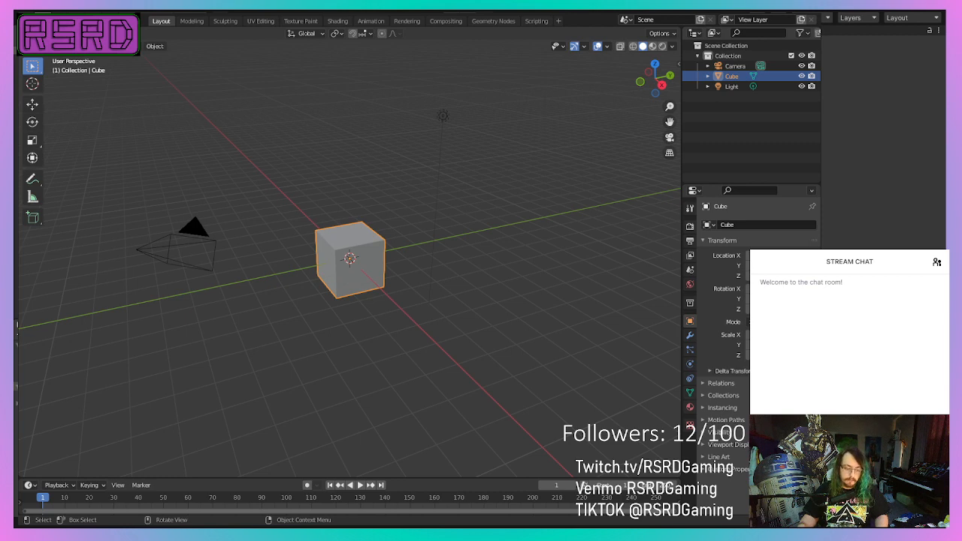
- Delete the default camera and light from the scene
{"action": "scroll", "coordinate": [311, 246], "scroll_direction": "up", "scroll_amount": 5}
{"action": "scroll", "coordinate": [313, 248], "scroll_direction": "down", "scroll_amount": 4}
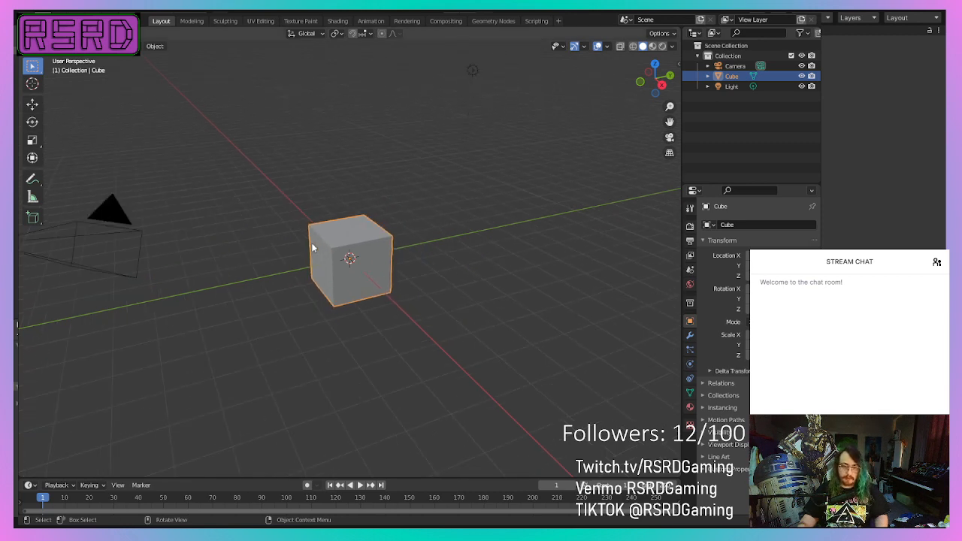
{"action": "left_click", "coordinate": [112, 216]}
{"action": "key", "text": "Delete"}
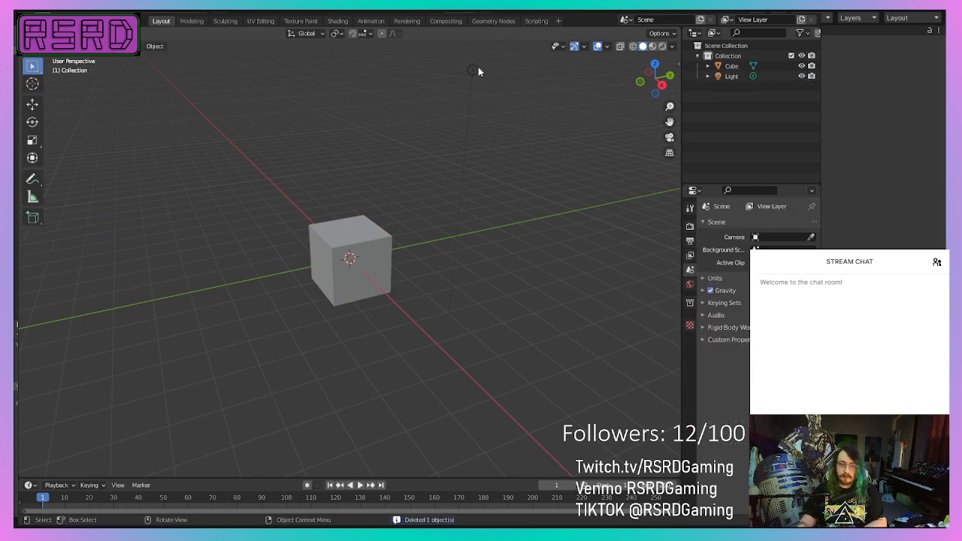
{"action": "left_click", "coordinate": [473, 70]}
{"action": "key", "text": "Delete"}
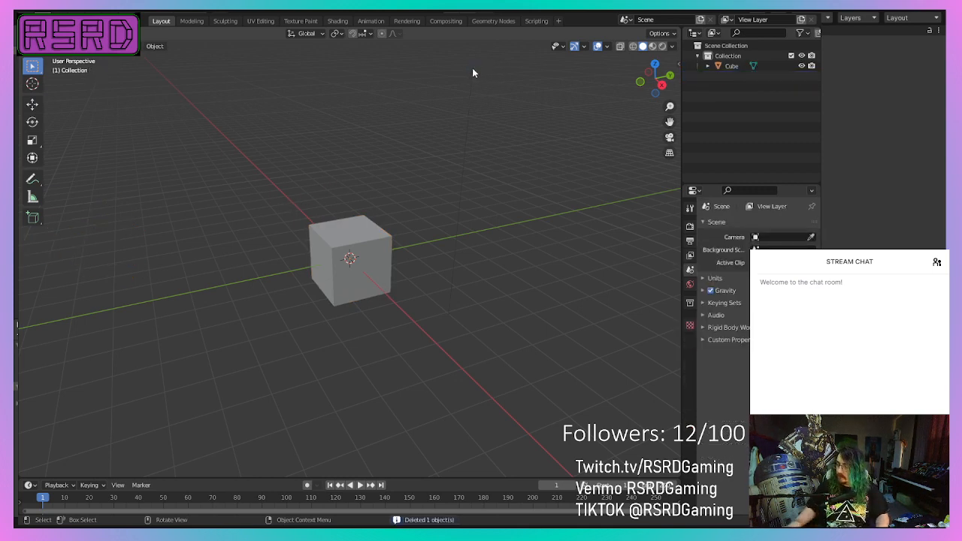
- Delete the default cube to leave the scene empty
{"action": "scroll", "coordinate": [469, 218], "scroll_direction": "up", "scroll_amount": 2}
{"action": "scroll", "coordinate": [424, 220], "scroll_direction": "down", "scroll_amount": 3}
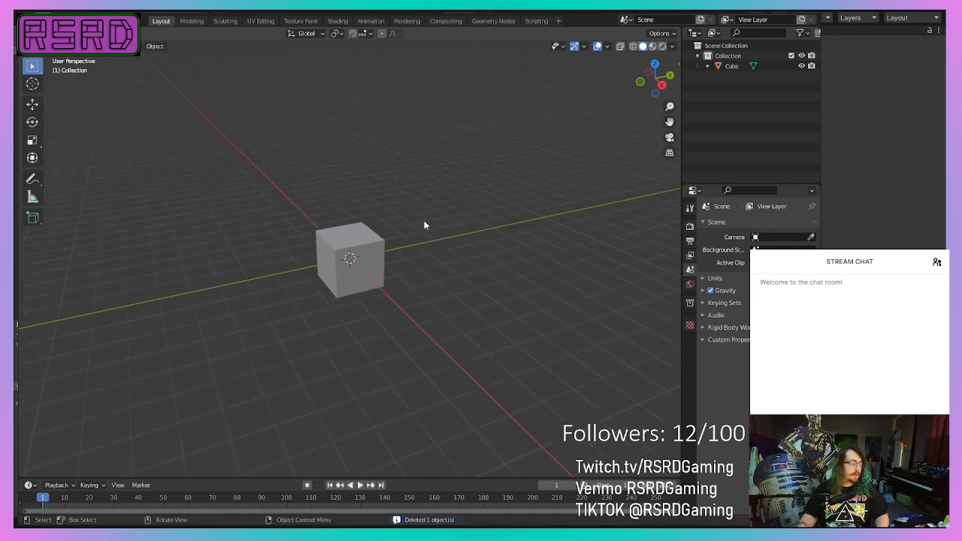
{"action": "left_click", "coordinate": [347, 229]}
{"action": "middle_click_drag", "start_coordinate": [465, 230], "coordinate": [436, 207]}
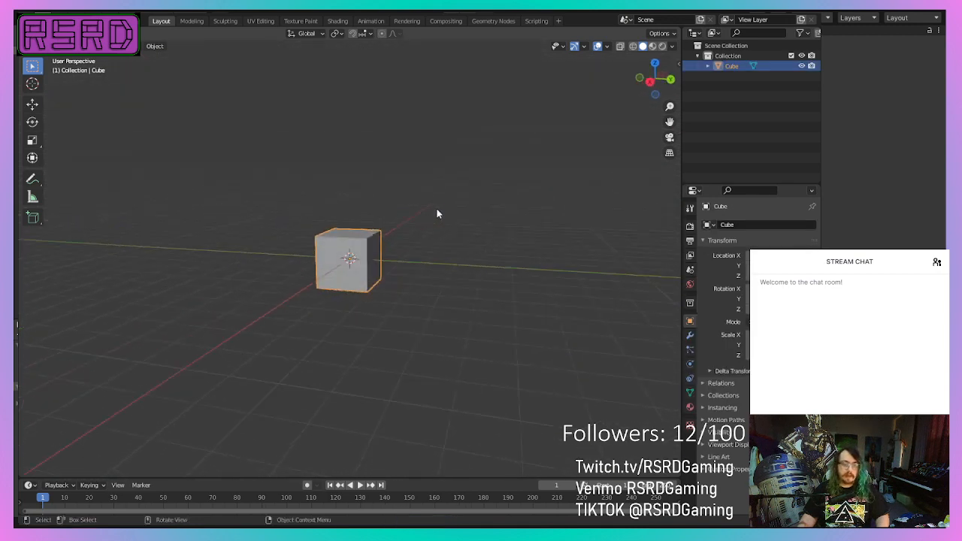
{"action": "scroll", "coordinate": [438, 211], "scroll_direction": "up", "scroll_amount": 3}
{"action": "key", "text": "Delete"}
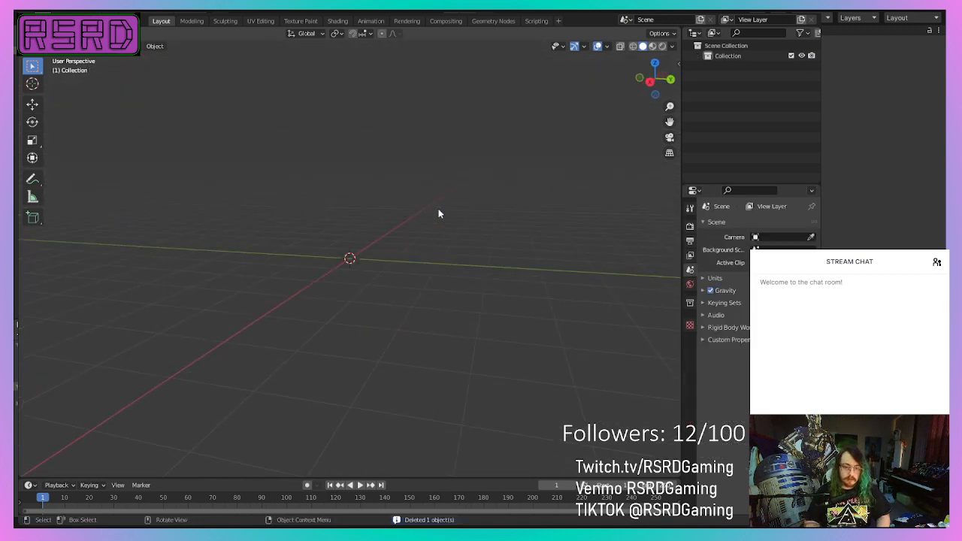
- Add a cylinder mesh at the scene origin
{"action": "left_click", "coordinate": [140, 49]}
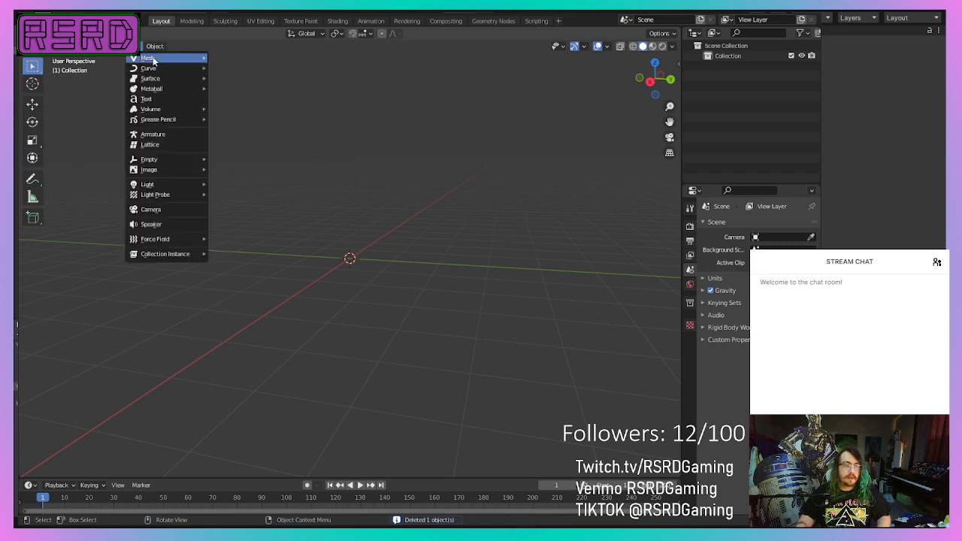
{"action": "mouse_move", "coordinate": [166, 58]}
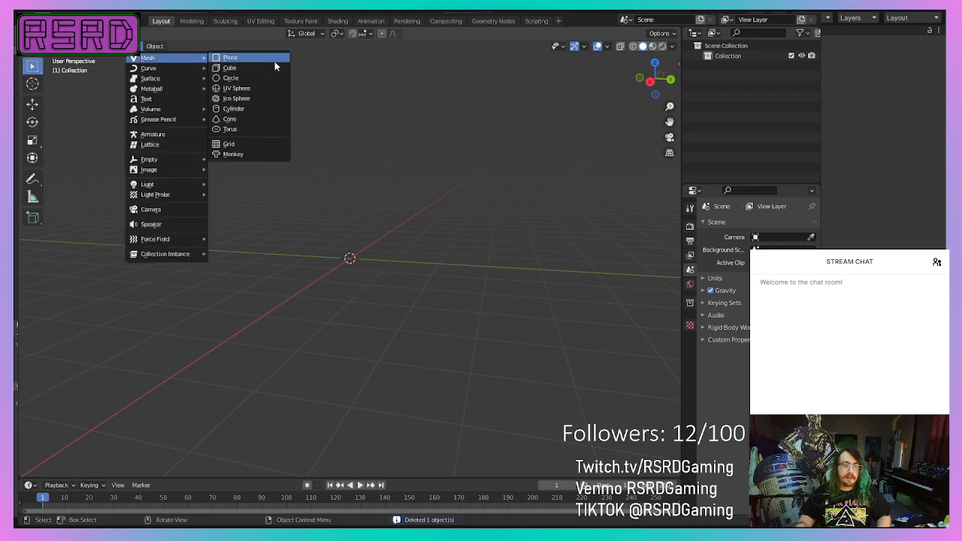
{"action": "left_click", "coordinate": [263, 109]}
{"action": "middle_click_drag", "start_coordinate": [293, 123], "coordinate": [451, 284]}
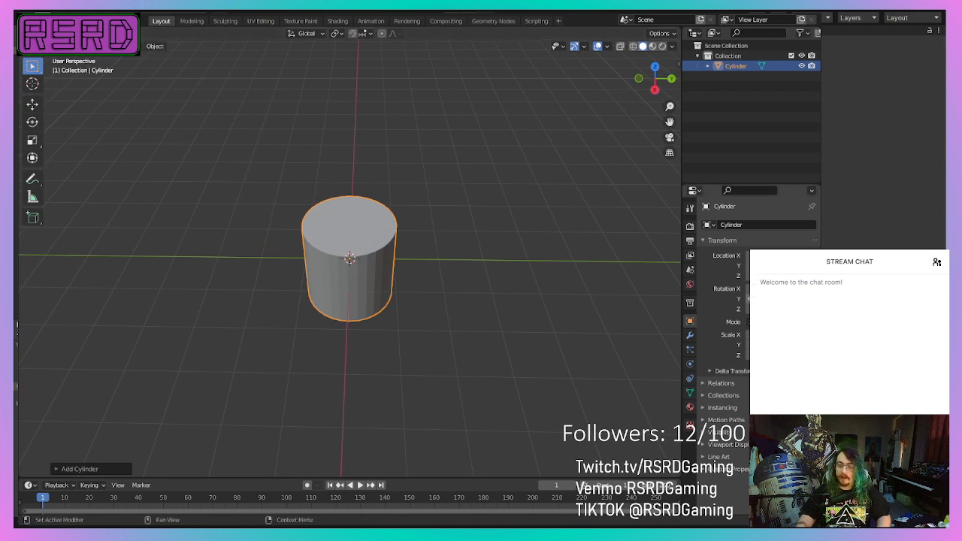
- Rotate the cylinder about the Y axis so it lies on its side along the X axis
{"action": "left_click_drag", "start_coordinate": [774, 299], "coordinate": [841, 299]}
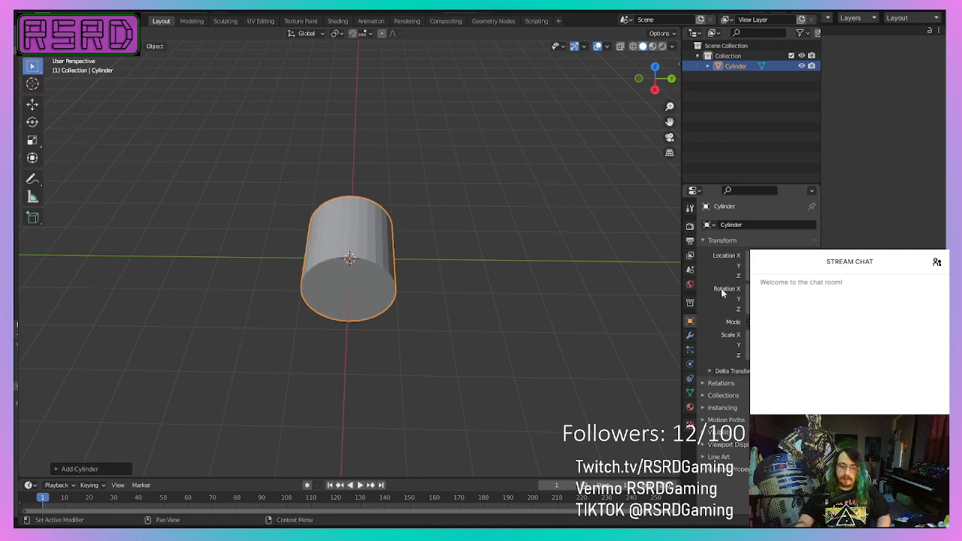
{"action": "left_click", "coordinate": [318, 377]}
{"action": "middle_click_drag", "start_coordinate": [317, 377], "coordinate": [419, 345]}
{"action": "left_click", "coordinate": [382, 266]}
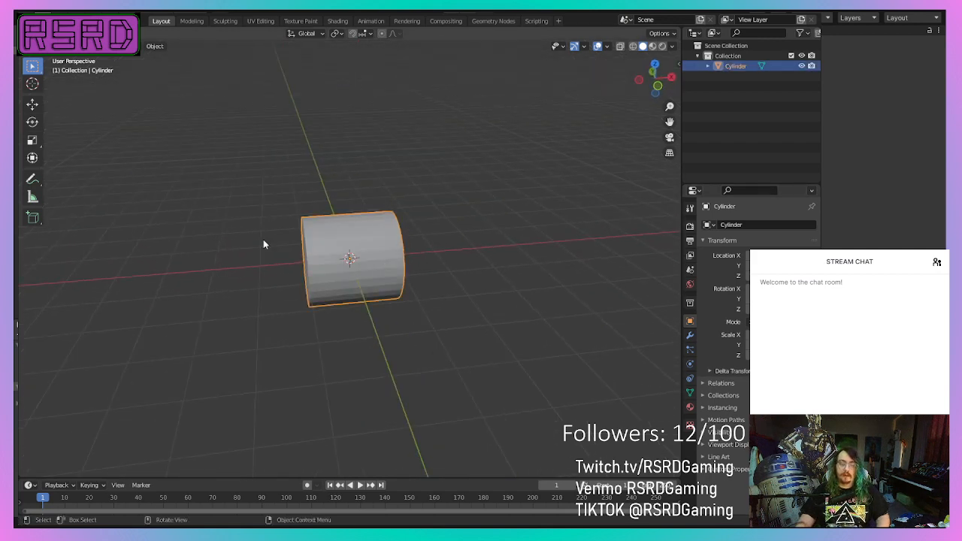
- Scale the cylinder up overall and stretch it along the X axis with the Scale tool
{"action": "left_click", "coordinate": [33, 141]}
{"action": "left_click_drag", "start_coordinate": [394, 237], "coordinate": [431, 224]}
{"action": "left_click_drag", "start_coordinate": [389, 259], "coordinate": [411, 259]}
{"action": "middle_click_drag", "start_coordinate": [411, 260], "coordinate": [431, 403]}
{"action": "left_click", "coordinate": [565, 410]}
{"action": "middle_click_drag", "start_coordinate": [565, 410], "coordinate": [380, 423]}
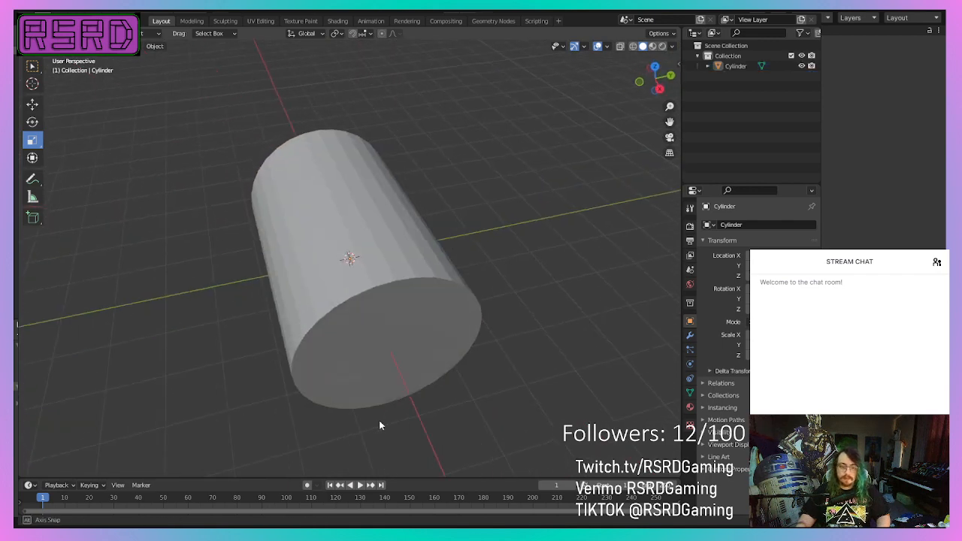
- Reselect the cylinder and switch to the Modeling workspace to edit its mesh
{"action": "left_click", "coordinate": [362, 258]}
{"action": "mouse_move", "coordinate": [361, 259]}
{"action": "middle_mouse_down"}
{"action": "mouse_move", "coordinate": [279, 301]}
{"action": "mouse_move", "coordinate": [384, 273]}
{"action": "mouse_move", "coordinate": [369, 286]}
{"action": "mouse_move", "coordinate": [375, 263]}
{"action": "middle_mouse_up"}
{"action": "scroll", "coordinate": [380, 276], "scroll_direction": "down", "scroll_amount": 3}
{"action": "left_click", "coordinate": [513, 304]}
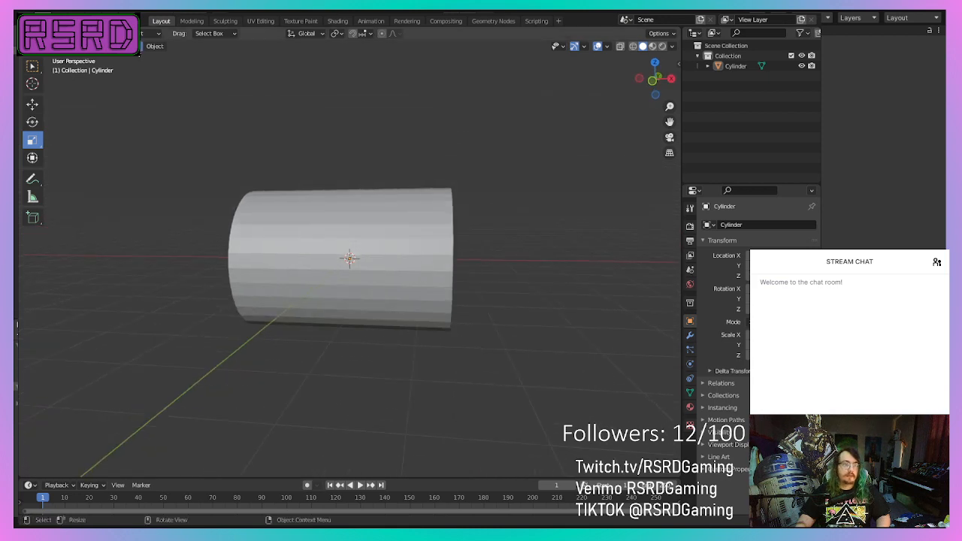
{"action": "left_click", "coordinate": [155, 46]}
{"action": "left_click", "coordinate": [363, 283]}
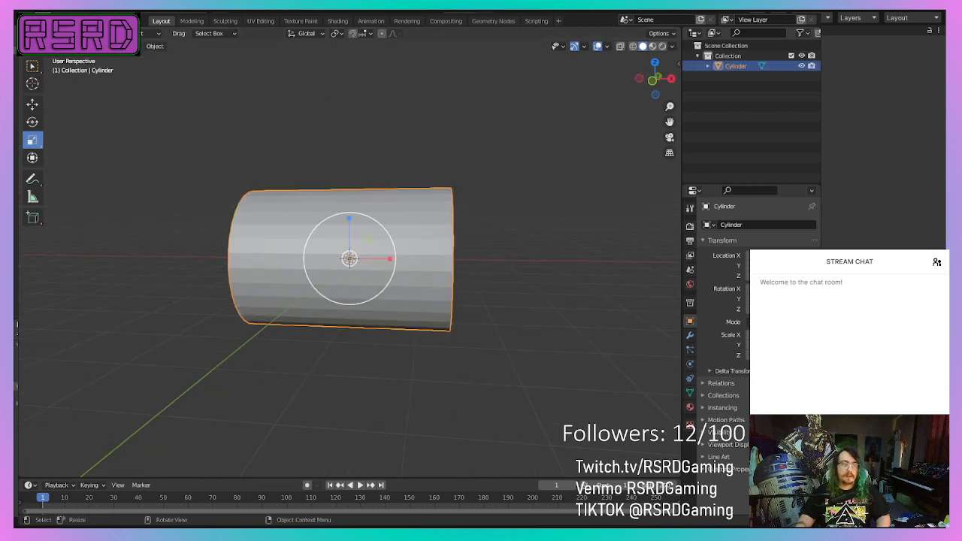
{"action": "left_click", "coordinate": [192, 21]}
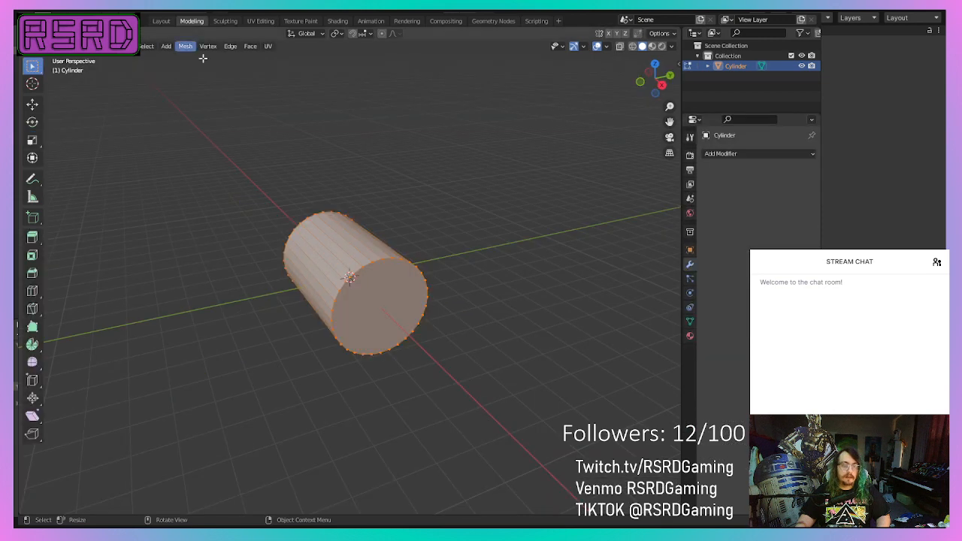
{"action": "middle_click_drag", "start_coordinate": [463, 281], "coordinate": [543, 278]}
{"action": "scroll", "coordinate": [541, 278], "scroll_direction": "down", "scroll_amount": 1}
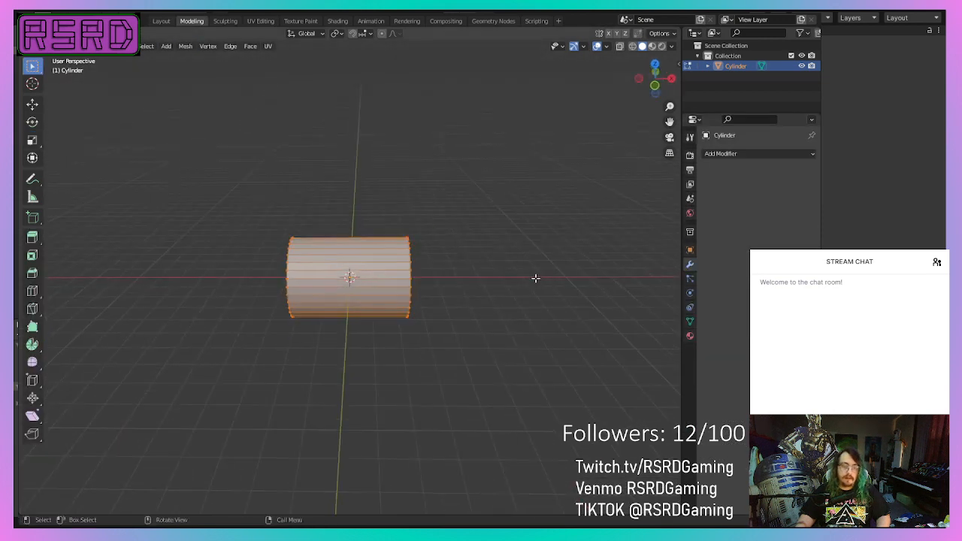
- Select all vertices of the cylinder's negative-X end cap and scale them down to taper the body
{"action": "left_click", "coordinate": [534, 277]}
{"action": "middle_click_drag", "start_coordinate": [378, 277], "coordinate": [434, 265]}
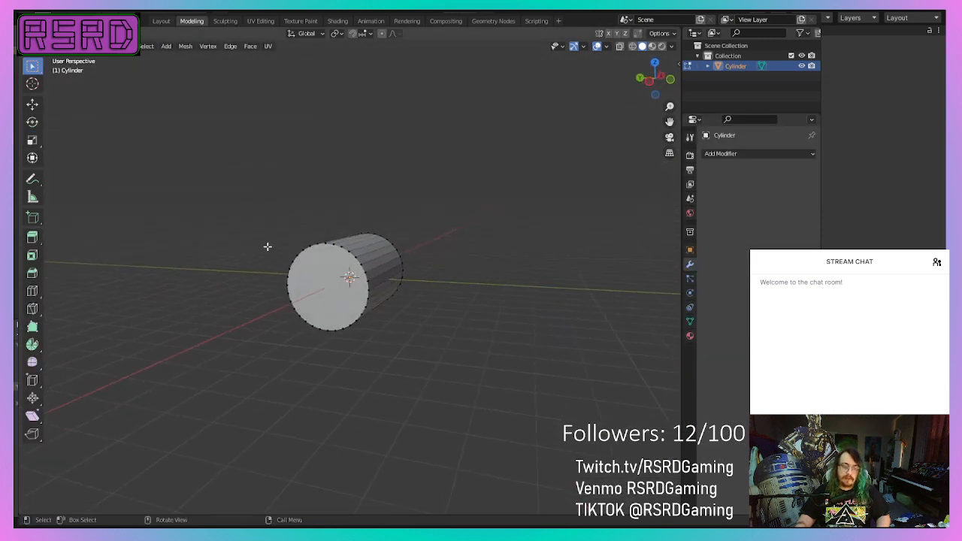
{"action": "left_click_drag", "start_coordinate": [254, 228], "coordinate": [366, 359]}
{"action": "middle_click_drag", "start_coordinate": [369, 360], "coordinate": [293, 319]}
{"action": "left_click_drag", "start_coordinate": [208, 208], "coordinate": [325, 354]}
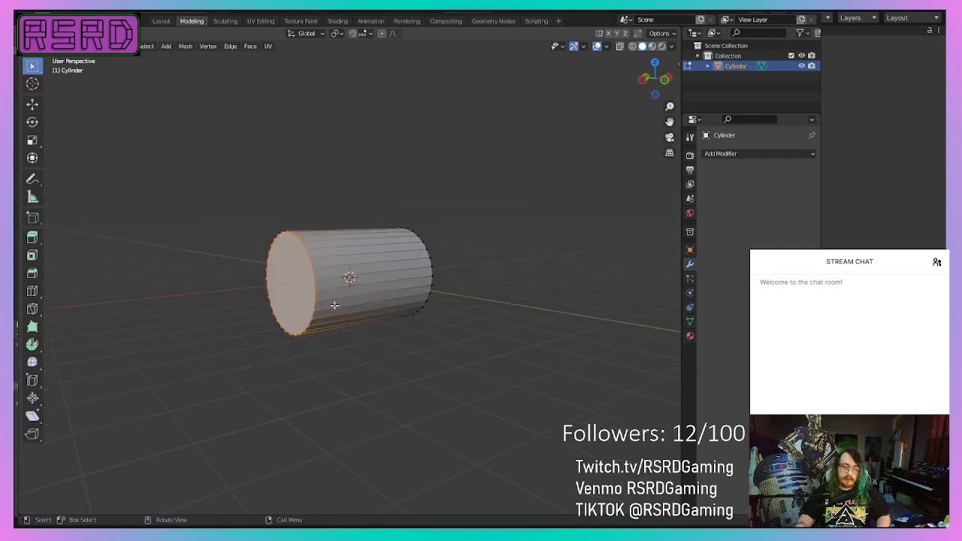
{"action": "left_click", "coordinate": [32, 140]}
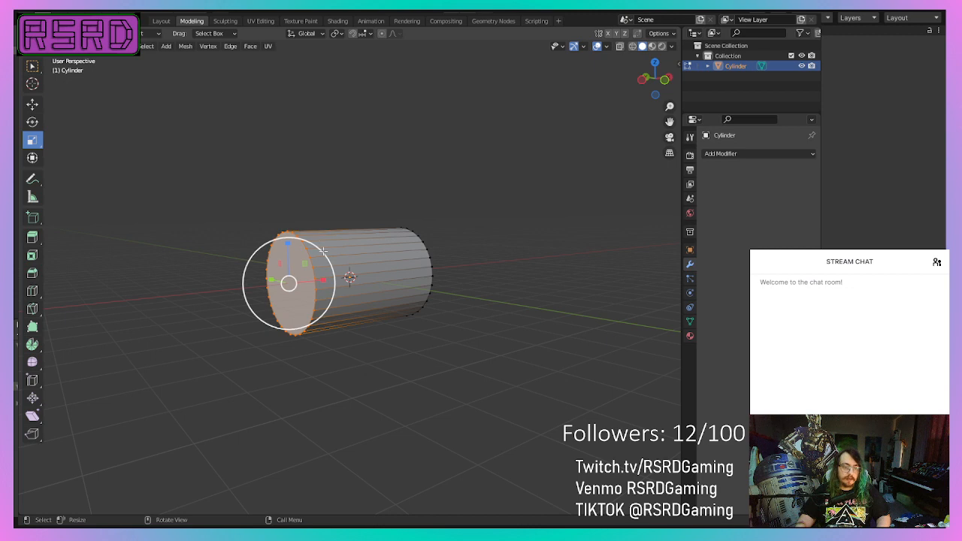
{"action": "left_click_drag", "start_coordinate": [317, 251], "coordinate": [317, 264]}
{"action": "middle_click_drag", "start_coordinate": [317, 264], "coordinate": [336, 264]}
{"action": "left_click", "coordinate": [505, 338]}
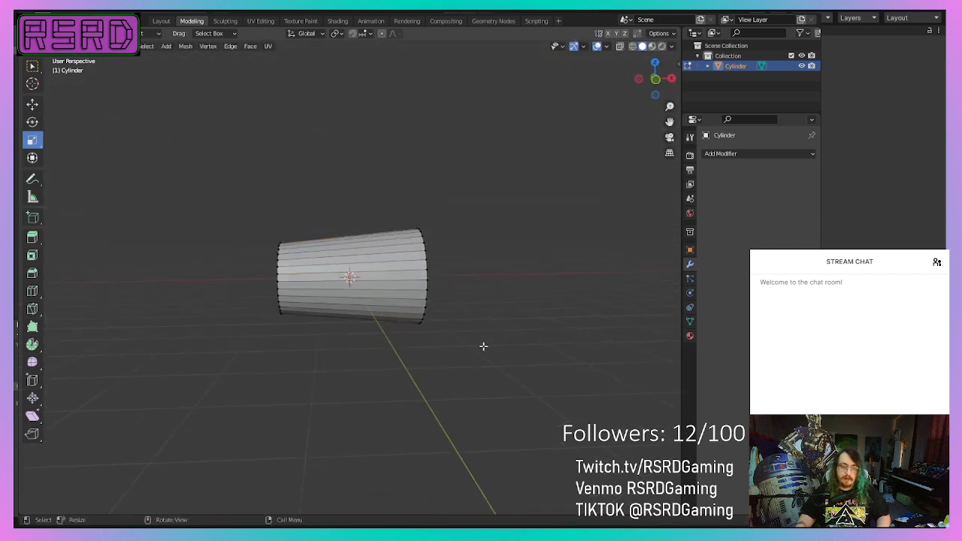
- Add six evenly spaced loop cuts around the tapered cylinder without sliding them
{"action": "middle_click_drag", "start_coordinate": [483, 346], "coordinate": [454, 377]}
{"action": "key", "text": "ctrl+r"}
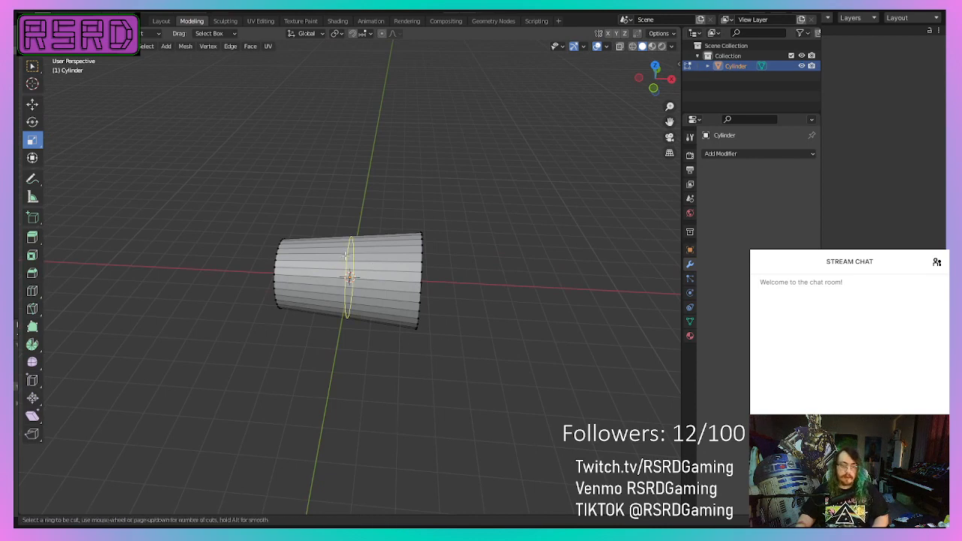
{"action": "scroll", "coordinate": [354, 253], "scroll_direction": "up", "scroll_amount": 3}
{"action": "scroll", "coordinate": [353, 253], "scroll_direction": "up", "scroll_amount": 1}
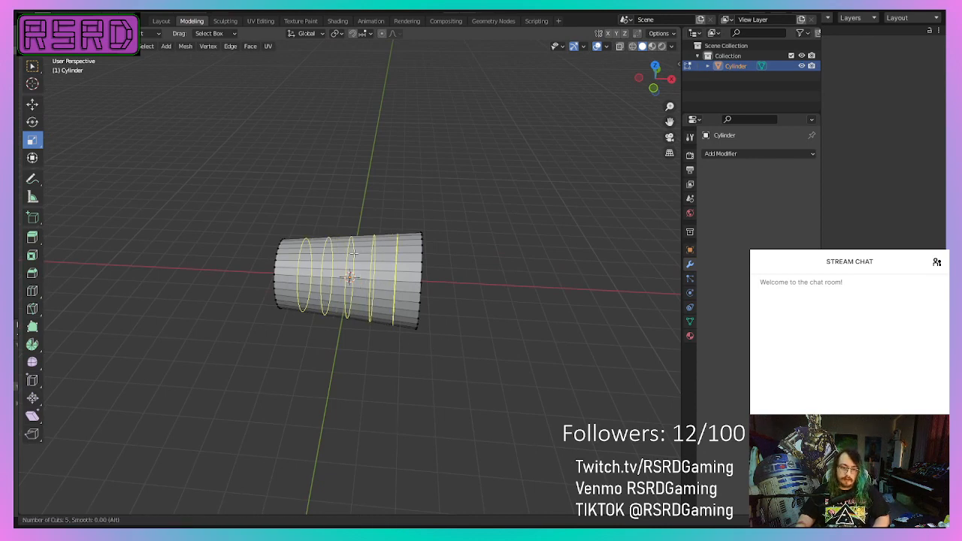
{"action": "scroll", "coordinate": [354, 253], "scroll_direction": "up", "scroll_amount": 1}
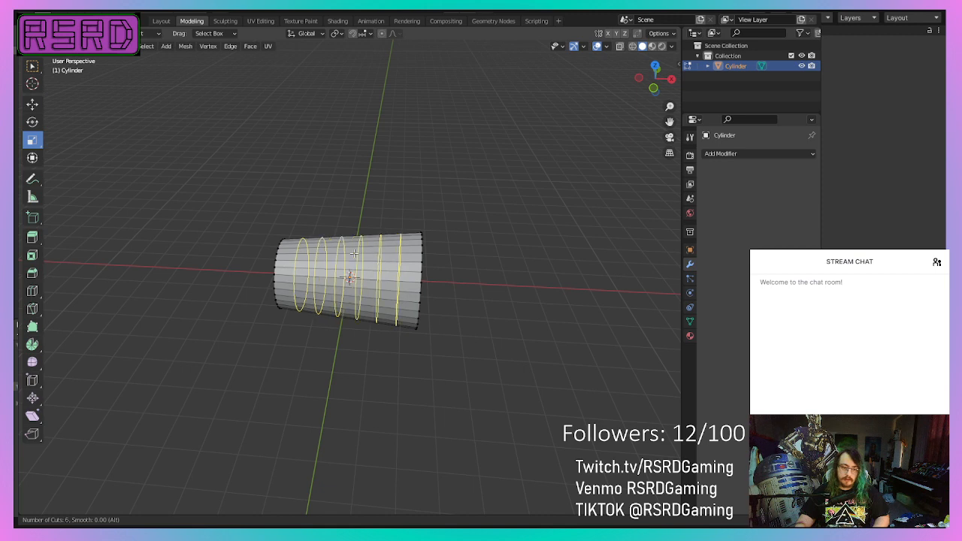
{"action": "left_click", "coordinate": [350, 253]}
{"action": "right_click", "coordinate": [350, 253]}
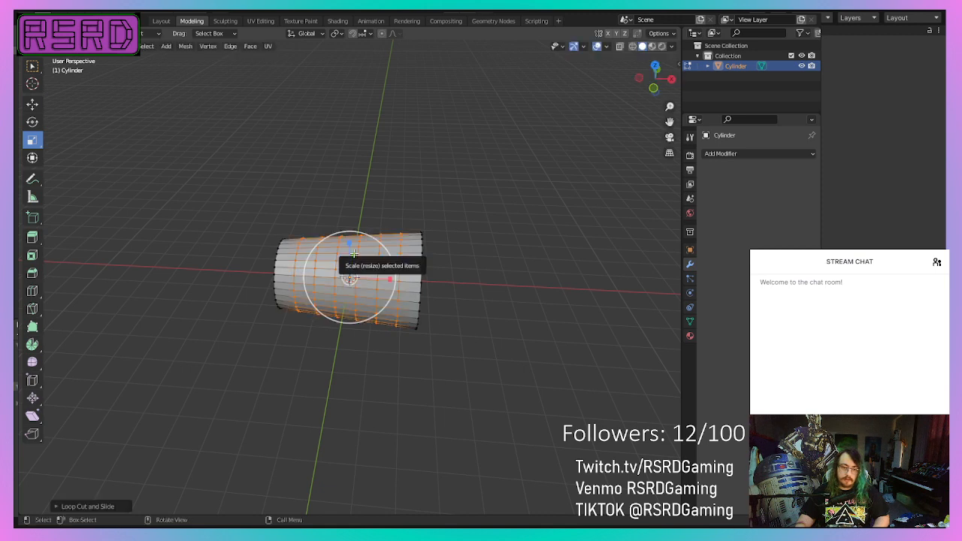
- Scale the new edge loops along the X axis to spread them slightly toward the cylinder's ends
{"action": "middle_click_drag", "start_coordinate": [558, 295], "coordinate": [492, 285]}
{"action": "left_click_drag", "start_coordinate": [390, 277], "coordinate": [400, 277]}
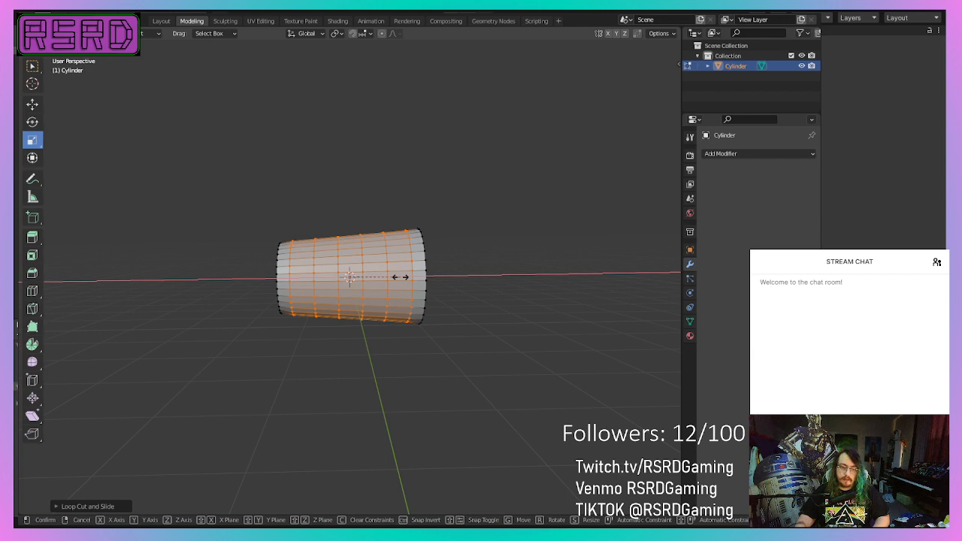
{"action": "left_click", "coordinate": [401, 277]}
{"action": "left_click", "coordinate": [571, 293]}
{"action": "middle_click_drag", "start_coordinate": [571, 294], "coordinate": [487, 383]}
{"action": "scroll", "coordinate": [464, 346], "scroll_direction": "up", "scroll_amount": 3}
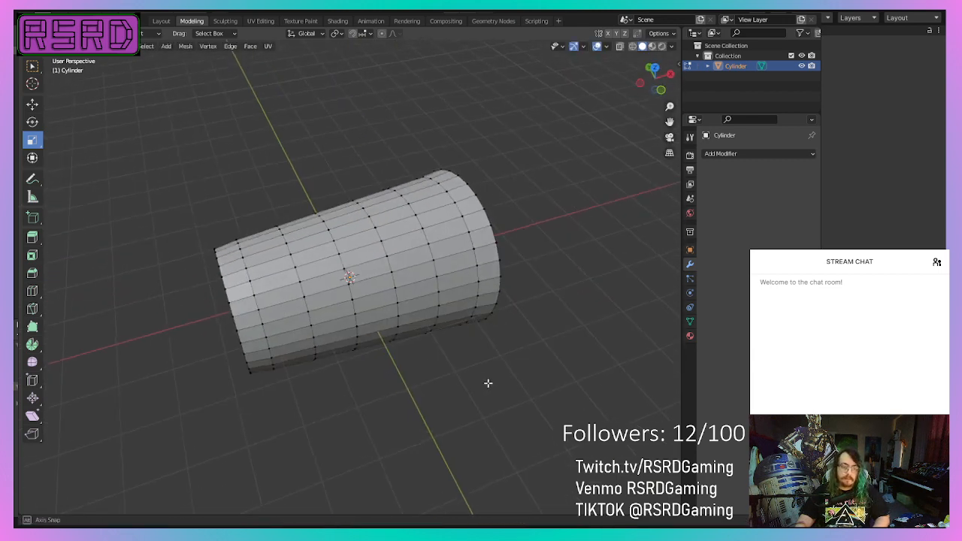
- Select the two middle edge loops and scale them up to form a wide bulge around the body
{"action": "scroll", "coordinate": [488, 383], "scroll_direction": "down", "scroll_amount": 4}
{"action": "middle_click_drag", "start_coordinate": [319, 302], "coordinate": [299, 276]}
{"action": "scroll", "coordinate": [299, 276], "scroll_direction": "down", "scroll_amount": 1}
{"action": "scroll", "coordinate": [373, 236], "scroll_direction": "up", "scroll_amount": 5}
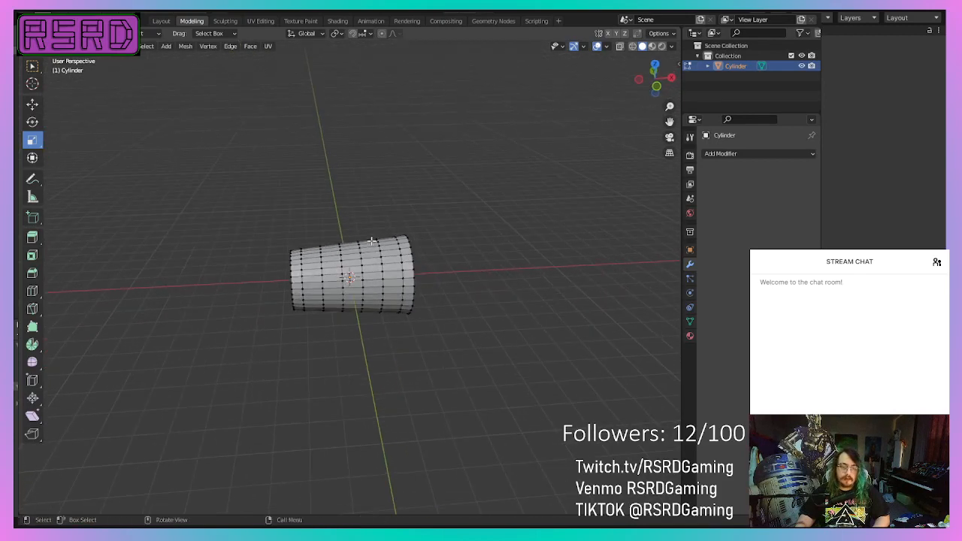
{"action": "left_click", "coordinate": [325, 208], "text": "ctrl"}
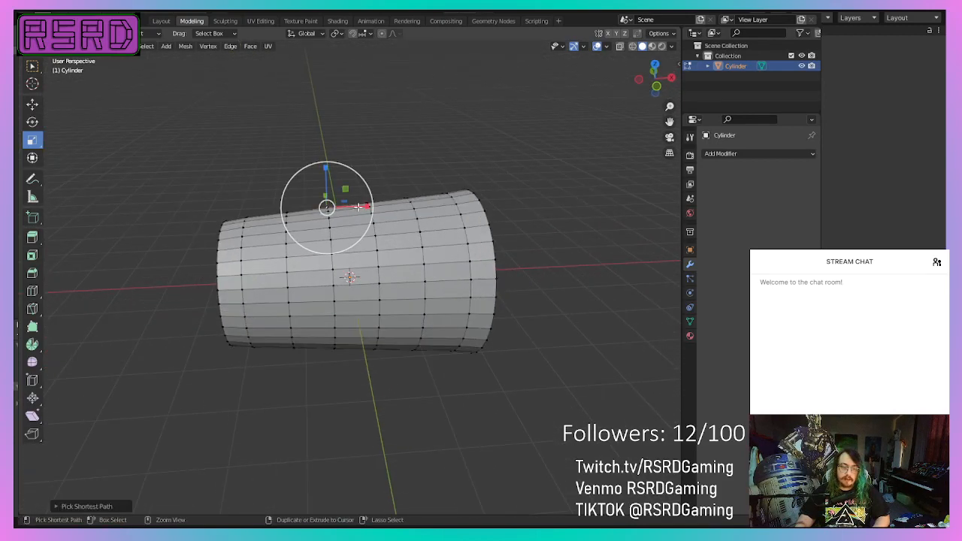
{"action": "middle_click_drag", "start_coordinate": [326, 208], "coordinate": [375, 151]}
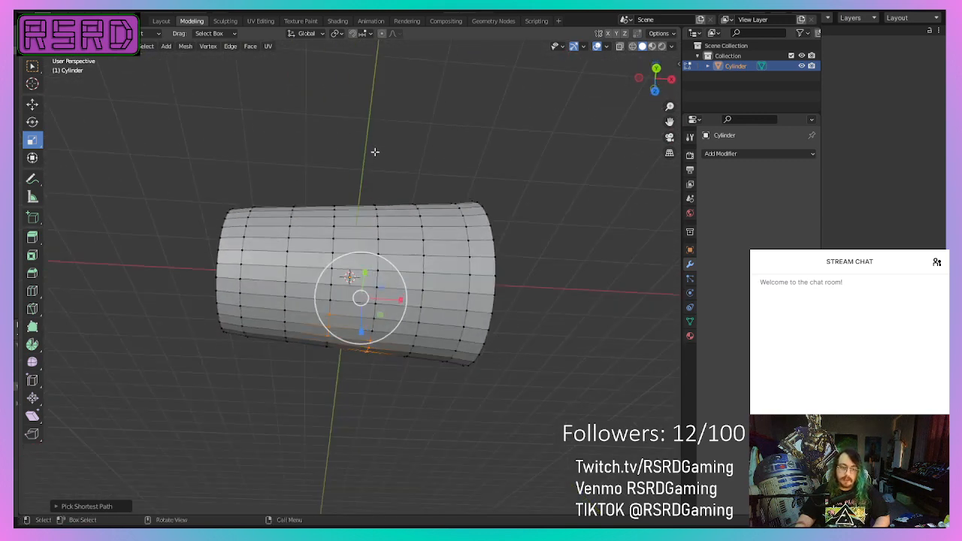
{"action": "left_click", "coordinate": [368, 330], "text": "ctrl"}
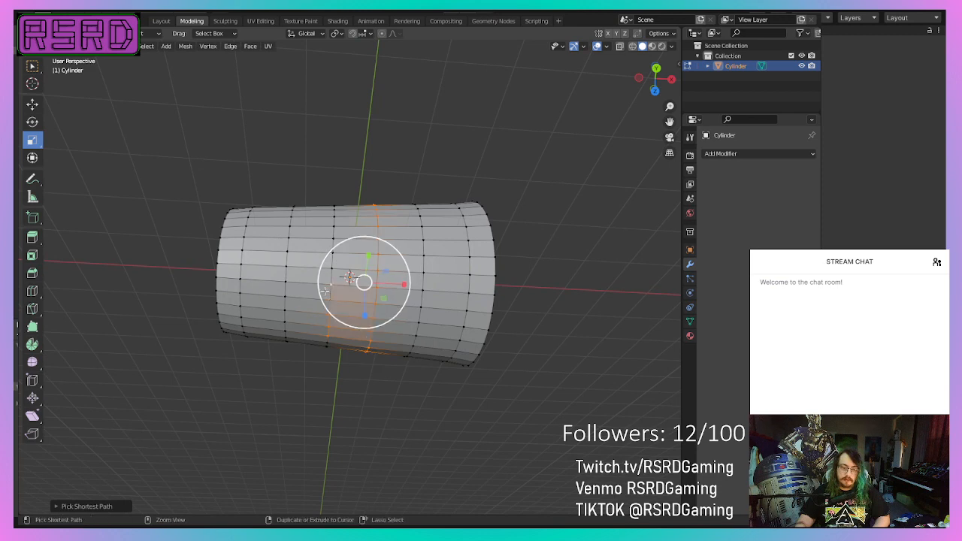
{"action": "middle_click_drag", "start_coordinate": [333, 212], "coordinate": [360, 264]}
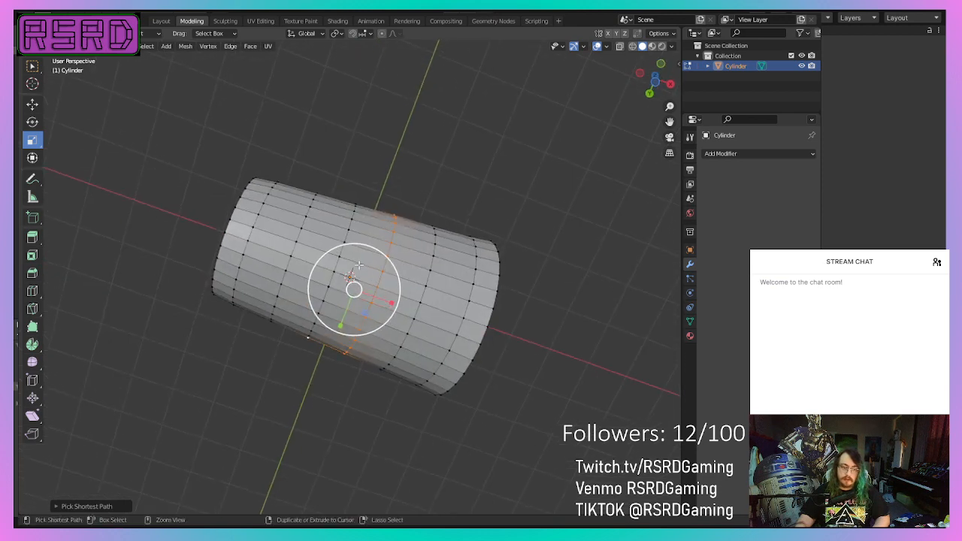
{"action": "middle_click_drag", "start_coordinate": [349, 231], "coordinate": [350, 256]}
{"action": "key", "text": "s"}
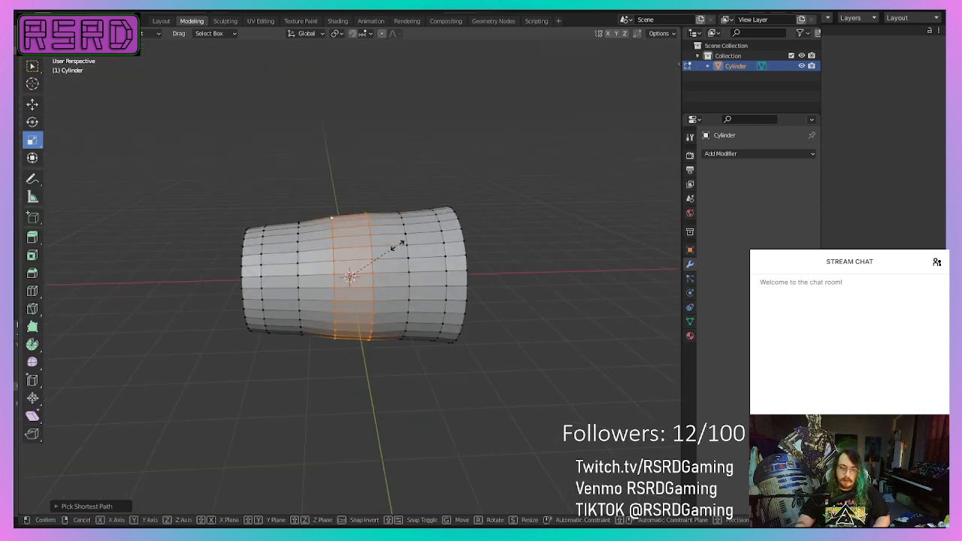
{"action": "left_click", "coordinate": [473, 268]}
{"action": "left_click", "coordinate": [590, 305]}
- Select the edge loop beside the bulge on the positive-X side and scale it up to smooth the curve
{"action": "middle_click_drag", "start_coordinate": [591, 305], "coordinate": [541, 330]}
{"action": "left_click", "coordinate": [402, 224], "text": "ctrl"}
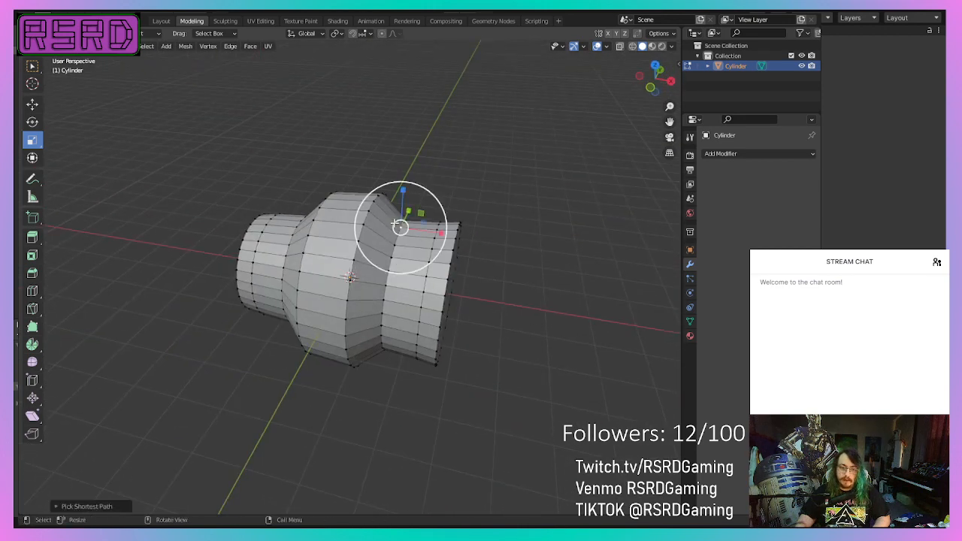
{"action": "left_click", "coordinate": [383, 342], "text": "ctrl"}
{"action": "middle_click_drag", "start_coordinate": [384, 330], "coordinate": [385, 276]}
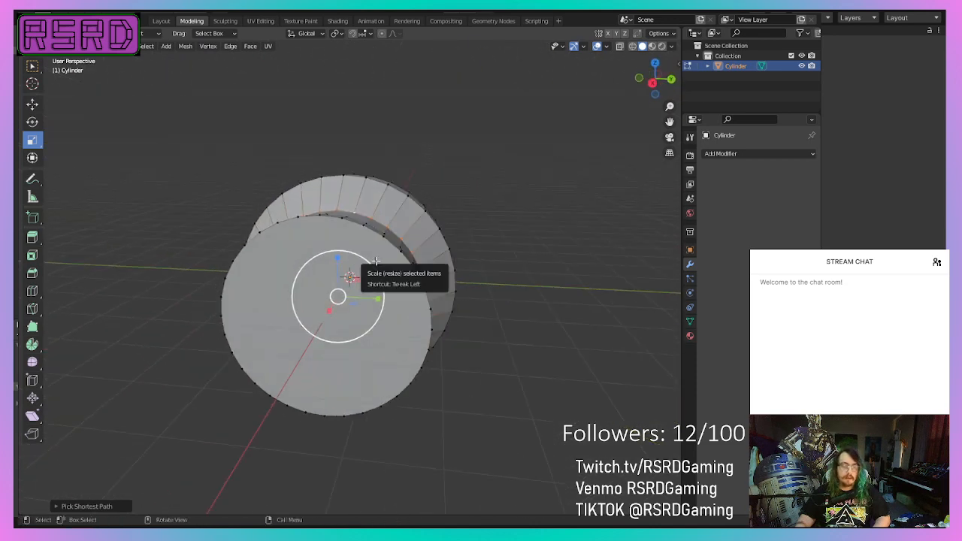
{"action": "key", "text": "ctrl+r"}
{"action": "left_click", "coordinate": [380, 265]}
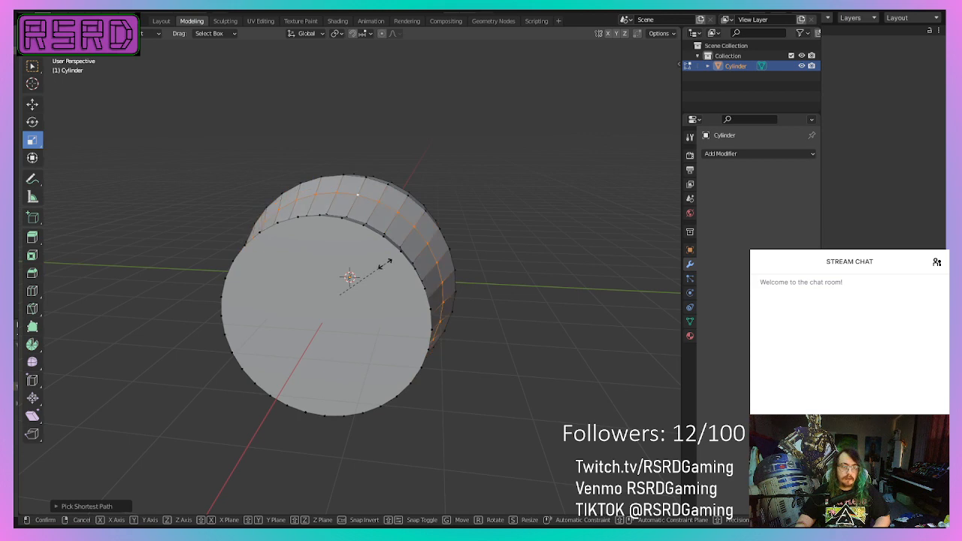
{"action": "left_click", "coordinate": [387, 264]}
{"action": "middle_click_drag", "start_coordinate": [388, 263], "coordinate": [278, 264]}
{"action": "scroll", "coordinate": [435, 463], "scroll_direction": "up", "scroll_amount": 1}
{"action": "left_click", "coordinate": [434, 463]}
- Select the edge loop next to the positive-X end cap and scale it up slightly to round that side
{"action": "middle_click_drag", "start_coordinate": [230, 406], "coordinate": [266, 399]}
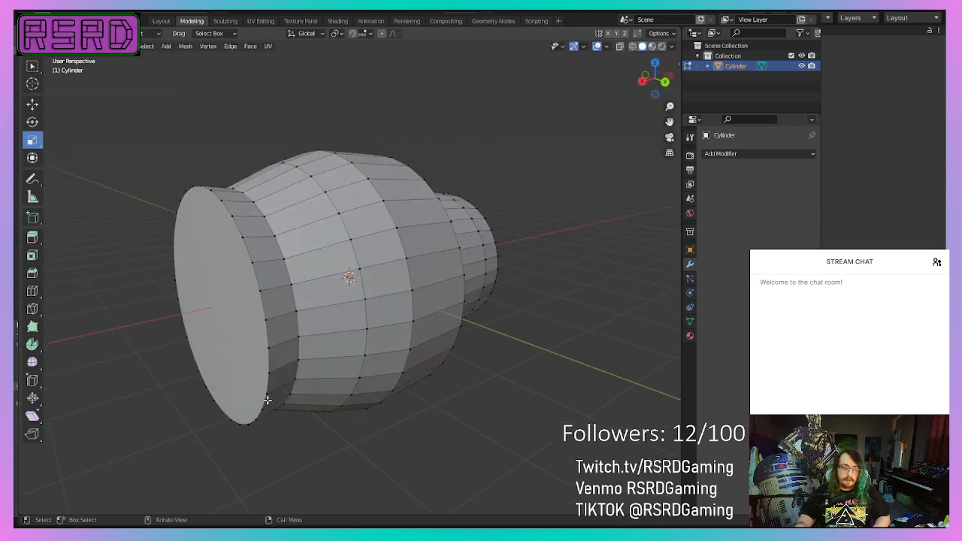
{"action": "scroll", "coordinate": [248, 200], "scroll_direction": "up", "scroll_amount": 1}
{"action": "left_click", "coordinate": [225, 180], "text": "ctrl"}
{"action": "middle_click_drag", "start_coordinate": [271, 323], "coordinate": [397, 241]}
{"action": "middle_click_drag", "start_coordinate": [466, 167], "coordinate": [534, 280]}
{"action": "left_click_drag", "start_coordinate": [538, 270], "coordinate": [541, 267]}
{"action": "middle_click_drag", "start_coordinate": [540, 432], "coordinate": [545, 371]}
{"action": "scroll", "coordinate": [528, 457], "scroll_direction": "down", "scroll_amount": 3}
{"action": "key", "text": "alt+a"}
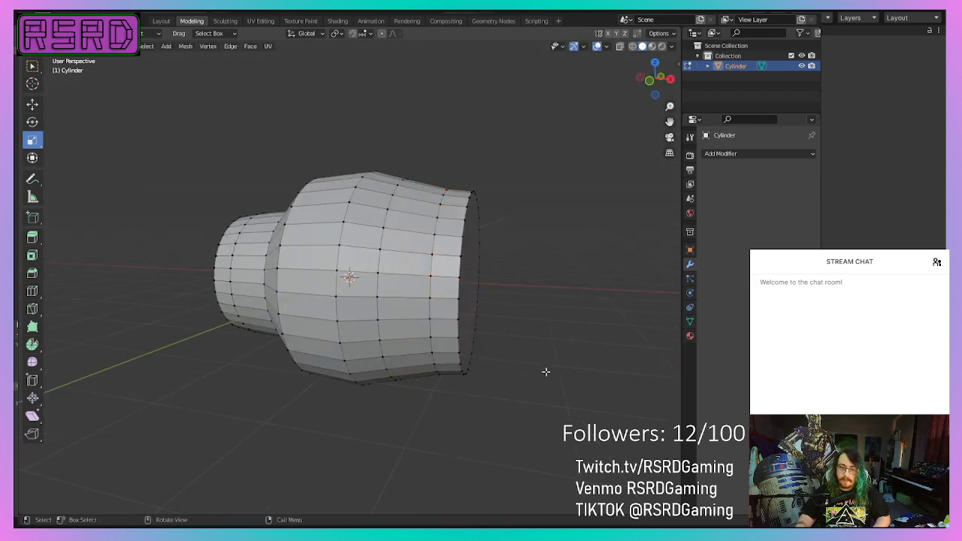
- Select all rim vertices of the positive-X end cap and scale them down to narrow that end
{"action": "left_click", "coordinate": [472, 194], "text": "ctrl"}
{"action": "left_click", "coordinate": [461, 366], "text": "ctrl"}
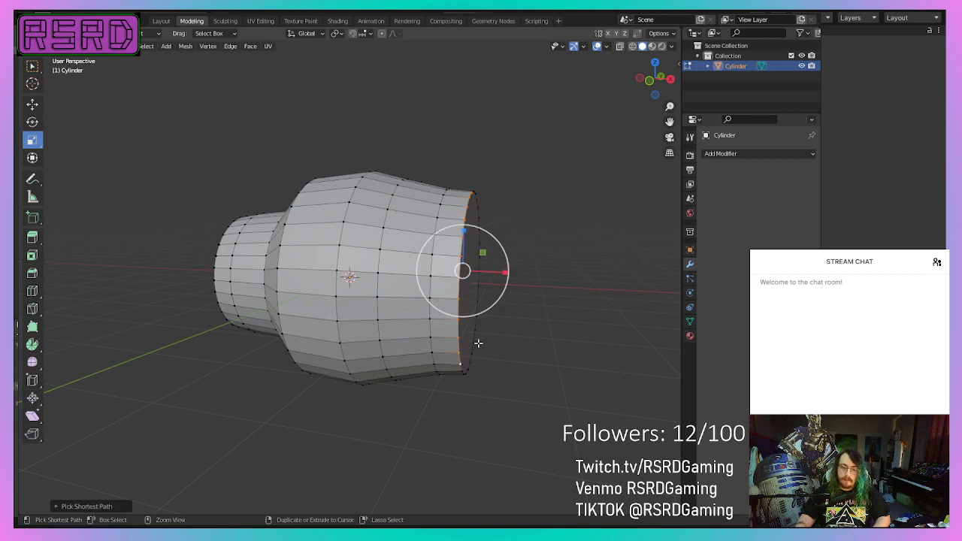
{"action": "left_click", "coordinate": [478, 336], "text": "ctrl"}
{"action": "middle_click_drag", "start_coordinate": [479, 335], "coordinate": [376, 356]}
{"action": "left_click", "coordinate": [418, 329], "text": "ctrl"}
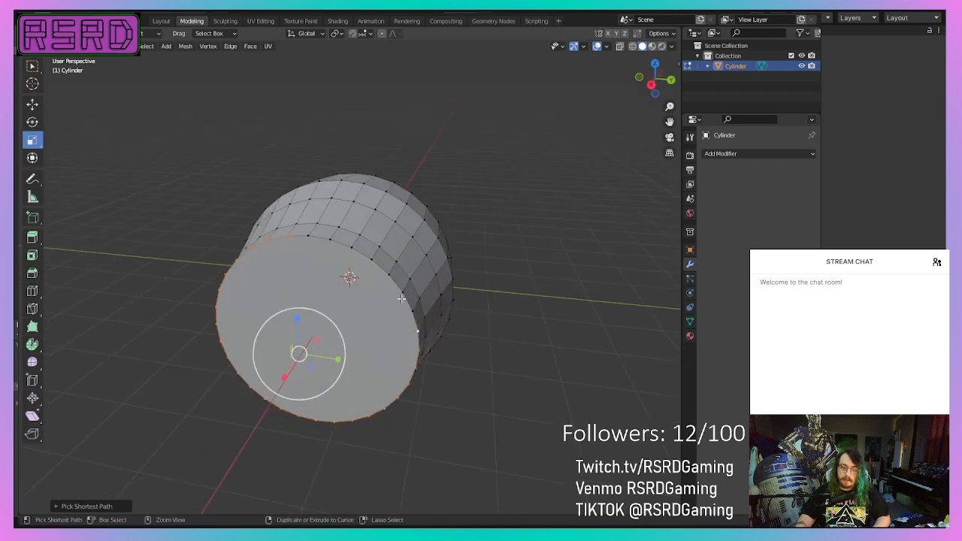
{"action": "left_click", "coordinate": [318, 243], "text": "ctrl"}
{"action": "middle_click_drag", "start_coordinate": [319, 243], "coordinate": [239, 275]}
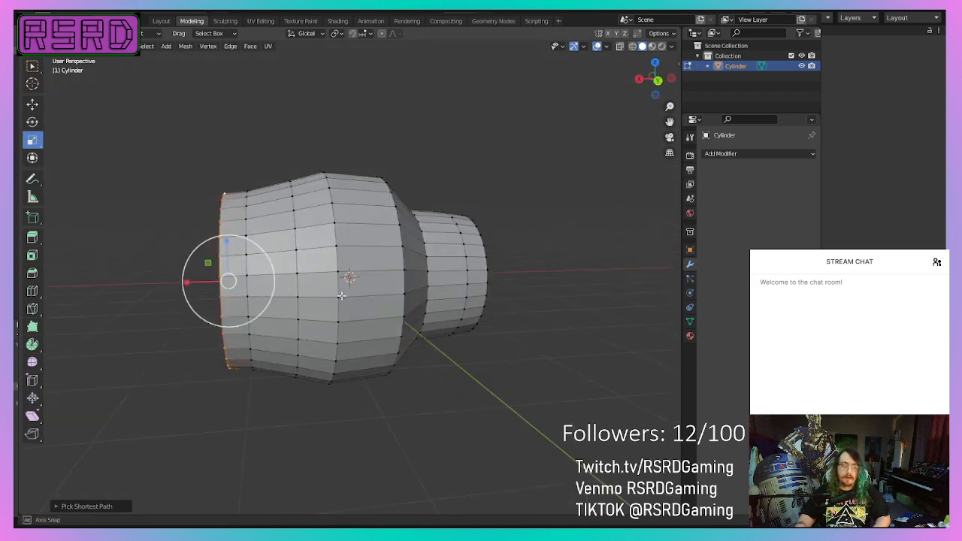
{"action": "key", "text": "s"}
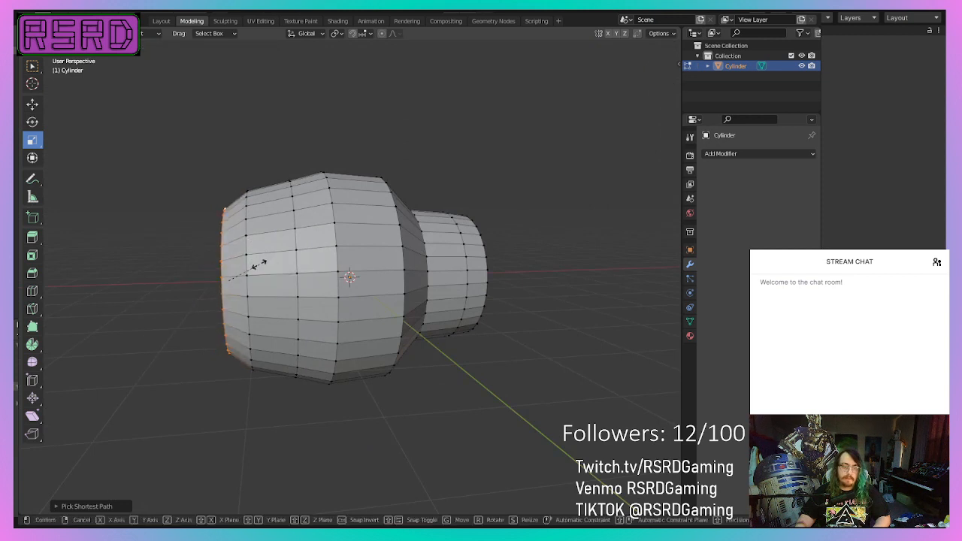
{"action": "left_click", "coordinate": [258, 266]}
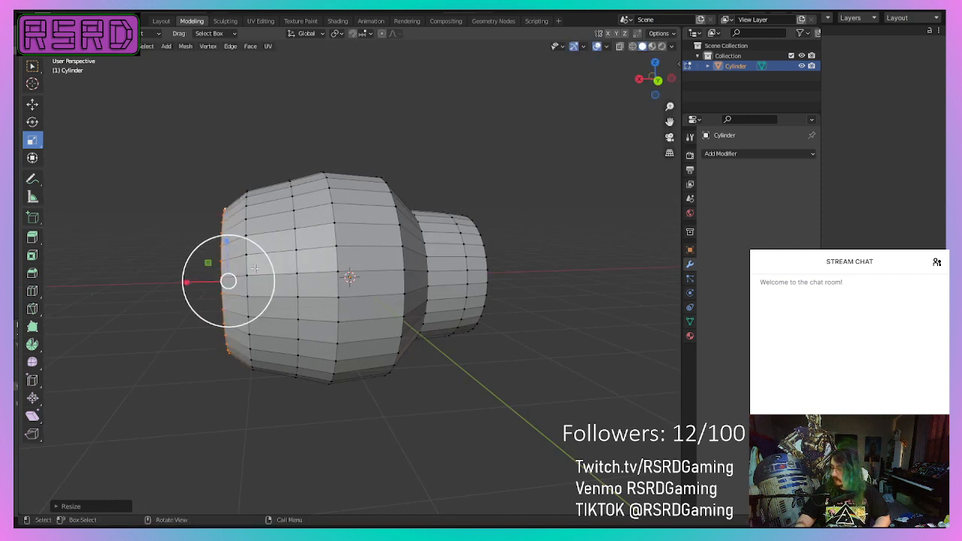
- Move the positive-X end cap slightly outward along the X axis
{"action": "left_click", "coordinate": [32, 104]}
{"action": "left_click_drag", "start_coordinate": [199, 277], "coordinate": [183, 278]}
{"action": "left_click", "coordinate": [467, 456]}
- Select the edge loop beside the bulge on the negative-X side and scale it up to continue the curve
{"action": "middle_click_drag", "start_coordinate": [467, 455], "coordinate": [651, 460]}
{"action": "scroll", "coordinate": [651, 460], "scroll_direction": "down", "scroll_amount": 3}
{"action": "middle_click_drag", "start_coordinate": [406, 377], "coordinate": [464, 412]}
{"action": "scroll", "coordinate": [463, 411], "scroll_direction": "up", "scroll_amount": 3}
{"action": "left_click", "coordinate": [302, 242], "text": "ctrl"}
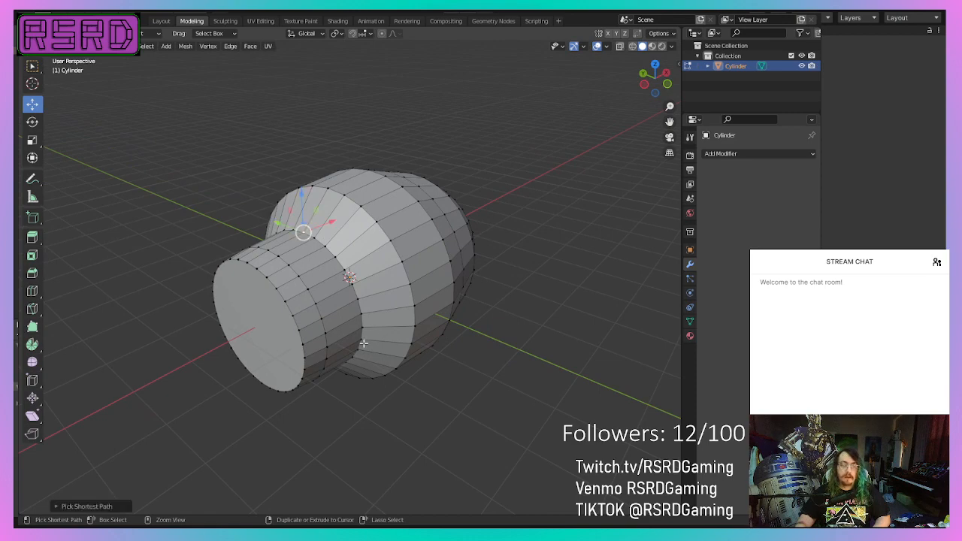
{"action": "middle_click_drag", "start_coordinate": [363, 343], "coordinate": [380, 275]}
{"action": "middle_click_drag", "start_coordinate": [292, 276], "coordinate": [422, 319]}
{"action": "middle_click_drag", "start_coordinate": [406, 219], "coordinate": [329, 320]}
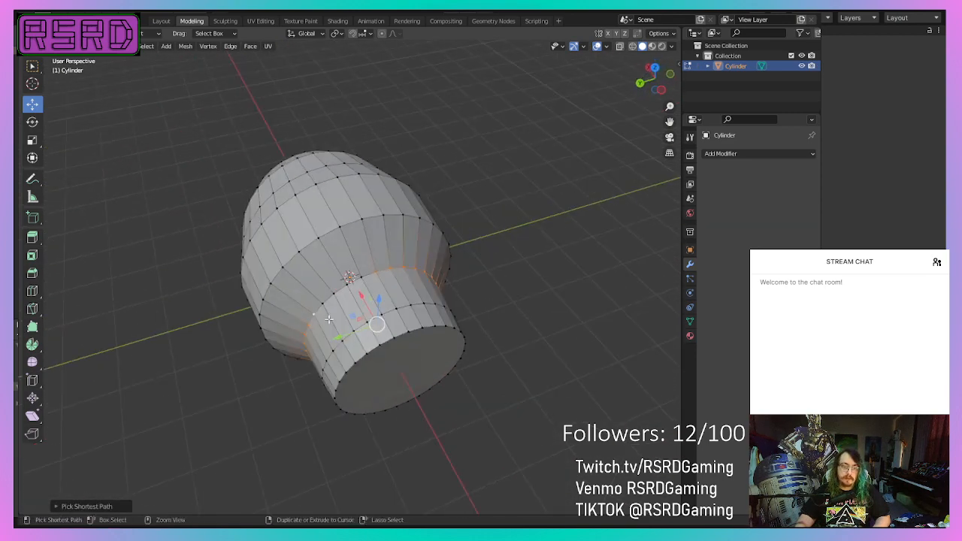
{"action": "middle_click_drag", "start_coordinate": [367, 276], "coordinate": [434, 275]}
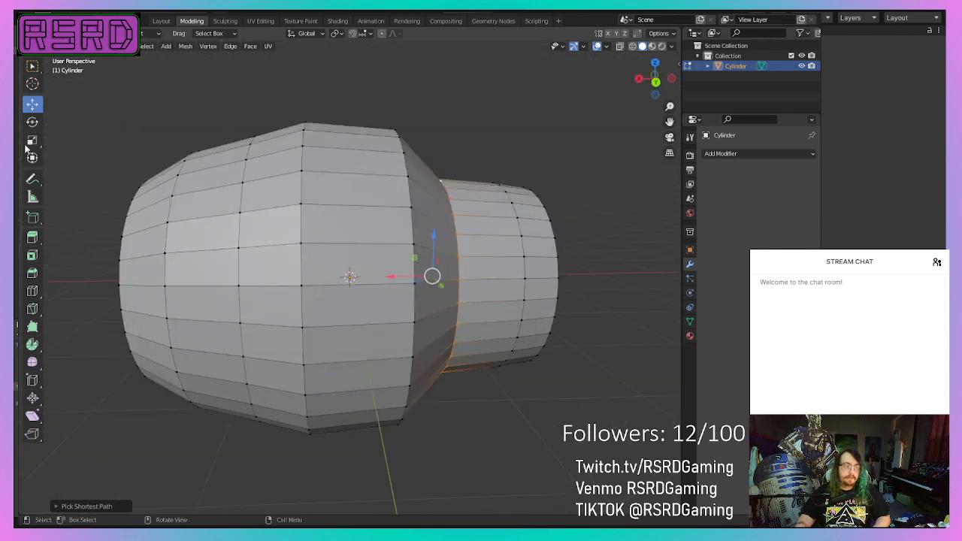
{"action": "key", "text": "shift+space"}
{"action": "key", "text": "s"}
{"action": "left_click_drag", "start_coordinate": [465, 249], "coordinate": [478, 238]}
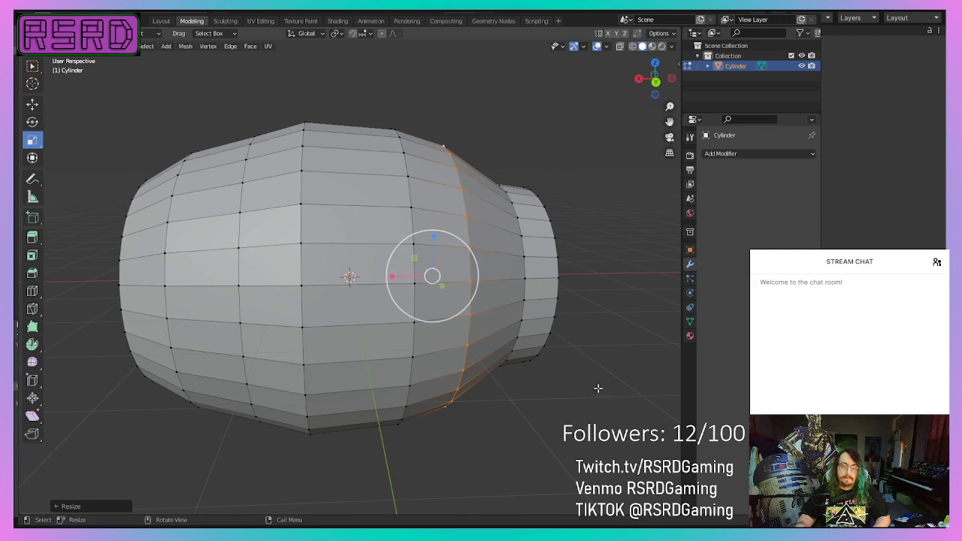
{"action": "middle_click_drag", "start_coordinate": [597, 388], "coordinate": [596, 400]}
{"action": "scroll", "coordinate": [596, 400], "scroll_direction": "down", "scroll_amount": 3}
{"action": "left_click", "coordinate": [581, 395]}
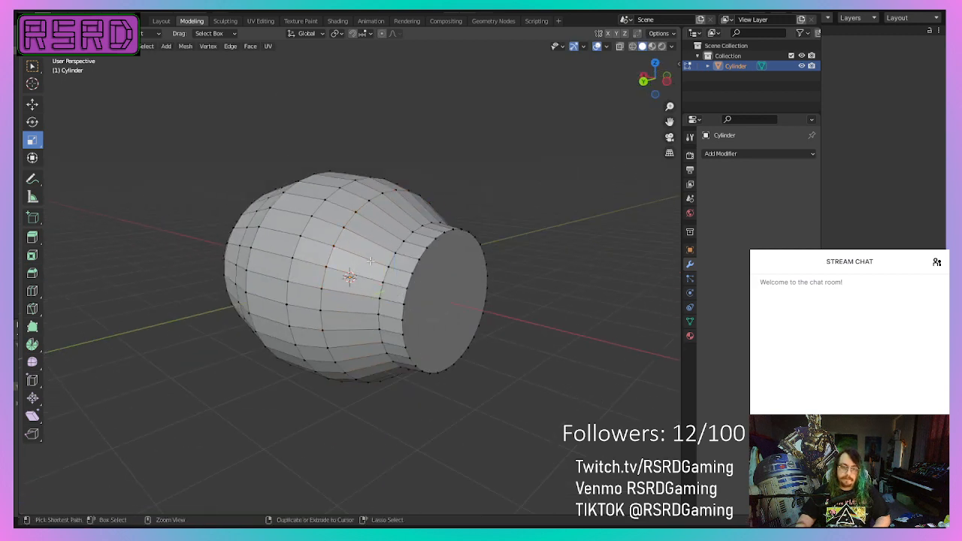
- Select the edge loop next to the negative-X end cap and scale it up to finish the rounded profile
{"action": "left_click", "coordinate": [414, 232], "text": "ctrl"}
{"action": "middle_click_drag", "start_coordinate": [381, 351], "coordinate": [489, 267]}
{"action": "left_click_drag", "start_coordinate": [478, 254], "coordinate": [485, 248]}
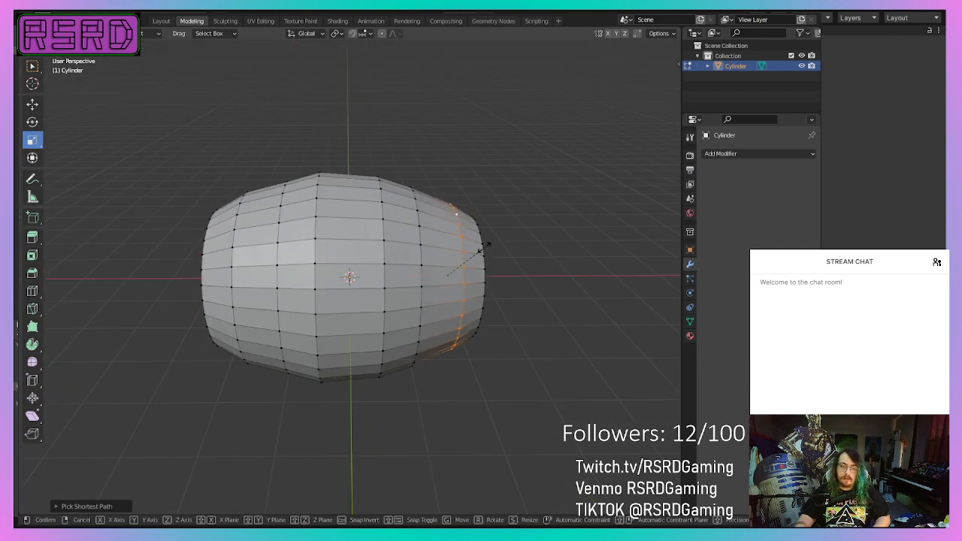
{"action": "left_click", "coordinate": [447, 275]}
- Examine the rounded body's profile from the side and from above
{"action": "middle_click_drag", "start_coordinate": [564, 425], "coordinate": [579, 398]}
{"action": "scroll", "coordinate": [506, 366], "scroll_direction": "up", "scroll_amount": 4}
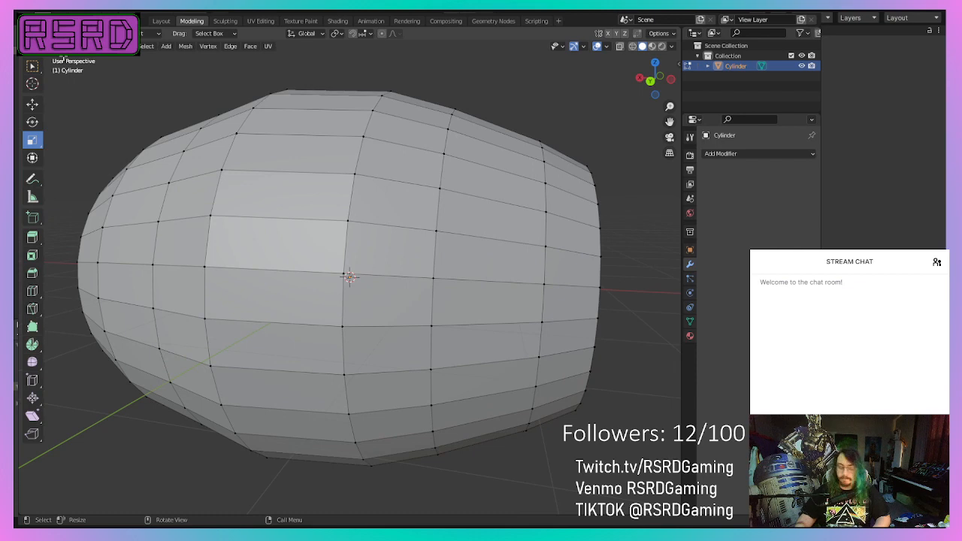
{"action": "scroll", "coordinate": [176, 212], "scroll_direction": "down", "scroll_amount": 5}
{"action": "middle_click_drag", "start_coordinate": [175, 212], "coordinate": [263, 343], "text": "alt"}
{"action": "scroll", "coordinate": [263, 343], "scroll_direction": "down", "scroll_amount": 1}
{"action": "scroll", "coordinate": [264, 343], "scroll_direction": "up", "scroll_amount": 5}
{"action": "scroll", "coordinate": [285, 320], "scroll_direction": "down", "scroll_amount": 3}
{"action": "scroll", "coordinate": [356, 206], "scroll_direction": "down", "scroll_amount": 1}
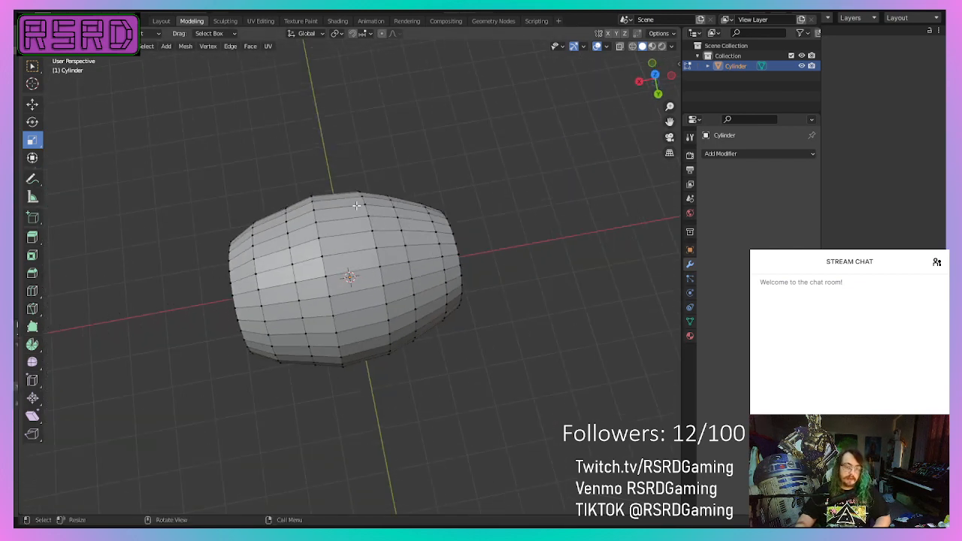
{"action": "scroll", "coordinate": [349, 171], "scroll_direction": "down", "scroll_amount": 2}
- Select the two middle edge loops all the way around the body and separate the band into its own object
{"action": "middle_click_drag", "start_coordinate": [328, 273], "coordinate": [316, 170]}
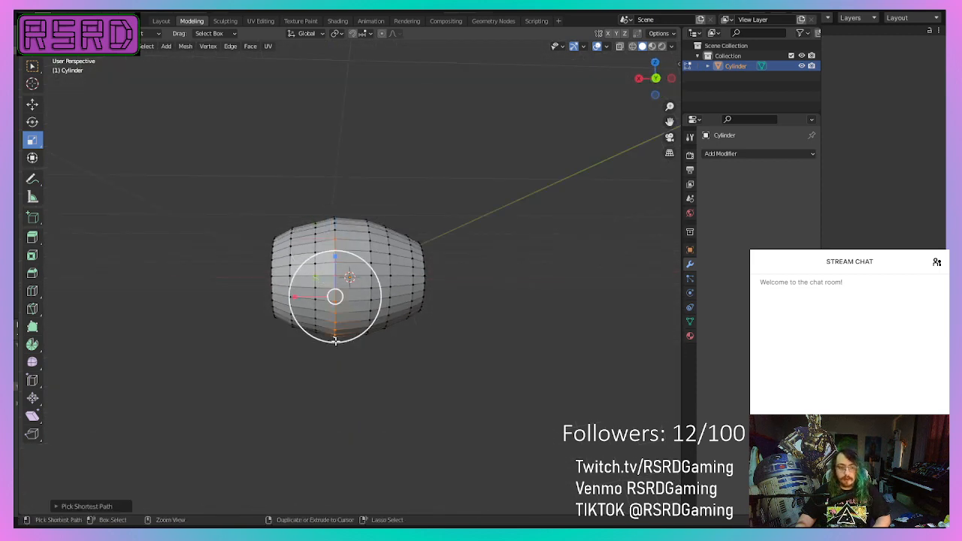
{"action": "middle_click_drag", "start_coordinate": [335, 340], "coordinate": [336, 218]}
{"action": "middle_click_drag", "start_coordinate": [331, 325], "coordinate": [370, 358]}
{"action": "left_click", "coordinate": [363, 242], "text": "ctrl"}
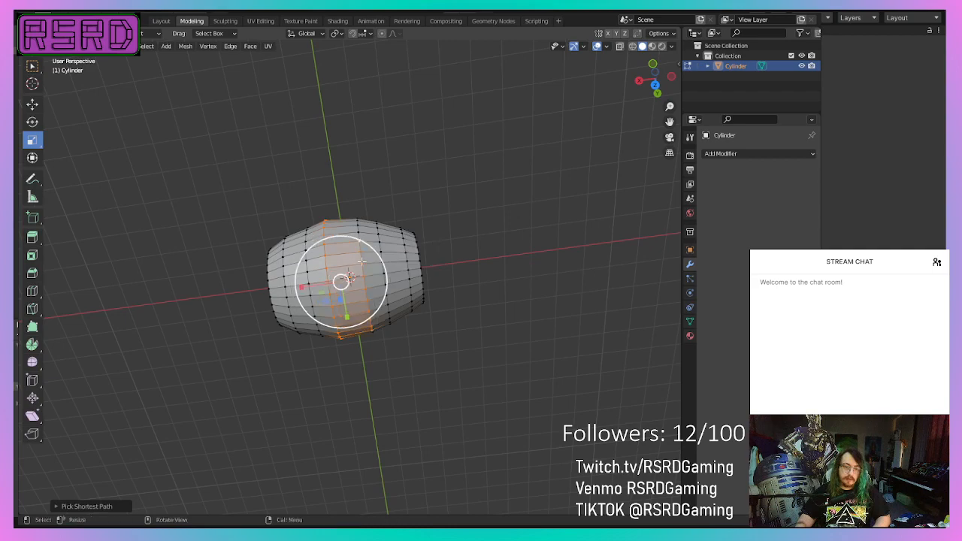
{"action": "middle_click_drag", "start_coordinate": [363, 242], "coordinate": [357, 403]}
{"action": "left_click", "coordinate": [358, 256], "text": "ctrl"}
{"action": "middle_click_drag", "start_coordinate": [357, 256], "coordinate": [342, 206]}
{"action": "left_click", "coordinate": [358, 299], "text": "ctrl"}
{"action": "left_click", "coordinate": [348, 279], "text": "ctrl"}
{"action": "middle_click_drag", "start_coordinate": [348, 279], "coordinate": [465, 370]}
{"action": "right_click", "coordinate": [456, 368]}
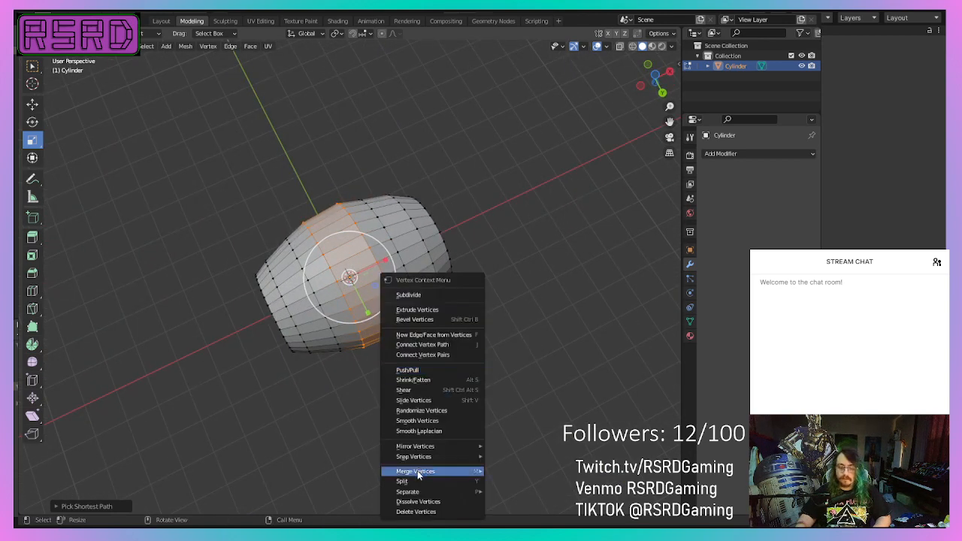
{"action": "mouse_move", "coordinate": [467, 492]}
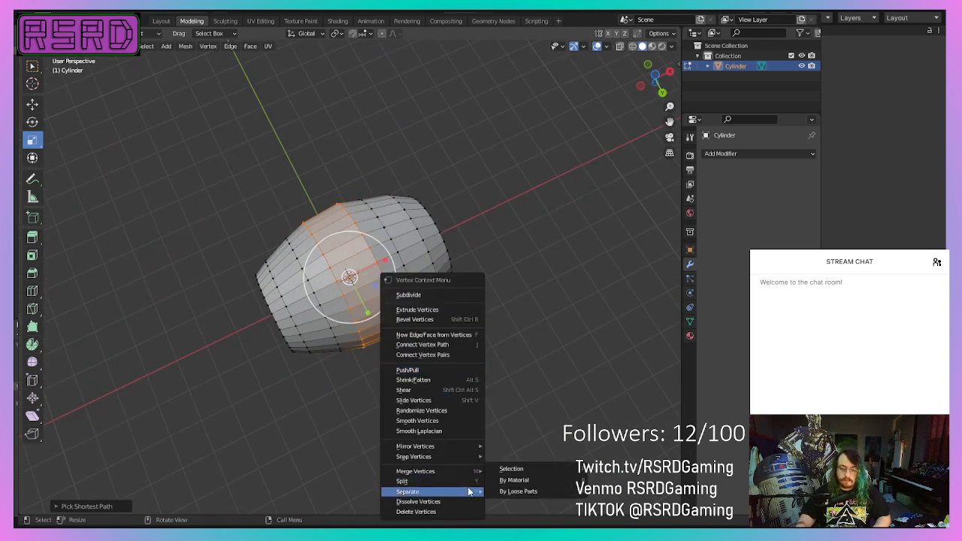
{"action": "left_click", "coordinate": [529, 469]}
- Select the two edge loops between the middle band and the positive-X end, and separate that band by selection
{"action": "middle_click_drag", "start_coordinate": [530, 466], "coordinate": [428, 389]}
{"action": "middle_click_drag", "start_coordinate": [492, 403], "coordinate": [506, 395]}
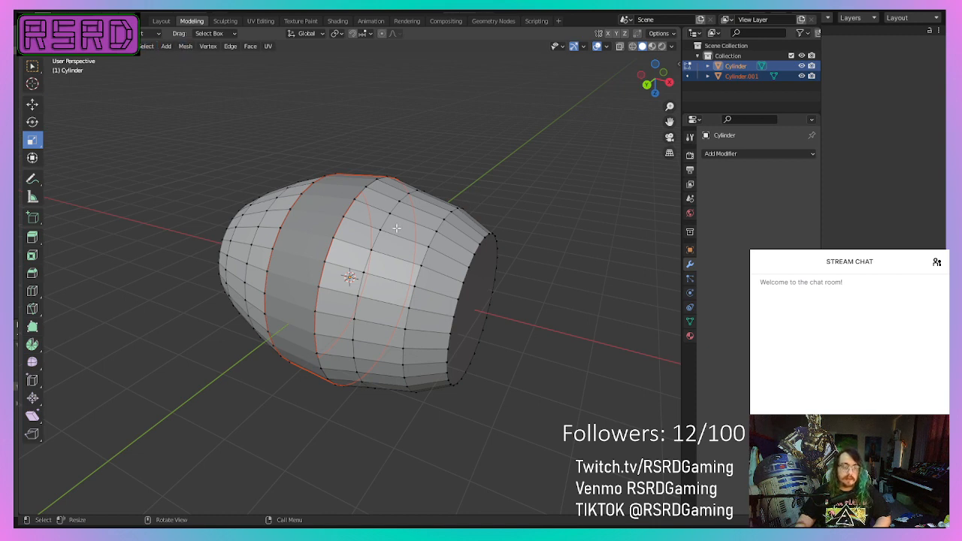
{"action": "left_click", "coordinate": [357, 354], "text": "ctrl"}
{"action": "middle_click_drag", "start_coordinate": [356, 355], "coordinate": [239, 281]}
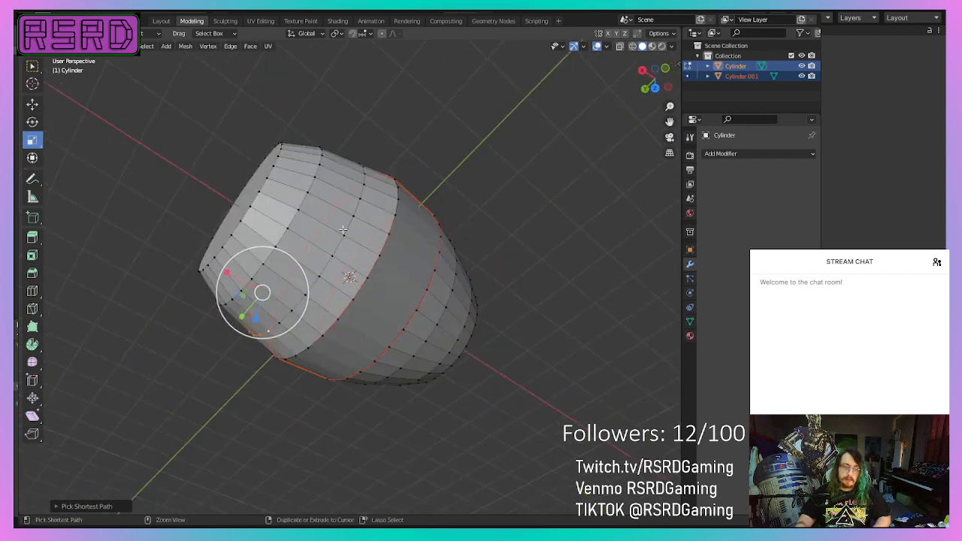
{"action": "middle_click_drag", "start_coordinate": [342, 229], "coordinate": [310, 365]}
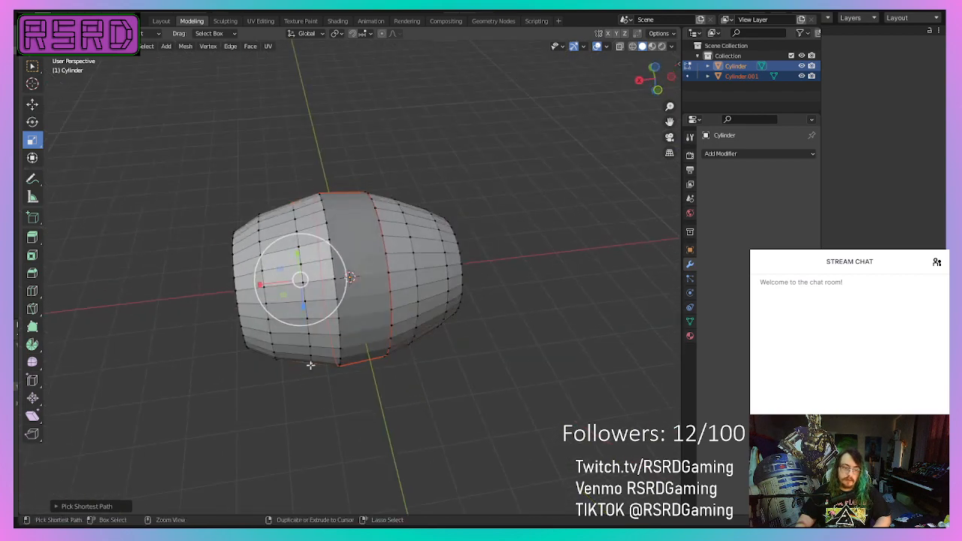
{"action": "left_click", "coordinate": [294, 220], "text": "ctrl"}
{"action": "middle_click_drag", "start_coordinate": [294, 220], "coordinate": [443, 38]}
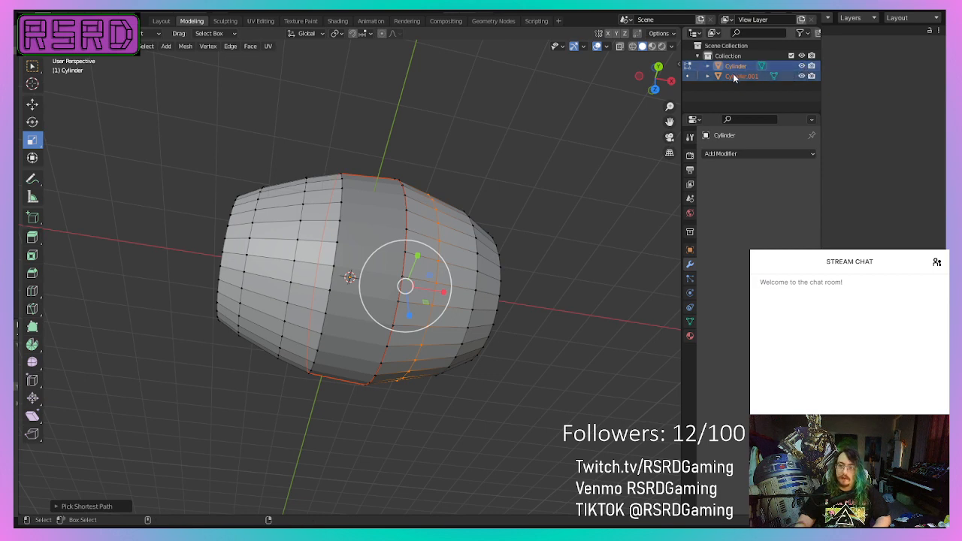
{"action": "middle_click_drag", "start_coordinate": [451, 308], "coordinate": [387, 406]}
{"action": "middle_click_drag", "start_coordinate": [457, 234], "coordinate": [447, 214]}
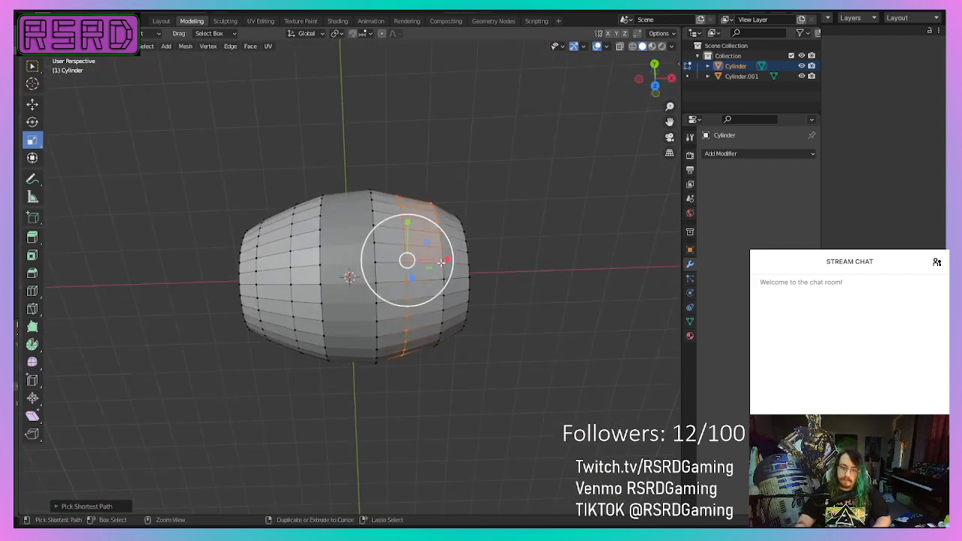
{"action": "middle_click_drag", "start_coordinate": [441, 260], "coordinate": [404, 210]}
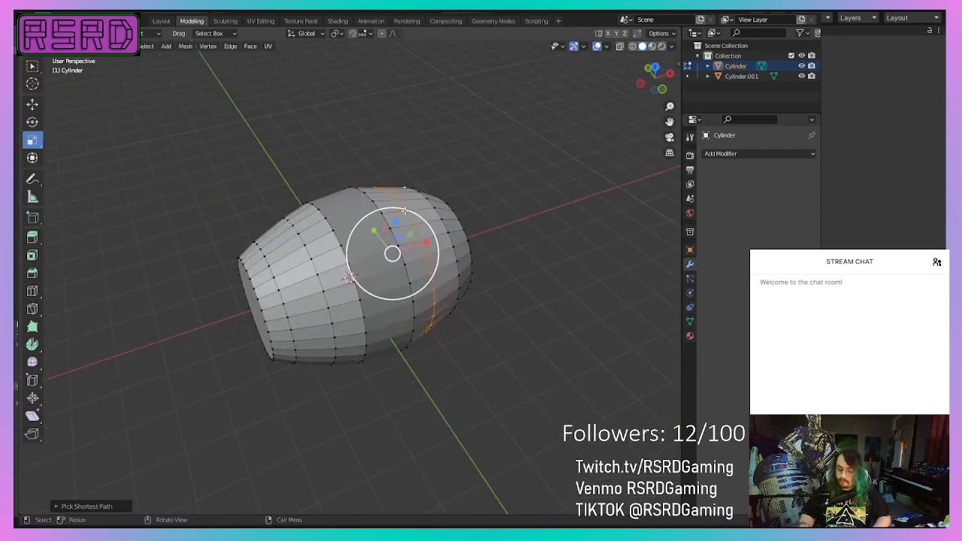
{"action": "scroll", "coordinate": [404, 210], "scroll_direction": "up", "scroll_amount": 5}
{"action": "middle_click_drag", "start_coordinate": [472, 311], "coordinate": [490, 189]}
{"action": "right_click", "coordinate": [556, 211]}
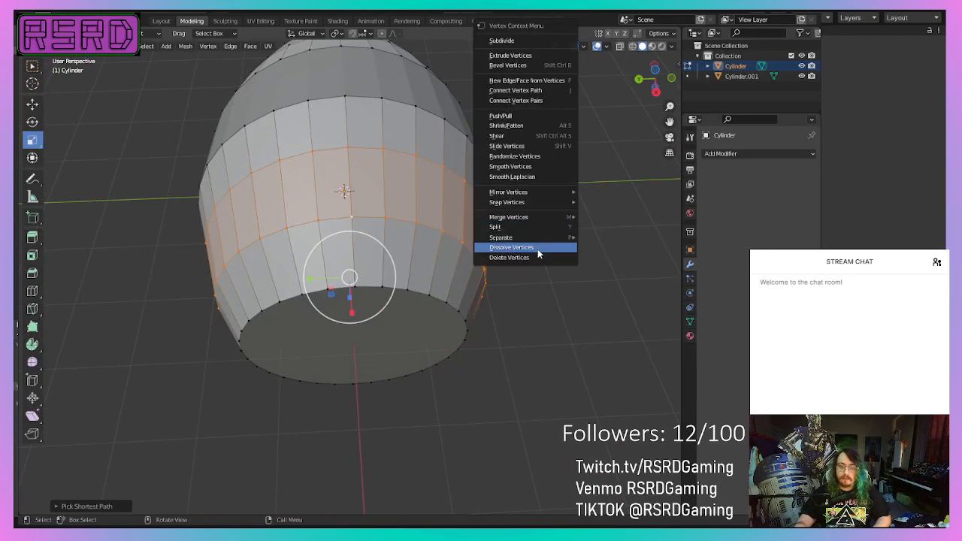
{"action": "mouse_move", "coordinate": [539, 238]}
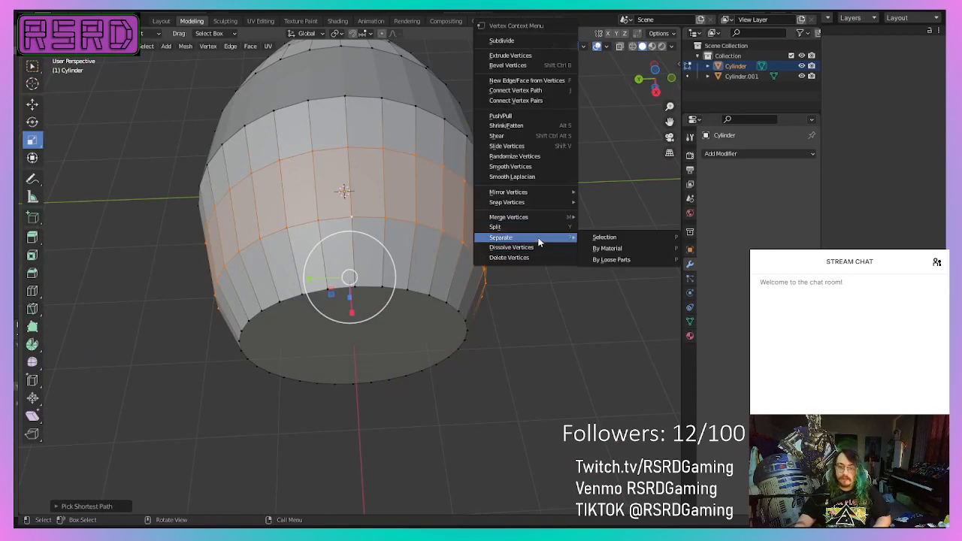
{"action": "left_click", "coordinate": [652, 240]}
- Pick the first vertices of the edge loop next to the negative-X end cap and deselect Cylinder.002
{"action": "middle_click_drag", "start_coordinate": [530, 278], "coordinate": [483, 285]}
{"action": "scroll", "coordinate": [488, 292], "scroll_direction": "up", "scroll_amount": 5}
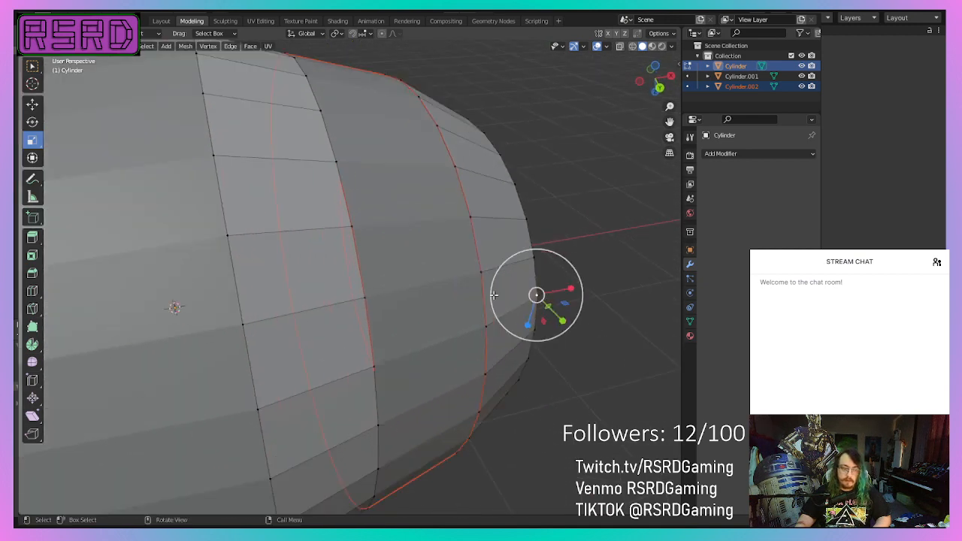
{"action": "scroll", "coordinate": [494, 293], "scroll_direction": "down", "scroll_amount": 4}
{"action": "left_click", "coordinate": [503, 301]}
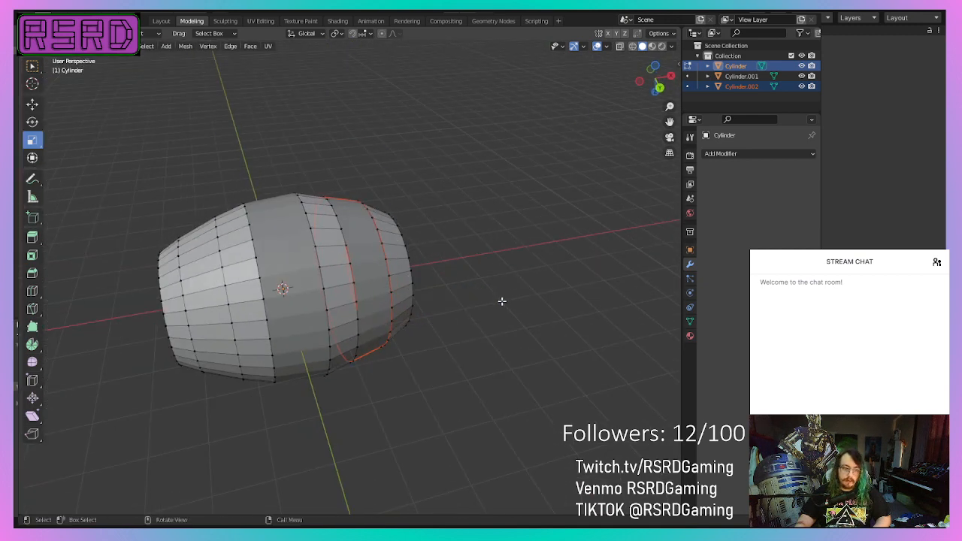
{"action": "left_click", "coordinate": [180, 237], "text": "ctrl"}
{"action": "middle_click_drag", "start_coordinate": [193, 332], "coordinate": [218, 181]}
{"action": "left_click", "coordinate": [199, 190], "text": "ctrl"}
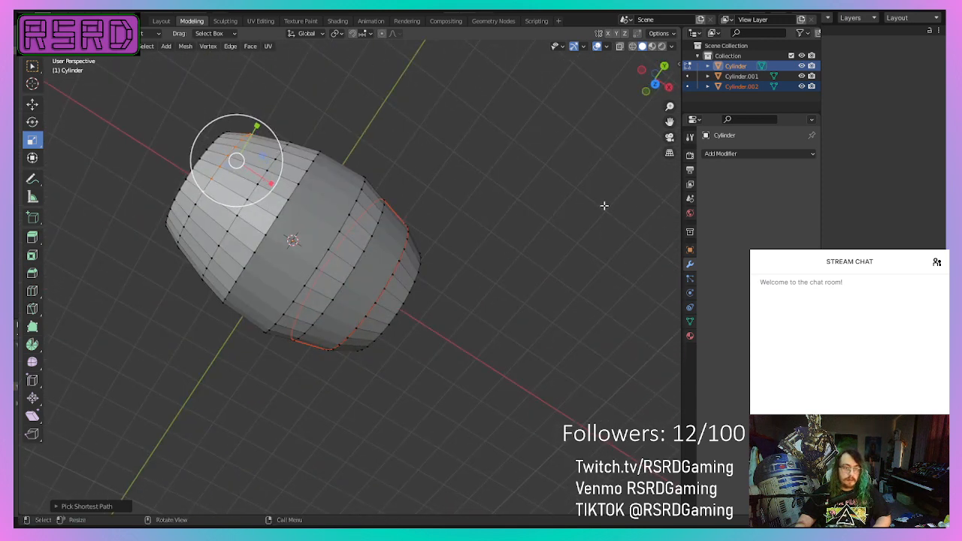
{"action": "left_click", "coordinate": [741, 87], "text": "ctrl"}
- Extend the vertex selection all the way around the edge loop next to the negative-X end cap
{"action": "middle_click_drag", "start_coordinate": [397, 138], "coordinate": [475, 212]}
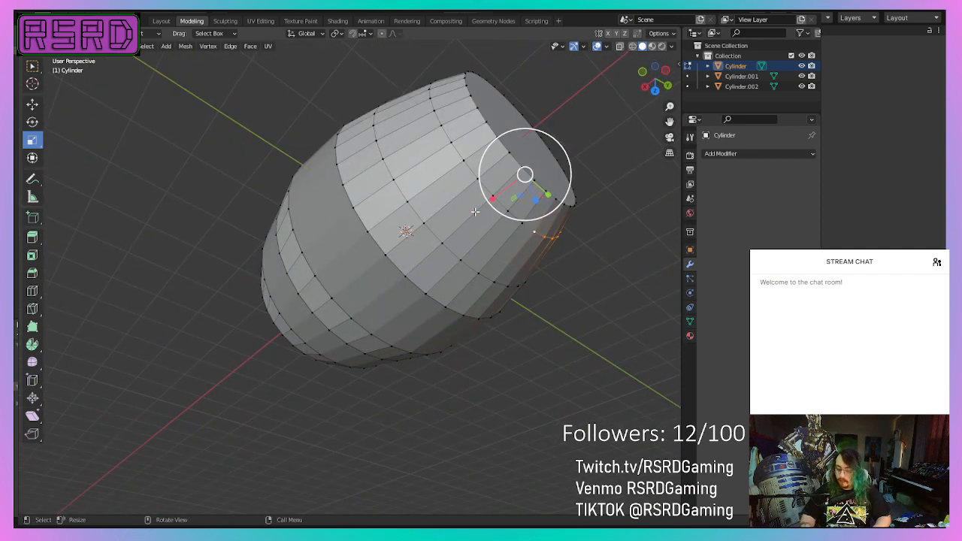
{"action": "key", "text": "KP_Decimal"}
{"action": "middle_click_drag", "start_coordinate": [299, 361], "coordinate": [343, 362]}
{"action": "scroll", "coordinate": [343, 363], "scroll_direction": "up", "scroll_amount": 1}
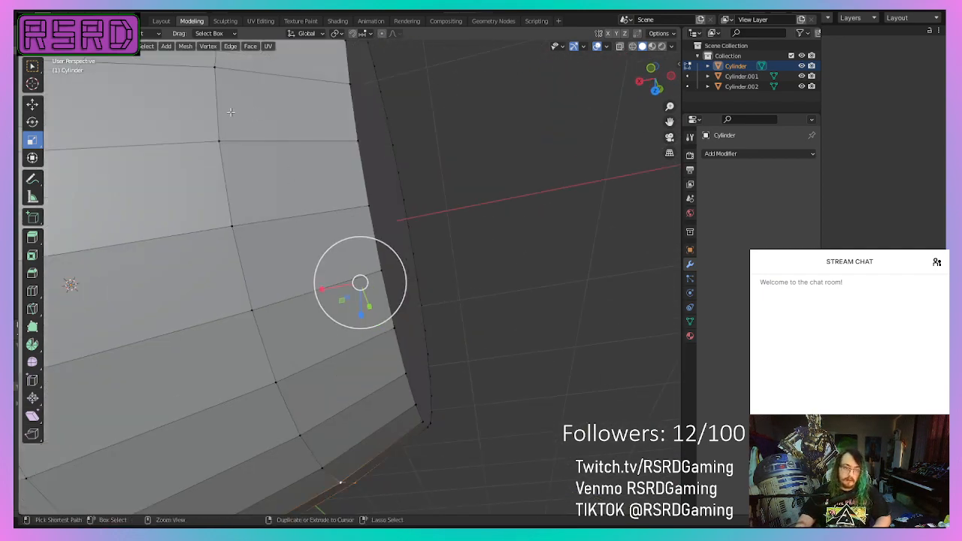
{"action": "left_click", "coordinate": [225, 116], "text": "ctrl"}
{"action": "scroll", "coordinate": [225, 120], "scroll_direction": "down", "scroll_amount": 6}
{"action": "middle_click_drag", "start_coordinate": [323, 174], "coordinate": [195, 283]}
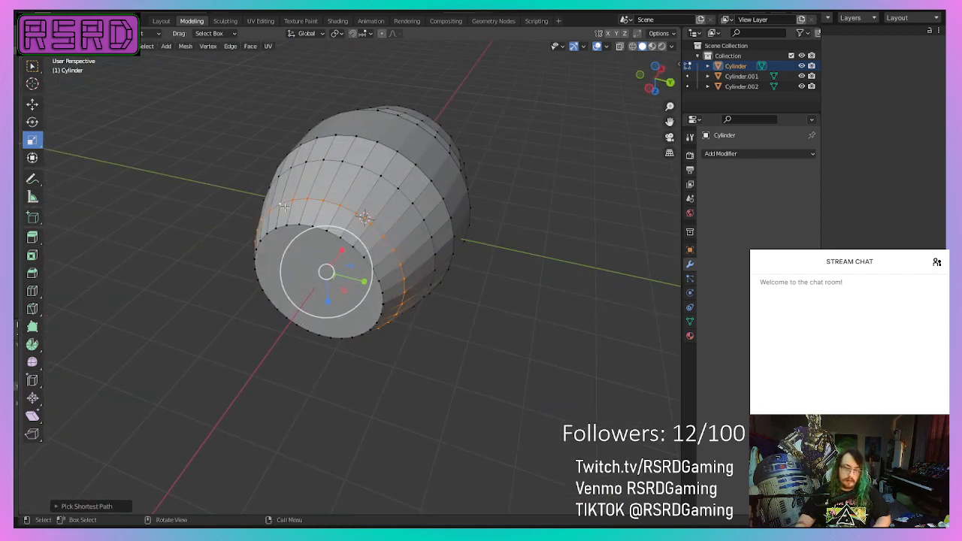
{"action": "middle_click_drag", "start_coordinate": [284, 207], "coordinate": [219, 199]}
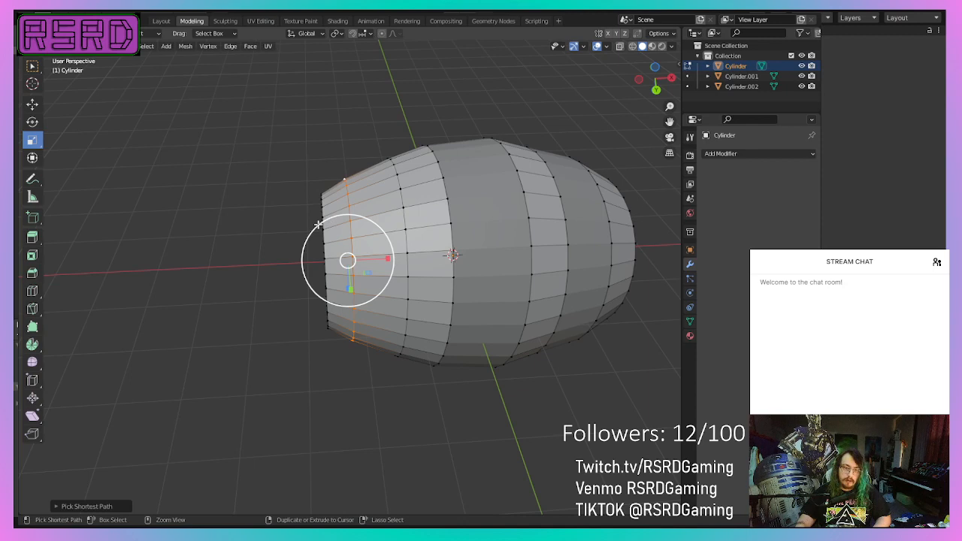
- Add the neighbouring edge loop toward the middle to the selection and separate the enclosed band by selection
{"action": "middle_click_drag", "start_coordinate": [400, 184], "coordinate": [364, 276]}
{"action": "middle_click_drag", "start_coordinate": [365, 208], "coordinate": [282, 286]}
{"action": "middle_click_drag", "start_coordinate": [322, 313], "coordinate": [284, 262]}
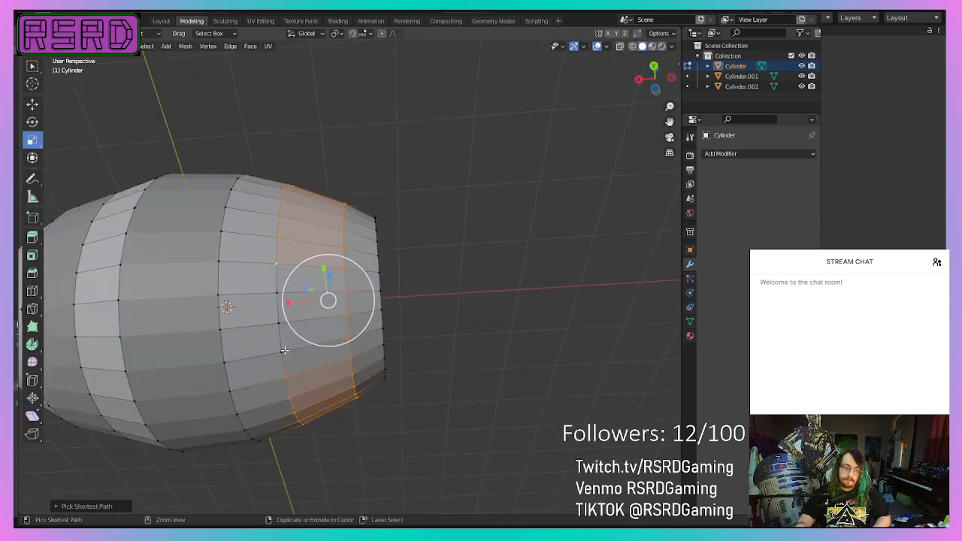
{"action": "scroll", "coordinate": [284, 350], "scroll_direction": "down", "scroll_amount": 3}
{"action": "middle_click_drag", "start_coordinate": [283, 350], "coordinate": [332, 468]}
{"action": "right_click", "coordinate": [508, 415]}
{"action": "mouse_move", "coordinate": [507, 415]}
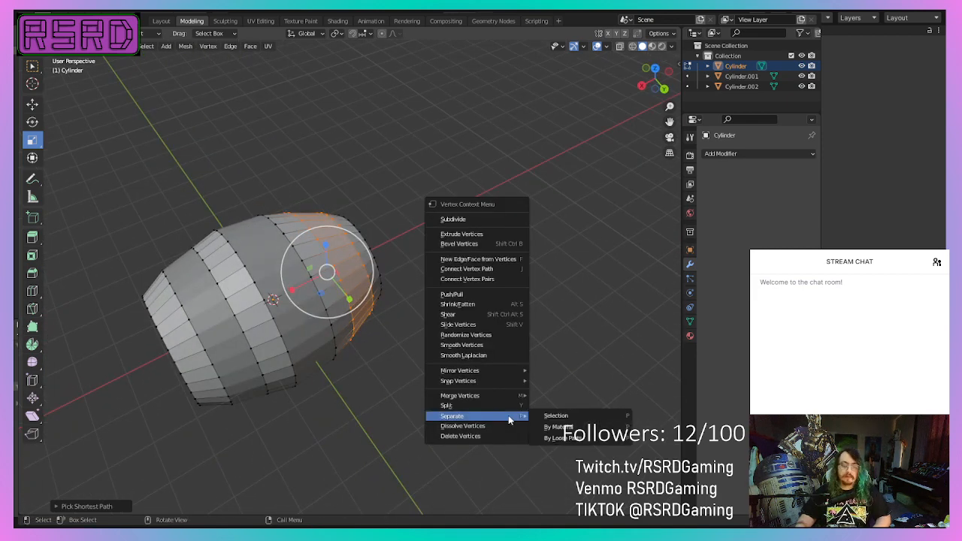
{"action": "left_click", "coordinate": [571, 415]}
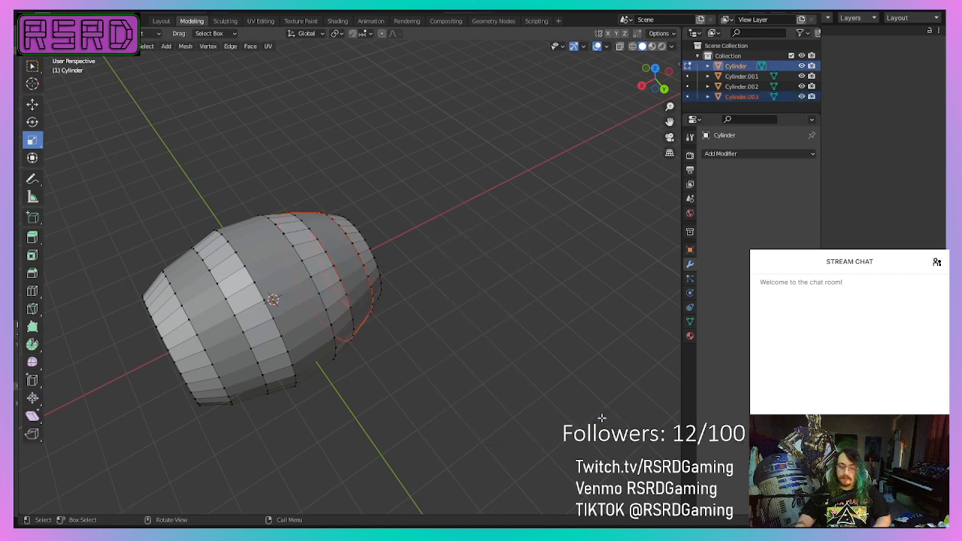
- Switch to the Layout workspace and deselect all objects
{"action": "middle_click_drag", "start_coordinate": [585, 280], "coordinate": [511, 129]}
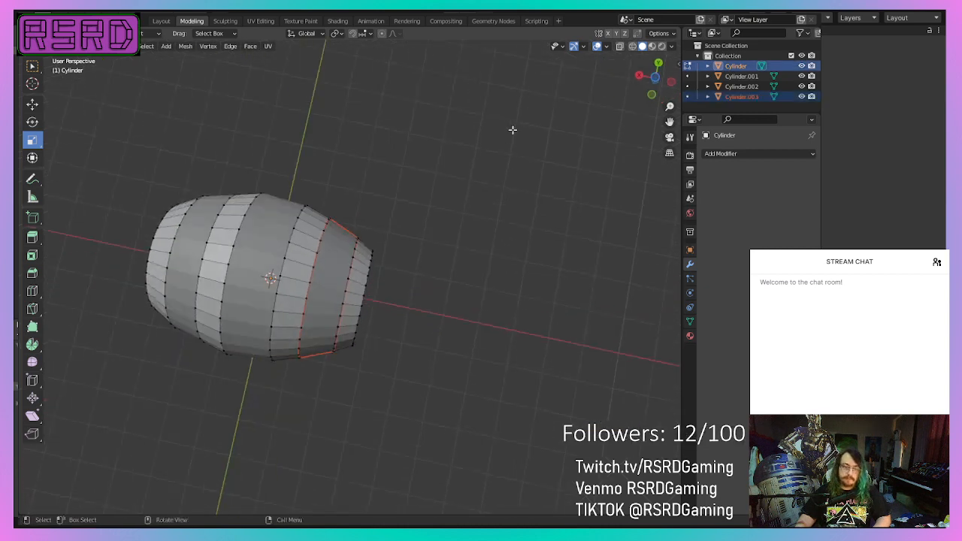
{"action": "left_click", "coordinate": [161, 21]}
{"action": "left_click", "coordinate": [423, 354]}
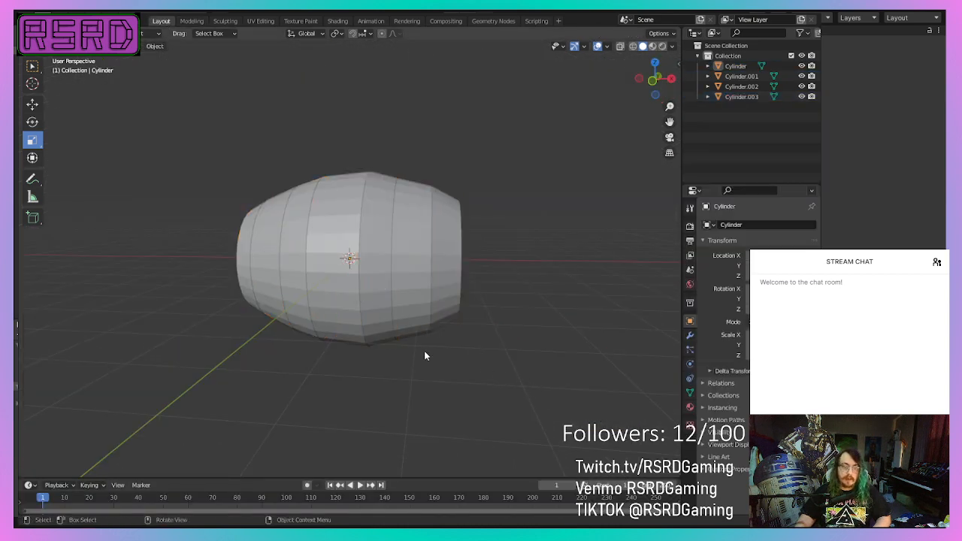
{"action": "middle_click_drag", "start_coordinate": [263, 380], "coordinate": [460, 327]}
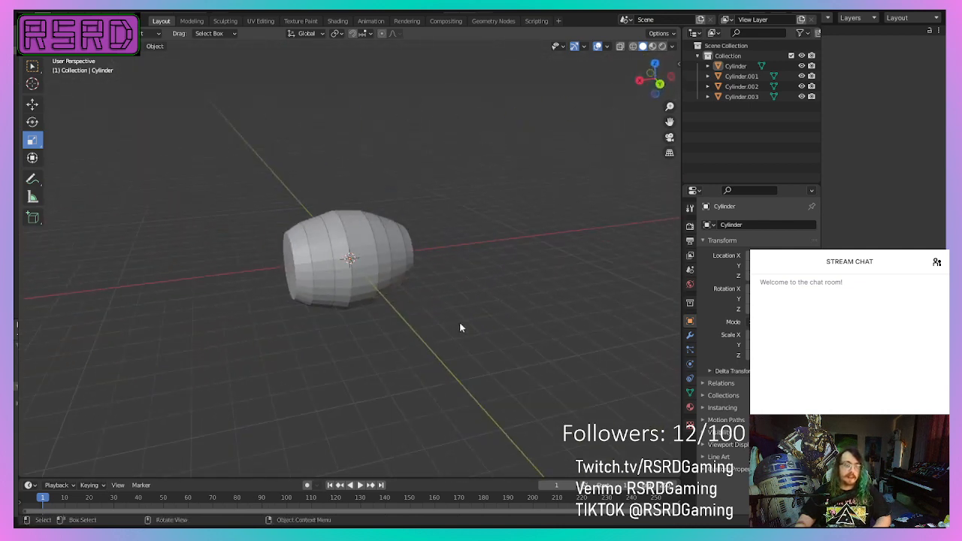
- Select the separated bands and the main Cylinder in turn to check which part of the body each object covers
{"action": "left_click", "coordinate": [739, 76]}
{"action": "left_click", "coordinate": [744, 95]}
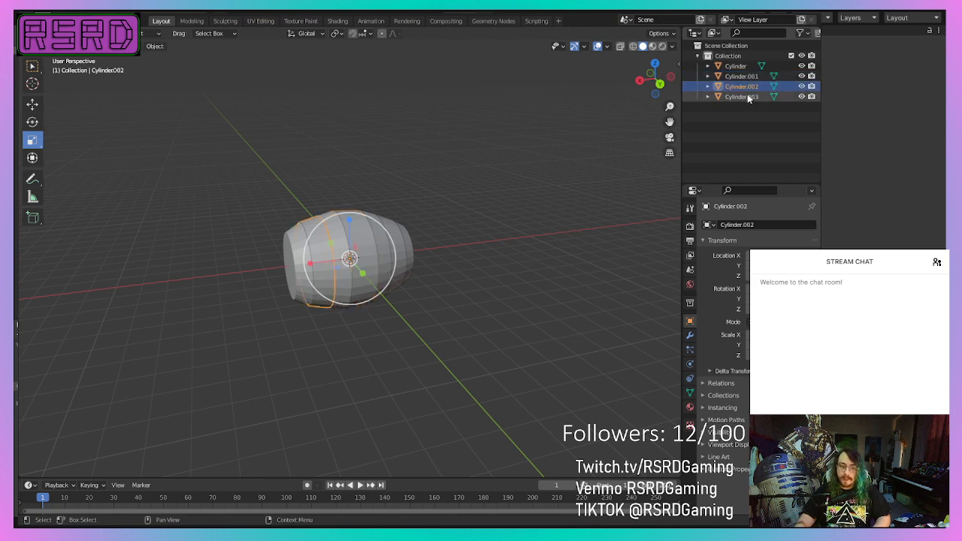
{"action": "left_click", "coordinate": [744, 67]}
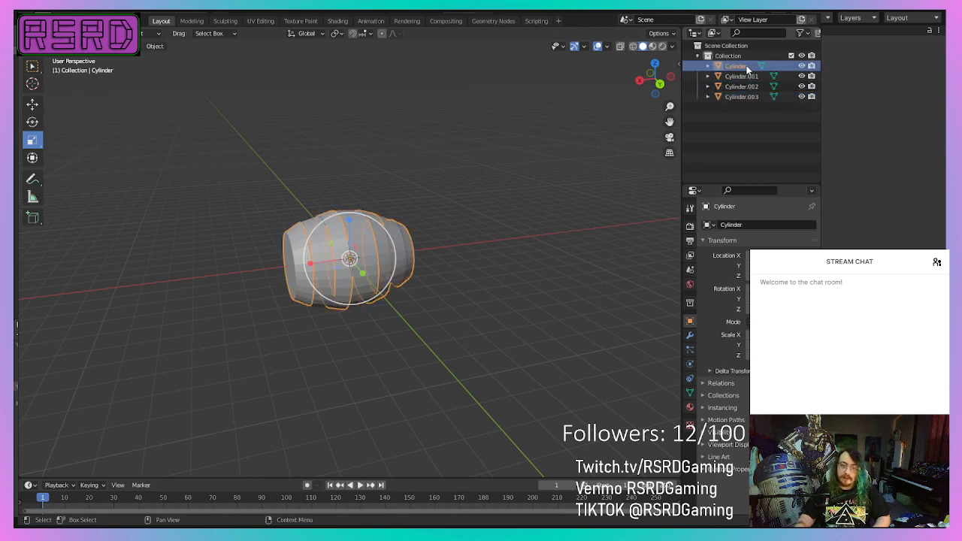
{"action": "left_click", "coordinate": [536, 324]}
- Add a UV sphere to the scene at the centre of the barrel-shaped body
{"action": "middle_click_drag", "start_coordinate": [536, 324], "coordinate": [403, 293]}
{"action": "scroll", "coordinate": [509, 233], "scroll_direction": "up", "scroll_amount": 3}
{"action": "scroll", "coordinate": [501, 293], "scroll_direction": "down", "scroll_amount": 3}
{"action": "scroll", "coordinate": [398, 284], "scroll_direction": "down", "scroll_amount": 2}
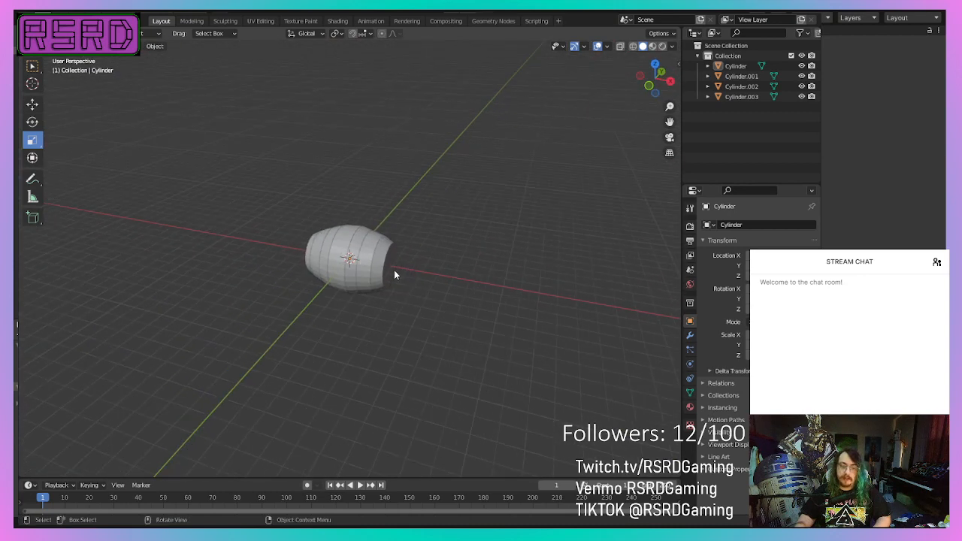
{"action": "key", "text": "shift+a"}
{"action": "mouse_move", "coordinate": [167, 60]}
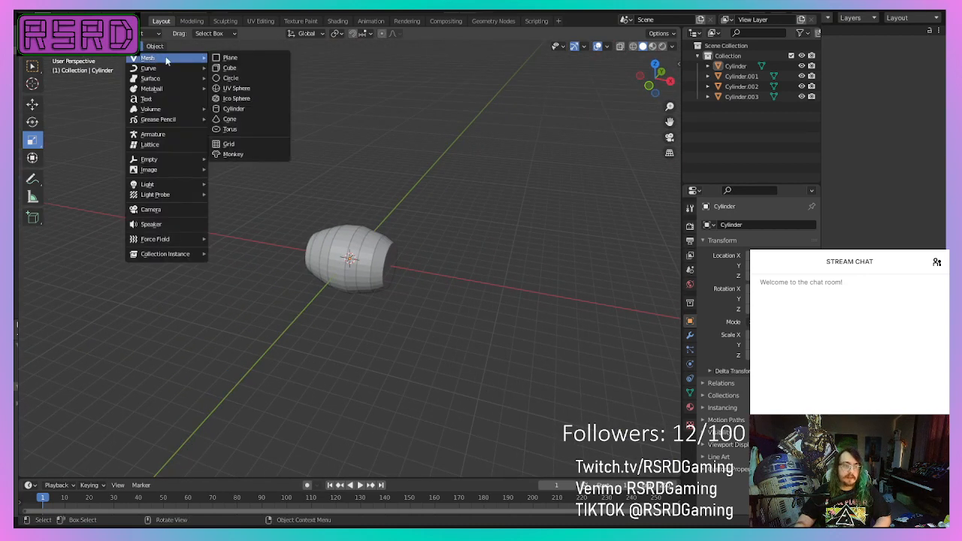
{"action": "left_click", "coordinate": [263, 89]}
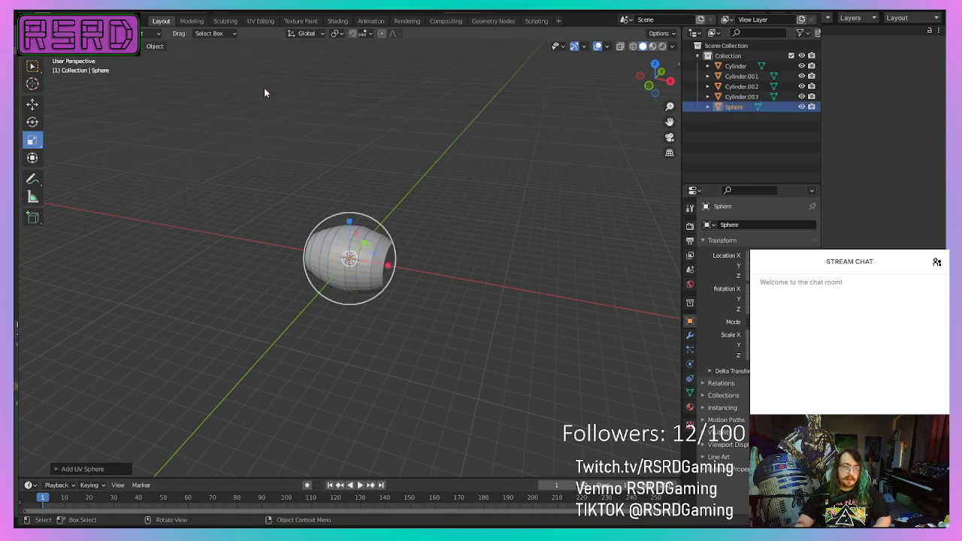
- Move the sphere along X to just outside the body's positive-X end and scale it up uniformly
{"action": "left_click", "coordinate": [32, 105]}
{"action": "left_click_drag", "start_coordinate": [390, 272], "coordinate": [475, 243]}
{"action": "left_click", "coordinate": [32, 140]}
- Adjust the sphere's position along Z and X so it sits like a head against the body's positive-X end
{"action": "left_click", "coordinate": [33, 105]}
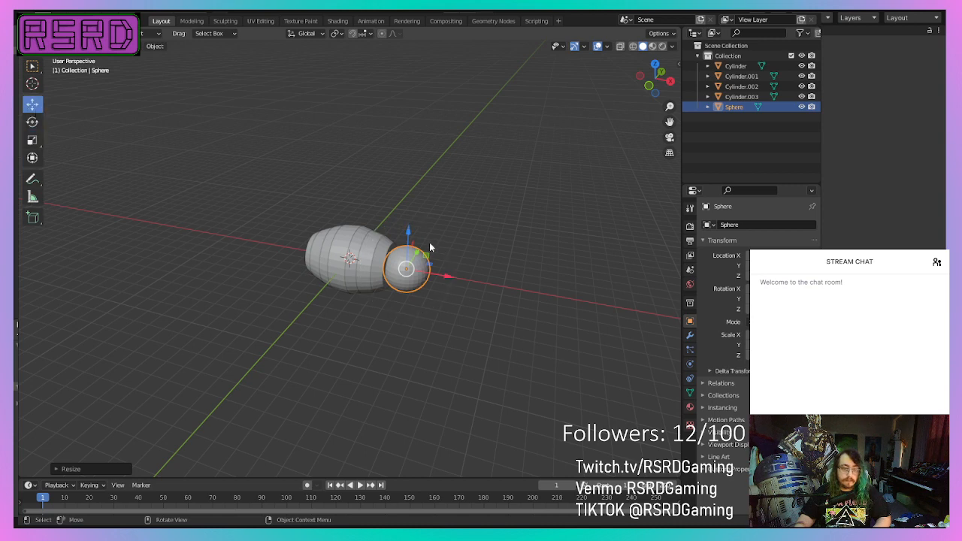
{"action": "left_click_drag", "start_coordinate": [409, 236], "coordinate": [412, 216]}
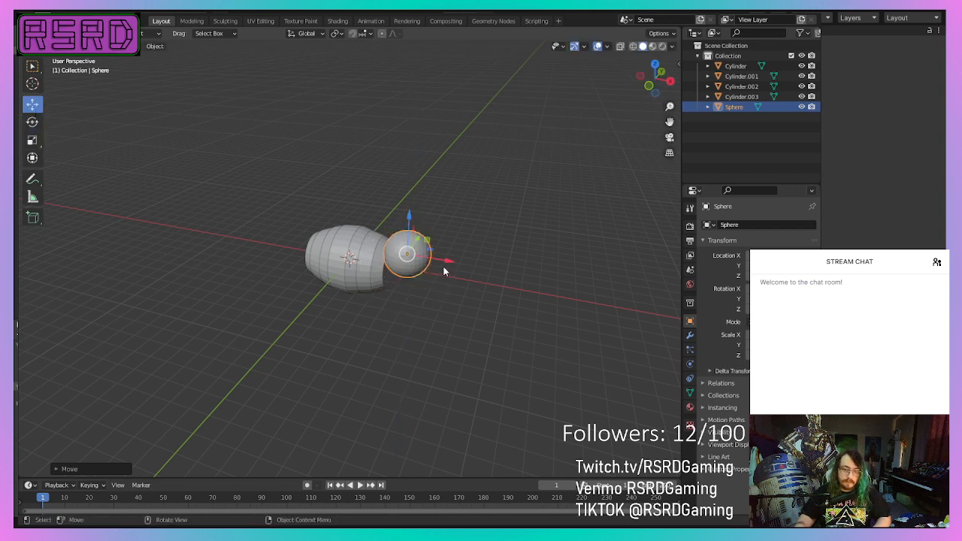
{"action": "left_click_drag", "start_coordinate": [444, 263], "coordinate": [453, 267]}
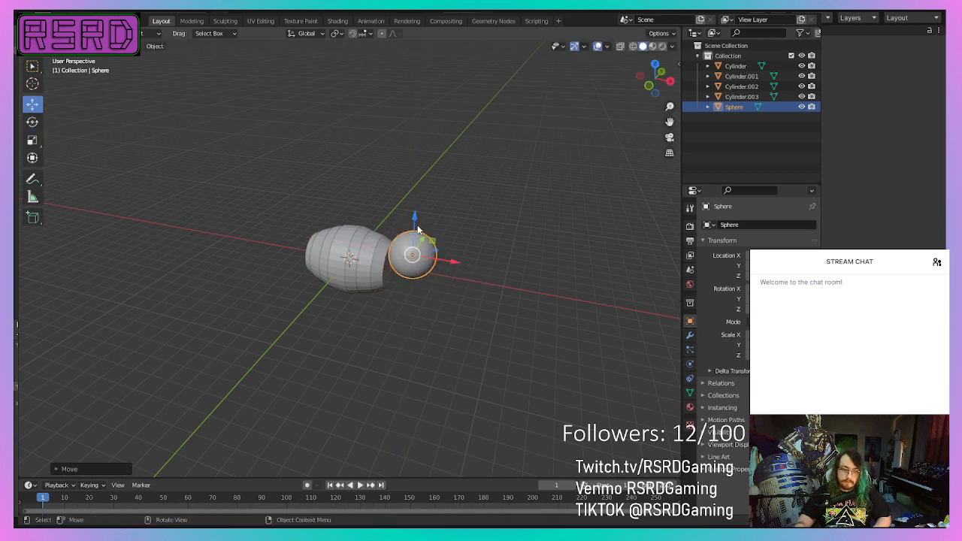
{"action": "left_click_drag", "start_coordinate": [416, 225], "coordinate": [415, 230]}
{"action": "left_click_drag", "start_coordinate": [449, 268], "coordinate": [442, 264]}
{"action": "left_click_drag", "start_coordinate": [411, 222], "coordinate": [413, 240]}
{"action": "left_click_drag", "start_coordinate": [439, 276], "coordinate": [432, 276]}
{"action": "left_click_drag", "start_coordinate": [410, 228], "coordinate": [404, 239]}
- Scale the sphere down slightly along Z and X, and nudge it along X closer to the body
{"action": "scroll", "coordinate": [403, 285], "scroll_direction": "up", "scroll_amount": 6}
{"action": "middle_click_drag", "start_coordinate": [403, 286], "coordinate": [82, 228]}
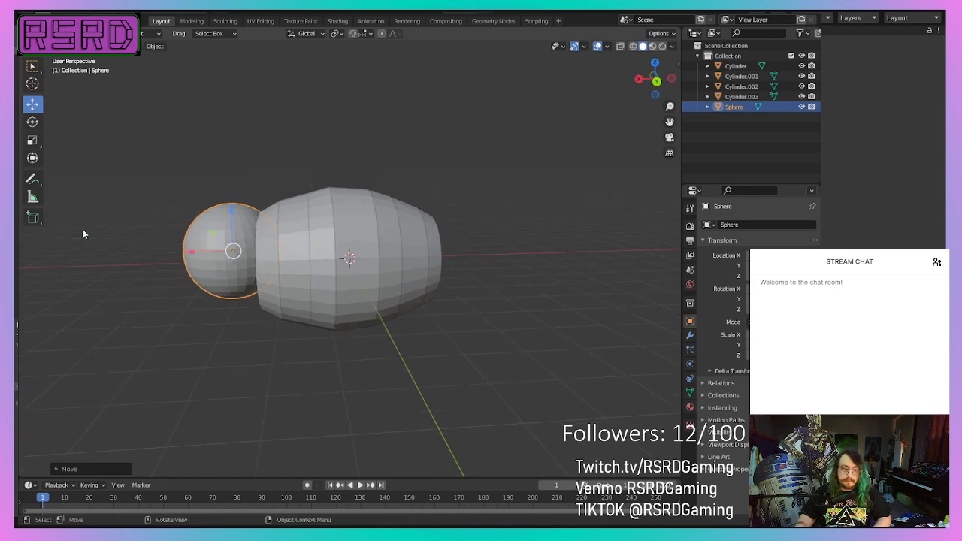
{"action": "left_click", "coordinate": [31, 141]}
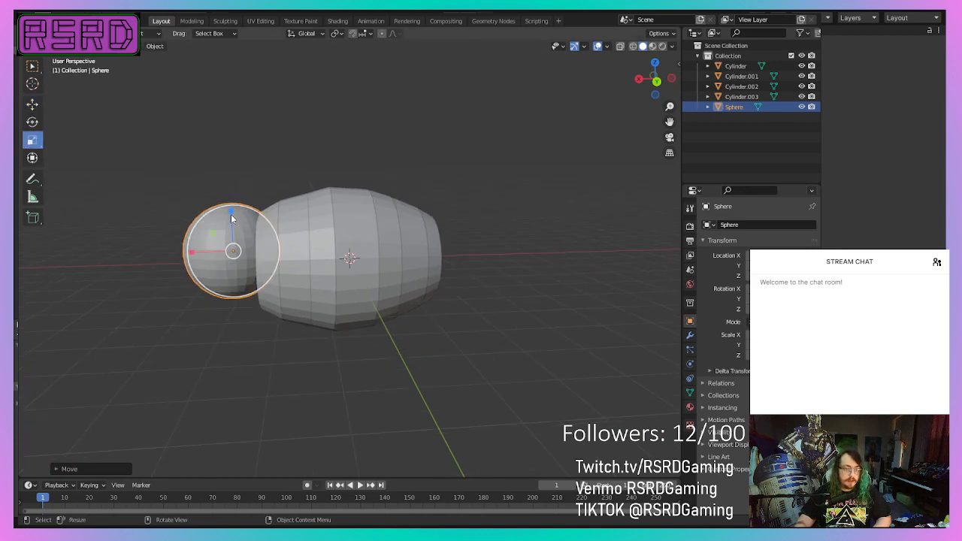
{"action": "left_click_drag", "start_coordinate": [231, 218], "coordinate": [232, 223]}
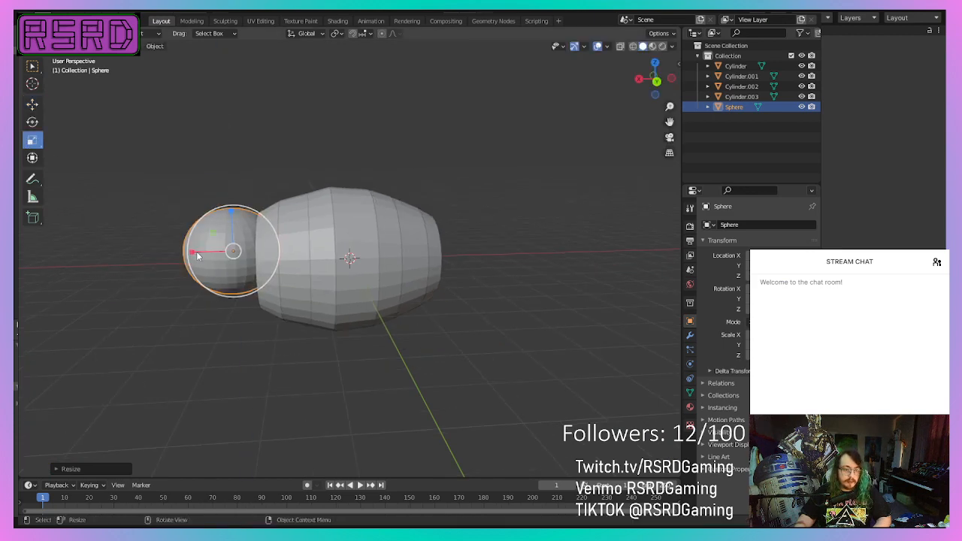
{"action": "left_click_drag", "start_coordinate": [198, 256], "coordinate": [203, 252]}
{"action": "mouse_move", "coordinate": [202, 251]}
{"action": "middle_mouse_down"}
{"action": "mouse_move", "coordinate": [316, 241]}
{"action": "mouse_move", "coordinate": [221, 254]}
{"action": "middle_mouse_up"}
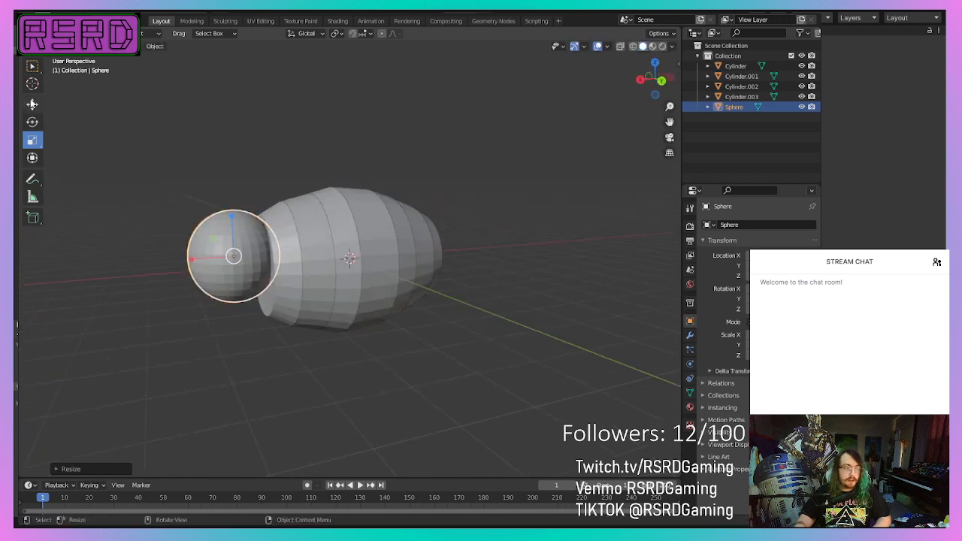
{"action": "left_click", "coordinate": [32, 104]}
{"action": "left_click_drag", "start_coordinate": [193, 263], "coordinate": [196, 264]}
- Scale the sphere up uniformly and lower it slightly along Z against the body's end
{"action": "left_click", "coordinate": [214, 380]}
{"action": "middle_click_drag", "start_coordinate": [214, 380], "coordinate": [277, 374]}
{"action": "middle_click_drag", "start_coordinate": [315, 244], "coordinate": [225, 255]}
{"action": "left_click", "coordinate": [243, 249]}
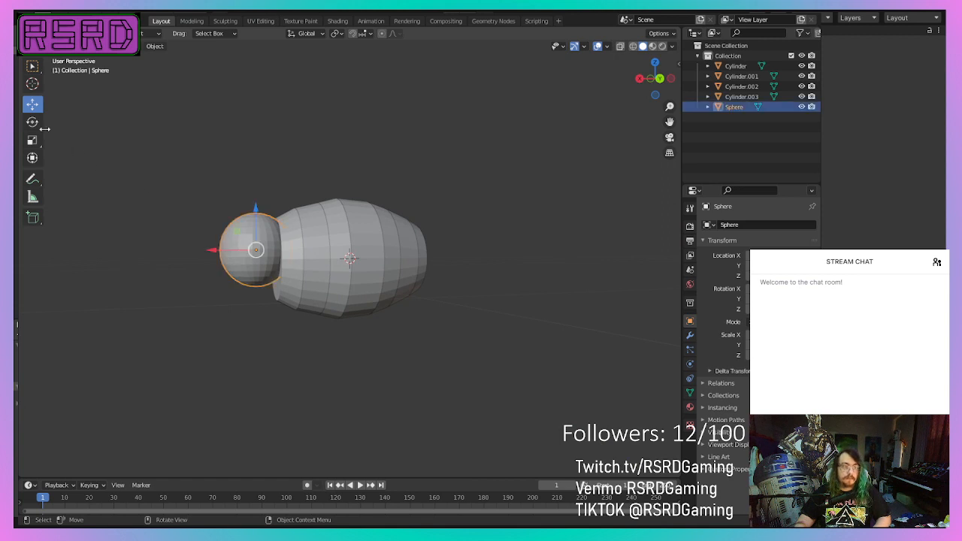
{"action": "left_click", "coordinate": [33, 142]}
{"action": "left_click_drag", "start_coordinate": [291, 225], "coordinate": [308, 216]}
{"action": "middle_click_drag", "start_coordinate": [316, 222], "coordinate": [226, 197]}
{"action": "left_click", "coordinate": [33, 105]}
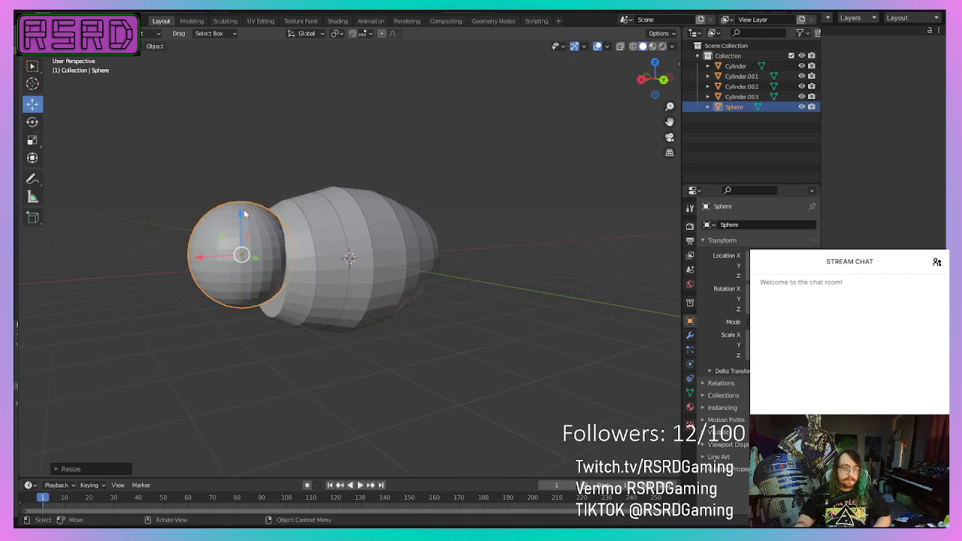
{"action": "left_click_drag", "start_coordinate": [243, 214], "coordinate": [240, 225]}
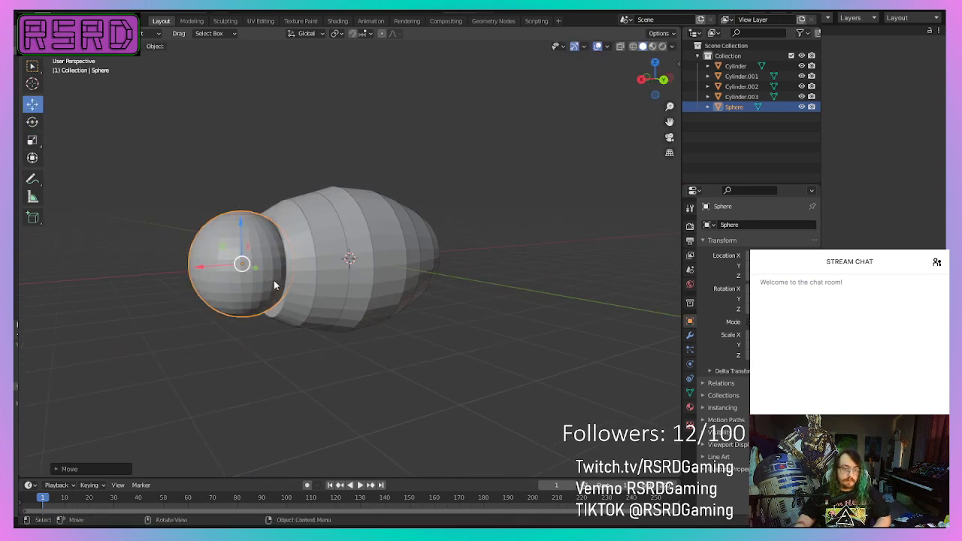
- Add a cube mesh at the centre of the body
{"action": "left_click", "coordinate": [364, 406]}
{"action": "middle_click_drag", "start_coordinate": [364, 406], "coordinate": [182, 250]}
{"action": "scroll", "coordinate": [338, 410], "scroll_direction": "up", "scroll_amount": 2}
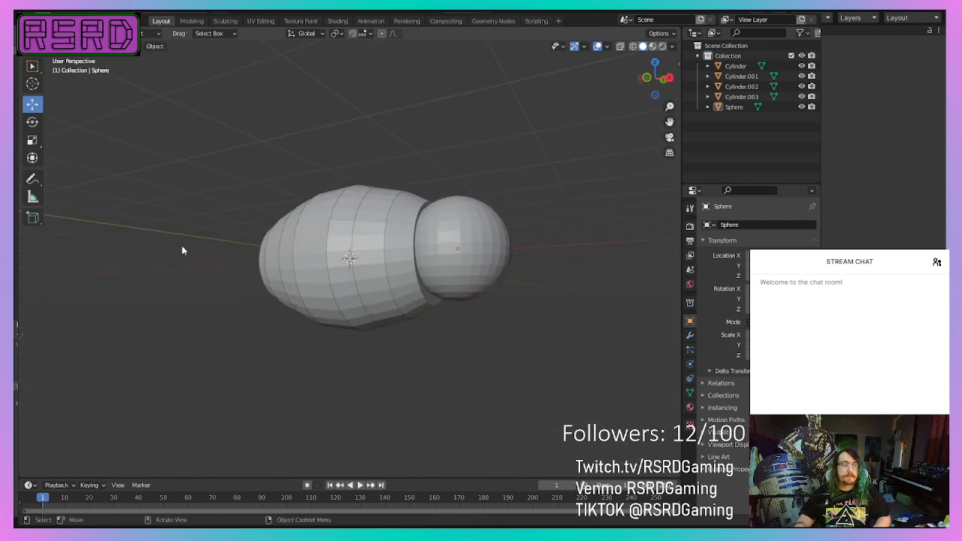
{"action": "left_click", "coordinate": [133, 46]}
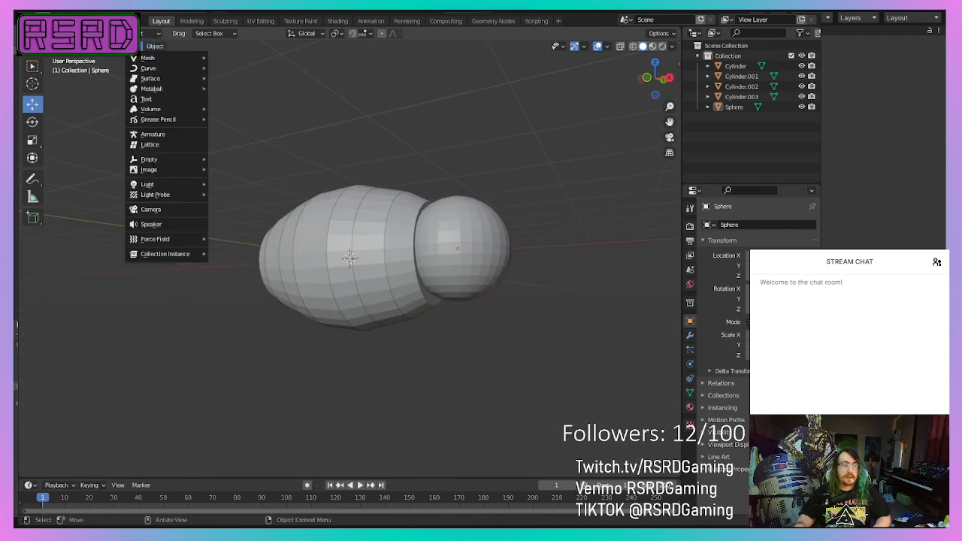
{"action": "mouse_move", "coordinate": [178, 64]}
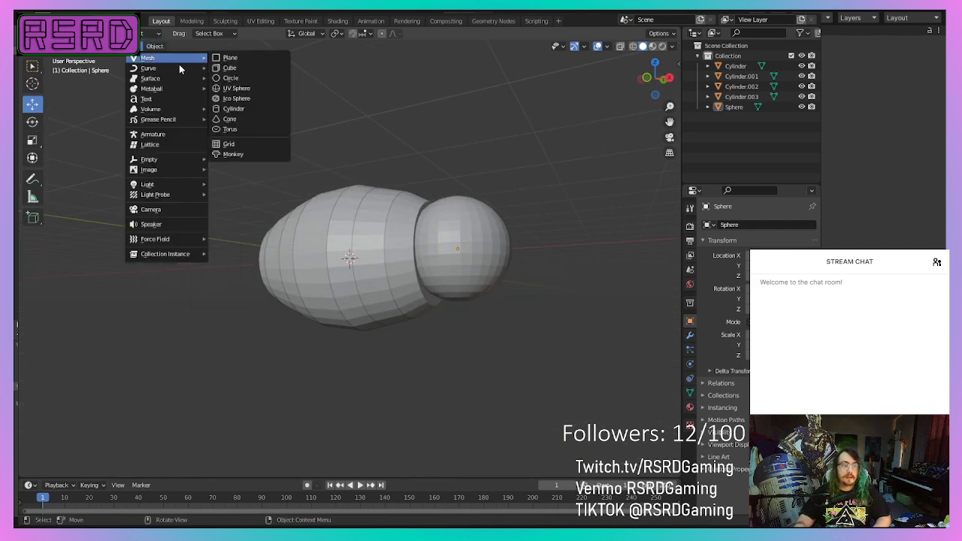
{"action": "left_click", "coordinate": [233, 67]}
- Scale the cube down along X and Y into a narrow upright post
{"action": "middle_click_drag", "start_coordinate": [332, 288], "coordinate": [70, 215]}
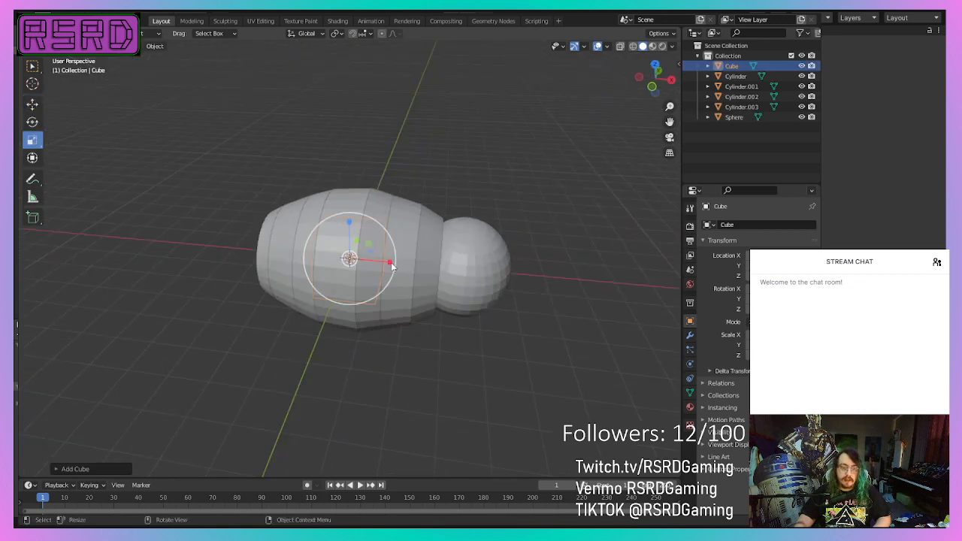
{"action": "left_click_drag", "start_coordinate": [391, 265], "coordinate": [359, 259]}
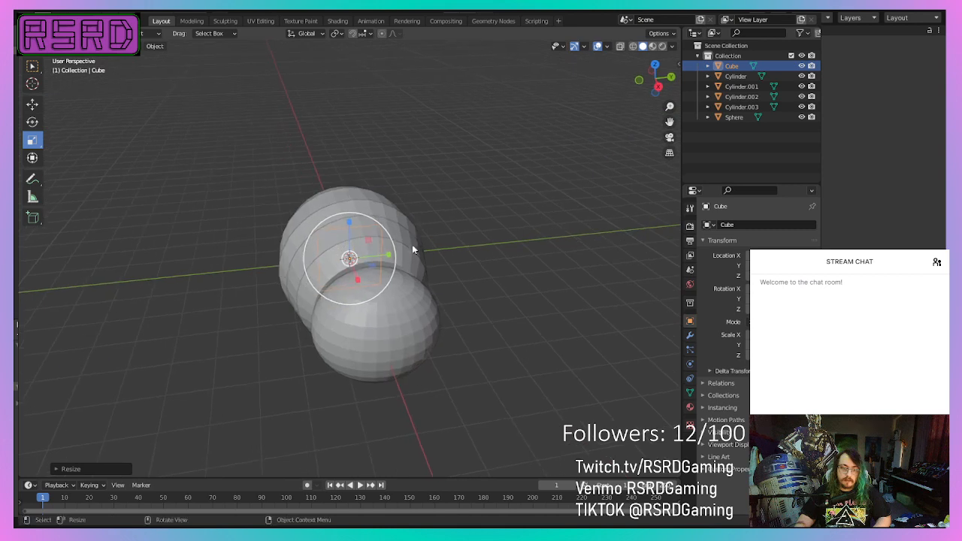
{"action": "left_click_drag", "start_coordinate": [387, 254], "coordinate": [362, 263]}
- Move the narrow post up along Z until it stands on top of the body's middle
{"action": "middle_click_drag", "start_coordinate": [362, 263], "coordinate": [454, 231]}
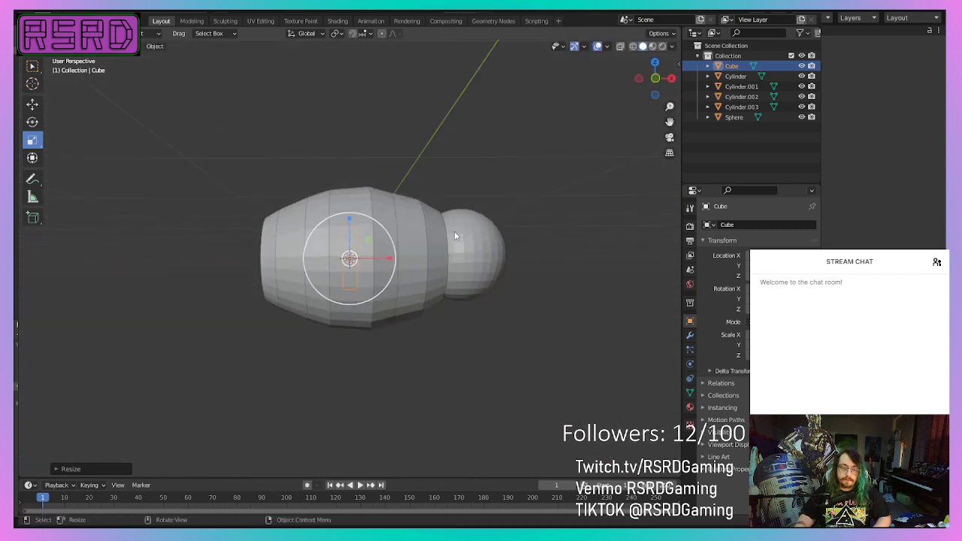
{"action": "left_click", "coordinate": [31, 107]}
{"action": "left_click_drag", "start_coordinate": [351, 225], "coordinate": [352, 205]}
{"action": "left_click_drag", "start_coordinate": [377, 128], "coordinate": [378, 132]}
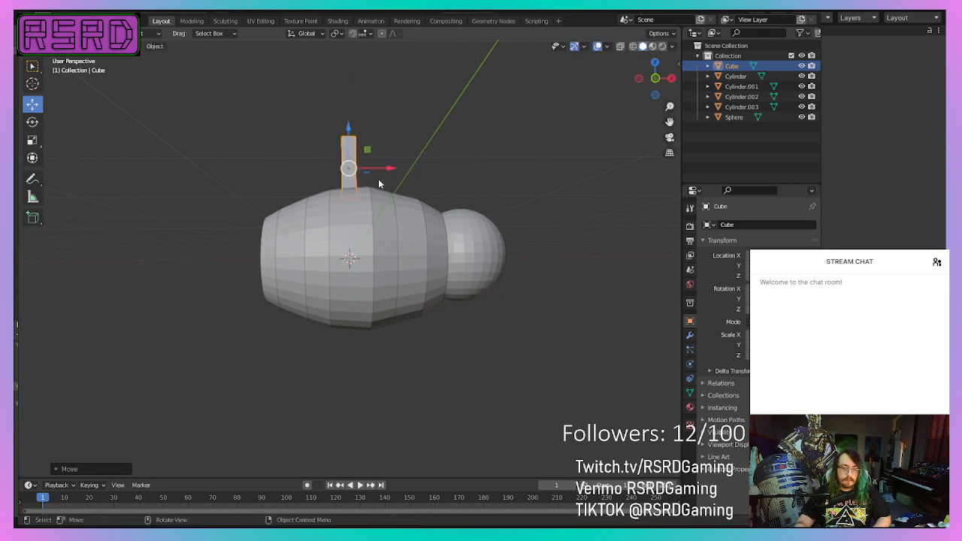
- Move the post down along Z and along X so it stands on the head sphere
{"action": "middle_click_drag", "start_coordinate": [378, 178], "coordinate": [349, 220]}
{"action": "scroll", "coordinate": [495, 224], "scroll_direction": "up", "scroll_amount": 3}
{"action": "key", "text": "KP_Decimal"}
{"action": "scroll", "coordinate": [481, 224], "scroll_direction": "down", "scroll_amount": 4}
{"action": "left_click_drag", "start_coordinate": [349, 216], "coordinate": [349, 286]}
{"action": "left_click_drag", "start_coordinate": [385, 330], "coordinate": [425, 333]}
{"action": "middle_click_drag", "start_coordinate": [448, 345], "coordinate": [286, 368]}
- Edit the post's mesh and scale its bottom face up slightly so the base is wider than the top
{"action": "left_click", "coordinate": [192, 20]}
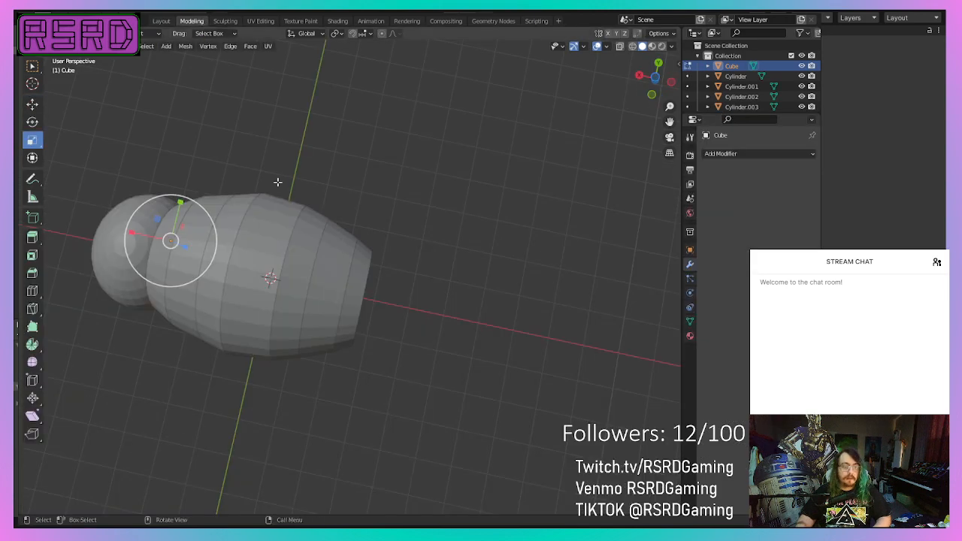
{"action": "key", "text": "KP_Decimal"}
{"action": "scroll", "coordinate": [360, 267], "scroll_direction": "down", "scroll_amount": 5}
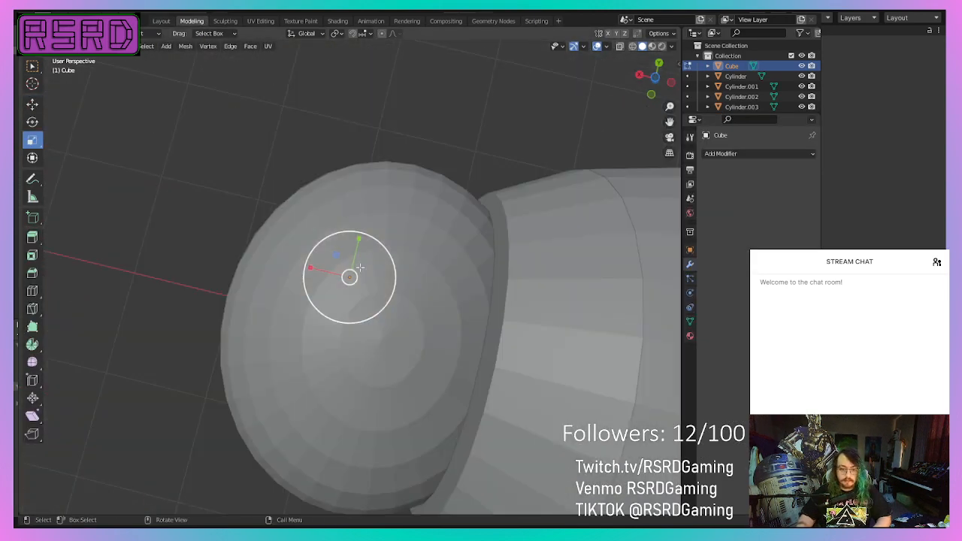
{"action": "scroll", "coordinate": [359, 268], "scroll_direction": "up", "scroll_amount": 3}
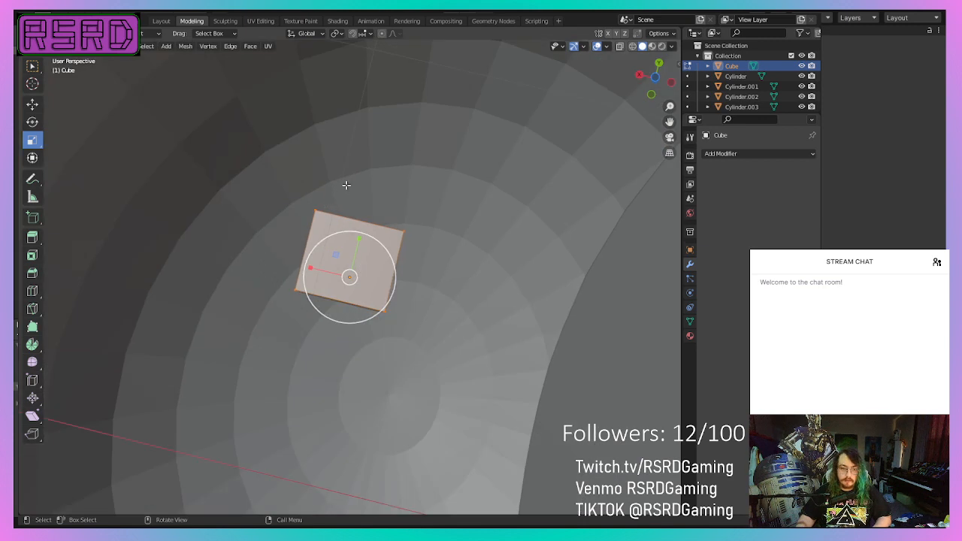
{"action": "left_click", "coordinate": [323, 197]}
{"action": "left_click", "coordinate": [314, 213], "text": "ctrl"}
{"action": "left_click", "coordinate": [296, 290], "text": "ctrl"}
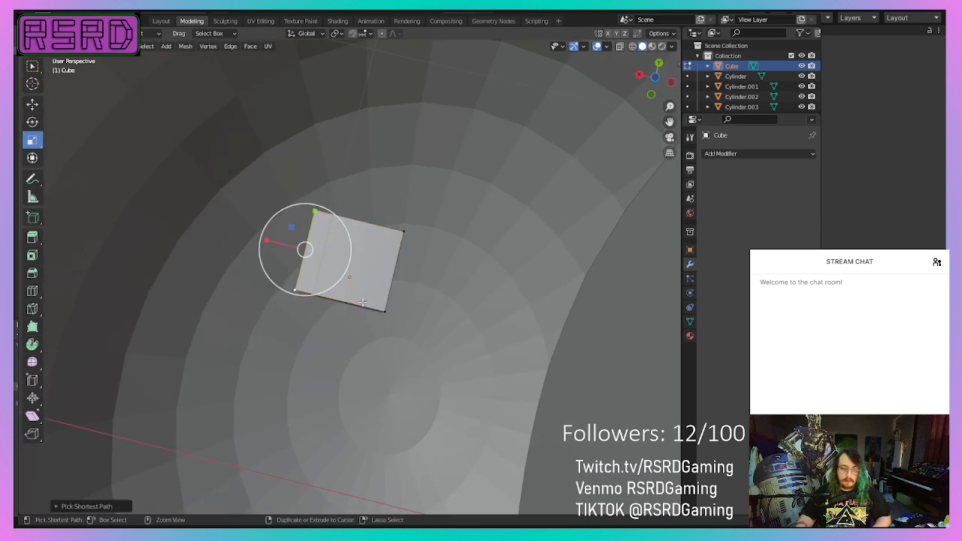
{"action": "left_click", "coordinate": [387, 309], "text": "ctrl"}
{"action": "left_click", "coordinate": [397, 239], "text": "ctrl"}
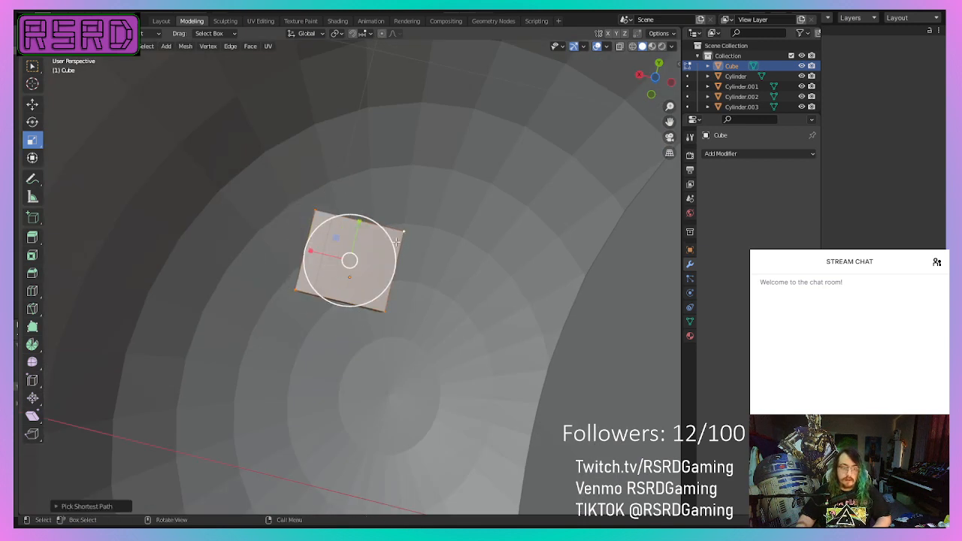
{"action": "key", "text": "s"}
{"action": "left_click", "coordinate": [422, 240]}
{"action": "middle_click_drag", "start_coordinate": [423, 240], "coordinate": [388, 376]}
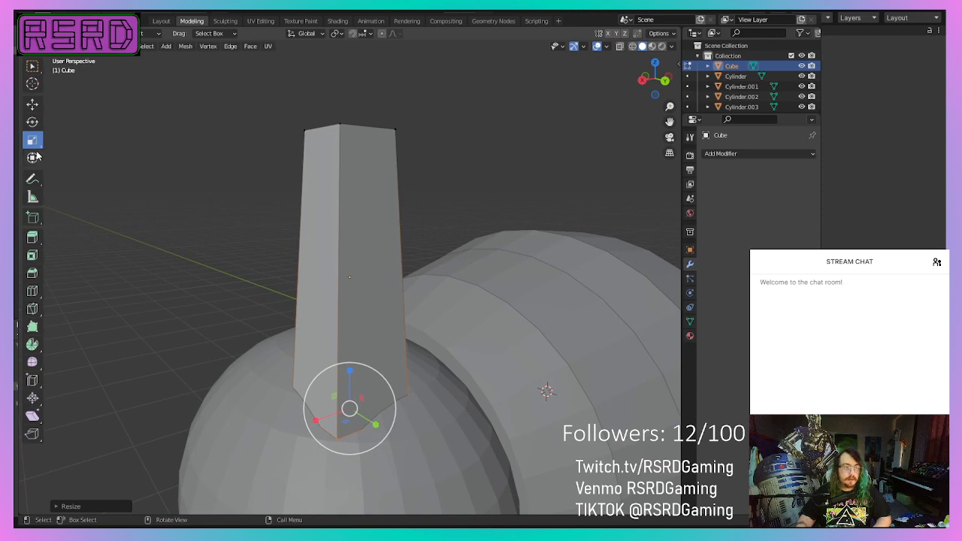
- Rotate the post's bottom face to tilt it against the head's curved surface
{"action": "left_click", "coordinate": [32, 123]}
{"action": "left_click_drag", "start_coordinate": [369, 400], "coordinate": [380, 414]}
{"action": "middle_click_drag", "start_coordinate": [380, 414], "coordinate": [476, 421]}
{"action": "left_click", "coordinate": [563, 401]}
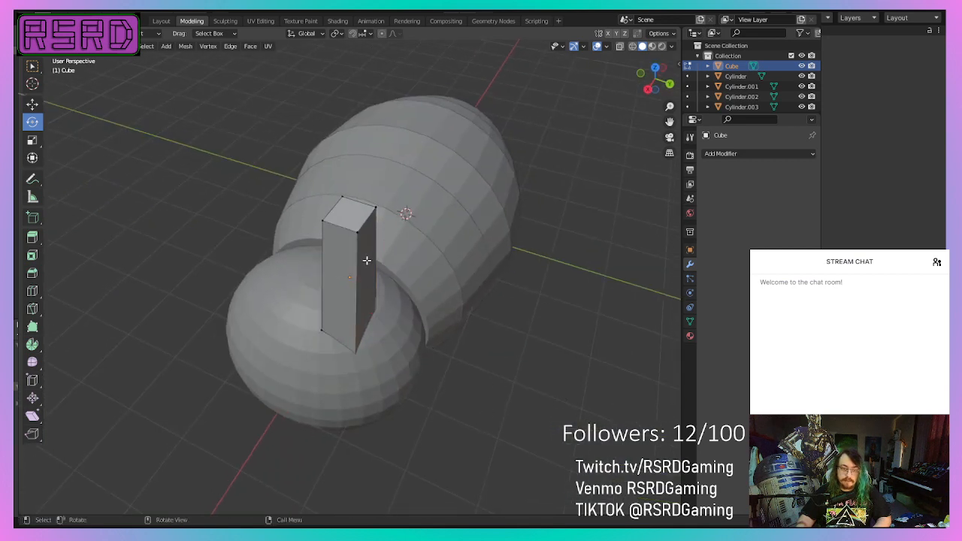
- Move the post's top face sideways along Y so the post leans outward, keeping the whole top face selected
{"action": "left_click", "coordinate": [337, 203], "text": "ctrl"}
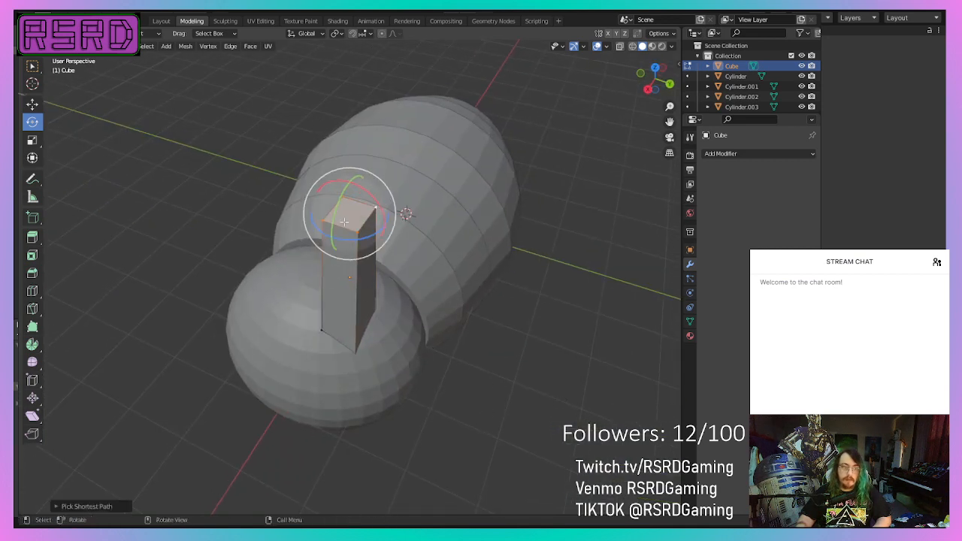
{"action": "left_click", "coordinate": [32, 104]}
{"action": "left_click_drag", "start_coordinate": [392, 223], "coordinate": [466, 274]}
{"action": "left_click", "coordinate": [445, 216]}
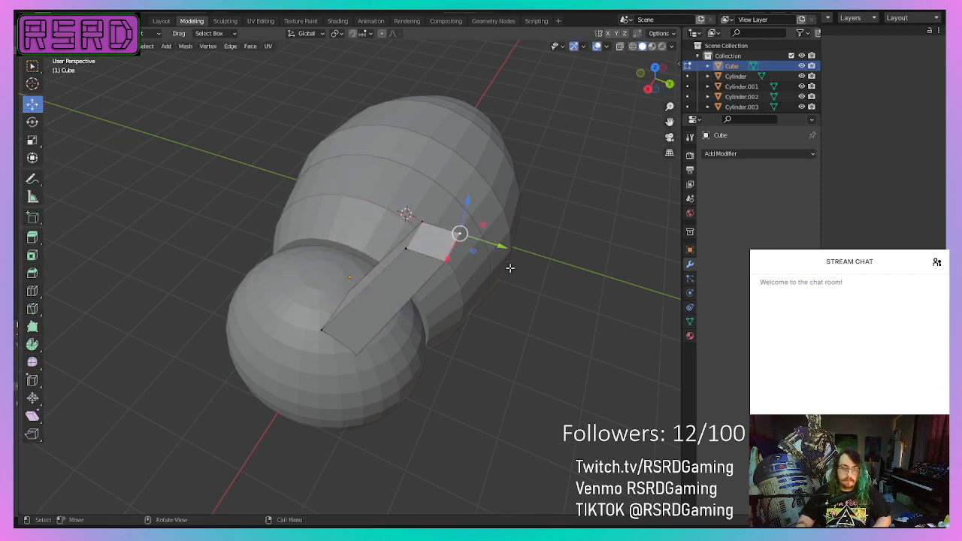
{"action": "key", "text": "ctrl+z"}
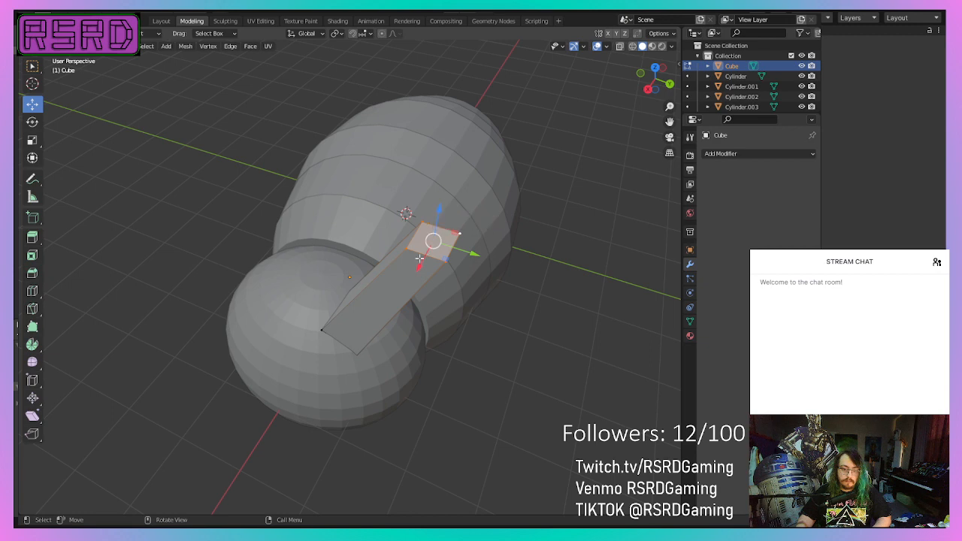
- Move the top face forward along X beyond the head and lower it slightly along Z
{"action": "middle_click_drag", "start_coordinate": [436, 212], "coordinate": [342, 219]}
{"action": "key", "text": "g"}
{"action": "key", "text": "x"}
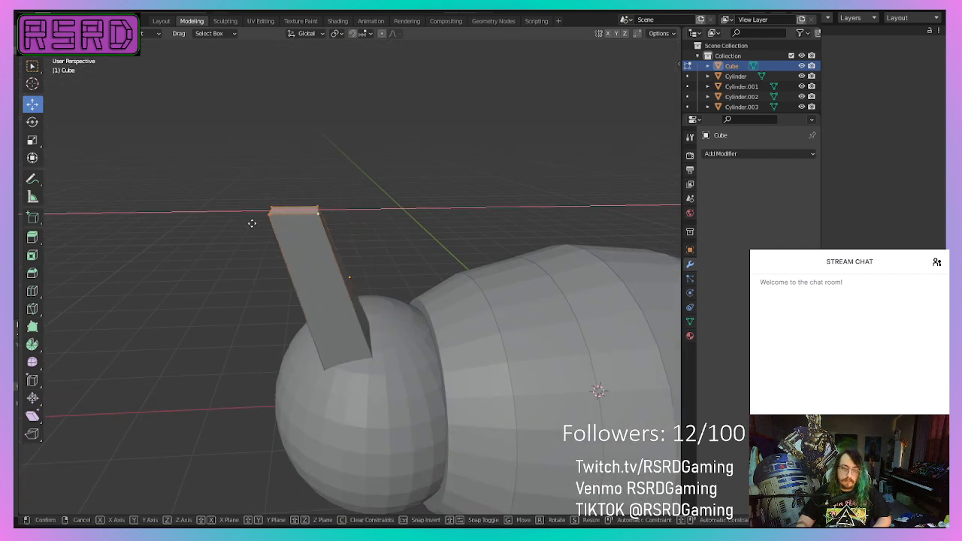
{"action": "left_click", "coordinate": [206, 229]}
{"action": "left_click_drag", "start_coordinate": [241, 167], "coordinate": [243, 195]}
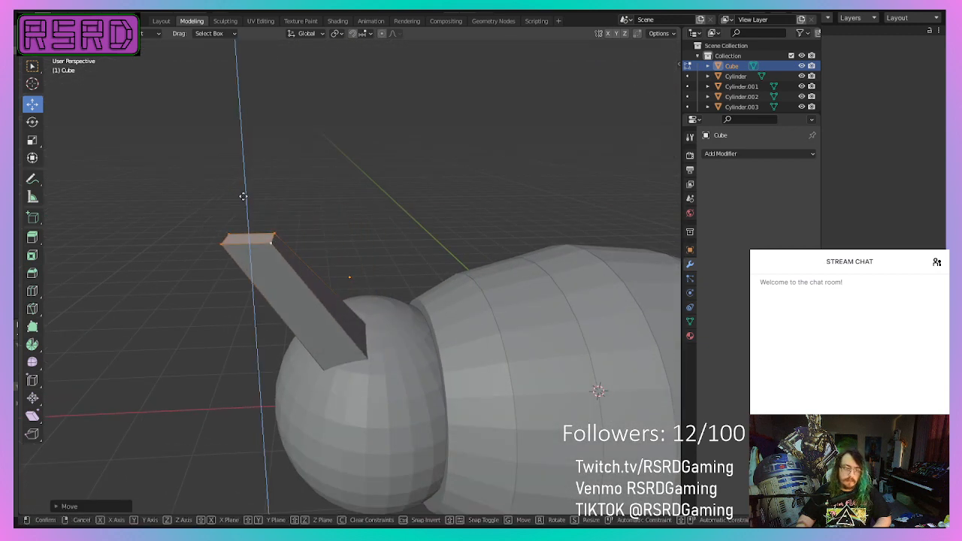
- Rotate the post's top face to follow the direction of the lean
{"action": "left_click", "coordinate": [33, 122]}
{"action": "left_click_drag", "start_coordinate": [253, 201], "coordinate": [250, 203]}
{"action": "left_click_drag", "start_coordinate": [242, 236], "coordinate": [246, 242]}
{"action": "middle_click_drag", "start_coordinate": [246, 242], "coordinate": [271, 214]}
- Scale the top face down to a tiny tip so the post tapers like a horn
{"action": "left_click", "coordinate": [33, 140]}
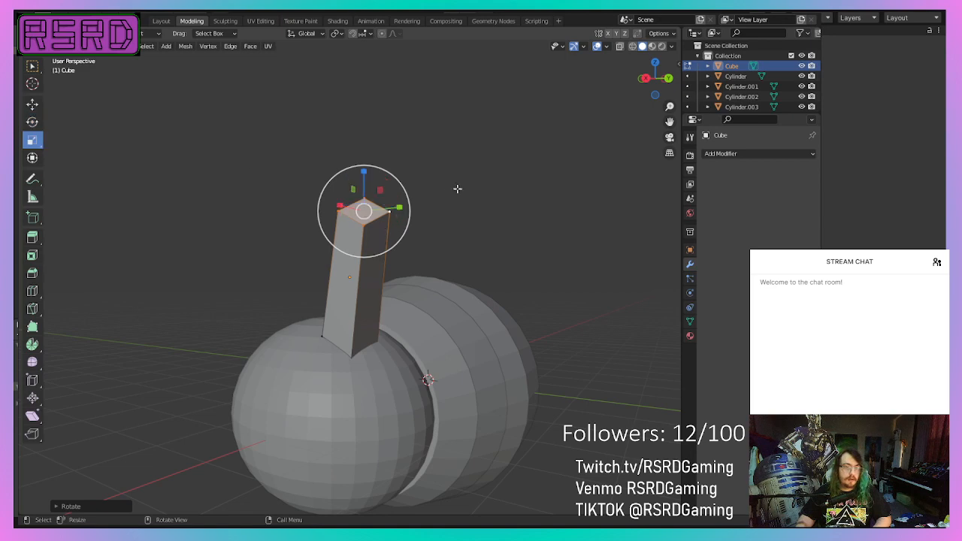
{"action": "left_click_drag", "start_coordinate": [409, 196], "coordinate": [370, 208]}
{"action": "left_click", "coordinate": [561, 335]}
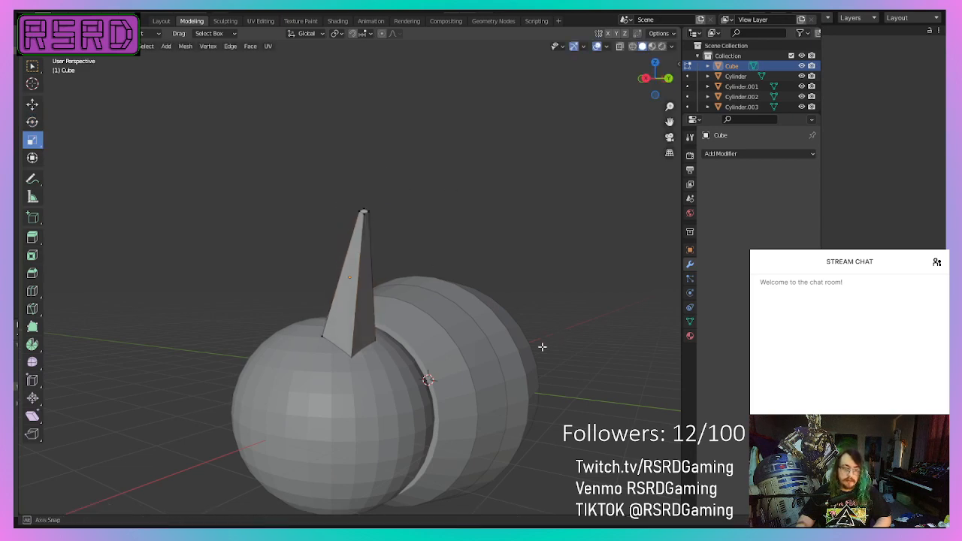
- Add three evenly spaced loop cuts across the length of the tapered post
{"action": "middle_click_drag", "start_coordinate": [541, 345], "coordinate": [588, 345]}
{"action": "key", "text": "ctrl+r"}
{"action": "scroll", "coordinate": [380, 290], "scroll_direction": "up", "scroll_amount": 1}
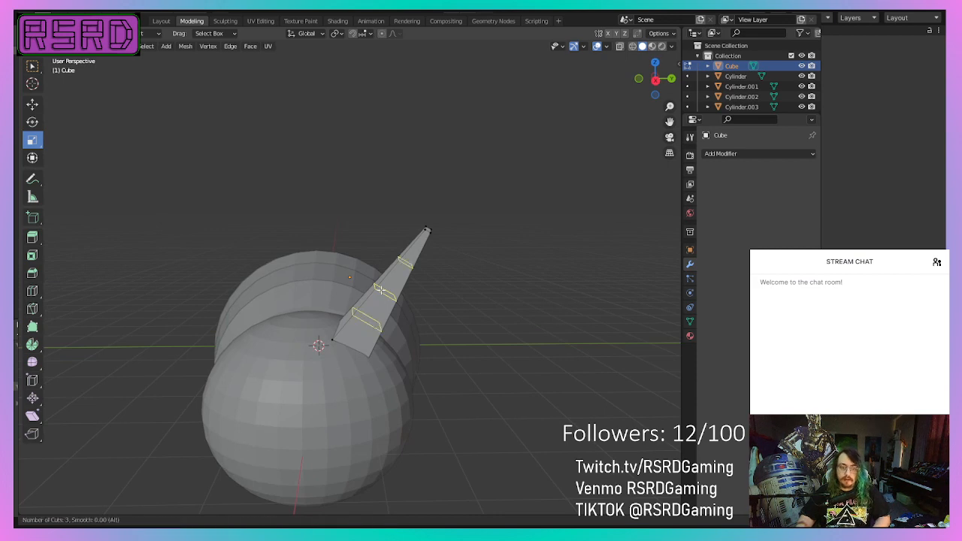
{"action": "left_click", "coordinate": [380, 290]}
{"action": "left_click", "coordinate": [525, 360]}
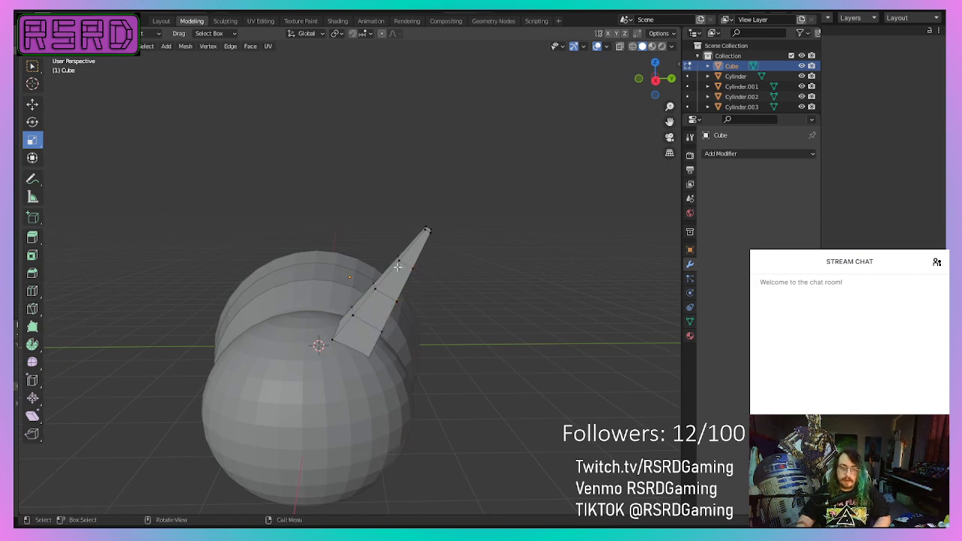
- Select the uppermost edge loop of the tapered post and move it back toward the body to bend the tip
{"action": "middle_click_drag", "start_coordinate": [382, 223], "coordinate": [267, 311]}
{"action": "left_click", "coordinate": [285, 264], "text": "ctrl"}
{"action": "left_click", "coordinate": [272, 280], "text": "ctrl"}
{"action": "left_click", "coordinate": [263, 275], "text": "ctrl"}
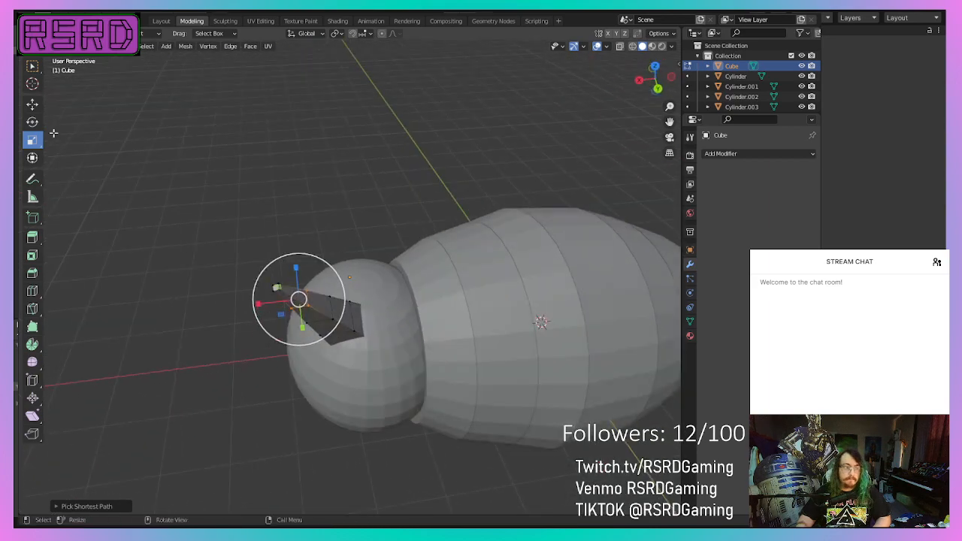
{"action": "left_click", "coordinate": [35, 106]}
{"action": "left_click_drag", "start_coordinate": [266, 304], "coordinate": [311, 329]}
{"action": "mouse_move", "coordinate": [311, 329]}
{"action": "middle_mouse_down"}
{"action": "mouse_move", "coordinate": [372, 276]}
{"action": "mouse_move", "coordinate": [400, 284]}
{"action": "mouse_move", "coordinate": [319, 274]}
{"action": "mouse_move", "coordinate": [309, 314]}
{"action": "middle_mouse_up"}
{"action": "mouse_move", "coordinate": [279, 292]}
{"action": "left_mouse_down"}
{"action": "mouse_move", "coordinate": [302, 286]}
{"action": "mouse_move", "coordinate": [328, 254]}
{"action": "mouse_move", "coordinate": [328, 274]}
{"action": "mouse_move", "coordinate": [285, 290]}
{"action": "left_mouse_up"}
- Rotate the uppermost edge loop freely to smooth the bend below the tip
{"action": "middle_click_drag", "start_coordinate": [335, 302], "coordinate": [285, 276]}
{"action": "left_click", "coordinate": [32, 125]}
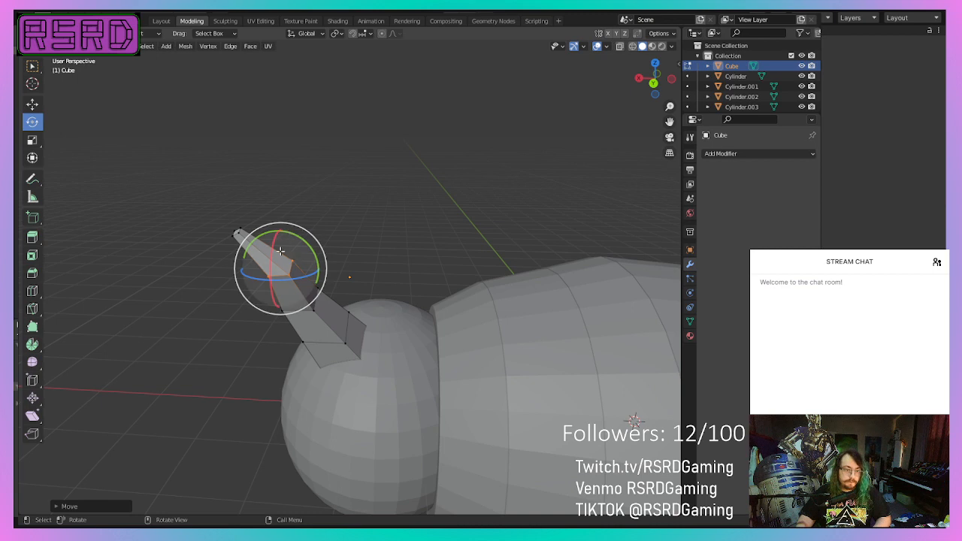
{"action": "left_click_drag", "start_coordinate": [279, 248], "coordinate": [290, 263]}
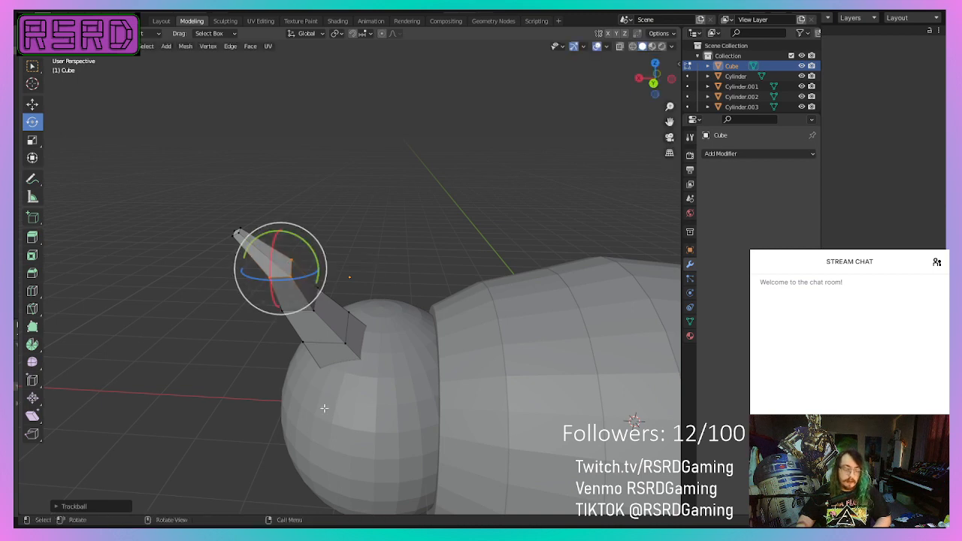
- Select the middle edge loop and shift it along X and outward along Y to curve the horn
{"action": "middle_click_drag", "start_coordinate": [289, 263], "coordinate": [404, 342]}
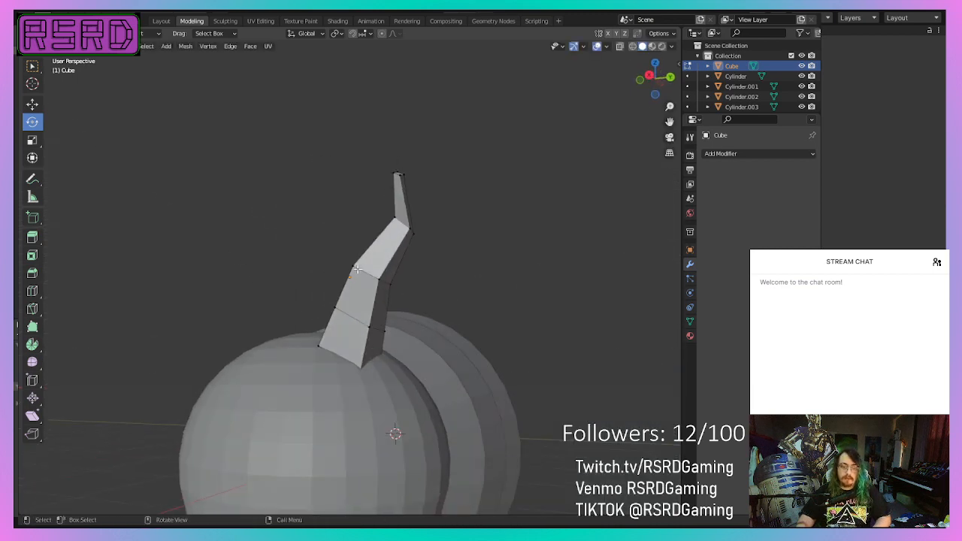
{"action": "left_click", "coordinate": [380, 277], "text": "ctrl"}
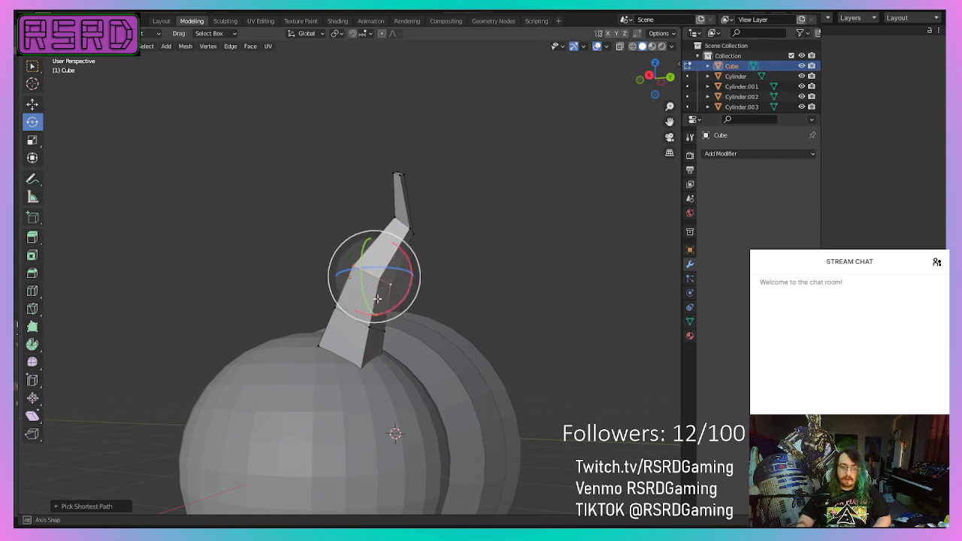
{"action": "middle_click_drag", "start_coordinate": [388, 290], "coordinate": [183, 274]}
{"action": "left_click", "coordinate": [32, 104]}
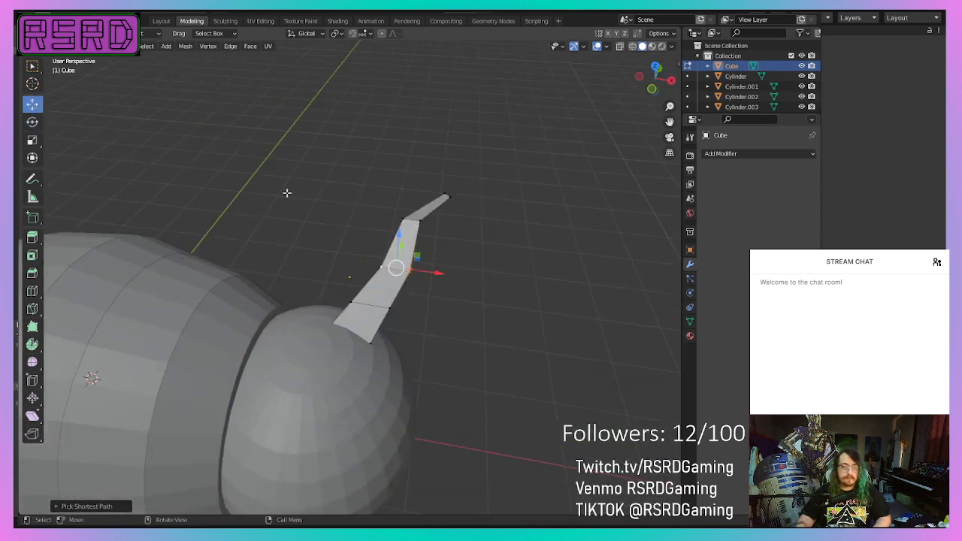
{"action": "mouse_move", "coordinate": [445, 279]}
{"action": "left_mouse_down"}
{"action": "mouse_move", "coordinate": [433, 276]}
{"action": "mouse_move", "coordinate": [444, 294]}
{"action": "left_mouse_up"}
{"action": "middle_click_drag", "start_coordinate": [444, 294], "coordinate": [537, 280]}
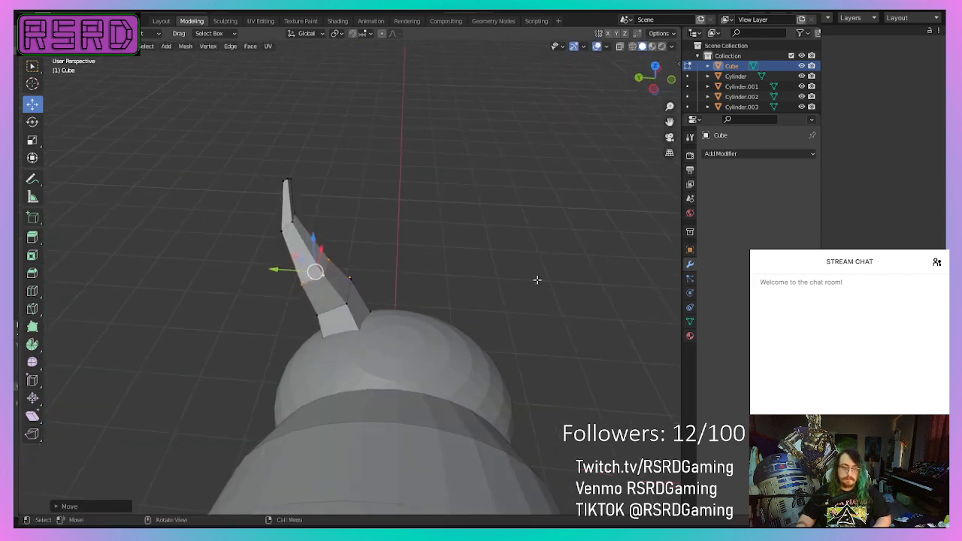
{"action": "left_click_drag", "start_coordinate": [275, 269], "coordinate": [267, 271]}
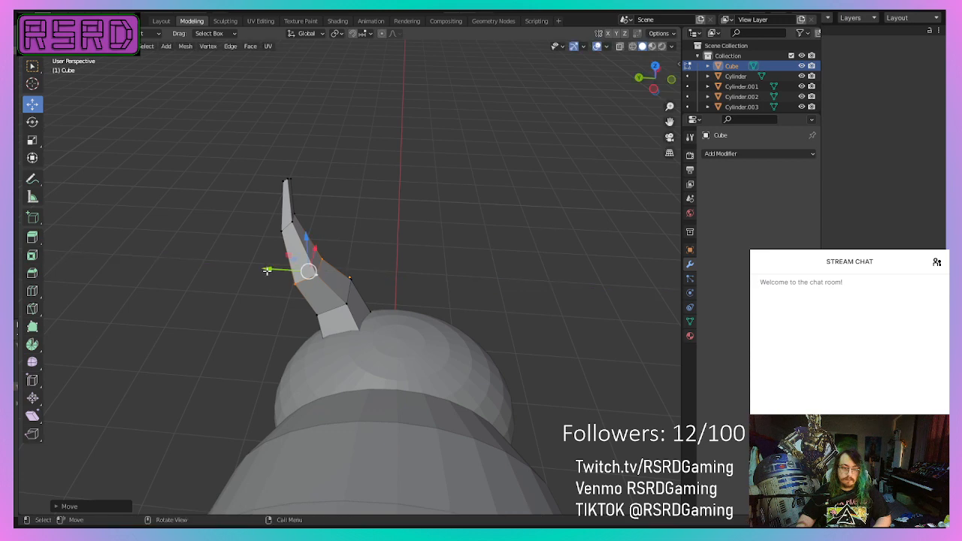
- Scale the middle edge loop down to make the horn thinner at that height
{"action": "left_click", "coordinate": [39, 142]}
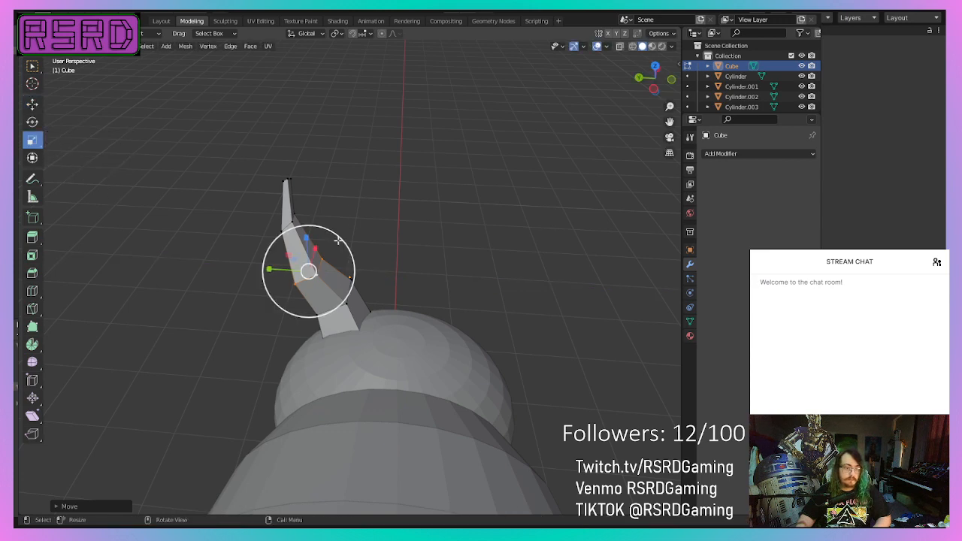
{"action": "left_click_drag", "start_coordinate": [338, 248], "coordinate": [331, 253]}
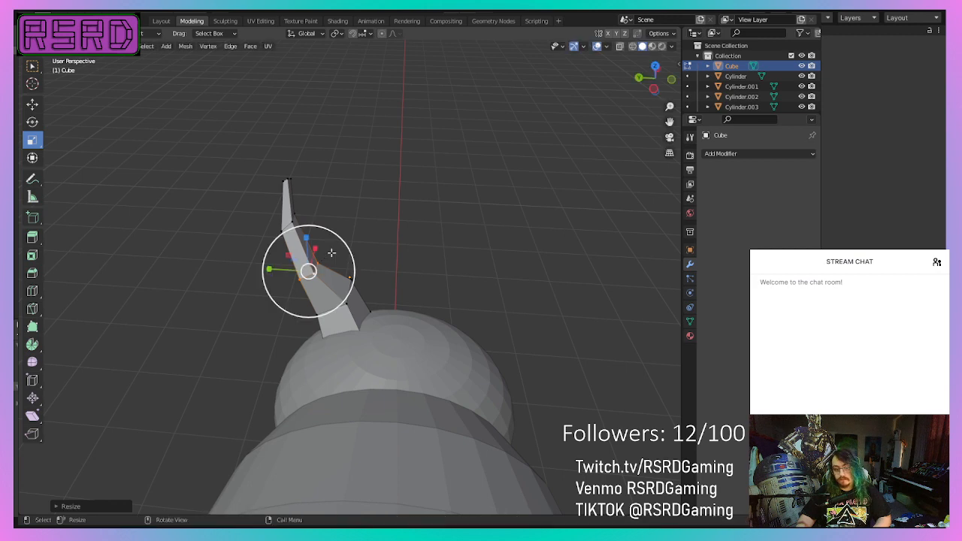
{"action": "left_click", "coordinate": [535, 259]}
- Rotate the middle edge loop to align it with the horn's curve
{"action": "middle_click_drag", "start_coordinate": [395, 286], "coordinate": [153, 247]}
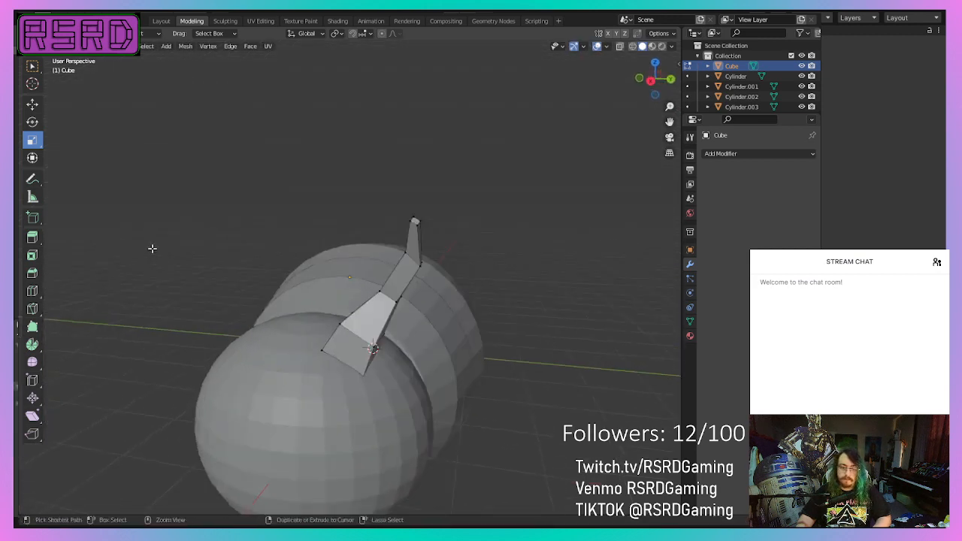
{"action": "left_click", "coordinate": [31, 123]}
{"action": "left_click_drag", "start_coordinate": [409, 293], "coordinate": [394, 283]}
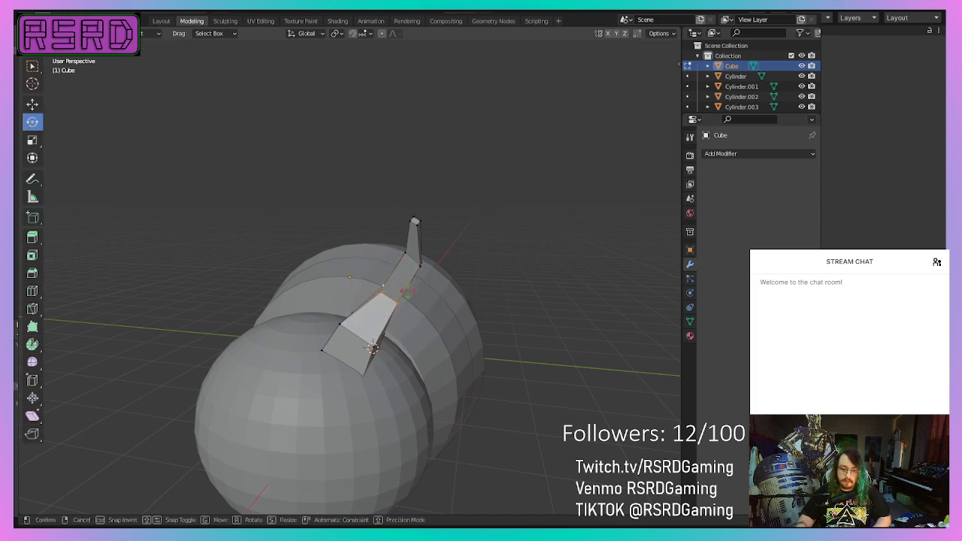
{"action": "left_click_drag", "start_coordinate": [371, 347], "coordinate": [371, 348]}
{"action": "middle_click_drag", "start_coordinate": [451, 402], "coordinate": [521, 396]}
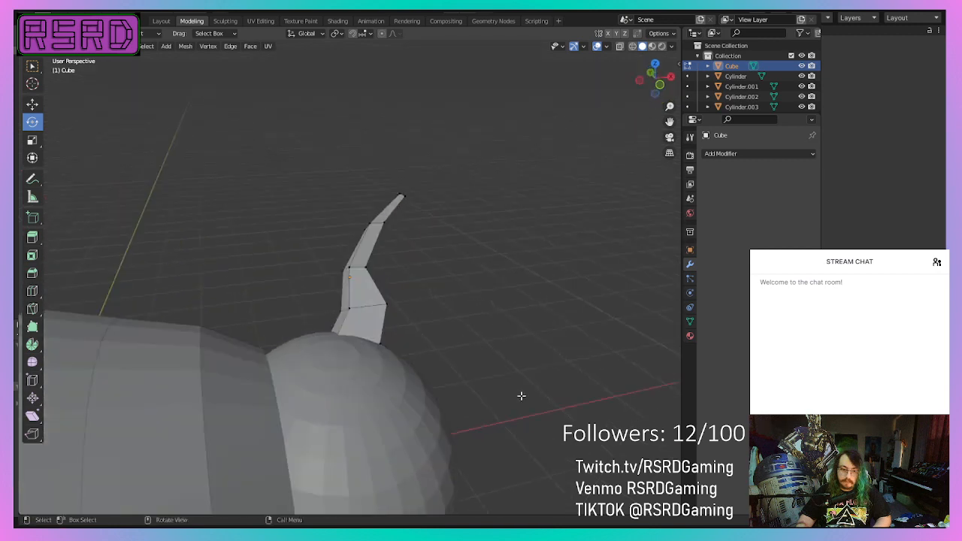
- Select the lowest edge loop above the horn's base and scale it down
{"action": "left_click", "coordinate": [349, 309], "text": "ctrl"}
{"action": "middle_click_drag", "start_coordinate": [338, 307], "coordinate": [174, 282]}
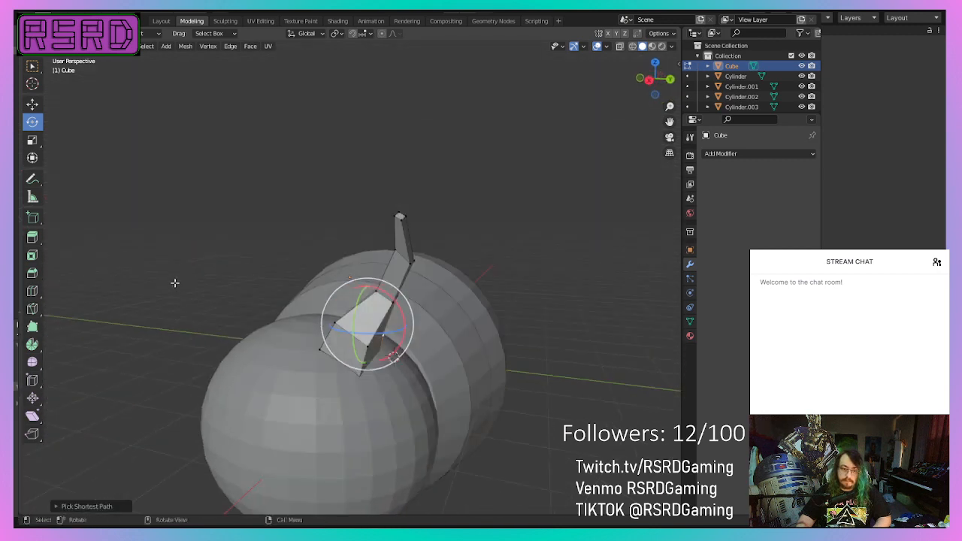
{"action": "left_click", "coordinate": [368, 346], "text": "ctrl"}
{"action": "left_click", "coordinate": [335, 324], "text": "ctrl"}
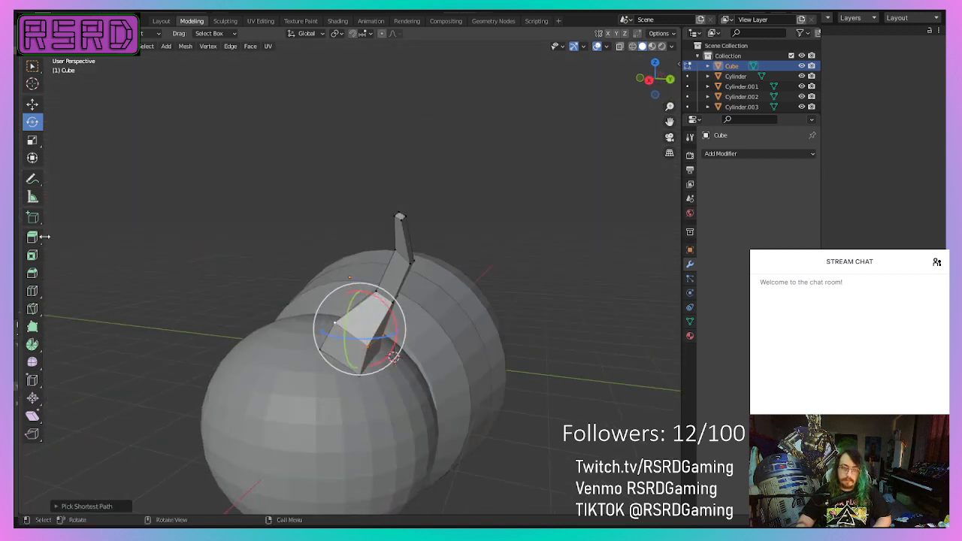
{"action": "left_click", "coordinate": [32, 140]}
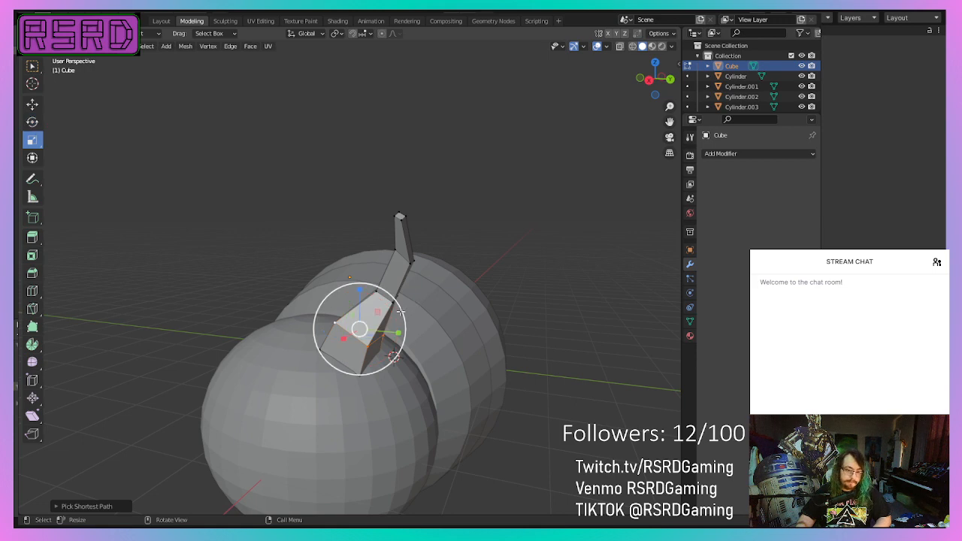
{"action": "left_click_drag", "start_coordinate": [400, 310], "coordinate": [359, 300]}
- Shift the lowest edge loop along Y, Z and X to line it up between the base and middle loop
{"action": "left_click", "coordinate": [32, 104]}
{"action": "left_click_drag", "start_coordinate": [401, 340], "coordinate": [396, 339]}
{"action": "left_click_drag", "start_coordinate": [355, 295], "coordinate": [356, 300]}
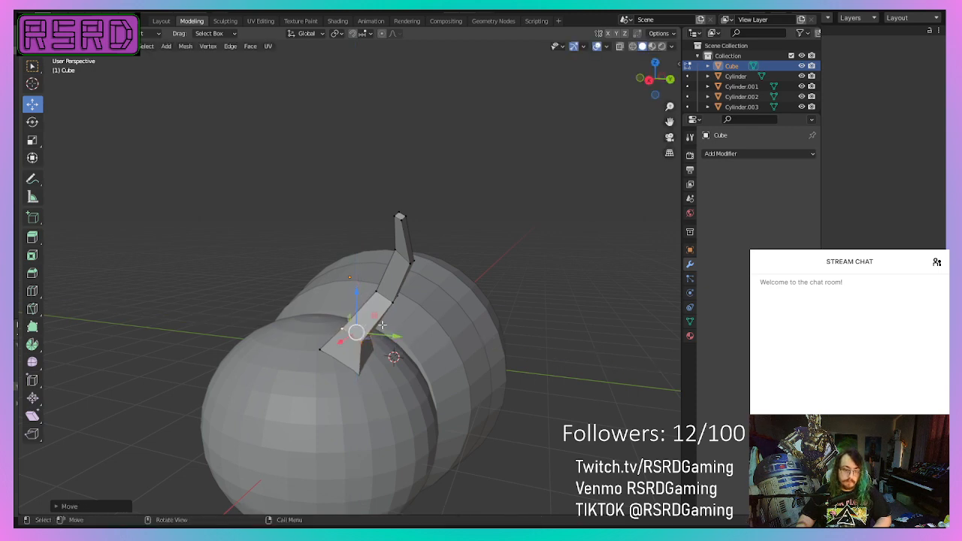
{"action": "middle_click_drag", "start_coordinate": [356, 299], "coordinate": [281, 324]}
{"action": "left_click_drag", "start_coordinate": [291, 329], "coordinate": [341, 313]}
- Rotate the lowest edge loop freely to fit the horn's curve near the head
{"action": "left_click", "coordinate": [36, 123]}
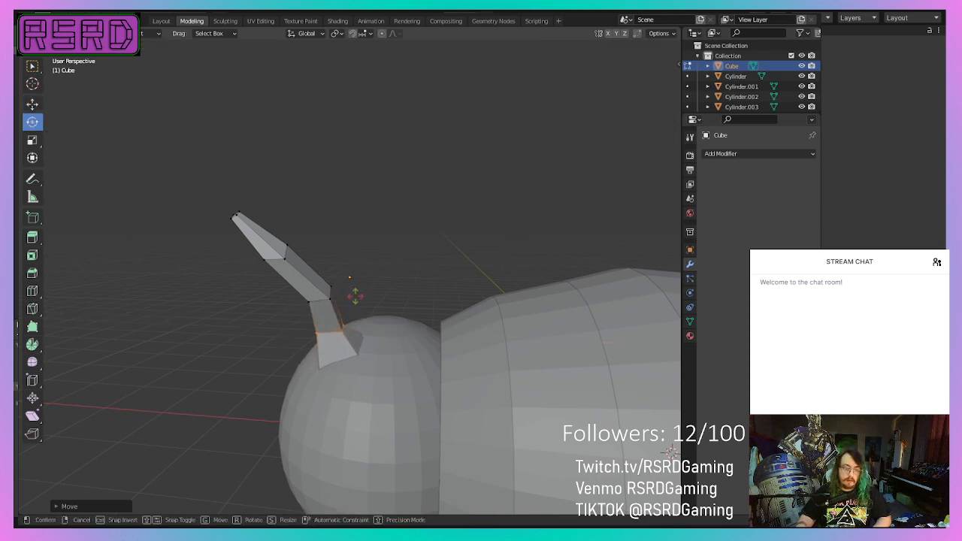
{"action": "left_click", "coordinate": [356, 295]}
{"action": "middle_click_drag", "start_coordinate": [355, 295], "coordinate": [502, 302]}
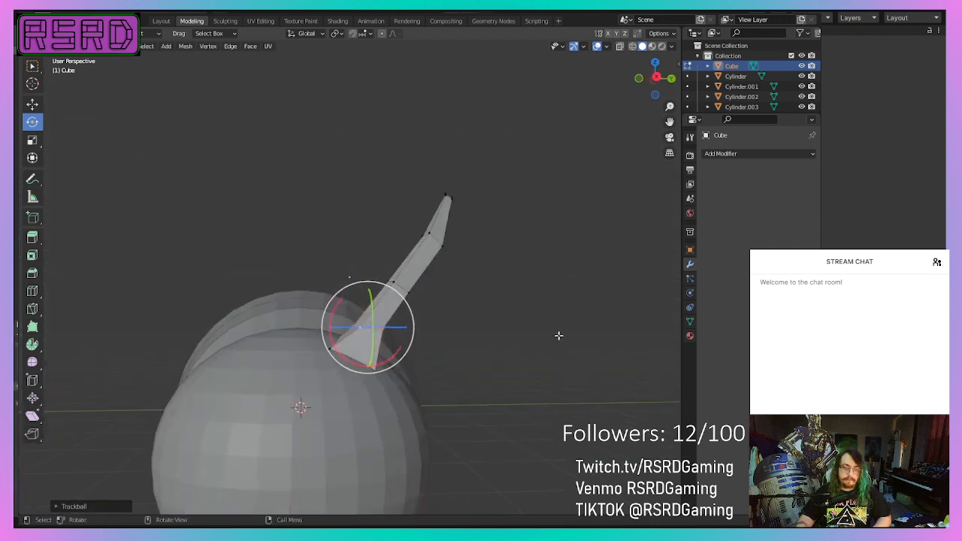
- Switch to the Layout workspace and rotate the whole horn about the Y axis so it leans farther forward over the head
{"action": "middle_click_drag", "start_coordinate": [558, 336], "coordinate": [507, 358]}
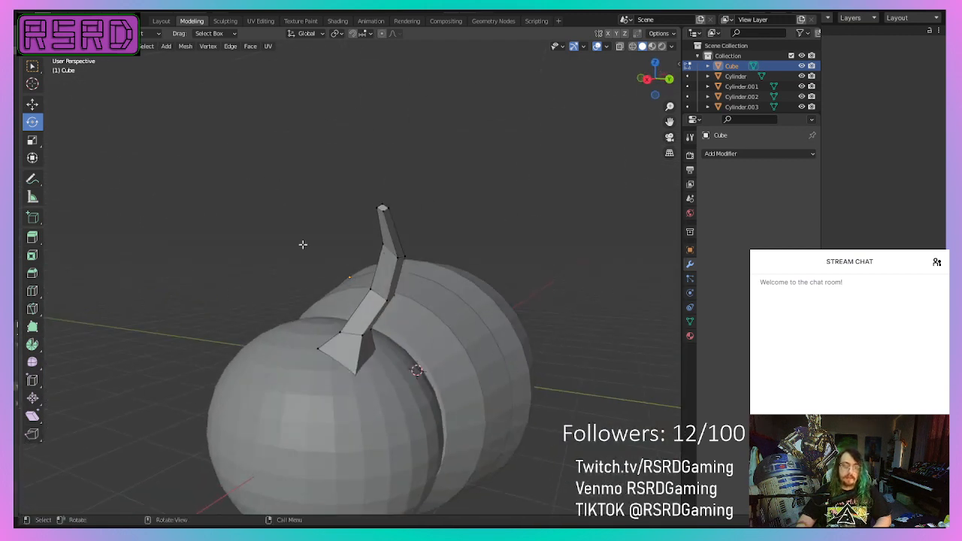
{"action": "scroll", "coordinate": [303, 244], "scroll_direction": "up", "scroll_amount": 1}
{"action": "left_click", "coordinate": [164, 21]}
{"action": "middle_click_drag", "start_coordinate": [438, 402], "coordinate": [488, 386]}
{"action": "left_click", "coordinate": [32, 122]}
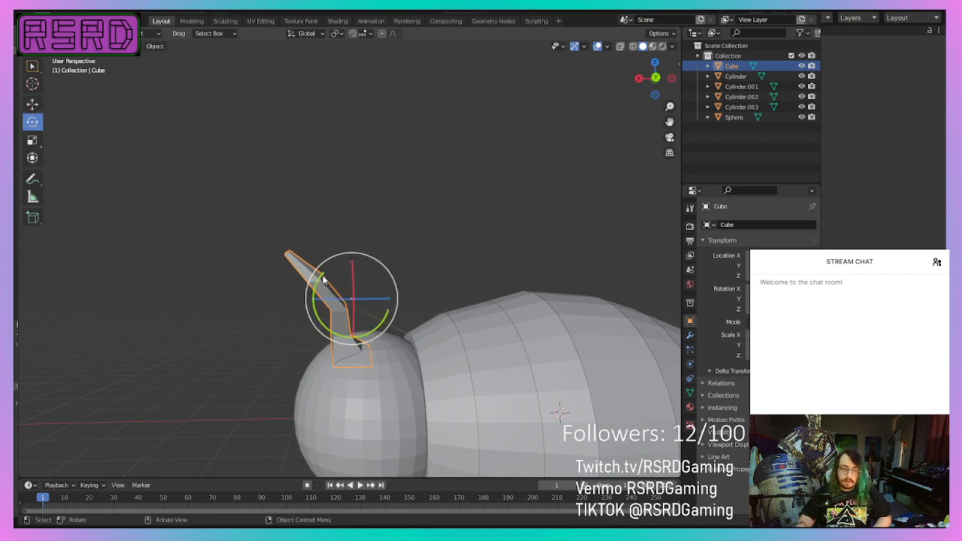
{"action": "left_click_drag", "start_coordinate": [323, 282], "coordinate": [315, 284]}
{"action": "middle_click_drag", "start_coordinate": [323, 301], "coordinate": [418, 344]}
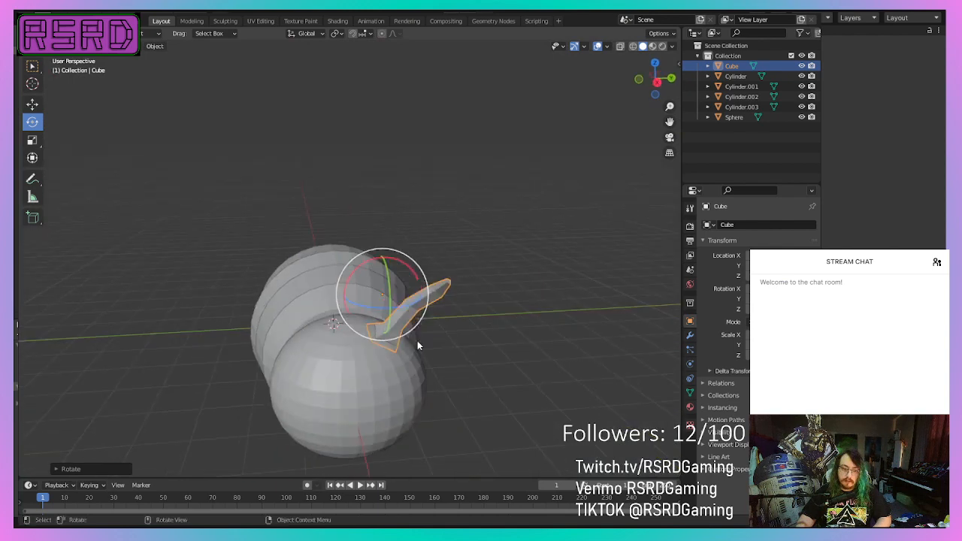
{"action": "left_click", "coordinate": [552, 358]}
- Duplicate the horn and shift the copy along Y to the opposite side of the head
{"action": "middle_click_drag", "start_coordinate": [551, 358], "coordinate": [516, 348]}
{"action": "left_click", "coordinate": [399, 285]}
{"action": "right_click", "coordinate": [400, 288]}
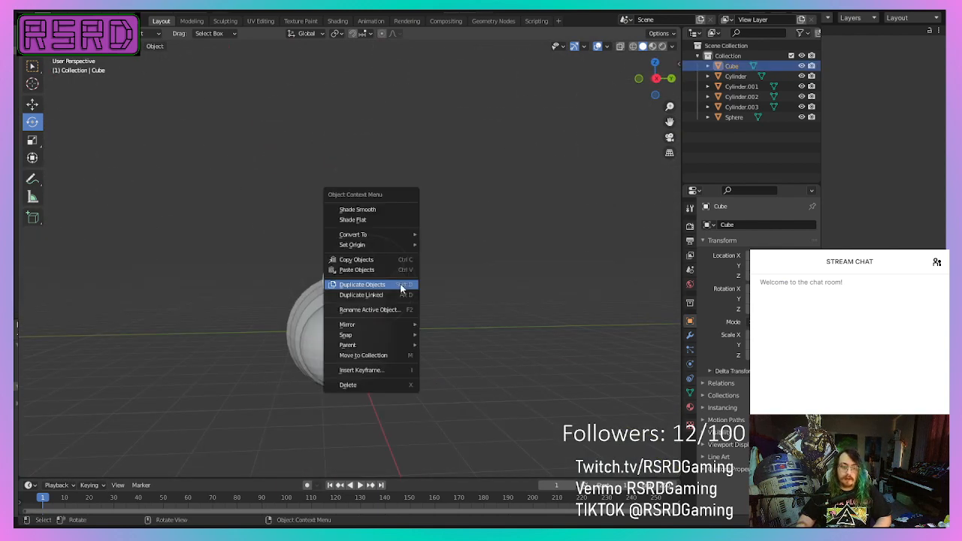
{"action": "left_click", "coordinate": [400, 288]}
{"action": "right_click", "coordinate": [421, 282]}
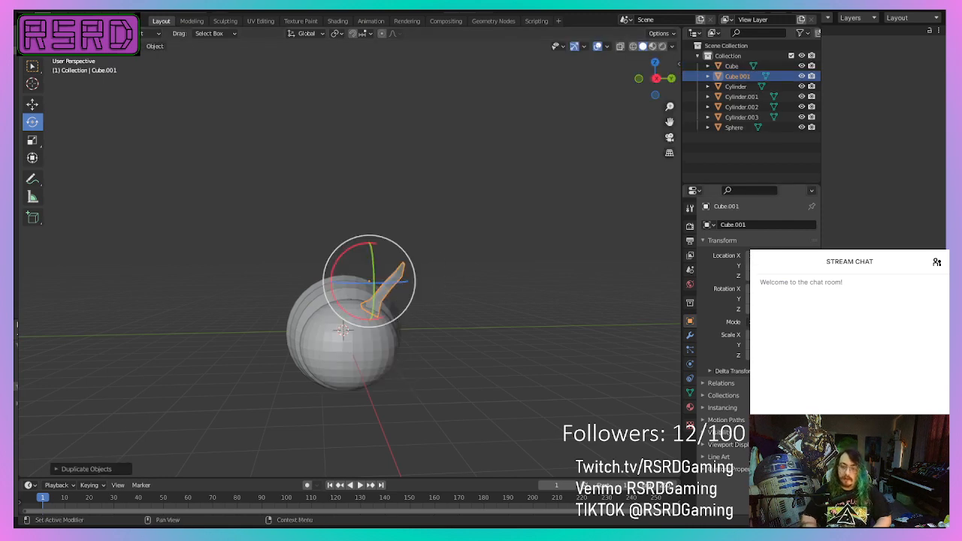
{"action": "key", "text": "Return"}
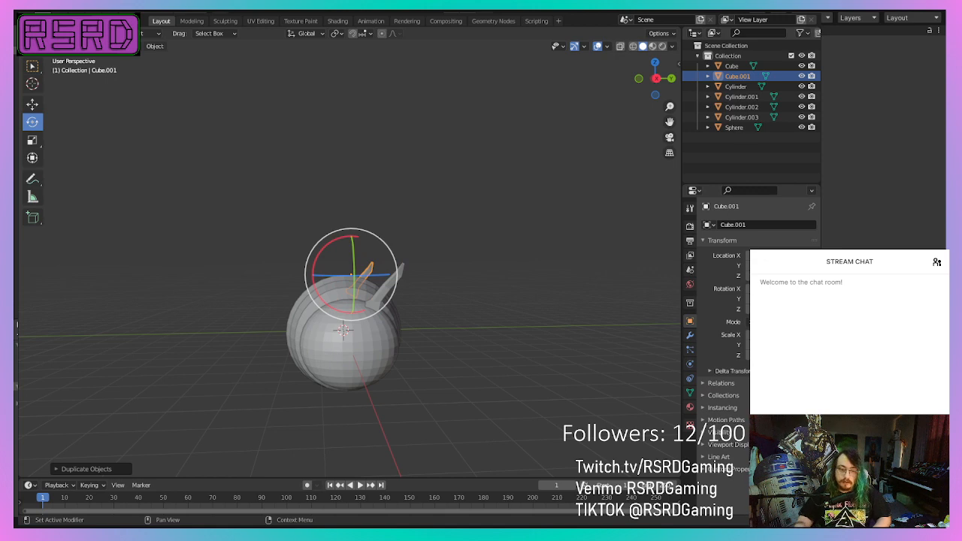
{"action": "key", "text": "ctrl+z"}
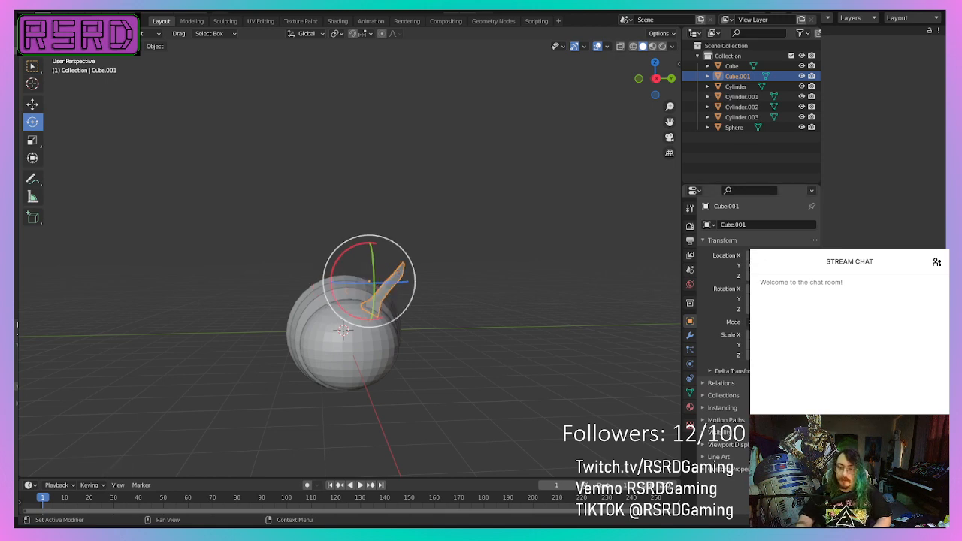
{"action": "key", "text": "ctrl+shift+z"}
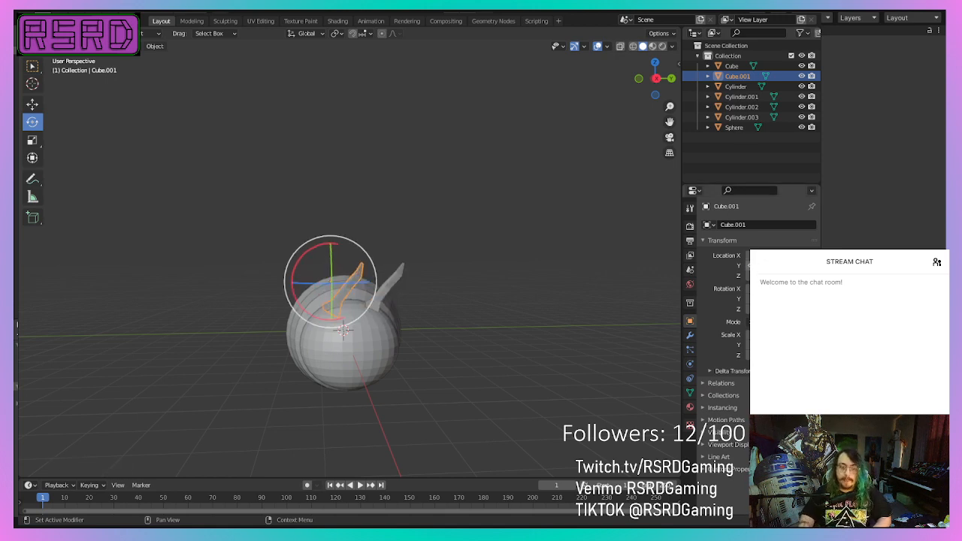
- Try to mirror the copied horn about the global X axis
{"action": "right_click", "coordinate": [526, 327]}
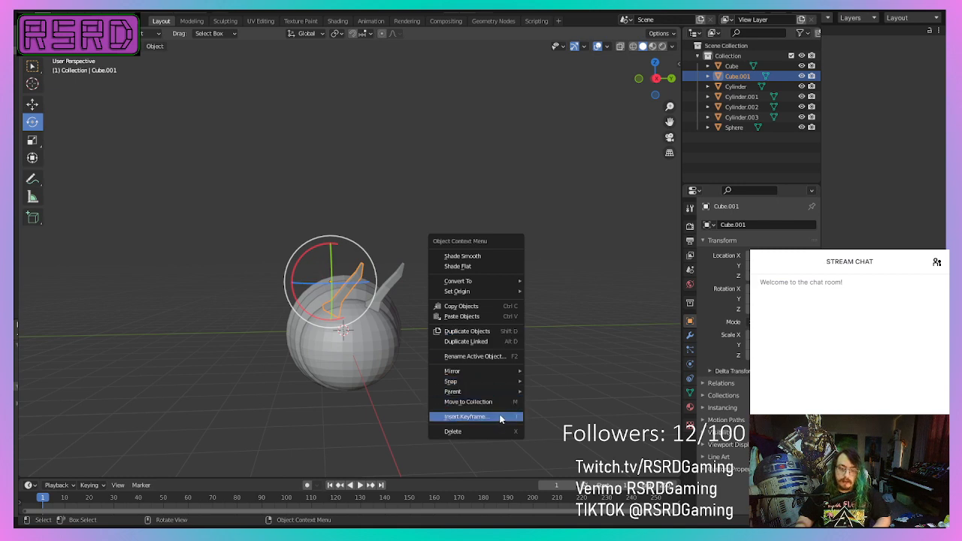
{"action": "mouse_move", "coordinate": [517, 375]}
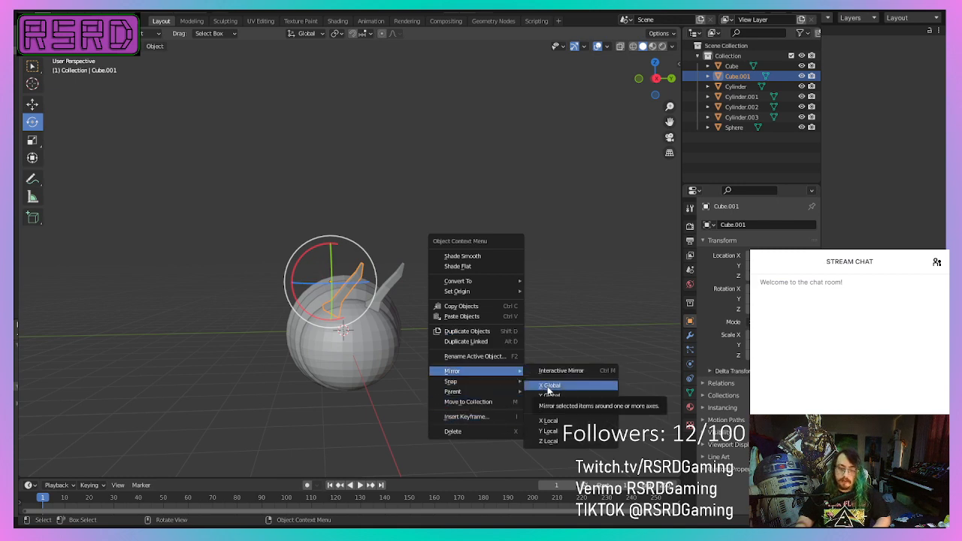
{"action": "left_click", "coordinate": [547, 390]}
{"action": "key", "text": "ctrl+z"}
- Mirror the copied horn about the global Y axis and deselect it
{"action": "right_click", "coordinate": [548, 390]}
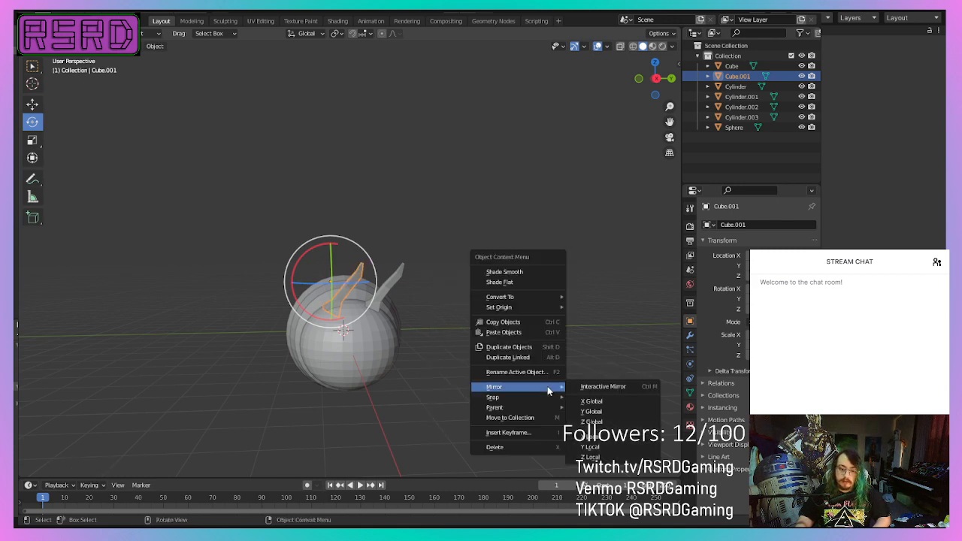
{"action": "left_click", "coordinate": [628, 411]}
{"action": "left_click", "coordinate": [441, 365]}
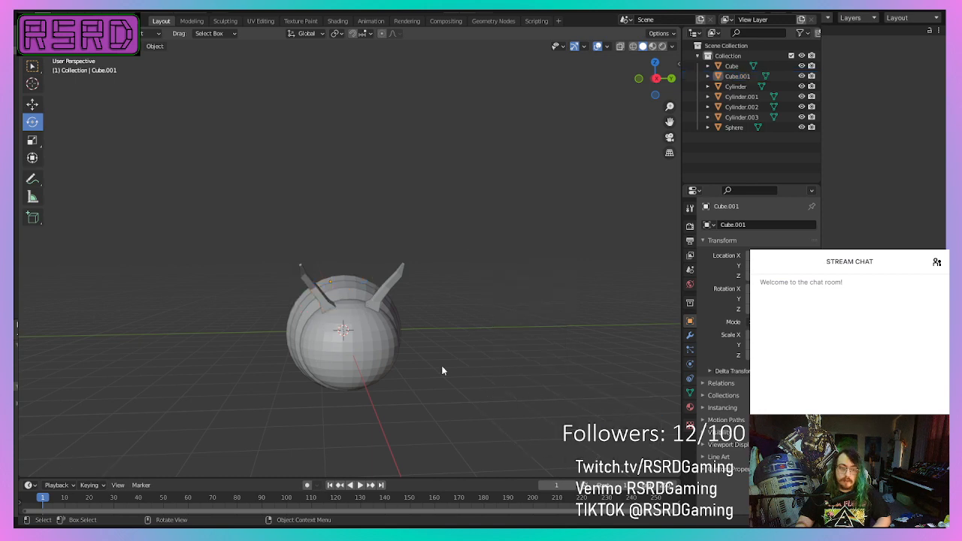
- Examine the horn pair, head and banded body from the front, side, rear and underneath
{"action": "middle_click_drag", "start_coordinate": [440, 365], "coordinate": [341, 362]}
{"action": "scroll", "coordinate": [341, 362], "scroll_direction": "down", "scroll_amount": 3}
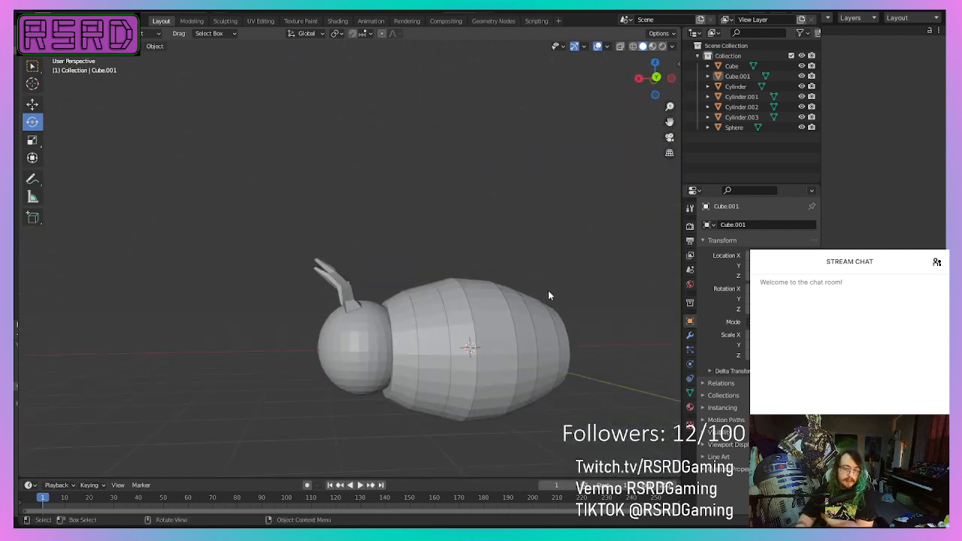
{"action": "scroll", "coordinate": [547, 295], "scroll_direction": "down", "scroll_amount": 2}
{"action": "middle_click_drag", "start_coordinate": [530, 313], "coordinate": [367, 360]}
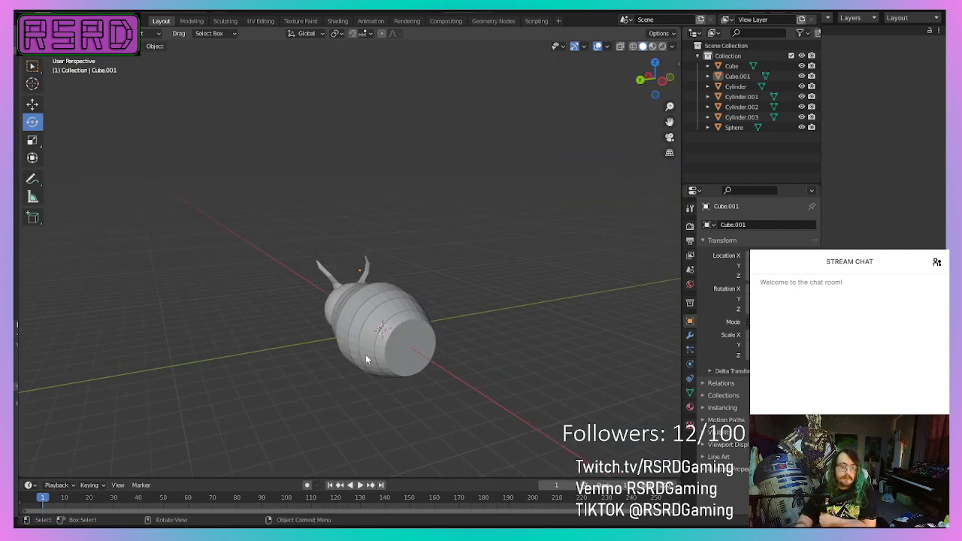
{"action": "scroll", "coordinate": [366, 359], "scroll_direction": "up", "scroll_amount": 1}
{"action": "scroll", "coordinate": [201, 118], "scroll_direction": "down", "scroll_amount": 3}
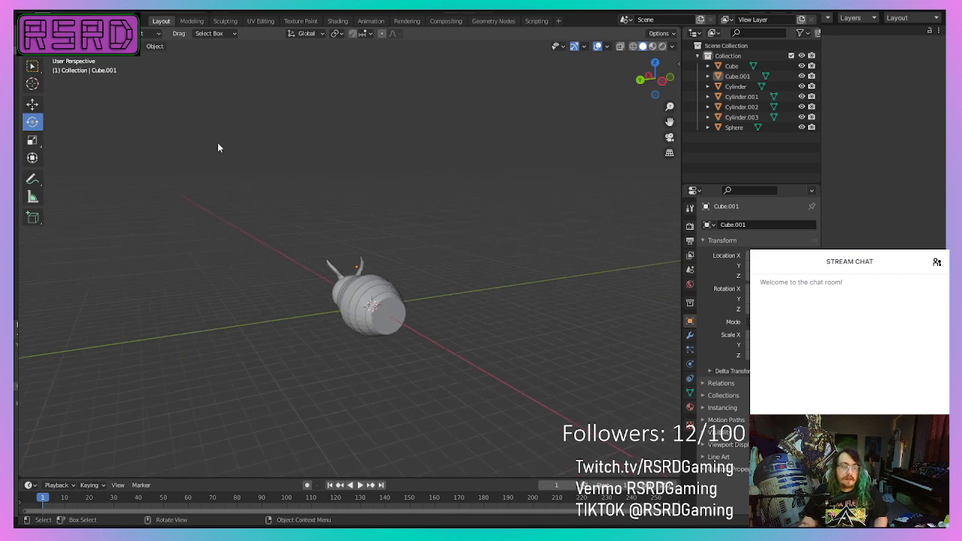
{"action": "middle_click_drag", "start_coordinate": [218, 144], "coordinate": [425, 73]}
{"action": "scroll", "coordinate": [418, 259], "scroll_direction": "up", "scroll_amount": 3}
{"action": "middle_click_drag", "start_coordinate": [418, 298], "coordinate": [381, 322]}
{"action": "scroll", "coordinate": [435, 292], "scroll_direction": "down", "scroll_amount": 2}
{"action": "scroll", "coordinate": [433, 294], "scroll_direction": "up", "scroll_amount": 6}
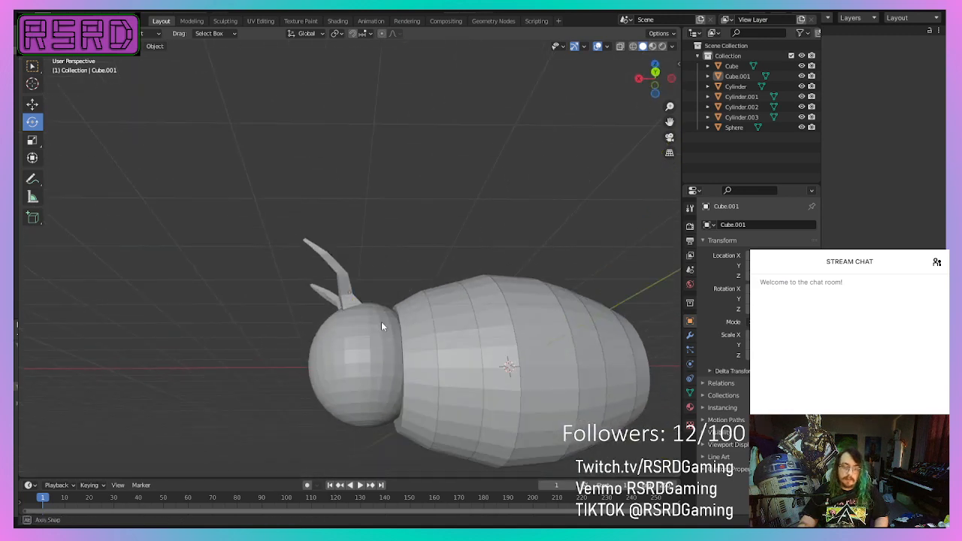
{"action": "scroll", "coordinate": [417, 362], "scroll_direction": "down", "scroll_amount": 7}
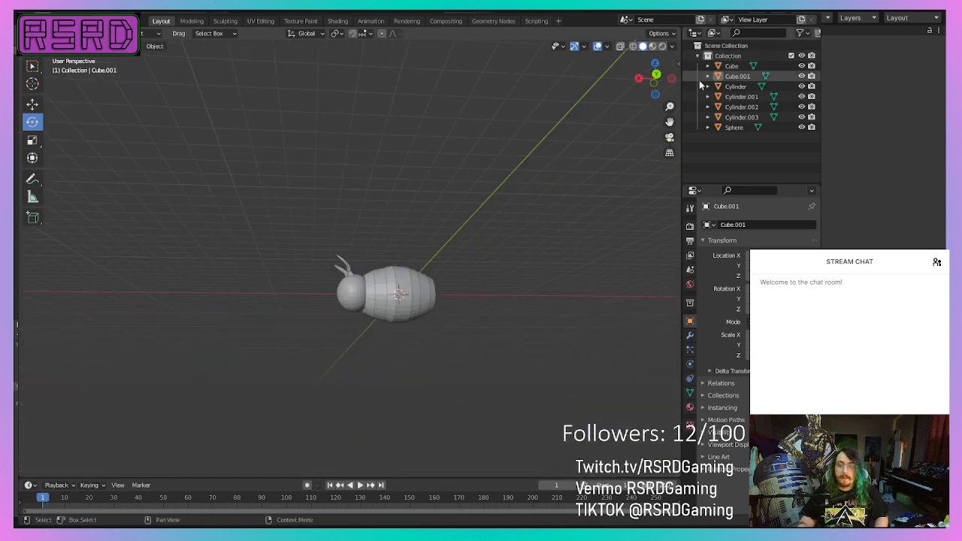
{"action": "left_click_drag", "start_coordinate": [668, 122], "coordinate": [645, 119]}
{"action": "scroll", "coordinate": [229, 246], "scroll_direction": "up", "scroll_amount": 8}
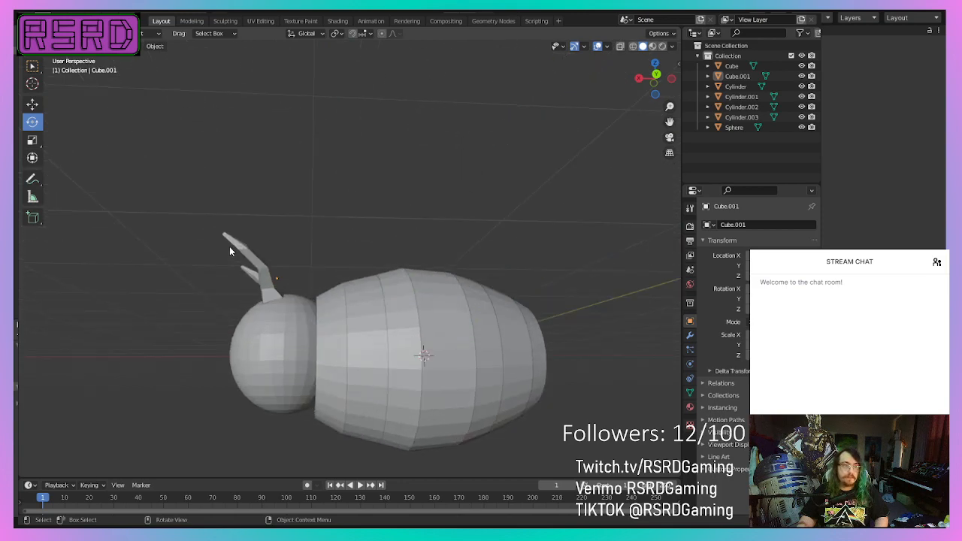
{"action": "middle_click_drag", "start_coordinate": [227, 250], "coordinate": [333, 183]}
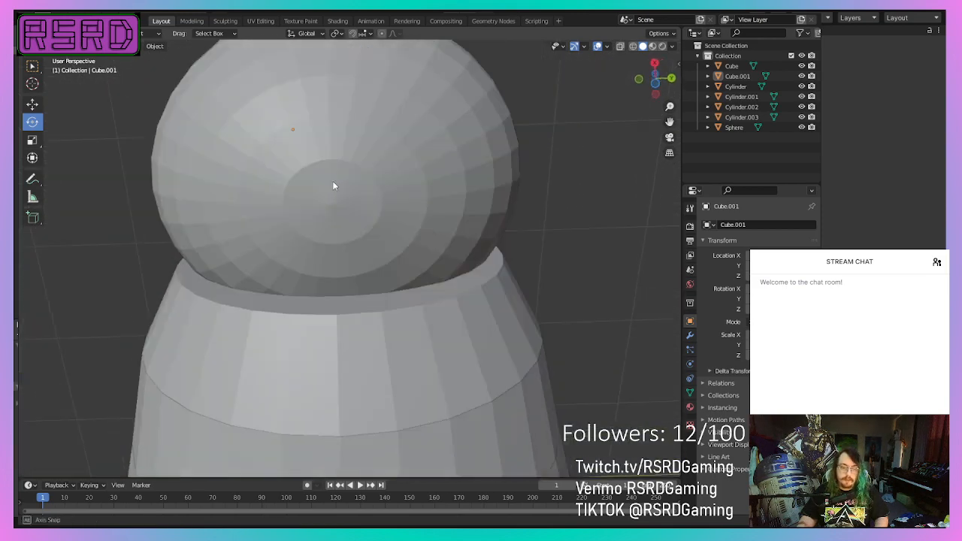
{"action": "scroll", "coordinate": [335, 224], "scroll_direction": "down", "scroll_amount": 8}
{"action": "middle_click_drag", "start_coordinate": [352, 277], "coordinate": [285, 343]}
{"action": "scroll", "coordinate": [285, 343], "scroll_direction": "down", "scroll_amount": 2}
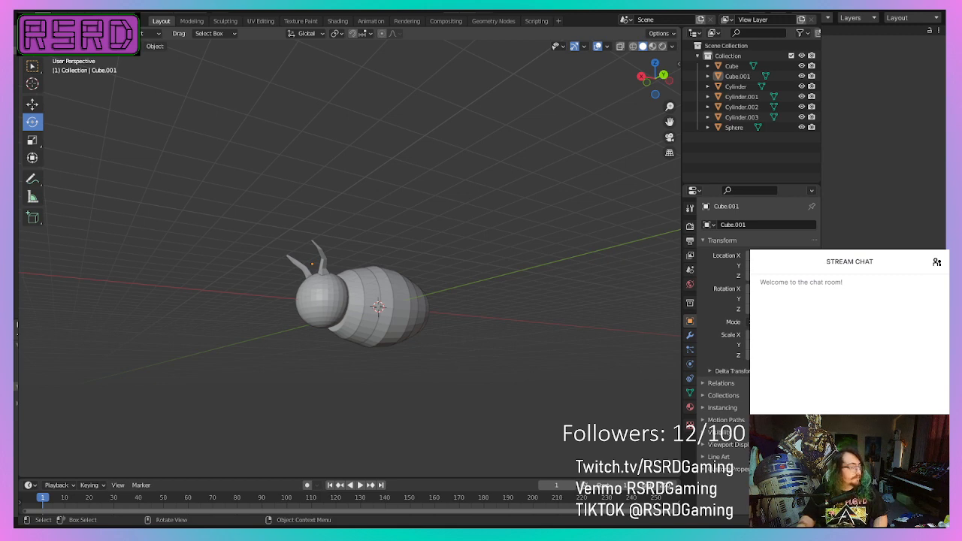
{"action": "middle_click_drag", "start_coordinate": [462, 373], "coordinate": [443, 433]}
{"action": "scroll", "coordinate": [571, 411], "scroll_direction": "up", "scroll_amount": 3}
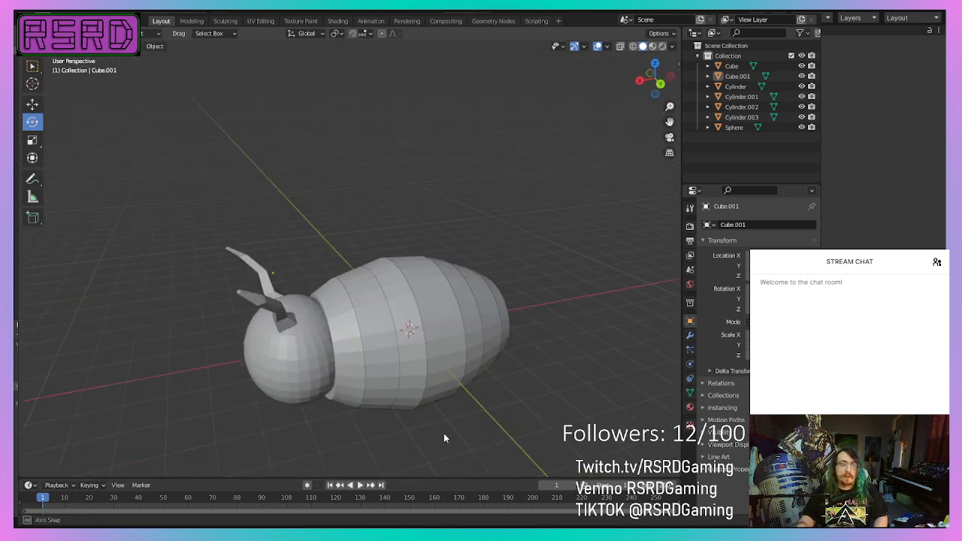
{"action": "scroll", "coordinate": [430, 439], "scroll_direction": "down", "scroll_amount": 1}
{"action": "scroll", "coordinate": [390, 492], "scroll_direction": "down", "scroll_amount": 1}
- Add a cube mesh and move it down along Z until it sits below the body
{"action": "left_click", "coordinate": [143, 48]}
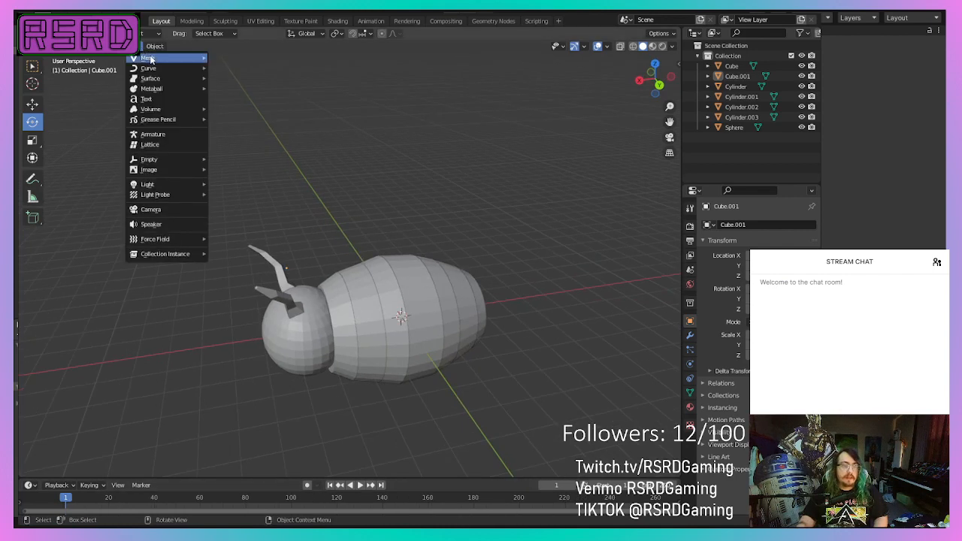
{"action": "mouse_move", "coordinate": [151, 57]}
{"action": "left_click", "coordinate": [250, 69]}
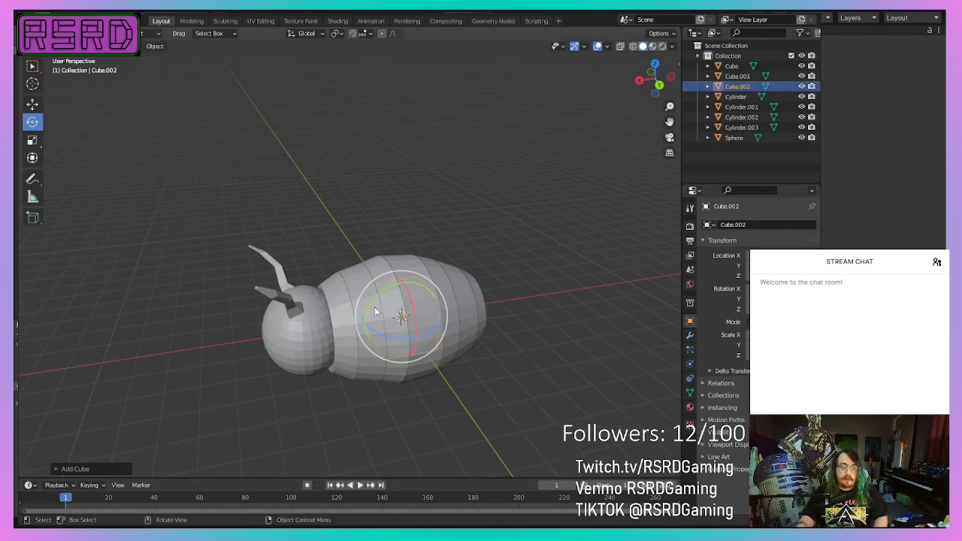
{"action": "middle_click_drag", "start_coordinate": [376, 312], "coordinate": [436, 353]}
{"action": "left_click", "coordinate": [32, 104]}
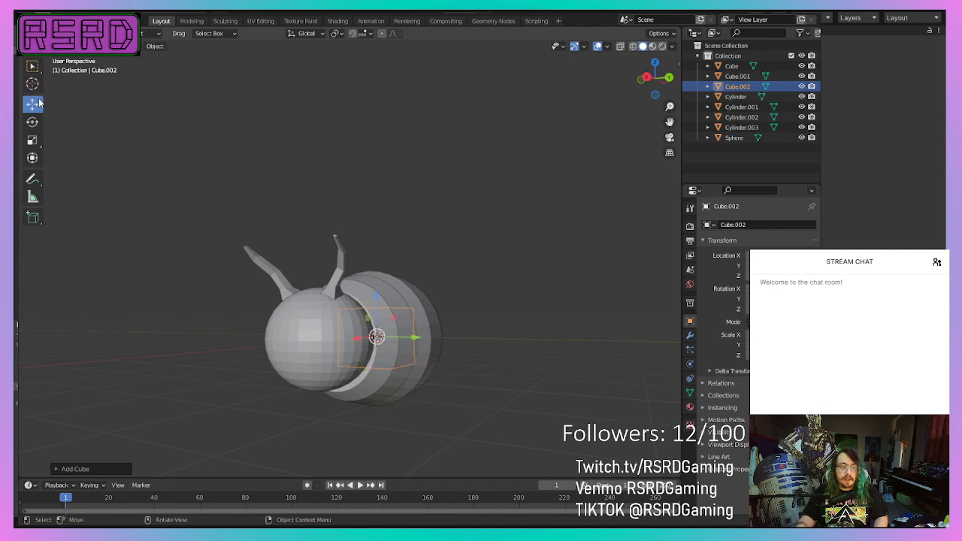
{"action": "left_click_drag", "start_coordinate": [379, 291], "coordinate": [380, 384]}
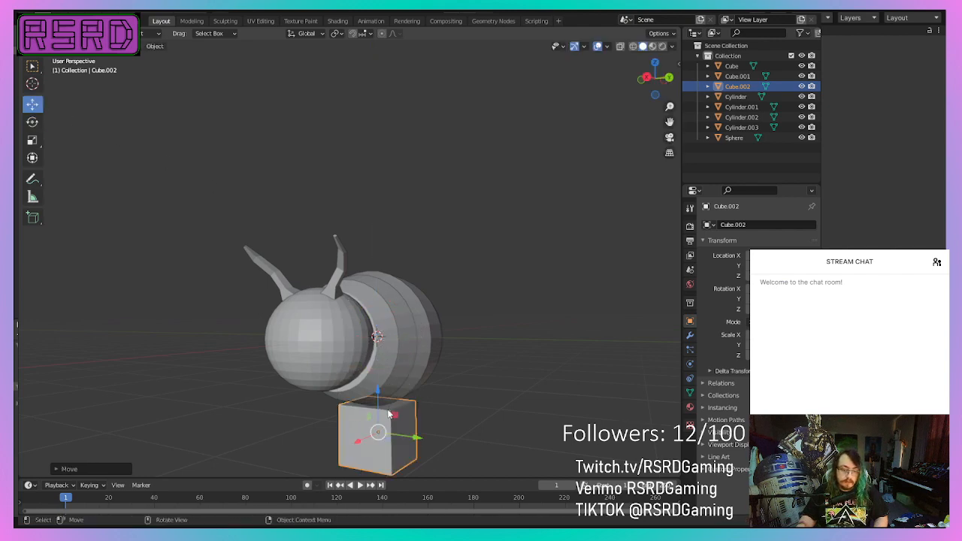
- Lower the new cube a little further along Z to clear the underside of the body
{"action": "scroll", "coordinate": [383, 424], "scroll_direction": "up", "scroll_amount": 2}
{"action": "scroll", "coordinate": [383, 424], "scroll_direction": "up", "scroll_amount": 2}
{"action": "left_click_drag", "start_coordinate": [669, 122], "coordinate": [633, 40]}
{"action": "key", "text": "KP_Decimal"}
{"action": "scroll", "coordinate": [342, 299], "scroll_direction": "down", "scroll_amount": 1}
{"action": "scroll", "coordinate": [342, 299], "scroll_direction": "down", "scroll_amount": 5}
{"action": "middle_click_drag", "start_coordinate": [343, 299], "coordinate": [371, 283]}
{"action": "scroll", "coordinate": [371, 280], "scroll_direction": "up", "scroll_amount": 1}
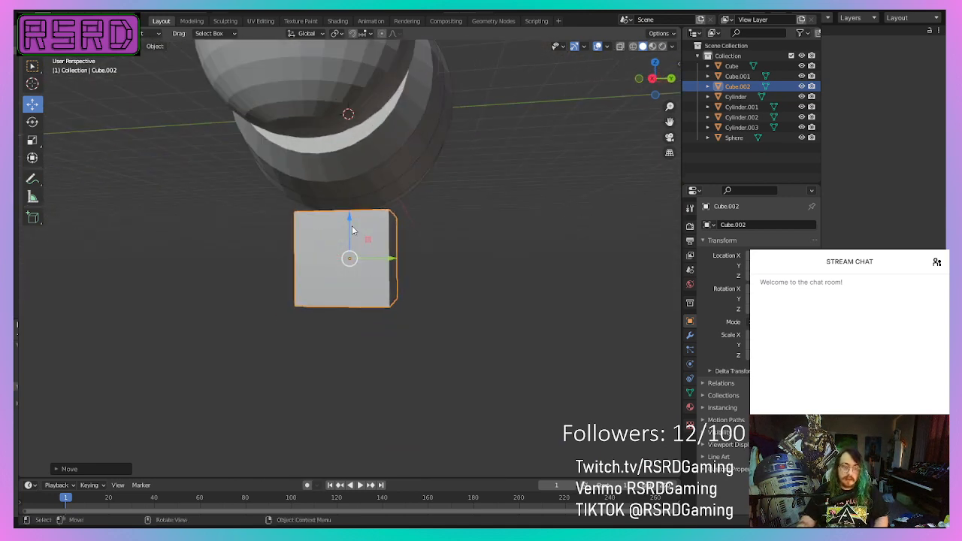
{"action": "left_click_drag", "start_coordinate": [351, 220], "coordinate": [353, 248]}
- Scale the cube down along Y and X to form a thin upright post
{"action": "key", "text": "KP_Decimal"}
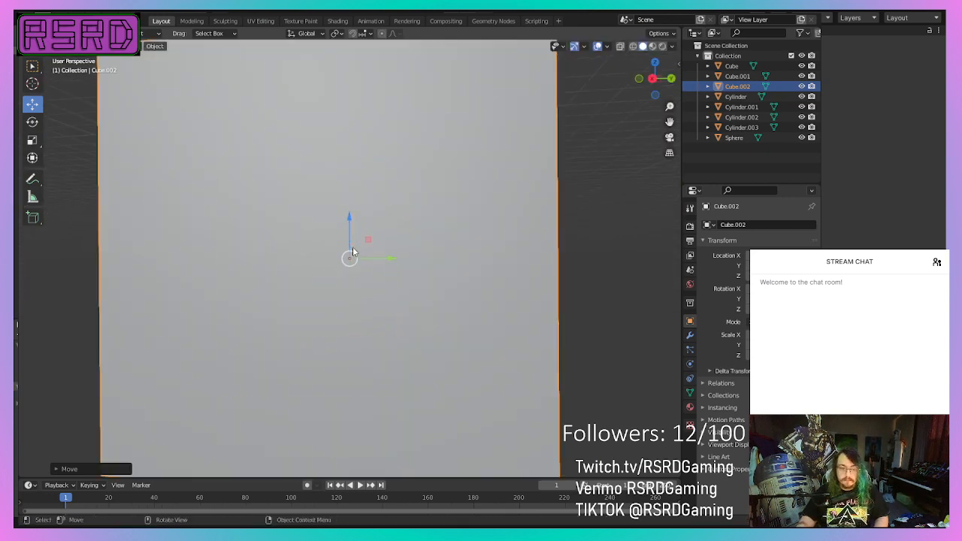
{"action": "scroll", "coordinate": [353, 247], "scroll_direction": "down", "scroll_amount": 4}
{"action": "left_click", "coordinate": [33, 140]}
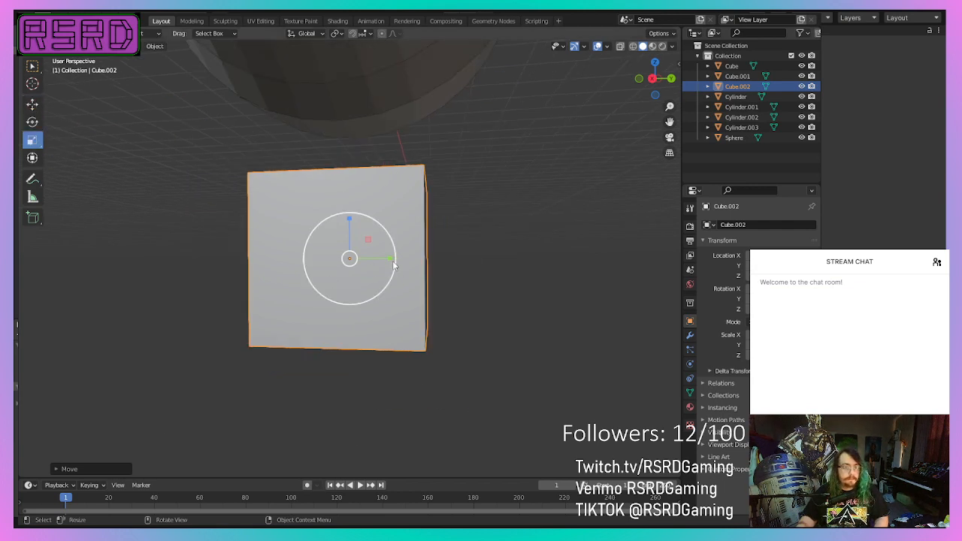
{"action": "mouse_move", "coordinate": [389, 259]}
{"action": "left_mouse_down"}
{"action": "mouse_move", "coordinate": [347, 257]}
{"action": "mouse_move", "coordinate": [376, 259]}
{"action": "left_mouse_up"}
{"action": "middle_click_drag", "start_coordinate": [423, 278], "coordinate": [322, 294]}
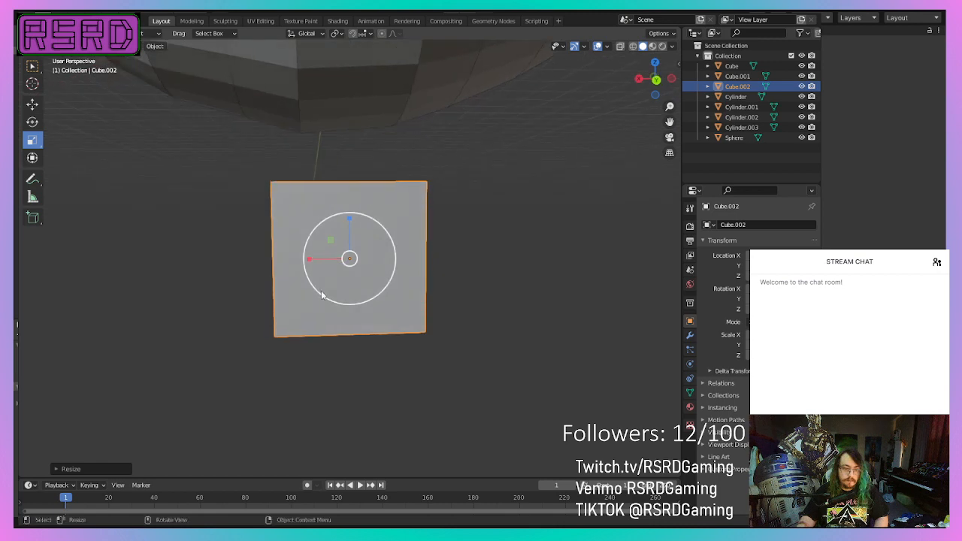
{"action": "left_click_drag", "start_coordinate": [311, 260], "coordinate": [346, 261]}
{"action": "middle_click_drag", "start_coordinate": [345, 261], "coordinate": [403, 240]}
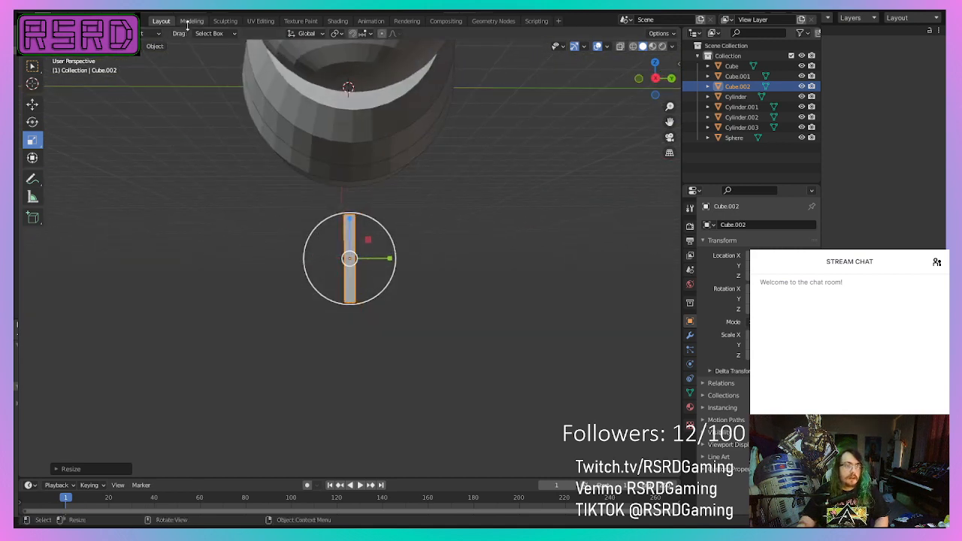
- Open the thin post for mesh editing in the Modeling workspace and frame it in the view
{"action": "left_click", "coordinate": [478, 179]}
{"action": "left_click", "coordinate": [350, 251]}
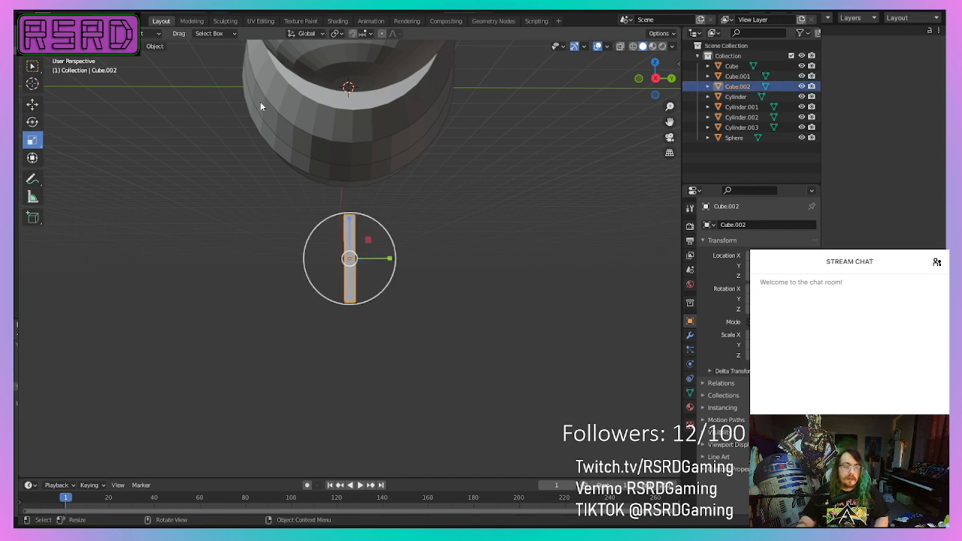
{"action": "left_click", "coordinate": [192, 20]}
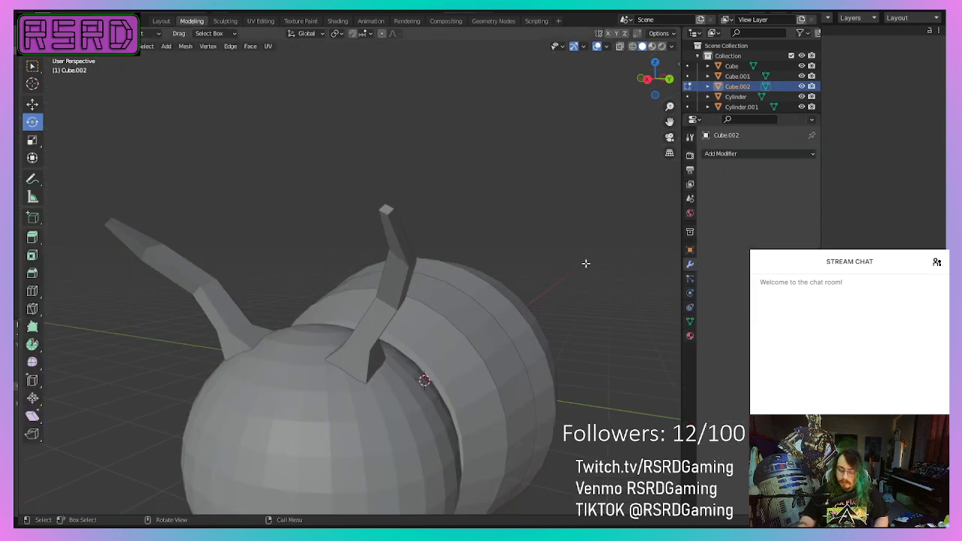
{"action": "key", "text": "KP_Divide"}
{"action": "key", "text": "Tab"}
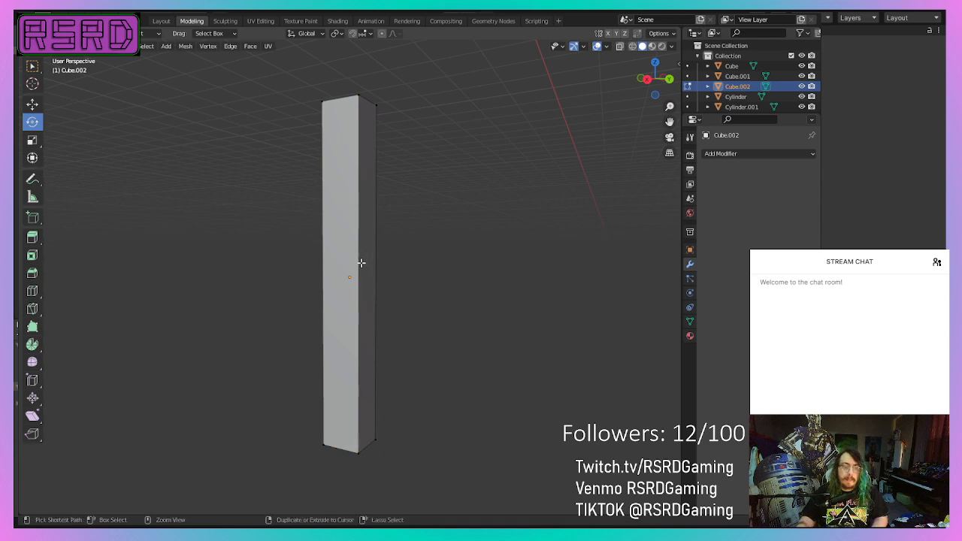
{"action": "key", "text": "ctrl+r"}
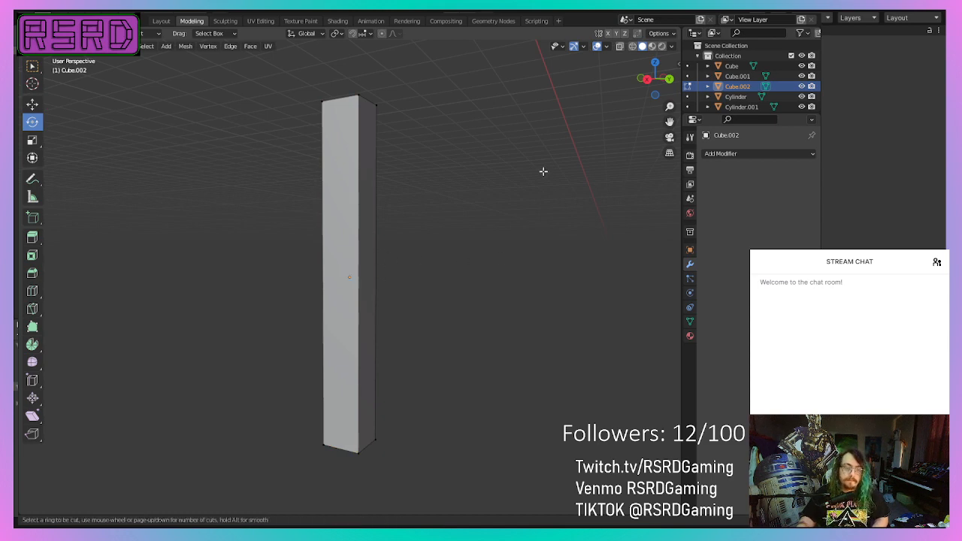
{"action": "key", "text": "Escape"}
{"action": "middle_click_drag", "start_coordinate": [498, 187], "coordinate": [531, 241]}
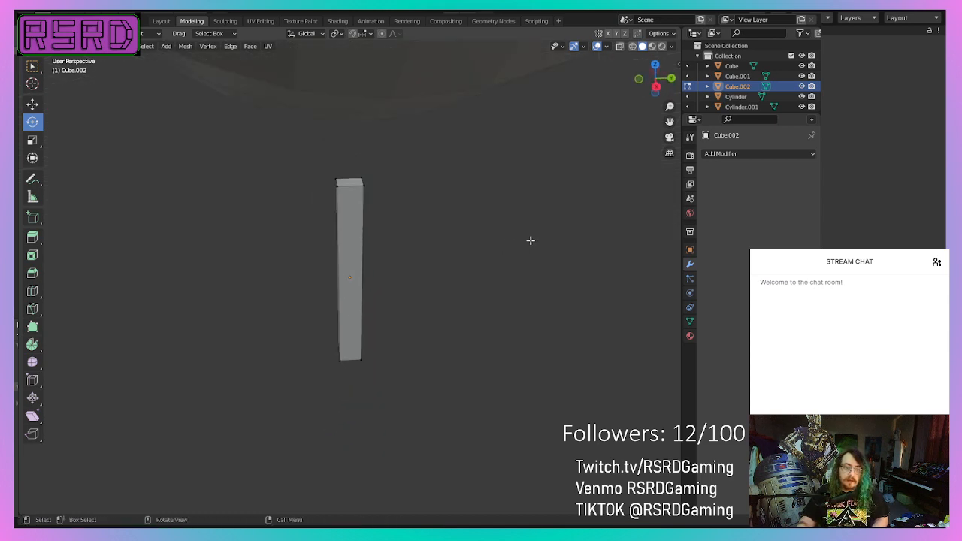
- Select the vertices at the post's upper end and shift them sideways along Y so the post slants
{"action": "left_click", "coordinate": [332, 178], "text": "ctrl"}
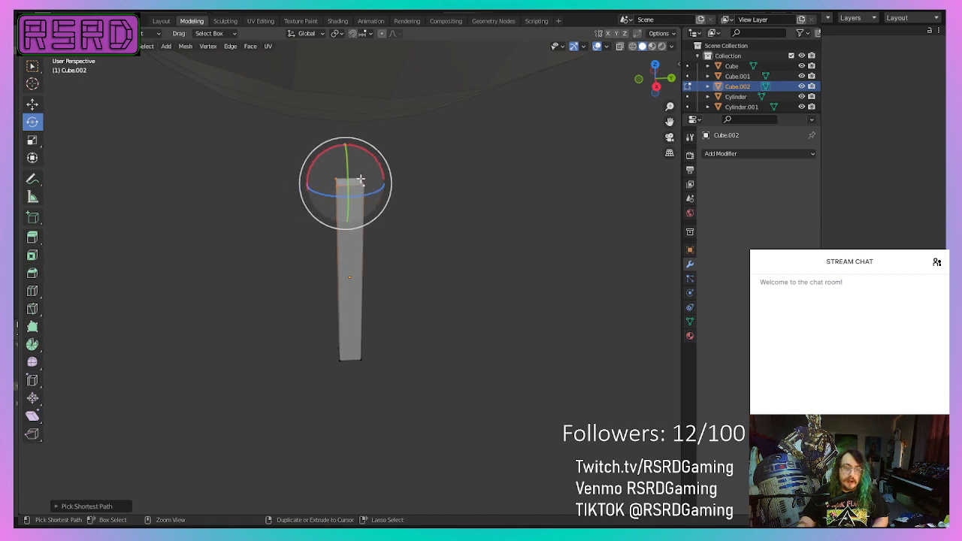
{"action": "left_click", "coordinate": [33, 103]}
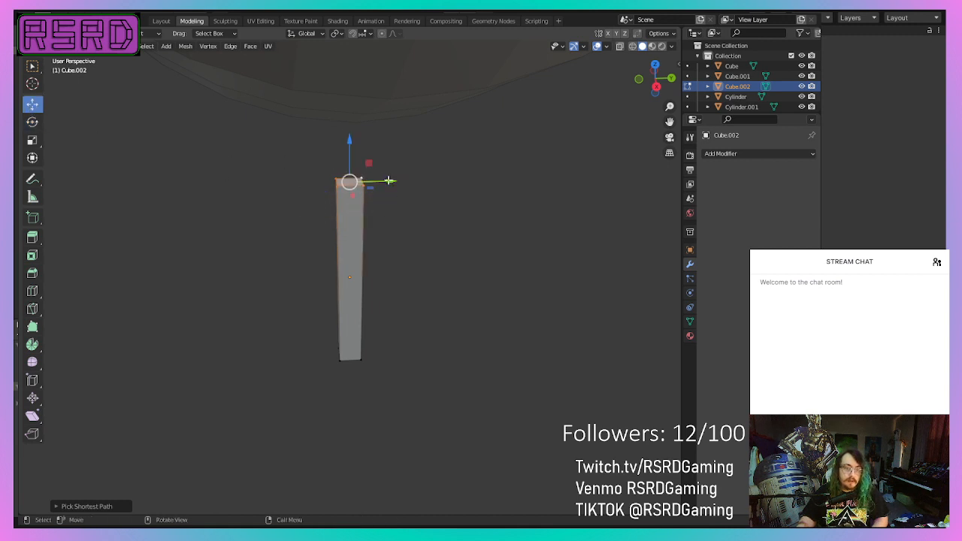
{"action": "left_click_drag", "start_coordinate": [388, 180], "coordinate": [294, 183]}
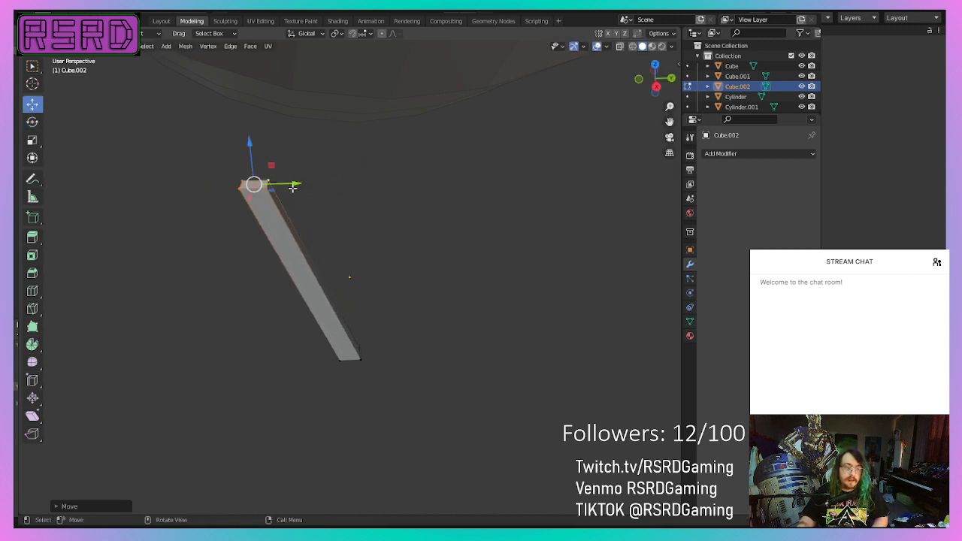
- Rotate the slanted post's upper end face about the X axis to angle it along the slant
{"action": "left_click", "coordinate": [32, 140]}
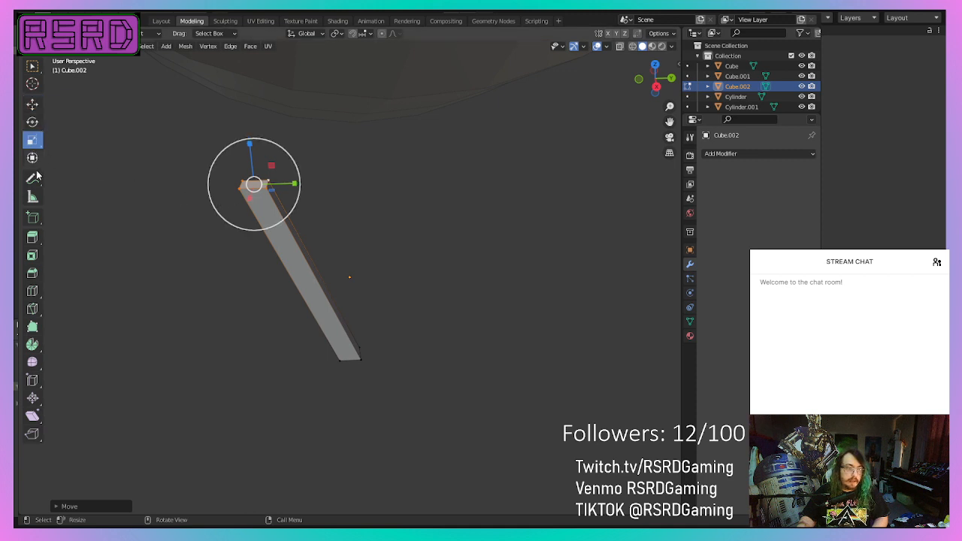
{"action": "left_click", "coordinate": [33, 122]}
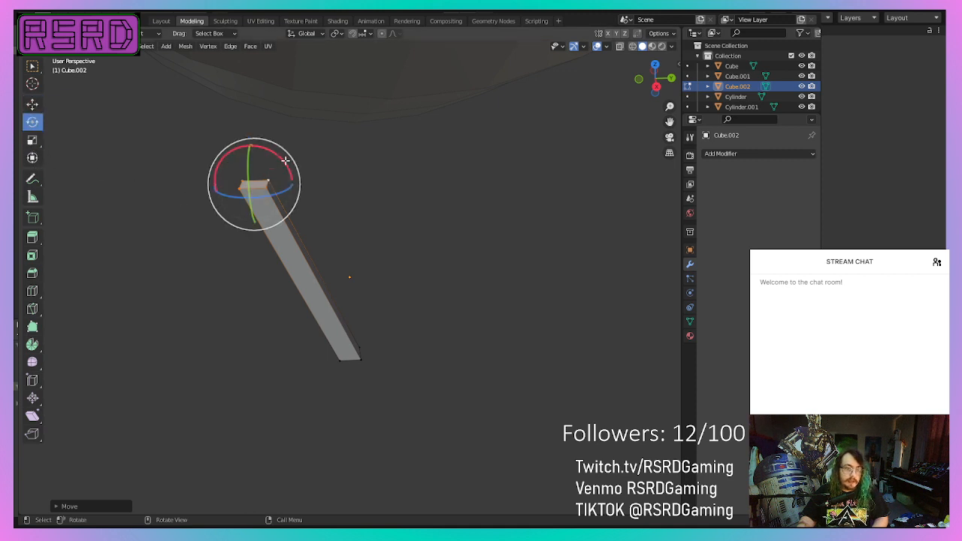
{"action": "left_click_drag", "start_coordinate": [284, 161], "coordinate": [256, 146]}
{"action": "middle_click_drag", "start_coordinate": [301, 180], "coordinate": [323, 176]}
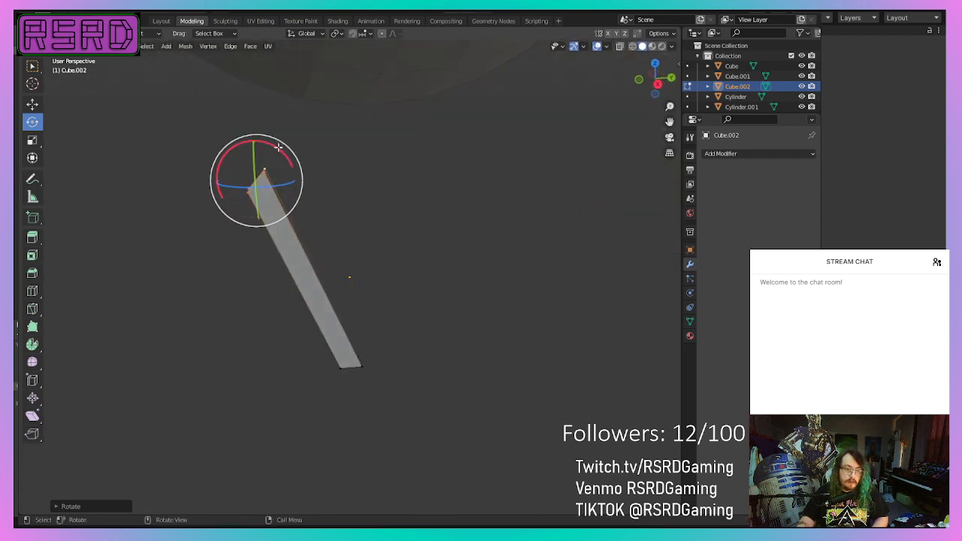
{"action": "left_click_drag", "start_coordinate": [278, 147], "coordinate": [272, 143]}
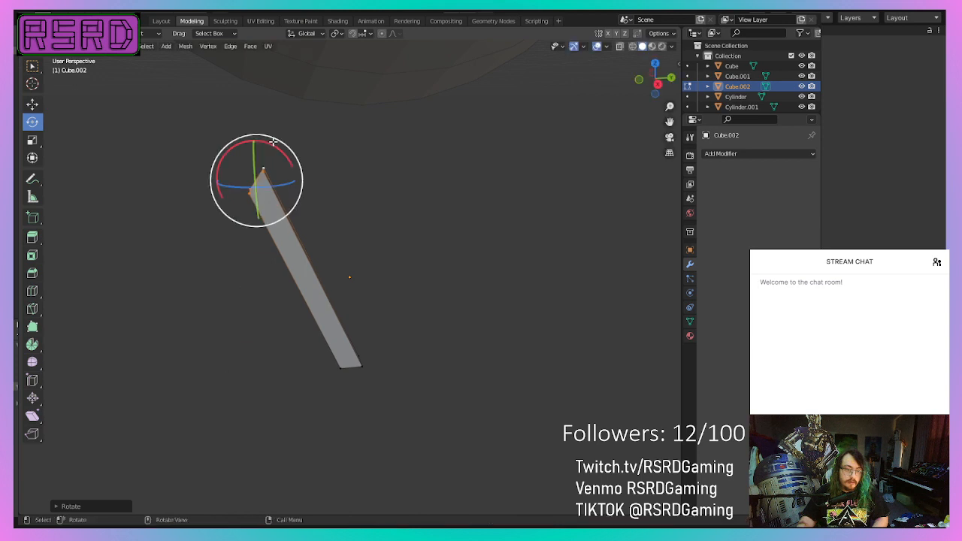
- Add three evenly spaced loop cuts across the length of the slanted post
{"action": "key", "text": "ctrl+r"}
{"action": "scroll", "coordinate": [320, 293], "scroll_direction": "up", "scroll_amount": 2}
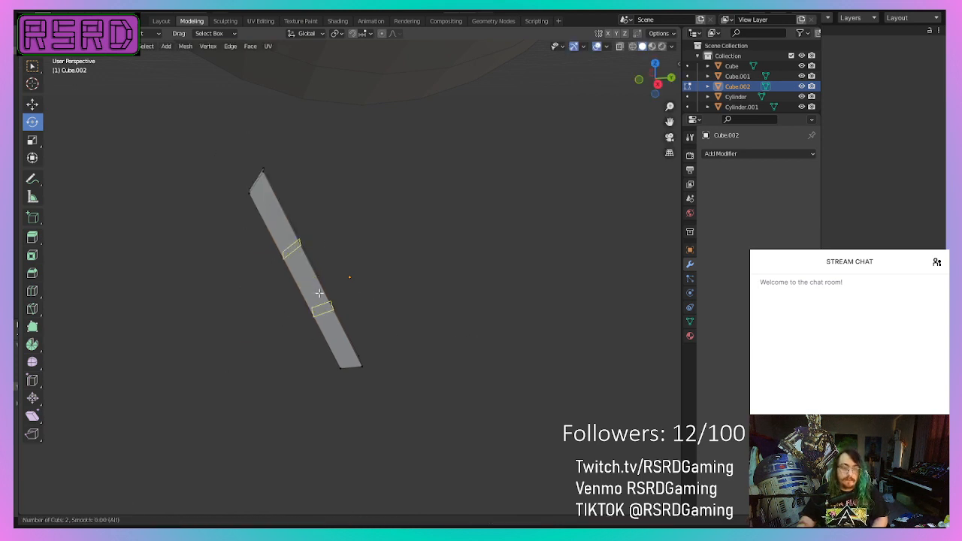
{"action": "left_click", "coordinate": [319, 292]}
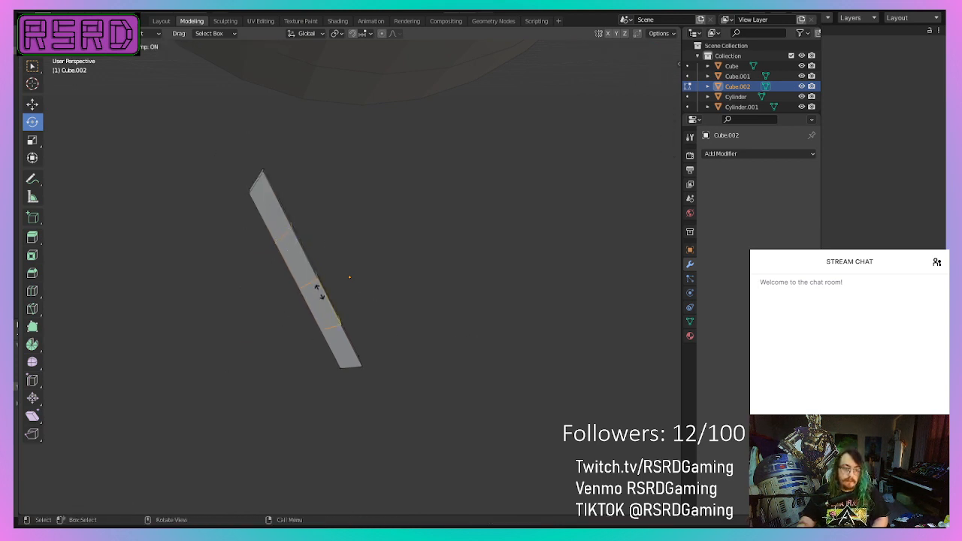
{"action": "right_click", "coordinate": [320, 292]}
{"action": "left_click", "coordinate": [429, 279]}
- Move the uppermost loop's vertices outward along Y and slightly up along Z to bend the leg near its upper end
{"action": "left_click", "coordinate": [271, 238], "text": "ctrl"}
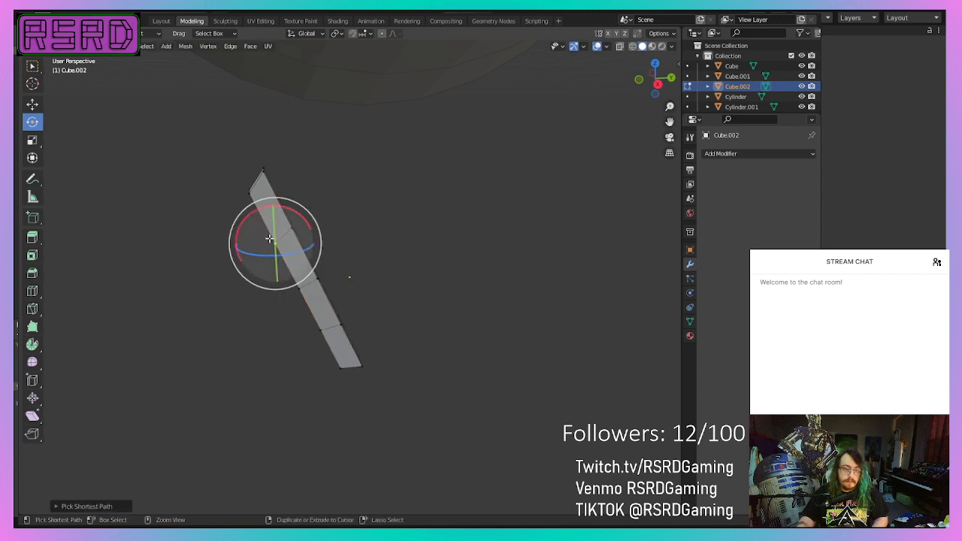
{"action": "middle_click_drag", "start_coordinate": [295, 222], "coordinate": [352, 251]}
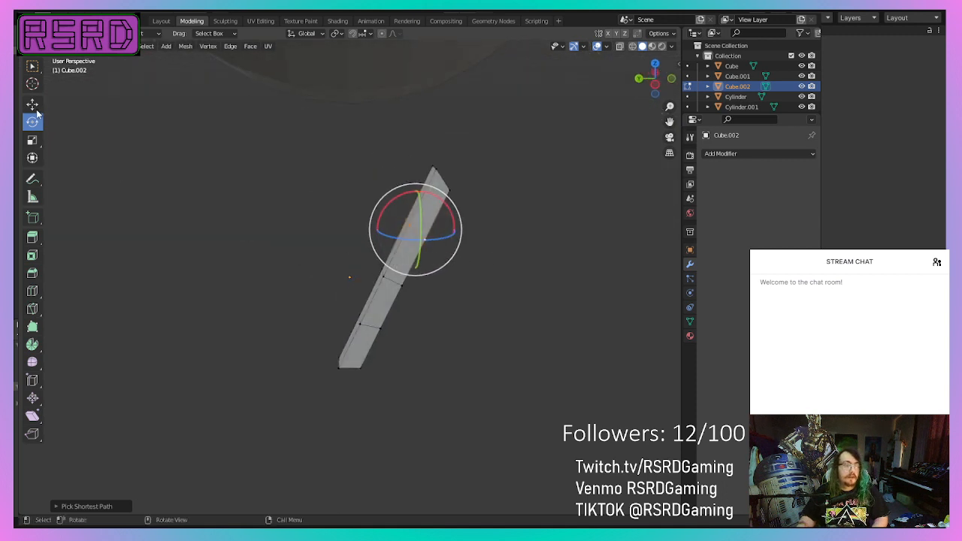
{"action": "left_click", "coordinate": [33, 103]}
{"action": "left_click_drag", "start_coordinate": [379, 230], "coordinate": [351, 230]}
{"action": "mouse_move", "coordinate": [346, 270]}
{"action": "middle_mouse_down"}
{"action": "mouse_move", "coordinate": [380, 308]}
{"action": "mouse_move", "coordinate": [339, 275]}
{"action": "middle_mouse_up"}
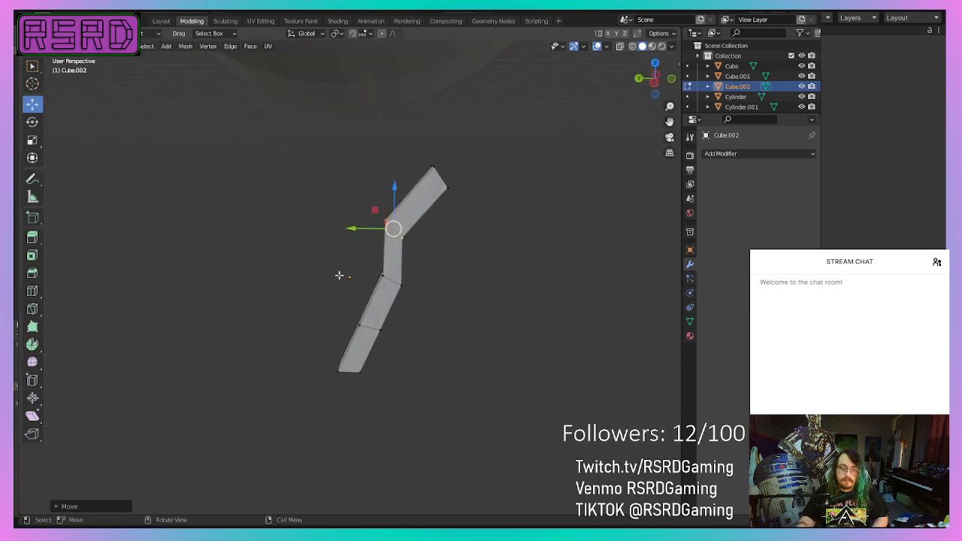
{"action": "left_click_drag", "start_coordinate": [395, 187], "coordinate": [396, 185]}
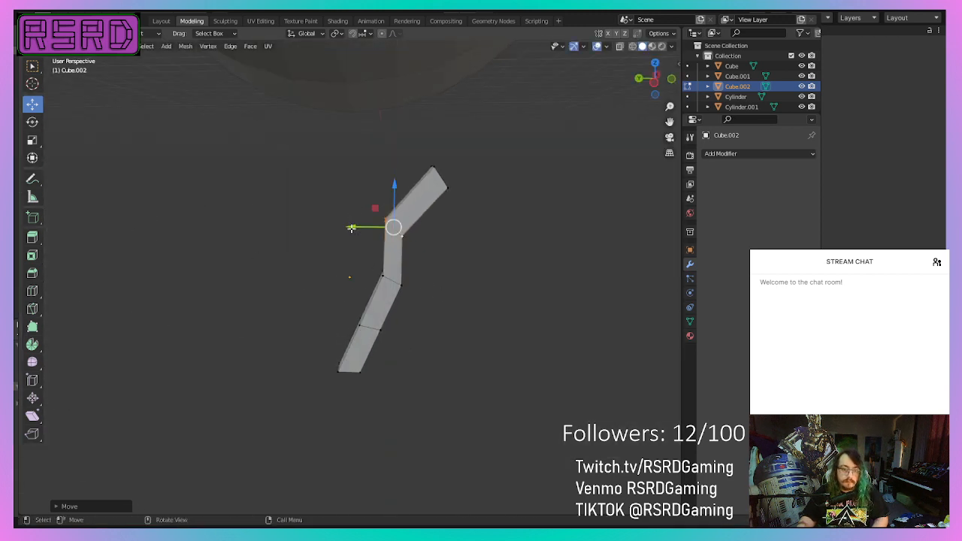
{"action": "left_click_drag", "start_coordinate": [350, 227], "coordinate": [344, 228]}
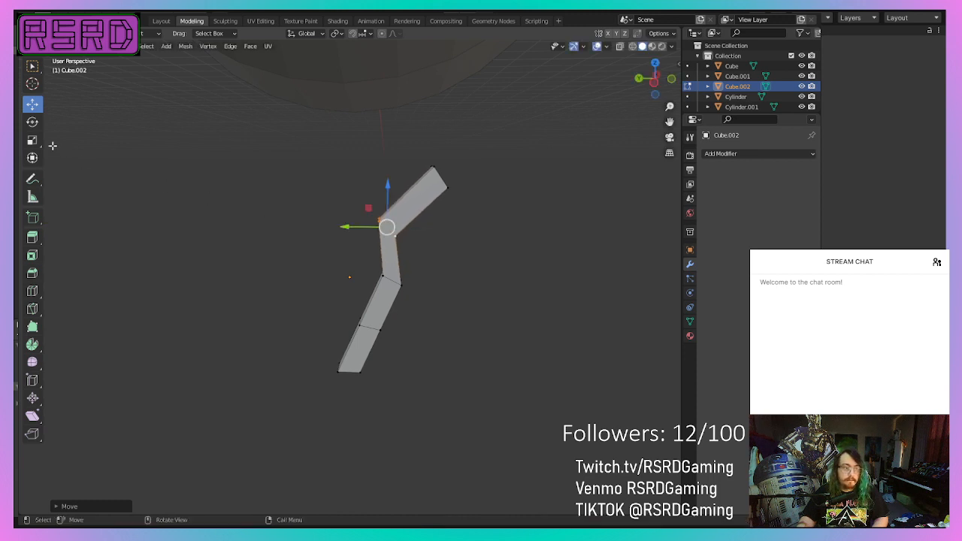
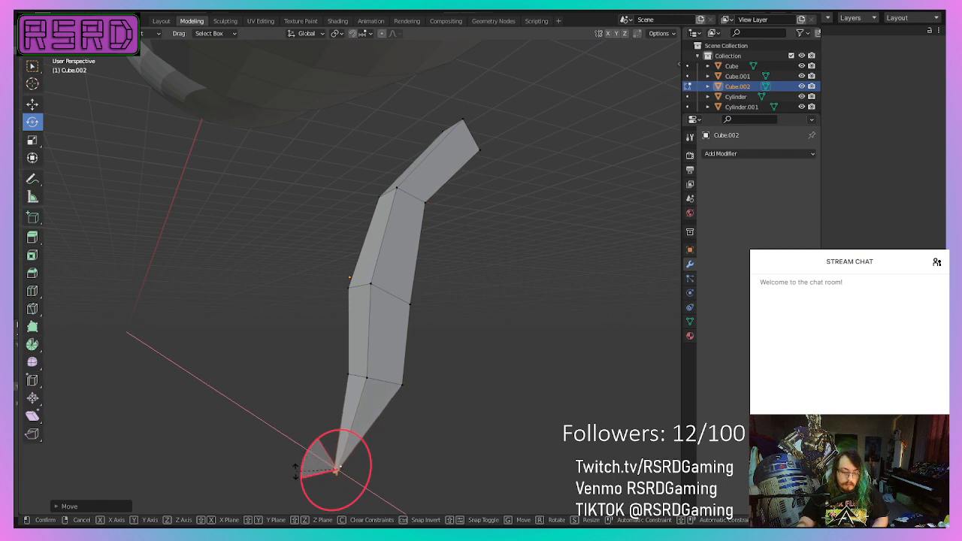
- Rotate the leg's pointed tip about X, and move the inner vertices of the lowest loop outward along Y and up along Z
{"action": "left_click_drag", "start_coordinate": [303, 457], "coordinate": [305, 456]}
{"action": "left_click", "coordinate": [541, 474]}
{"action": "middle_click_drag", "start_coordinate": [522, 463], "coordinate": [423, 425]}
{"action": "left_click", "coordinate": [401, 384], "text": "ctrl"}
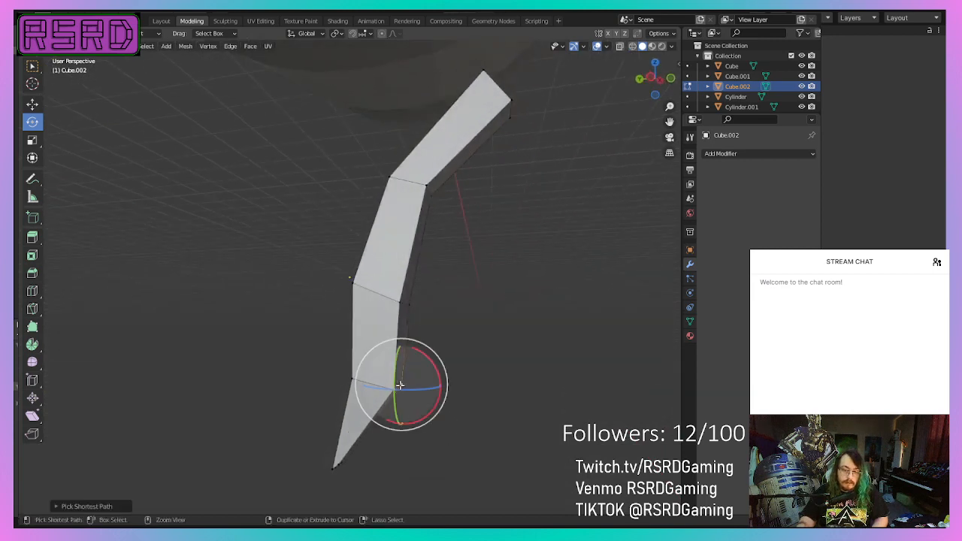
{"action": "left_click", "coordinate": [390, 392], "text": "ctrl"}
{"action": "left_click", "coordinate": [32, 103]}
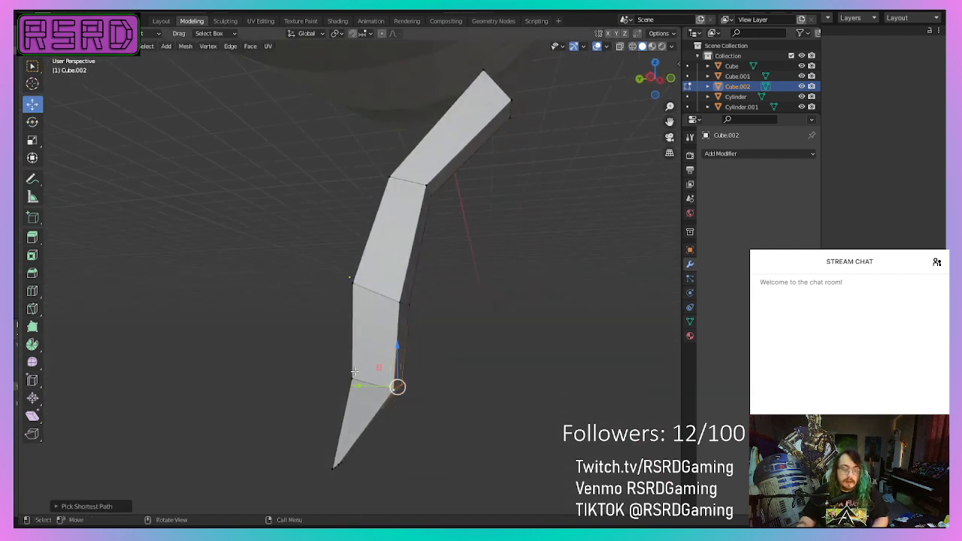
{"action": "left_click_drag", "start_coordinate": [361, 383], "coordinate": [346, 381]}
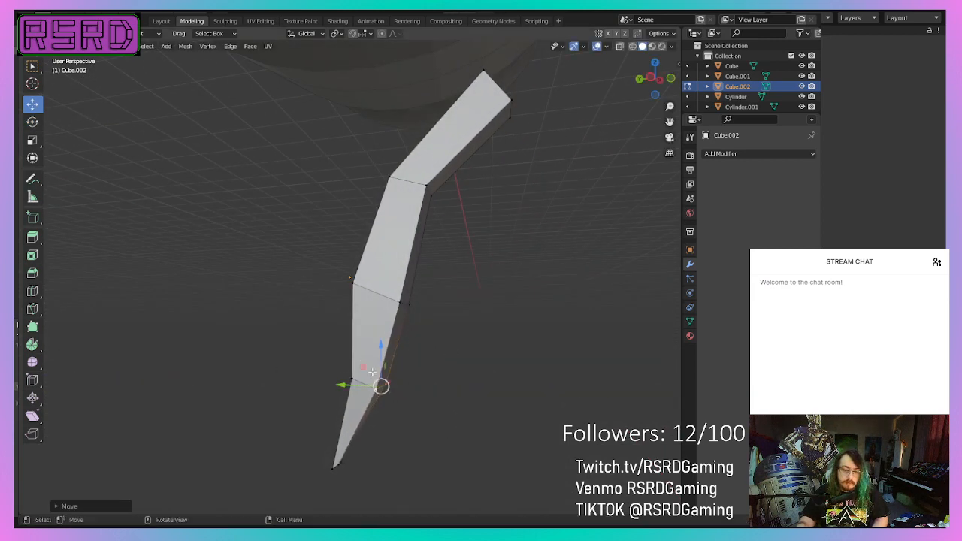
{"action": "left_click_drag", "start_coordinate": [380, 347], "coordinate": [382, 327]}
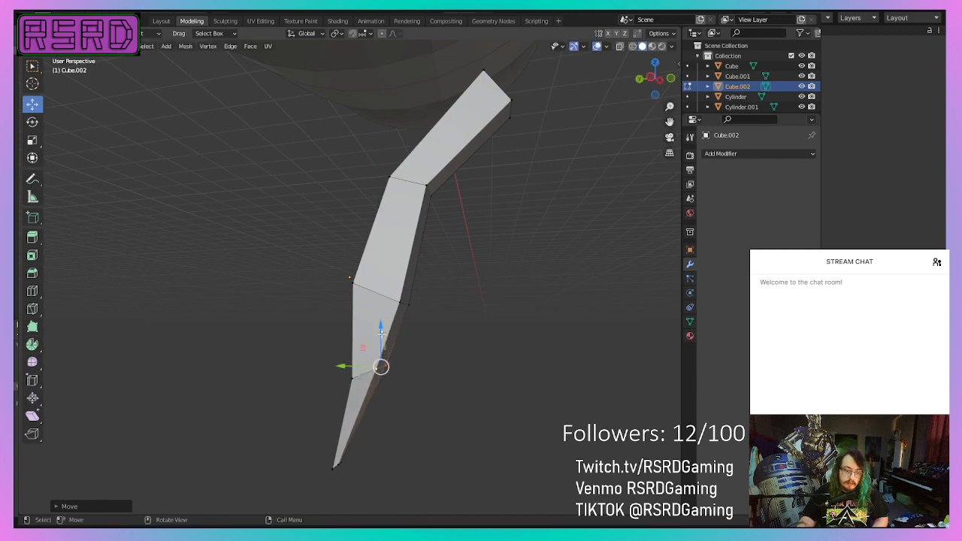
{"action": "middle_click_drag", "start_coordinate": [474, 436], "coordinate": [416, 305]}
- Return to the Layout workspace and scale the whole leg up slightly in all directions
{"action": "left_click", "coordinate": [161, 21]}
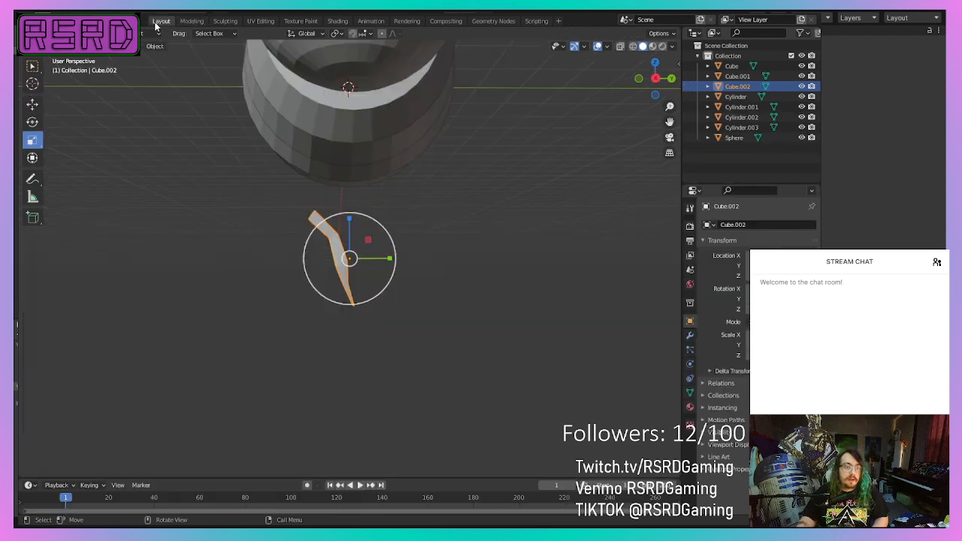
{"action": "left_click", "coordinate": [474, 342]}
{"action": "middle_click_drag", "start_coordinate": [474, 349], "coordinate": [409, 267]}
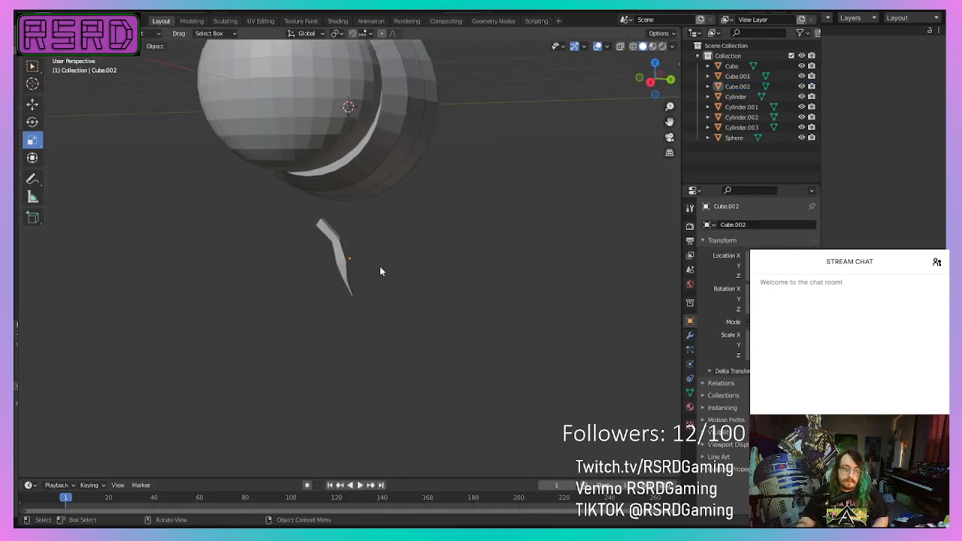
{"action": "left_click", "coordinate": [345, 257]}
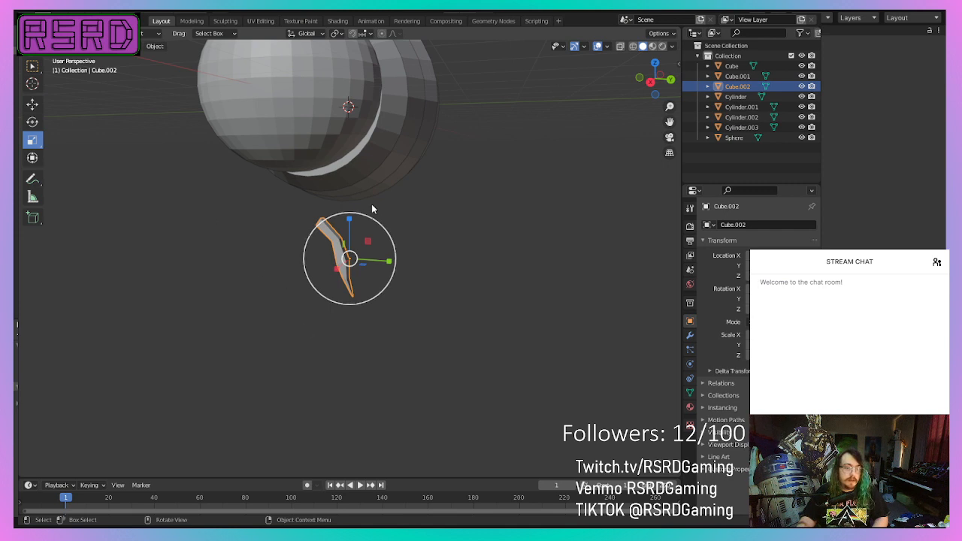
{"action": "left_click_drag", "start_coordinate": [380, 229], "coordinate": [401, 218]}
{"action": "middle_click_drag", "start_coordinate": [265, 293], "coordinate": [207, 263]}
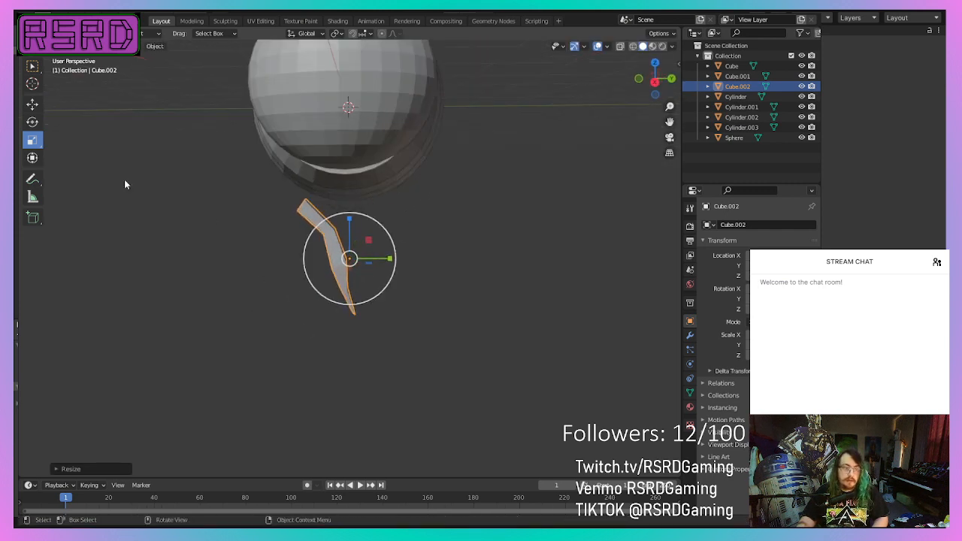
- Move the leg along Z and Y until its upper end meets the side of the body's underside
{"action": "left_click", "coordinate": [35, 104]}
{"action": "left_click_drag", "start_coordinate": [353, 219], "coordinate": [353, 125]}
{"action": "middle_click_drag", "start_coordinate": [395, 166], "coordinate": [452, 203]}
{"action": "left_click_drag", "start_coordinate": [451, 140], "coordinate": [453, 174]}
{"action": "left_click_drag", "start_coordinate": [488, 221], "coordinate": [463, 226]}
{"action": "middle_click_drag", "start_coordinate": [326, 318], "coordinate": [385, 296]}
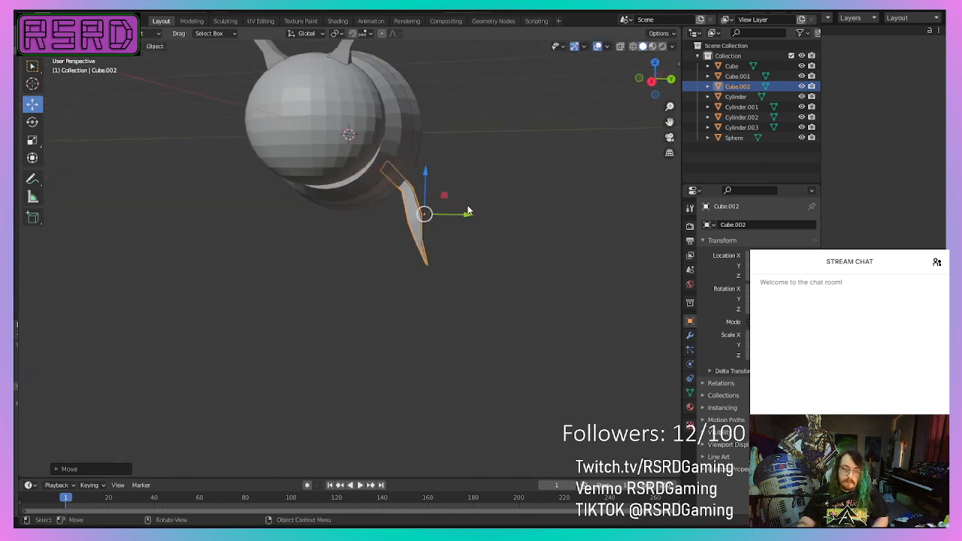
{"action": "left_click_drag", "start_coordinate": [460, 220], "coordinate": [462, 219]}
{"action": "left_click_drag", "start_coordinate": [426, 178], "coordinate": [428, 189]}
{"action": "middle_click_drag", "start_coordinate": [428, 188], "coordinate": [390, 257]}
- Rotate the leg slightly about X so its tip splays outward, and shift it a little outward along Y
{"action": "left_click", "coordinate": [36, 125]}
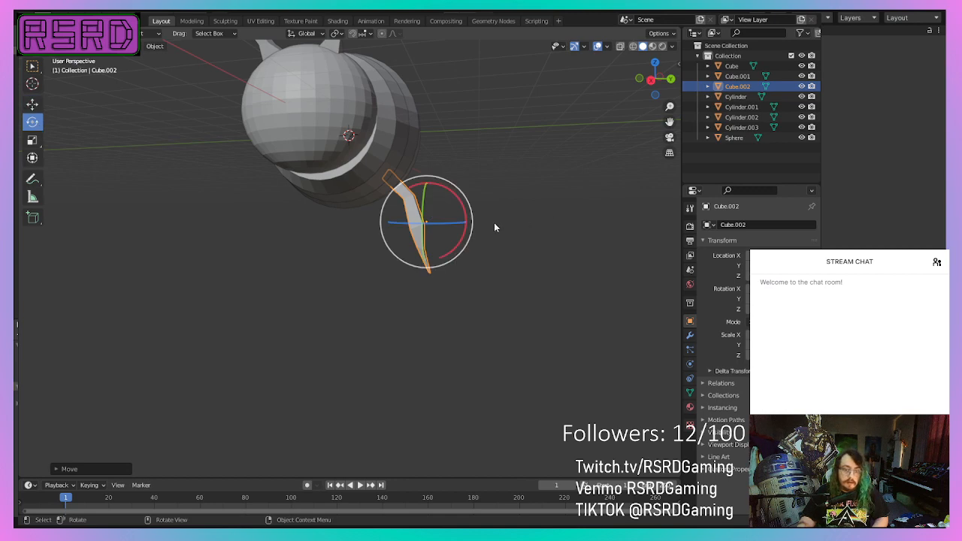
{"action": "left_click_drag", "start_coordinate": [462, 204], "coordinate": [455, 185]}
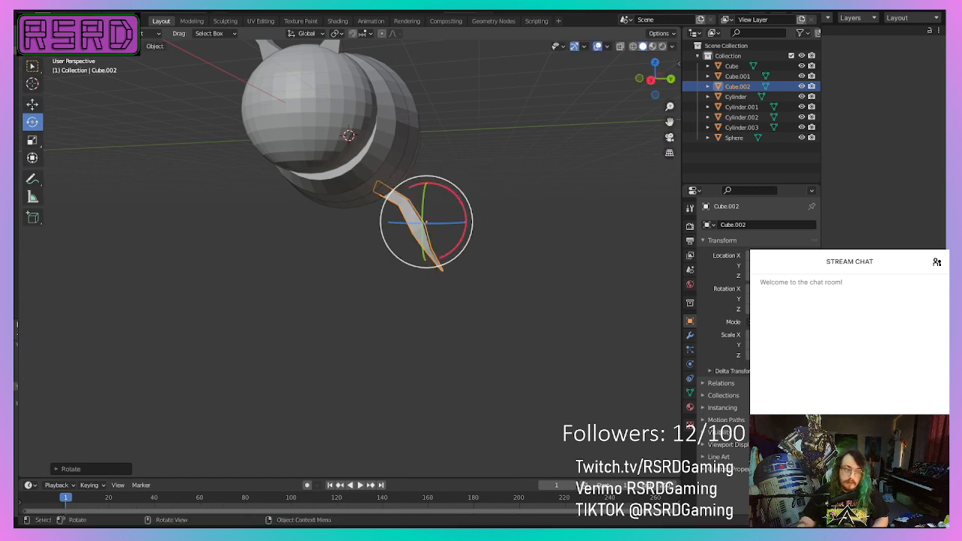
{"action": "left_click", "coordinate": [30, 104]}
{"action": "left_click_drag", "start_coordinate": [456, 223], "coordinate": [470, 224]}
- Duplicate the leg and change the copy's Y location to place it on the opposite side of the body
{"action": "middle_click_drag", "start_coordinate": [471, 225], "coordinate": [216, 284]}
{"action": "right_click", "coordinate": [217, 284]}
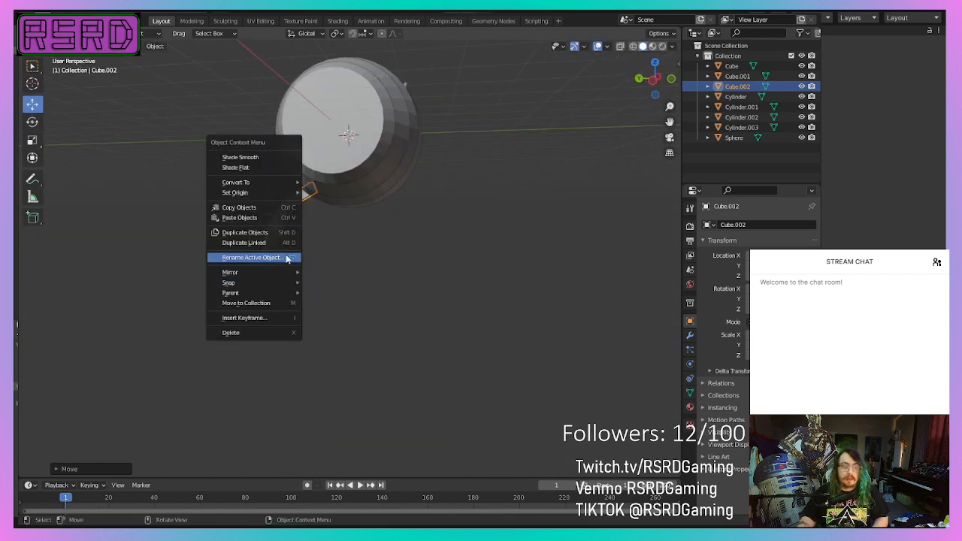
{"action": "left_click", "coordinate": [279, 232]}
{"action": "left_click", "coordinate": [281, 234]}
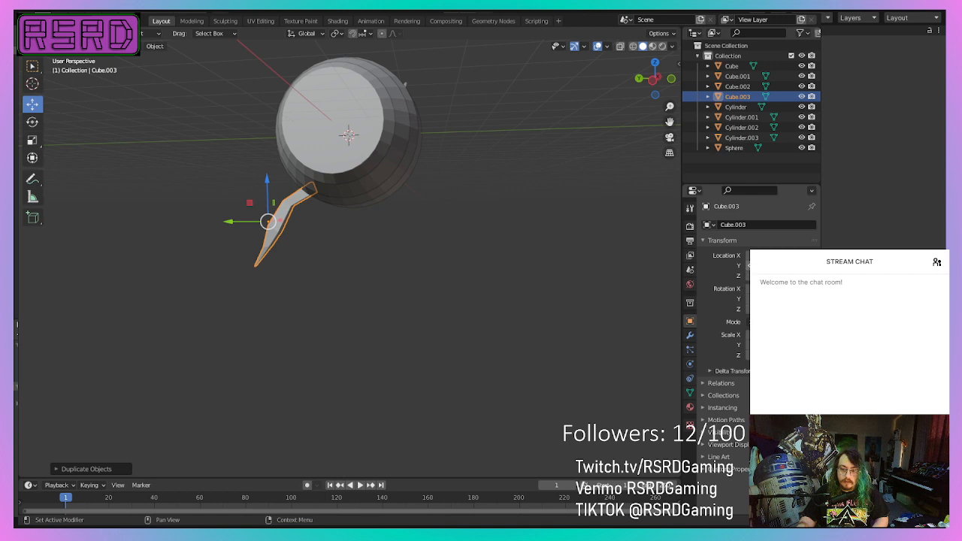
{"action": "key", "text": "Return"}
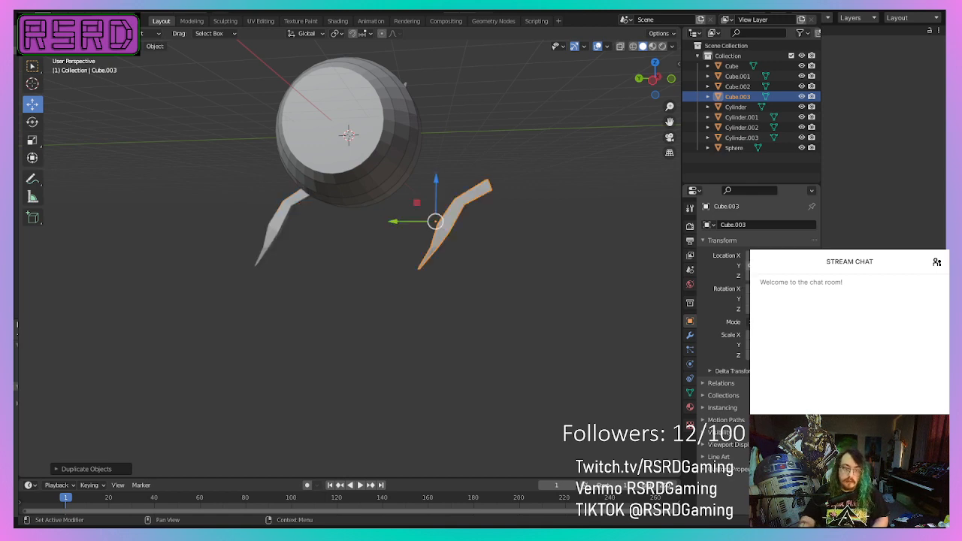
- Mirror the duplicated leg along global X and global Y so it splays opposite to the first leg
{"action": "middle_click_drag", "start_coordinate": [374, 399], "coordinate": [582, 378]}
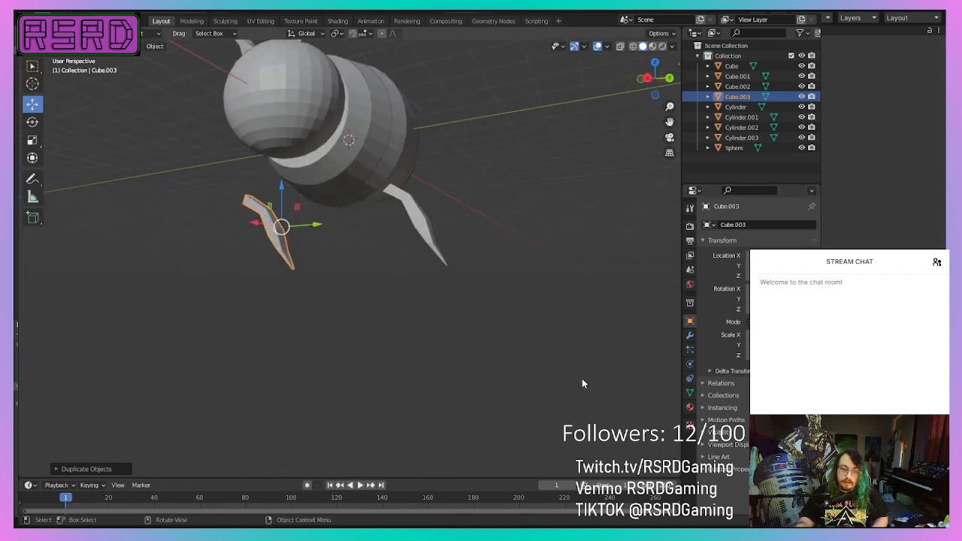
{"action": "right_click", "coordinate": [582, 378]}
{"action": "mouse_move", "coordinate": [560, 418]}
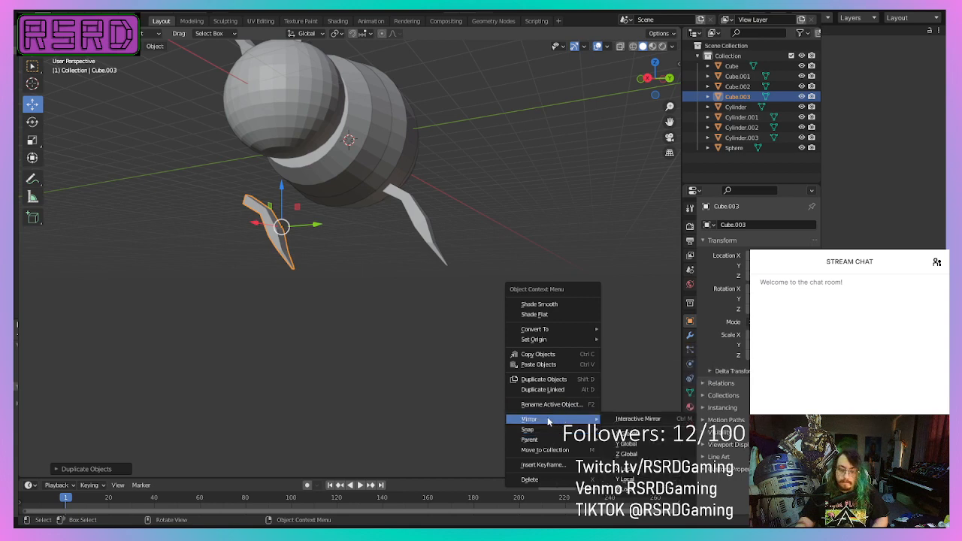
{"action": "left_click", "coordinate": [640, 436]}
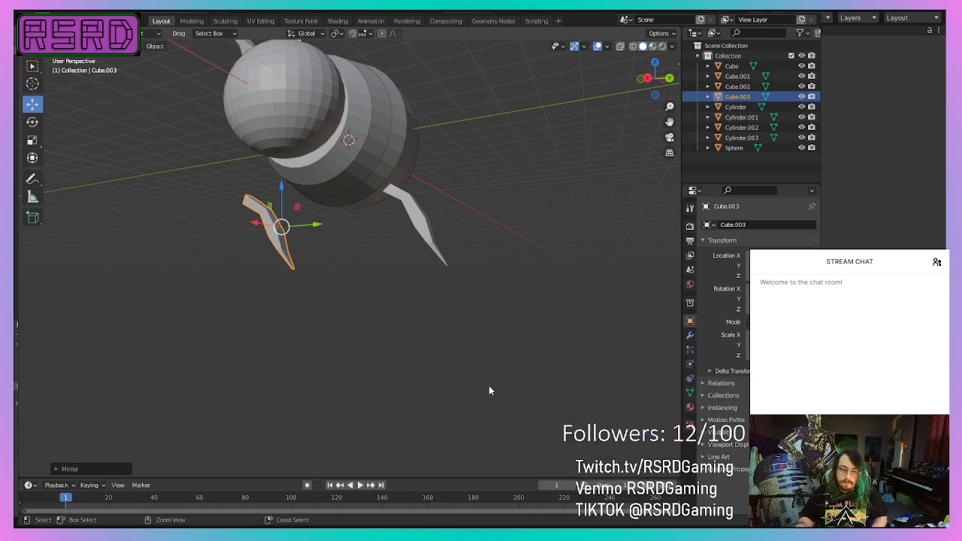
{"action": "right_click", "coordinate": [481, 366]}
{"action": "mouse_move", "coordinate": [483, 376]}
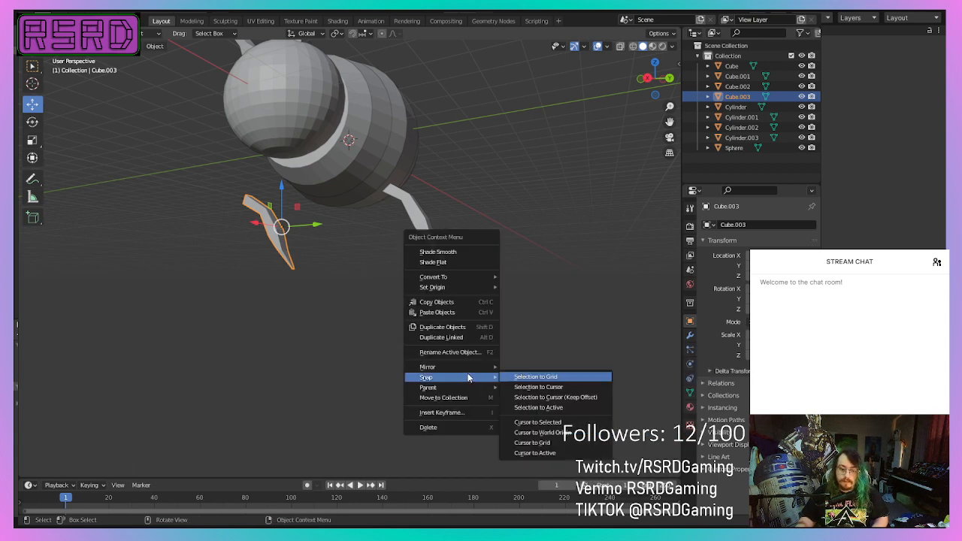
{"action": "left_click", "coordinate": [527, 392]}
{"action": "middle_click_drag", "start_coordinate": [255, 392], "coordinate": [414, 393]}
{"action": "left_click", "coordinate": [414, 393]}
- Try to duplicate the pair of legs along the X axis
{"action": "middle_click_drag", "start_coordinate": [330, 363], "coordinate": [443, 339]}
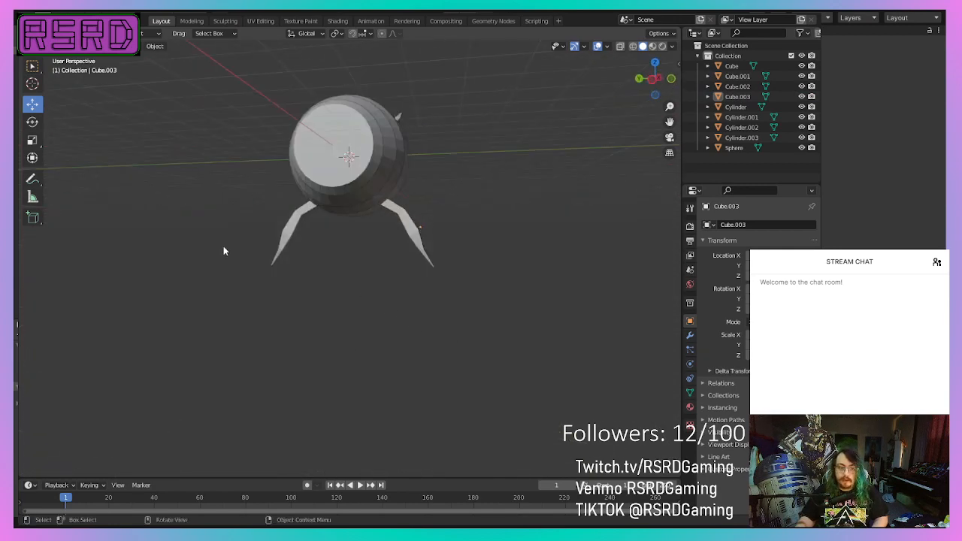
{"action": "middle_click_drag", "start_coordinate": [303, 308], "coordinate": [224, 255]}
{"action": "left_click_drag", "start_coordinate": [216, 254], "coordinate": [519, 272]}
{"action": "right_click", "coordinate": [442, 284]}
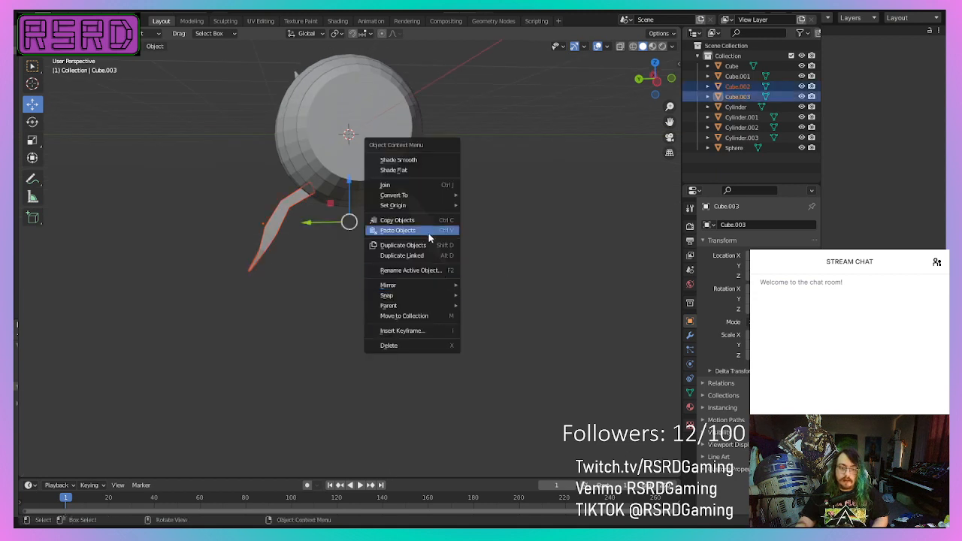
{"action": "left_click", "coordinate": [426, 223]}
{"action": "key", "text": "x"}
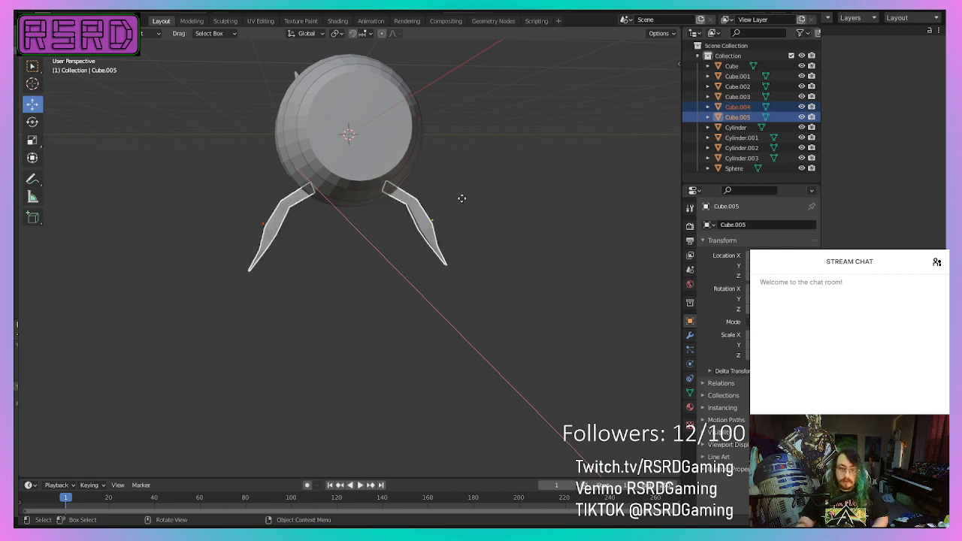
{"action": "left_click", "coordinate": [459, 200]}
{"action": "middle_click_drag", "start_coordinate": [398, 264], "coordinate": [503, 283]}
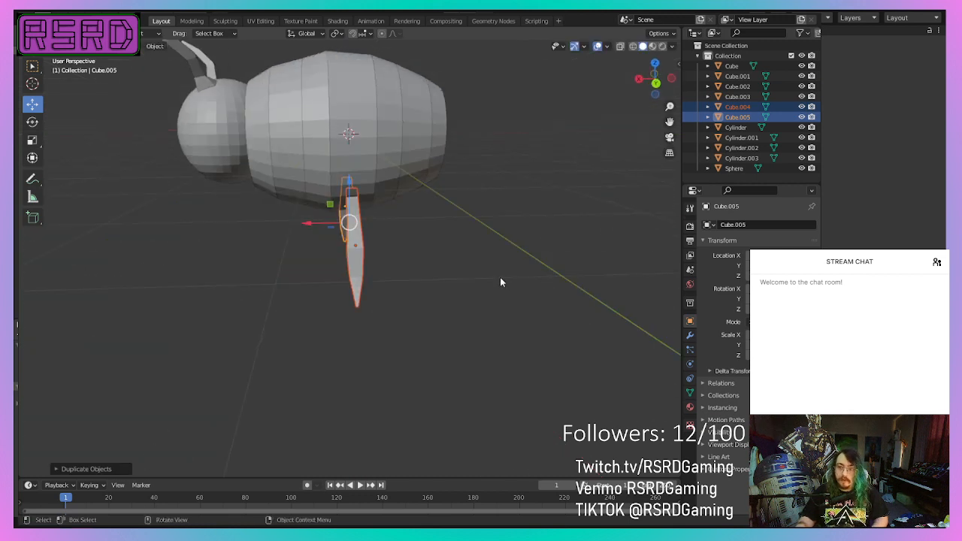
{"action": "key", "text": "ctrl+z"}
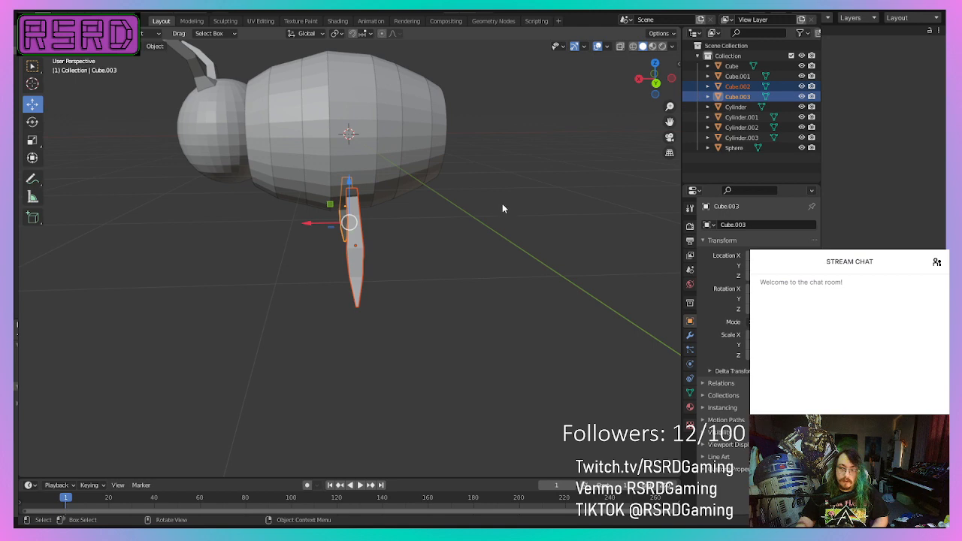
- Select both legs, duplicate them, and shift the copies along X toward the head as a front pair
{"action": "left_click", "coordinate": [483, 222]}
{"action": "middle_click_drag", "start_coordinate": [476, 243], "coordinate": [308, 254]}
{"action": "left_click_drag", "start_coordinate": [273, 214], "coordinate": [461, 297]}
{"action": "middle_click_drag", "start_coordinate": [461, 297], "coordinate": [420, 320]}
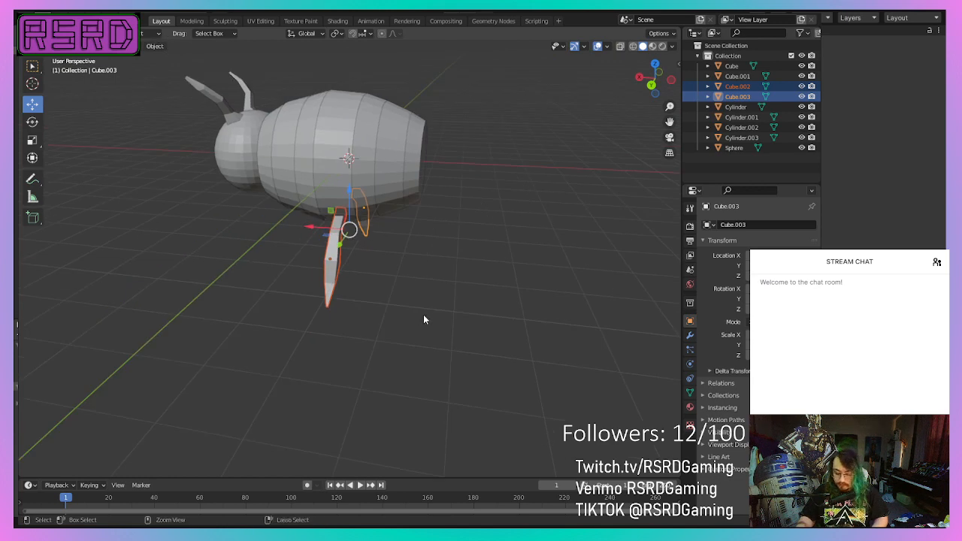
{"action": "right_click", "coordinate": [422, 319]}
{"action": "left_click", "coordinate": [423, 315]}
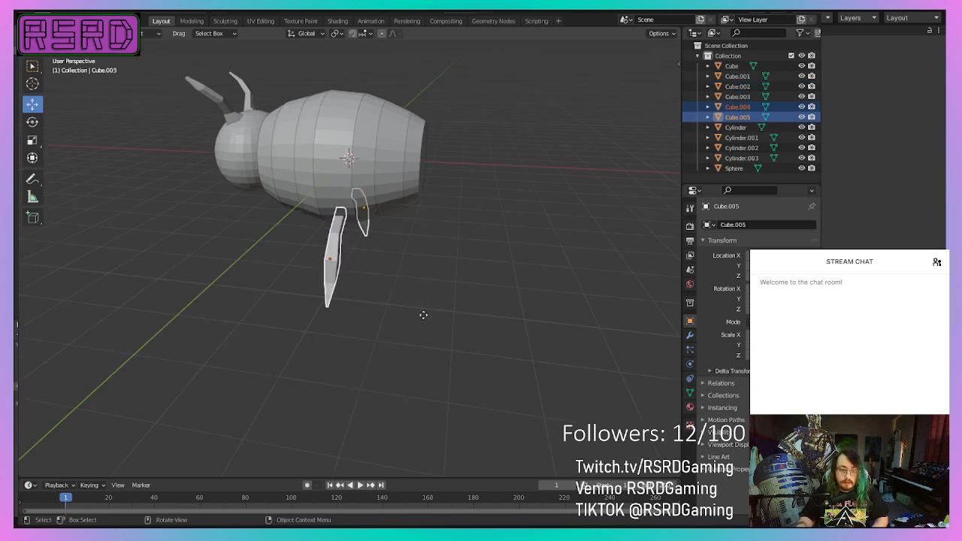
{"action": "left_click", "coordinate": [464, 300]}
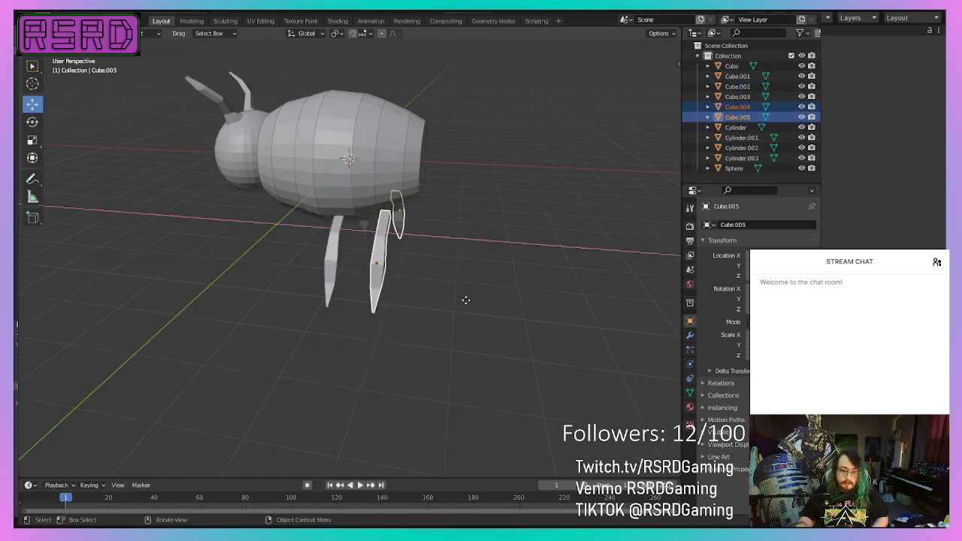
{"action": "key", "text": "g"}
{"action": "left_click", "coordinate": [382, 295]}
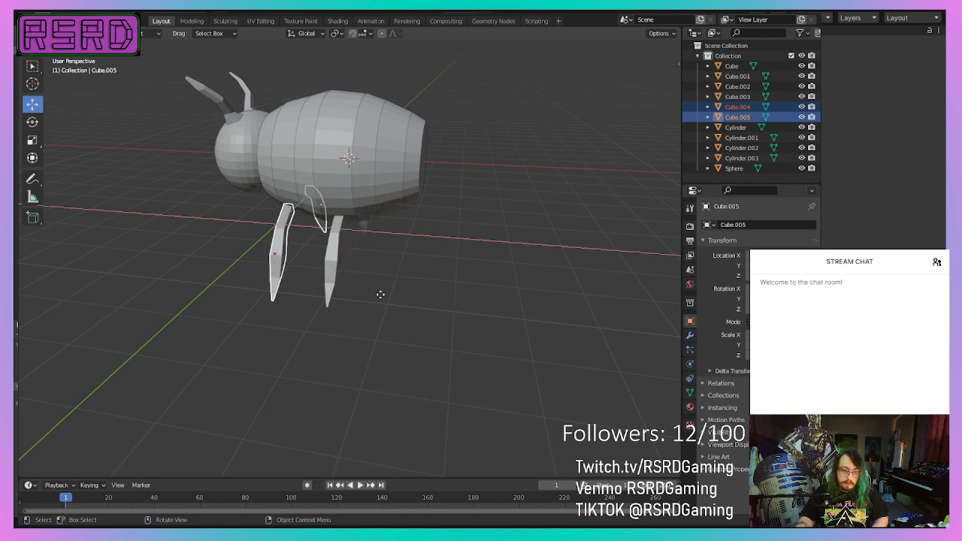
{"action": "left_click", "coordinate": [378, 288]}
{"action": "middle_click_drag", "start_coordinate": [377, 288], "coordinate": [208, 264]}
{"action": "scroll", "coordinate": [208, 264], "scroll_direction": "up", "scroll_amount": 2}
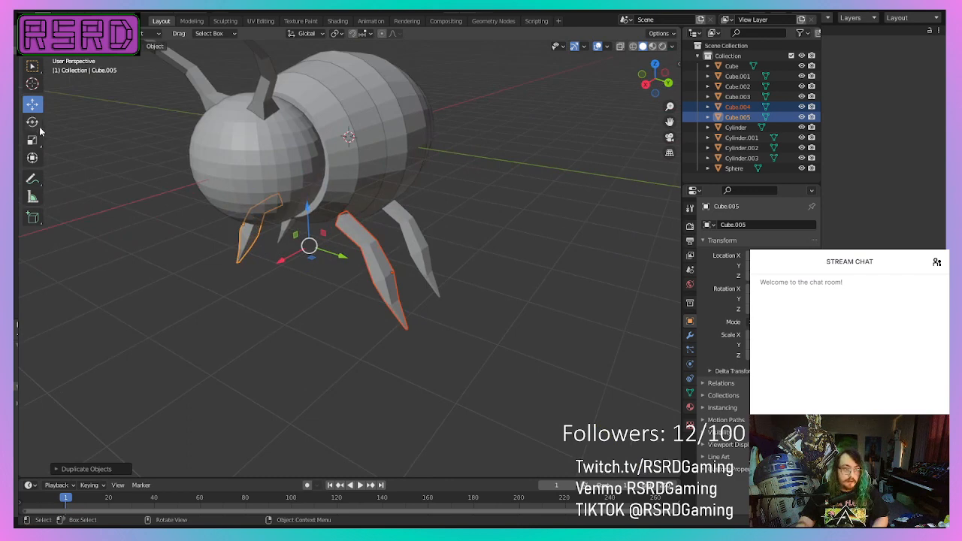
{"action": "left_click", "coordinate": [32, 122]}
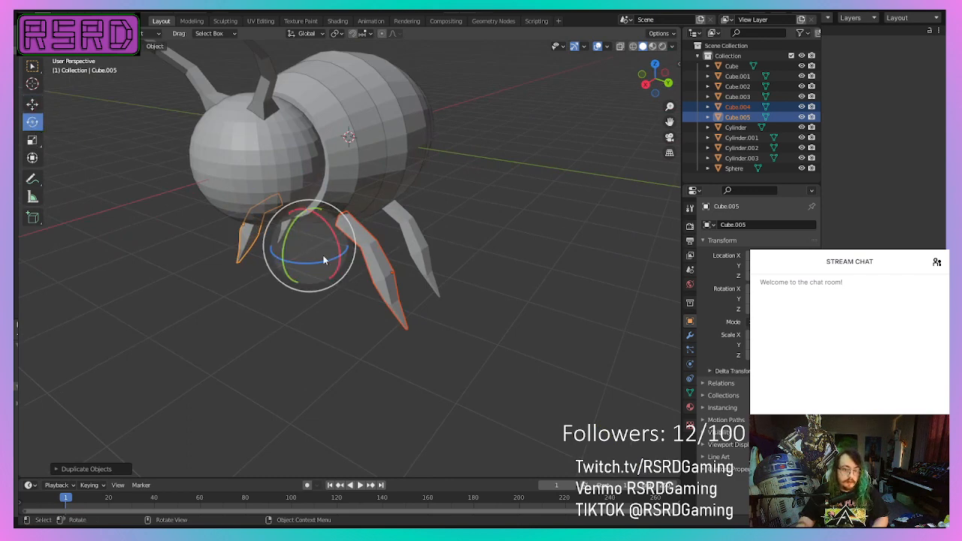
{"action": "left_click_drag", "start_coordinate": [335, 259], "coordinate": [303, 224]}
{"action": "right_click", "coordinate": [320, 263]}
{"action": "right_click", "coordinate": [305, 221]}
- Scale the front pair of legs down slightly along X so they are narrower than the middle pair
{"action": "middle_click_drag", "start_coordinate": [251, 304], "coordinate": [180, 301]}
{"action": "scroll", "coordinate": [73, 171], "scroll_direction": "up", "scroll_amount": 1}
{"action": "left_click", "coordinate": [32, 142]}
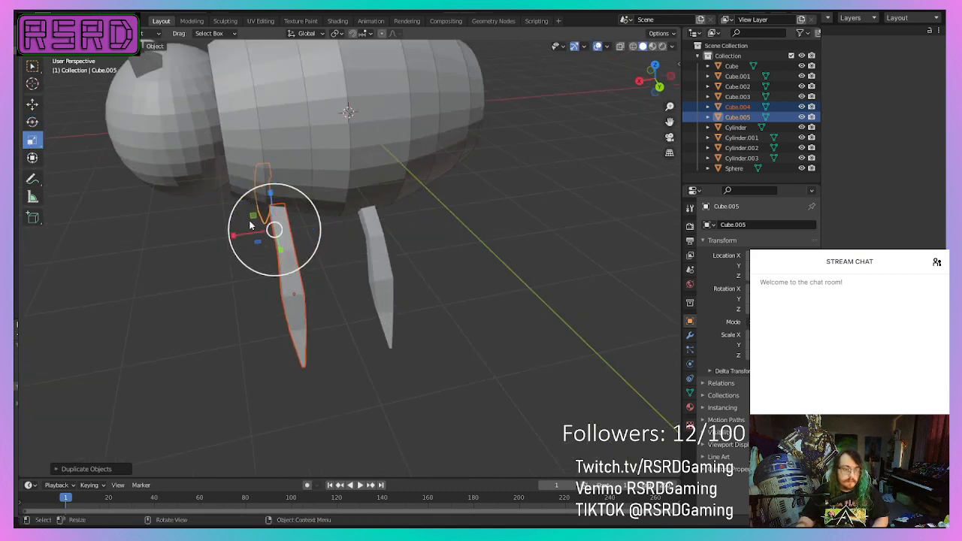
{"action": "left_click_drag", "start_coordinate": [234, 237], "coordinate": [251, 232]}
{"action": "middle_click_drag", "start_coordinate": [285, 272], "coordinate": [397, 243]}
{"action": "left_click_drag", "start_coordinate": [391, 243], "coordinate": [381, 243]}
{"action": "middle_click_drag", "start_coordinate": [381, 243], "coordinate": [293, 299]}
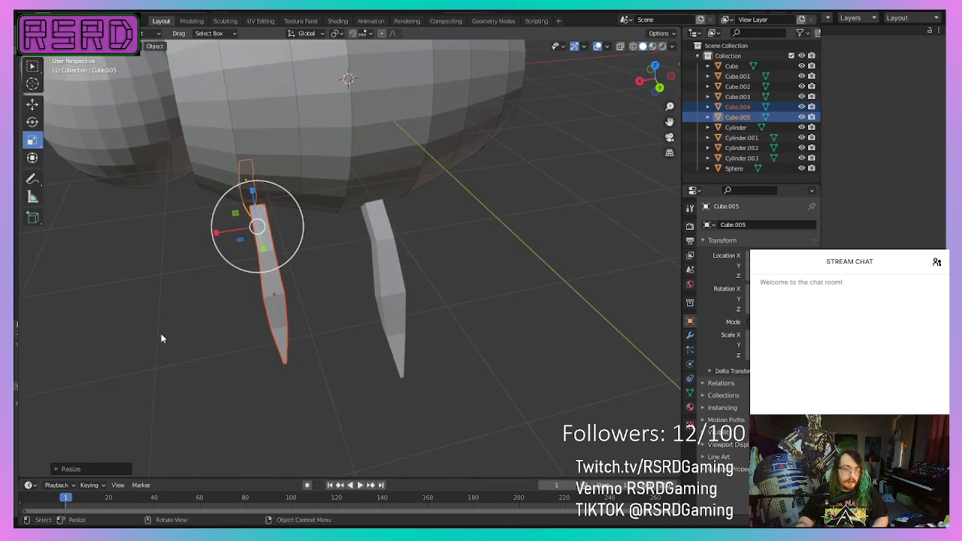
{"action": "scroll", "coordinate": [165, 338], "scroll_direction": "down", "scroll_amount": 4}
- Adjust the front pair's position along X beneath the body just behind the head, and deselect it
{"action": "left_click", "coordinate": [33, 107]}
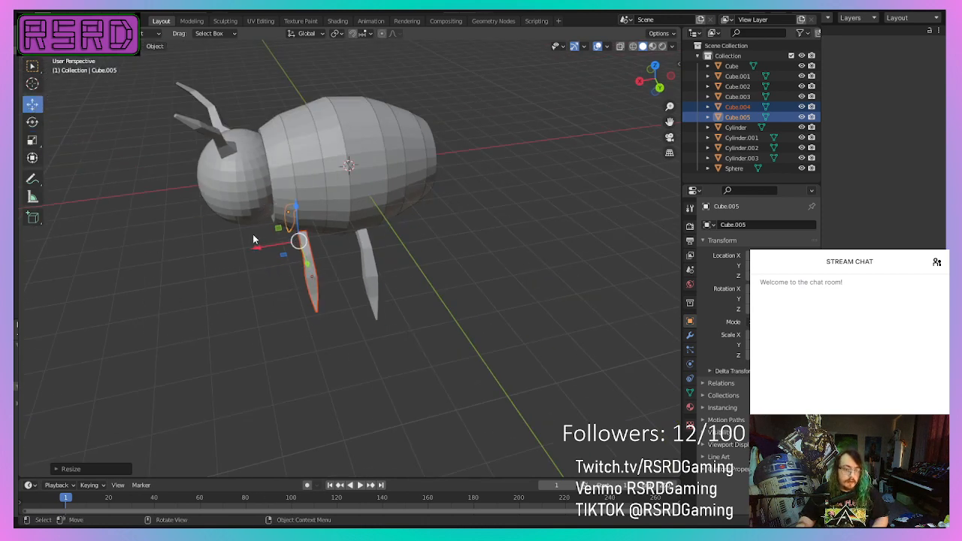
{"action": "left_click_drag", "start_coordinate": [262, 251], "coordinate": [268, 249]}
{"action": "middle_click_drag", "start_coordinate": [268, 250], "coordinate": [231, 286]}
{"action": "left_click_drag", "start_coordinate": [261, 240], "coordinate": [251, 245]}
{"action": "left_click", "coordinate": [263, 355]}
{"action": "middle_click_drag", "start_coordinate": [269, 354], "coordinate": [203, 298]}
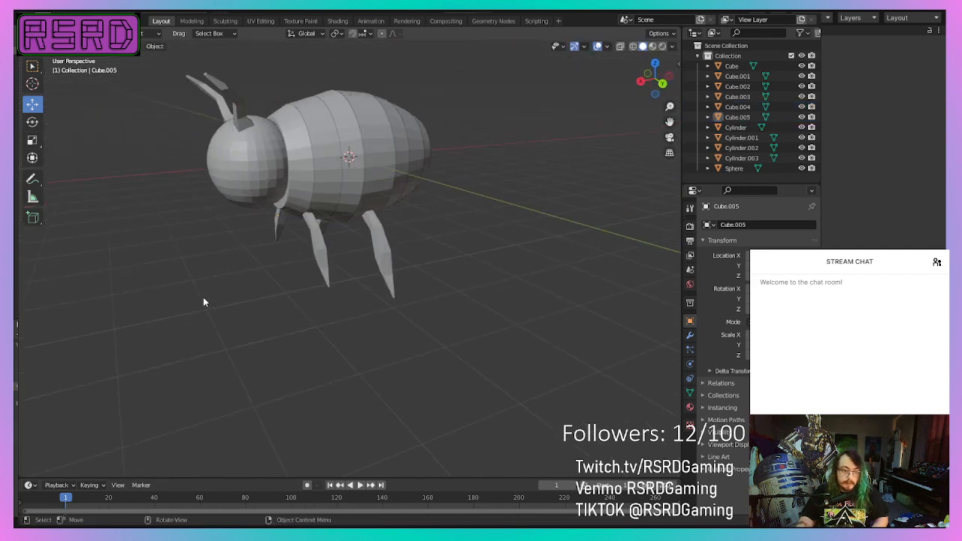
- Rotate one front leg about the Z axis so that it angles toward the head
{"action": "left_click", "coordinate": [318, 247]}
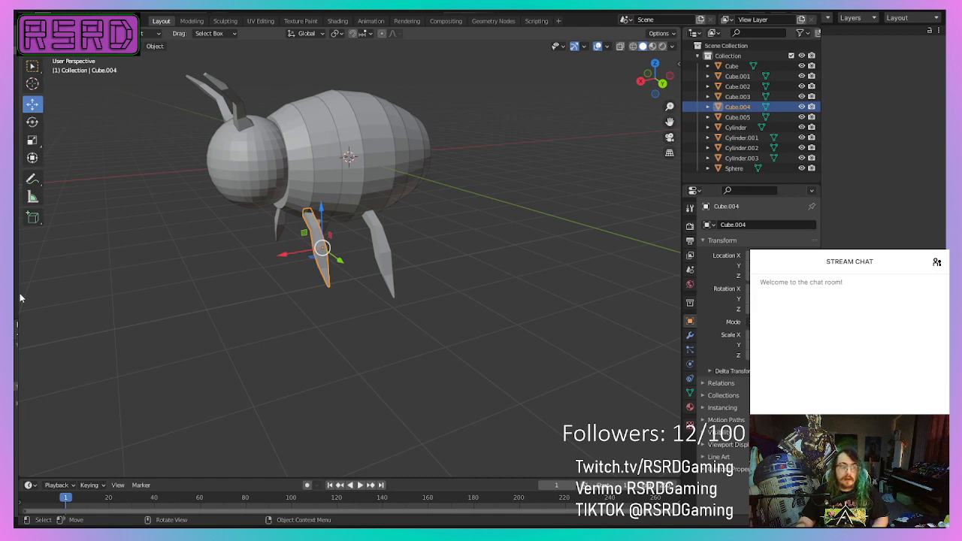
{"action": "left_click", "coordinate": [33, 122]}
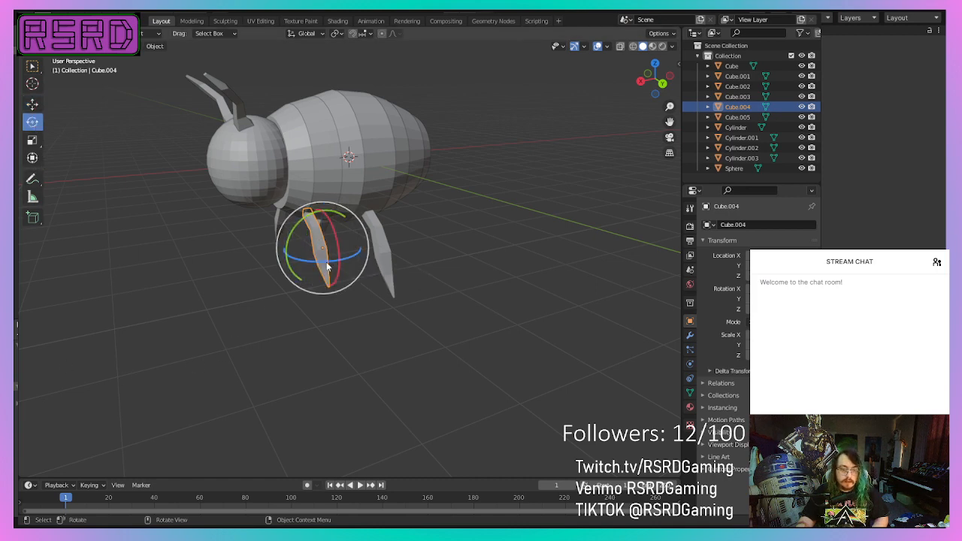
{"action": "mouse_move", "coordinate": [325, 263]}
{"action": "left_mouse_down"}
{"action": "mouse_move", "coordinate": [309, 260]}
{"action": "mouse_move", "coordinate": [316, 265]}
{"action": "left_mouse_up"}
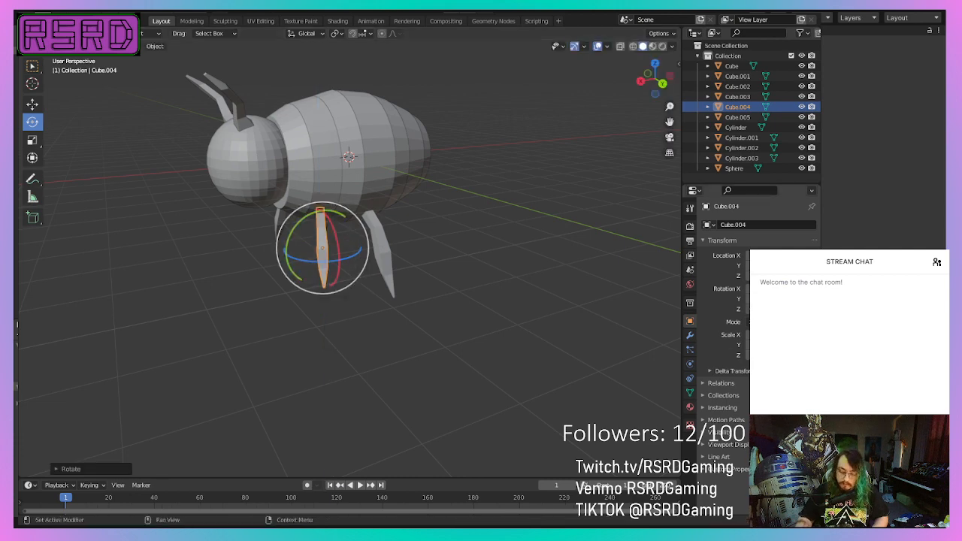
- Move the rotated front leg slightly forward along X and up along Z to meet the body's underside
{"action": "middle_click_drag", "start_coordinate": [180, 346], "coordinate": [77, 301]}
{"action": "scroll", "coordinate": [76, 300], "scroll_direction": "up", "scroll_amount": 2}
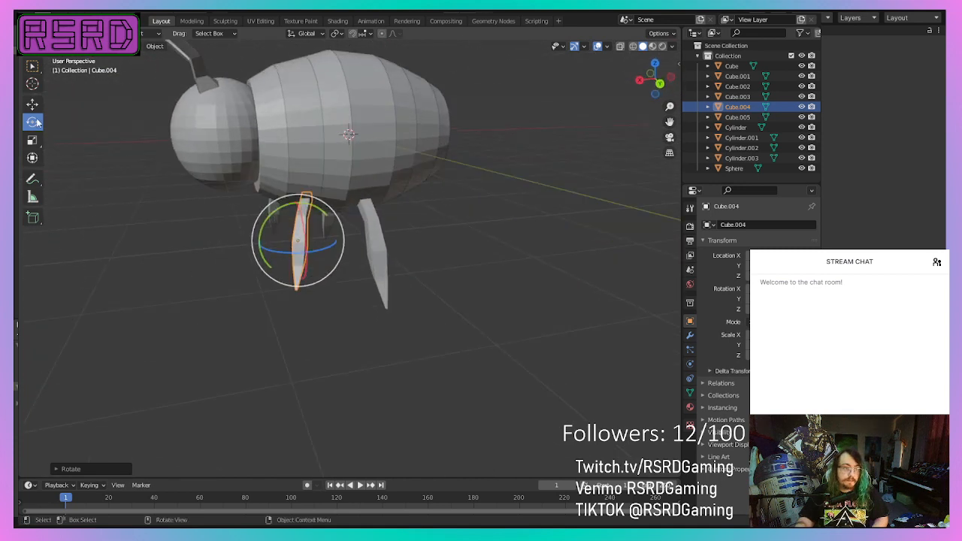
{"action": "left_click", "coordinate": [33, 104]}
{"action": "left_click_drag", "start_coordinate": [254, 248], "coordinate": [248, 249]}
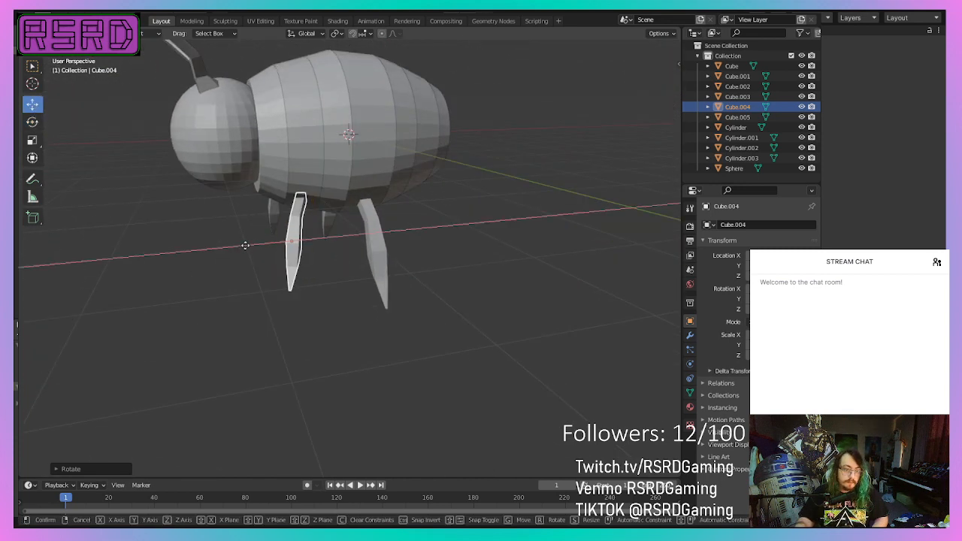
{"action": "left_click_drag", "start_coordinate": [291, 207], "coordinate": [291, 203]}
{"action": "middle_click_drag", "start_coordinate": [221, 350], "coordinate": [240, 368]}
- Delete the unrotated front leg on the opposite side of the body
{"action": "left_click", "coordinate": [305, 364]}
{"action": "left_click", "coordinate": [251, 227]}
{"action": "key", "text": "Delete"}
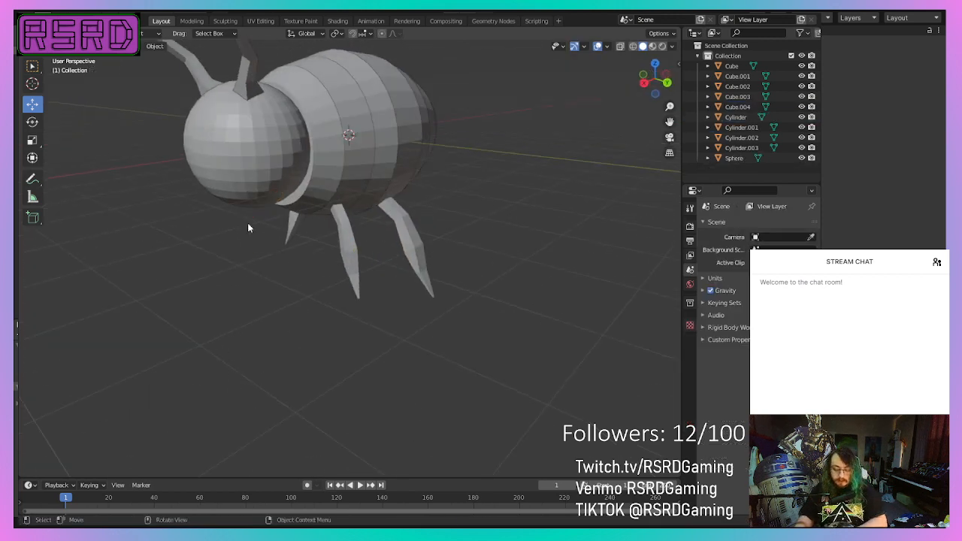
- Duplicate the rotated front leg and place the copy close to the original
{"action": "middle_click_drag", "start_coordinate": [320, 293], "coordinate": [264, 290]}
{"action": "scroll", "coordinate": [264, 290], "scroll_direction": "up", "scroll_amount": 2}
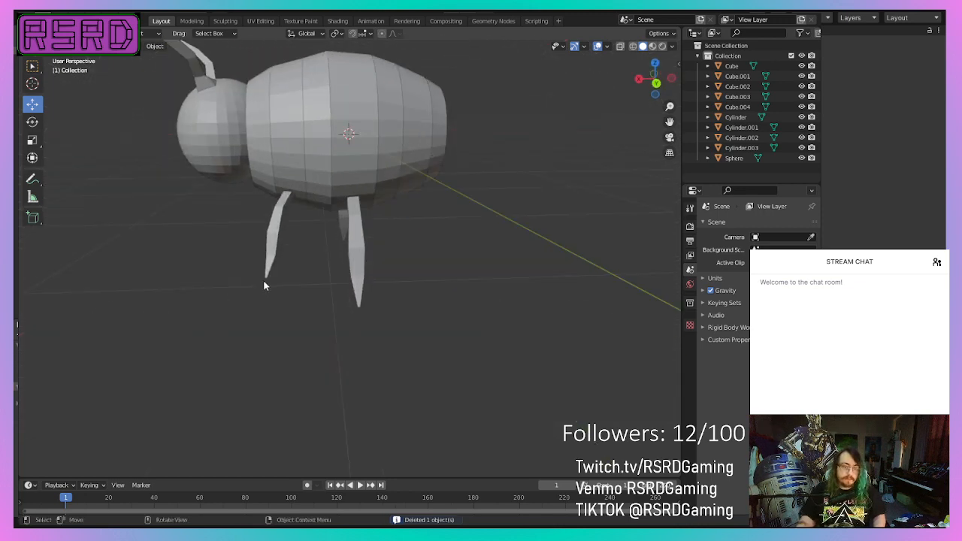
{"action": "left_click", "coordinate": [278, 233]}
{"action": "right_click", "coordinate": [278, 233]}
{"action": "left_click", "coordinate": [278, 230]}
{"action": "left_click", "coordinate": [187, 248]}
- Undo the copy's X location change and change its Y location to place it on the opposite side of the body
{"action": "middle_click_drag", "start_coordinate": [181, 251], "coordinate": [284, 245]}
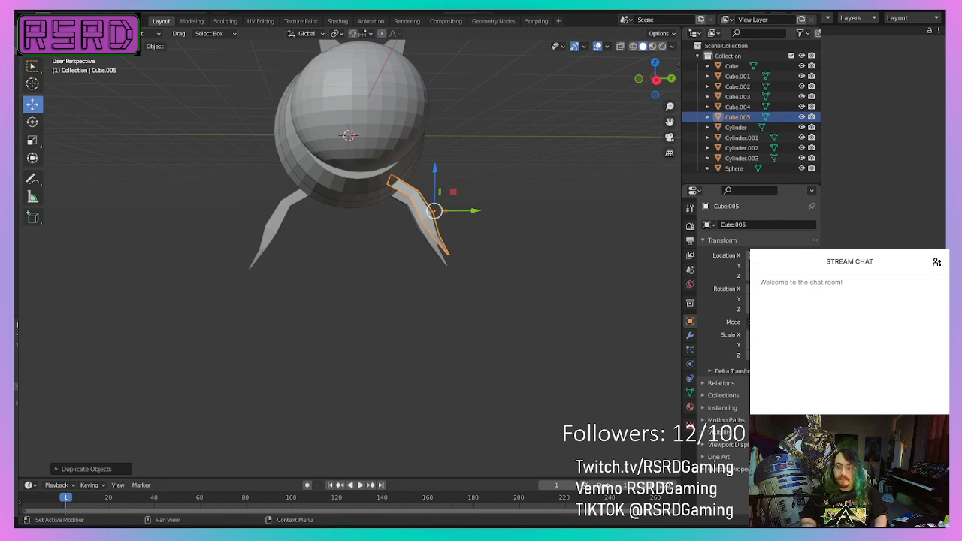
{"action": "left_click_drag", "start_coordinate": [774, 255], "coordinate": [751, 256]}
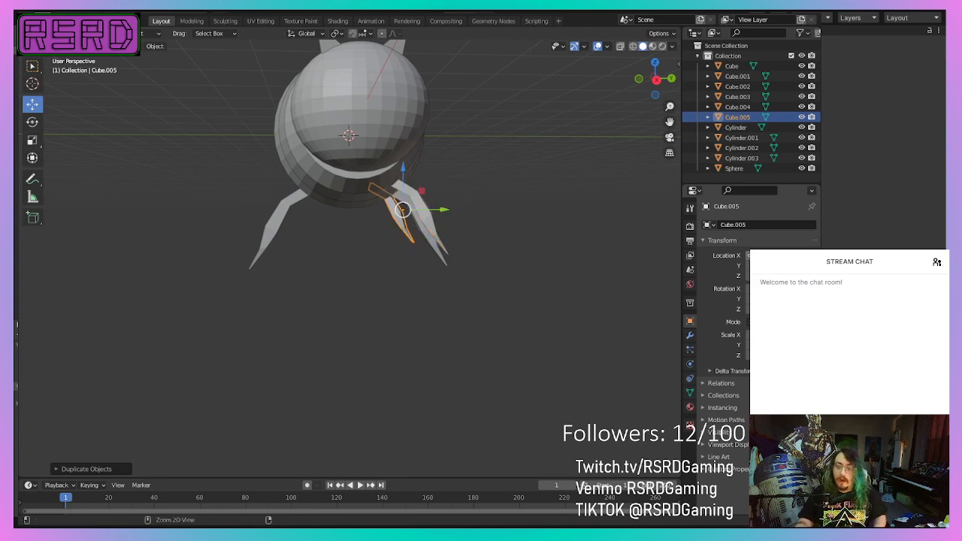
{"action": "key", "text": "ctrl+z"}
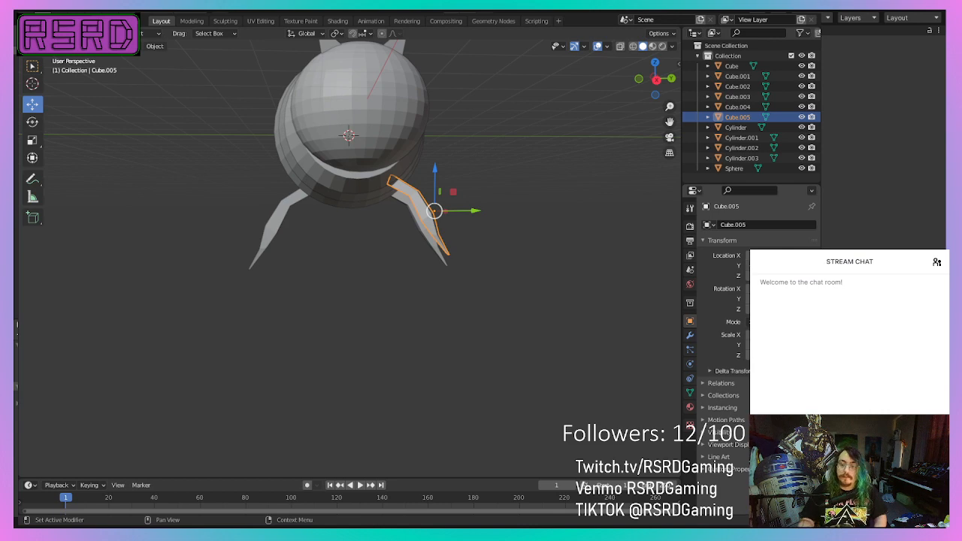
{"action": "key", "text": "ctrl+shift+z"}
- Mirror the copied front leg along global Y so it splays opposite to the original
{"action": "right_click", "coordinate": [525, 327]}
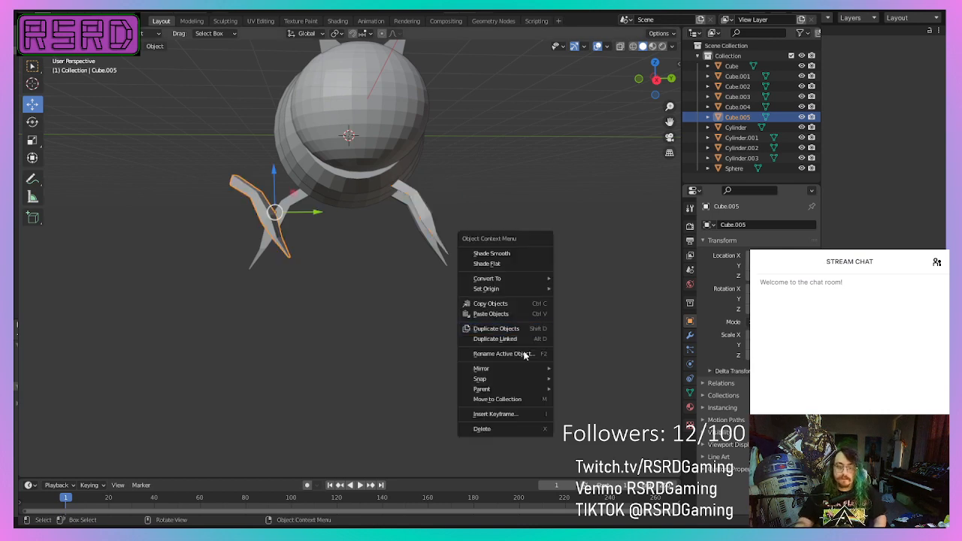
{"action": "mouse_move", "coordinate": [516, 368]}
{"action": "left_click", "coordinate": [589, 401]}
{"action": "mouse_move", "coordinate": [318, 381]}
{"action": "middle_mouse_down"}
{"action": "mouse_move", "coordinate": [413, 402]}
{"action": "mouse_move", "coordinate": [371, 376]}
{"action": "mouse_move", "coordinate": [133, 358]}
{"action": "mouse_move", "coordinate": [96, 407]}
{"action": "mouse_move", "coordinate": [253, 392]}
{"action": "mouse_move", "coordinate": [267, 401]}
{"action": "mouse_move", "coordinate": [337, 350]}
{"action": "mouse_move", "coordinate": [341, 363]}
{"action": "mouse_move", "coordinate": [304, 373]}
{"action": "middle_mouse_up"}
{"action": "left_click", "coordinate": [368, 385]}
{"action": "scroll", "coordinate": [304, 372], "scroll_direction": "up", "scroll_amount": 3}
{"action": "middle_click_drag", "start_coordinate": [256, 354], "coordinate": [189, 311]}
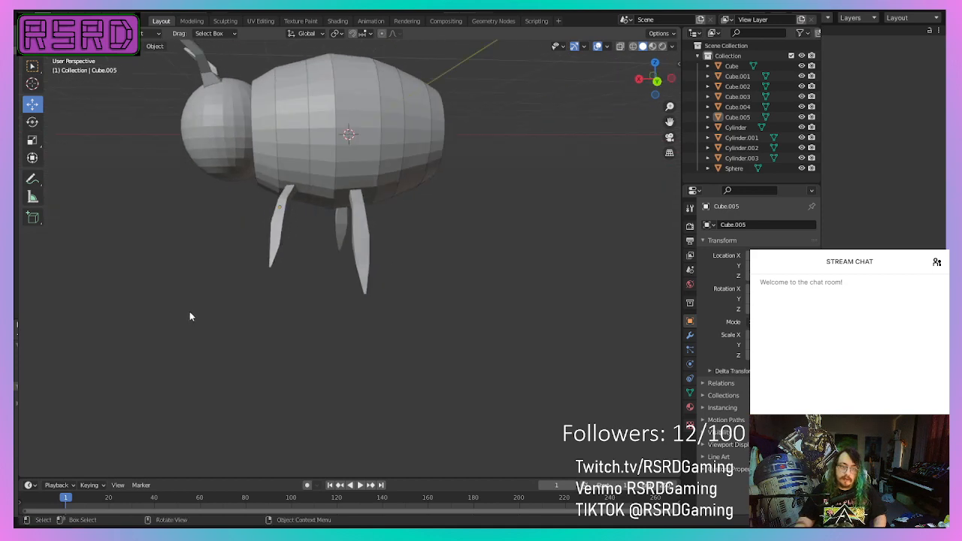
- Select both front legs, duplicate them, and move the copies along X to the rear of the body
{"action": "scroll", "coordinate": [226, 223], "scroll_direction": "up", "scroll_amount": 1}
{"action": "left_click_drag", "start_coordinate": [218, 203], "coordinate": [281, 266]}
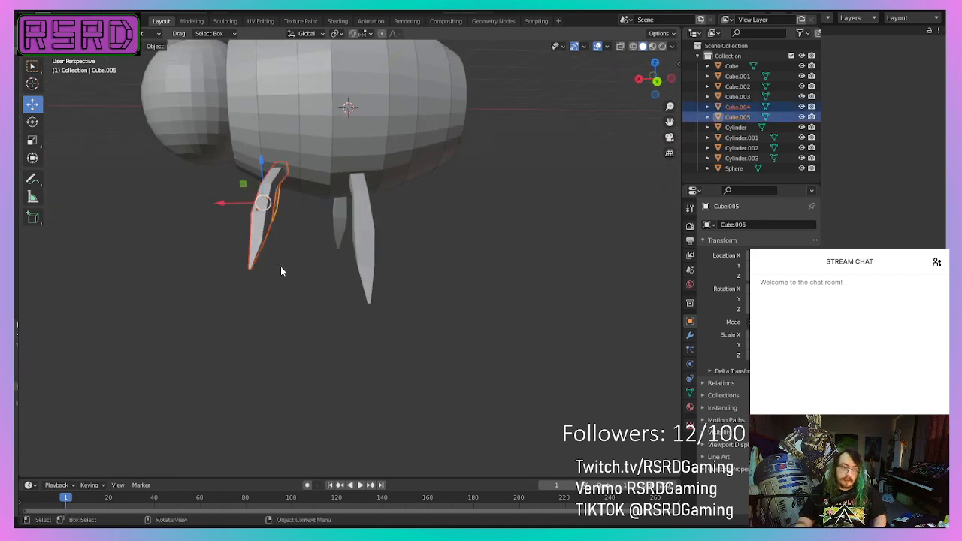
{"action": "right_click", "coordinate": [270, 256]}
{"action": "mouse_move", "coordinate": [270, 257]}
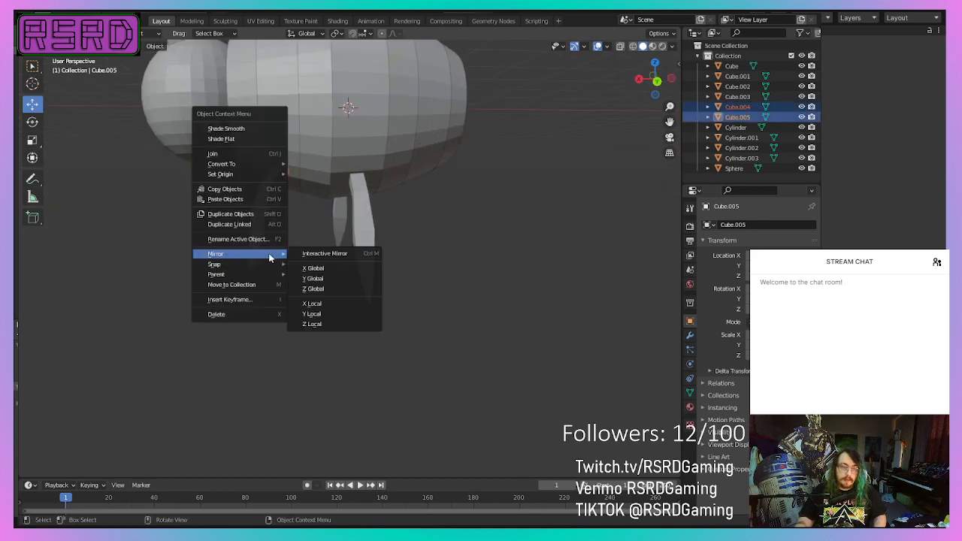
{"action": "left_click", "coordinate": [254, 215]}
{"action": "key", "text": "x"}
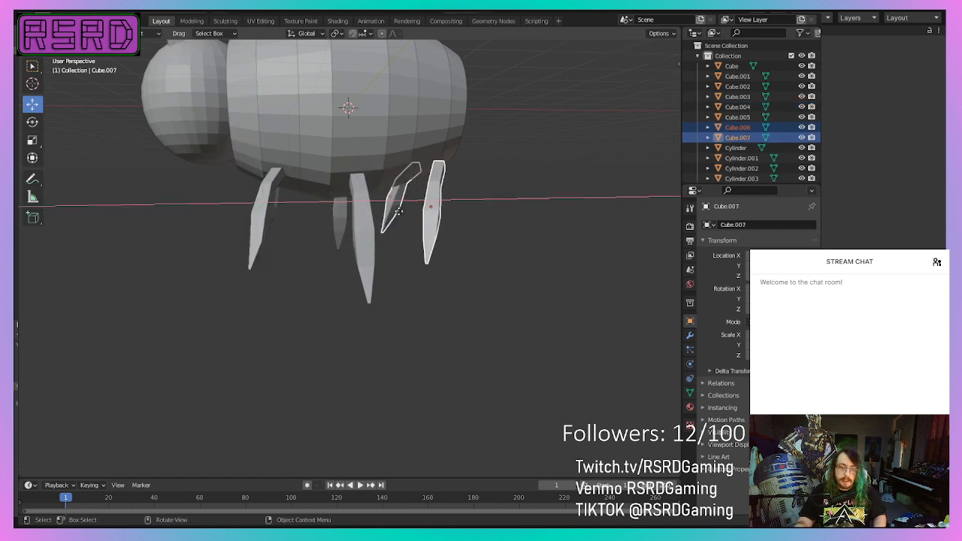
{"action": "left_click", "coordinate": [396, 209]}
- Adjust the rear pair's position along X and raise it slightly so the upper ends meet the body's rear underside
{"action": "middle_click_drag", "start_coordinate": [396, 209], "coordinate": [354, 242]}
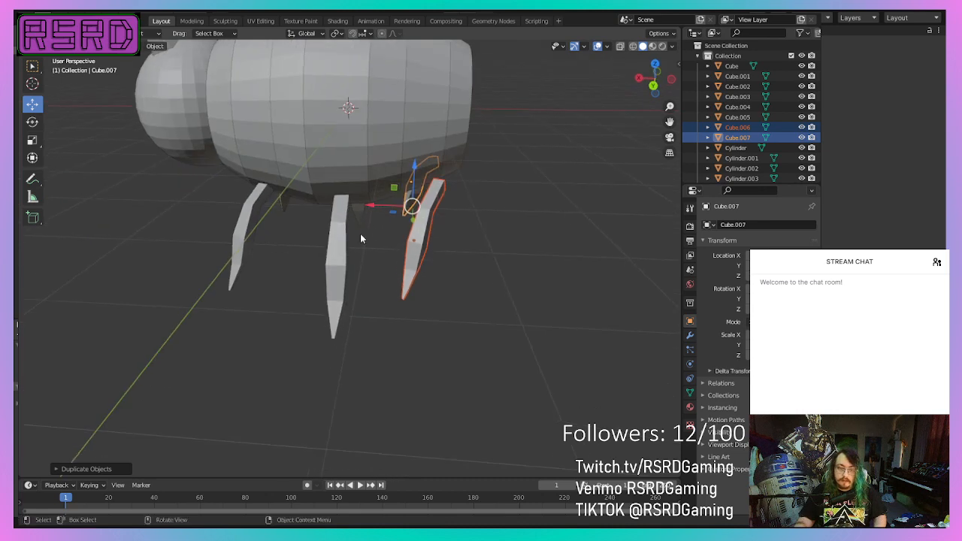
{"action": "left_click_drag", "start_coordinate": [366, 209], "coordinate": [379, 208]}
{"action": "left_click", "coordinate": [382, 209]}
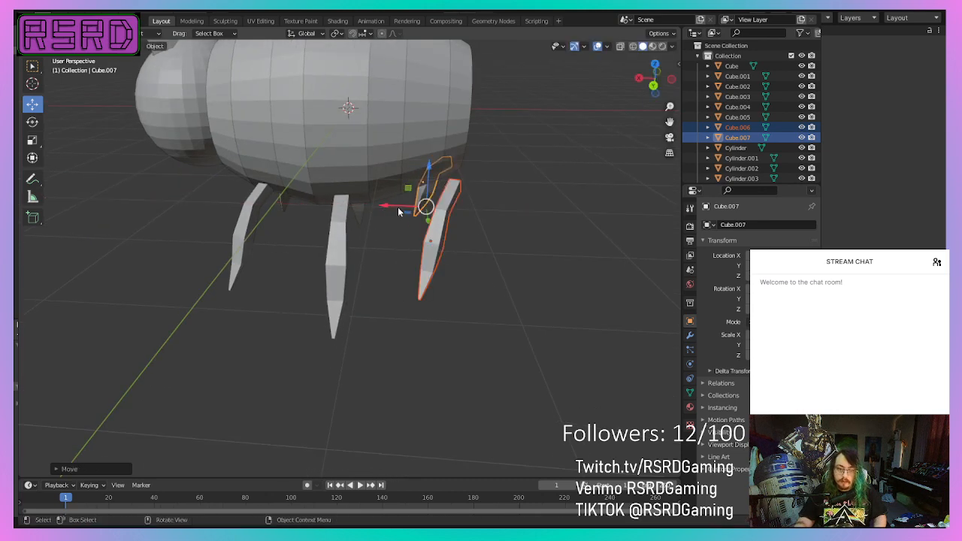
{"action": "middle_click_drag", "start_coordinate": [390, 211], "coordinate": [347, 202]}
{"action": "left_click_drag", "start_coordinate": [363, 188], "coordinate": [350, 201]}
{"action": "middle_click_drag", "start_coordinate": [333, 244], "coordinate": [507, 300]}
- Try to mirror the rear pair of legs along global Z
{"action": "right_click", "coordinate": [507, 300]}
{"action": "mouse_move", "coordinate": [498, 339]}
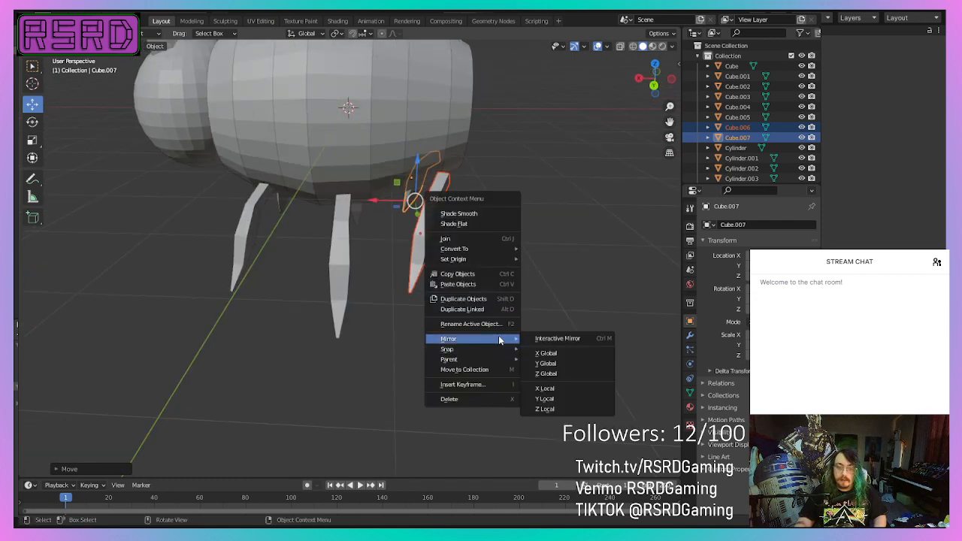
{"action": "left_click", "coordinate": [591, 373]}
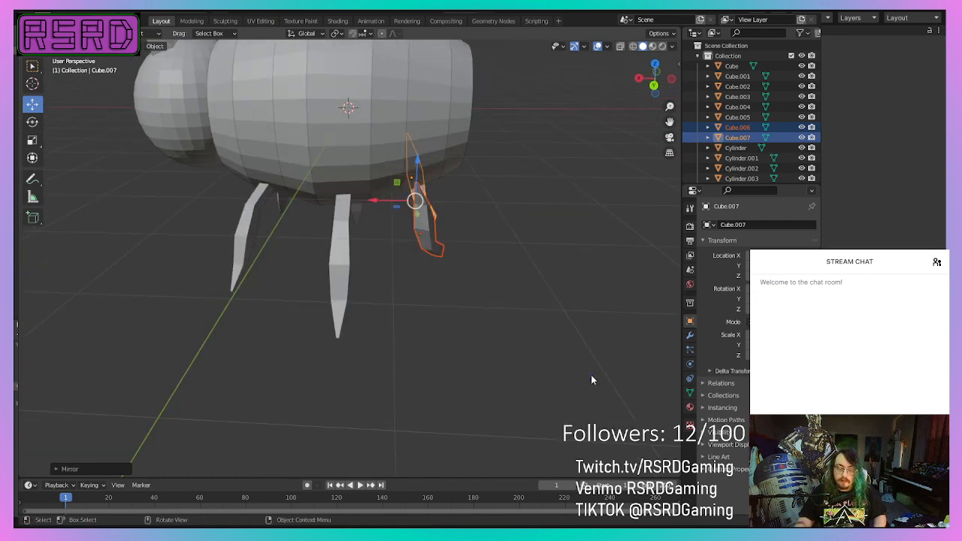
{"action": "key", "text": "ctrl+z"}
- Mirror the rear pair of legs along global X so they bend toward the rear
{"action": "right_click", "coordinate": [574, 365]}
{"action": "mouse_move", "coordinate": [574, 365]}
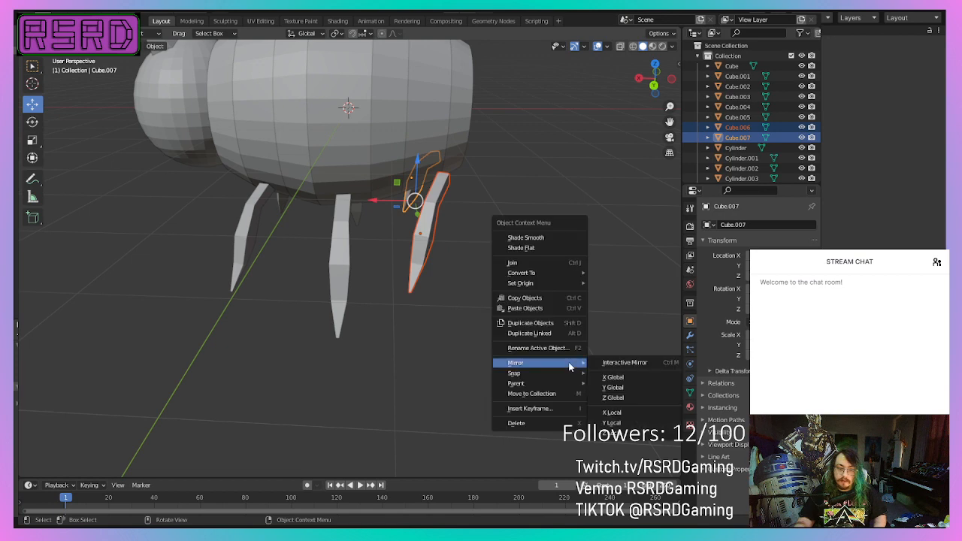
{"action": "left_click", "coordinate": [607, 377]}
{"action": "middle_click_drag", "start_coordinate": [601, 374], "coordinate": [474, 367]}
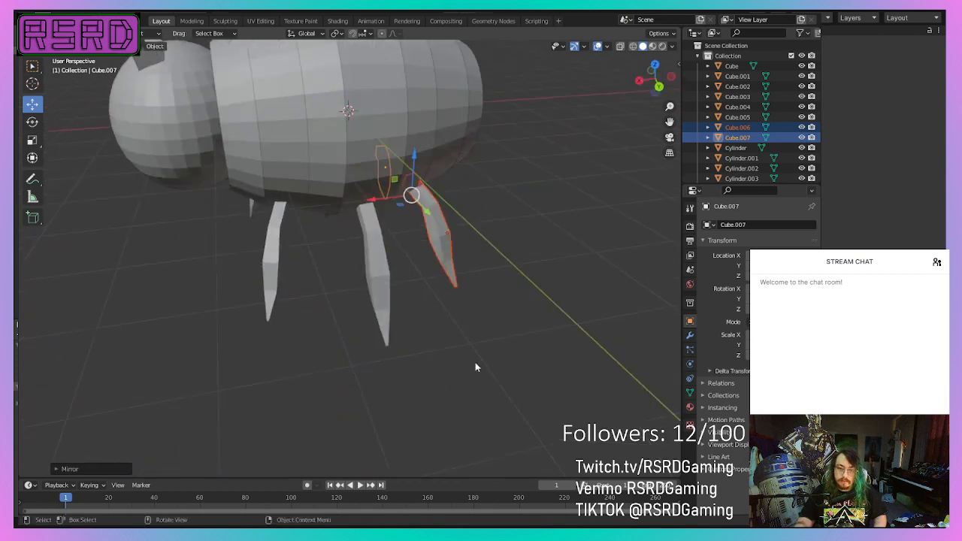
- Shift the mirrored rear legs along X until their upper ends meet the body's rear underside, and deselect them
{"action": "left_click_drag", "start_coordinate": [371, 200], "coordinate": [400, 195]}
{"action": "middle_click_drag", "start_coordinate": [399, 195], "coordinate": [414, 172]}
{"action": "left_click_drag", "start_coordinate": [425, 189], "coordinate": [413, 193]}
{"action": "middle_click_drag", "start_coordinate": [366, 199], "coordinate": [128, 208]}
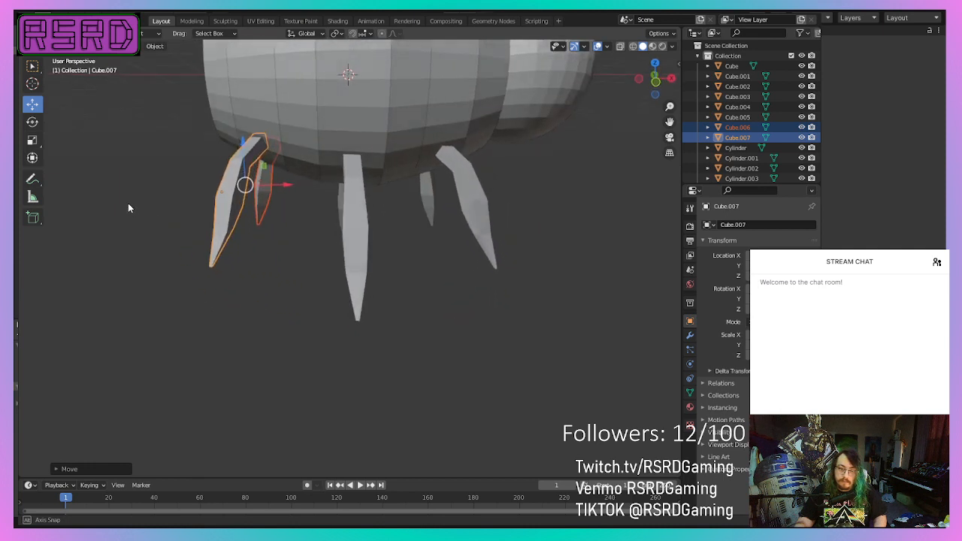
{"action": "scroll", "coordinate": [301, 316], "scroll_direction": "down", "scroll_amount": 3}
{"action": "left_click", "coordinate": [445, 362]}
- Add a torus and move it along X to the flat rear end of the barrel body
{"action": "scroll", "coordinate": [429, 376], "scroll_direction": "down", "scroll_amount": 2}
{"action": "middle_click_drag", "start_coordinate": [429, 380], "coordinate": [137, 369]}
{"action": "scroll", "coordinate": [221, 348], "scroll_direction": "down", "scroll_amount": 3}
{"action": "middle_click_drag", "start_coordinate": [221, 348], "coordinate": [125, 133]}
{"action": "left_click", "coordinate": [140, 47]}
{"action": "mouse_move", "coordinate": [151, 58]}
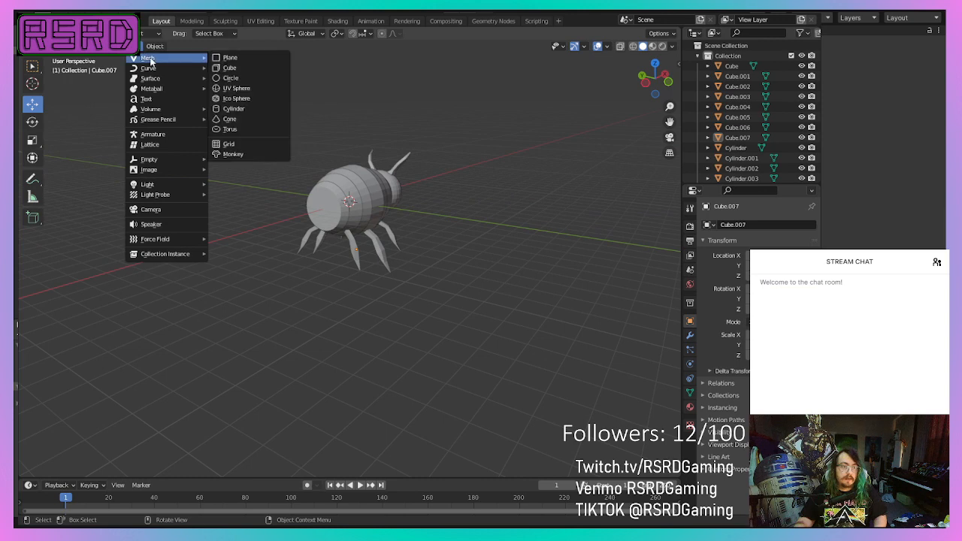
{"action": "left_click", "coordinate": [259, 131]}
{"action": "middle_click_drag", "start_coordinate": [357, 181], "coordinate": [363, 33]}
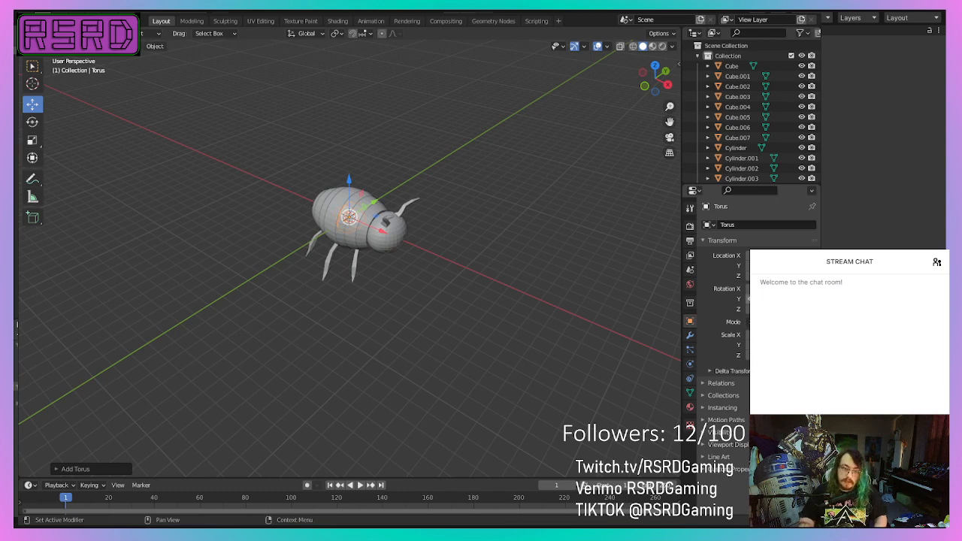
{"action": "middle_click_drag", "start_coordinate": [369, 246], "coordinate": [429, 244]}
{"action": "scroll", "coordinate": [430, 244], "scroll_direction": "up", "scroll_amount": 3}
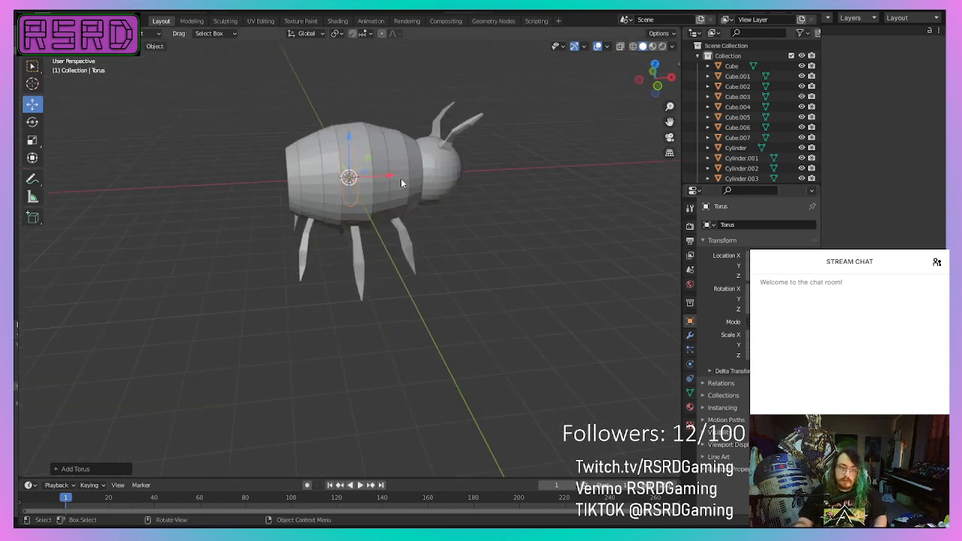
{"action": "left_click_drag", "start_coordinate": [391, 181], "coordinate": [326, 181]}
- Scale the torus slightly so it forms a rim around the body's rear end, and deselect it
{"action": "middle_click_drag", "start_coordinate": [223, 251], "coordinate": [290, 264]}
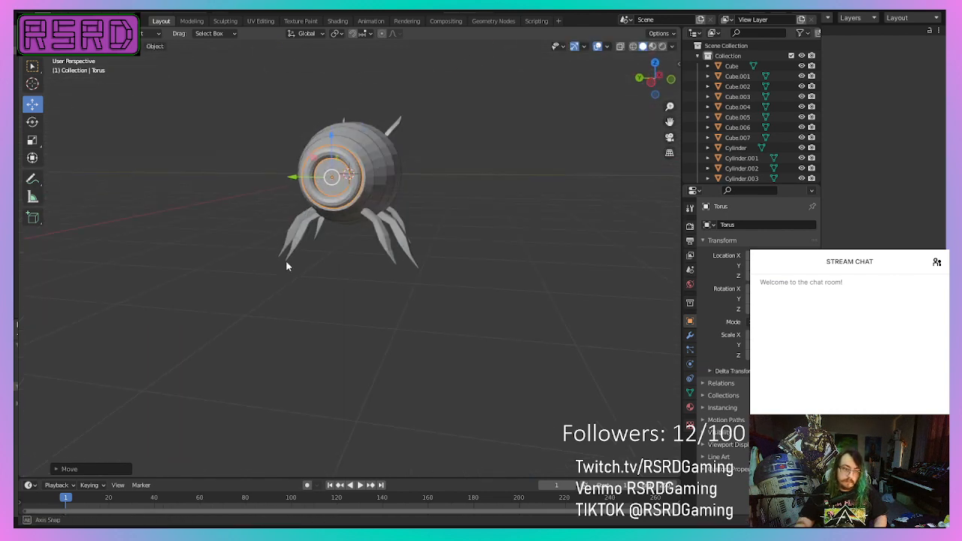
{"action": "left_click", "coordinate": [32, 139]}
{"action": "left_click_drag", "start_coordinate": [364, 155], "coordinate": [369, 154]}
{"action": "middle_click_drag", "start_coordinate": [288, 196], "coordinate": [195, 226]}
{"action": "scroll", "coordinate": [179, 257], "scroll_direction": "up", "scroll_amount": 1}
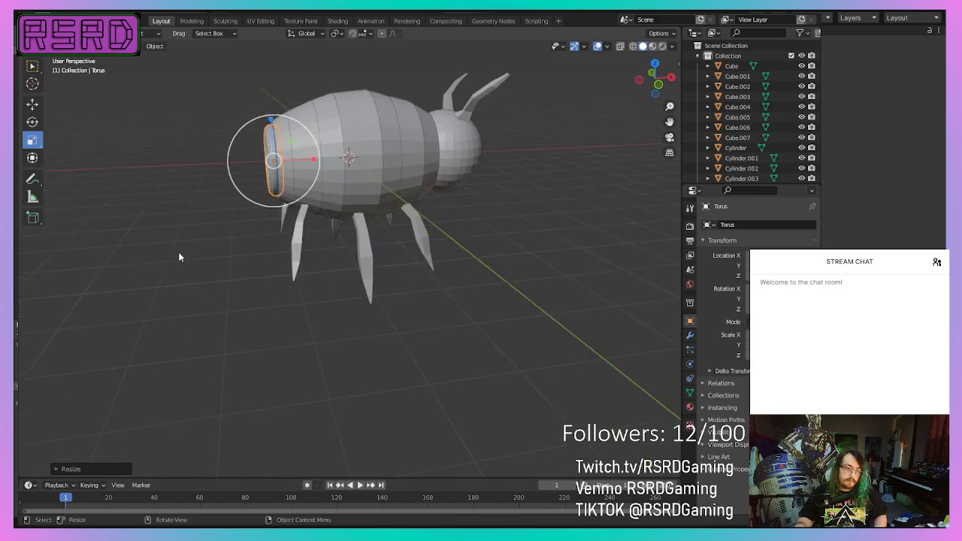
{"action": "left_click", "coordinate": [170, 234]}
{"action": "left_click", "coordinate": [274, 138]}
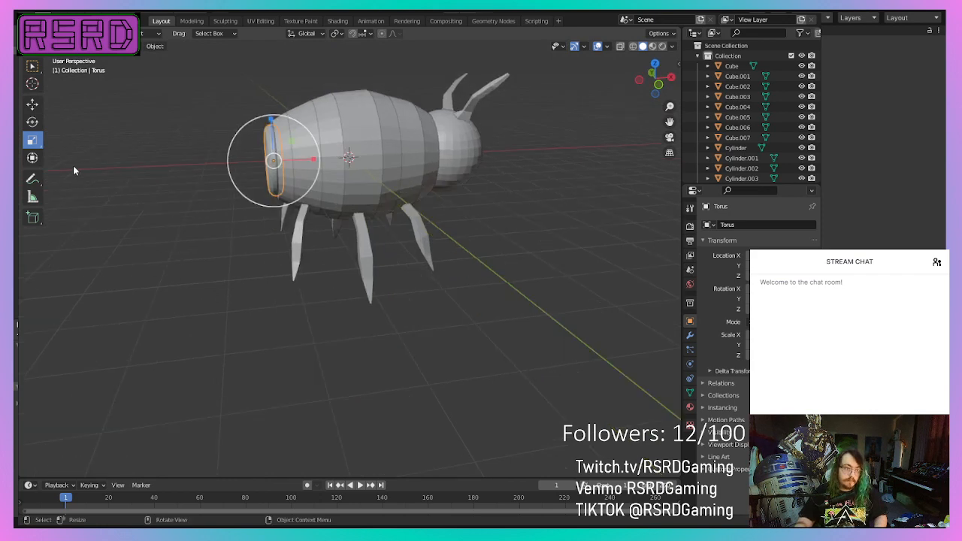
{"action": "left_click", "coordinate": [167, 133]}
- Add a cone and move it along X so it points out of the torus at the body's rear
{"action": "left_click", "coordinate": [145, 45]}
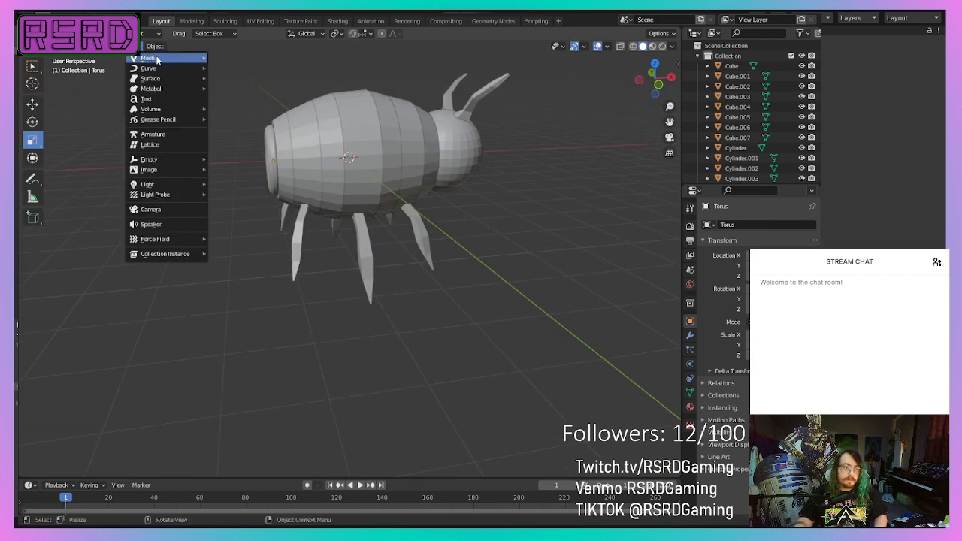
{"action": "mouse_move", "coordinate": [150, 57]}
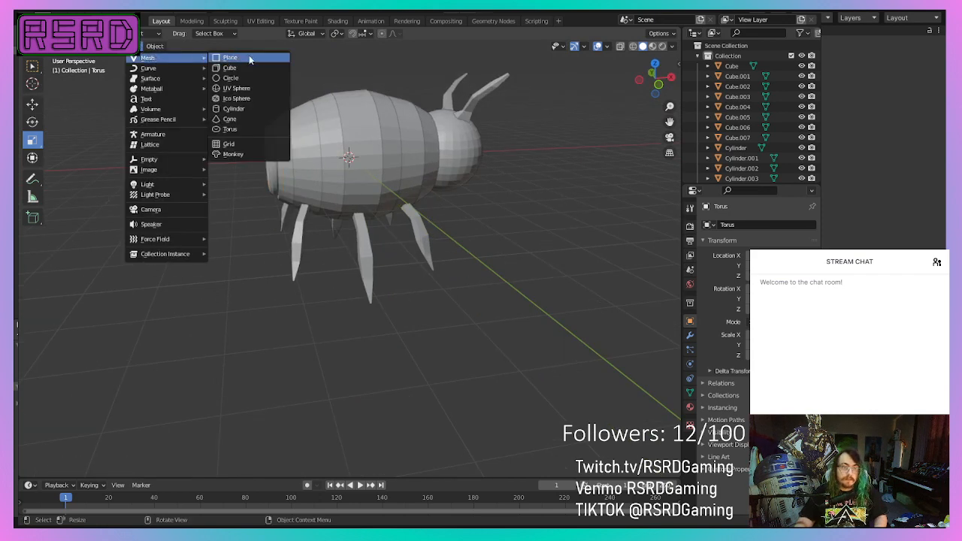
{"action": "left_click", "coordinate": [258, 119]}
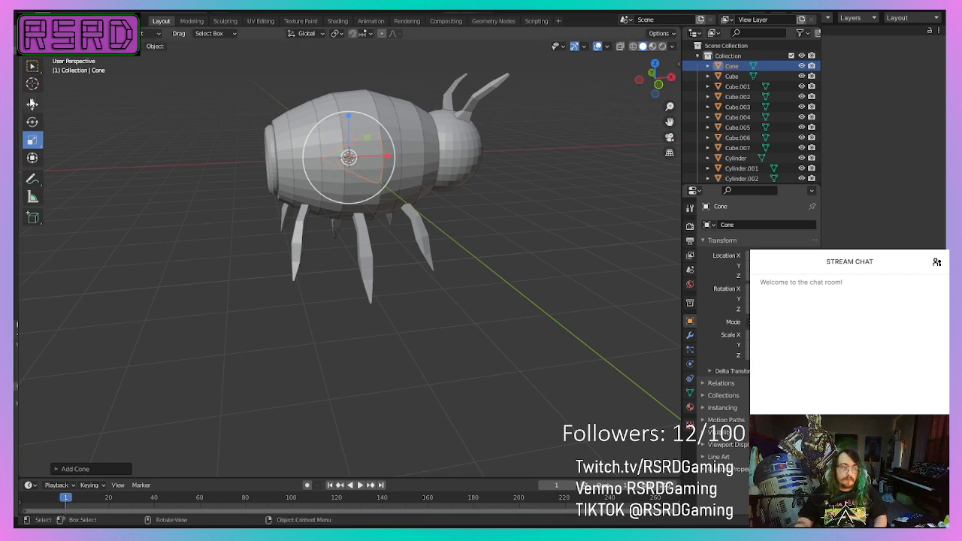
{"action": "left_click", "coordinate": [31, 100]}
{"action": "left_click_drag", "start_coordinate": [389, 157], "coordinate": [278, 164]}
{"action": "middle_click_drag", "start_coordinate": [191, 280], "coordinate": [394, 266]}
{"action": "scroll", "coordinate": [348, 272], "scroll_direction": "up", "scroll_amount": 3}
{"action": "scroll", "coordinate": [395, 266], "scroll_direction": "down", "scroll_amount": 2}
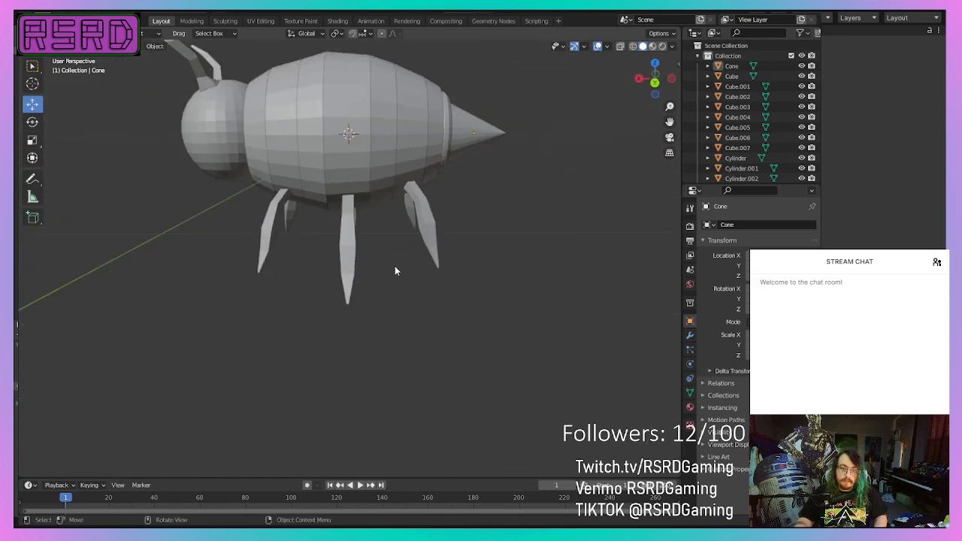
- Try to add a loop cut around the cone in the Modeling workspace
{"action": "left_click", "coordinate": [481, 123]}
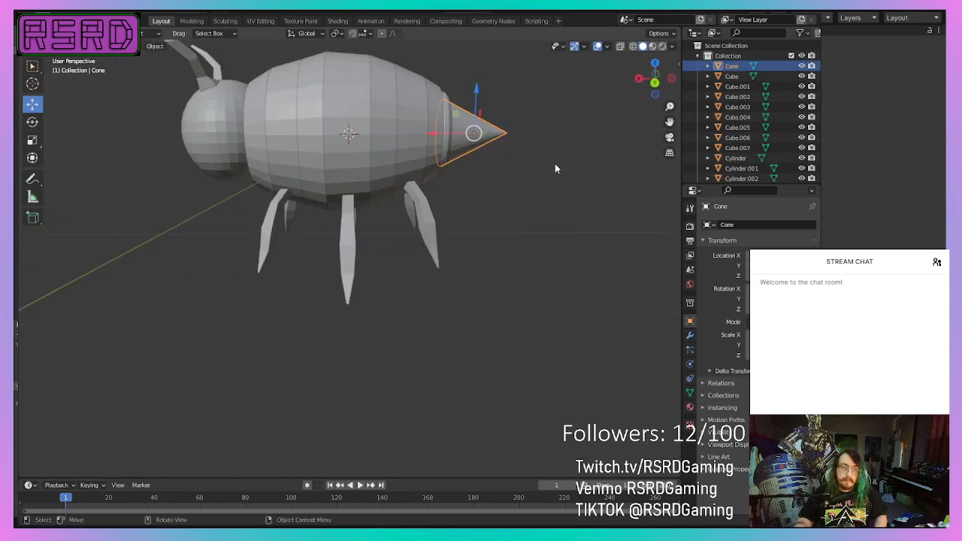
{"action": "left_click", "coordinate": [189, 20]}
{"action": "middle_click_drag", "start_coordinate": [464, 277], "coordinate": [420, 305]}
{"action": "middle_click_drag", "start_coordinate": [366, 330], "coordinate": [438, 318]}
{"action": "key", "text": "ctrl+r"}
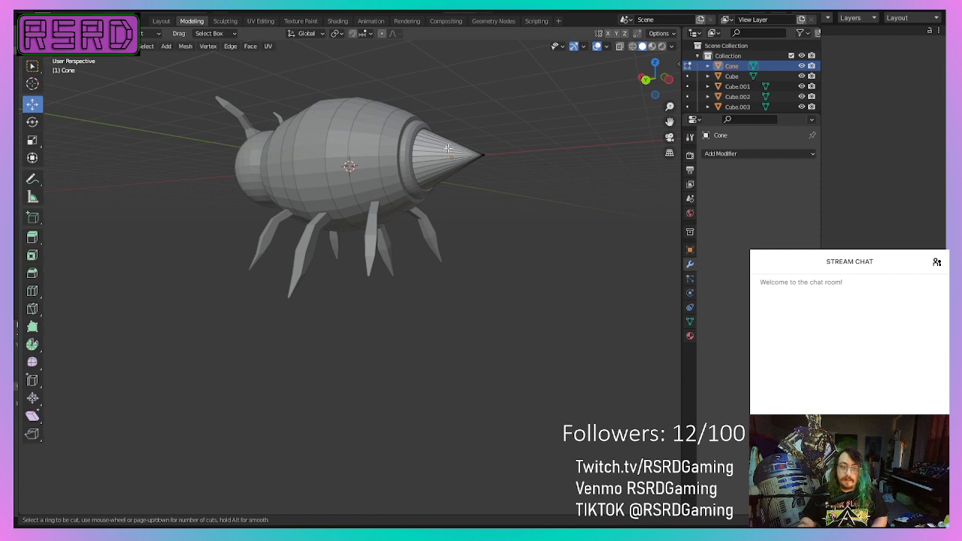
{"action": "scroll", "coordinate": [432, 159], "scroll_direction": "up", "scroll_amount": 2}
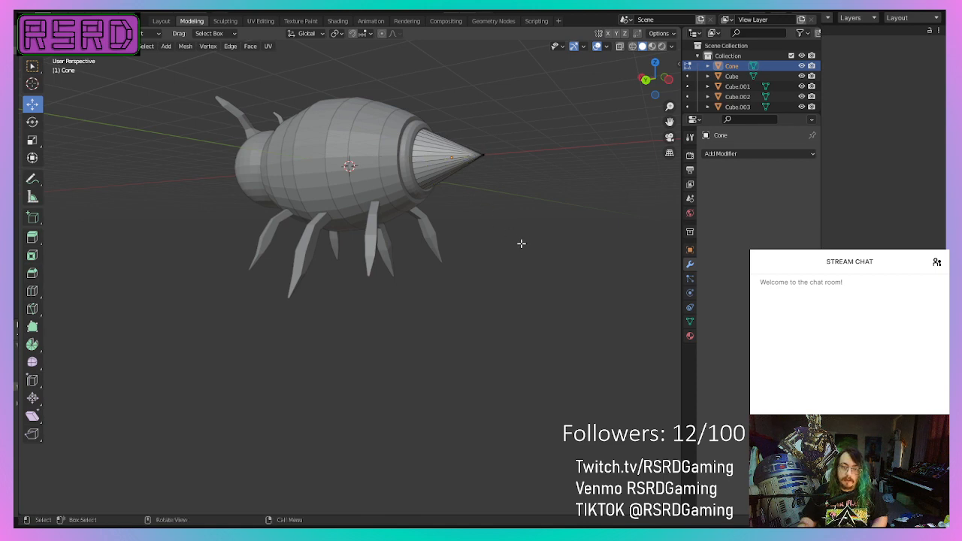
- Try a loop cut with three cuts on the cone in the Layout workspace's Edit Mode, and undo it
{"action": "left_click", "coordinate": [161, 20]}
{"action": "scroll", "coordinate": [488, 170], "scroll_direction": "down", "scroll_amount": 1}
{"action": "scroll", "coordinate": [485, 170], "scroll_direction": "up", "scroll_amount": 3}
{"action": "scroll", "coordinate": [482, 170], "scroll_direction": "down", "scroll_amount": 1}
{"action": "middle_click_drag", "start_coordinate": [482, 170], "coordinate": [459, 172]}
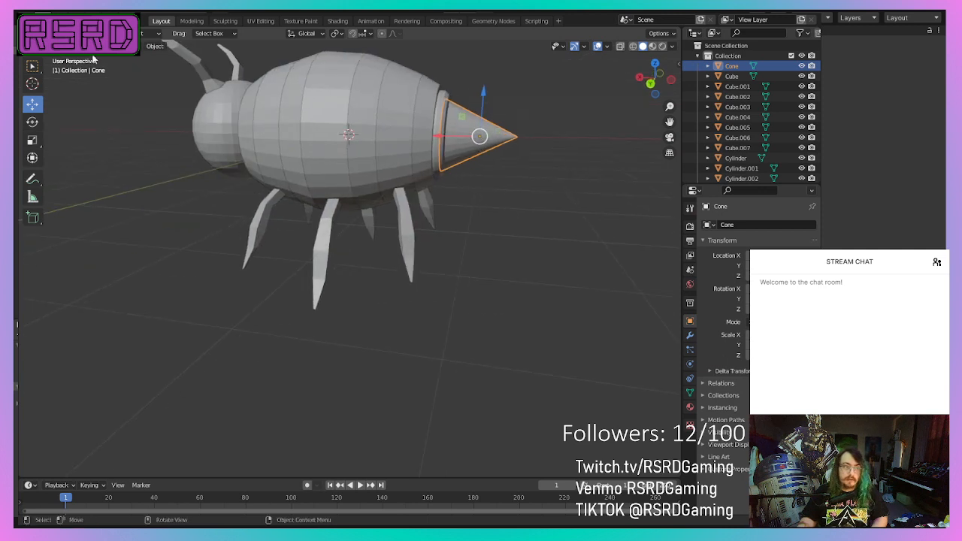
{"action": "left_click", "coordinate": [53, 45]}
{"action": "left_click", "coordinate": [53, 69]}
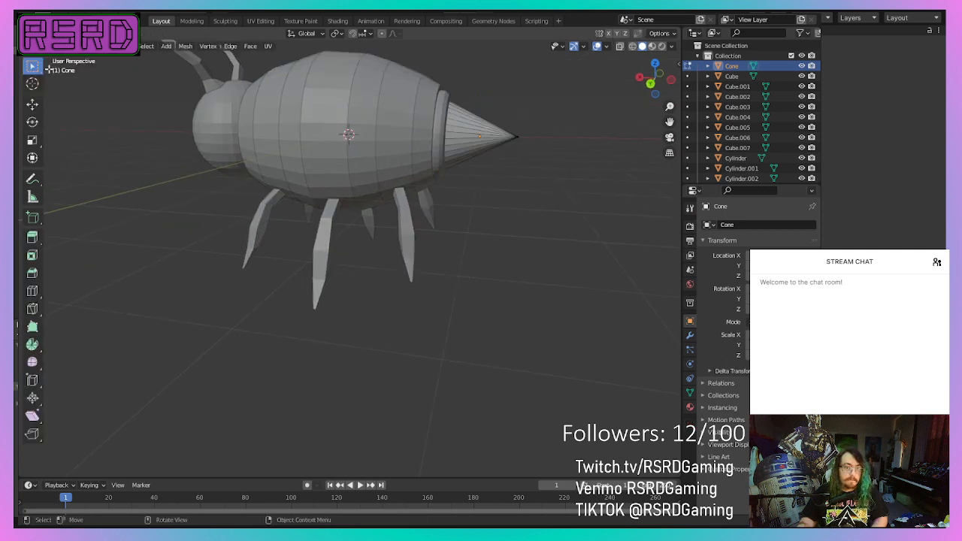
{"action": "key", "text": "ctrl+r"}
{"action": "scroll", "coordinate": [468, 128], "scroll_direction": "up", "scroll_amount": 1}
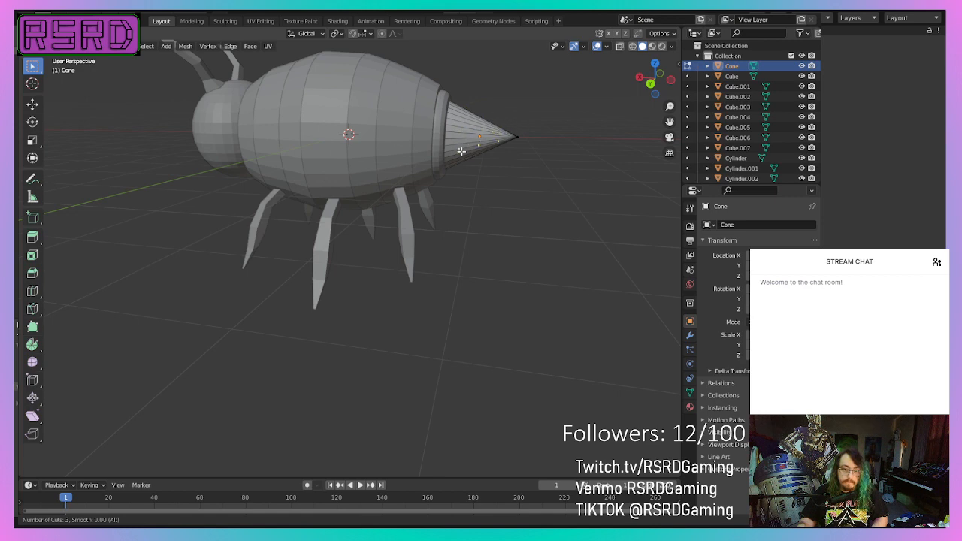
{"action": "left_click", "coordinate": [469, 134]}
{"action": "right_click", "coordinate": [469, 134]}
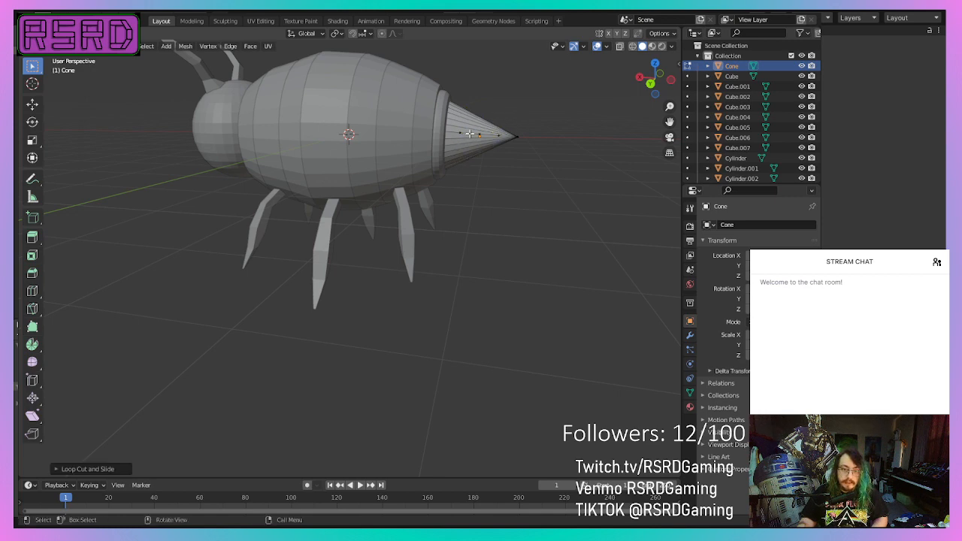
{"action": "key", "text": "ctrl+z"}
- Return to Object Mode and delete the cone from the body's rear
{"action": "middle_click_drag", "start_coordinate": [535, 161], "coordinate": [403, 177]}
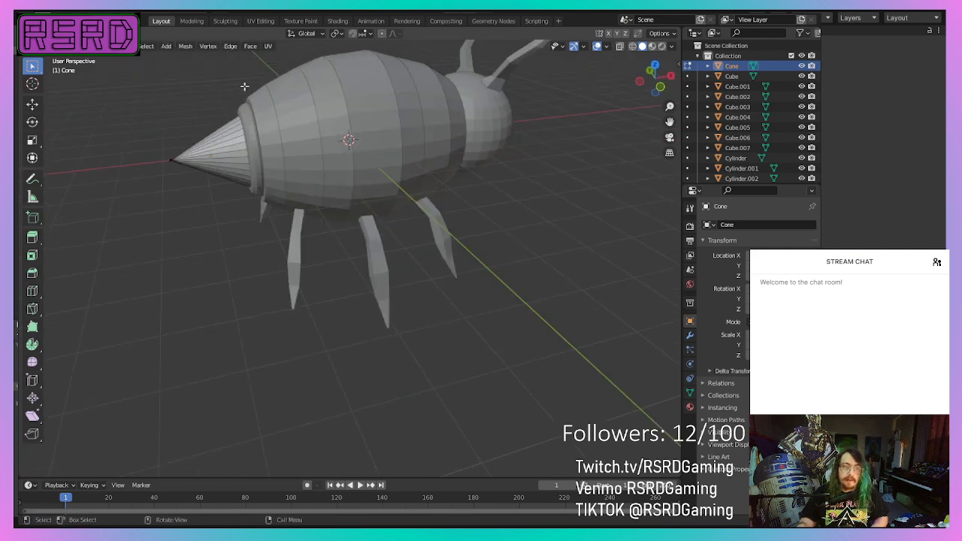
{"action": "left_click", "coordinate": [190, 21]}
{"action": "key", "text": "ctrl+Page_Up"}
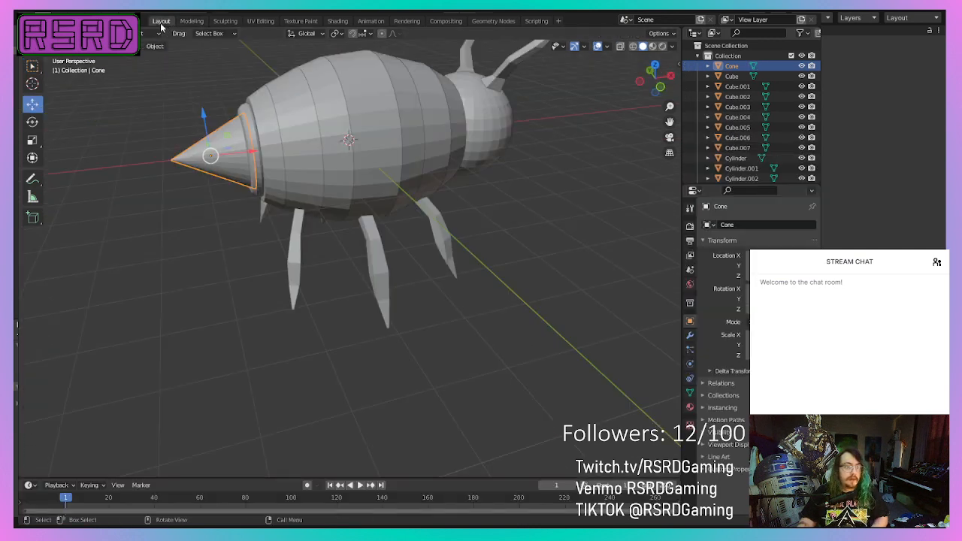
{"action": "left_click", "coordinate": [193, 315]}
{"action": "left_click", "coordinate": [218, 157]}
{"action": "key", "text": "Delete"}
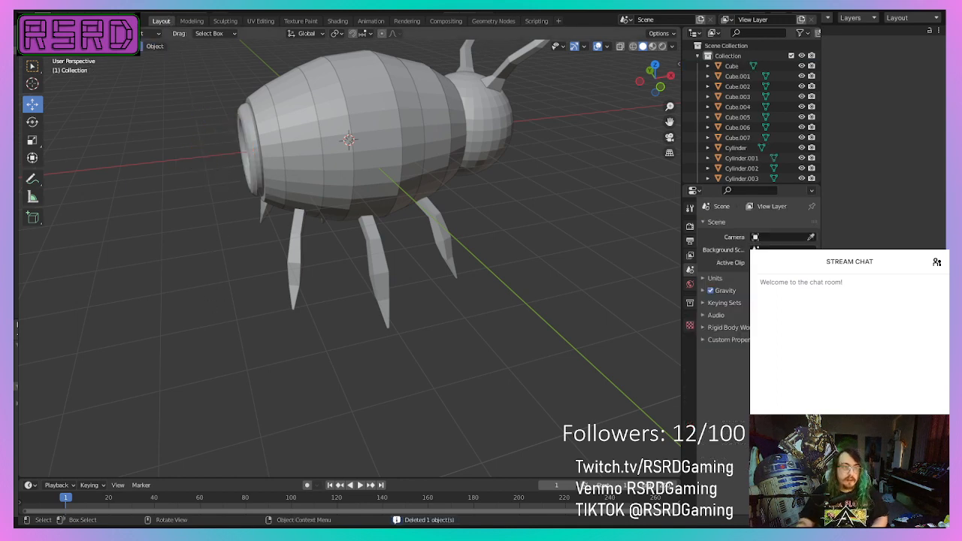
- Add a cylinder at the centre of the body and undo it
{"action": "left_click", "coordinate": [141, 46]}
{"action": "mouse_move", "coordinate": [150, 58]}
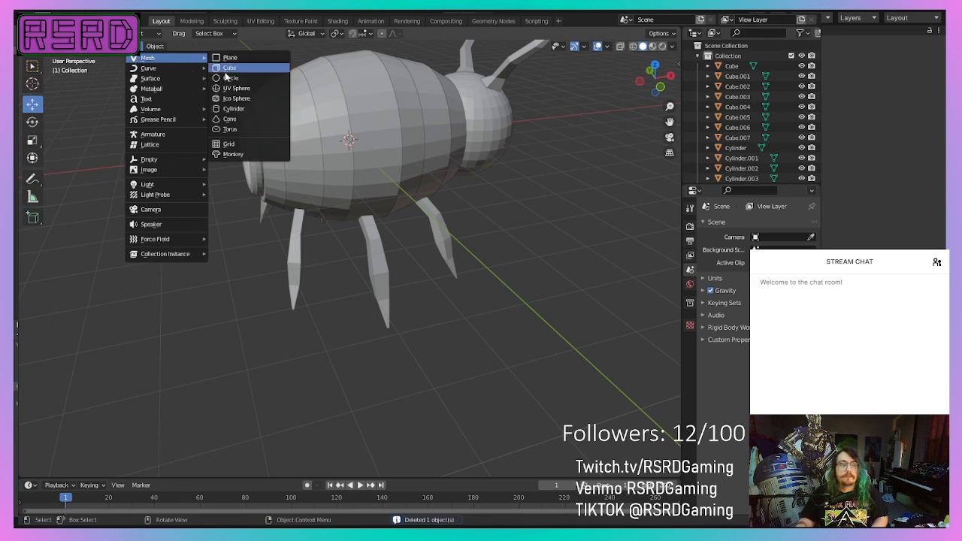
{"action": "left_click", "coordinate": [248, 110]}
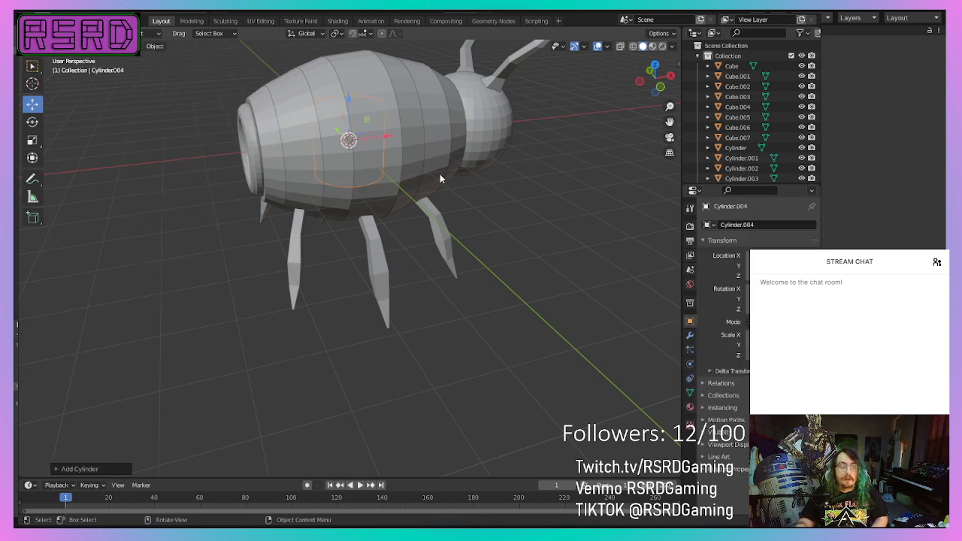
{"action": "key", "text": "alt+a"}
{"action": "key", "text": "ctrl+z"}
{"action": "key", "text": "ctrl+z"}
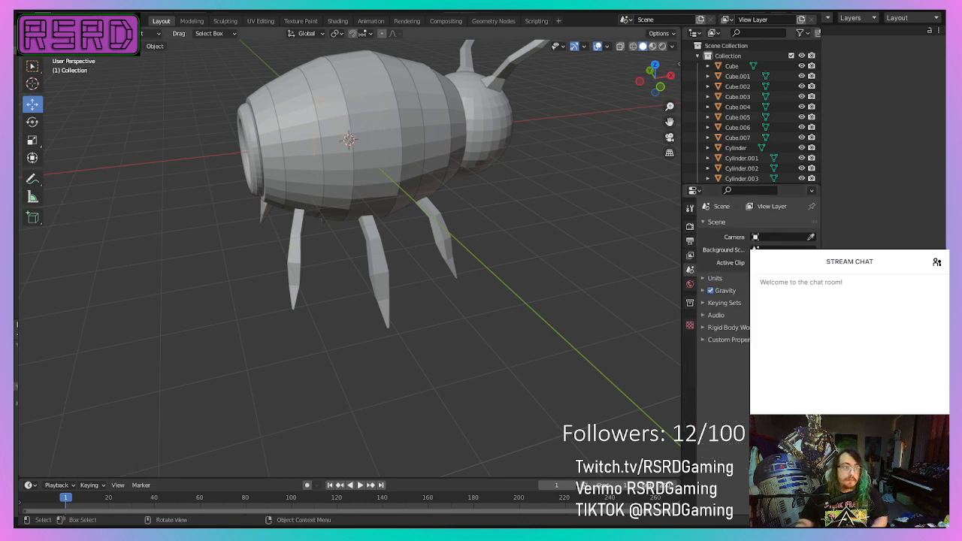
{"action": "scroll", "coordinate": [777, 154], "scroll_direction": "down", "scroll_amount": 2}
{"action": "left_click", "coordinate": [757, 154]}
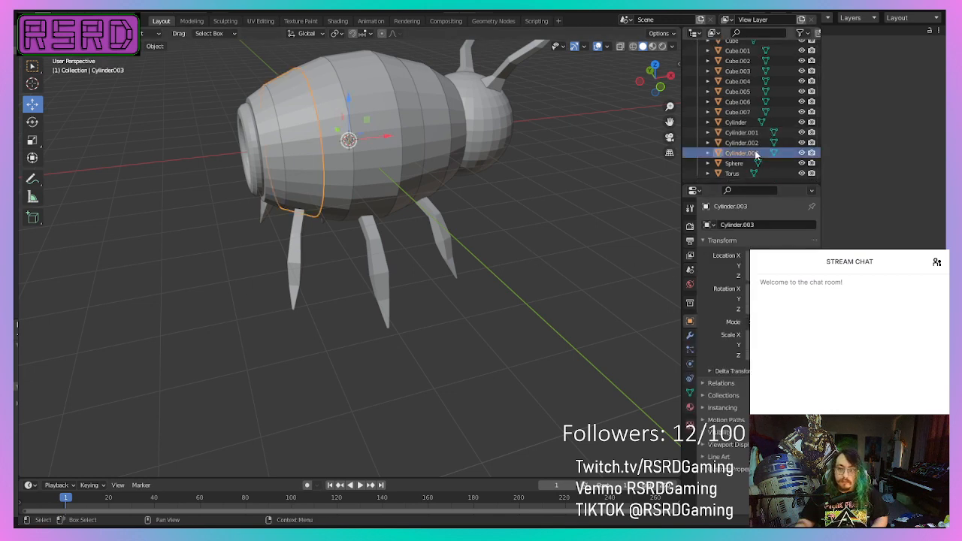
{"action": "left_click", "coordinate": [571, 241]}
{"action": "scroll", "coordinate": [745, 145], "scroll_direction": "up", "scroll_amount": 2}
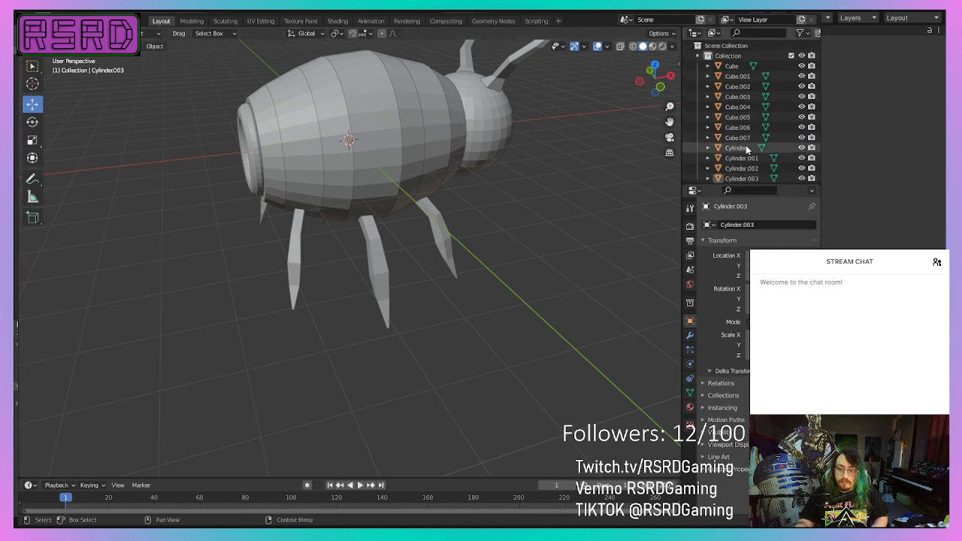
{"action": "right_click", "coordinate": [539, 179]}
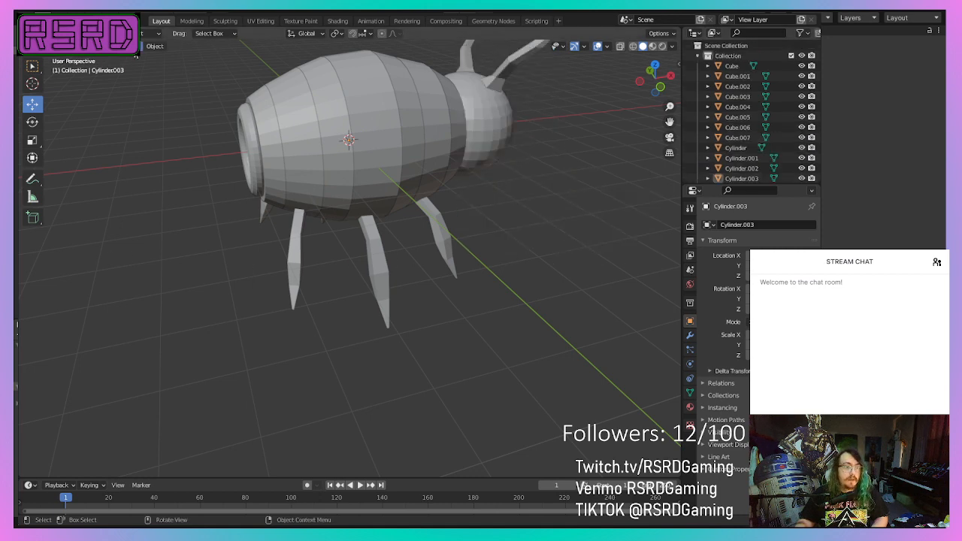
{"action": "key", "text": "ctrl+z"}
{"action": "key", "text": "ctrl+z"}
{"action": "key", "text": "ctrl+z"}
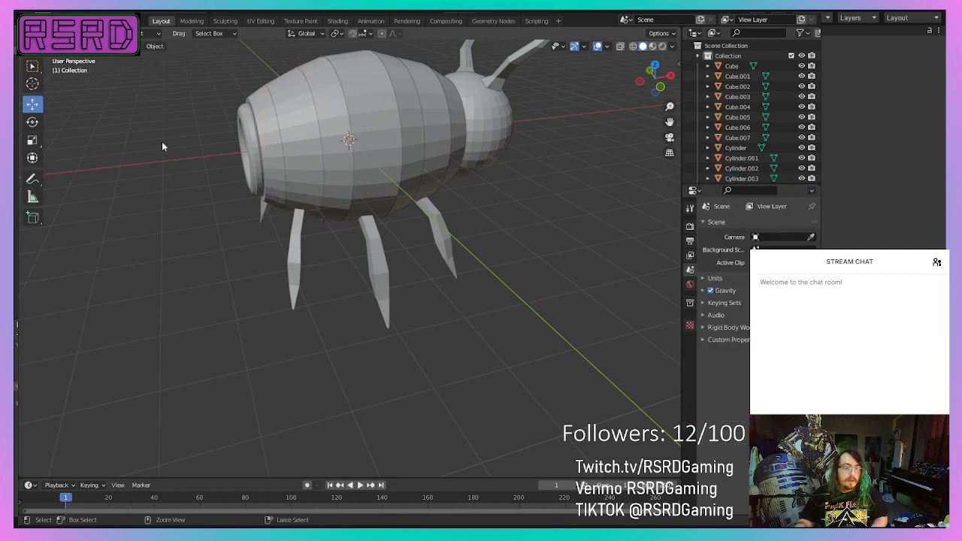
{"action": "key", "text": "x"}
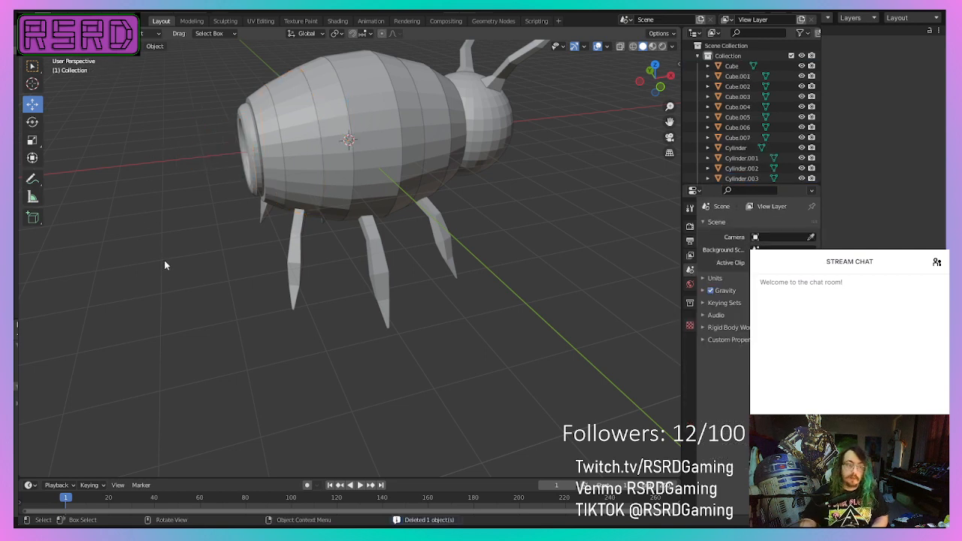
- Add a cylinder, move it along X to protrude from the rear torus, and open it for mesh editing in the Modeling workspace
{"action": "key", "text": "shift+a"}
{"action": "mouse_move", "coordinate": [154, 59]}
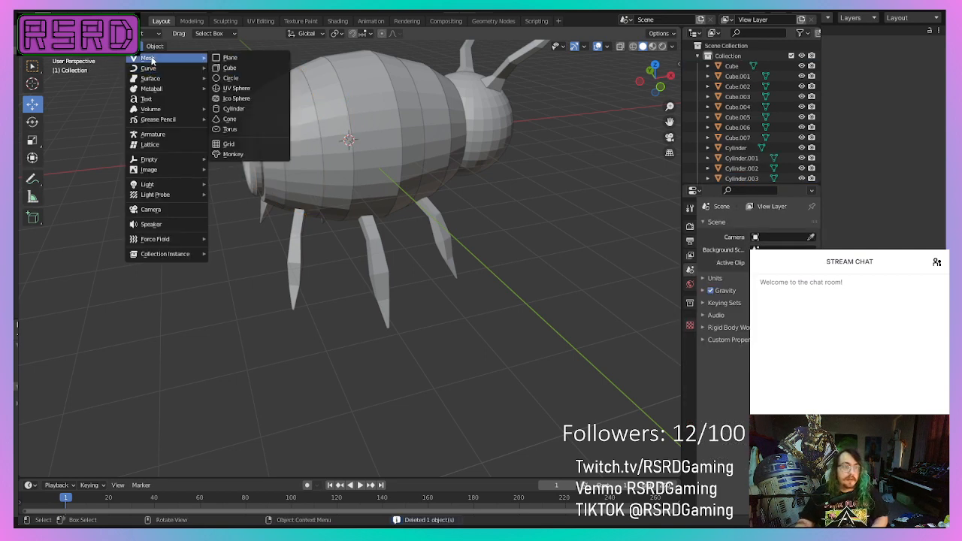
{"action": "left_click", "coordinate": [247, 109]}
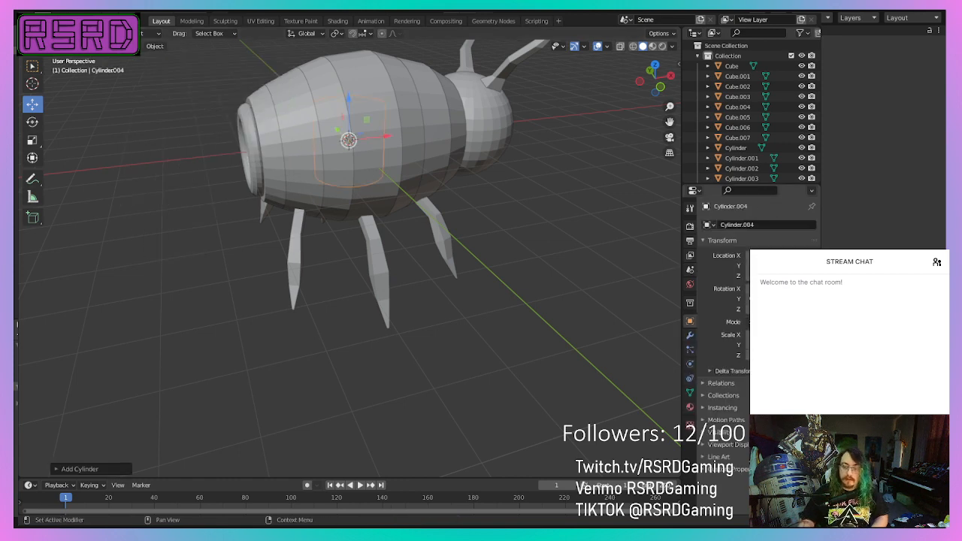
{"action": "left_click_drag", "start_coordinate": [387, 138], "coordinate": [245, 158]}
{"action": "middle_click_drag", "start_coordinate": [246, 158], "coordinate": [479, 237]}
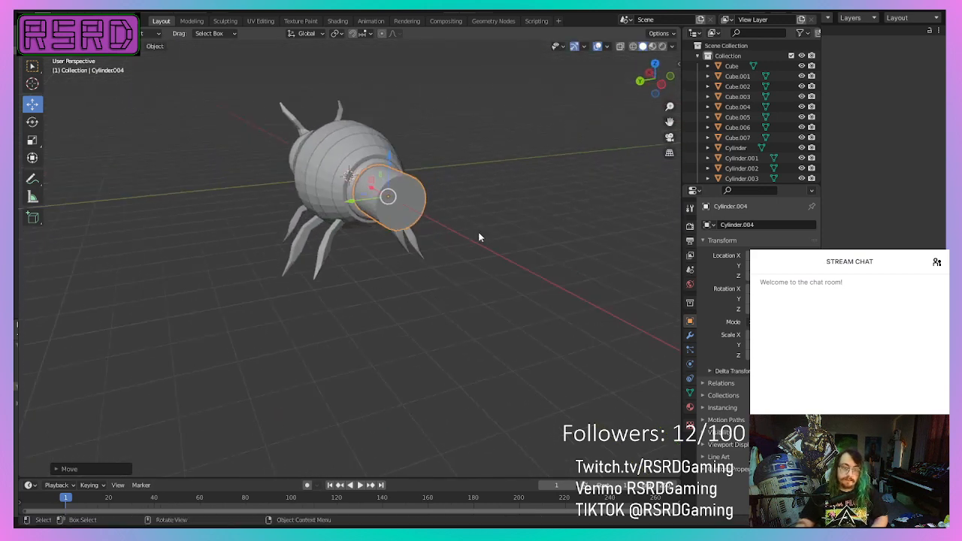
{"action": "left_click", "coordinate": [192, 21]}
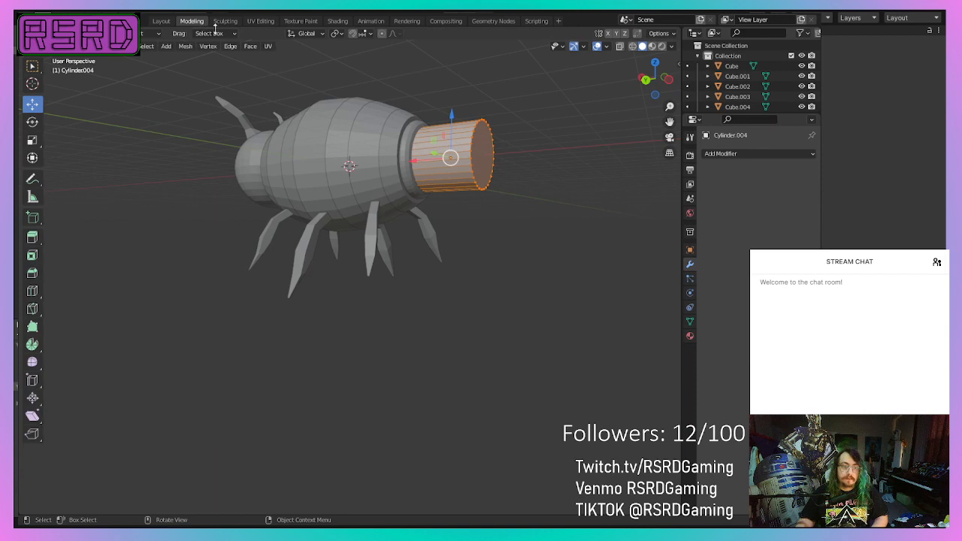
- Select all the vertices around the outer end face of the rear cylinder
{"action": "left_click", "coordinate": [557, 216]}
{"action": "middle_click_drag", "start_coordinate": [472, 105], "coordinate": [496, 110]}
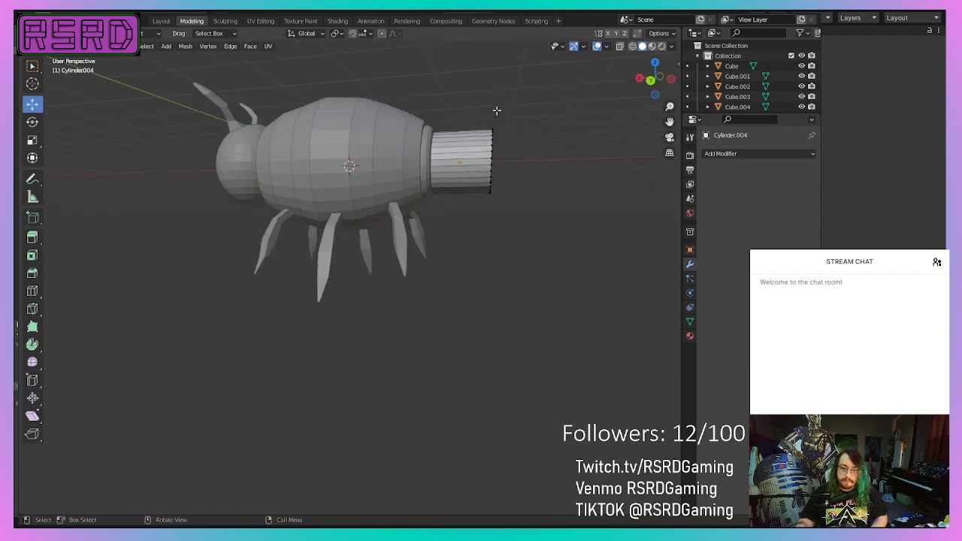
{"action": "left_click_drag", "start_coordinate": [473, 104], "coordinate": [506, 257]}
{"action": "middle_click_drag", "start_coordinate": [506, 258], "coordinate": [429, 273]}
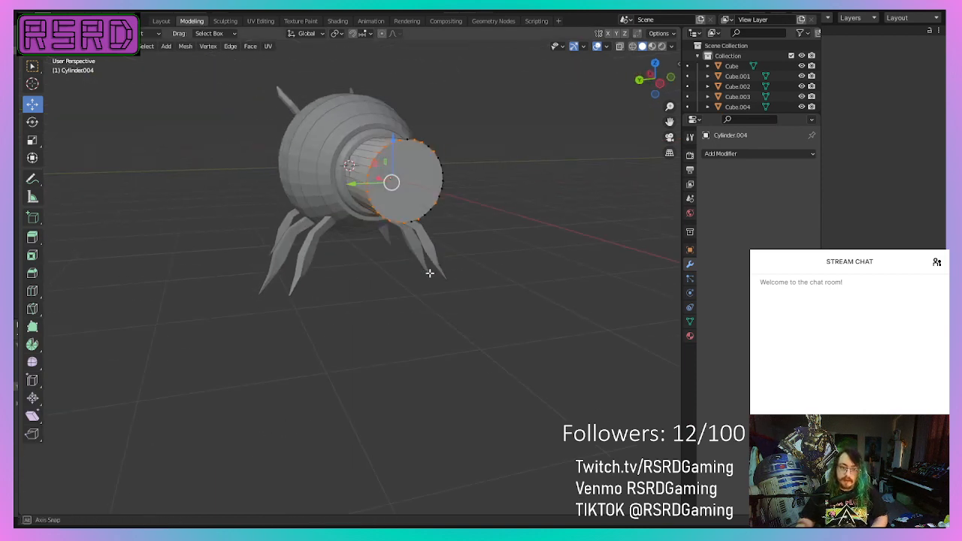
{"action": "left_click", "coordinate": [578, 223]}
{"action": "left_click", "coordinate": [386, 144], "text": "ctrl"}
{"action": "left_click", "coordinate": [426, 143], "text": "ctrl"}
{"action": "left_click", "coordinate": [444, 175], "text": "ctrl"}
{"action": "left_click", "coordinate": [418, 219], "text": "ctrl"}
{"action": "left_click", "coordinate": [369, 200], "text": "ctrl"}
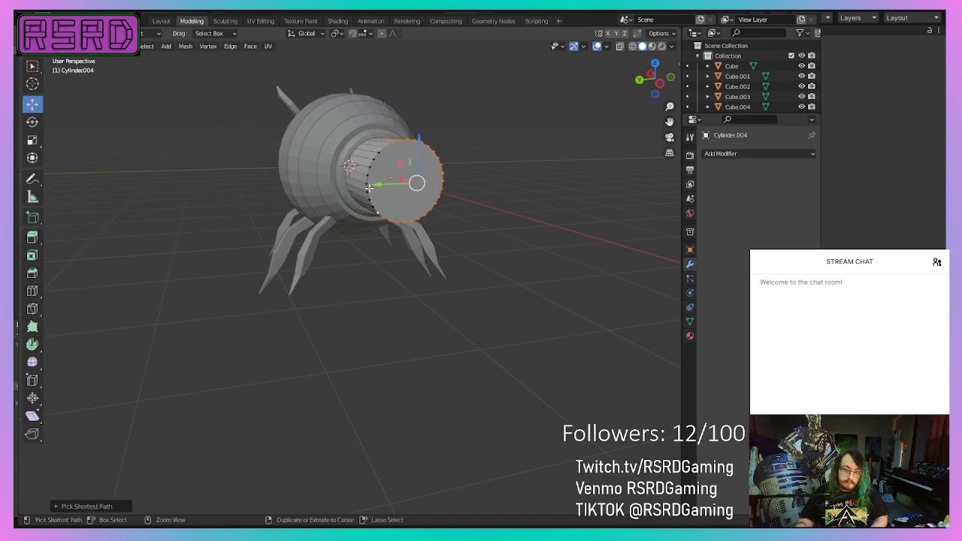
{"action": "left_click", "coordinate": [379, 156], "text": "ctrl"}
{"action": "middle_click_drag", "start_coordinate": [363, 241], "coordinate": [412, 247]}
{"action": "scroll", "coordinate": [413, 247], "scroll_direction": "up", "scroll_amount": 1}
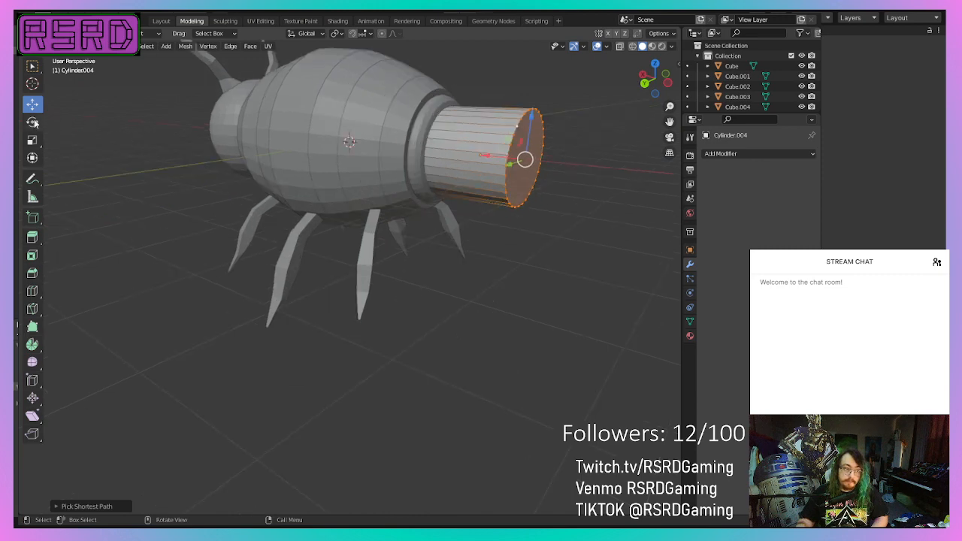
- Scale the cylinder's outer end face down to a fine point so the cylinder becomes a cone-shaped stinger
{"action": "left_click", "coordinate": [32, 141]}
{"action": "left_click_drag", "start_coordinate": [576, 150], "coordinate": [528, 162]}
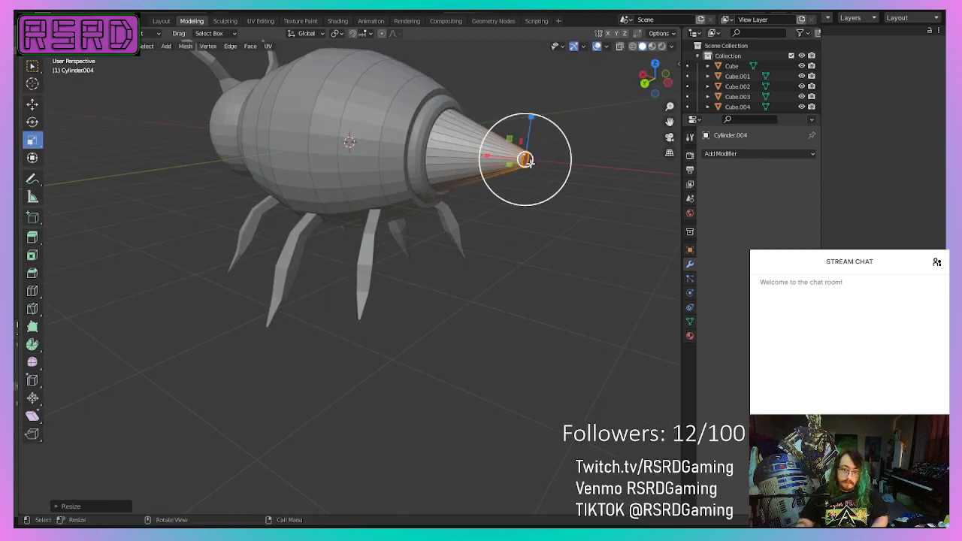
{"action": "left_click_drag", "start_coordinate": [558, 134], "coordinate": [534, 154]}
{"action": "middle_click_drag", "start_coordinate": [533, 154], "coordinate": [443, 207]}
{"action": "key", "text": "KP_Decimal"}
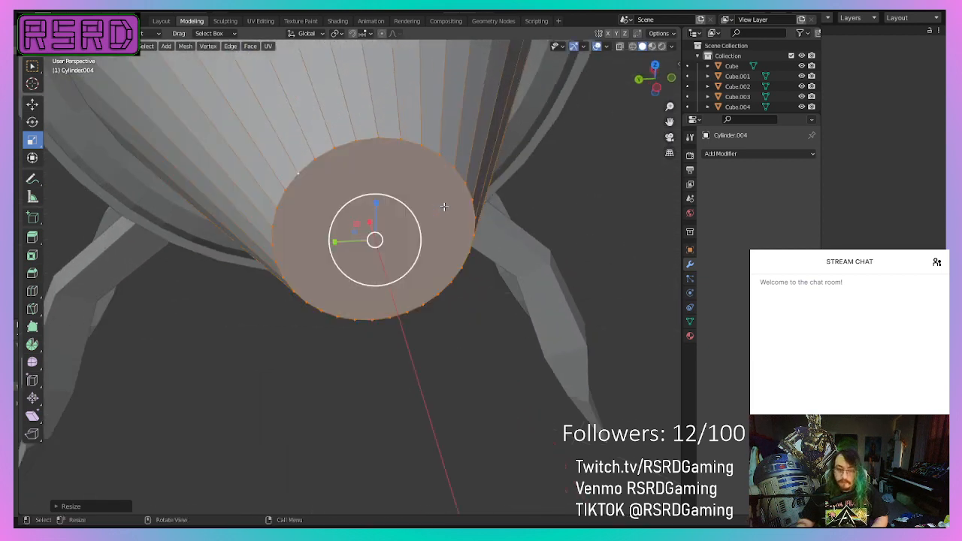
{"action": "scroll", "coordinate": [432, 206], "scroll_direction": "up", "scroll_amount": 4}
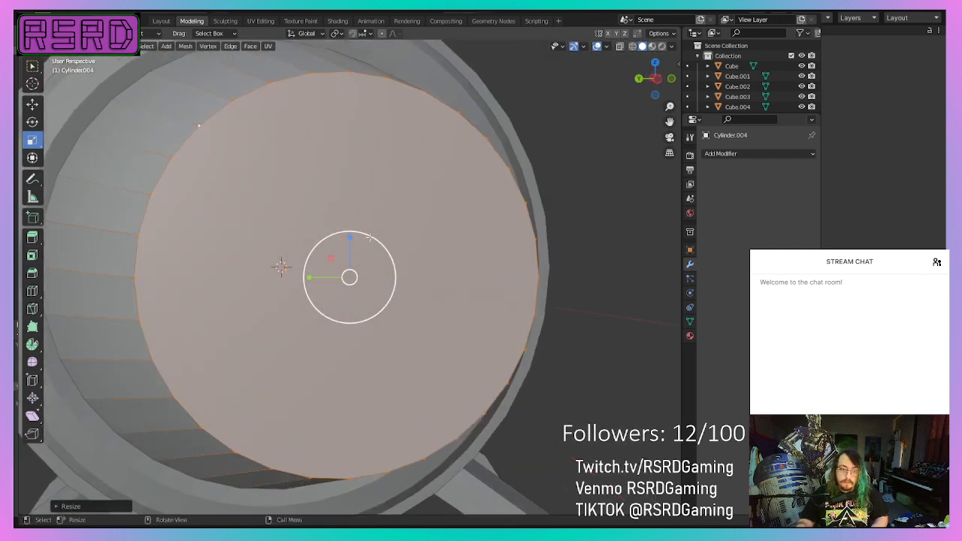
{"action": "left_click_drag", "start_coordinate": [375, 240], "coordinate": [352, 277]}
{"action": "middle_click_drag", "start_coordinate": [351, 277], "coordinate": [341, 342]}
{"action": "scroll", "coordinate": [341, 342], "scroll_direction": "up", "scroll_amount": 1}
- Move the stinger's tip downward along Z and slightly further out from the body along X
{"action": "left_click", "coordinate": [33, 106]}
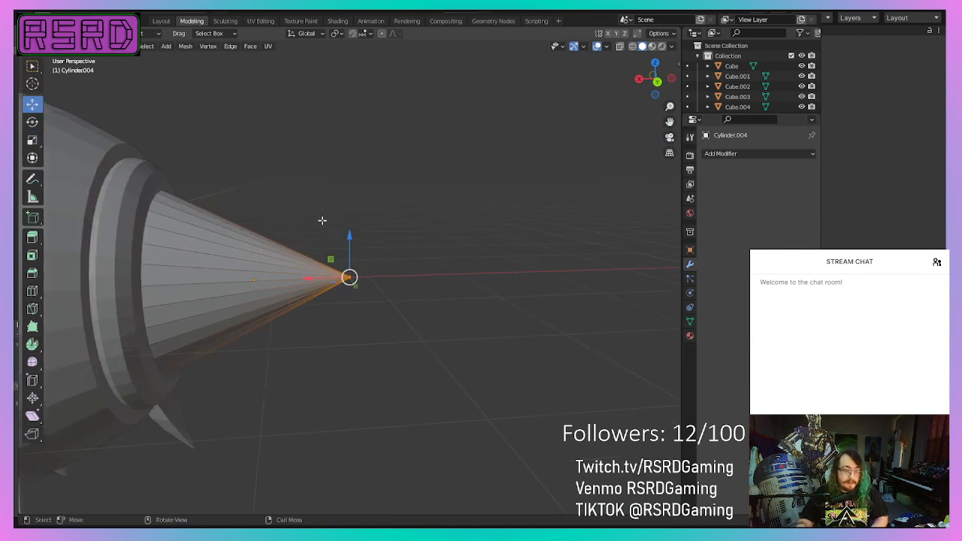
{"action": "left_click_drag", "start_coordinate": [347, 236], "coordinate": [357, 262]}
{"action": "left_click_drag", "start_coordinate": [351, 272], "coordinate": [352, 274]}
{"action": "left_click_drag", "start_coordinate": [309, 315], "coordinate": [317, 317]}
{"action": "left_click_drag", "start_coordinate": [350, 277], "coordinate": [359, 278]}
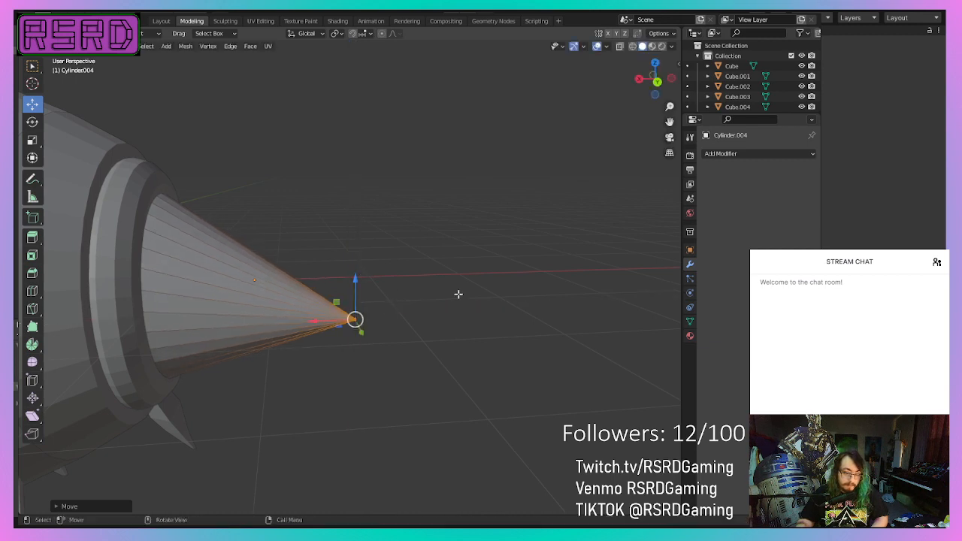
{"action": "left_click_drag", "start_coordinate": [319, 322], "coordinate": [333, 322]}
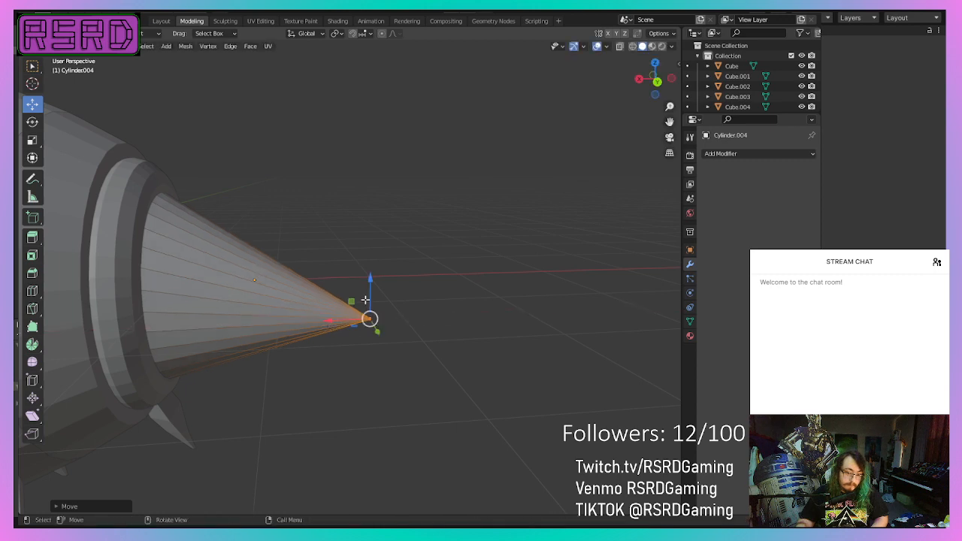
{"action": "left_click_drag", "start_coordinate": [375, 282], "coordinate": [376, 286]}
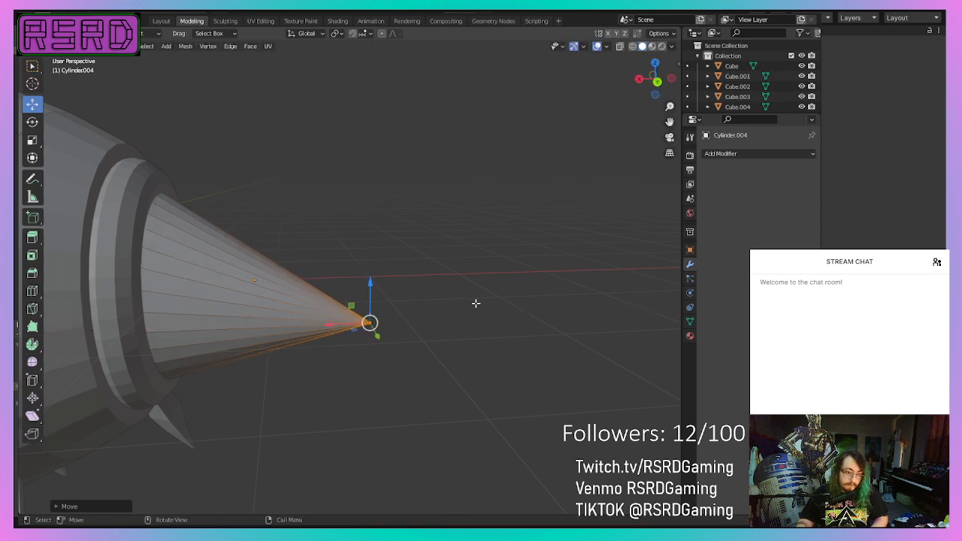
- Add a centred loop cut with three cuts along the stinger
{"action": "key", "text": "ctrl+r"}
{"action": "scroll", "coordinate": [223, 309], "scroll_direction": "up", "scroll_amount": 2}
{"action": "left_click", "coordinate": [223, 308]}
{"action": "right_click", "coordinate": [229, 307]}
{"action": "left_click", "coordinate": [526, 283]}
{"action": "middle_click_drag", "start_coordinate": [263, 313], "coordinate": [226, 299]}
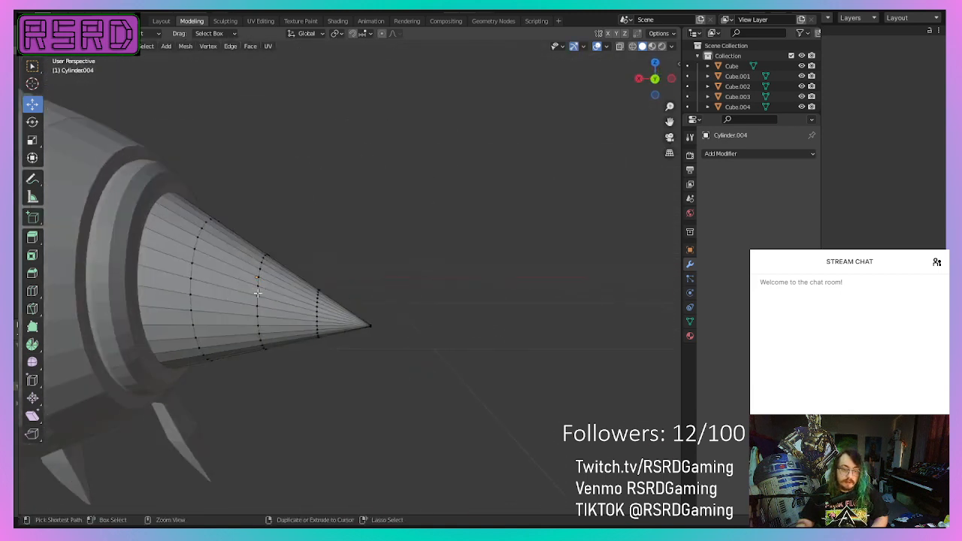
- Select the whole middle edge loop of the stinger and raise it slightly along Z
{"action": "left_click", "coordinate": [257, 294], "text": "ctrl"}
{"action": "left_click", "coordinate": [257, 343], "text": "ctrl"}
{"action": "middle_click_drag", "start_coordinate": [257, 342], "coordinate": [202, 266]}
{"action": "left_click", "coordinate": [411, 361], "text": "ctrl"}
{"action": "left_click", "coordinate": [429, 337], "text": "ctrl"}
{"action": "middle_click_drag", "start_coordinate": [429, 337], "coordinate": [431, 406]}
{"action": "left_click", "coordinate": [435, 266], "text": "ctrl"}
{"action": "middle_click_drag", "start_coordinate": [436, 266], "coordinate": [349, 212]}
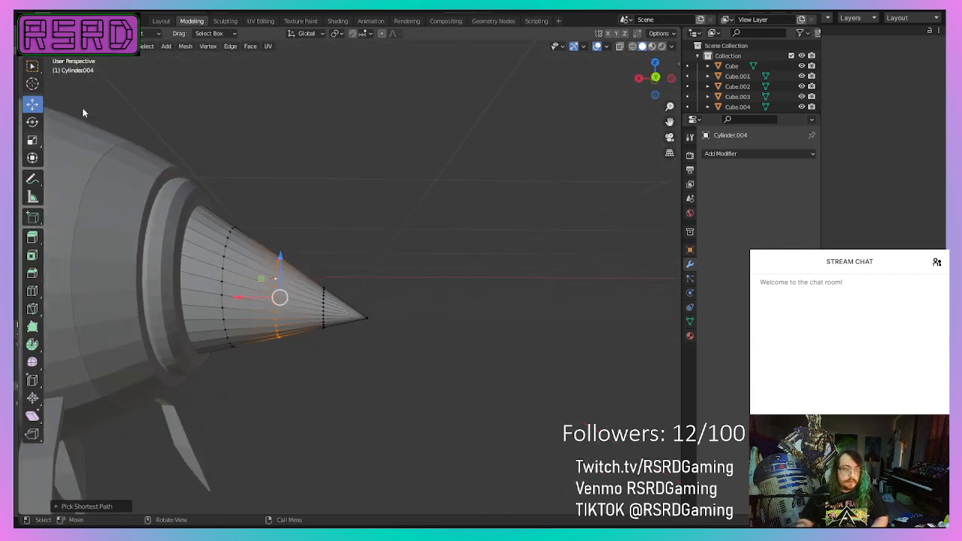
{"action": "left_click_drag", "start_coordinate": [283, 257], "coordinate": [290, 249]}
- Scale the middle loop up slightly and rotate it about Y to tilt it toward the drooping tip
{"action": "middle_click_drag", "start_coordinate": [404, 273], "coordinate": [197, 203]}
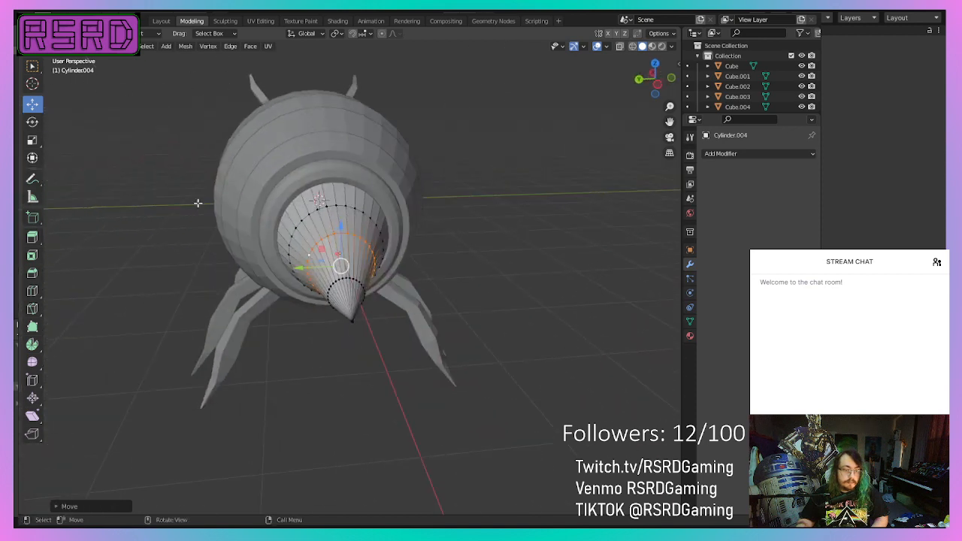
{"action": "left_click", "coordinate": [33, 141]}
{"action": "left_click_drag", "start_coordinate": [387, 248], "coordinate": [393, 247]}
{"action": "middle_click_drag", "start_coordinate": [393, 248], "coordinate": [516, 227]}
{"action": "scroll", "coordinate": [243, 207], "scroll_direction": "up", "scroll_amount": 1}
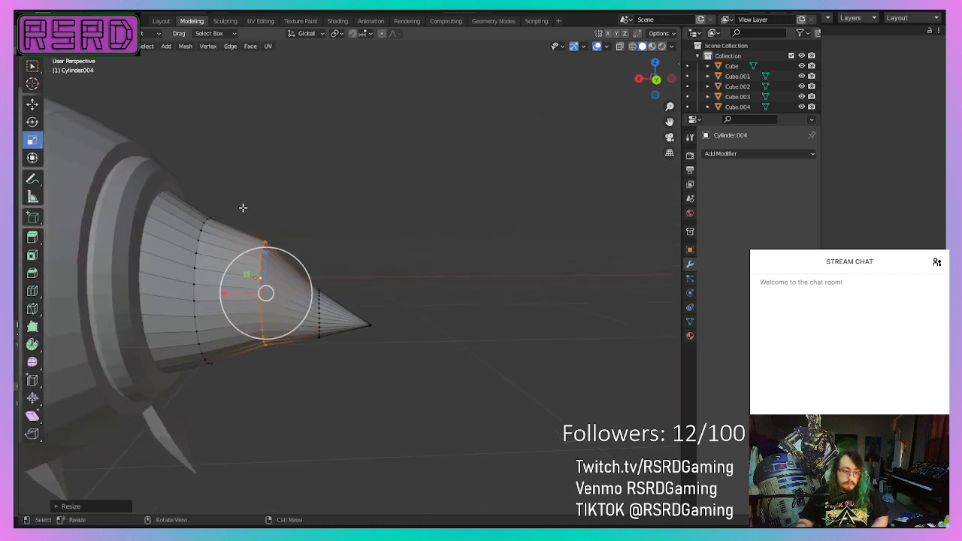
{"action": "left_click", "coordinate": [32, 123]}
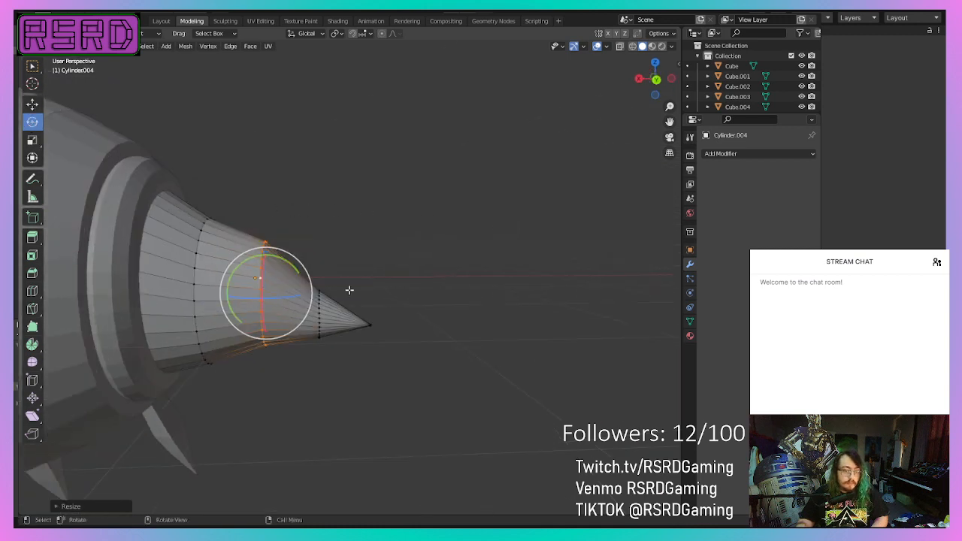
{"action": "left_click_drag", "start_coordinate": [299, 268], "coordinate": [304, 276]}
{"action": "left_click", "coordinate": [427, 277]}
- Select the edge loop nearest the stinger's tip, scale it down, and rotate it about Y to follow the bend
{"action": "middle_click_drag", "start_coordinate": [411, 282], "coordinate": [280, 264]}
{"action": "left_click", "coordinate": [257, 236], "text": "ctrl"}
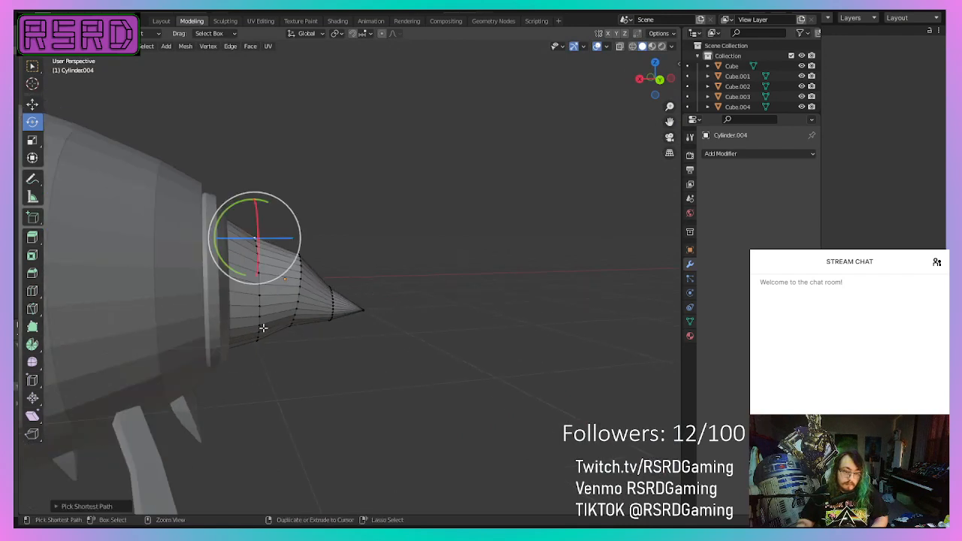
{"action": "left_click", "coordinate": [355, 311]}
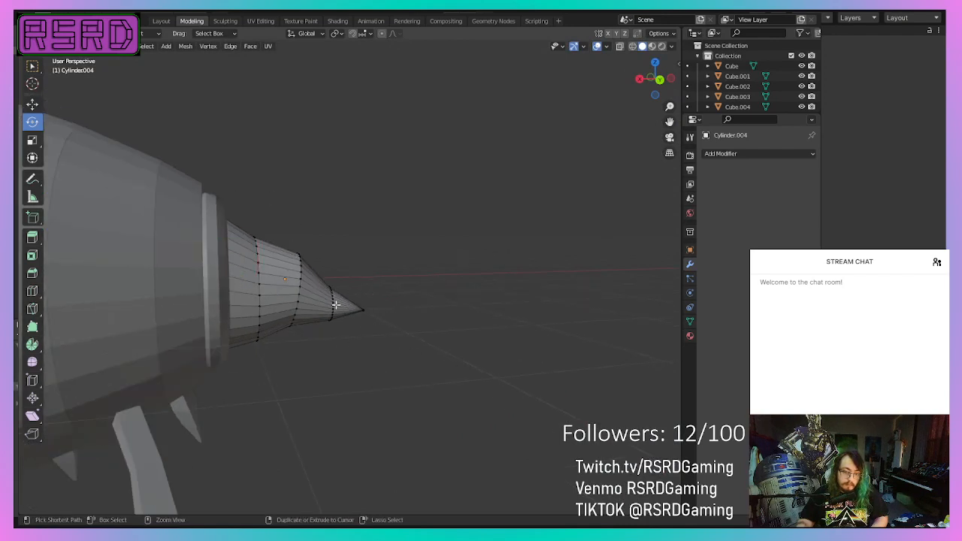
{"action": "left_click", "coordinate": [335, 305], "text": "ctrl"}
{"action": "middle_click_drag", "start_coordinate": [335, 304], "coordinate": [393, 231]}
{"action": "middle_click_drag", "start_coordinate": [354, 304], "coordinate": [242, 248]}
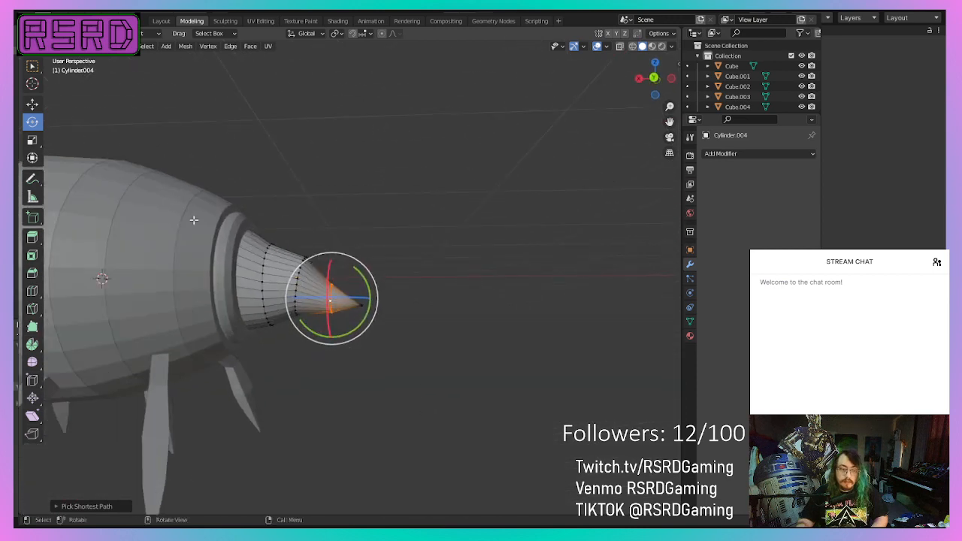
{"action": "left_click", "coordinate": [33, 140]}
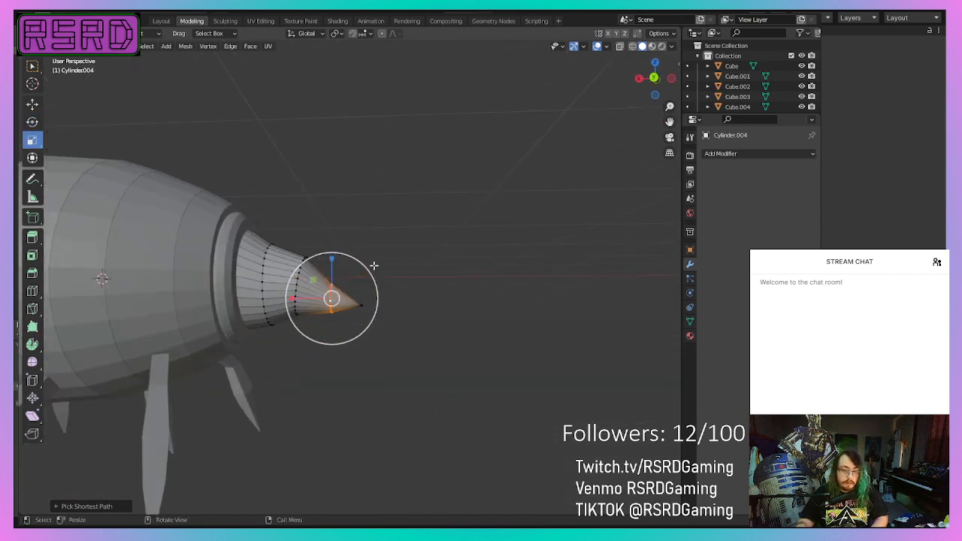
{"action": "left_click_drag", "start_coordinate": [365, 262], "coordinate": [374, 260]}
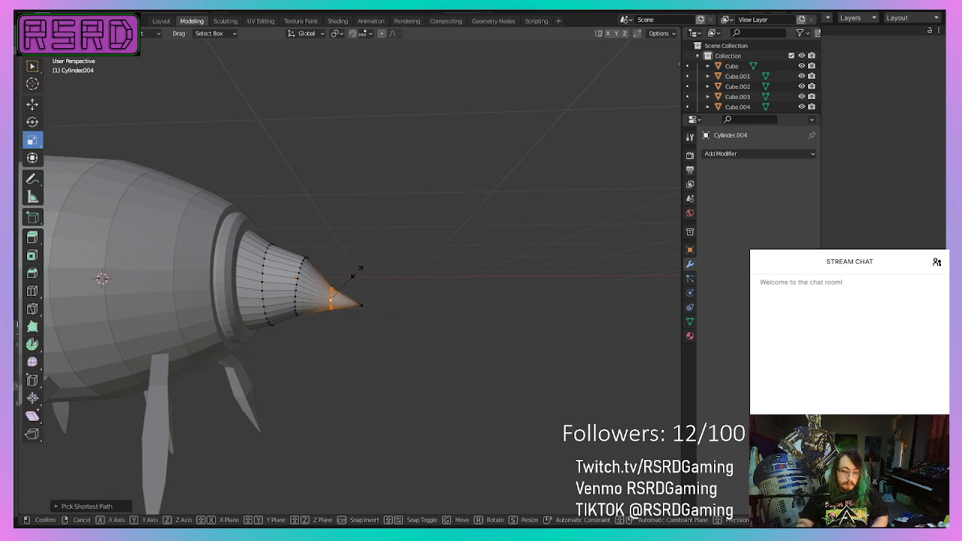
{"action": "left_click_drag", "start_coordinate": [357, 270], "coordinate": [358, 271]}
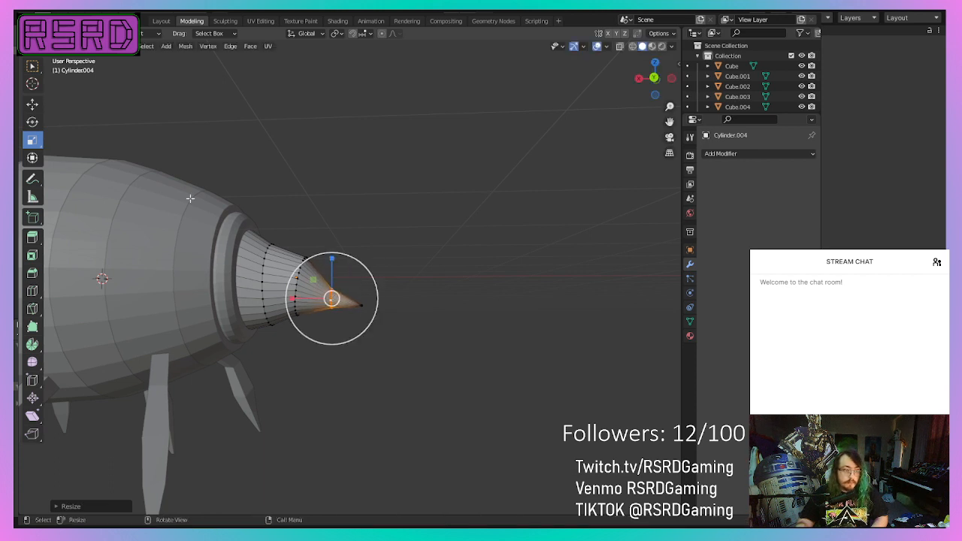
{"action": "left_click", "coordinate": [32, 122]}
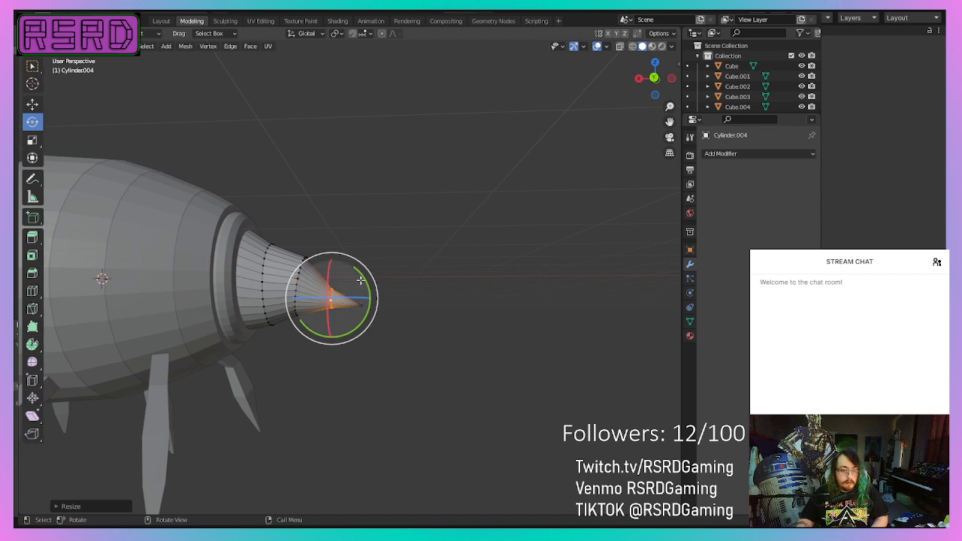
{"action": "left_click_drag", "start_coordinate": [362, 279], "coordinate": [372, 293]}
{"action": "middle_click_drag", "start_coordinate": [556, 356], "coordinate": [275, 365]}
{"action": "scroll", "coordinate": [281, 350], "scroll_direction": "up", "scroll_amount": 5}
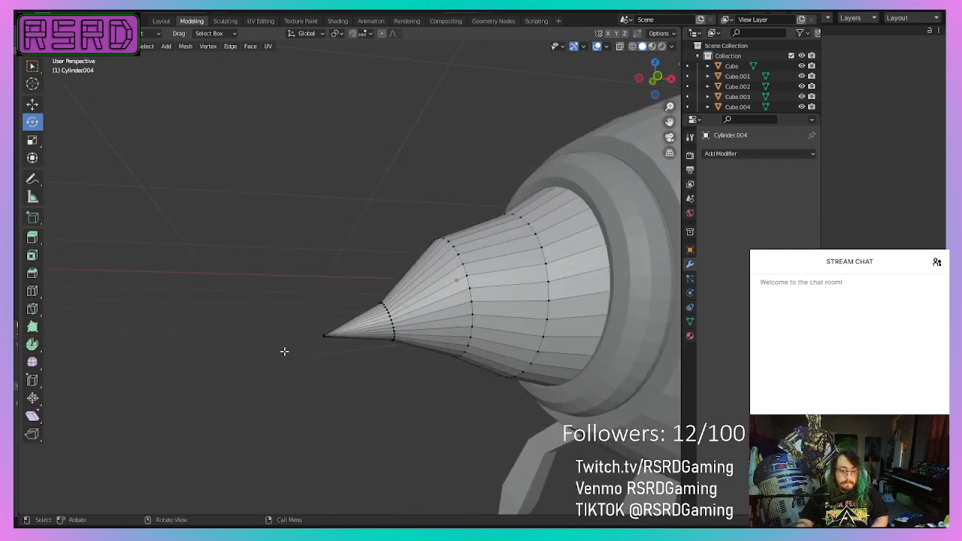
{"action": "left_click_drag", "start_coordinate": [302, 360], "coordinate": [321, 369]}
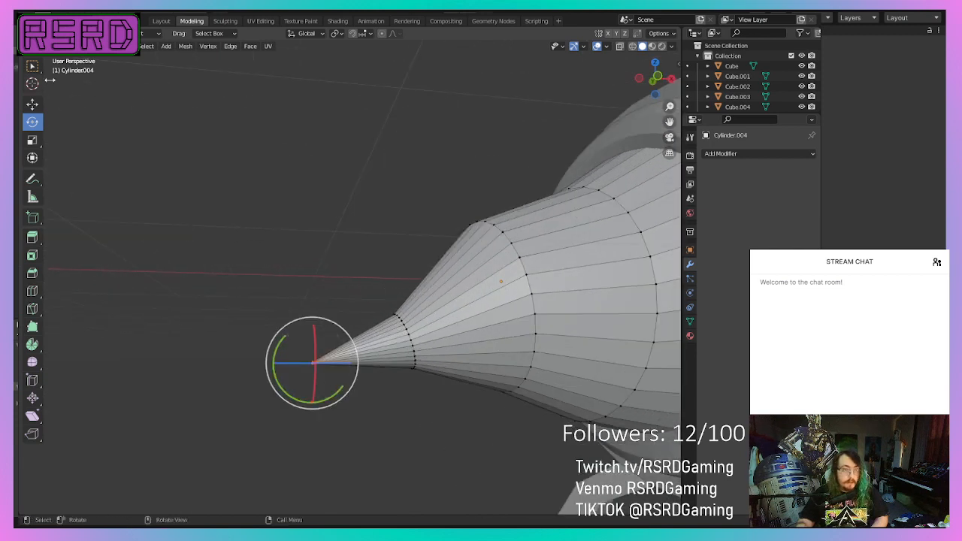
{"action": "left_click", "coordinate": [35, 105]}
{"action": "left_click_drag", "start_coordinate": [313, 318], "coordinate": [318, 347]}
{"action": "right_click", "coordinate": [318, 347]}
- Frame the stinger's tiny tip face and select all the vertices around it
{"action": "middle_click_drag", "start_coordinate": [243, 434], "coordinate": [310, 429]}
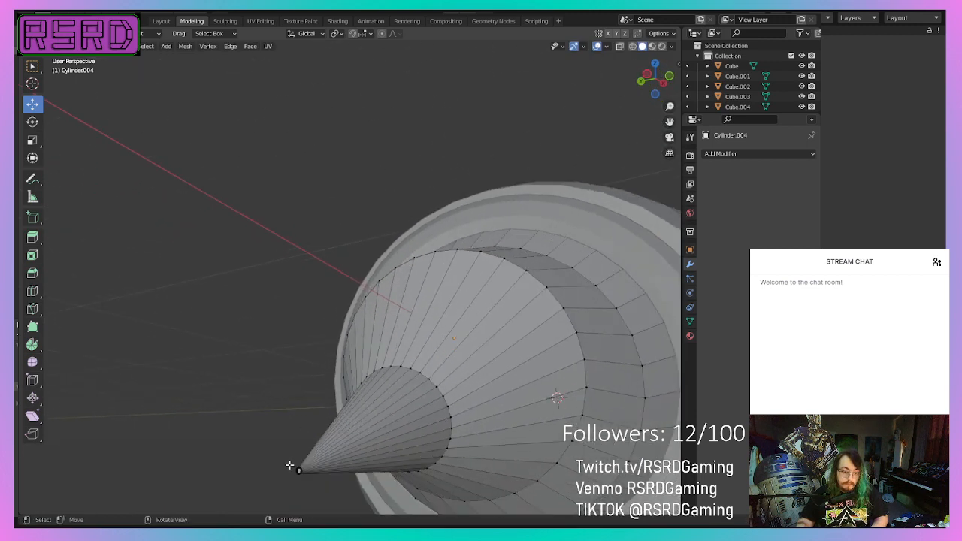
{"action": "key", "text": "KP_Decimal"}
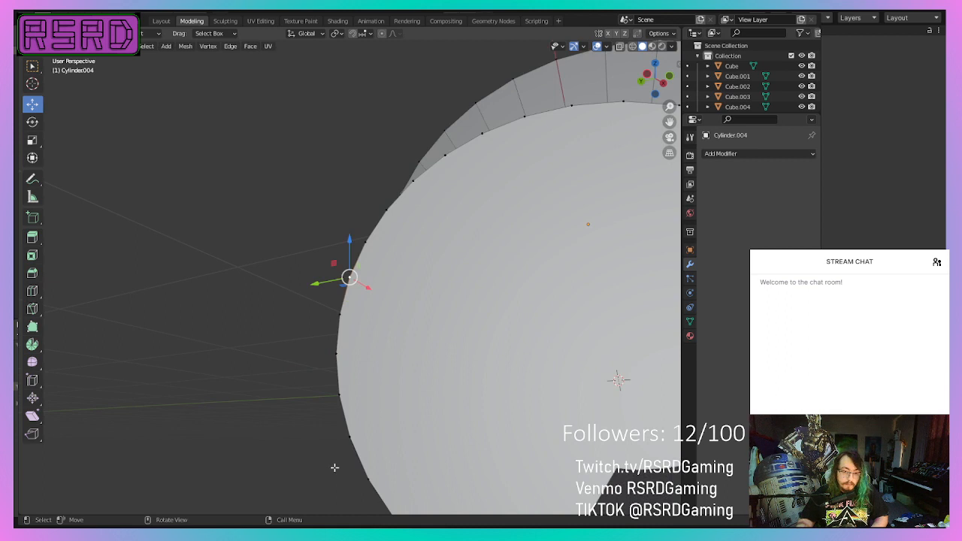
{"action": "scroll", "coordinate": [333, 471], "scroll_direction": "down", "scroll_amount": 2}
{"action": "left_click", "coordinate": [488, 164], "text": "ctrl"}
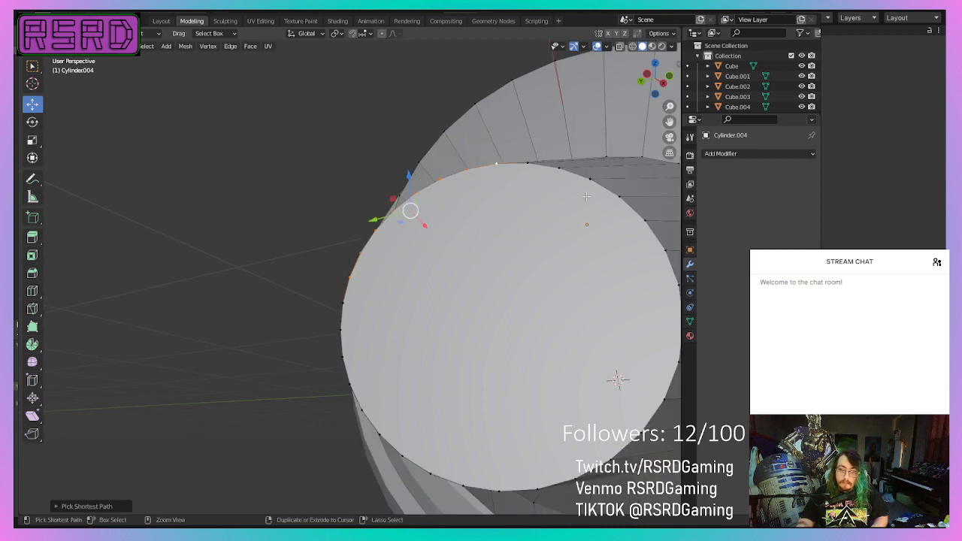
{"action": "left_click", "coordinate": [647, 230], "text": "ctrl"}
{"action": "scroll", "coordinate": [617, 293], "scroll_direction": "down", "scroll_amount": 4}
{"action": "scroll", "coordinate": [616, 292], "scroll_direction": "up", "scroll_amount": 1}
{"action": "left_click", "coordinate": [484, 401], "text": "ctrl"}
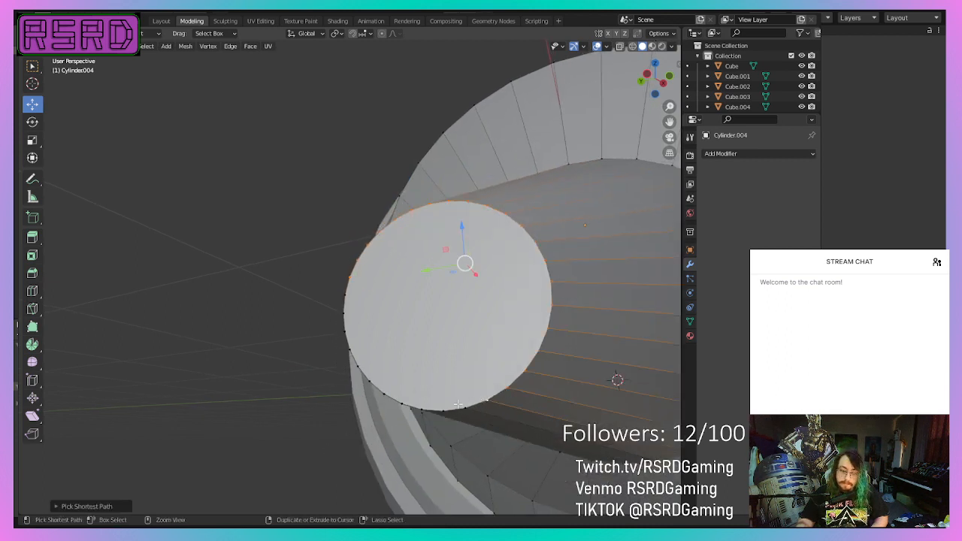
{"action": "left_click", "coordinate": [370, 389], "text": "ctrl"}
{"action": "scroll", "coordinate": [351, 288], "scroll_direction": "down", "scroll_amount": 6}
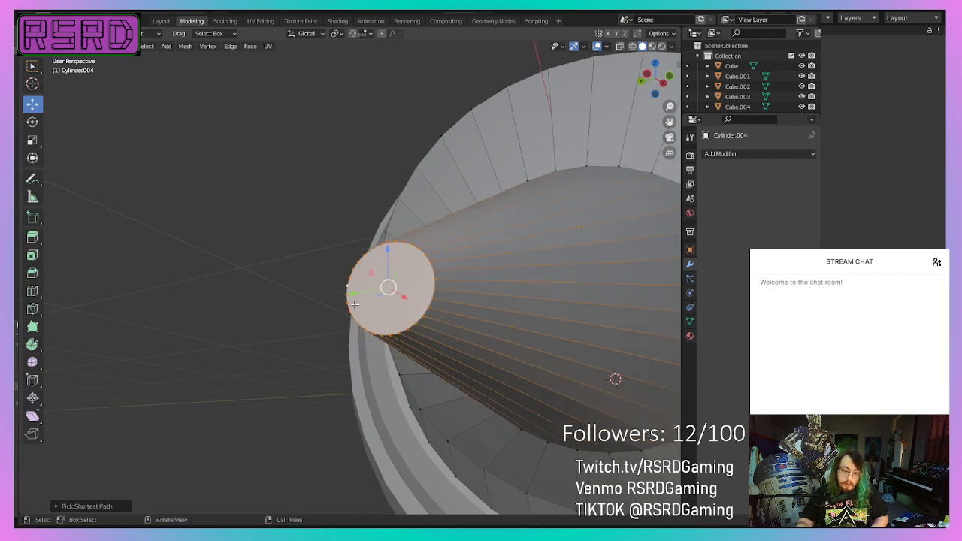
- Move the selected tip further out along X and down along Z to lengthen and droop the stinger's point
{"action": "middle_click_drag", "start_coordinate": [344, 285], "coordinate": [357, 320]}
{"action": "middle_click_drag", "start_coordinate": [478, 289], "coordinate": [406, 321]}
{"action": "left_click_drag", "start_coordinate": [387, 280], "coordinate": [359, 280]}
{"action": "left_click_drag", "start_coordinate": [322, 233], "coordinate": [320, 273]}
{"action": "left_click_drag", "start_coordinate": [374, 321], "coordinate": [358, 319]}
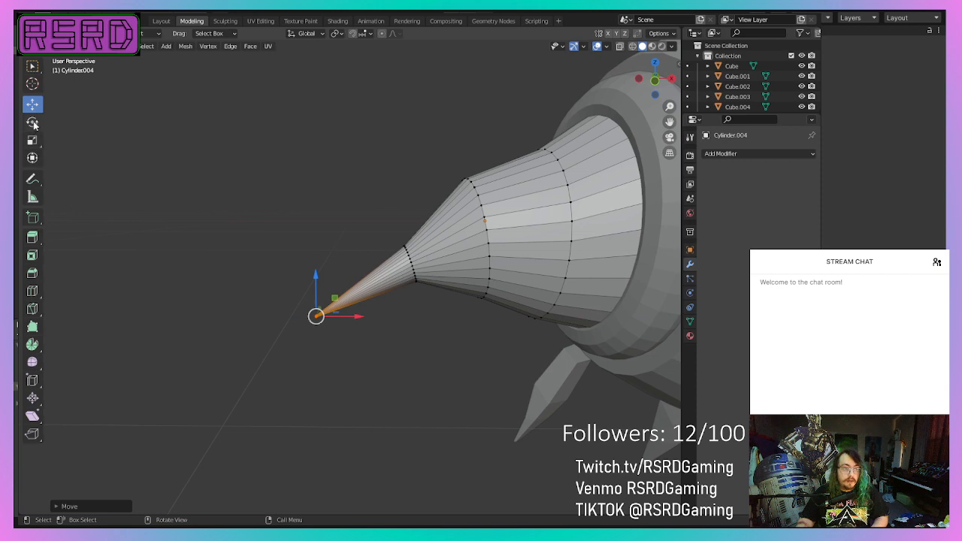
{"action": "left_click", "coordinate": [322, 384]}
- Select the stinger's middle edge loop again and scale it down slightly to slim the bulge
{"action": "scroll", "coordinate": [316, 390], "scroll_direction": "down", "scroll_amount": 5}
{"action": "scroll", "coordinate": [315, 390], "scroll_direction": "down", "scroll_amount": 3}
{"action": "middle_click_drag", "start_coordinate": [311, 391], "coordinate": [494, 369]}
{"action": "scroll", "coordinate": [494, 369], "scroll_direction": "up", "scroll_amount": 4}
{"action": "middle_click_drag", "start_coordinate": [279, 355], "coordinate": [313, 368]}
{"action": "scroll", "coordinate": [314, 367], "scroll_direction": "down", "scroll_amount": 1}
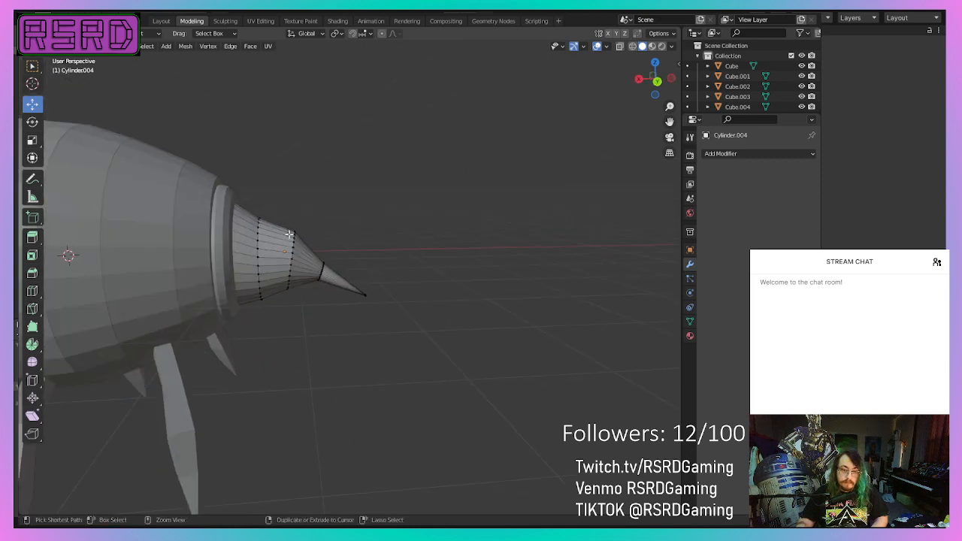
{"action": "left_click", "coordinate": [287, 238], "text": "ctrl"}
{"action": "middle_click_drag", "start_coordinate": [293, 240], "coordinate": [286, 211]}
{"action": "middle_click_drag", "start_coordinate": [286, 279], "coordinate": [268, 103]}
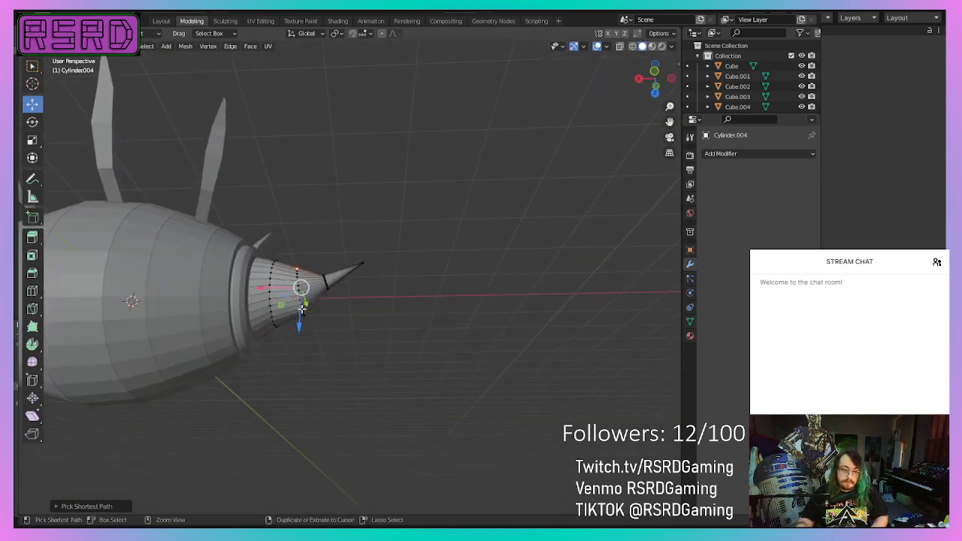
{"action": "middle_click_drag", "start_coordinate": [302, 306], "coordinate": [290, 163]}
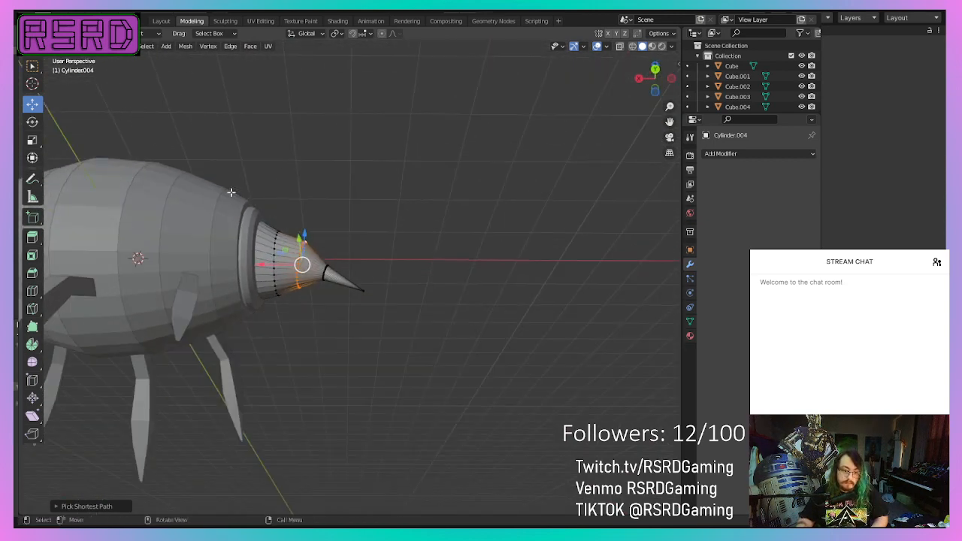
{"action": "left_click", "coordinate": [33, 140]}
{"action": "left_click_drag", "start_coordinate": [344, 242], "coordinate": [340, 254]}
{"action": "middle_click_drag", "start_coordinate": [464, 275], "coordinate": [518, 331]}
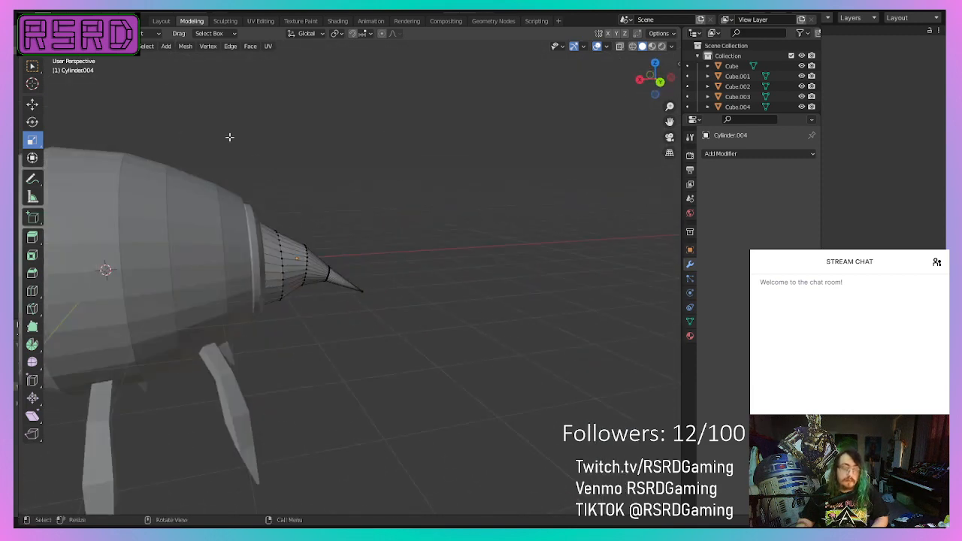
- Return to the Layout workspace in object mode and add a UV sphere at the 3D cursor inside the creature's body
{"action": "left_click", "coordinate": [161, 20]}
{"action": "middle_click_drag", "start_coordinate": [302, 335], "coordinate": [250, 287]}
{"action": "key", "text": "shift+a"}
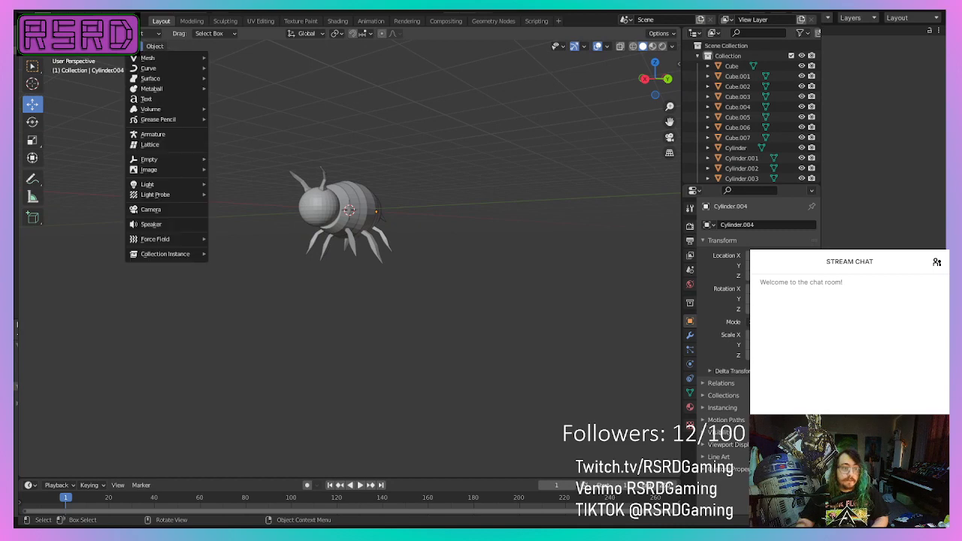
{"action": "mouse_move", "coordinate": [149, 59]}
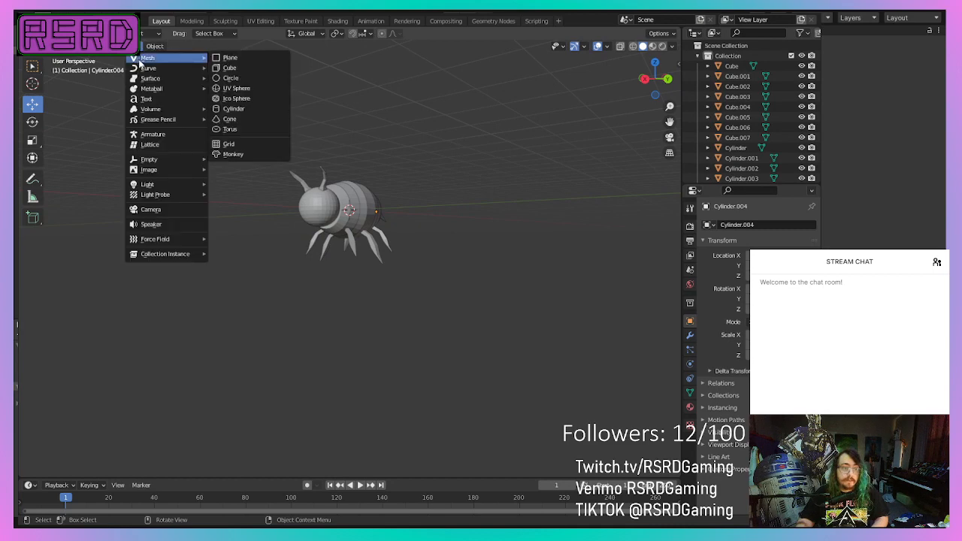
{"action": "left_click", "coordinate": [273, 87]}
{"action": "middle_click_drag", "start_coordinate": [273, 88], "coordinate": [210, 230]}
{"action": "scroll", "coordinate": [233, 227], "scroll_direction": "up", "scroll_amount": 5}
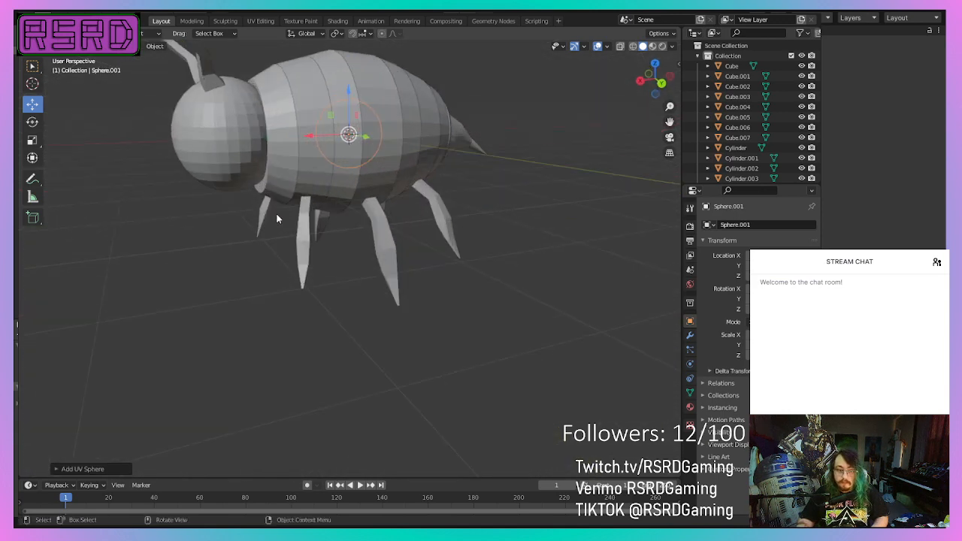
- Move the new sphere along X until it sits in front of the creature's head
{"action": "key", "text": "KP_Decimal"}
{"action": "scroll", "coordinate": [277, 225], "scroll_direction": "down", "scroll_amount": 6}
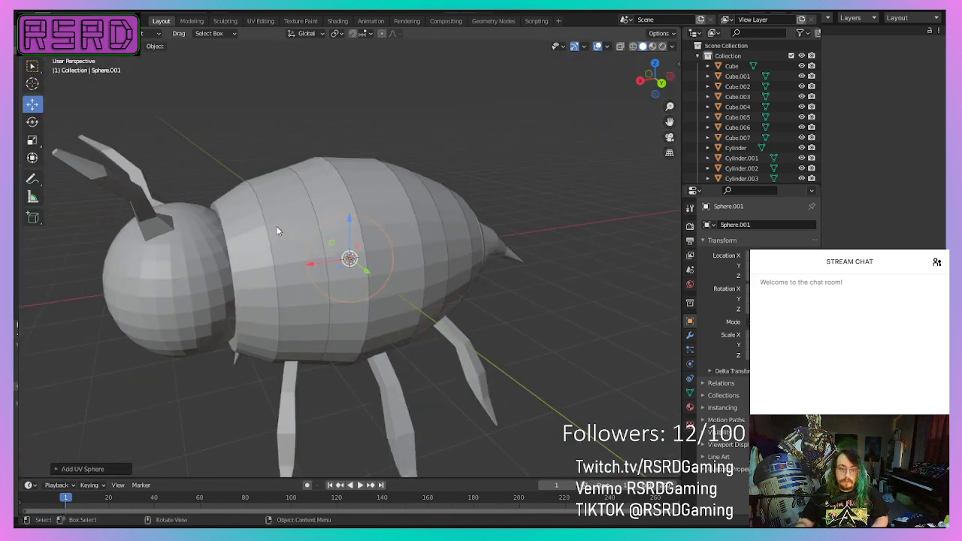
{"action": "left_click_drag", "start_coordinate": [309, 262], "coordinate": [149, 287]}
{"action": "left_click", "coordinate": [214, 279]}
{"action": "scroll", "coordinate": [157, 276], "scroll_direction": "down", "scroll_amount": 4}
{"action": "middle_click_drag", "start_coordinate": [157, 276], "coordinate": [248, 258]}
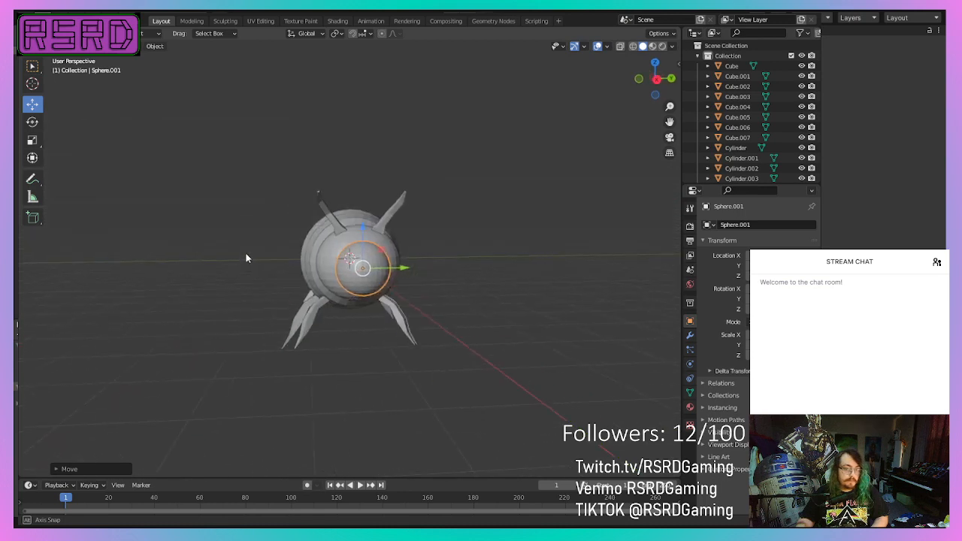
- Scale the new sphere down uniformly to the size of an eye
{"action": "scroll", "coordinate": [270, 259], "scroll_direction": "up", "scroll_amount": 3}
{"action": "left_click", "coordinate": [31, 142]}
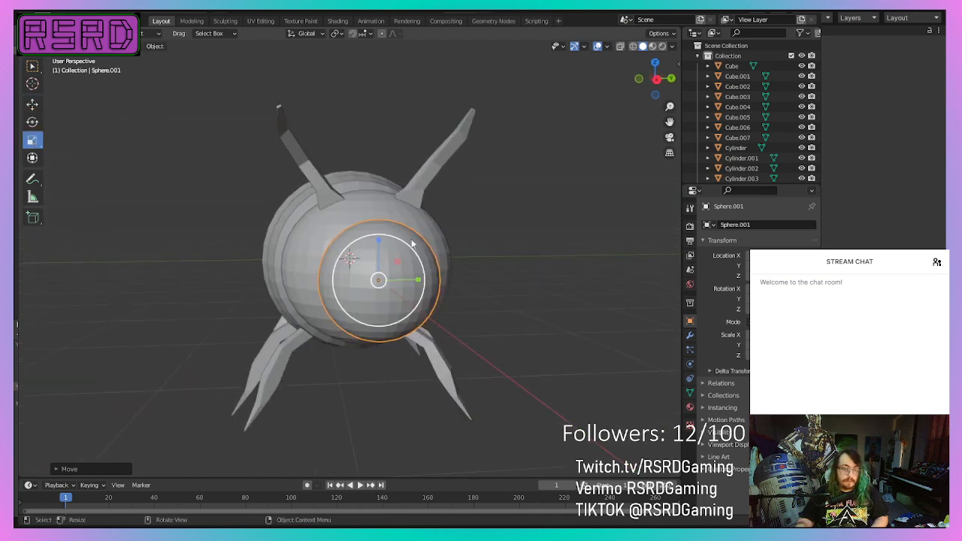
{"action": "left_click_drag", "start_coordinate": [410, 250], "coordinate": [386, 272]}
{"action": "middle_click_drag", "start_coordinate": [387, 273], "coordinate": [450, 280]}
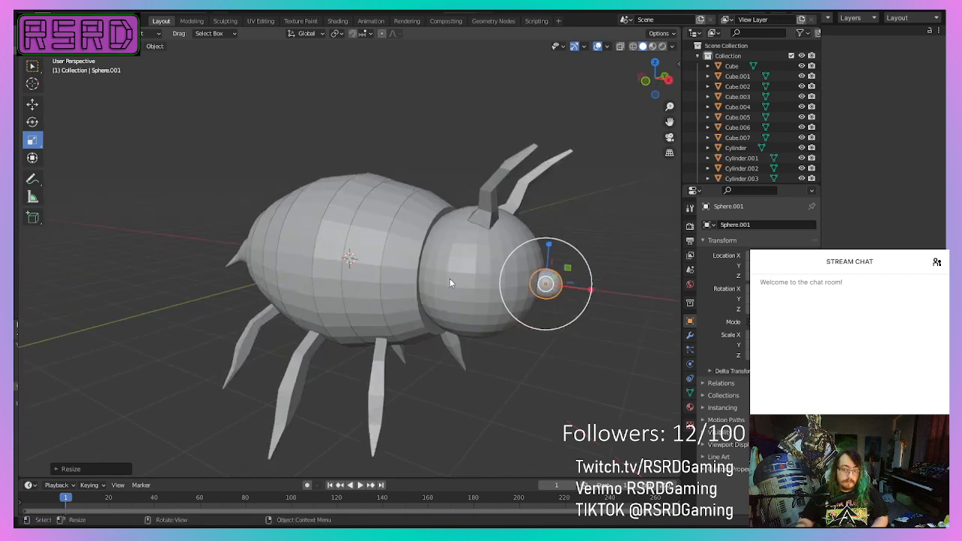
- Raise the eye sphere along Z to the head's upper half and move it back along X against the face
{"action": "scroll", "coordinate": [154, 159], "scroll_direction": "up", "scroll_amount": 1}
{"action": "left_click", "coordinate": [38, 107]}
{"action": "left_click_drag", "start_coordinate": [622, 267], "coordinate": [627, 227]}
{"action": "left_click_drag", "start_coordinate": [650, 257], "coordinate": [621, 254]}
{"action": "middle_click_drag", "start_coordinate": [620, 254], "coordinate": [546, 256]}
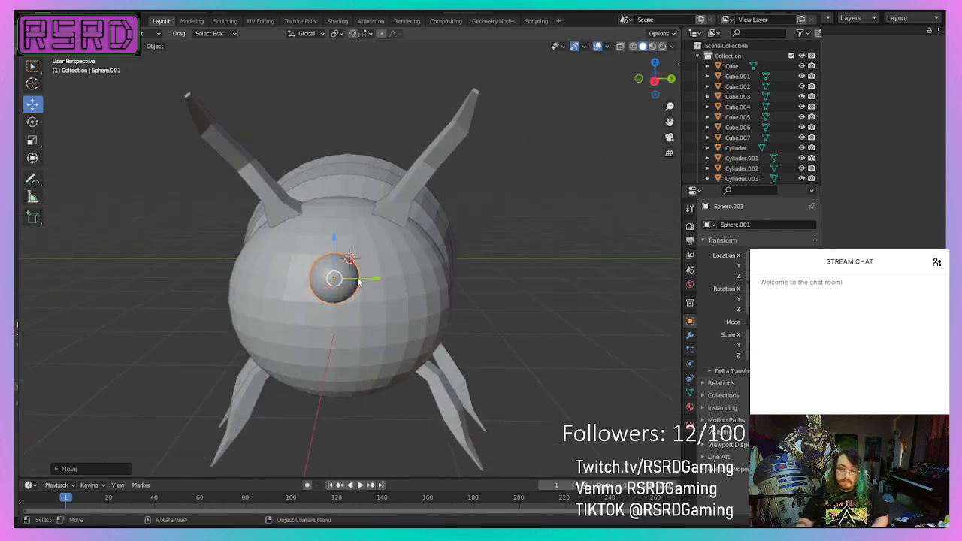
- Shift the eye sphere along Y to one side of the face and sink it slightly into the head along X
{"action": "left_click_drag", "start_coordinate": [362, 279], "coordinate": [319, 284]}
{"action": "middle_click_drag", "start_coordinate": [319, 285], "coordinate": [543, 281]}
{"action": "left_click_drag", "start_coordinate": [615, 267], "coordinate": [604, 265]}
{"action": "middle_click_drag", "start_coordinate": [604, 265], "coordinate": [445, 332]}
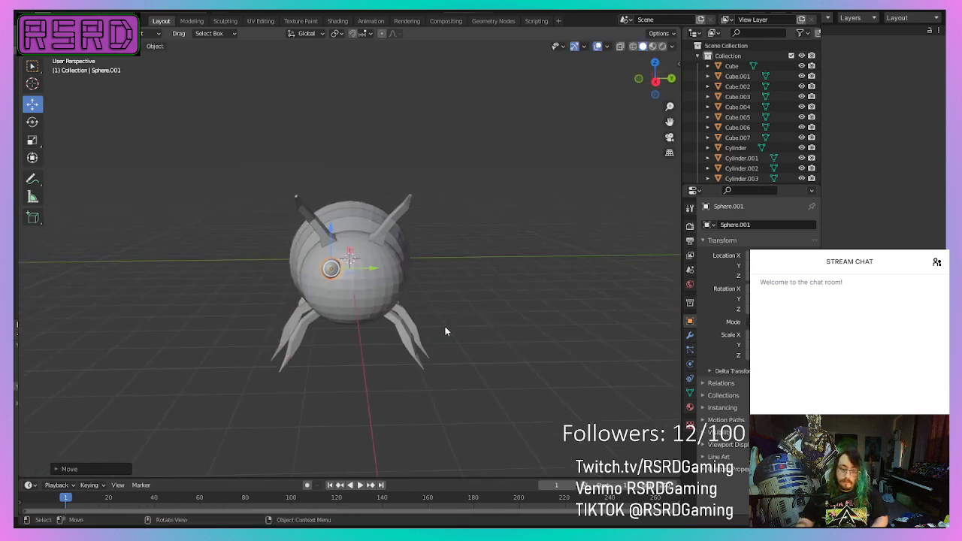
- Stretch the eye sphere slightly along Y to widen it
{"action": "right_click", "coordinate": [508, 329]}
{"action": "scroll", "coordinate": [410, 336], "scroll_direction": "up", "scroll_amount": 2}
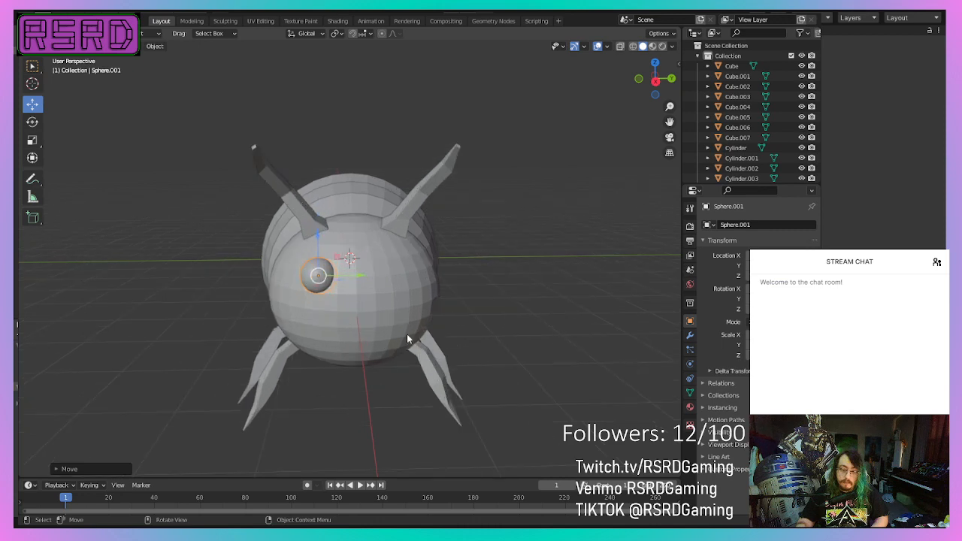
{"action": "left_click", "coordinate": [517, 337]}
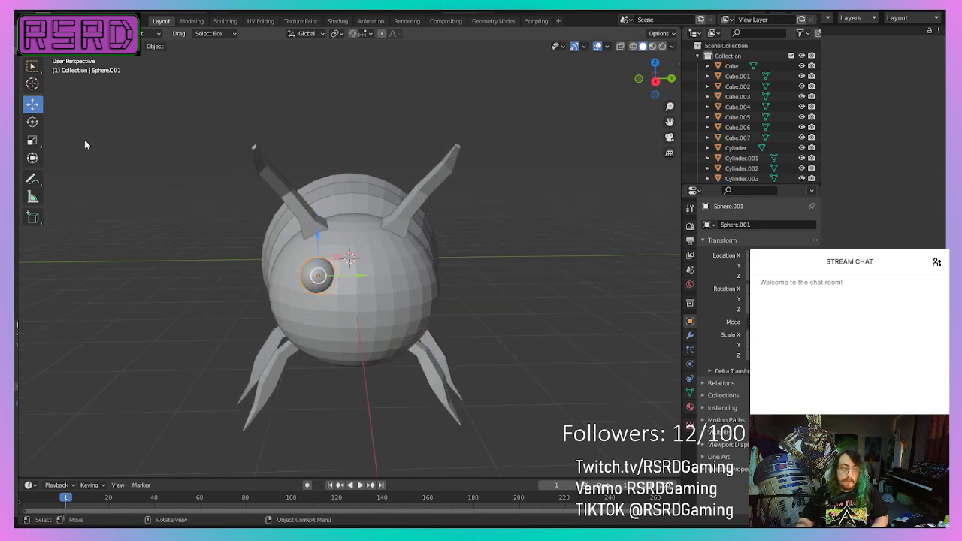
{"action": "left_click", "coordinate": [30, 140]}
{"action": "left_click_drag", "start_coordinate": [361, 279], "coordinate": [367, 275]}
{"action": "left_click", "coordinate": [576, 324]}
{"action": "right_click", "coordinate": [317, 280]}
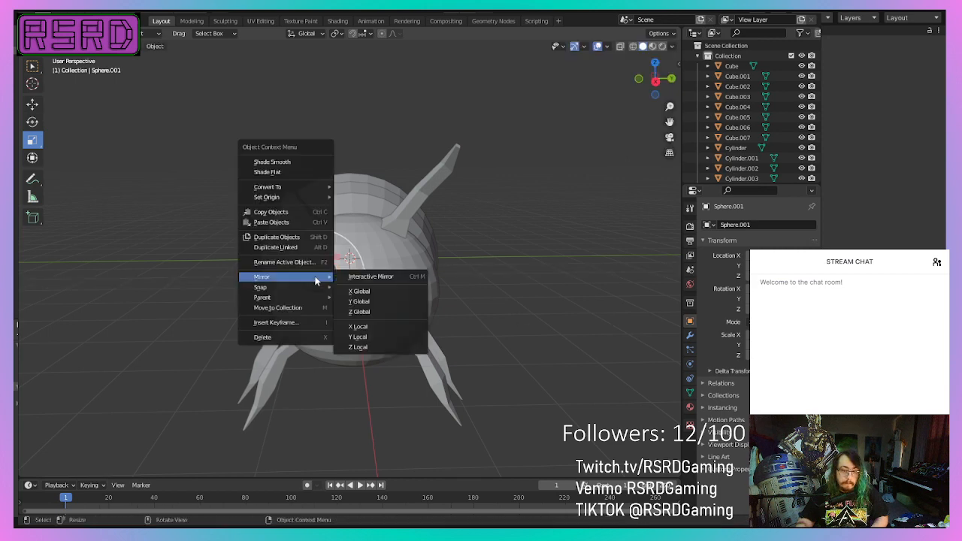
{"action": "left_click", "coordinate": [315, 220]}
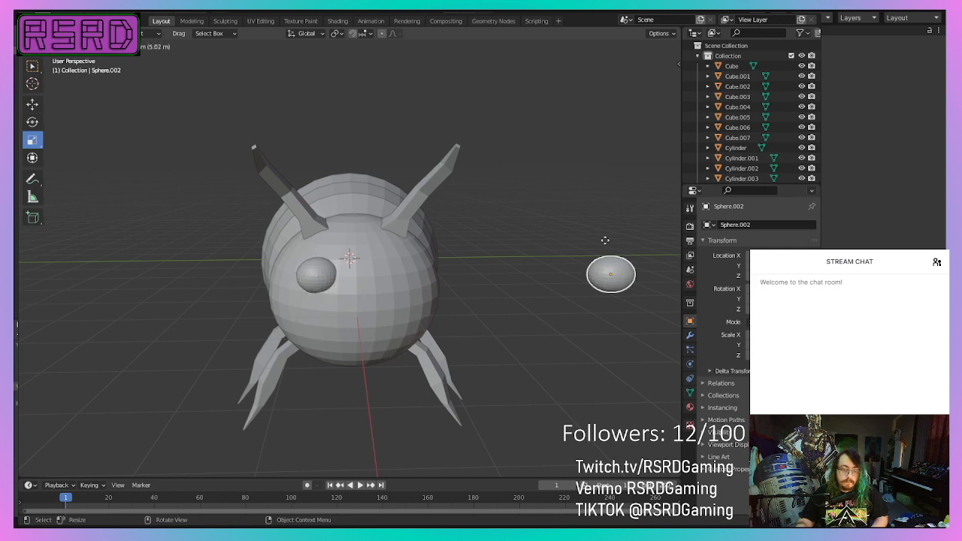
{"action": "right_click", "coordinate": [517, 229]}
- Duplicate the eye sphere and place the copy at the mirrored Y location on the other side of the face
{"action": "right_click", "coordinate": [301, 283]}
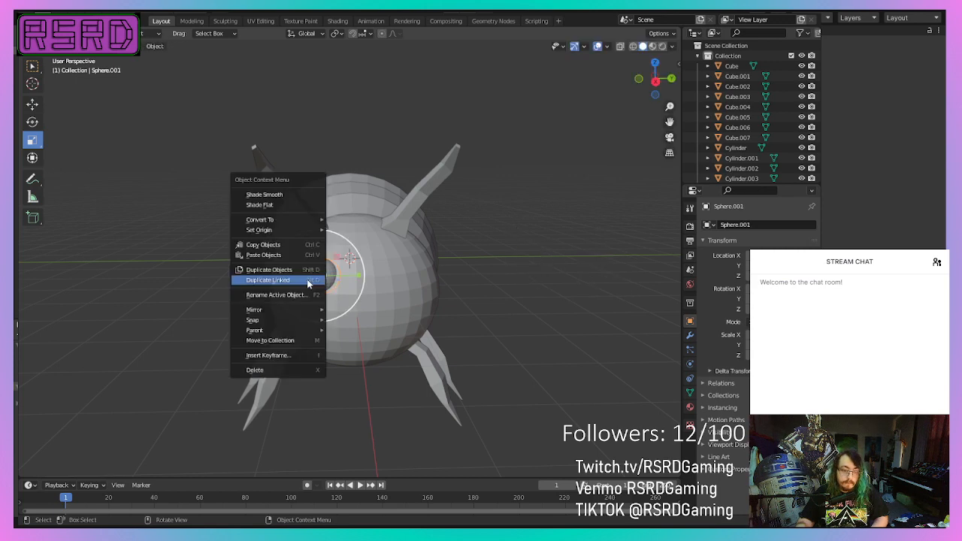
{"action": "left_click", "coordinate": [300, 270]}
{"action": "right_click", "coordinate": [298, 272]}
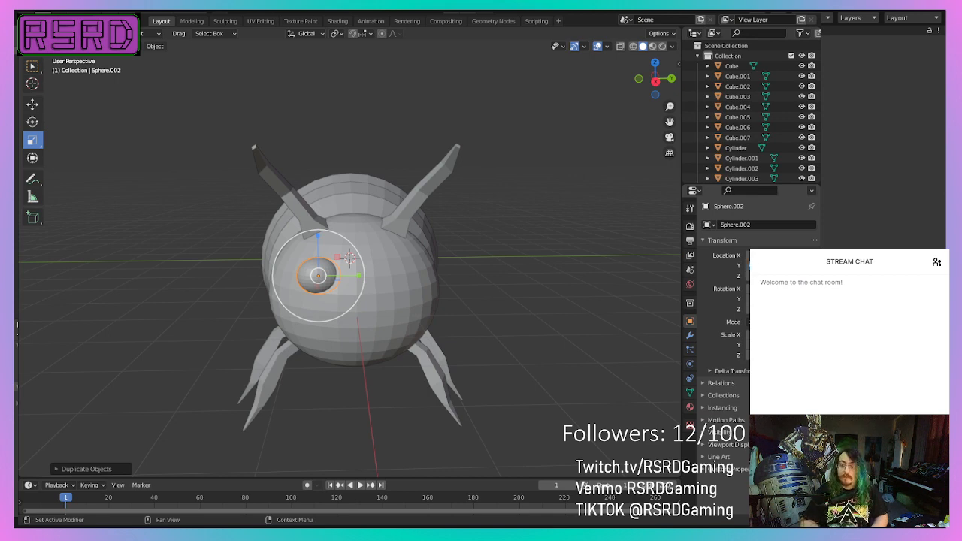
{"action": "key", "text": "Return"}
{"action": "left_click", "coordinate": [606, 347]}
- Examine the eye placement and the whole creature from the front and both near and far side views
{"action": "middle_click_drag", "start_coordinate": [606, 347], "coordinate": [459, 370]}
{"action": "scroll", "coordinate": [459, 370], "scroll_direction": "down", "scroll_amount": 2}
{"action": "left_click", "coordinate": [263, 256]}
{"action": "scroll", "coordinate": [301, 375], "scroll_direction": "up", "scroll_amount": 2}
{"action": "left_click", "coordinate": [282, 435]}
{"action": "scroll", "coordinate": [269, 404], "scroll_direction": "up", "scroll_amount": 1}
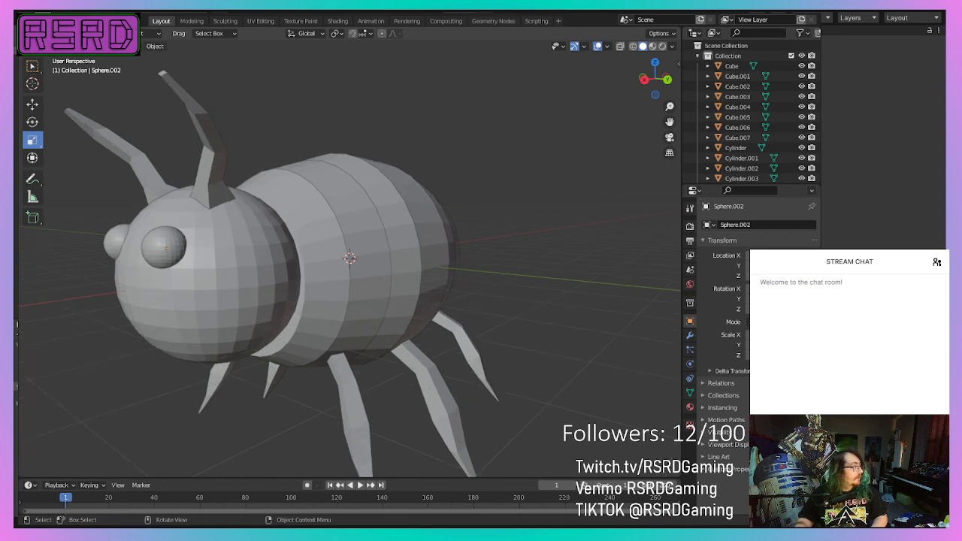
{"action": "scroll", "coordinate": [251, 375], "scroll_direction": "down", "scroll_amount": 4}
{"action": "middle_click_drag", "start_coordinate": [238, 372], "coordinate": [165, 358]}
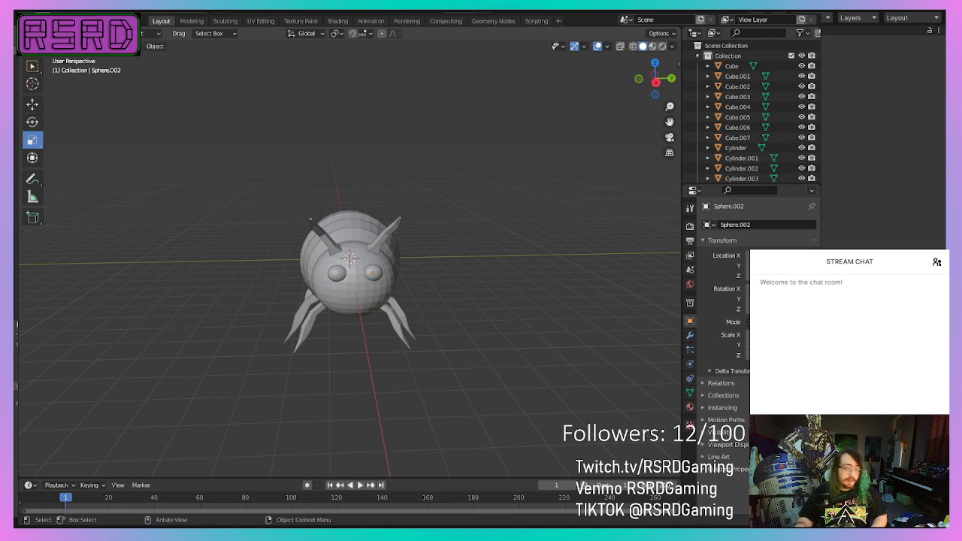
{"action": "scroll", "coordinate": [350, 293], "scroll_direction": "up", "scroll_amount": 3}
{"action": "middle_click_drag", "start_coordinate": [259, 324], "coordinate": [254, 324]}
{"action": "scroll", "coordinate": [248, 327], "scroll_direction": "up", "scroll_amount": 2}
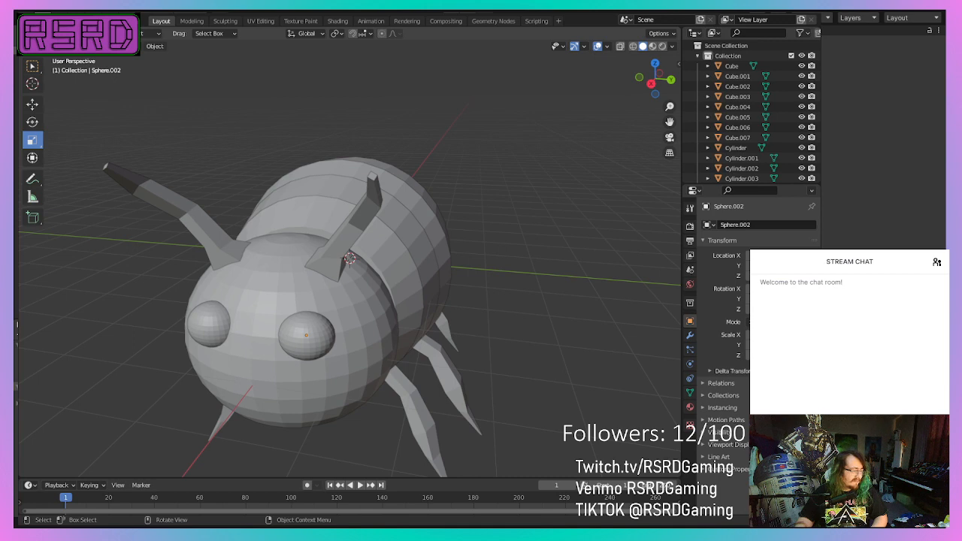
{"action": "scroll", "coordinate": [349, 259], "scroll_direction": "up", "scroll_amount": 3}
{"action": "scroll", "coordinate": [349, 259], "scroll_direction": "down", "scroll_amount": 6}
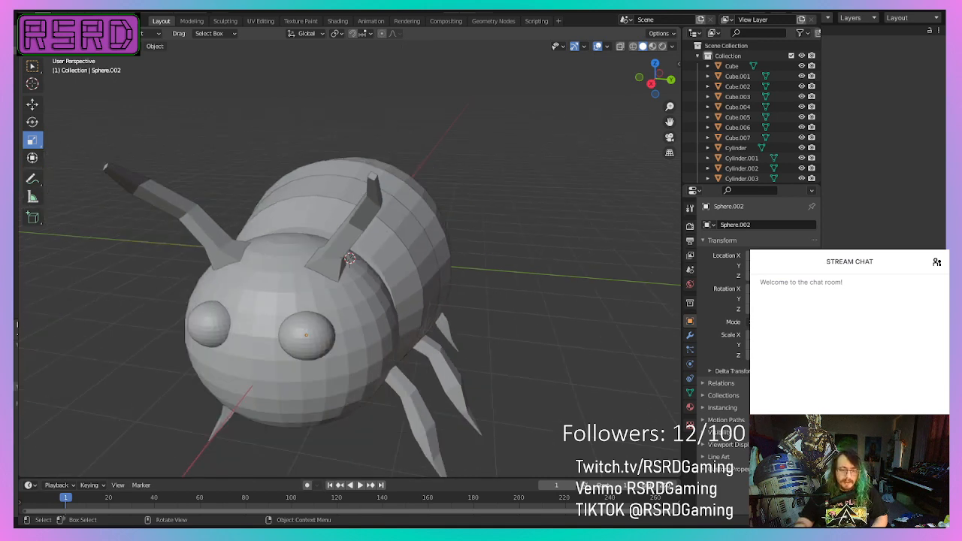
{"action": "scroll", "coordinate": [349, 259], "scroll_direction": "up", "scroll_amount": 2}
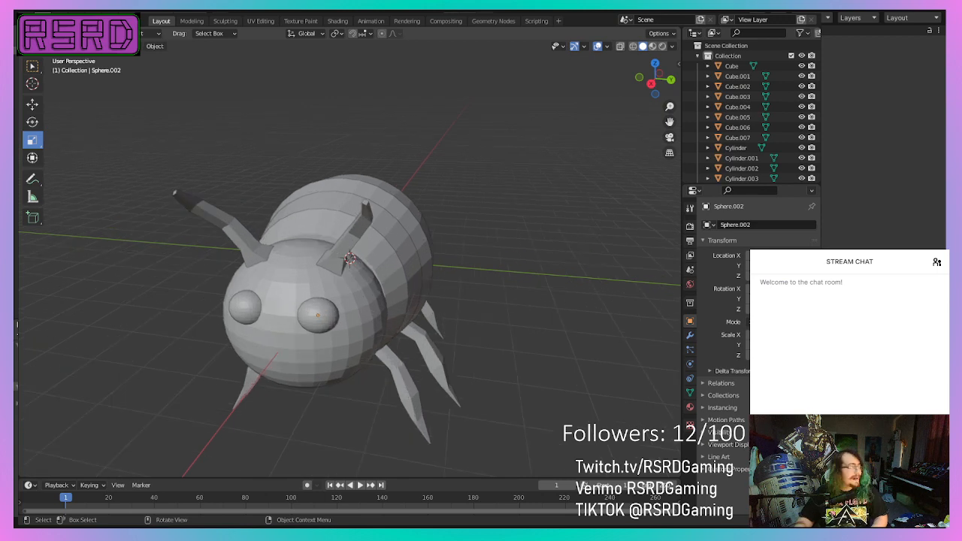
{"action": "scroll", "coordinate": [350, 259], "scroll_direction": "down", "scroll_amount": 4}
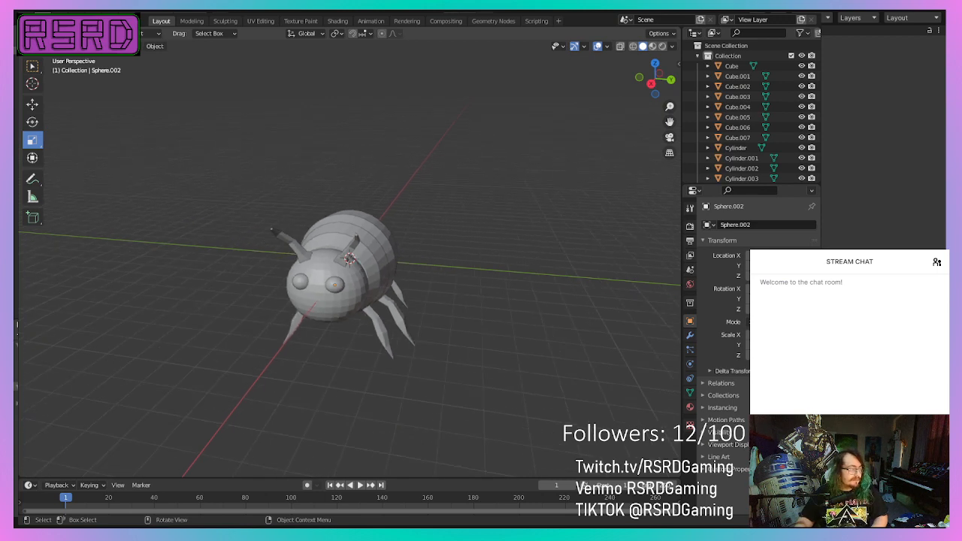
{"action": "scroll", "coordinate": [349, 259], "scroll_direction": "up", "scroll_amount": 5}
{"action": "scroll", "coordinate": [349, 259], "scroll_direction": "down", "scroll_amount": 5}
{"action": "middle_click_drag", "start_coordinate": [531, 254], "coordinate": [239, 372]}
{"action": "scroll", "coordinate": [325, 389], "scroll_direction": "up", "scroll_amount": 5}
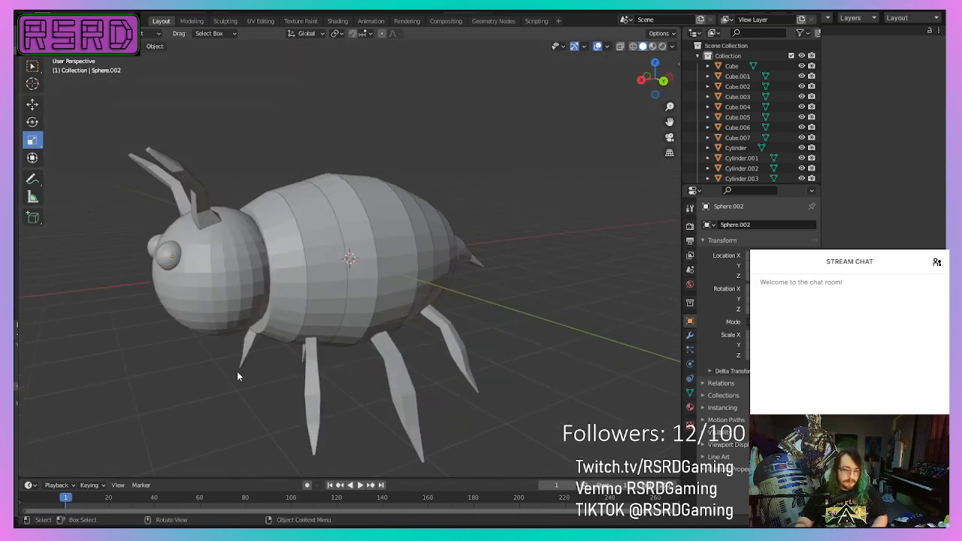
{"action": "scroll", "coordinate": [237, 376], "scroll_direction": "down", "scroll_amount": 4}
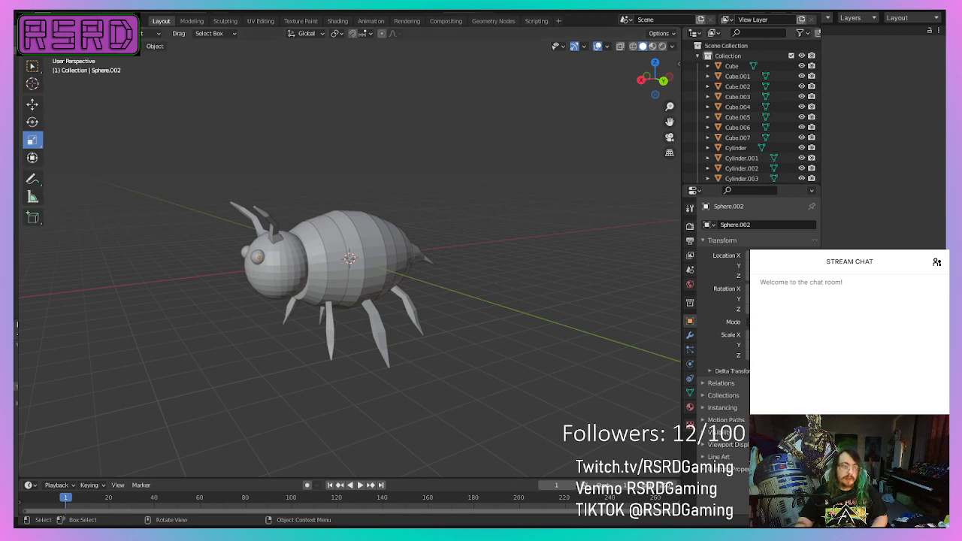
- Save the Blender file and switch to Unity
{"action": "left_click", "coordinate": [41, 20]}
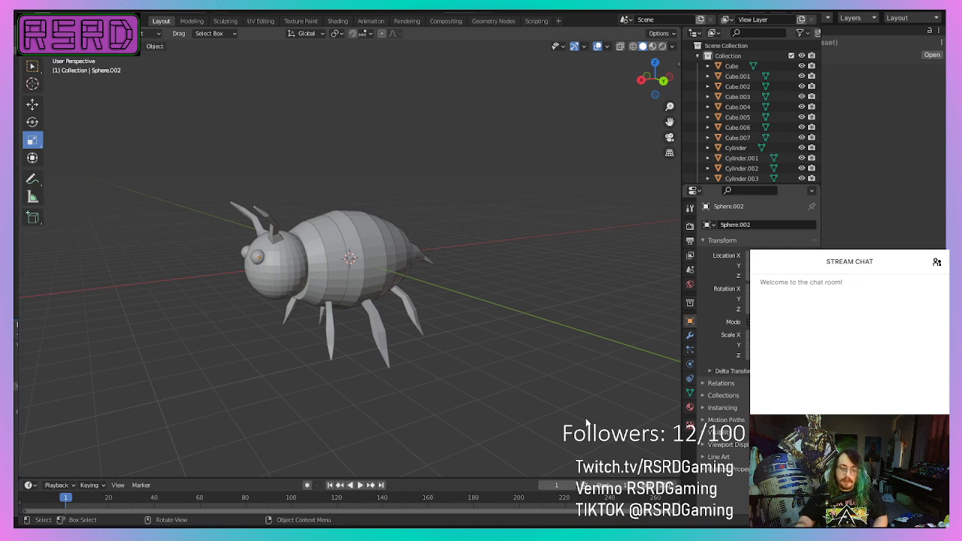
{"action": "key", "text": "ctrl+s"}
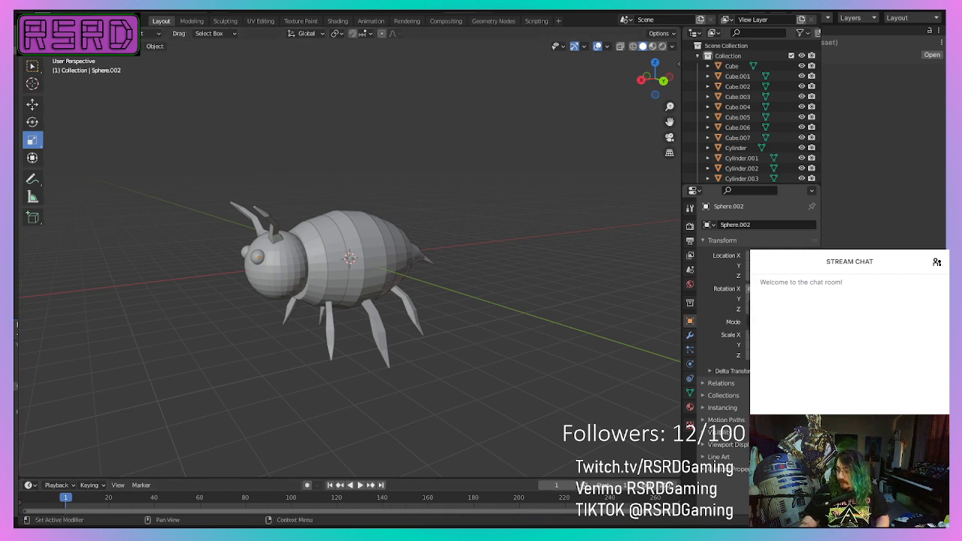
{"action": "key", "text": "alt+Tab"}
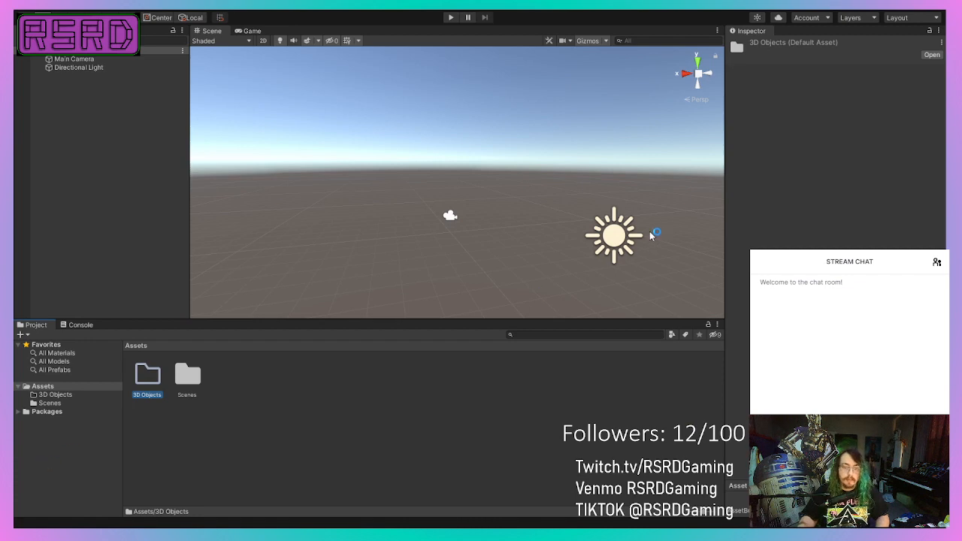
- Open the 3D Objects asset folder and try to place the Bee model in the scene
{"action": "double_click", "coordinate": [165, 374]}
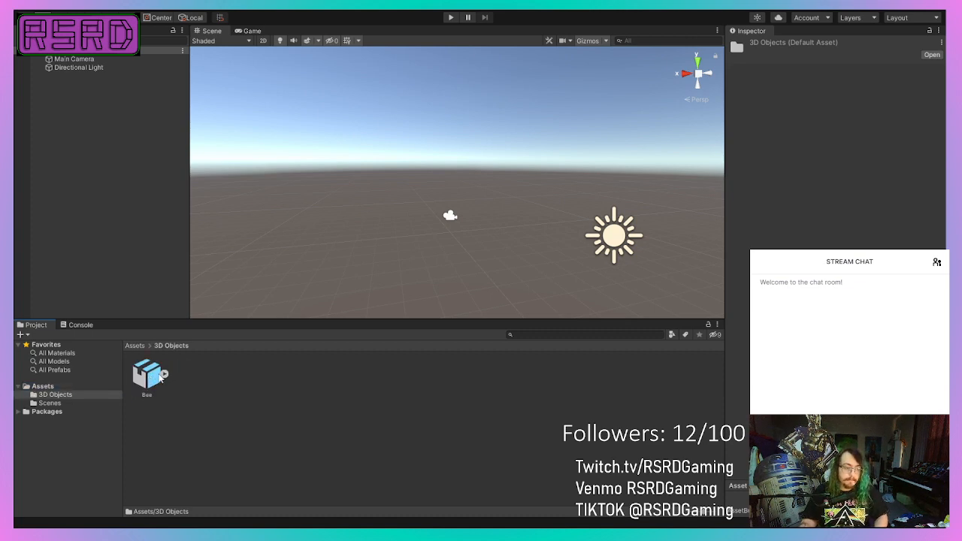
{"action": "left_click_drag", "start_coordinate": [145, 379], "coordinate": [281, 286]}
{"action": "left_click_drag", "start_coordinate": [356, 235], "coordinate": [385, 223]}
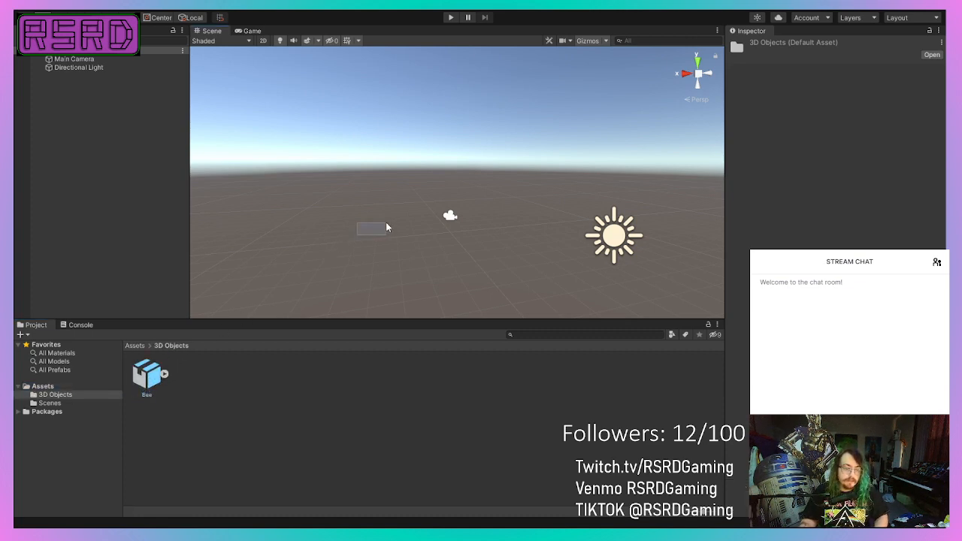
{"action": "left_click", "coordinate": [144, 396]}
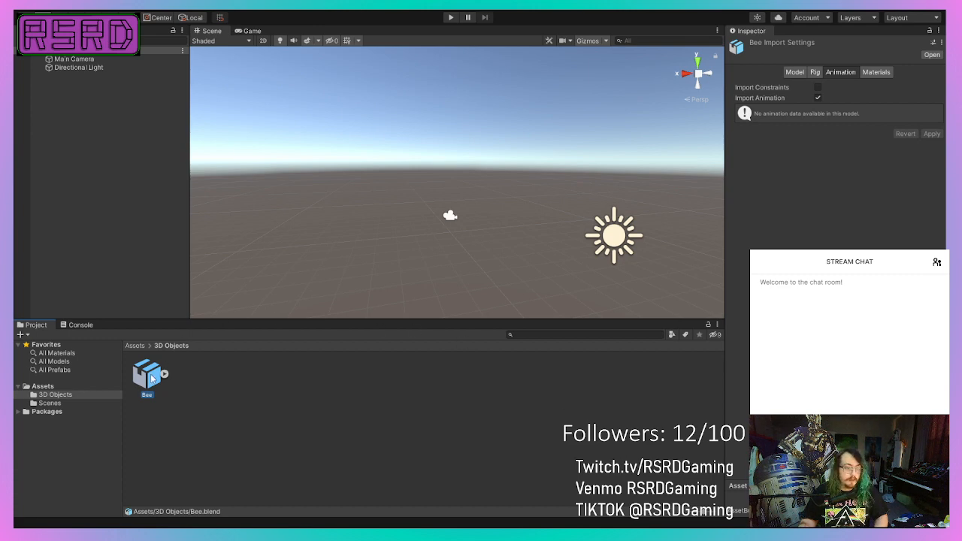
- Place the Bee model in the scene and set its position to X 0, Y 0, Z 0
{"action": "left_click_drag", "start_coordinate": [154, 378], "coordinate": [432, 219]}
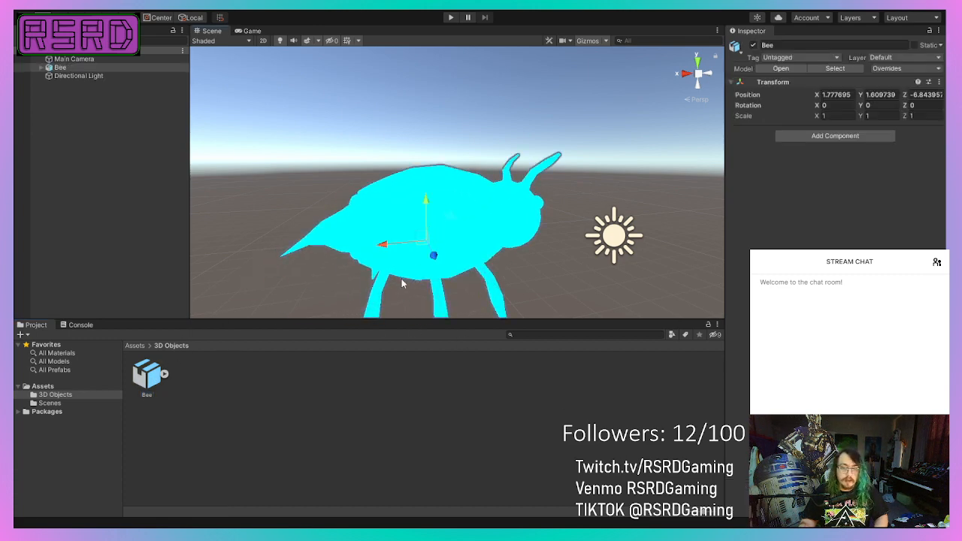
{"action": "left_click", "coordinate": [835, 95]}
{"action": "type", "text": "0"}
{"action": "key", "text": "Tab"}
{"action": "type", "text": "0"}
{"action": "key", "text": "Tab"}
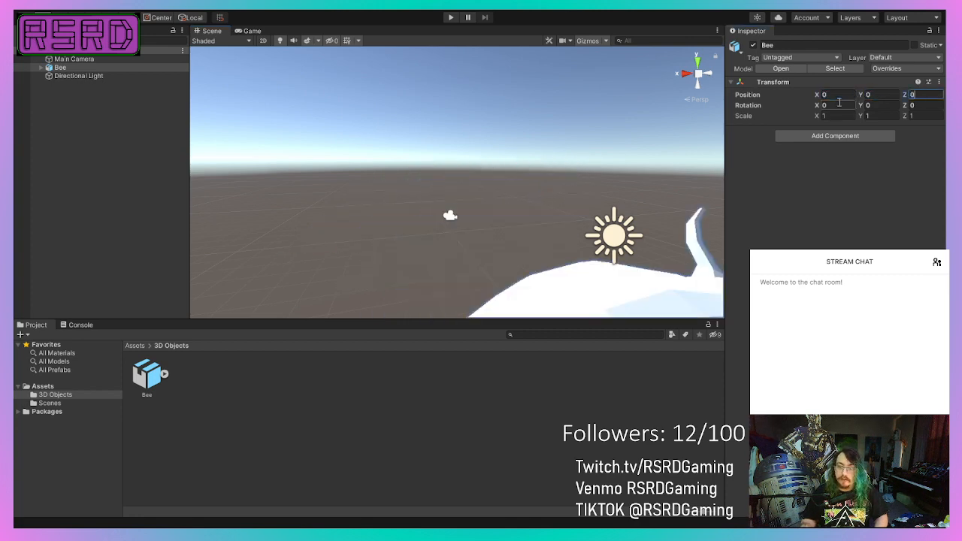
{"action": "type", "text": "0"}
{"action": "scroll", "coordinate": [471, 242], "scroll_direction": "down", "scroll_amount": 7}
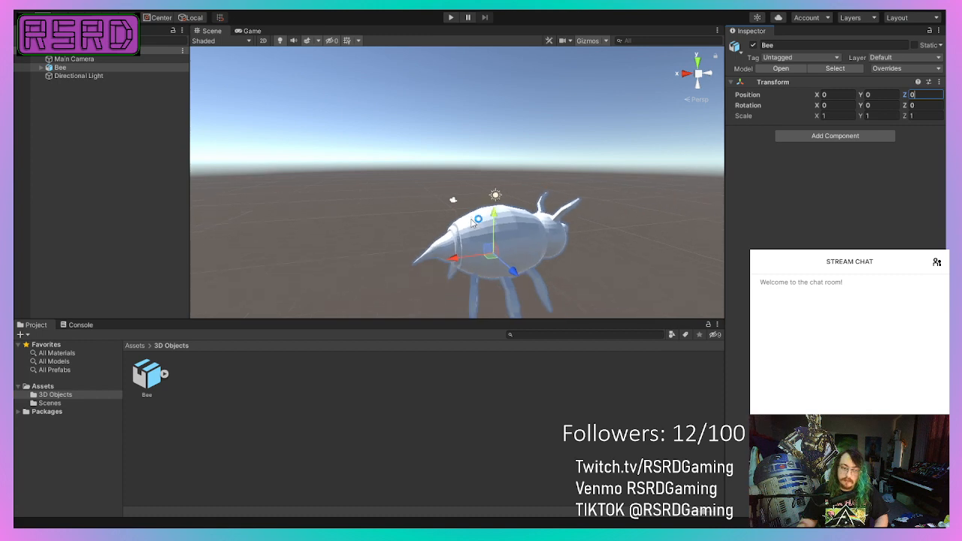
- Inspect the bee from several sides, run the scene to preview it through the camera, and stop the preview
{"action": "middle_click_drag", "start_coordinate": [471, 233], "coordinate": [362, 175]}
{"action": "scroll", "coordinate": [461, 173], "scroll_direction": "up", "scroll_amount": 8}
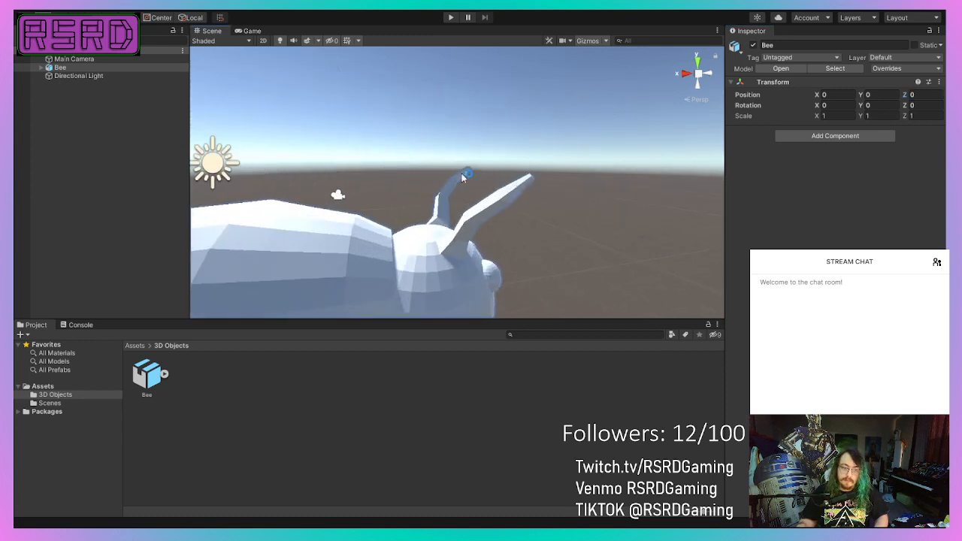
{"action": "left_click_drag", "start_coordinate": [462, 172], "coordinate": [233, 227], "text": "alt"}
{"action": "left_click_drag", "start_coordinate": [628, 120], "coordinate": [418, 125], "text": "alt"}
{"action": "scroll", "coordinate": [424, 96], "scroll_direction": "down", "scroll_amount": 4}
{"action": "scroll", "coordinate": [447, 96], "scroll_direction": "down", "scroll_amount": 2}
{"action": "left_click", "coordinate": [448, 19]}
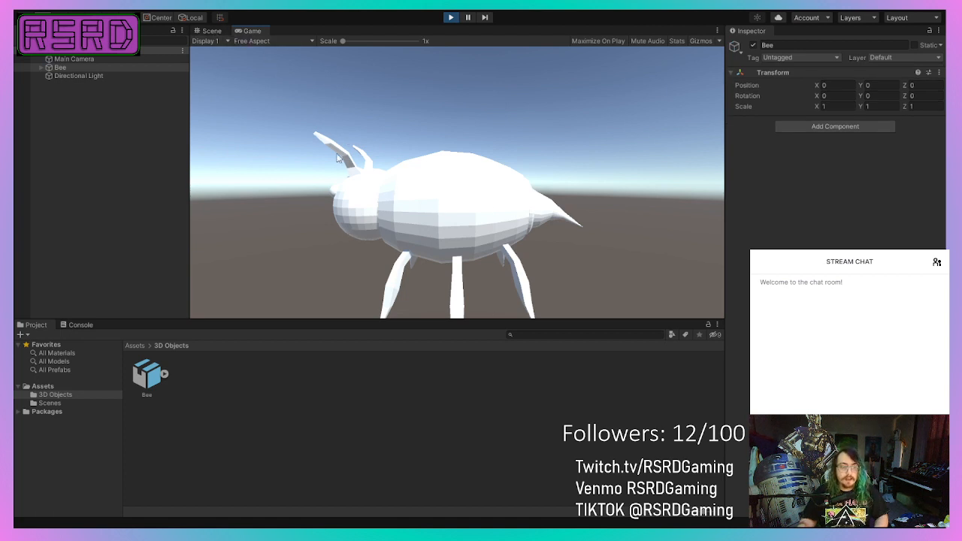
{"action": "left_click", "coordinate": [450, 17]}
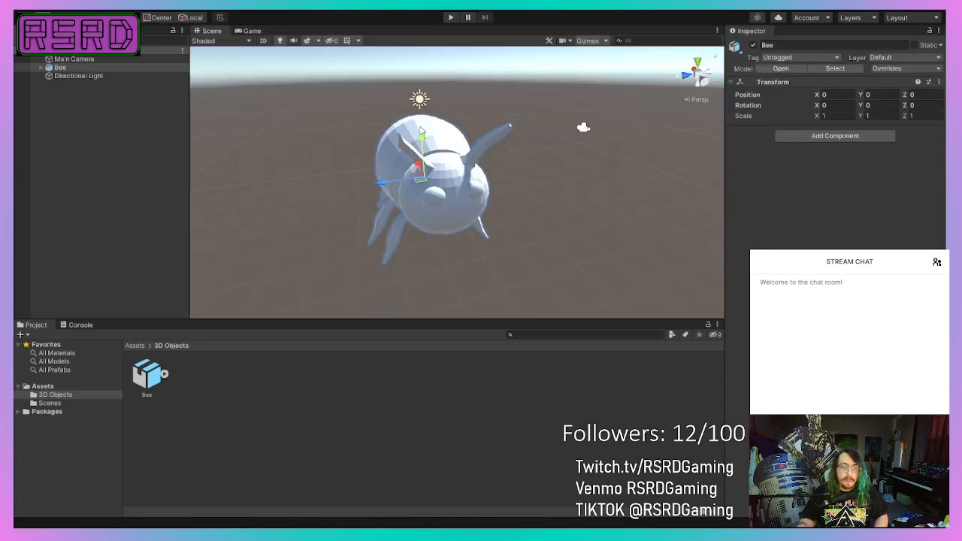
- Create a folder named Shaders in Assets
{"action": "left_click", "coordinate": [67, 403]}
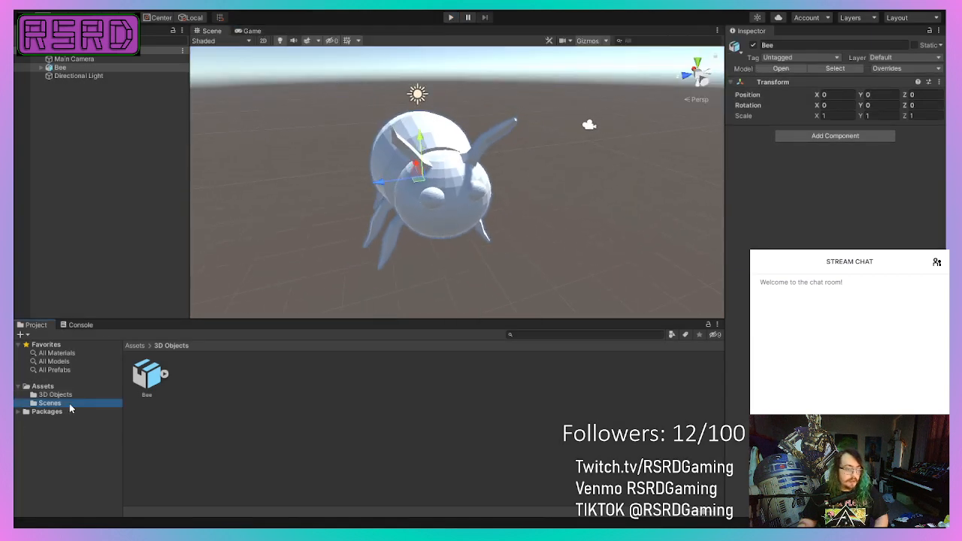
{"action": "left_click", "coordinate": [54, 395]}
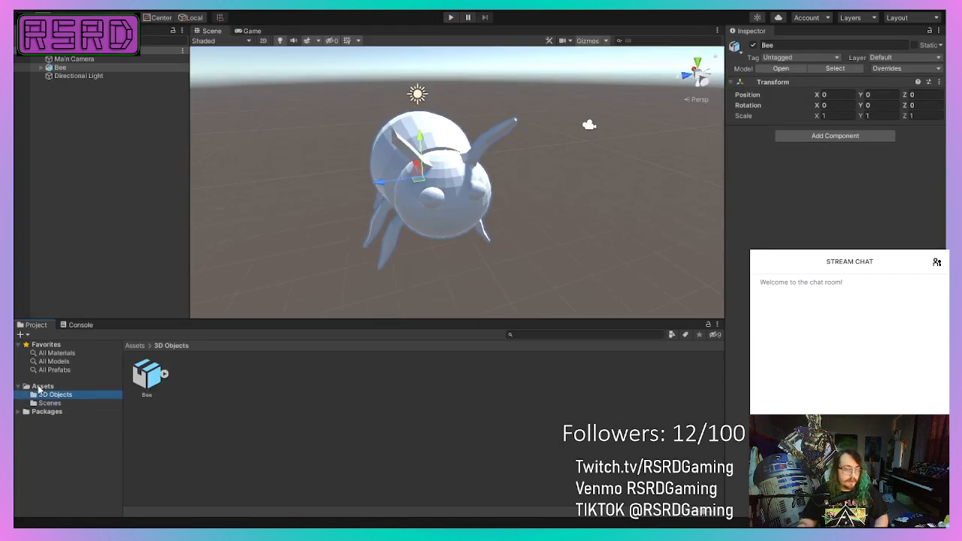
{"action": "left_click", "coordinate": [43, 386]}
{"action": "left_click", "coordinate": [245, 412]}
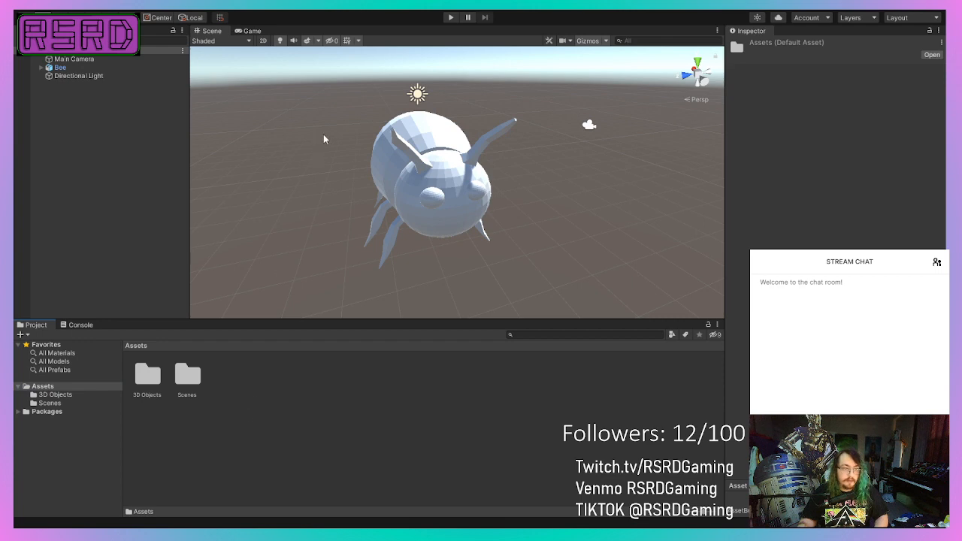
{"action": "left_click", "coordinate": [441, 122]}
{"action": "type", "text": "Shaders"}
{"action": "key", "text": "Return"}
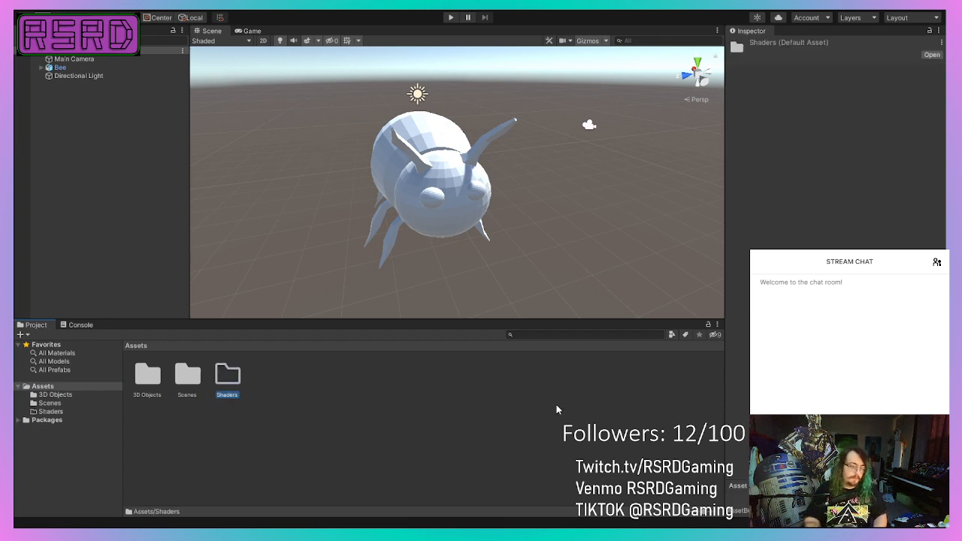
- Create a material in the Shaders folder with black albedo, metallic 0.617 and smoothness 0.76
{"action": "double_click", "coordinate": [227, 375]}
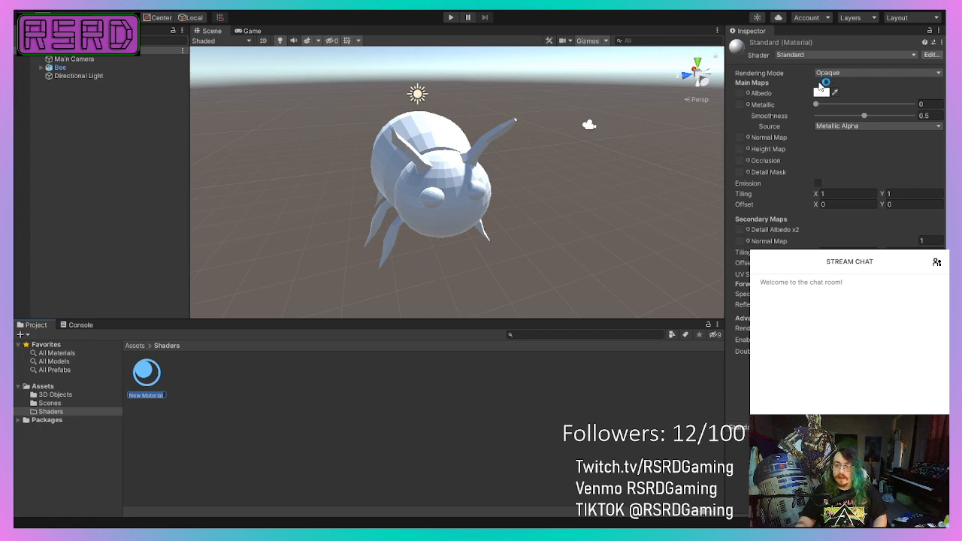
{"action": "left_click", "coordinate": [820, 95]}
{"action": "left_click_drag", "start_coordinate": [864, 189], "coordinate": [769, 243]}
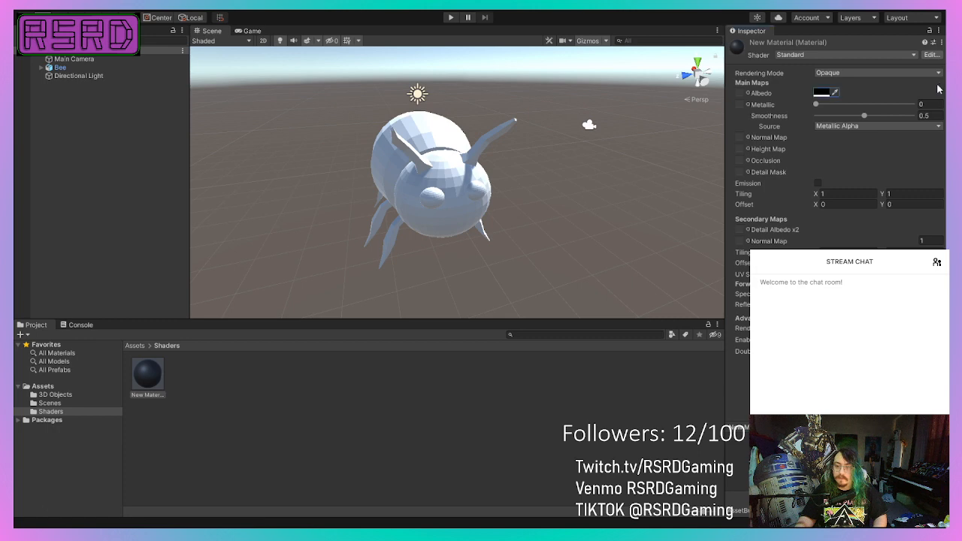
{"action": "left_click_drag", "start_coordinate": [816, 105], "coordinate": [890, 121]}
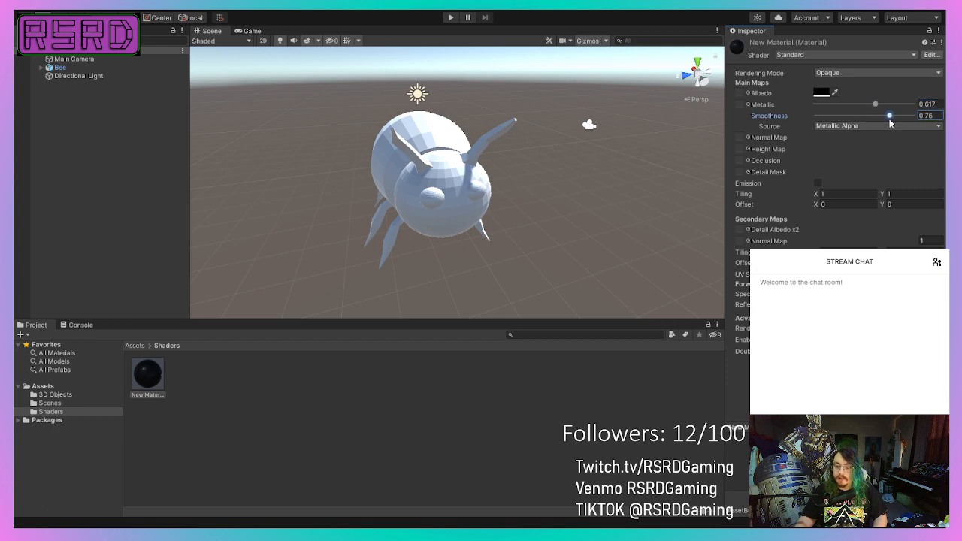
- Rename the new black material as Black
{"action": "left_click", "coordinate": [158, 381]}
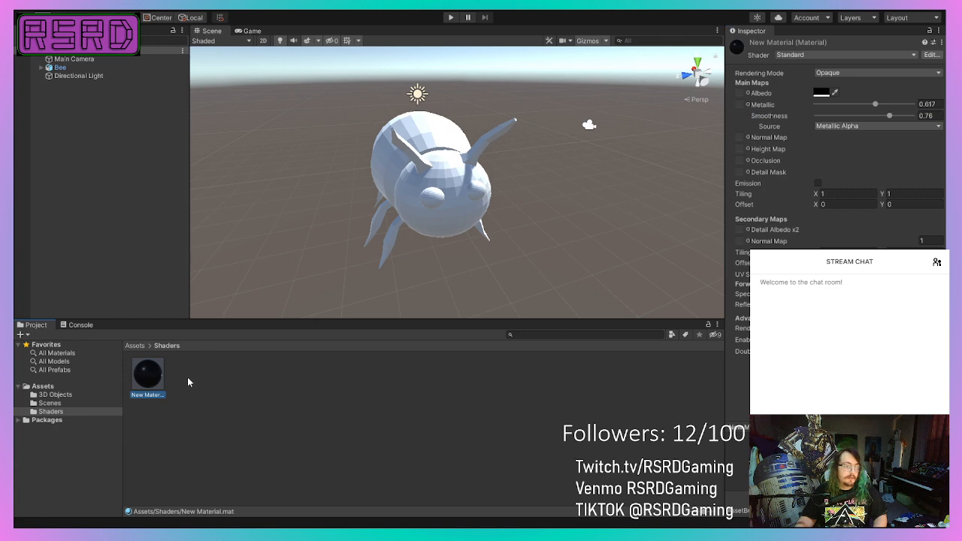
{"action": "key", "text": "F2"}
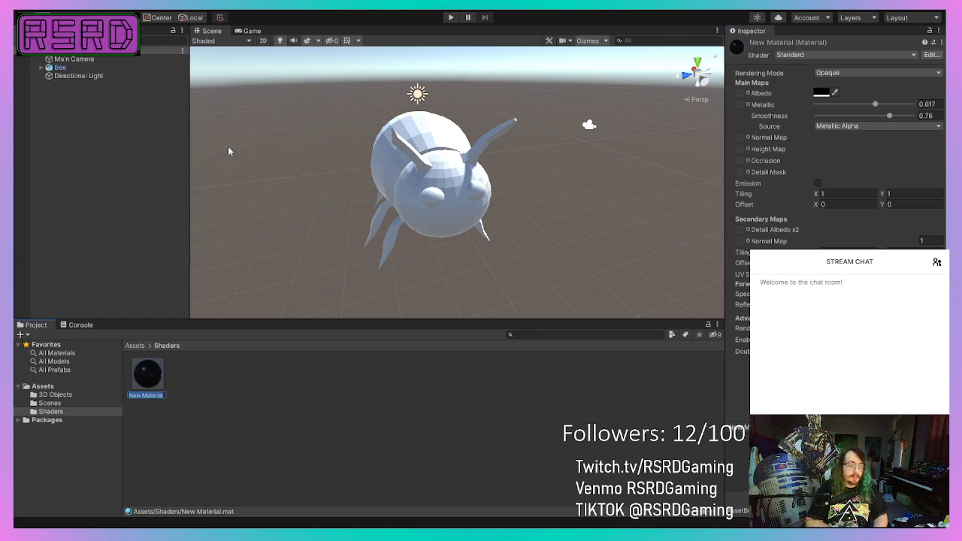
{"action": "type", "text": "Ba"}
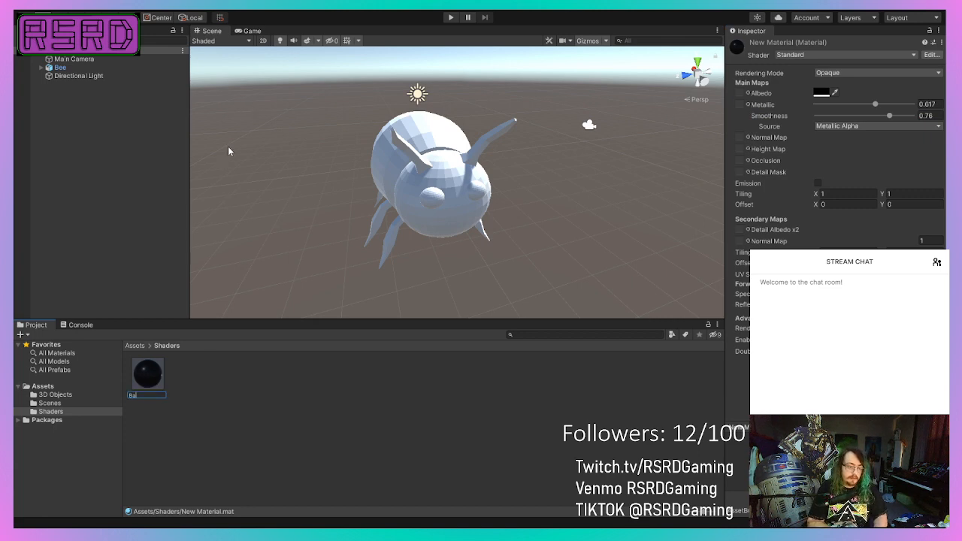
{"action": "type", "text": "lack"}
{"action": "key", "text": "Return"}
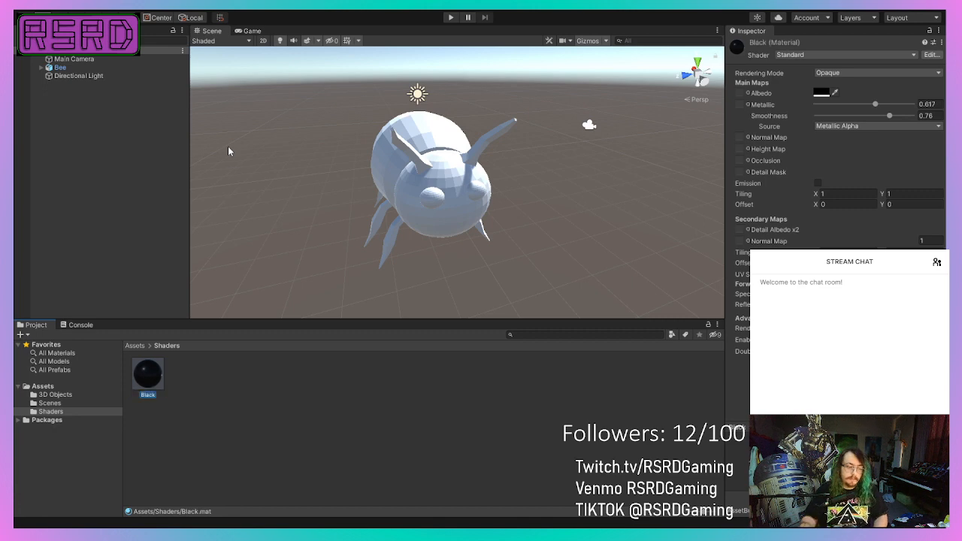
- Create a second material in the Shaders folder with golden-yellow albedo, metallic 0.093 and smoothness 0.453
{"action": "left_click", "coordinate": [189, 376]}
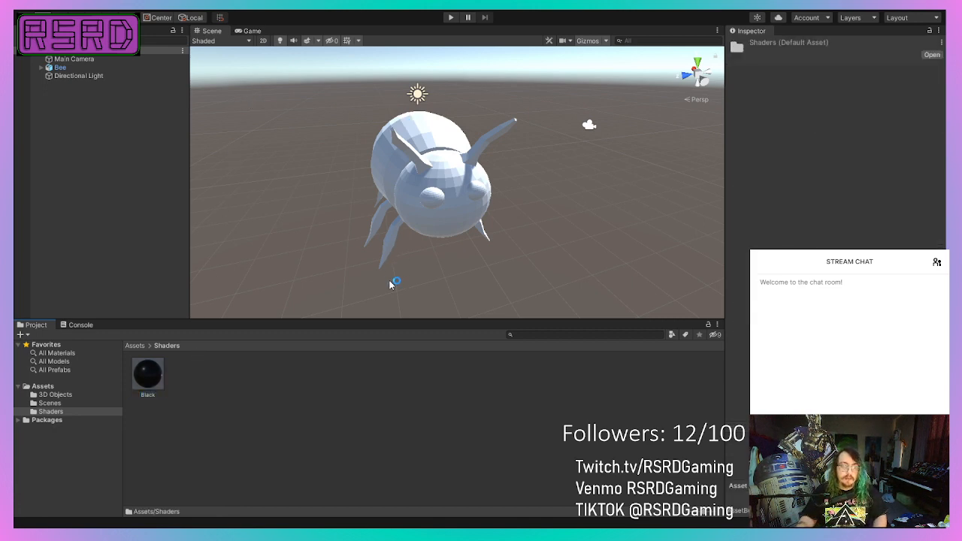
{"action": "left_click", "coordinate": [826, 96]}
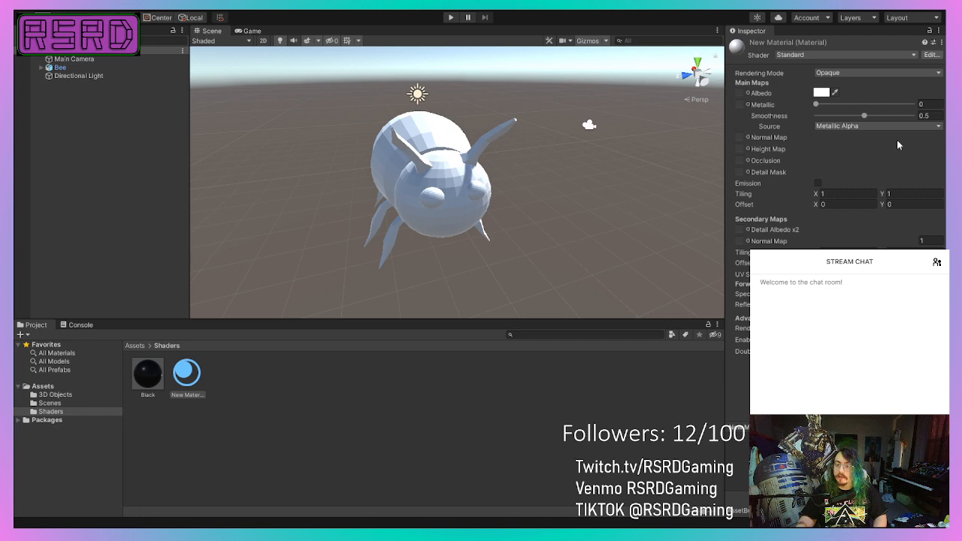
{"action": "left_click", "coordinate": [822, 95]}
{"action": "left_click_drag", "start_coordinate": [894, 151], "coordinate": [898, 139]}
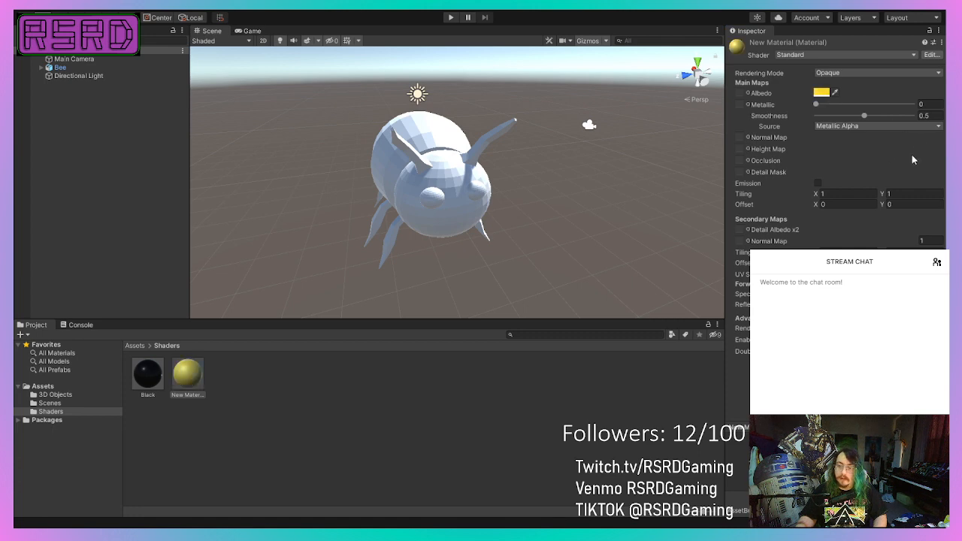
{"action": "left_click", "coordinate": [905, 154]}
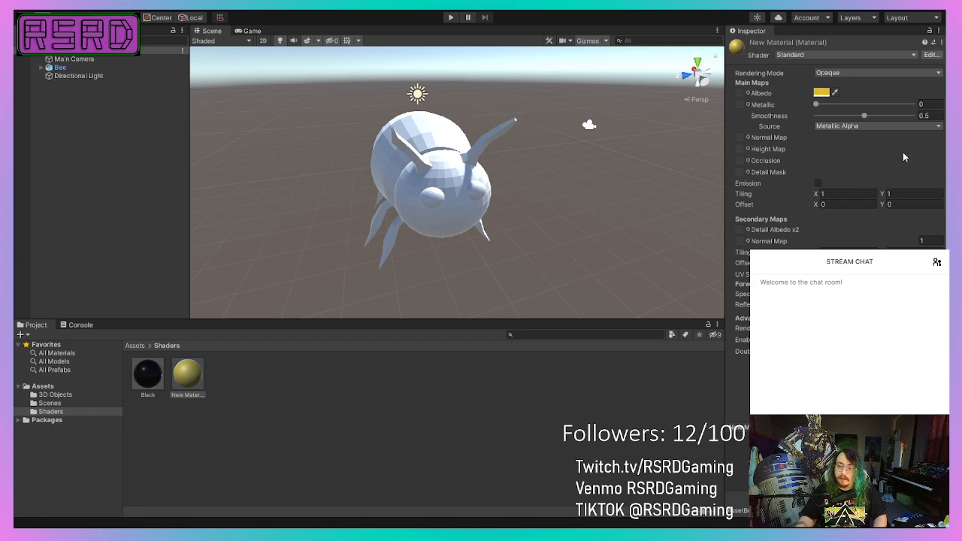
{"action": "left_click", "coordinate": [934, 89]}
{"action": "left_click", "coordinate": [837, 105]}
{"action": "left_click_drag", "start_coordinate": [878, 107], "coordinate": [860, 116]}
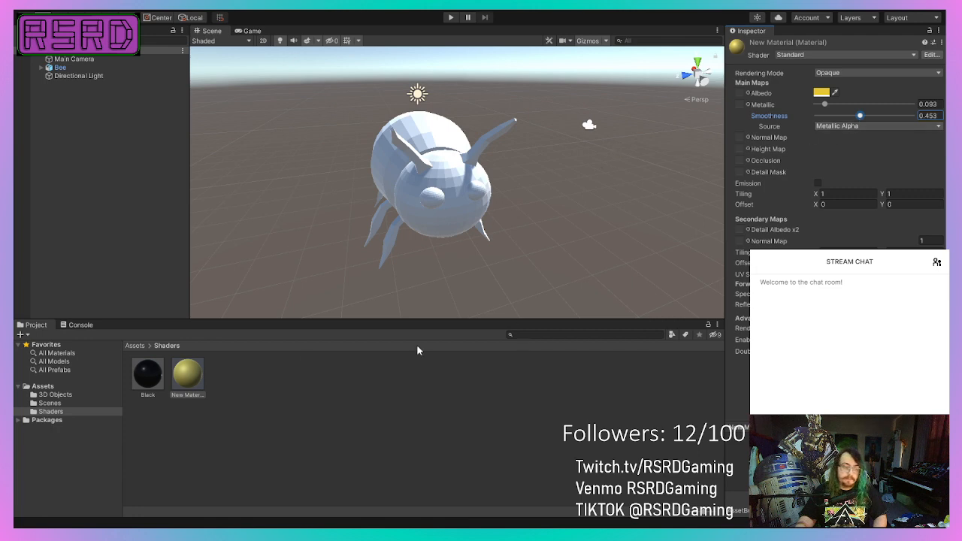
- Rename the new golden-yellow material as Yellow
{"action": "left_click", "coordinate": [186, 371]}
{"action": "key", "text": "F2"}
{"action": "type", "text": "Yellow"}
{"action": "key", "text": "Return"}
- Try to apply the Yellow and Black materials to the bee's body
{"action": "scroll", "coordinate": [334, 256], "scroll_direction": "up", "scroll_amount": 5}
{"action": "scroll", "coordinate": [443, 213], "scroll_direction": "down", "scroll_amount": 4}
{"action": "right_click_drag", "start_coordinate": [630, 183], "coordinate": [502, 156]}
{"action": "middle_click_drag", "start_coordinate": [502, 157], "coordinate": [369, 171]}
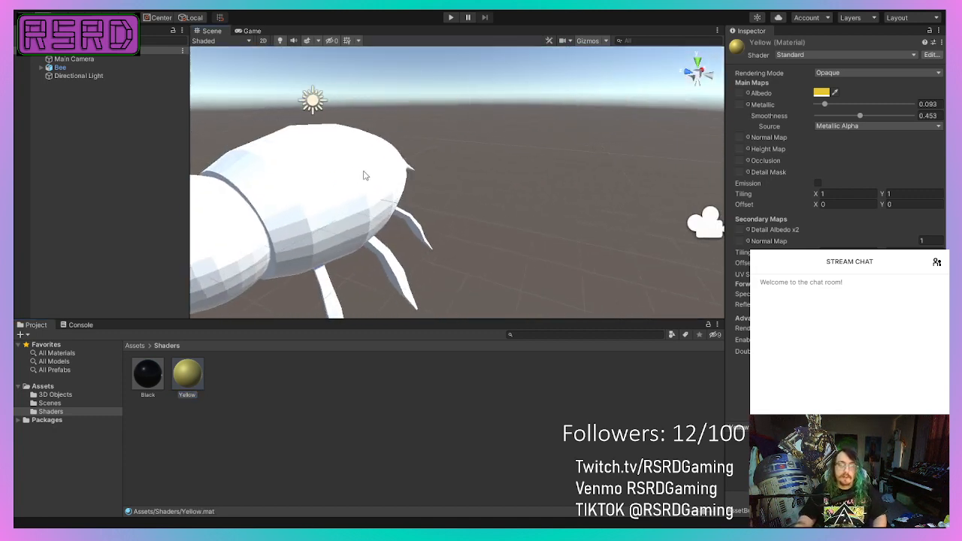
{"action": "right_click_drag", "start_coordinate": [369, 171], "coordinate": [598, 195]}
{"action": "scroll", "coordinate": [457, 210], "scroll_direction": "up", "scroll_amount": 1}
{"action": "middle_click_drag", "start_coordinate": [598, 195], "coordinate": [453, 190]}
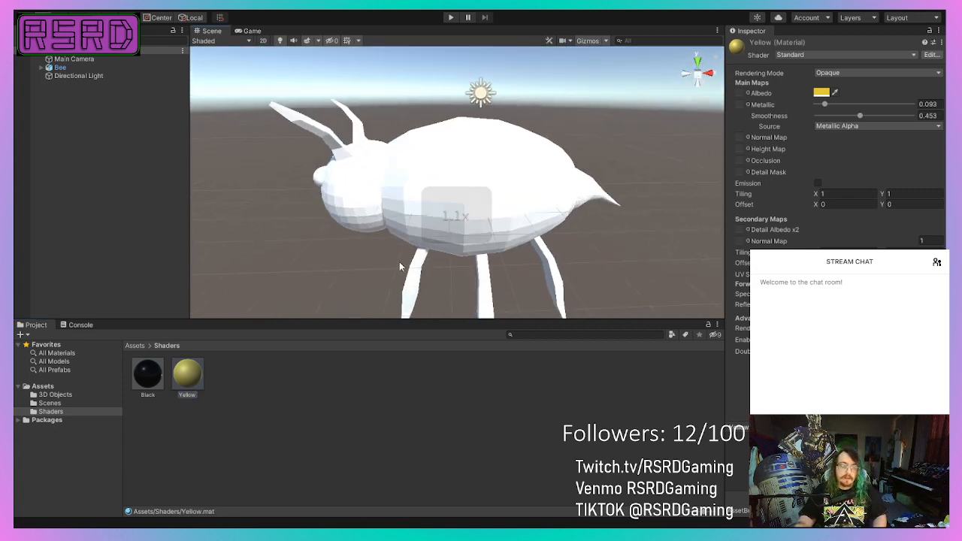
{"action": "left_click", "coordinate": [193, 365]}
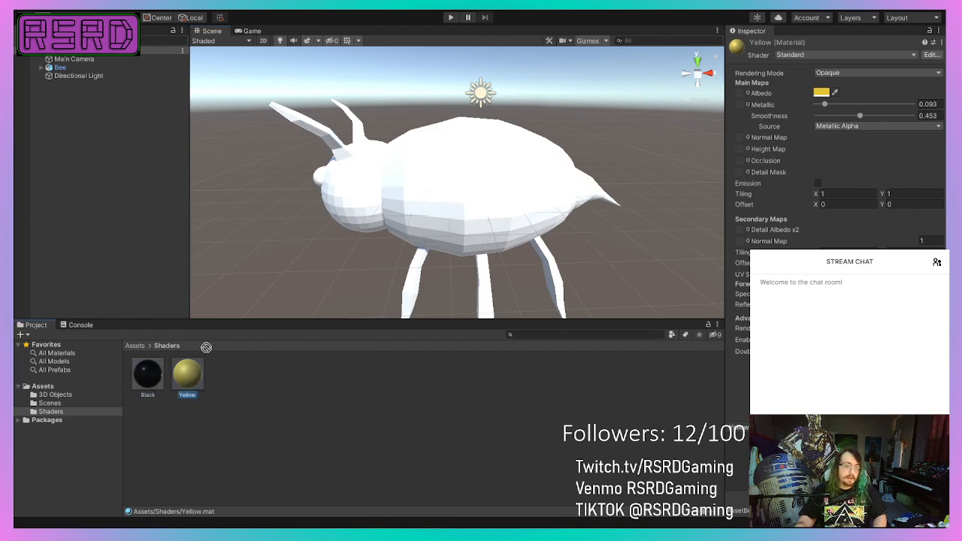
{"action": "left_click_drag", "start_coordinate": [294, 268], "coordinate": [385, 201]}
{"action": "left_click", "coordinate": [152, 368]}
{"action": "left_click_drag", "start_coordinate": [269, 289], "coordinate": [413, 186]}
{"action": "left_click_drag", "start_coordinate": [396, 228], "coordinate": [329, 299]}
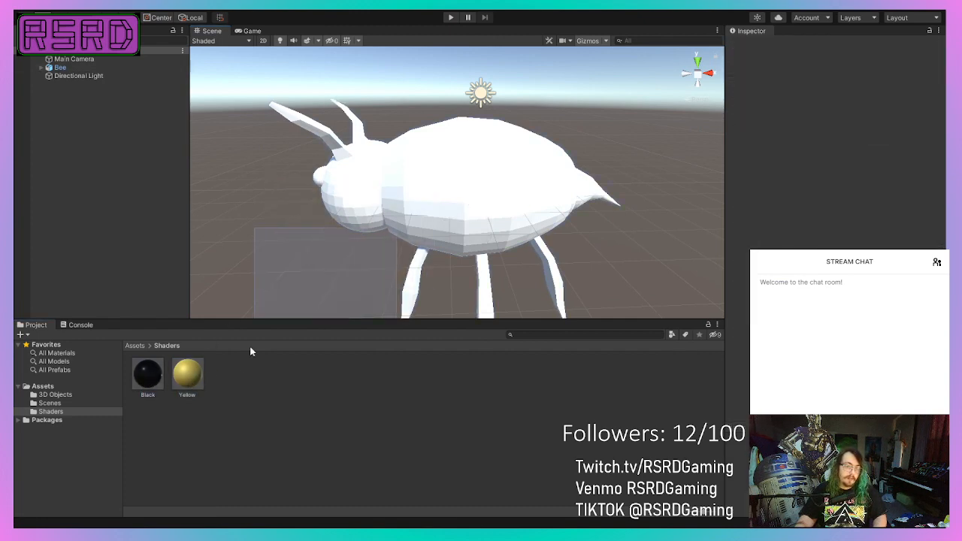
{"action": "left_click_drag", "start_coordinate": [149, 376], "coordinate": [290, 376]}
{"action": "left_click_drag", "start_coordinate": [185, 376], "coordinate": [388, 214]}
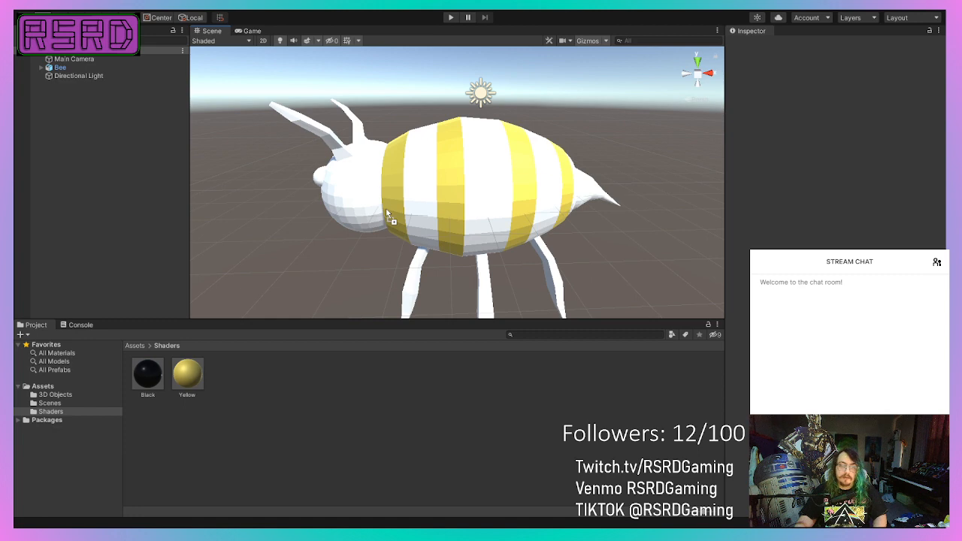
{"action": "left_click_drag", "start_coordinate": [388, 214], "coordinate": [339, 285]}
{"action": "left_click", "coordinate": [110, 386]}
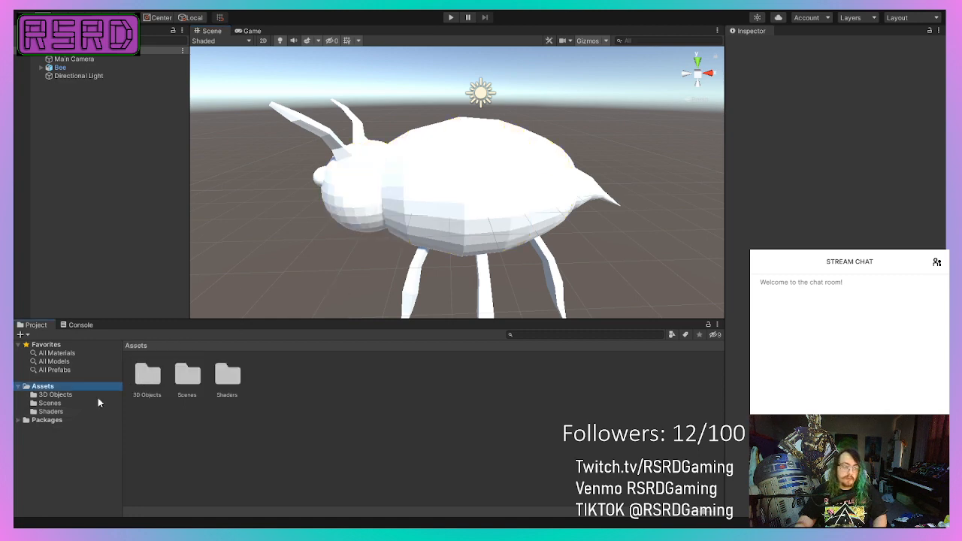
{"action": "left_click", "coordinate": [87, 402]}
{"action": "left_click", "coordinate": [90, 394]}
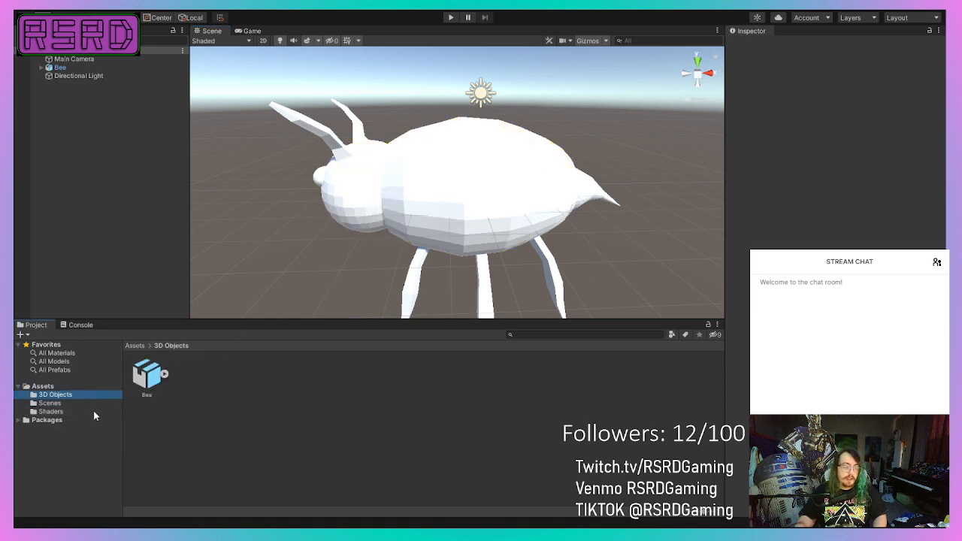
{"action": "left_click", "coordinate": [90, 403]}
{"action": "left_click", "coordinate": [85, 420]}
{"action": "left_click", "coordinate": [84, 412]}
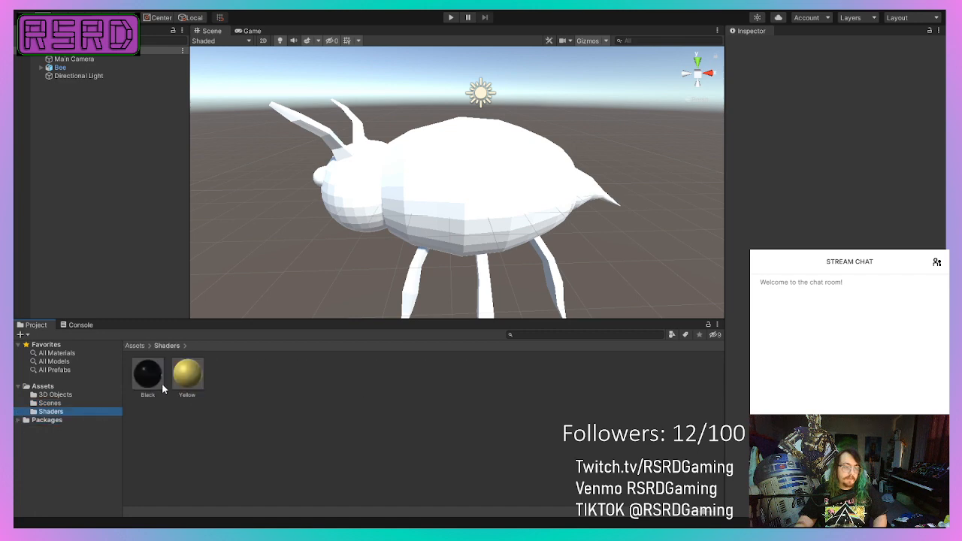
- Apply the Black material to the bee's first set of alternating abdomen stripes and Yellow to the stripes between them
{"action": "left_click_drag", "start_coordinate": [146, 379], "coordinate": [451, 195]}
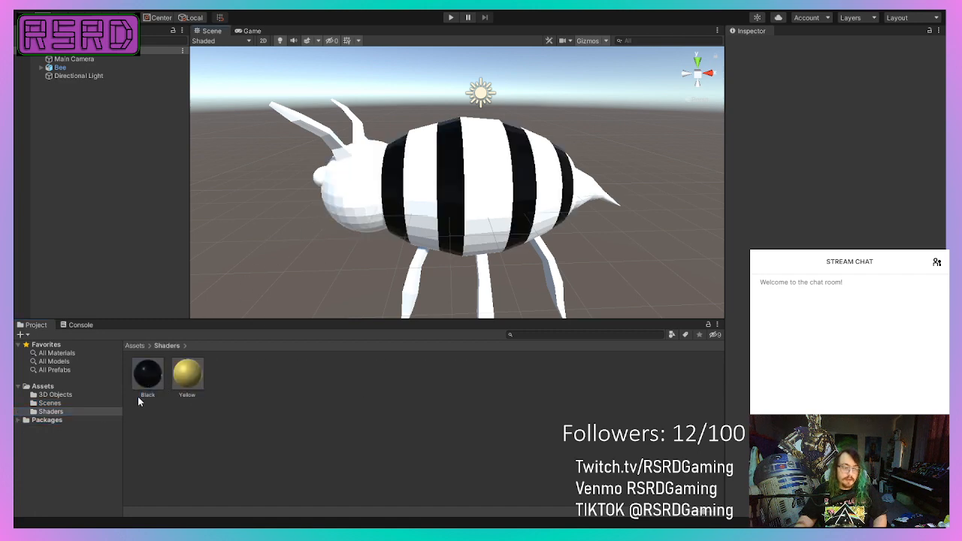
{"action": "left_click_drag", "start_coordinate": [187, 383], "coordinate": [485, 222]}
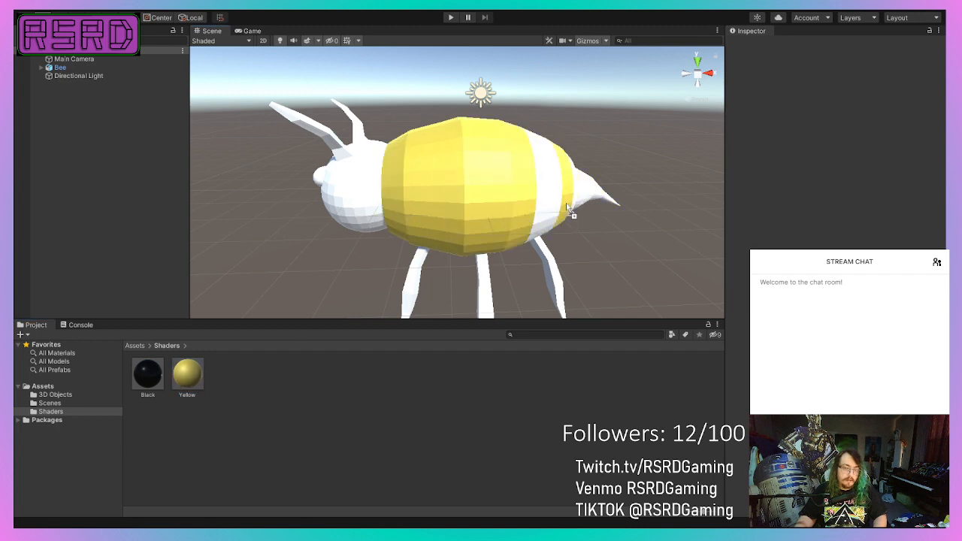
- Apply the Yellow material to the ring at the bee's rear end and the Black material to its stinger
{"action": "middle_click_drag", "start_coordinate": [560, 214], "coordinate": [360, 244]}
{"action": "right_click_drag", "start_coordinate": [361, 244], "coordinate": [275, 262]}
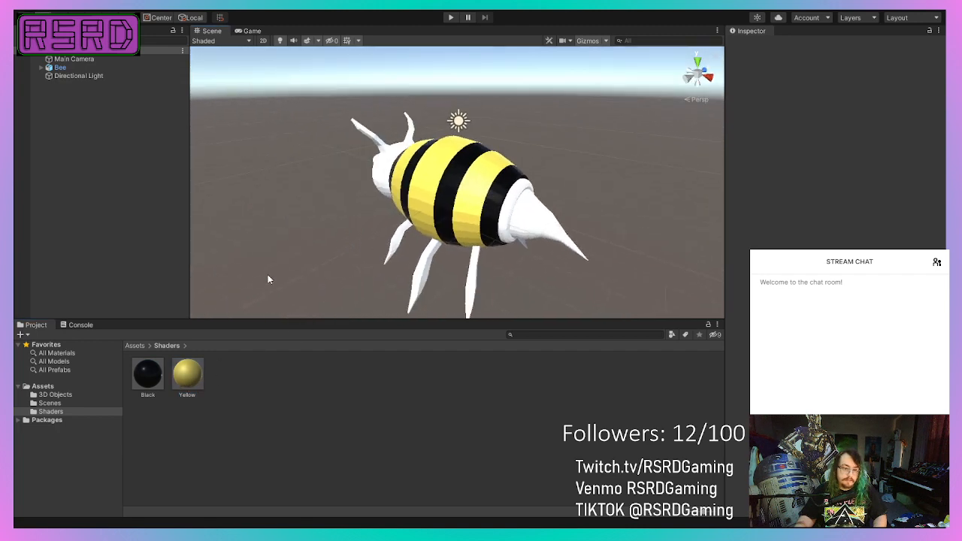
{"action": "left_click_drag", "start_coordinate": [186, 374], "coordinate": [507, 214]}
{"action": "middle_click_drag", "start_coordinate": [383, 255], "coordinate": [238, 276]}
{"action": "left_click_drag", "start_coordinate": [148, 375], "coordinate": [415, 232]}
{"action": "right_click_drag", "start_coordinate": [323, 263], "coordinate": [487, 187]}
{"action": "middle_click_drag", "start_coordinate": [487, 187], "coordinate": [643, 122]}
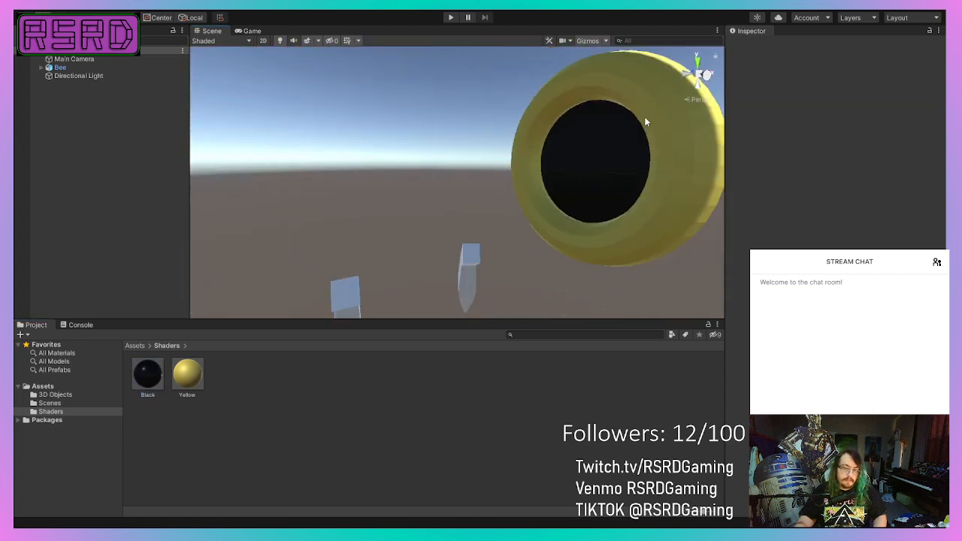
{"action": "scroll", "coordinate": [644, 122], "scroll_direction": "down", "scroll_amount": 5}
{"action": "scroll", "coordinate": [581, 155], "scroll_direction": "down", "scroll_amount": 4}
{"action": "left_click_drag", "start_coordinate": [516, 170], "coordinate": [601, 173], "text": "alt"}
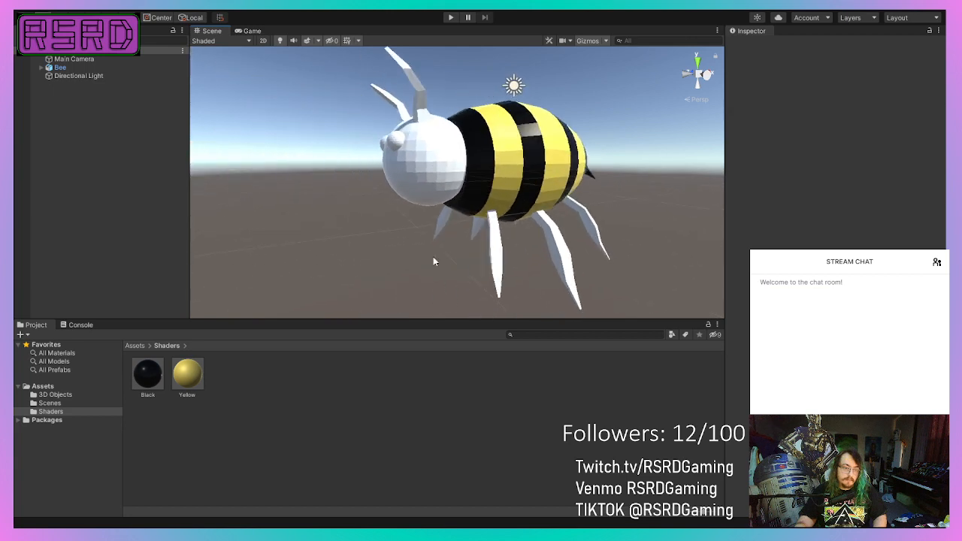
- Apply the Yellow material to the bee's head and the Black material to its eyes and antennae
{"action": "scroll", "coordinate": [601, 172], "scroll_direction": "up", "scroll_amount": 1}
{"action": "left_click_drag", "start_coordinate": [184, 375], "coordinate": [406, 183]}
{"action": "scroll", "coordinate": [397, 201], "scroll_direction": "down", "scroll_amount": 3}
{"action": "middle_click_drag", "start_coordinate": [375, 206], "coordinate": [367, 282]}
{"action": "left_click_drag", "start_coordinate": [172, 379], "coordinate": [405, 219]}
{"action": "left_click_drag", "start_coordinate": [133, 376], "coordinate": [406, 229]}
{"action": "scroll", "coordinate": [406, 228], "scroll_direction": "up", "scroll_amount": 3}
{"action": "scroll", "coordinate": [399, 229], "scroll_direction": "down", "scroll_amount": 3}
- Apply the Black material to the bee's remaining white legs, working along its underside
{"action": "middle_click_drag", "start_coordinate": [399, 229], "coordinate": [368, 169]}
{"action": "left_click_drag", "start_coordinate": [148, 375], "coordinate": [392, 185]}
{"action": "left_click_drag", "start_coordinate": [145, 387], "coordinate": [427, 186]}
{"action": "left_click_drag", "start_coordinate": [157, 368], "coordinate": [464, 198]}
{"action": "middle_click_drag", "start_coordinate": [461, 210], "coordinate": [211, 312]}
{"action": "left_click_drag", "start_coordinate": [145, 373], "coordinate": [468, 285]}
- Find the uncolored rear leg on the bee's far side and apply the Black material to it
{"action": "right_click_drag", "start_coordinate": [468, 281], "coordinate": [647, 223]}
{"action": "mouse_move", "coordinate": [429, 231]}
{"action": "middle_mouse_down"}
{"action": "mouse_move", "coordinate": [650, 118]}
{"action": "mouse_move", "coordinate": [429, 232]}
{"action": "middle_mouse_up"}
{"action": "scroll", "coordinate": [414, 223], "scroll_direction": "down", "scroll_amount": 4}
{"action": "scroll", "coordinate": [414, 223], "scroll_direction": "up", "scroll_amount": 9}
{"action": "right_click_drag", "start_coordinate": [425, 245], "coordinate": [394, 217]}
{"action": "scroll", "coordinate": [371, 255], "scroll_direction": "down", "scroll_amount": 4}
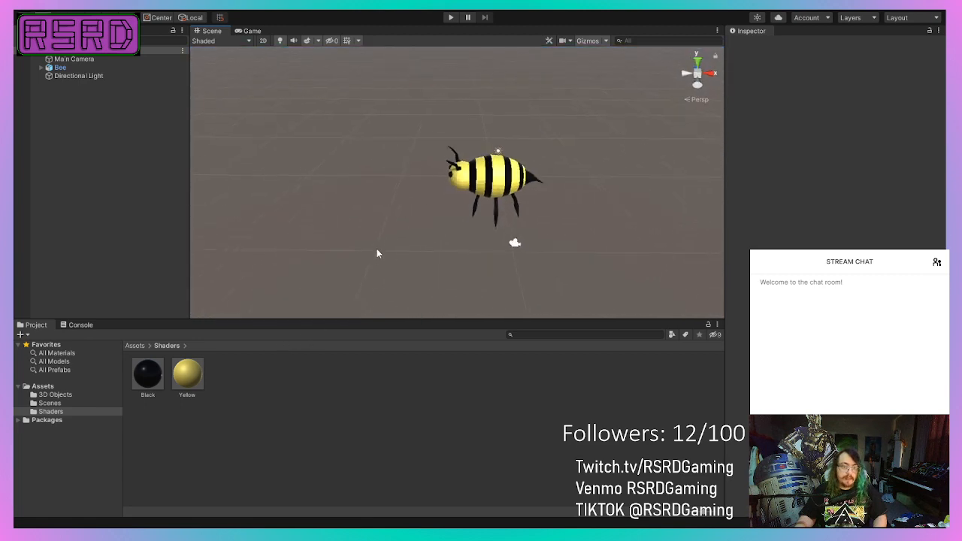
{"action": "scroll", "coordinate": [510, 229], "scroll_direction": "up", "scroll_amount": 6}
{"action": "scroll", "coordinate": [509, 224], "scroll_direction": "down", "scroll_amount": 5}
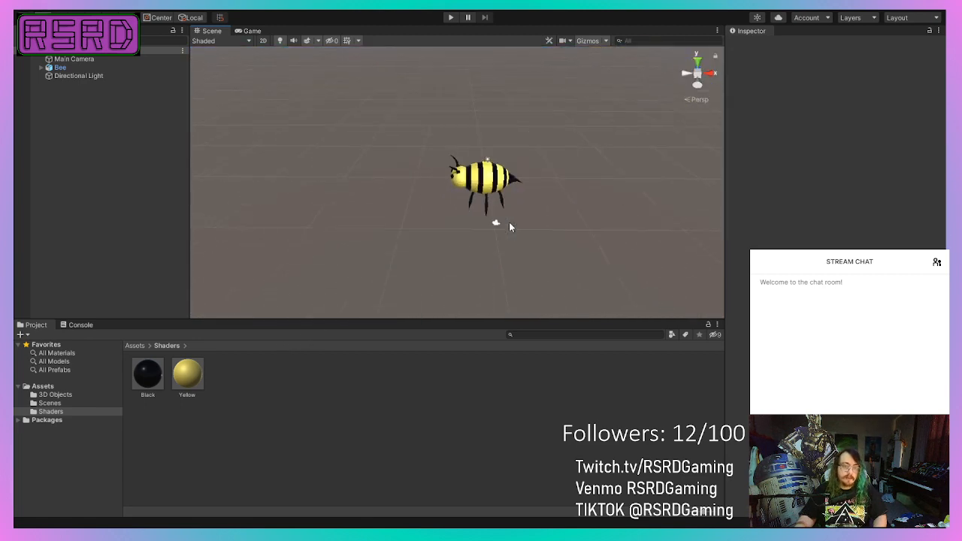
{"action": "middle_click_drag", "start_coordinate": [531, 193], "coordinate": [383, 238]}
{"action": "left_click_drag", "start_coordinate": [382, 238], "coordinate": [135, 245], "text": "alt"}
{"action": "middle_click_drag", "start_coordinate": [487, 233], "coordinate": [315, 156]}
{"action": "scroll", "coordinate": [430, 269], "scroll_direction": "up", "scroll_amount": 10}
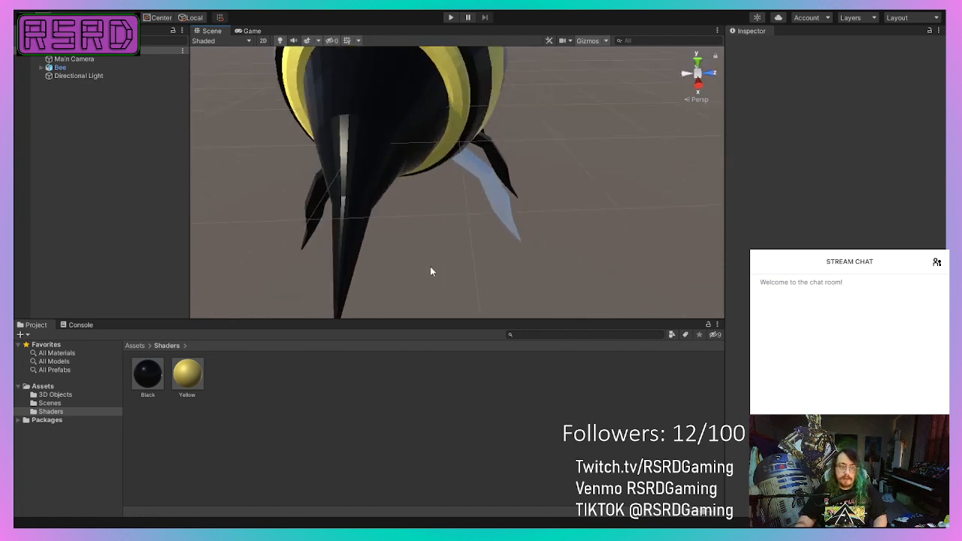
{"action": "middle_click_drag", "start_coordinate": [186, 275], "coordinate": [268, 353]}
{"action": "scroll", "coordinate": [436, 210], "scroll_direction": "down", "scroll_amount": 7}
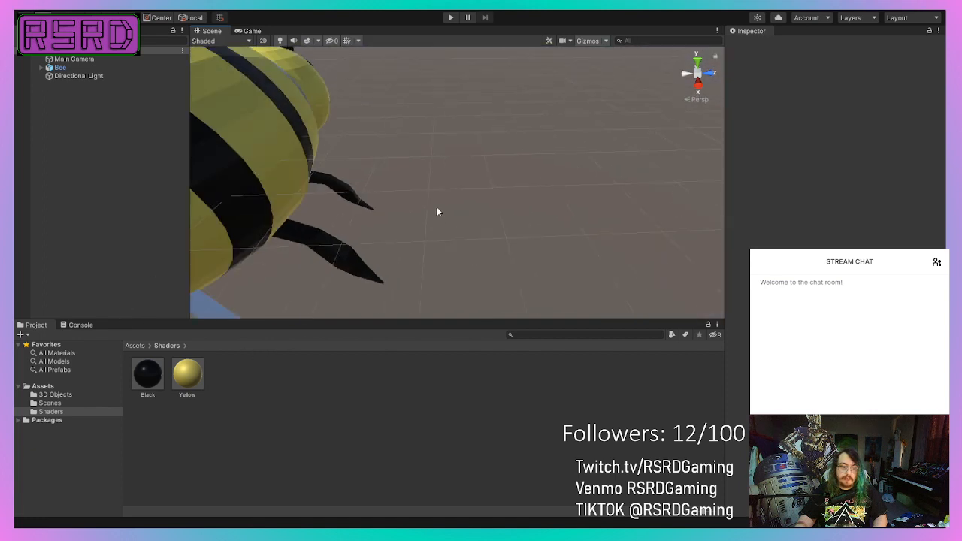
{"action": "left_click_drag", "start_coordinate": [486, 190], "coordinate": [314, 189], "text": "alt"}
{"action": "middle_click_drag", "start_coordinate": [567, 239], "coordinate": [457, 148]}
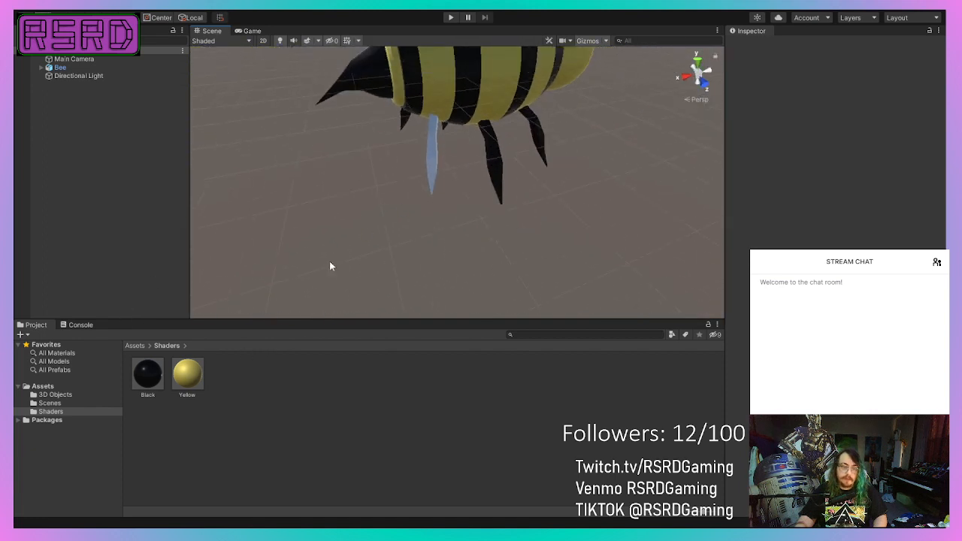
{"action": "left_click_drag", "start_coordinate": [154, 383], "coordinate": [440, 165]}
{"action": "scroll", "coordinate": [439, 165], "scroll_direction": "down", "scroll_amount": 6}
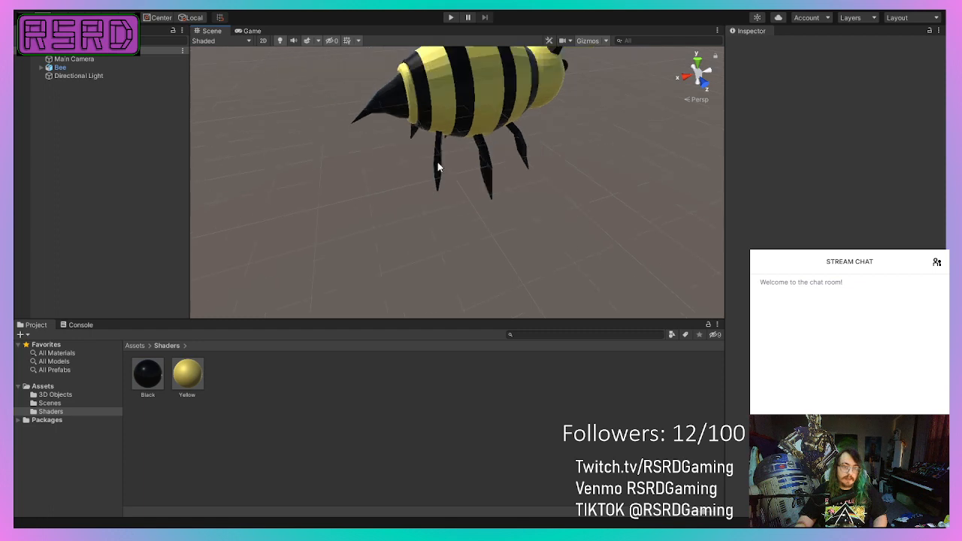
- Examine the colored bee from the side and compare it with the source model in Blender
{"action": "middle_click_drag", "start_coordinate": [438, 163], "coordinate": [344, 209]}
{"action": "right_click_drag", "start_coordinate": [326, 219], "coordinate": [290, 123]}
{"action": "right_click_drag", "start_coordinate": [398, 267], "coordinate": [367, 260]}
{"action": "middle_click_drag", "start_coordinate": [371, 247], "coordinate": [359, 132]}
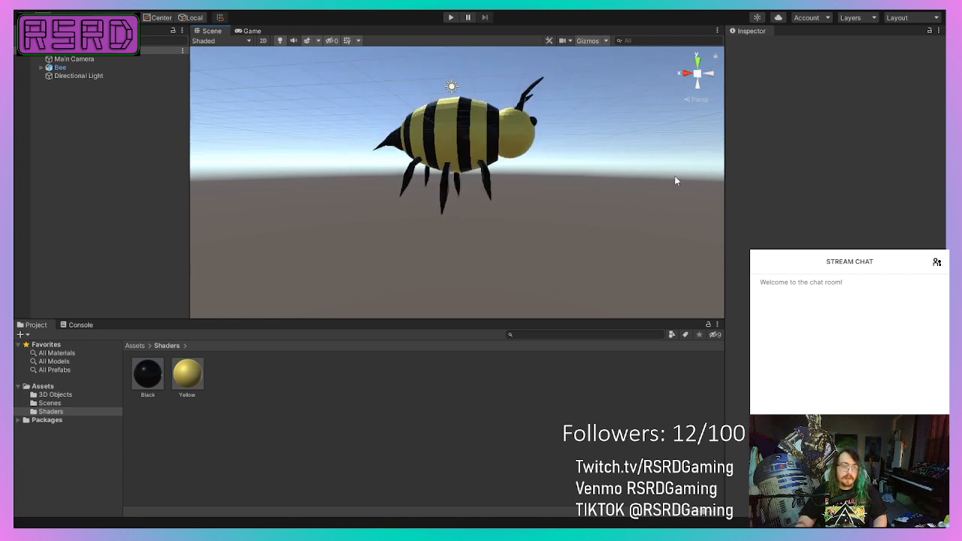
{"action": "middle_click_drag", "start_coordinate": [465, 174], "coordinate": [397, 255]}
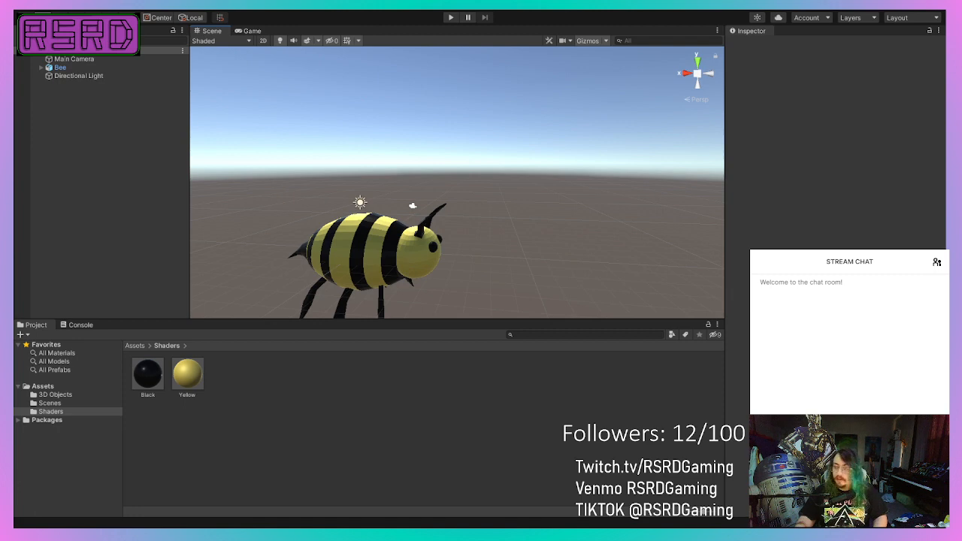
{"action": "key", "text": "alt+Tab"}
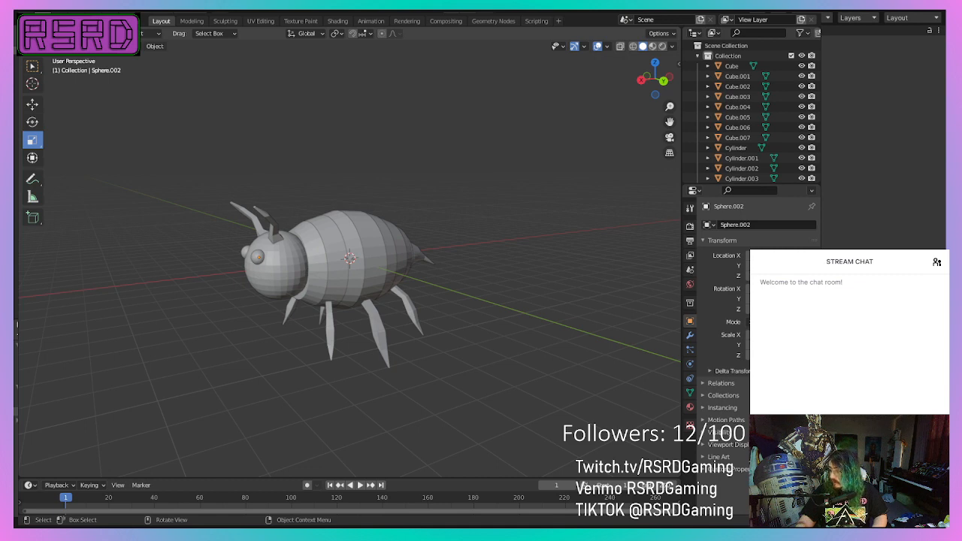
{"action": "key", "text": "alt+Tab"}
- Create a new material in the Shaders folder and set its rendering mode to Transparent
{"action": "scroll", "coordinate": [457, 182], "scroll_direction": "up", "scroll_amount": 3}
{"action": "right_click_drag", "start_coordinate": [635, 152], "coordinate": [538, 206]}
{"action": "left_click", "coordinate": [283, 396]}
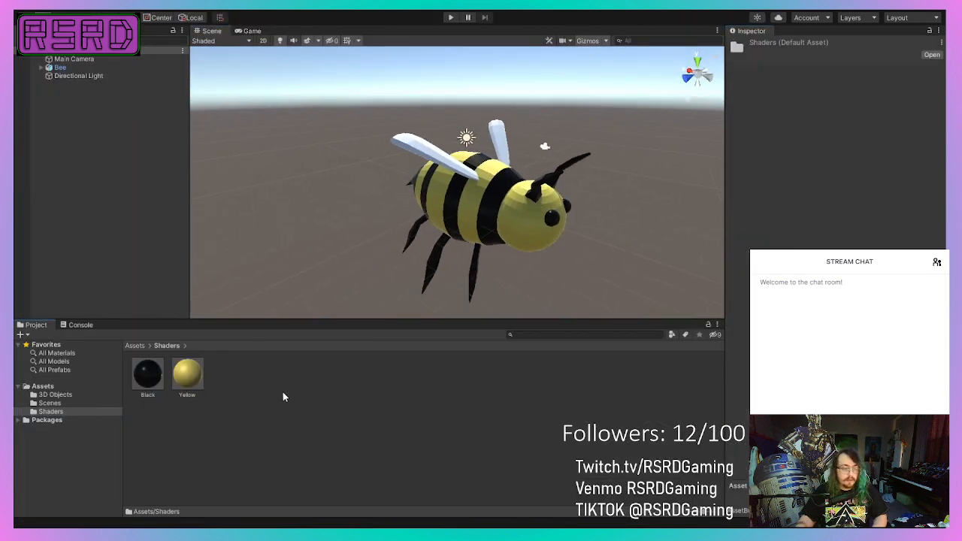
{"action": "left_click", "coordinate": [471, 302]}
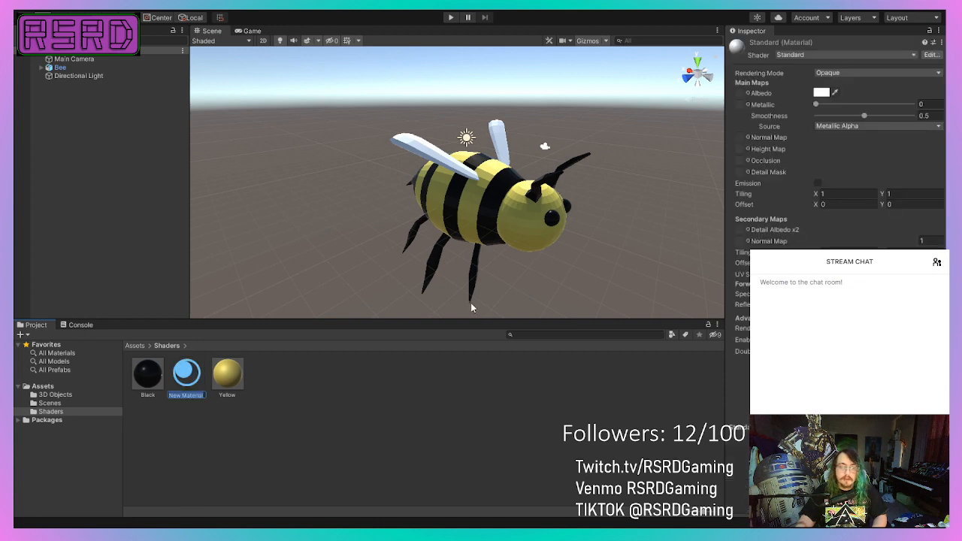
{"action": "left_click", "coordinate": [832, 73]}
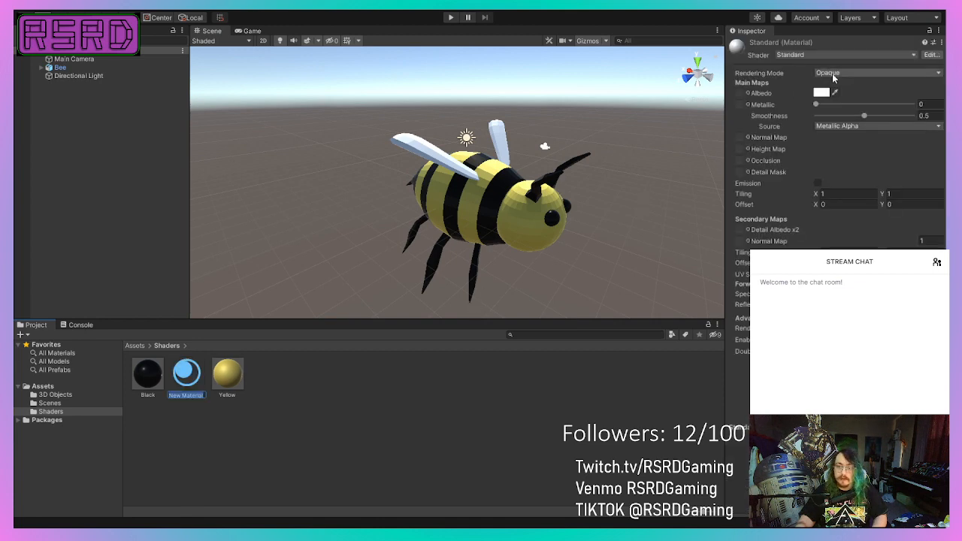
{"action": "left_click", "coordinate": [826, 123]}
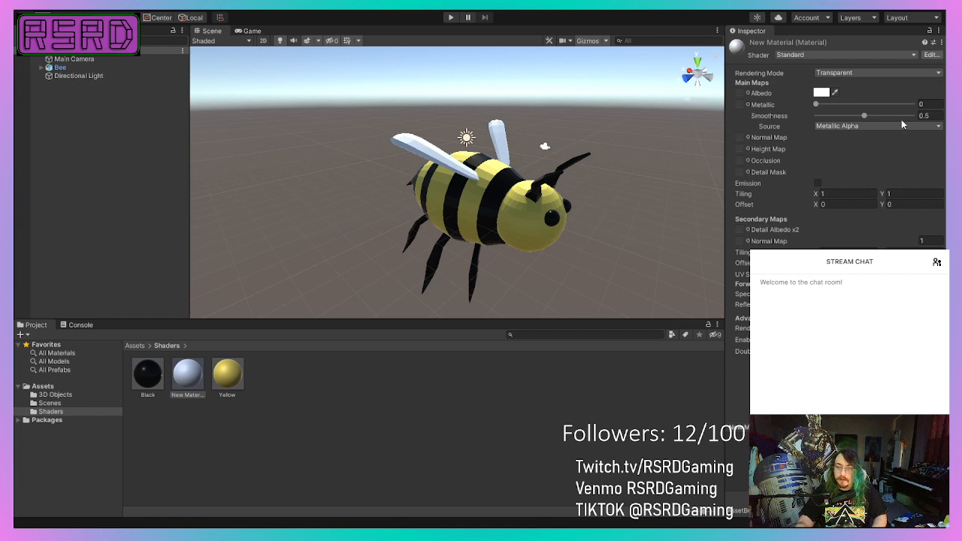
- Give the new material a translucent pale-yellow albedo, a metallic value of 0.104 and a smoothness of 0.55
{"action": "left_click", "coordinate": [868, 151]}
{"action": "left_click_drag", "start_coordinate": [862, 150], "coordinate": [860, 154]}
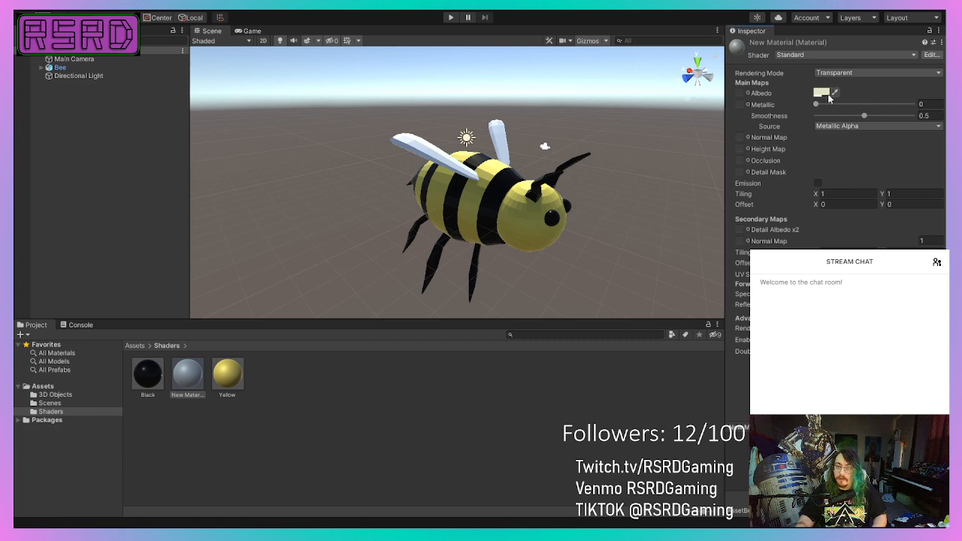
{"action": "left_click_drag", "start_coordinate": [817, 105], "coordinate": [869, 117]}
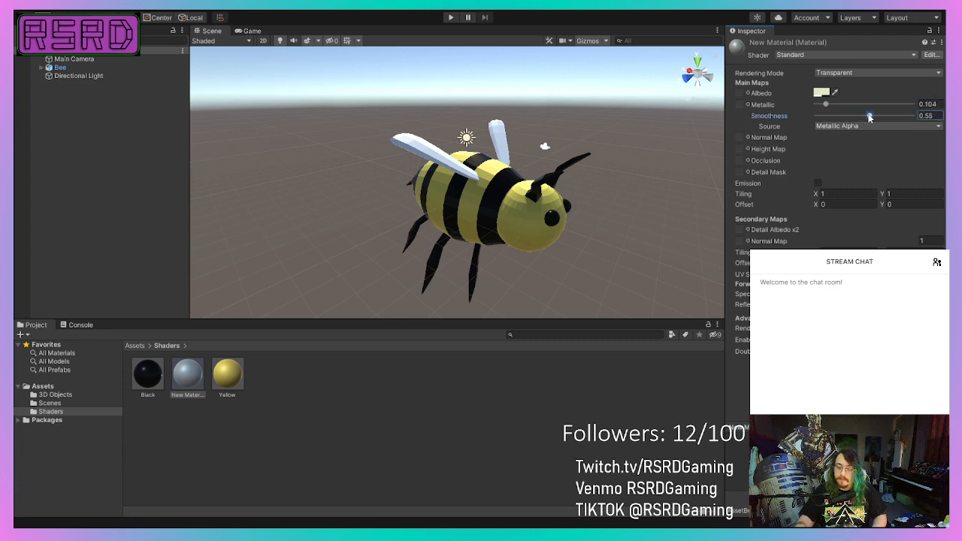
- Rename the new transparent material as Wing
{"action": "left_click", "coordinate": [191, 374]}
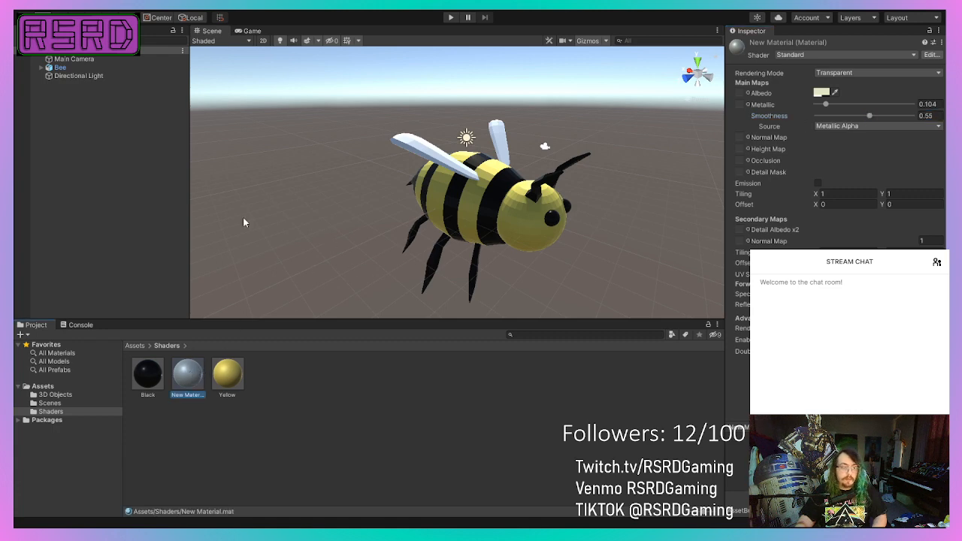
{"action": "key", "text": "F2"}
{"action": "type", "text": "Wing"}
{"action": "key", "text": "Return"}
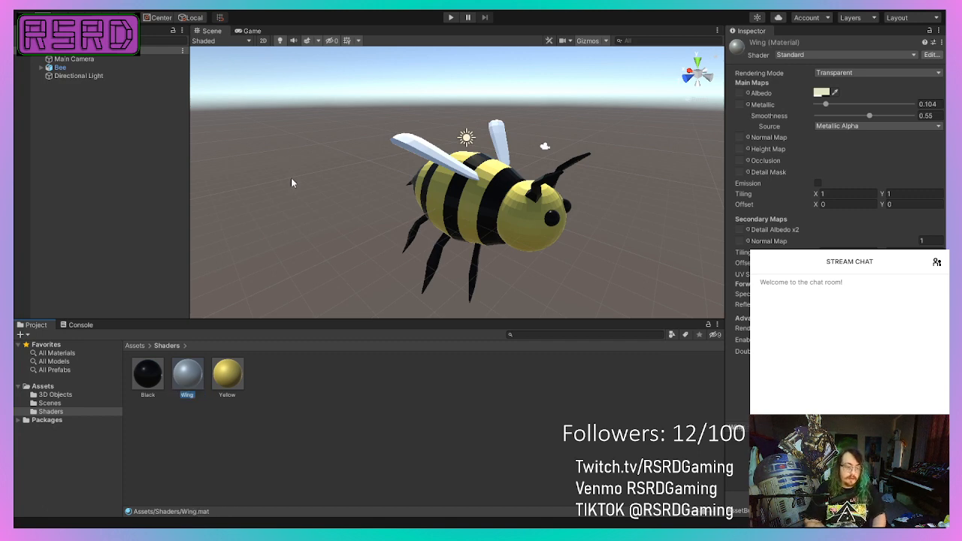
- Apply the Wing material to both of the bee's wings
{"action": "scroll", "coordinate": [385, 226], "scroll_direction": "up", "scroll_amount": 5}
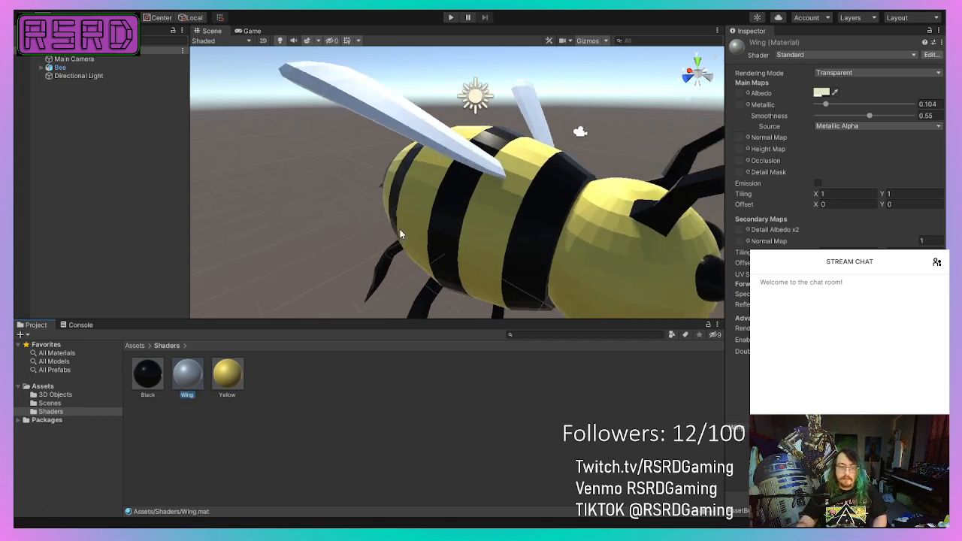
{"action": "left_click_drag", "start_coordinate": [370, 259], "coordinate": [695, 141], "text": "alt"}
{"action": "left_click", "coordinate": [194, 374]}
{"action": "left_click_drag", "start_coordinate": [194, 378], "coordinate": [476, 196]}
{"action": "left_click_drag", "start_coordinate": [485, 288], "coordinate": [543, 253], "text": "alt"}
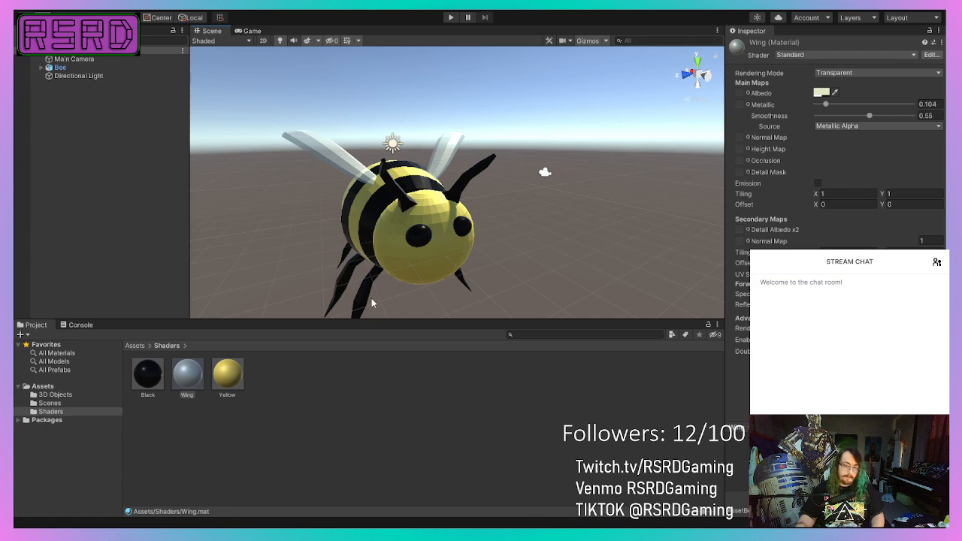
{"action": "scroll", "coordinate": [513, 158], "scroll_direction": "up", "scroll_amount": 4}
{"action": "scroll", "coordinate": [511, 154], "scroll_direction": "down", "scroll_amount": 2}
{"action": "scroll", "coordinate": [511, 158], "scroll_direction": "down", "scroll_amount": 2}
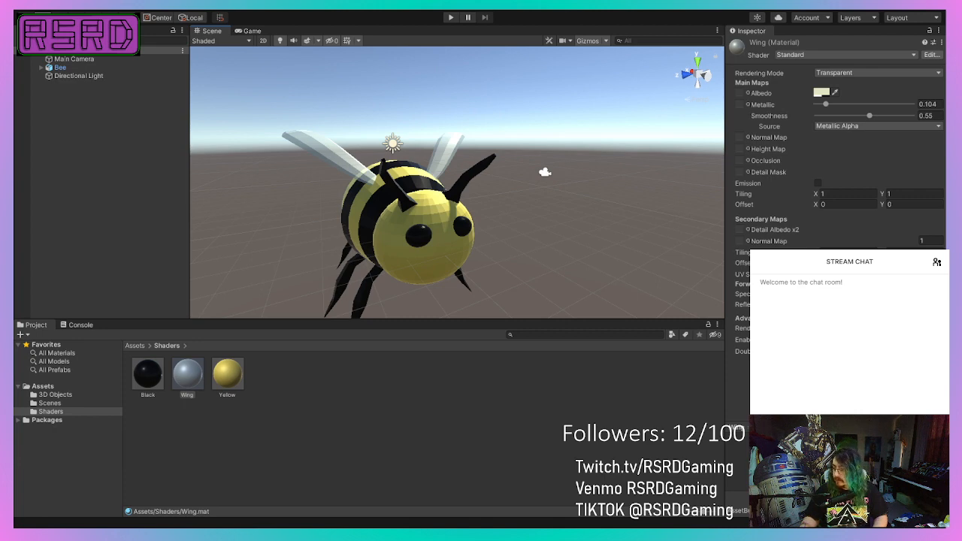
- Switch to the Blender window containing the winged bee and narrow the window to fit the screen
{"action": "key", "text": "alt+Tab"}
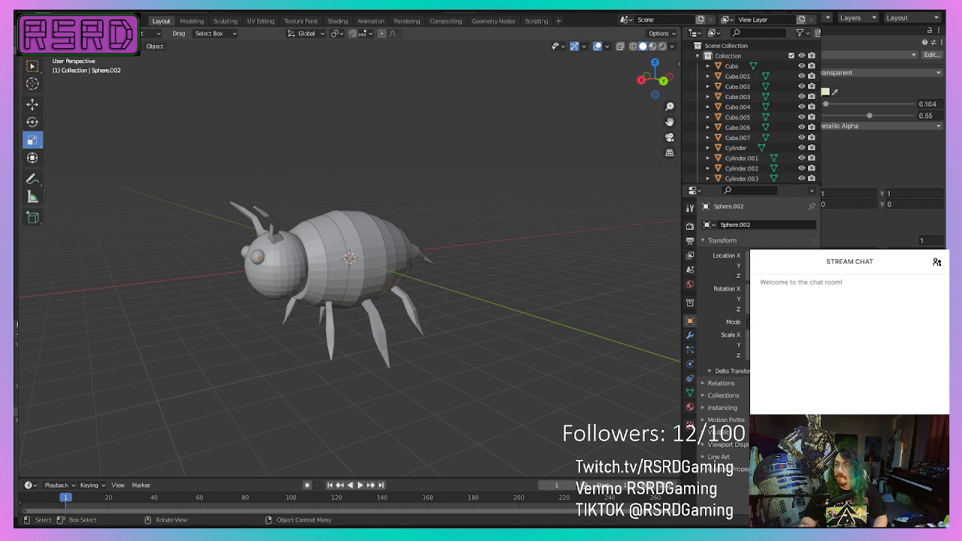
{"action": "key", "text": "alt+Tab"}
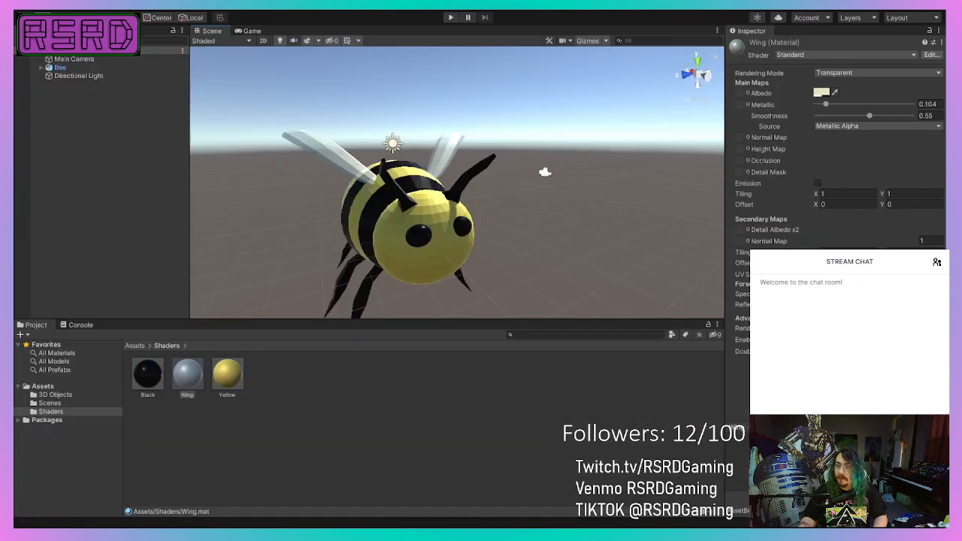
{"action": "key", "text": "alt+Tab"}
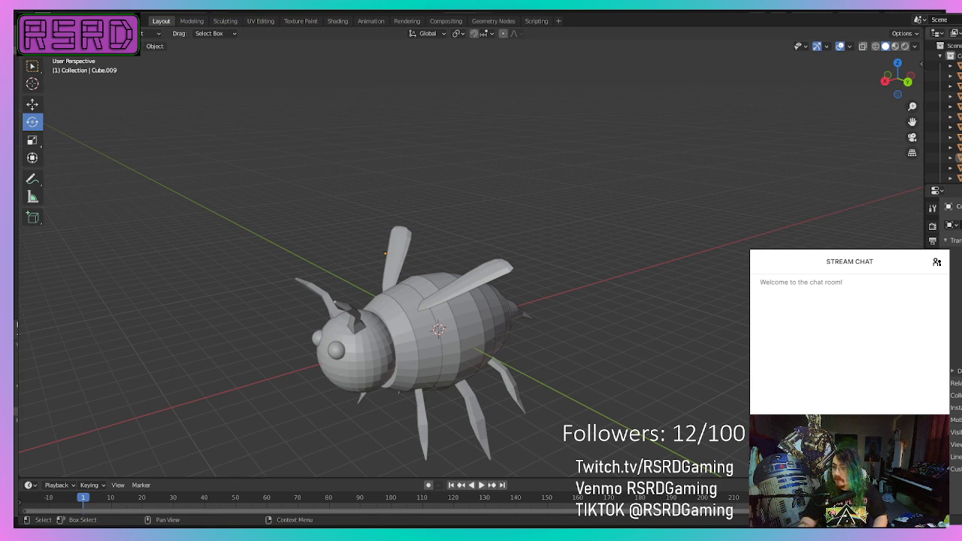
{"action": "left_click_drag", "start_coordinate": [961, 225], "coordinate": [800, 244]}
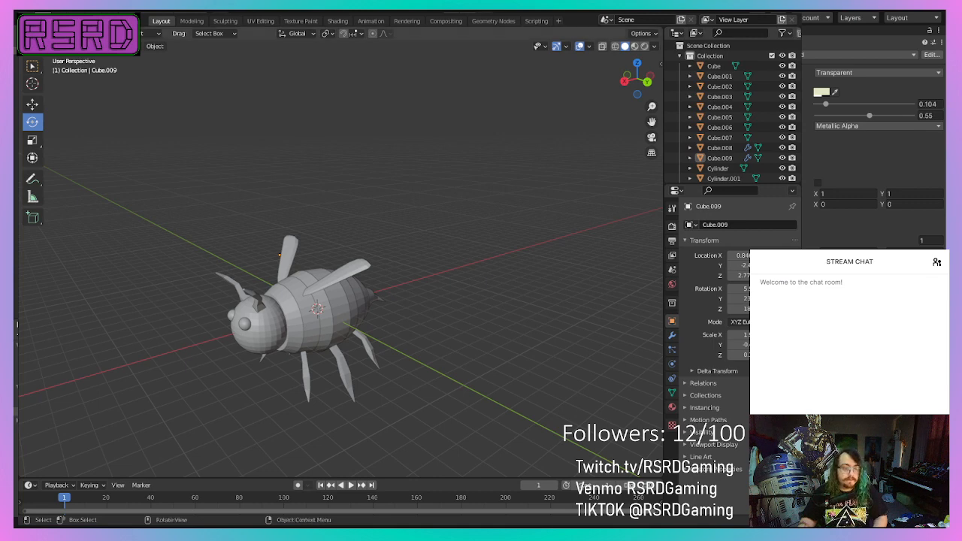
- Examine the winged bee model from several angles, focusing on how the wings attach to the body
{"action": "scroll", "coordinate": [263, 399], "scroll_direction": "up", "scroll_amount": 3}
{"action": "scroll", "coordinate": [263, 399], "scroll_direction": "down", "scroll_amount": 5}
{"action": "middle_click_drag", "start_coordinate": [263, 399], "coordinate": [504, 352]}
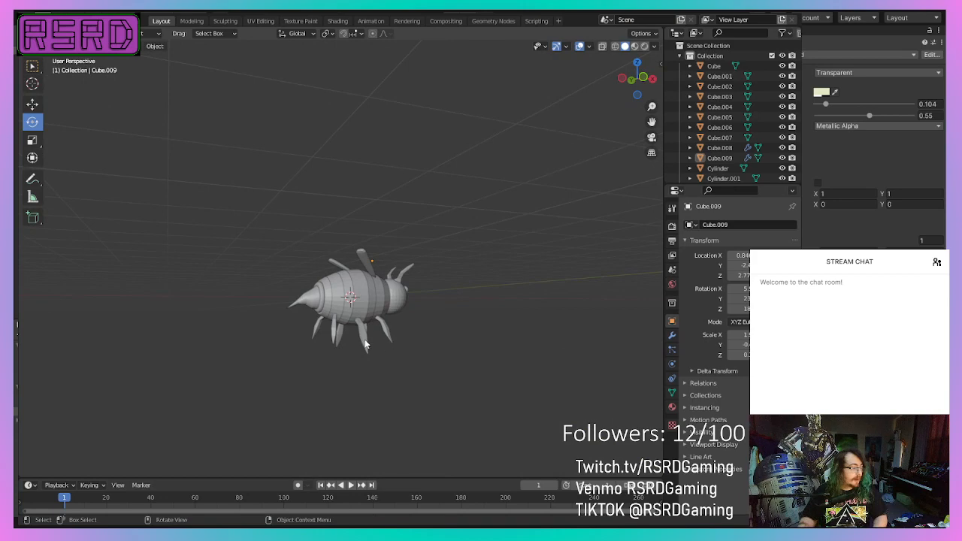
{"action": "scroll", "coordinate": [319, 334], "scroll_direction": "up", "scroll_amount": 3}
{"action": "middle_click_drag", "start_coordinate": [319, 334], "coordinate": [537, 297]}
{"action": "scroll", "coordinate": [292, 355], "scroll_direction": "down", "scroll_amount": 2}
{"action": "scroll", "coordinate": [384, 292], "scroll_direction": "up", "scroll_amount": 4}
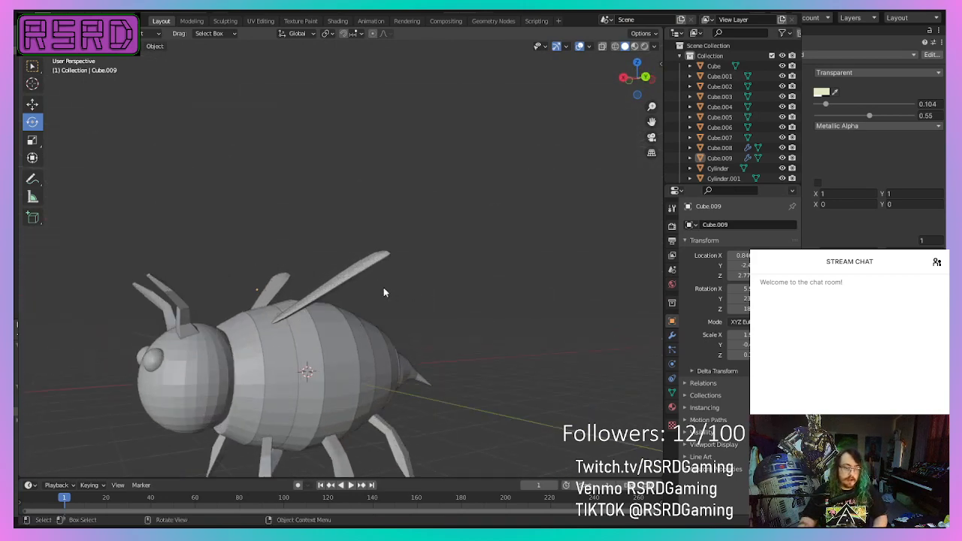
{"action": "scroll", "coordinate": [234, 374], "scroll_direction": "down", "scroll_amount": 4}
{"action": "middle_click_drag", "start_coordinate": [234, 374], "coordinate": [171, 362]}
{"action": "scroll", "coordinate": [208, 364], "scroll_direction": "up", "scroll_amount": 3}
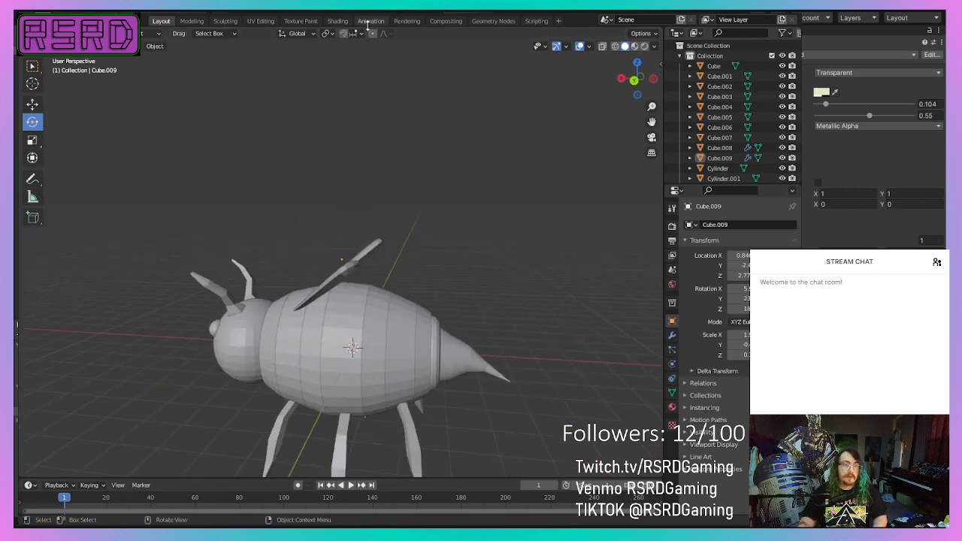
- Open the Animation workspace and insert a Location & Rotation keyframe for both wings at frame 1
{"action": "left_click", "coordinate": [371, 20]}
{"action": "middle_click_drag", "start_coordinate": [406, 296], "coordinate": [257, 288]}
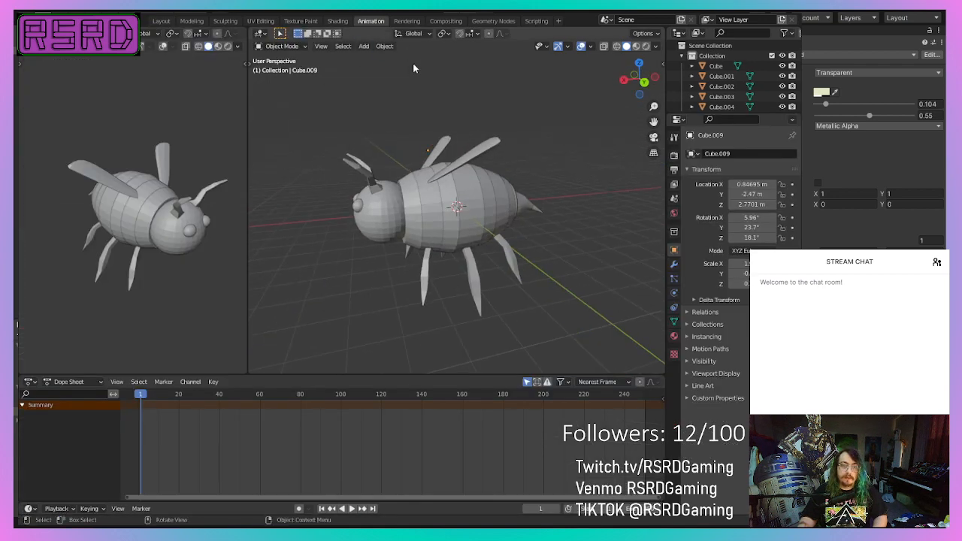
{"action": "left_click_drag", "start_coordinate": [410, 107], "coordinate": [524, 150]}
{"action": "middle_click_drag", "start_coordinate": [475, 219], "coordinate": [560, 227]}
{"action": "scroll", "coordinate": [238, 152], "scroll_direction": "up", "scroll_amount": 2}
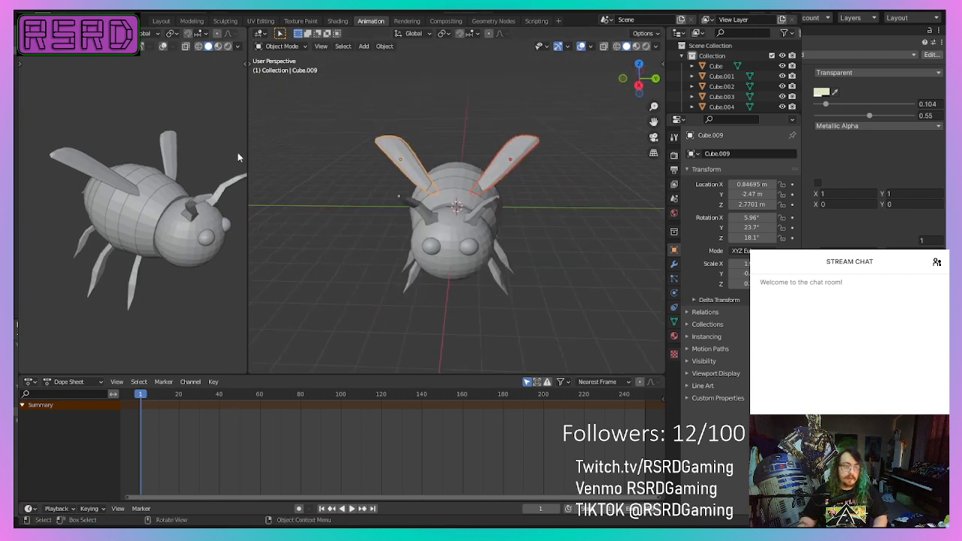
{"action": "middle_click_drag", "start_coordinate": [477, 294], "coordinate": [502, 293]}
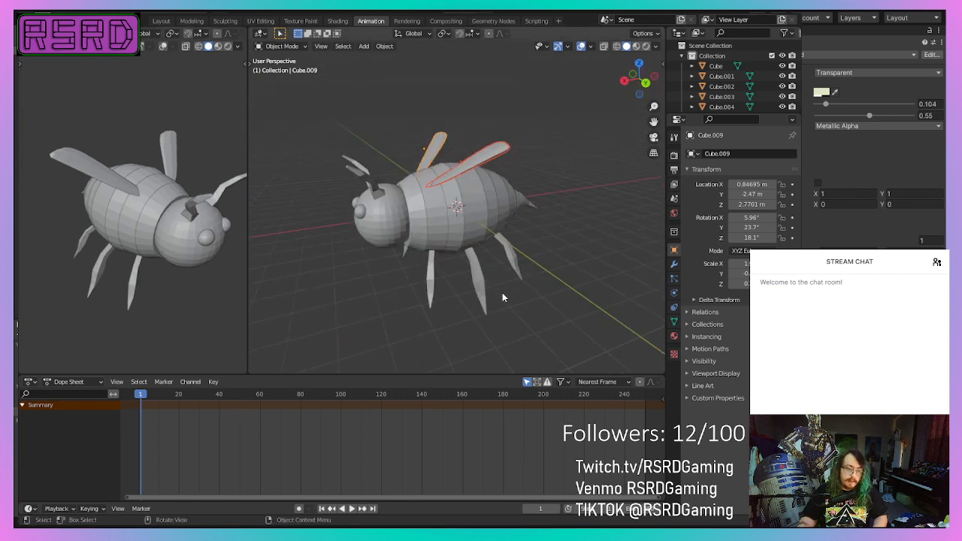
{"action": "right_click", "coordinate": [502, 292]}
{"action": "left_click", "coordinate": [489, 339]}
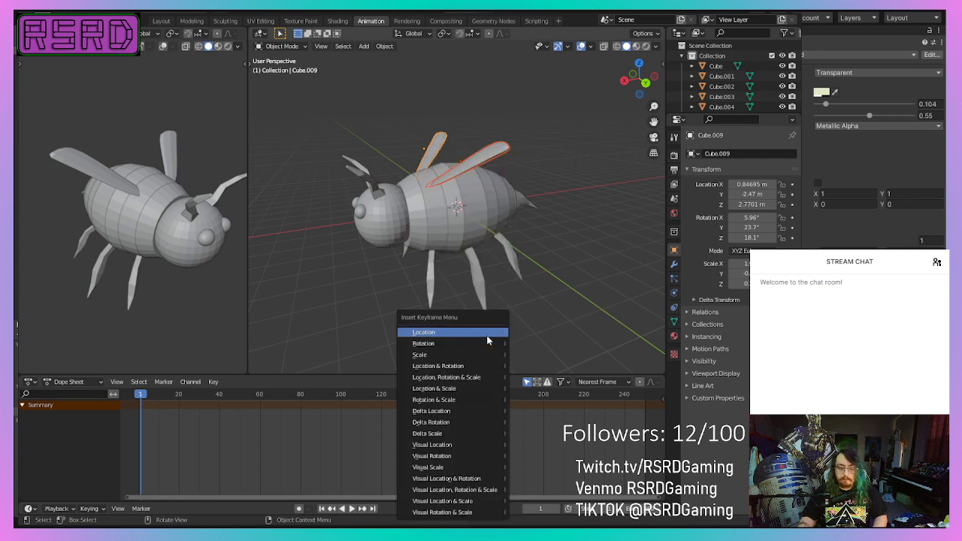
{"action": "left_click", "coordinate": [438, 366]}
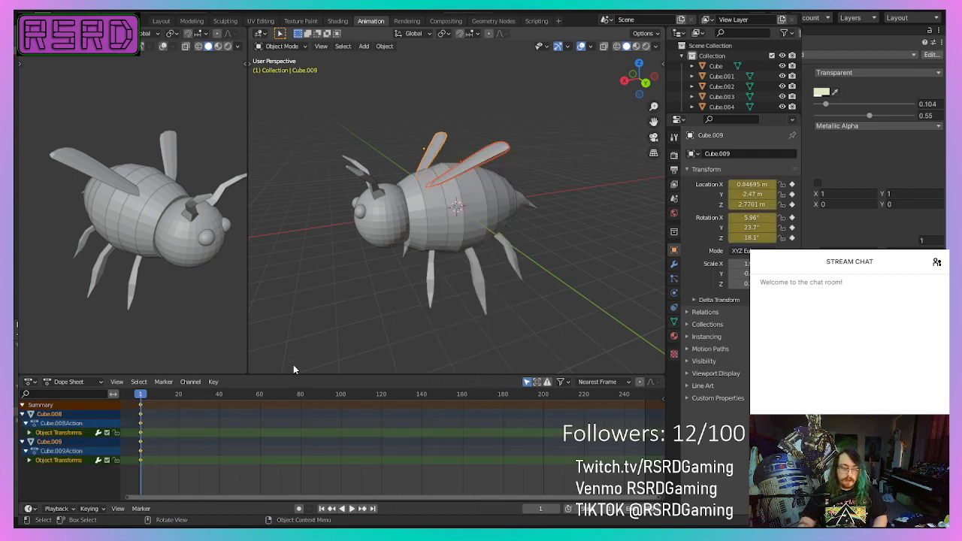
- Enlarge the timeline scale and move the current frame to 5
{"action": "key", "text": "space"}
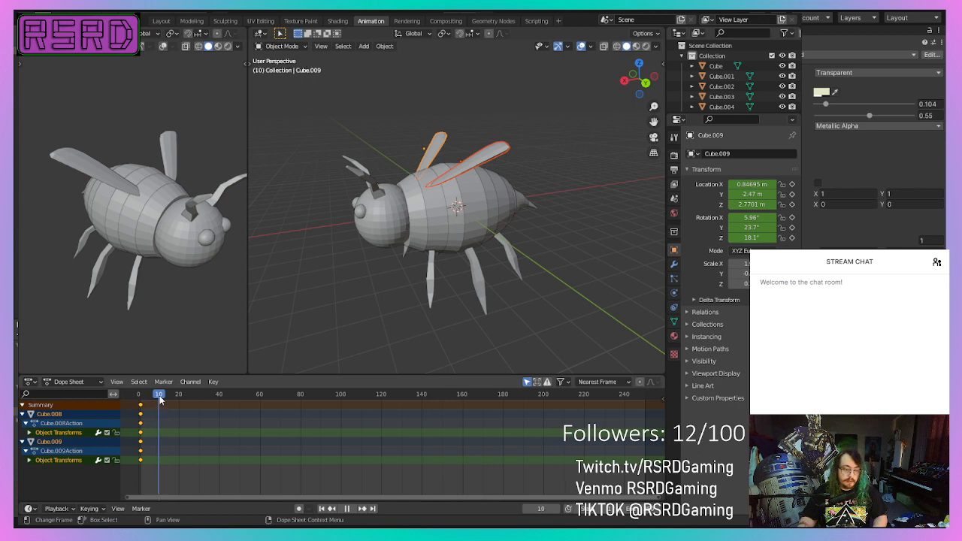
{"action": "key", "text": "space"}
{"action": "scroll", "coordinate": [207, 455], "scroll_direction": "up", "scroll_amount": 2}
{"action": "left_click_drag", "start_coordinate": [401, 494], "coordinate": [267, 494]}
{"action": "left_click", "coordinate": [256, 395]}
{"action": "key", "text": "space"}
{"action": "key", "text": "Escape"}
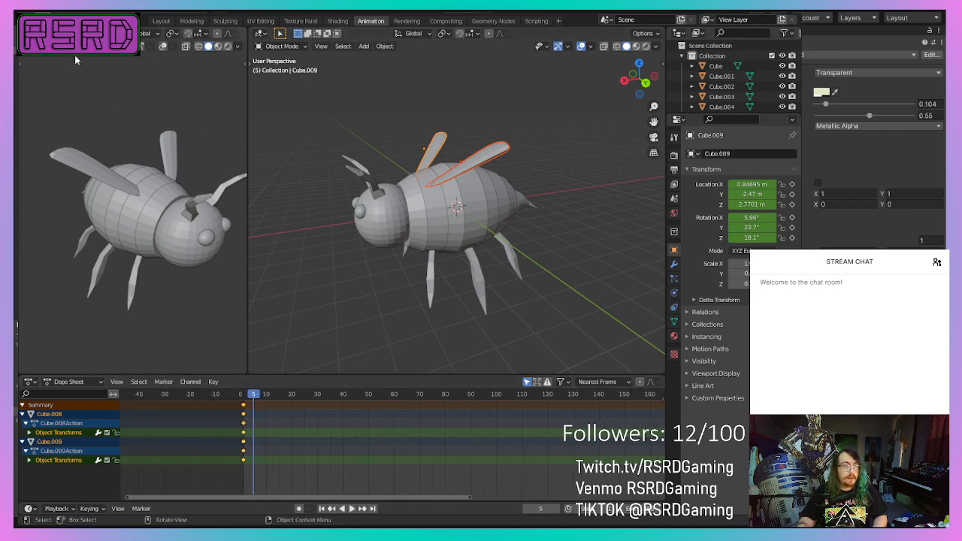
- Try rotating both wings at frame 5, and undo back to before their frame 1 keyframes
{"action": "left_click", "coordinate": [19, 63]}
{"action": "left_click", "coordinate": [32, 122]}
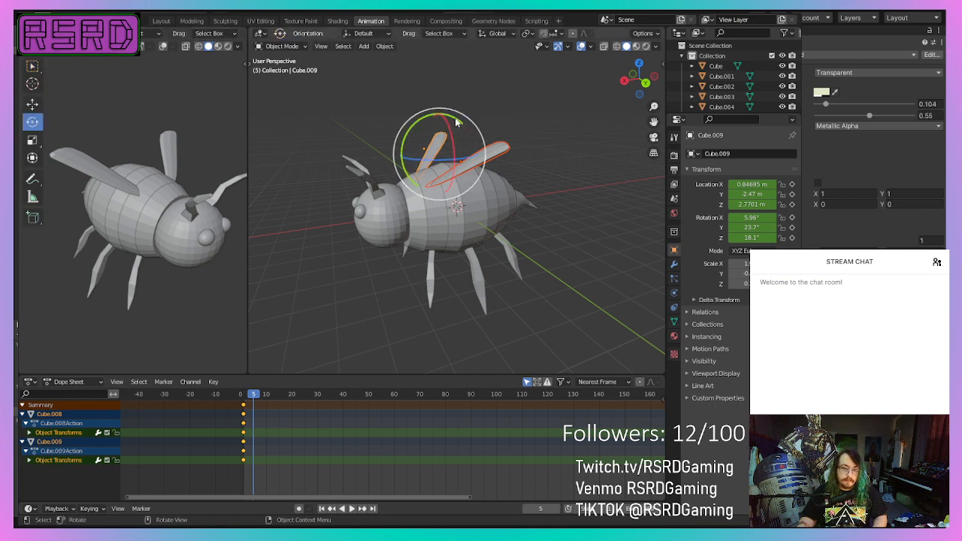
{"action": "left_click_drag", "start_coordinate": [456, 120], "coordinate": [324, 95]}
{"action": "right_click", "coordinate": [325, 99]}
{"action": "middle_click_drag", "start_coordinate": [390, 313], "coordinate": [359, 278]}
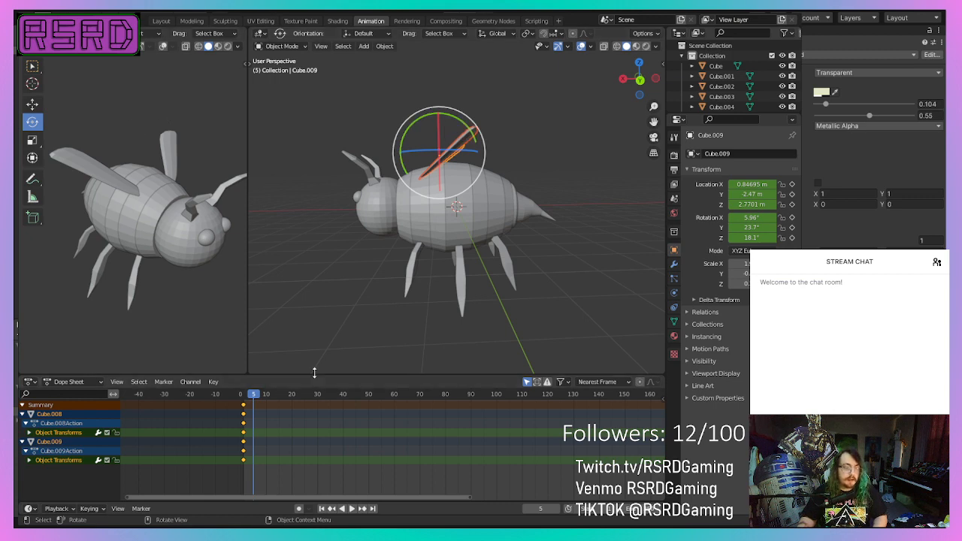
{"action": "key", "text": "ctrl+z"}
{"action": "key", "text": "ctrl+z"}
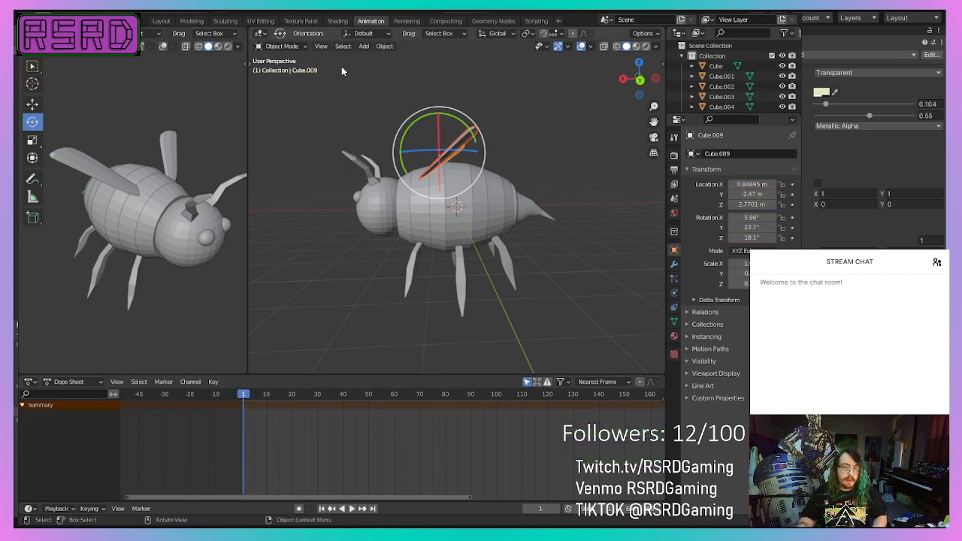
- In the Layout workspace, move both wings down and forward to about X 1.257 m and Z 2.36 m
{"action": "left_click", "coordinate": [161, 21]}
{"action": "middle_click_drag", "start_coordinate": [320, 284], "coordinate": [403, 301]}
{"action": "scroll", "coordinate": [403, 301], "scroll_direction": "up", "scroll_amount": 2}
{"action": "left_click", "coordinate": [40, 94]}
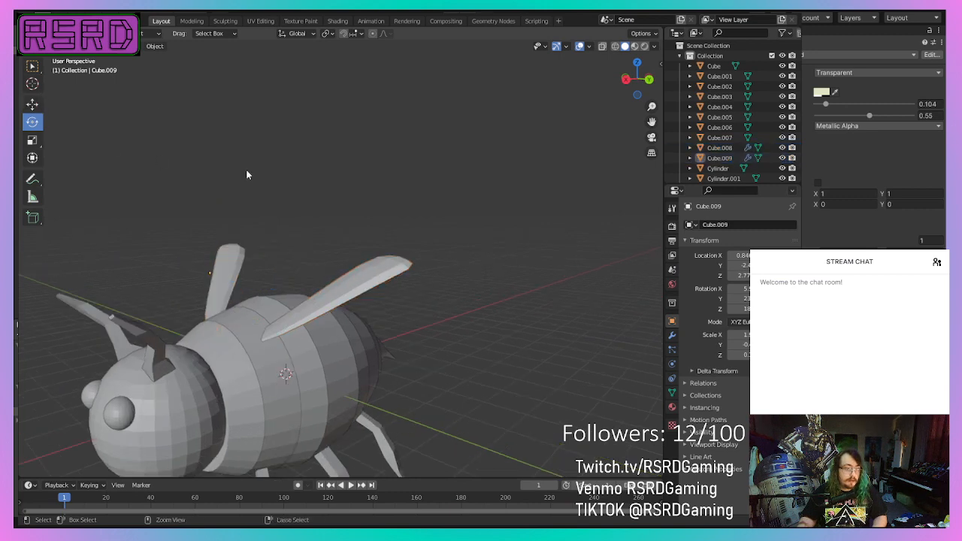
{"action": "key", "text": "ctrl+z"}
{"action": "left_click", "coordinate": [33, 104]}
{"action": "left_click_drag", "start_coordinate": [257, 233], "coordinate": [257, 263]}
{"action": "middle_click_drag", "start_coordinate": [257, 263], "coordinate": [251, 293]}
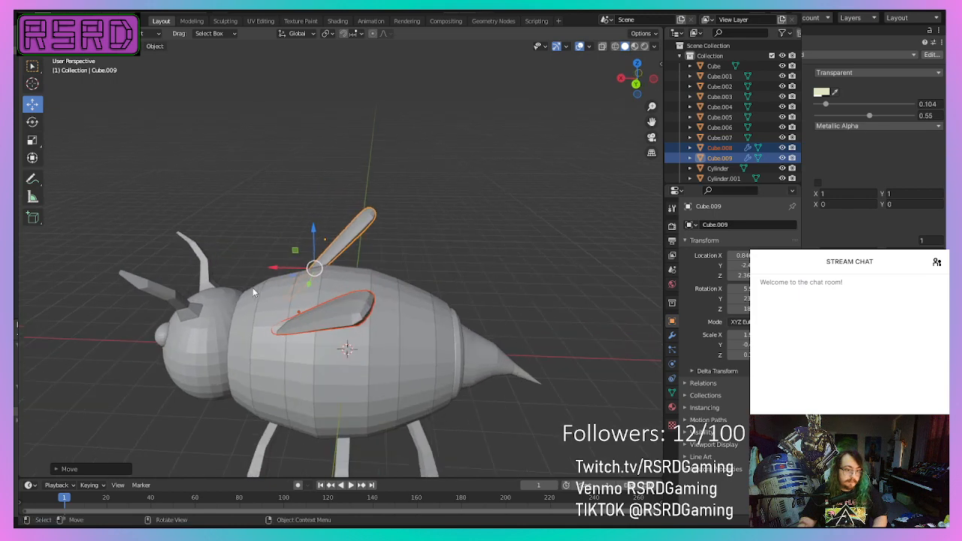
{"action": "left_click_drag", "start_coordinate": [275, 268], "coordinate": [257, 273]}
{"action": "middle_click_drag", "start_coordinate": [258, 273], "coordinate": [254, 304]}
{"action": "scroll", "coordinate": [410, 93], "scroll_direction": "down", "scroll_amount": 3}
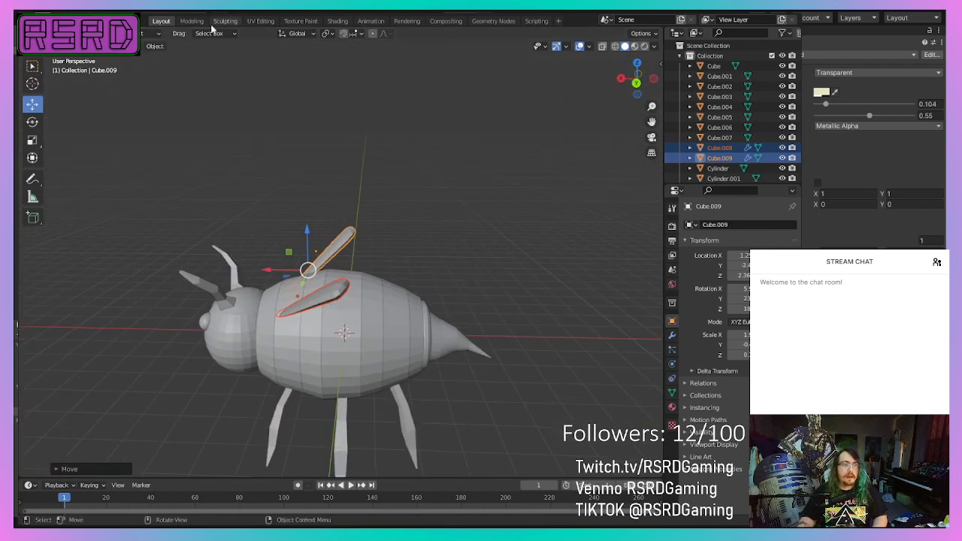
- Return to the Animation workspace and insert a Location & Rotation keyframe for the repositioned wings at frame 1
{"action": "left_click", "coordinate": [371, 21]}
{"action": "middle_click_drag", "start_coordinate": [435, 236], "coordinate": [429, 316]}
{"action": "right_click", "coordinate": [428, 319]}
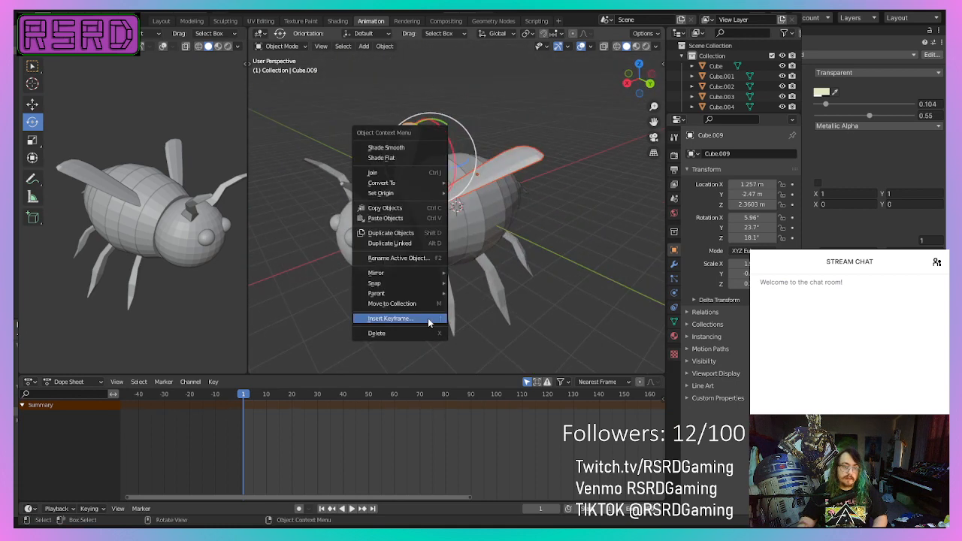
{"action": "left_click", "coordinate": [427, 318]}
{"action": "left_click", "coordinate": [424, 319]}
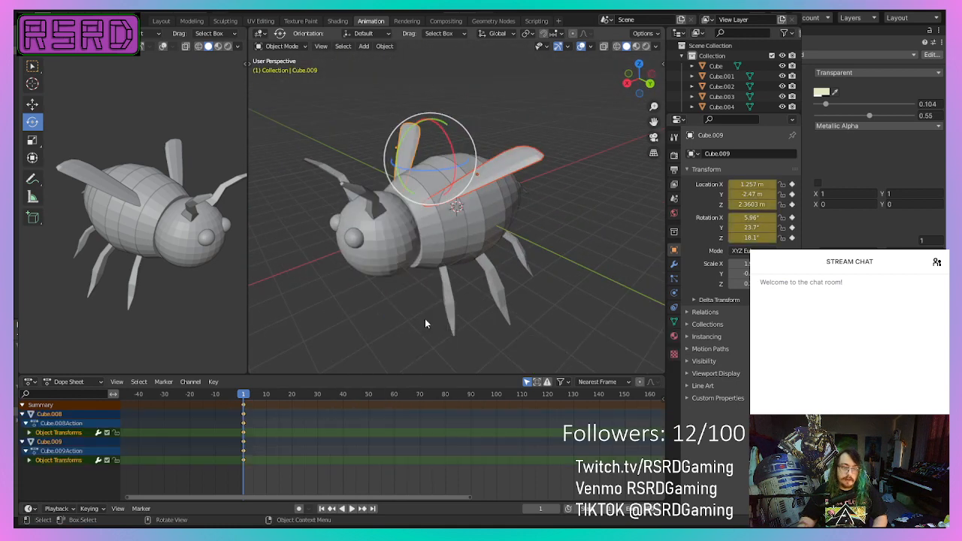
- Try rotating both wings downward to about -22° Y at frame 5 and scaling them along Y, and undo both changes
{"action": "middle_click_drag", "start_coordinate": [413, 325], "coordinate": [353, 323]}
{"action": "left_click_drag", "start_coordinate": [248, 396], "coordinate": [254, 399]}
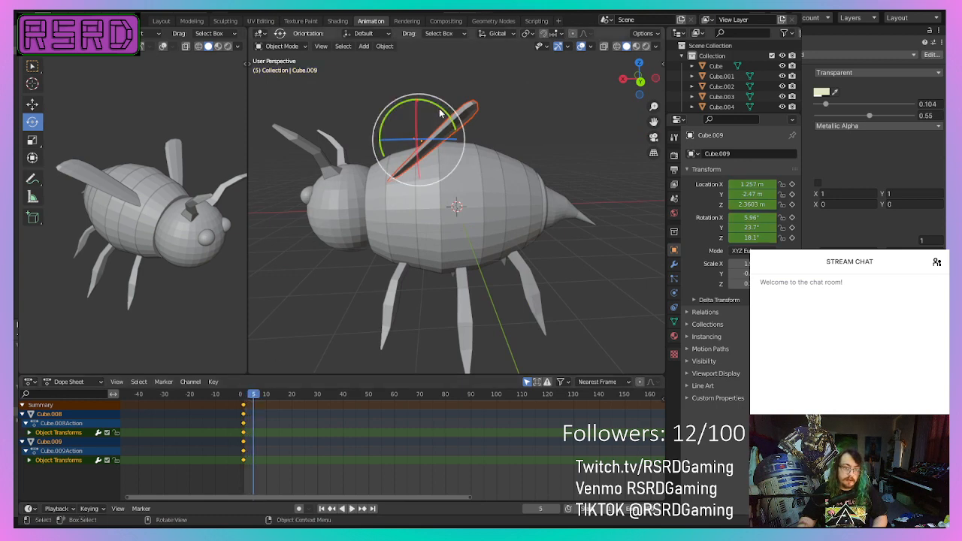
{"action": "left_click_drag", "start_coordinate": [440, 111], "coordinate": [436, 131]}
{"action": "middle_click_drag", "start_coordinate": [435, 132], "coordinate": [284, 229]}
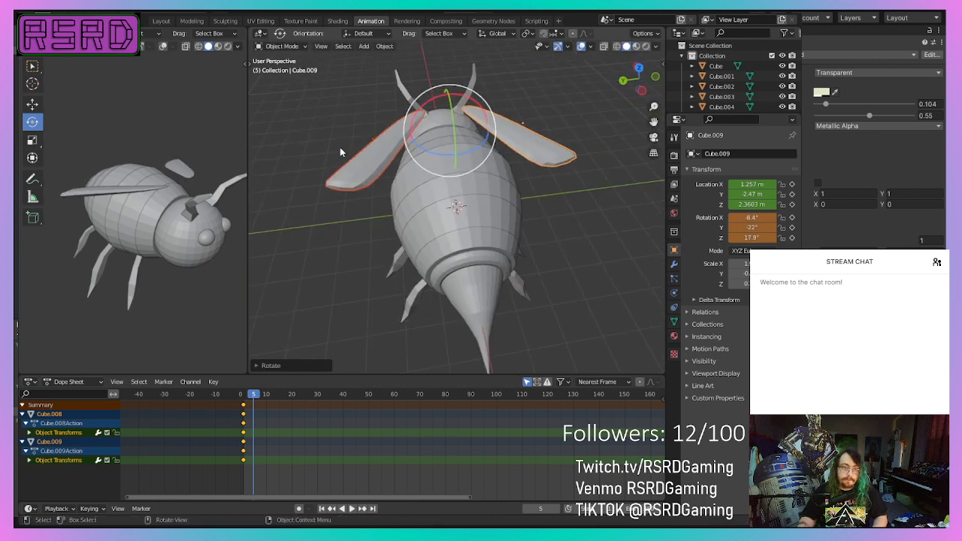
{"action": "left_click", "coordinate": [31, 141]}
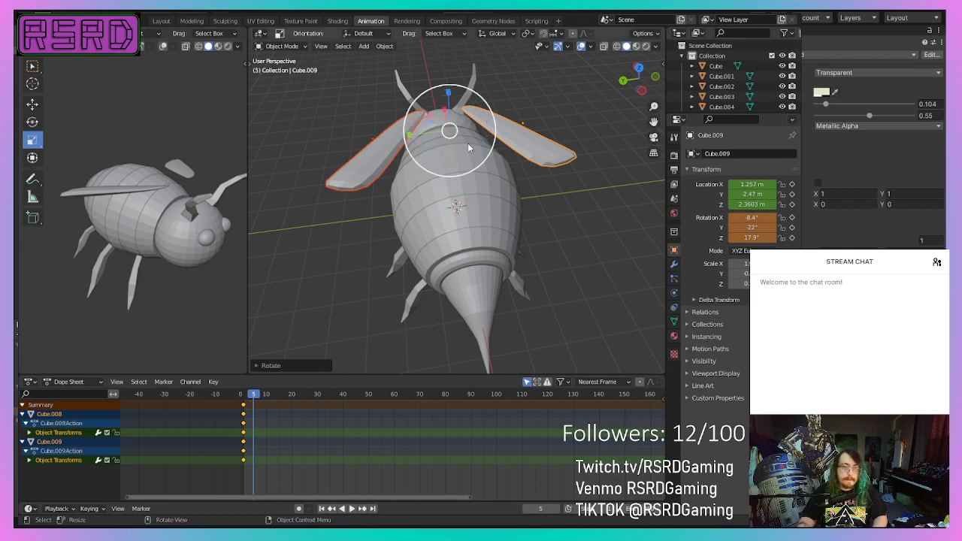
{"action": "left_click_drag", "start_coordinate": [413, 136], "coordinate": [423, 134]}
{"action": "right_click", "coordinate": [422, 136]}
{"action": "middle_click_drag", "start_coordinate": [398, 308], "coordinate": [431, 276]}
{"action": "right_click", "coordinate": [430, 274]}
{"action": "key", "text": "ctrl+z"}
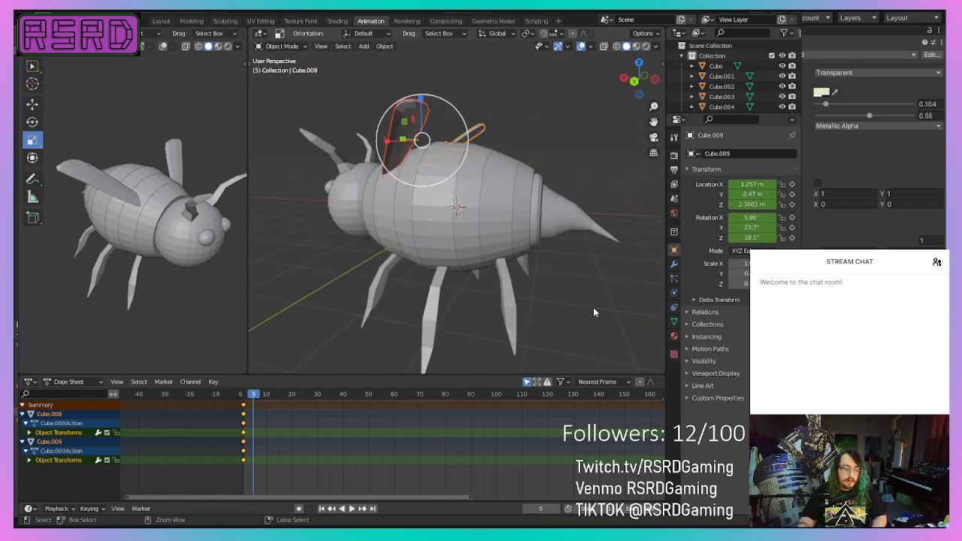
- Delete both wings' keyframes at frame 1 and tilt the wings flatter over the body in the Layout workspace
{"action": "key", "text": "shift+Left"}
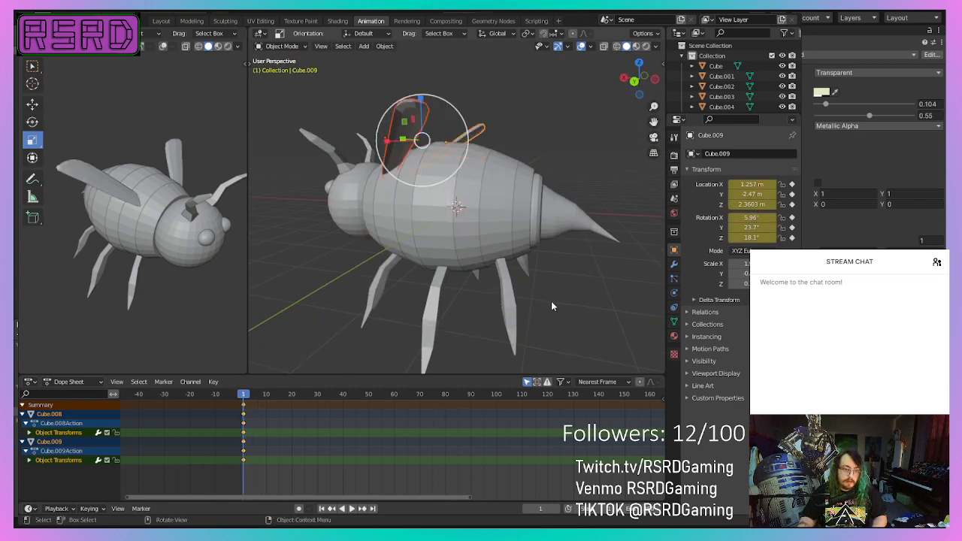
{"action": "key", "text": "alt+i"}
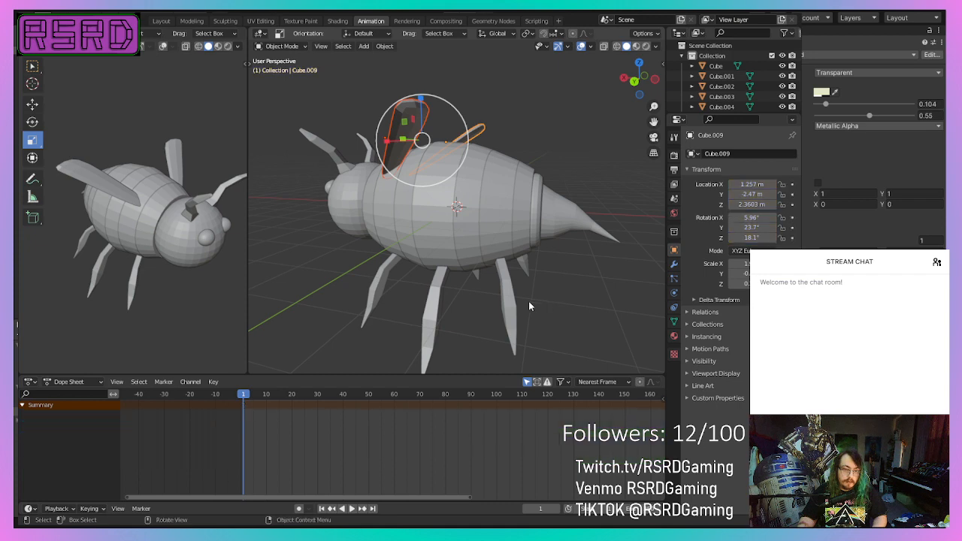
{"action": "left_click", "coordinate": [161, 20]}
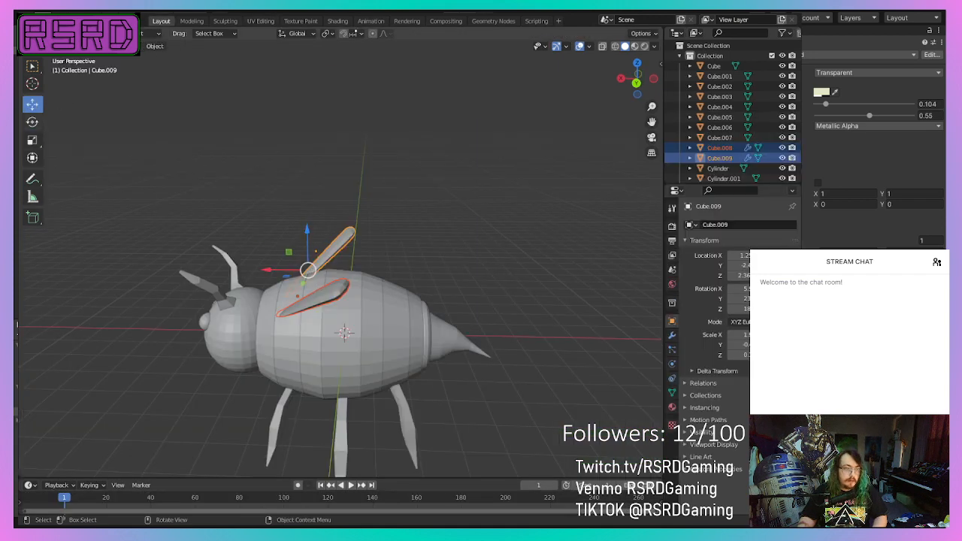
{"action": "left_click", "coordinate": [33, 122]}
{"action": "left_click_drag", "start_coordinate": [339, 242], "coordinate": [347, 261]}
{"action": "middle_click_drag", "start_coordinate": [286, 247], "coordinate": [260, 236]}
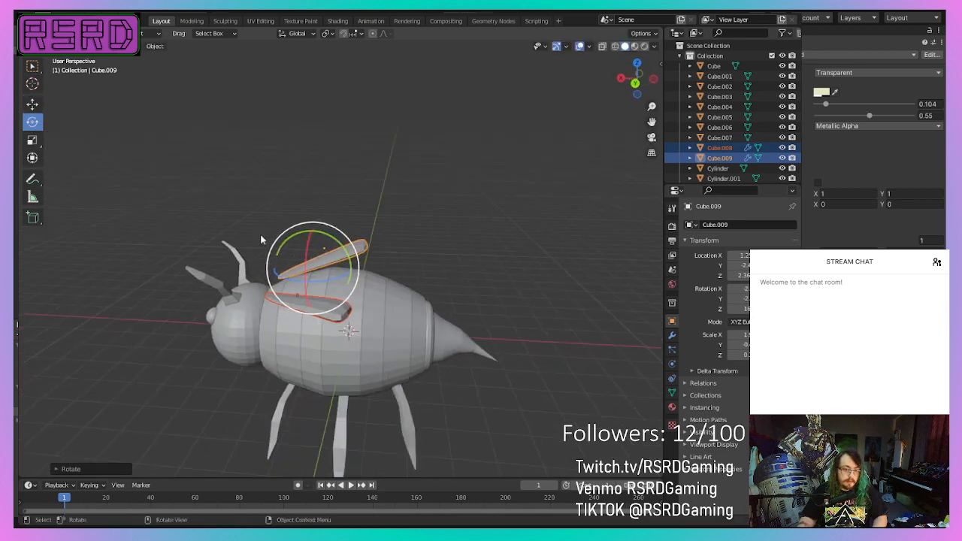
- Move both wings down to the sides of the bee's body, at about Z 0.8 m
{"action": "left_click", "coordinate": [33, 104]}
{"action": "left_click_drag", "start_coordinate": [312, 228], "coordinate": [311, 289]}
{"action": "middle_click_drag", "start_coordinate": [311, 289], "coordinate": [454, 295]}
{"action": "left_click_drag", "start_coordinate": [393, 274], "coordinate": [393, 271]}
{"action": "middle_click_drag", "start_coordinate": [400, 293], "coordinate": [157, 293]}
- Rotate both wings slightly upward to about 9.43° Y, and scale them outward along Y from the body
{"action": "left_click", "coordinate": [33, 121]}
{"action": "middle_click_drag", "start_coordinate": [273, 270], "coordinate": [356, 278]}
{"action": "left_click_drag", "start_coordinate": [355, 278], "coordinate": [338, 278]}
{"action": "middle_click_drag", "start_coordinate": [338, 281], "coordinate": [462, 335]}
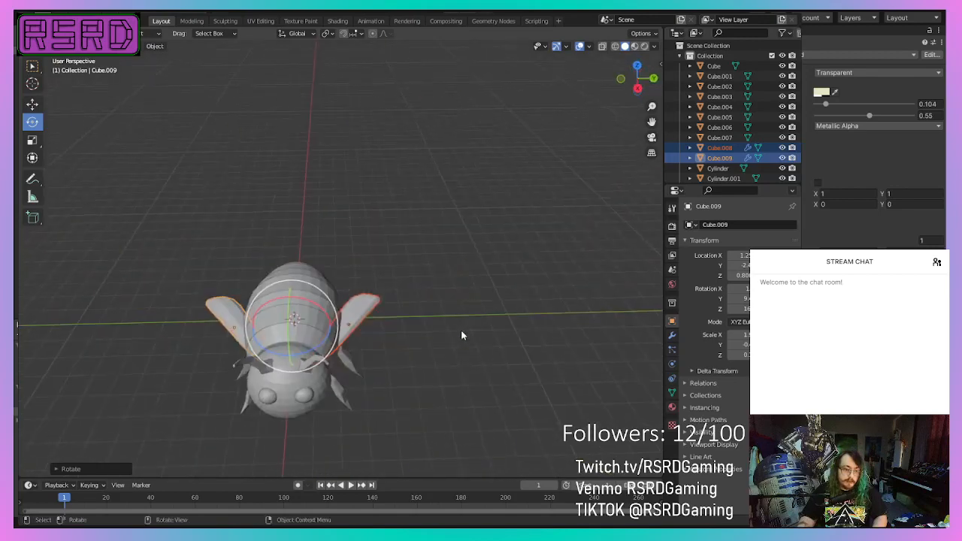
{"action": "left_click", "coordinate": [32, 141]}
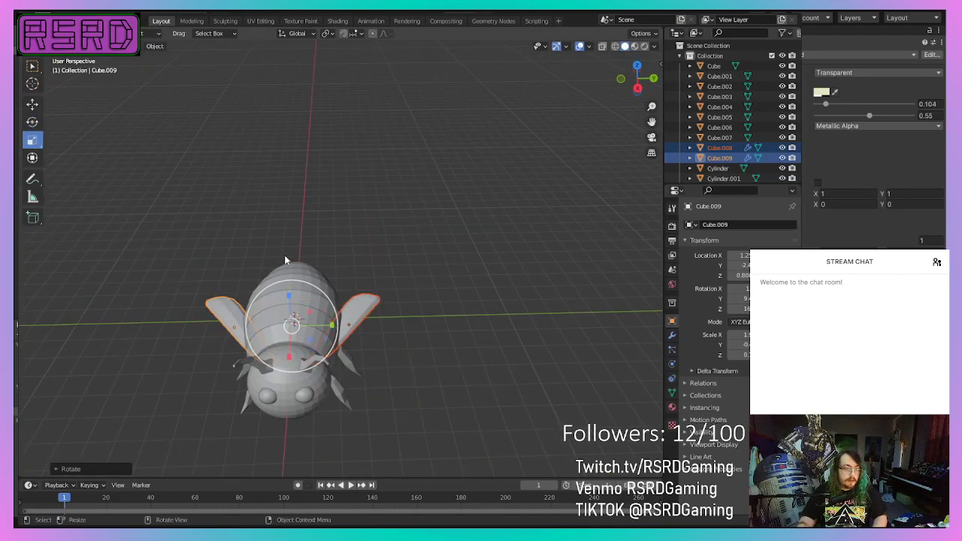
{"action": "left_click_drag", "start_coordinate": [333, 325], "coordinate": [353, 332]}
{"action": "left_click", "coordinate": [497, 380]}
{"action": "middle_click_drag", "start_coordinate": [497, 379], "coordinate": [367, 336]}
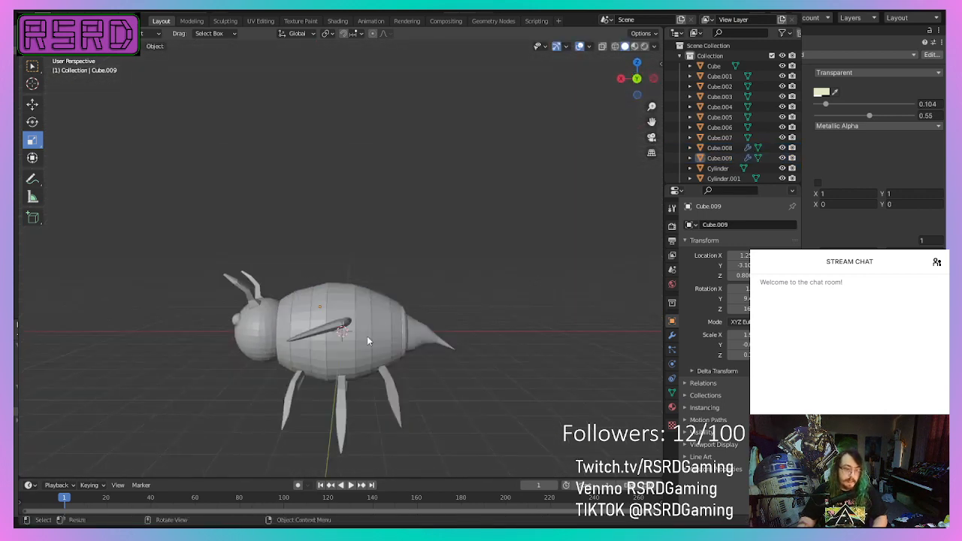
- In the Animation workspace, insert a Location & Rotation keyframe for both wings at frame 1
{"action": "left_click", "coordinate": [323, 324]}
{"action": "left_click", "coordinate": [370, 20]}
{"action": "middle_click_drag", "start_coordinate": [417, 399], "coordinate": [516, 394]}
{"action": "scroll", "coordinate": [456, 359], "scroll_direction": "down", "scroll_amount": 1}
{"action": "middle_click_drag", "start_coordinate": [452, 356], "coordinate": [516, 171]}
{"action": "right_click", "coordinate": [516, 174]}
{"action": "mouse_move", "coordinate": [516, 176]}
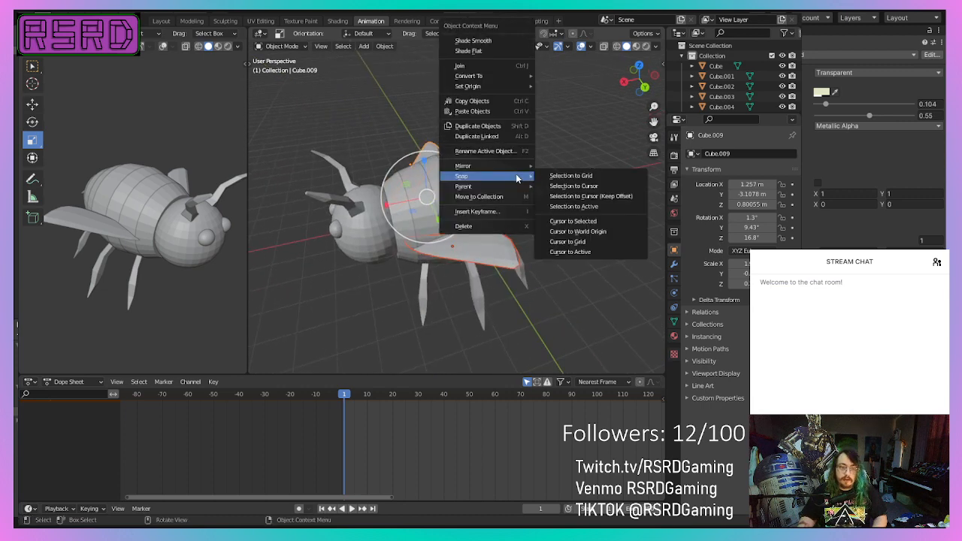
{"action": "left_click", "coordinate": [509, 213]}
{"action": "left_click", "coordinate": [509, 212]}
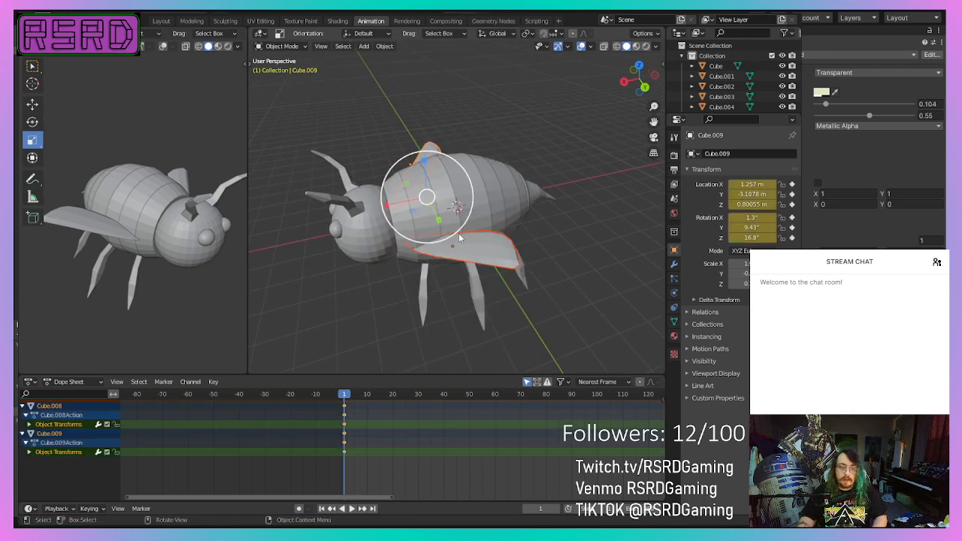
- At frame 5, rotate both wings downward to about -29.9° Y and insert a Location & Rotation keyframe
{"action": "middle_click_drag", "start_coordinate": [462, 233], "coordinate": [244, 203]}
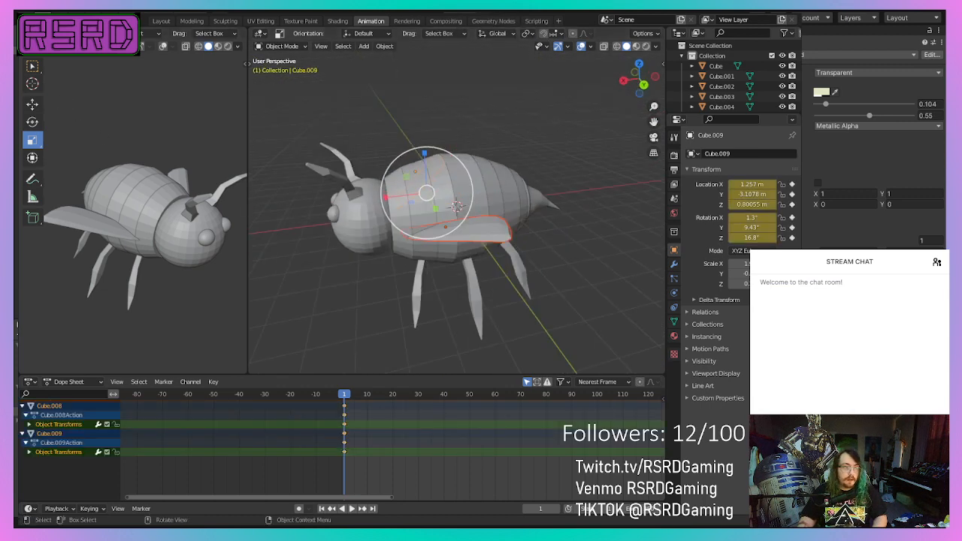
{"action": "key", "text": "shift+space"}
{"action": "key", "text": "r"}
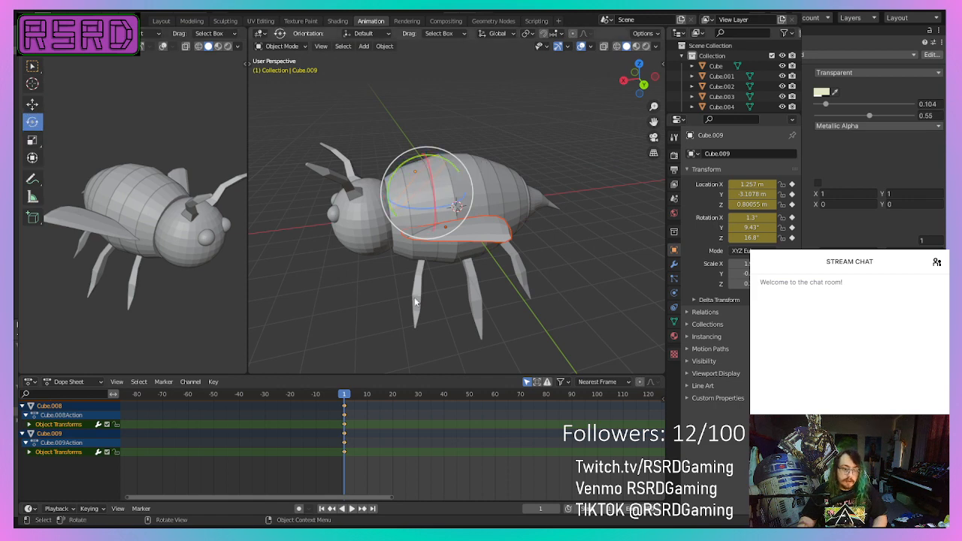
{"action": "key", "text": "space"}
{"action": "key", "text": "Escape"}
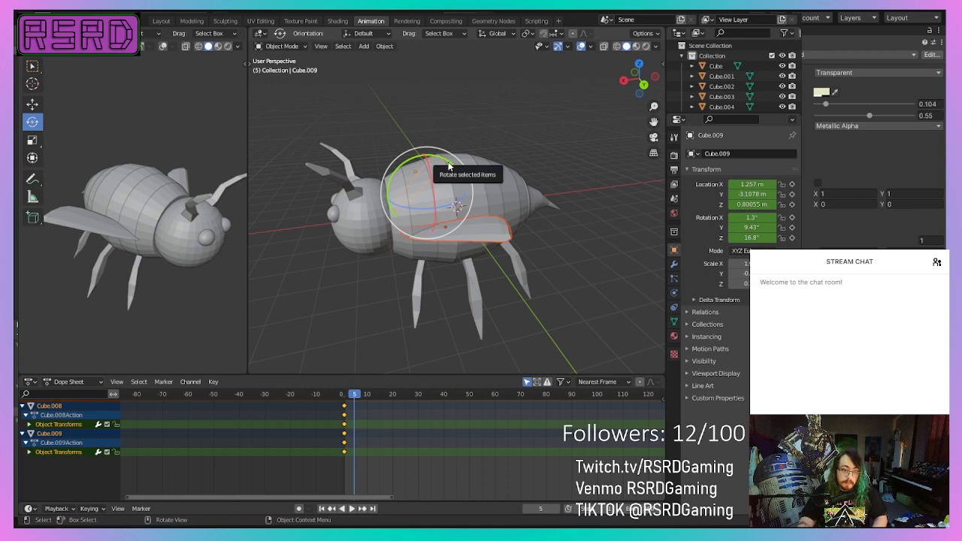
{"action": "middle_click_drag", "start_coordinate": [452, 163], "coordinate": [405, 174]}
{"action": "left_click_drag", "start_coordinate": [443, 158], "coordinate": [454, 176]}
{"action": "middle_click_drag", "start_coordinate": [454, 176], "coordinate": [379, 238]}
{"action": "right_click", "coordinate": [336, 278]}
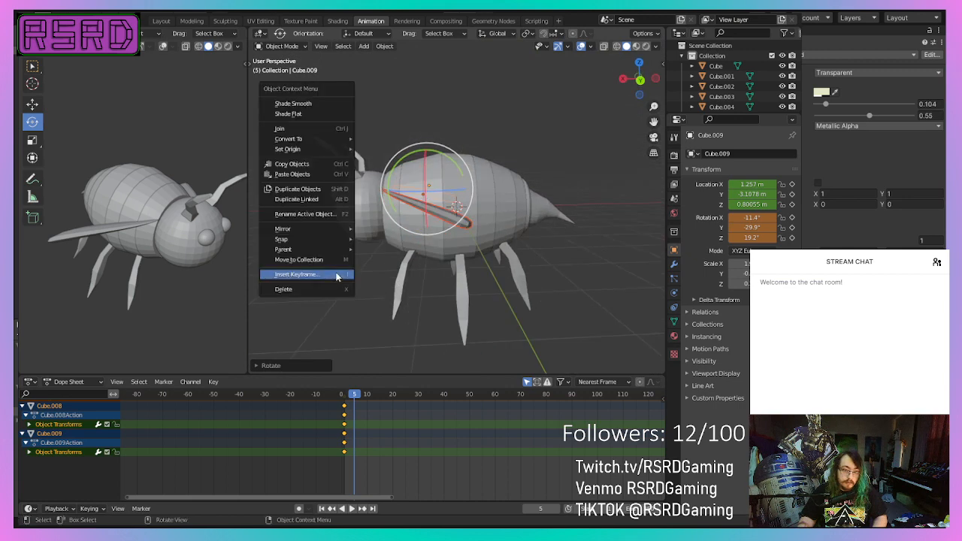
{"action": "left_click", "coordinate": [335, 275]}
{"action": "left_click", "coordinate": [337, 275]}
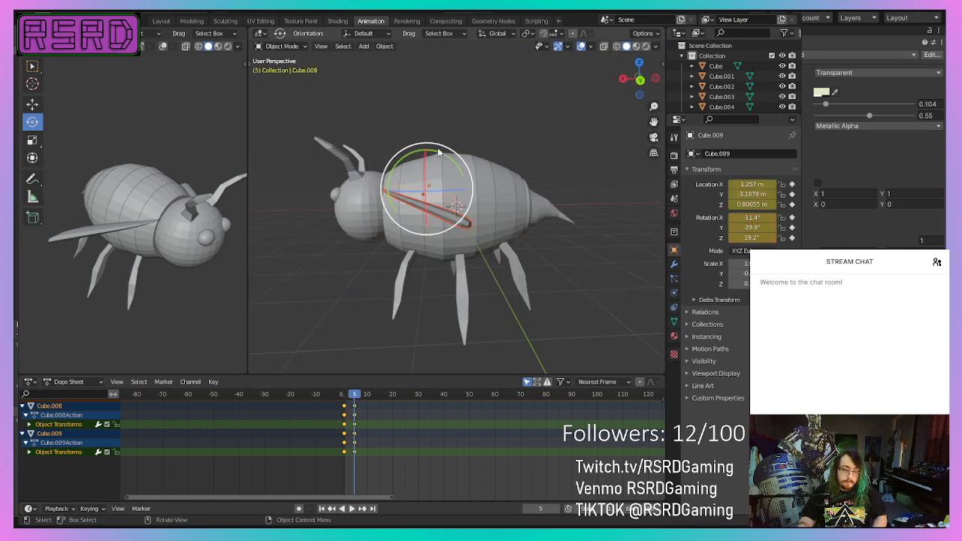
- At frame 10, rotate both wings upward to about 25.1° Y and insert a Location & Rotation keyframe
{"action": "left_click_drag", "start_coordinate": [439, 152], "coordinate": [371, 263]}
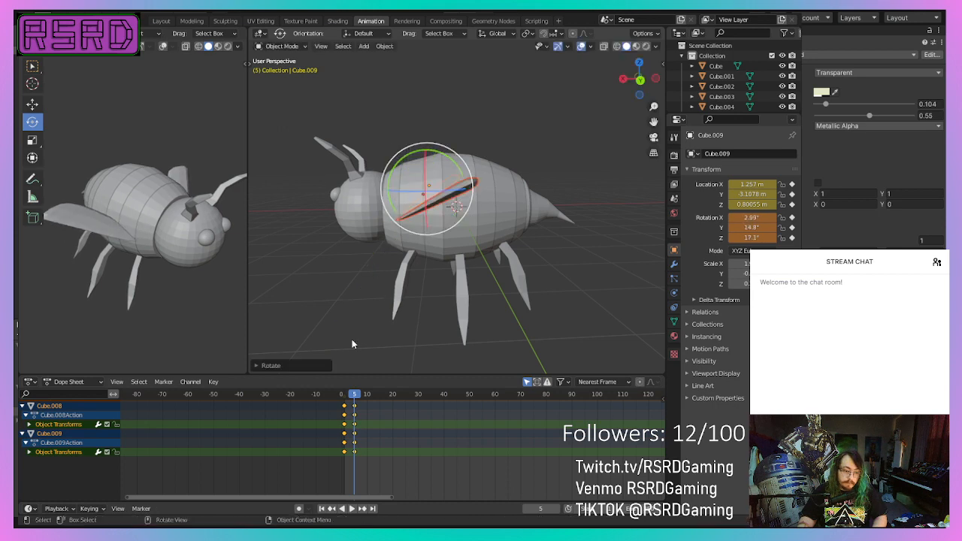
{"action": "key", "text": "space"}
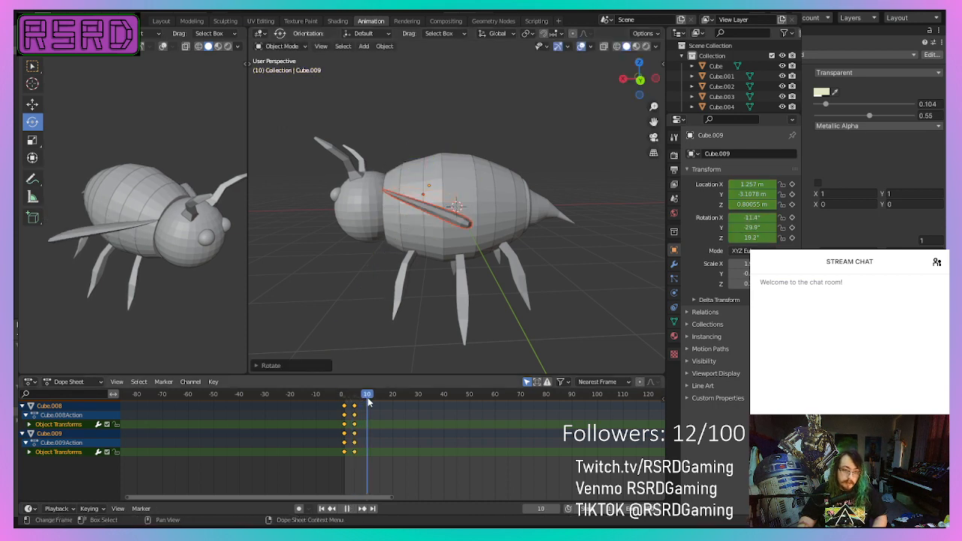
{"action": "key", "text": "space"}
{"action": "mouse_move", "coordinate": [453, 163]}
{"action": "left_mouse_down"}
{"action": "mouse_move", "coordinate": [450, 180]}
{"action": "mouse_move", "coordinate": [460, 177]}
{"action": "left_mouse_up"}
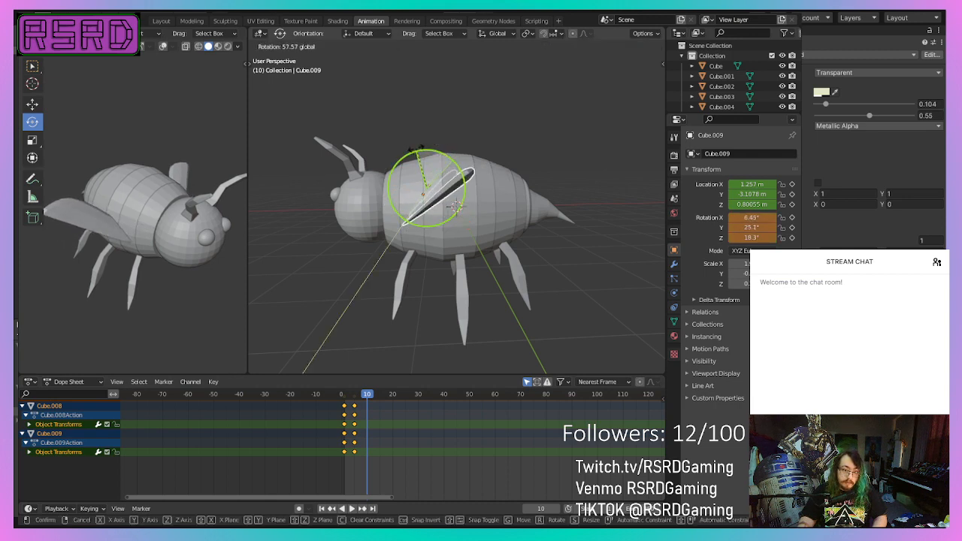
{"action": "left_click_drag", "start_coordinate": [417, 148], "coordinate": [421, 150]}
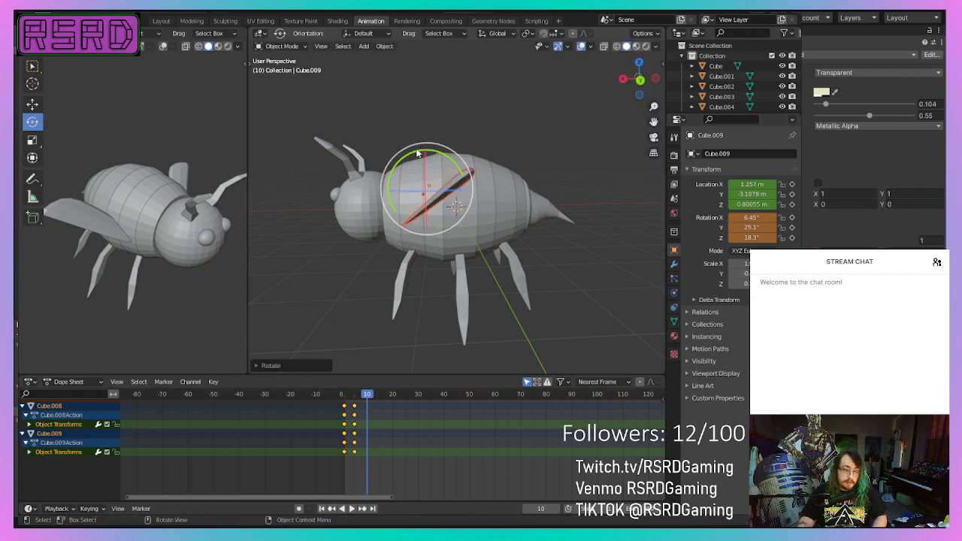
{"action": "right_click", "coordinate": [359, 315]}
{"action": "left_click", "coordinate": [359, 314]}
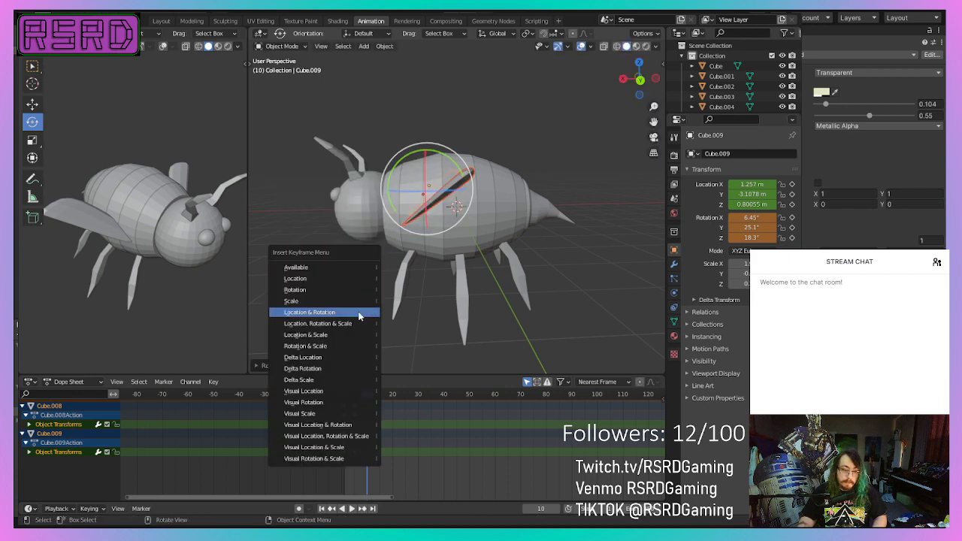
{"action": "left_click", "coordinate": [358, 310]}
- Try another rotation of both wings at frame 10 and move the current frame to 15
{"action": "left_click_drag", "start_coordinate": [451, 162], "coordinate": [461, 187]}
{"action": "left_click_drag", "start_coordinate": [371, 396], "coordinate": [378, 396]}
{"action": "key", "text": "space"}
{"action": "key", "text": "space"}
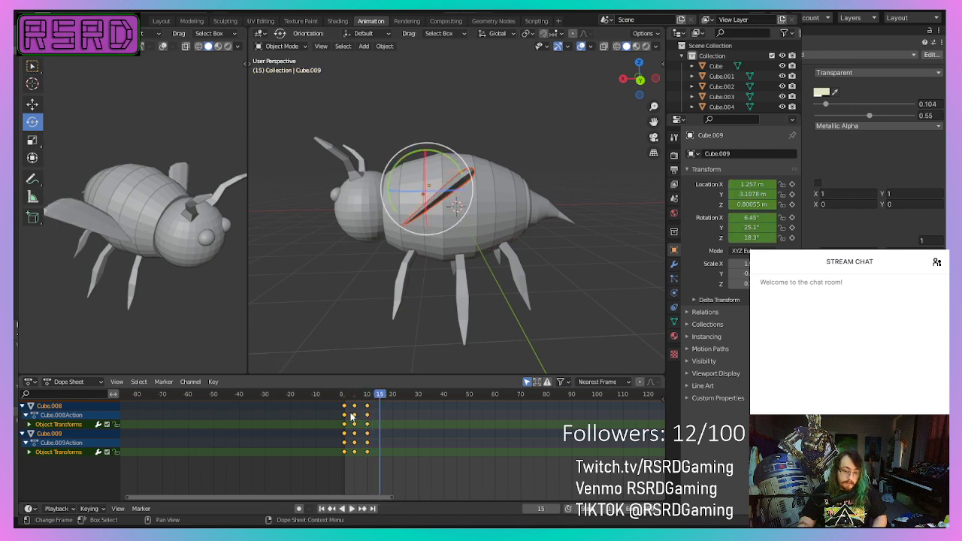
- Duplicate both wings' frame 1 keyframes to frame 15 so the flap ends in its starting pose
{"action": "left_click", "coordinate": [343, 405]}
{"action": "key", "text": "a"}
{"action": "left_click_drag", "start_coordinate": [375, 403], "coordinate": [344, 400]}
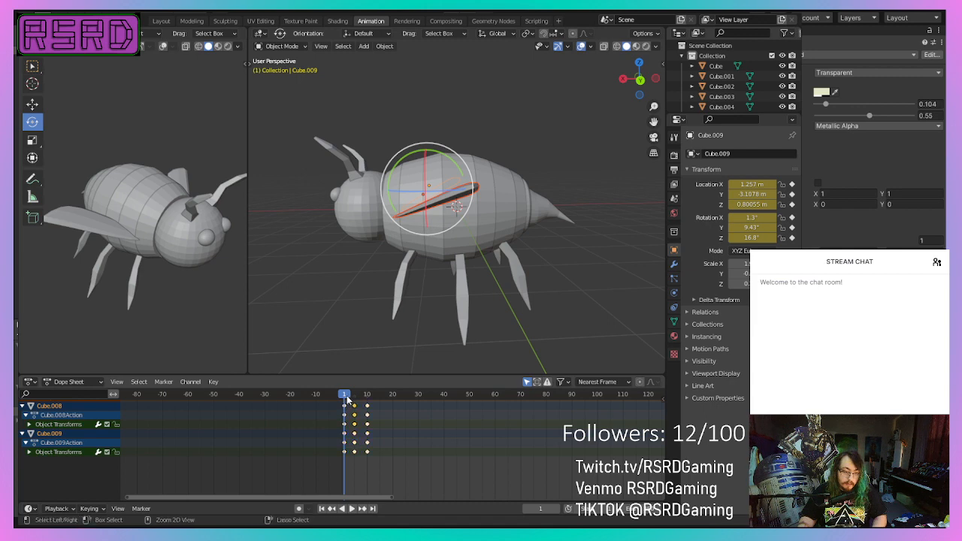
{"action": "left_click", "coordinate": [358, 424]}
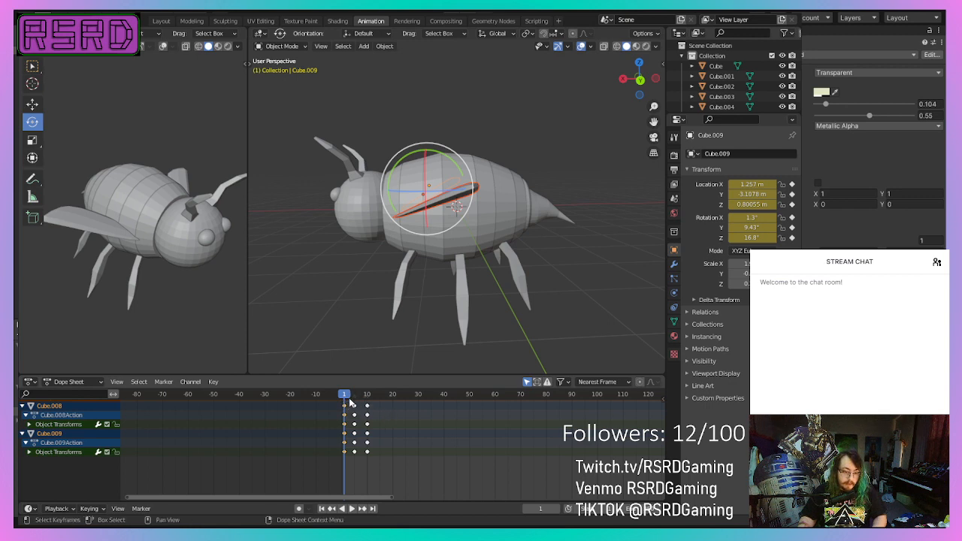
{"action": "right_click", "coordinate": [348, 421]}
{"action": "left_click", "coordinate": [329, 478]}
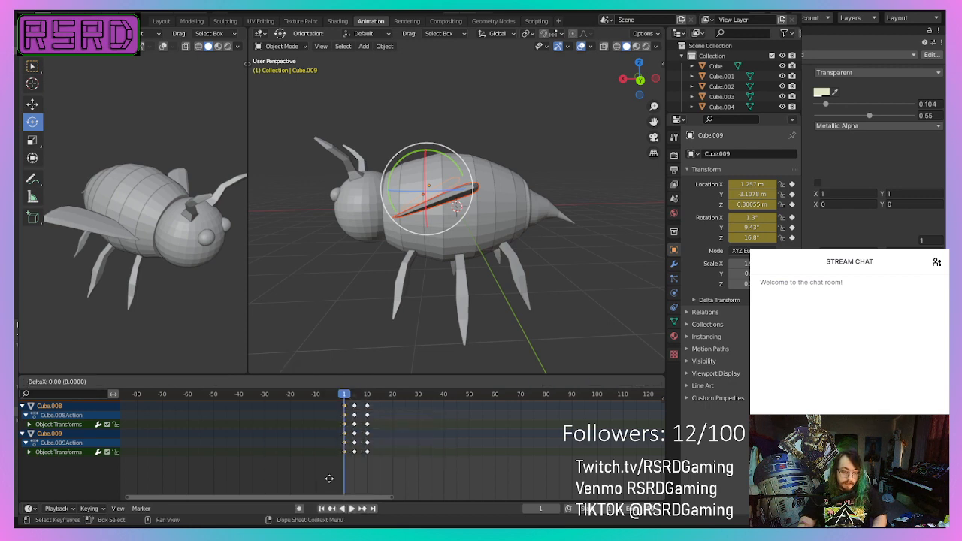
{"action": "left_click", "coordinate": [365, 470]}
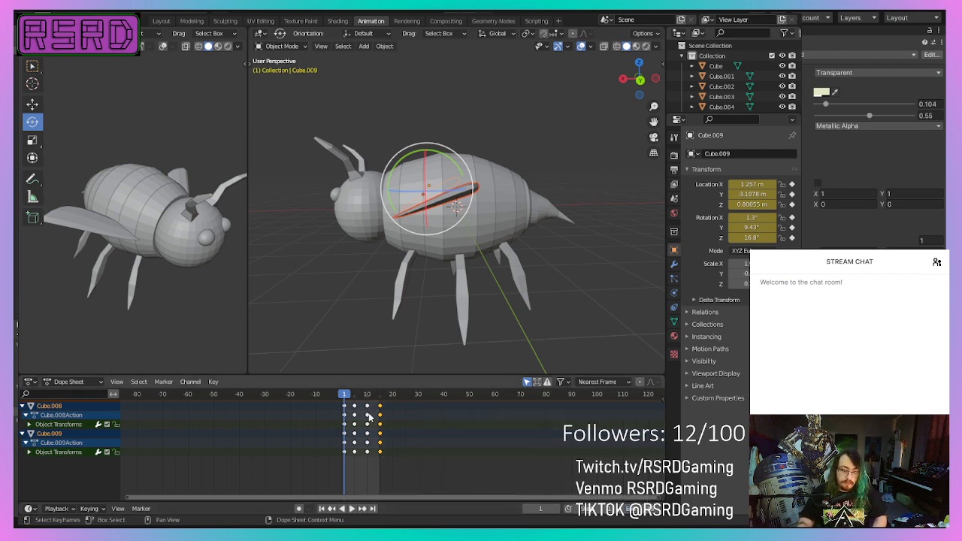
- Play back the wing flap while viewing the bee from its other side, and check the pose at frame 5
{"action": "left_click", "coordinate": [351, 508]}
{"action": "middle_click_drag", "start_coordinate": [334, 331], "coordinate": [465, 295]}
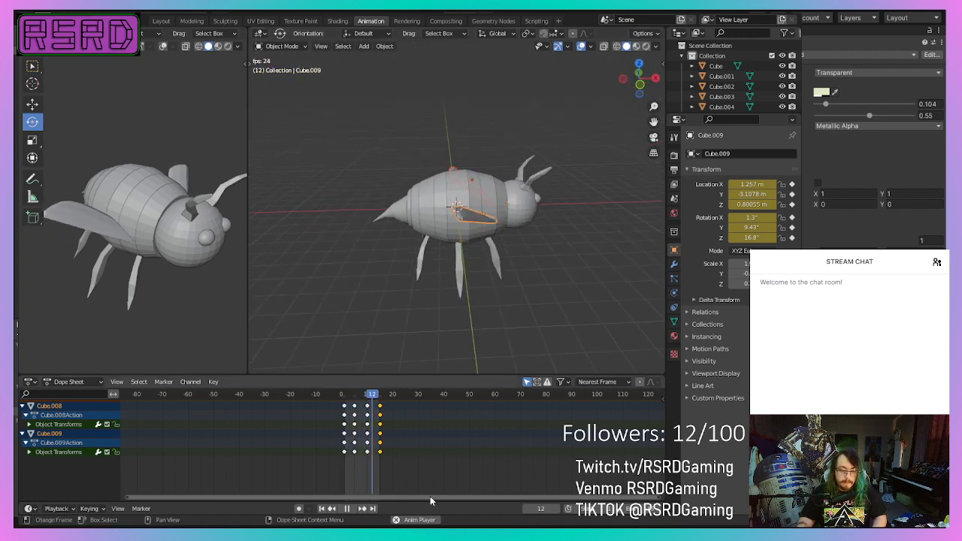
{"action": "key", "text": "Escape"}
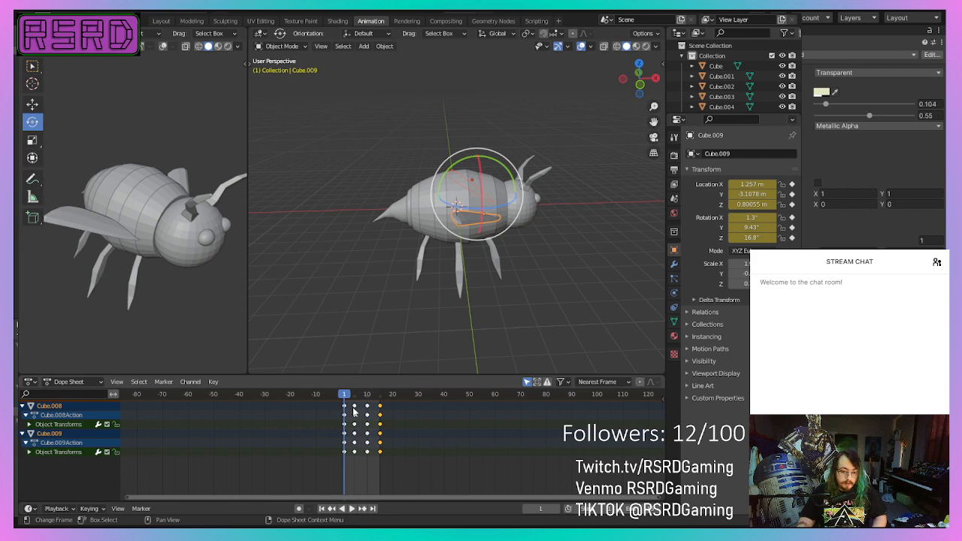
{"action": "key", "text": "a"}
{"action": "left_click_drag", "start_coordinate": [345, 396], "coordinate": [354, 396]}
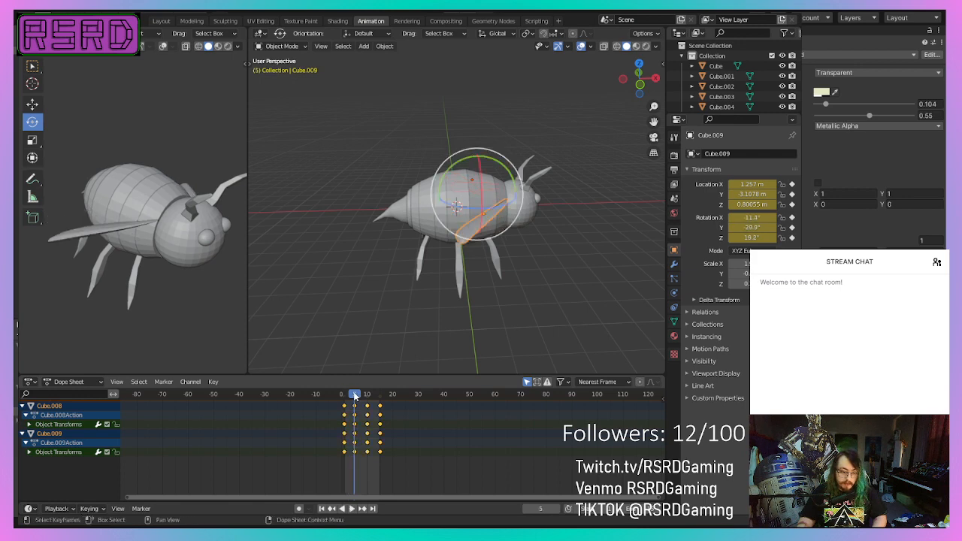
- Select each wing individually to check its keyframes, and reselect Cube.008 and Cube.009 together
{"action": "left_click", "coordinate": [409, 321]}
{"action": "scroll", "coordinate": [335, 436], "scroll_direction": "up", "scroll_amount": 5}
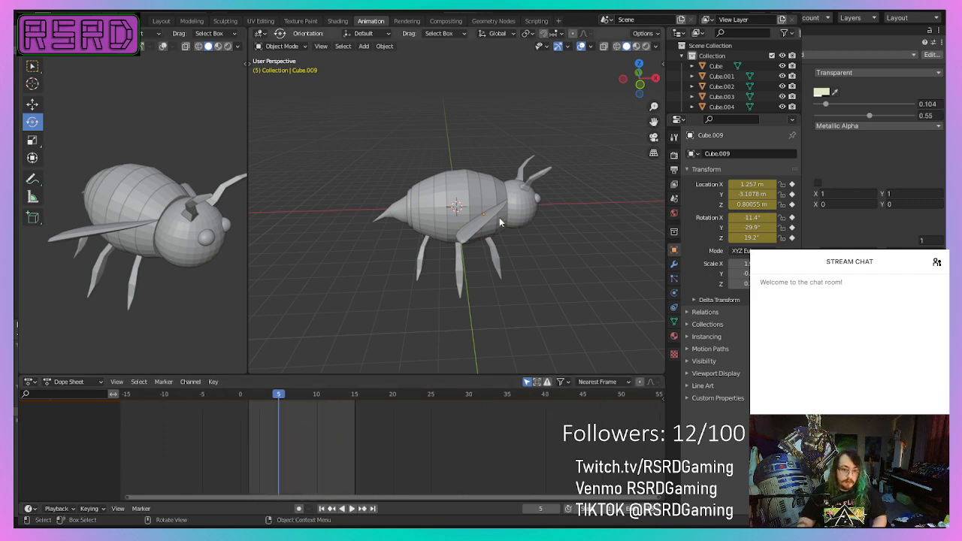
{"action": "left_click", "coordinate": [478, 216]}
{"action": "middle_click_drag", "start_coordinate": [479, 215], "coordinate": [284, 336]}
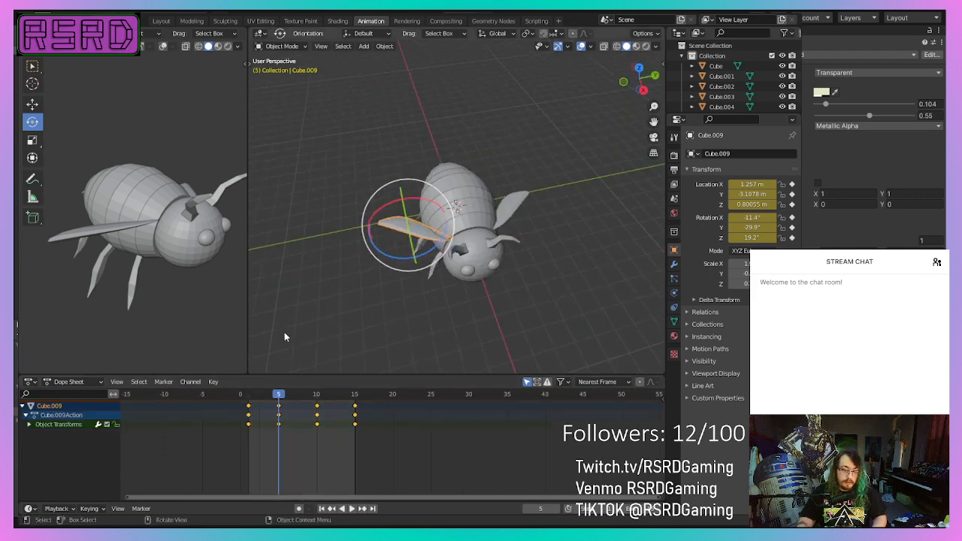
{"action": "left_click", "coordinate": [517, 196]}
{"action": "scroll", "coordinate": [723, 101], "scroll_direction": "down", "scroll_amount": 3}
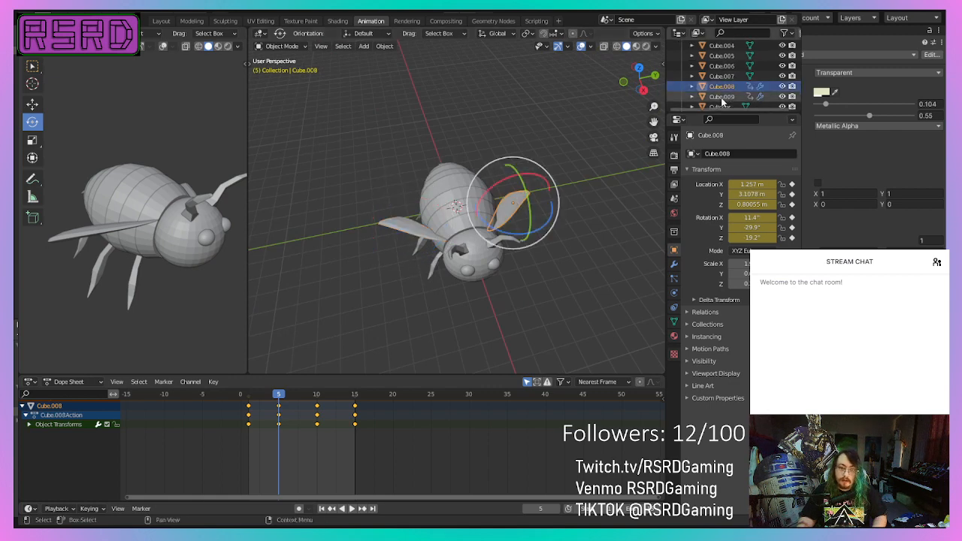
{"action": "scroll", "coordinate": [722, 96], "scroll_direction": "down", "scroll_amount": 3}
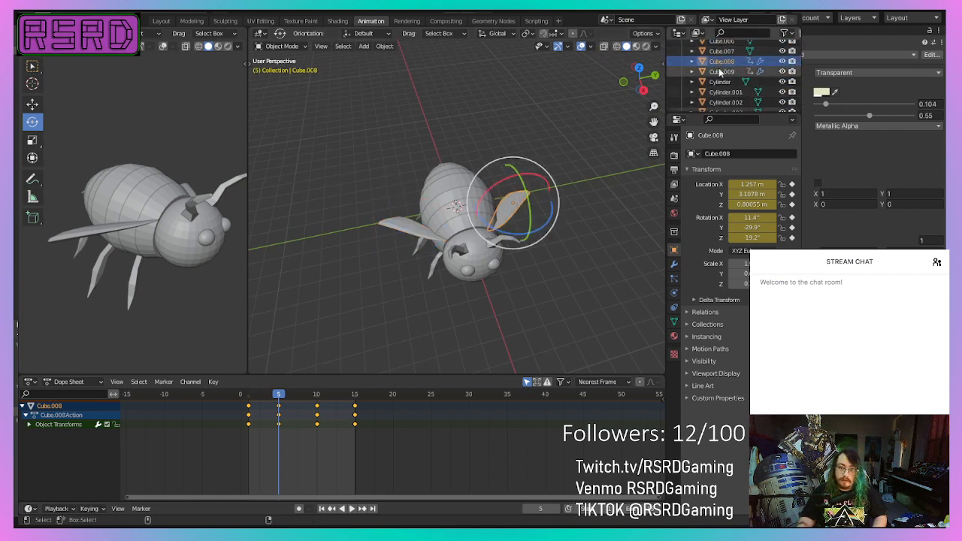
{"action": "left_click", "coordinate": [721, 71], "text": "ctrl"}
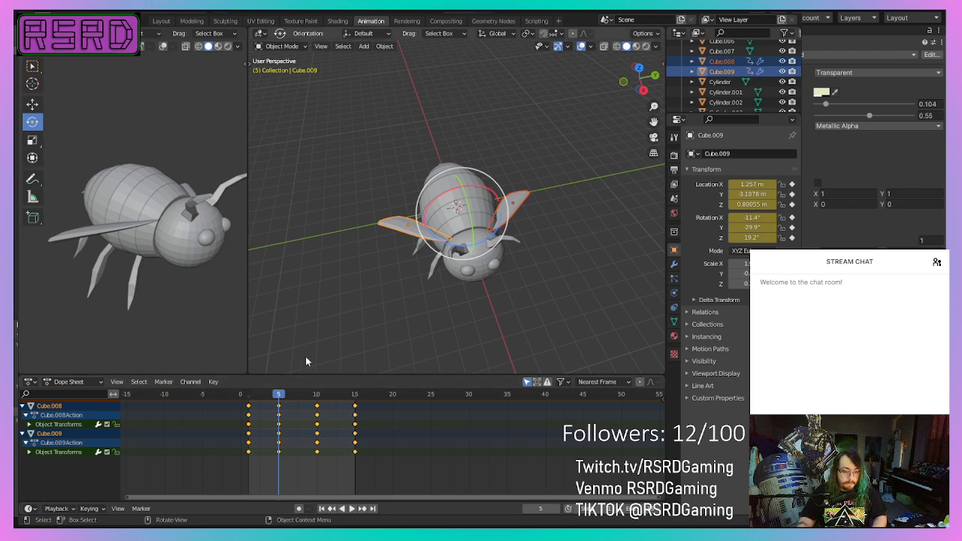
- Move both wings' keyframes at frames 10 and 15 earlier to frames 6 and 11
{"action": "left_click", "coordinate": [278, 444], "text": "ctrl"}
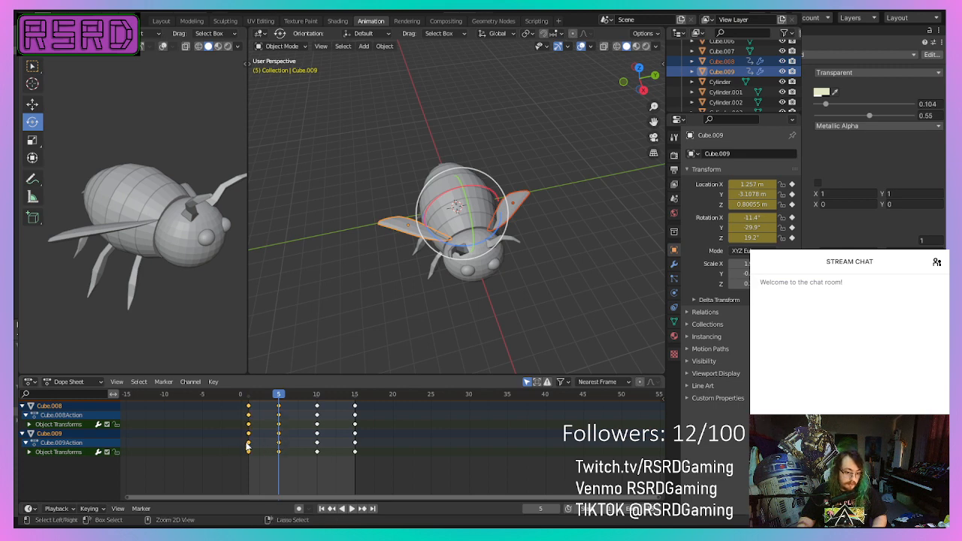
{"action": "left_click", "coordinate": [248, 443]}
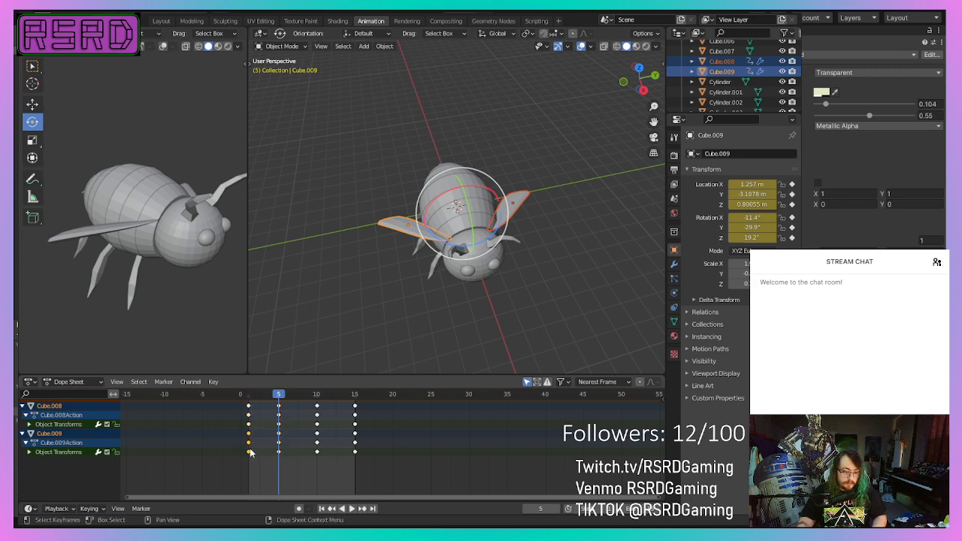
{"action": "left_click", "coordinate": [248, 452]}
{"action": "left_click", "coordinate": [250, 440]}
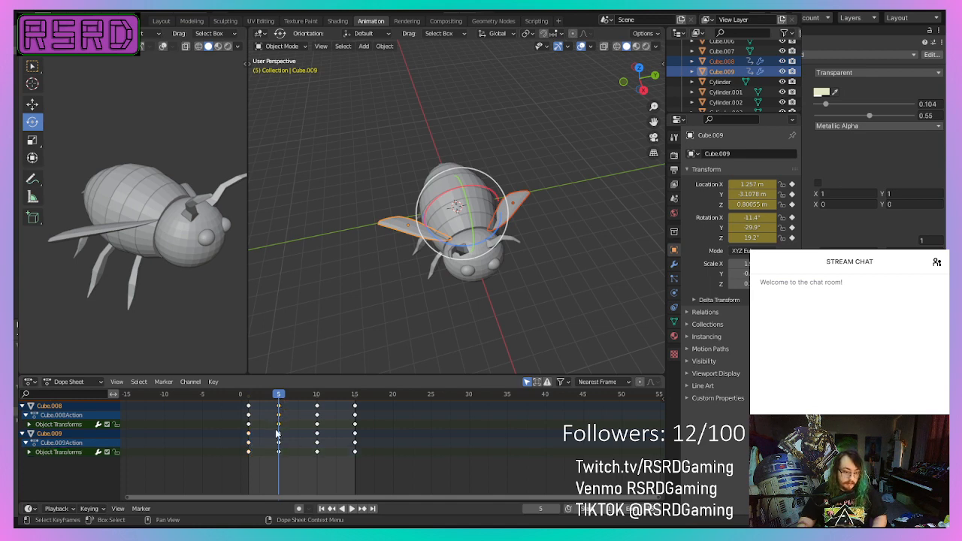
{"action": "left_click", "coordinate": [278, 424]}
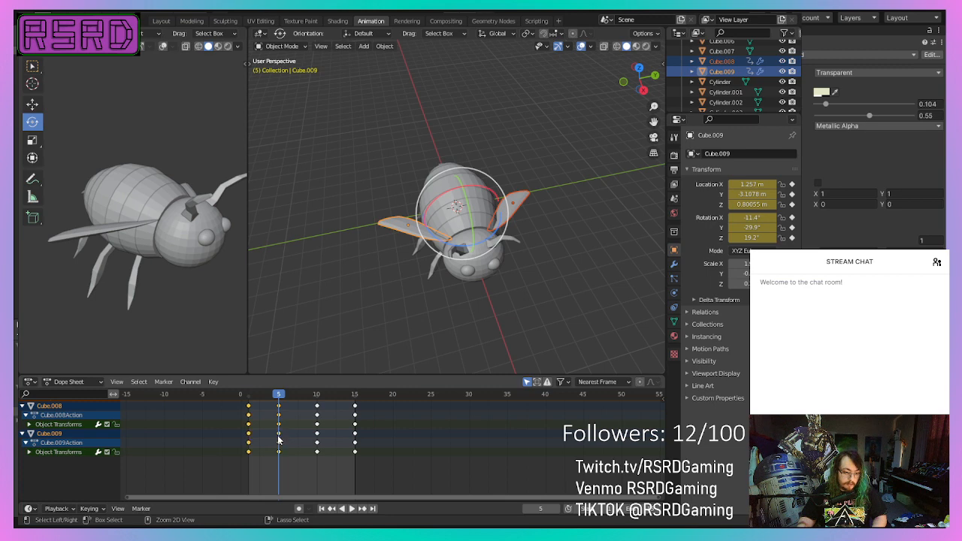
{"action": "left_click", "coordinate": [286, 394]}
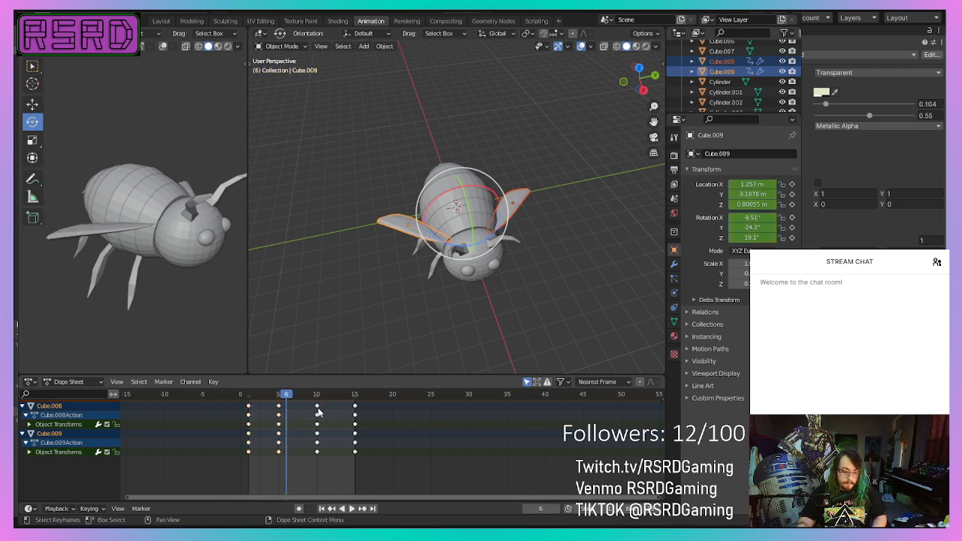
{"action": "left_click", "coordinate": [315, 441], "text": "ctrl"}
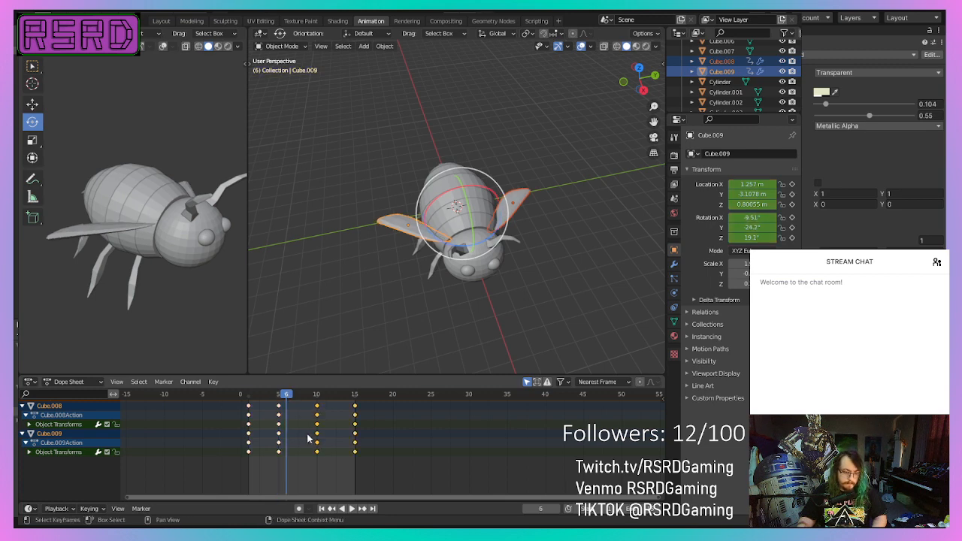
{"action": "left_click", "coordinate": [279, 397]}
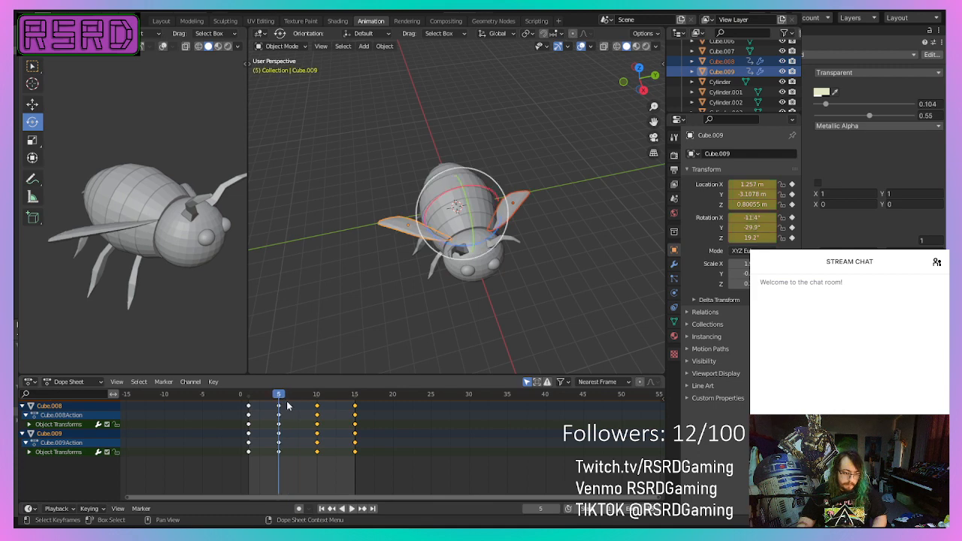
{"action": "key", "text": "g"}
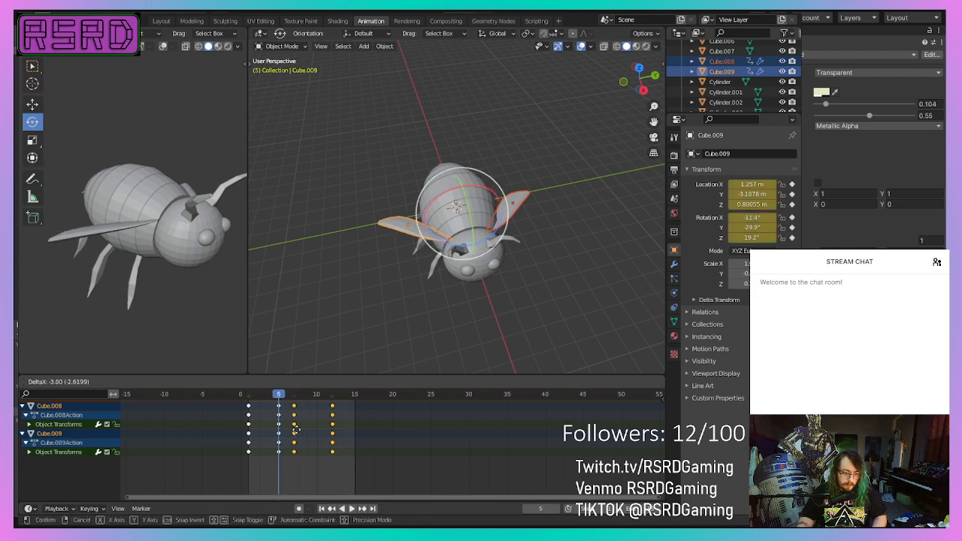
{"action": "left_click", "coordinate": [279, 434]}
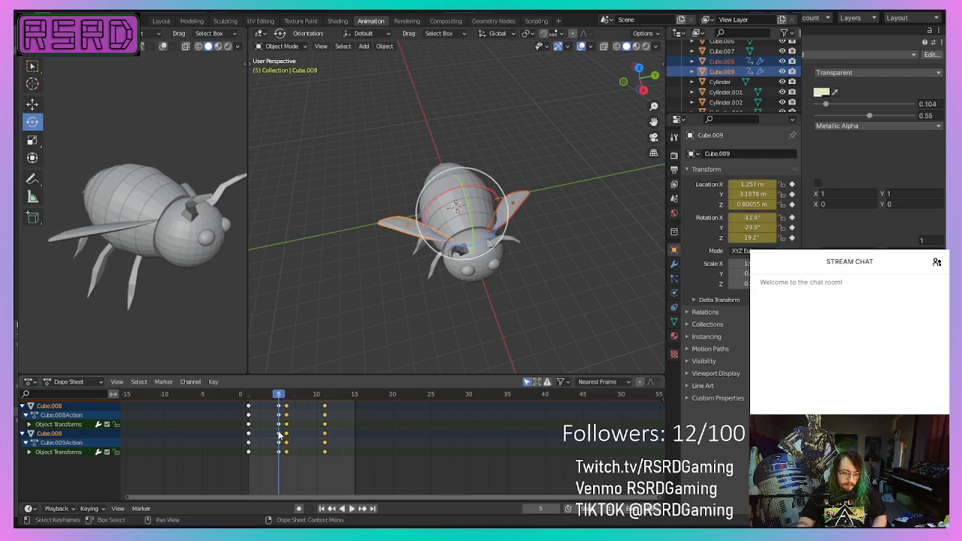
- Move both wings' frame 5 keyframes to frame 3 and their frame 6 keyframes to frame 5
{"action": "left_click", "coordinate": [276, 425], "text": "ctrl"}
{"action": "left_click_drag", "start_coordinate": [281, 397], "coordinate": [265, 401]}
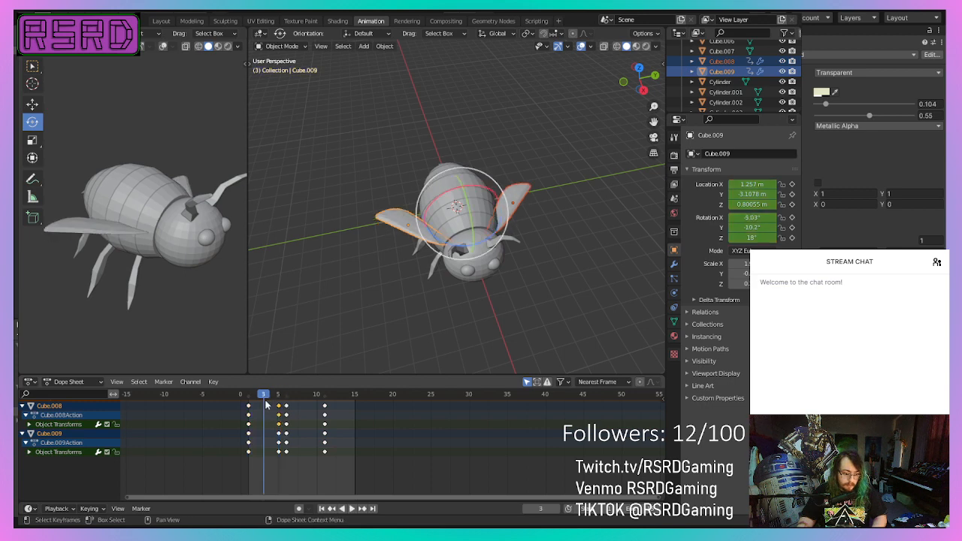
{"action": "left_click", "coordinate": [276, 444], "text": "ctrl"}
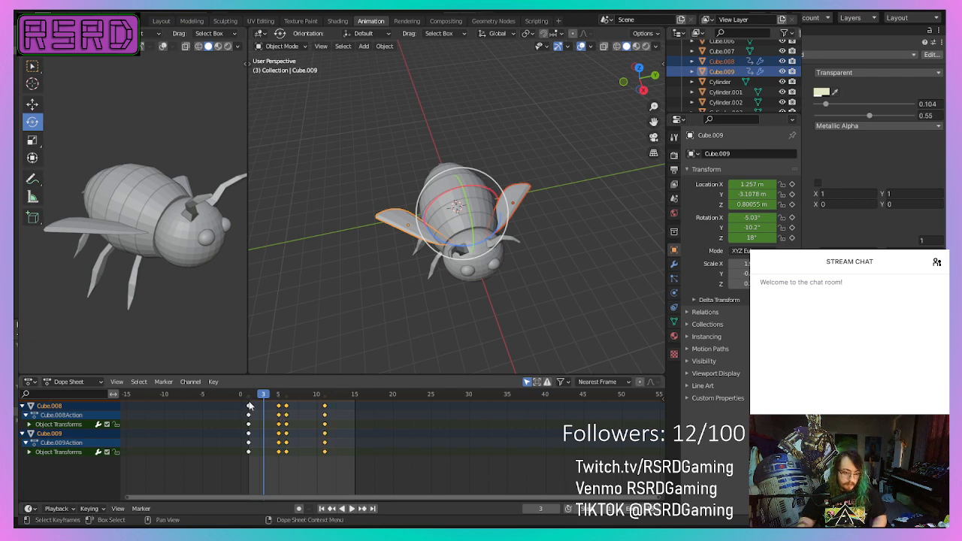
{"action": "left_click_drag", "start_coordinate": [265, 392], "coordinate": [285, 397]}
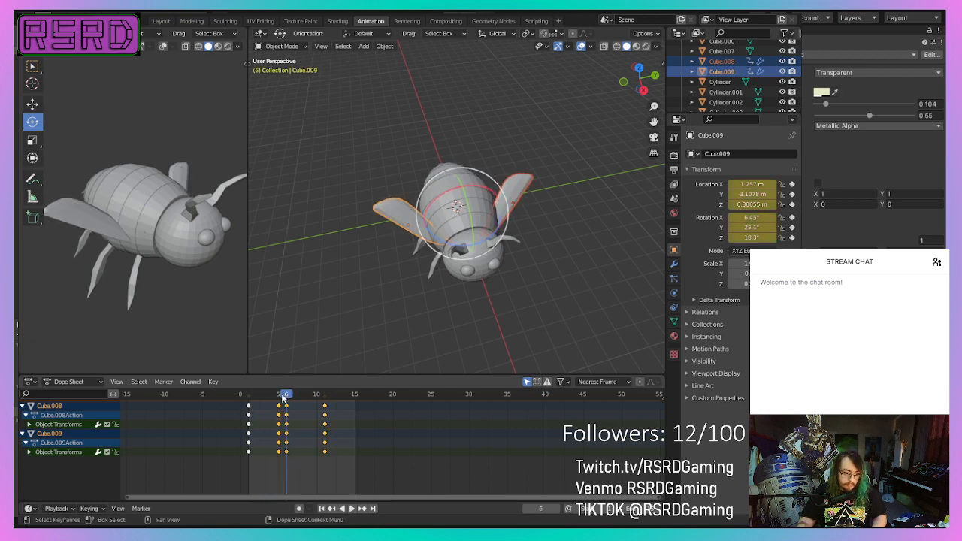
{"action": "left_click", "coordinate": [278, 443]}
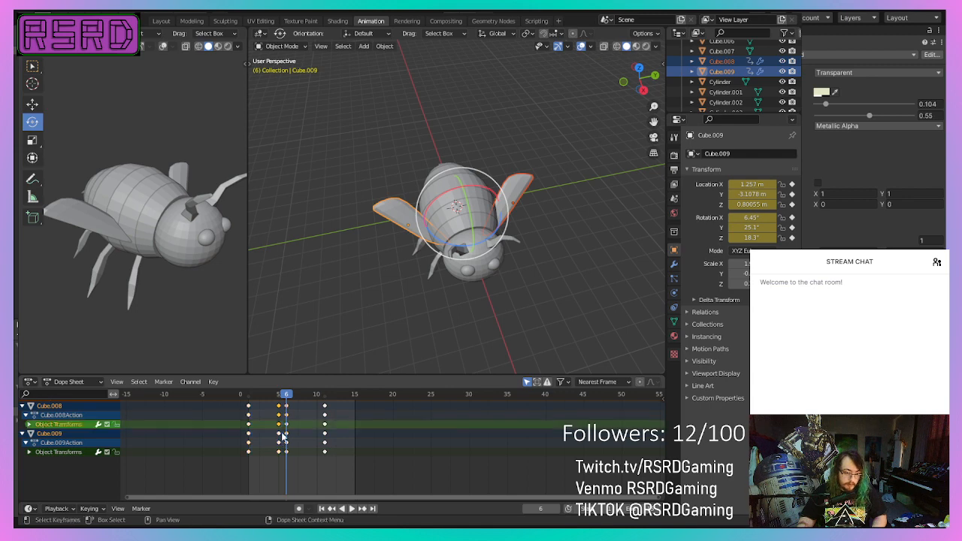
{"action": "left_click", "coordinate": [279, 423], "text": "ctrl"}
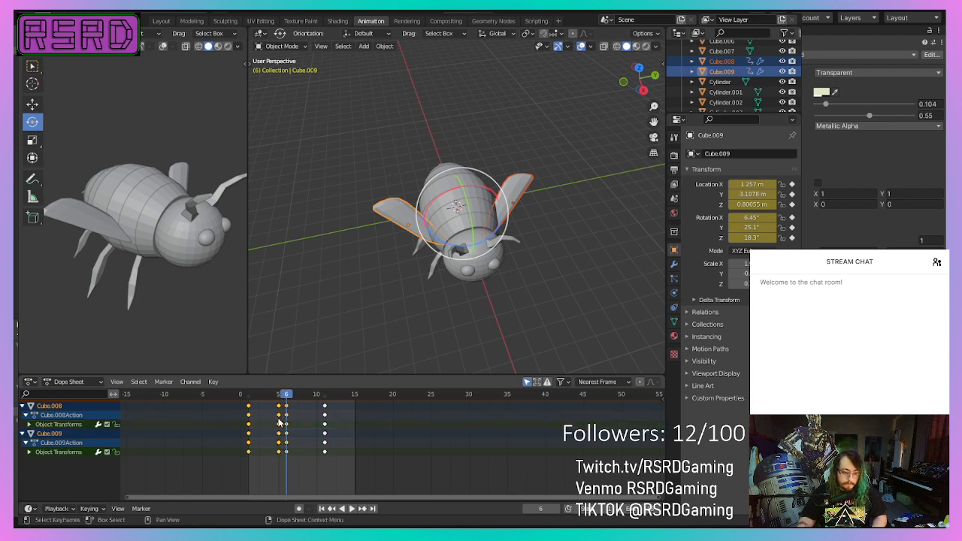
{"action": "left_click_drag", "start_coordinate": [279, 423], "coordinate": [288, 446]}
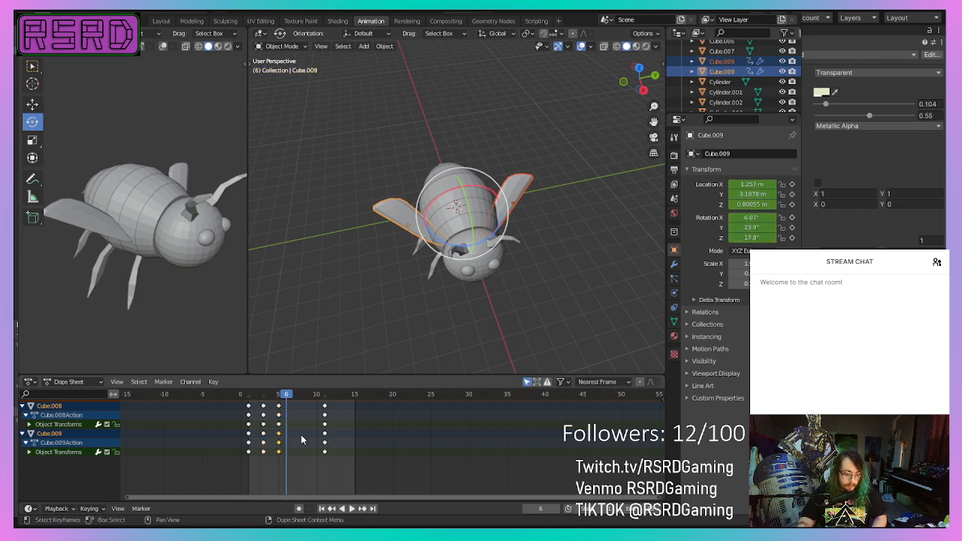
- Move both wings' final keyframes to frame 7 and set the animation's end frame to 7
{"action": "left_click_drag", "start_coordinate": [324, 416], "coordinate": [292, 411]}
{"action": "left_click_drag", "start_coordinate": [324, 445], "coordinate": [293, 443]}
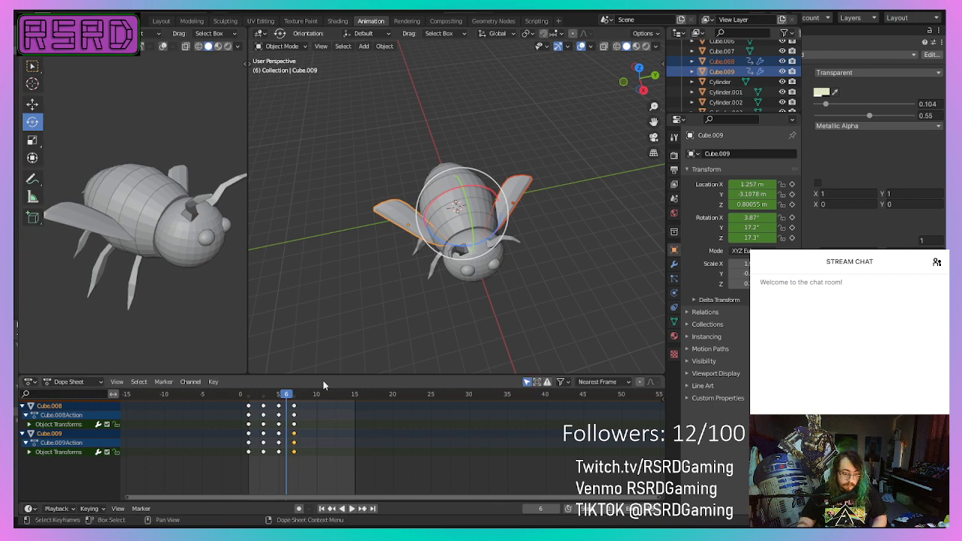
{"action": "left_click", "coordinate": [333, 330]}
{"action": "left_click_drag", "start_coordinate": [288, 403], "coordinate": [299, 398]}
{"action": "mouse_move", "coordinate": [317, 403]}
{"action": "left_mouse_down"}
{"action": "mouse_move", "coordinate": [290, 401]}
{"action": "mouse_move", "coordinate": [304, 405]}
{"action": "left_mouse_up"}
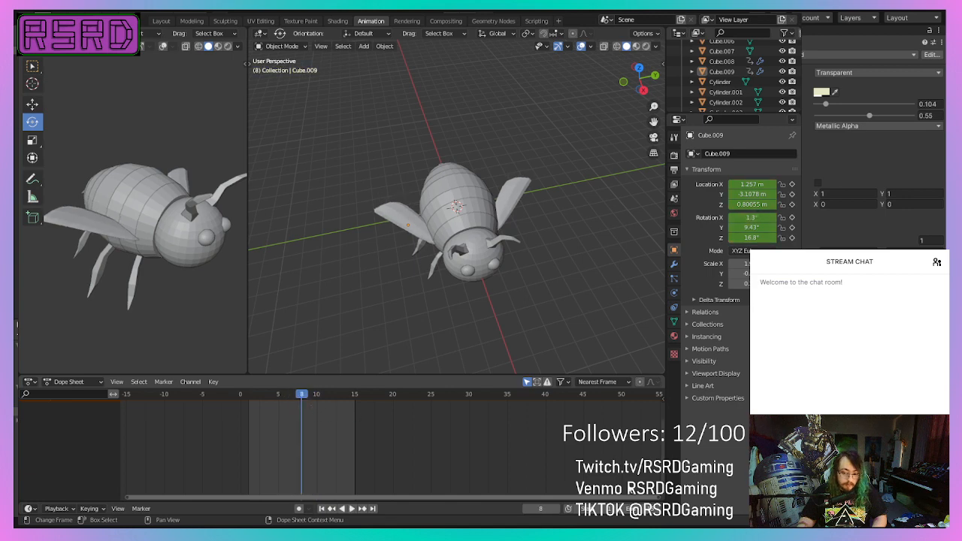
{"action": "type", "text": "7"}
{"action": "key", "text": "Return"}
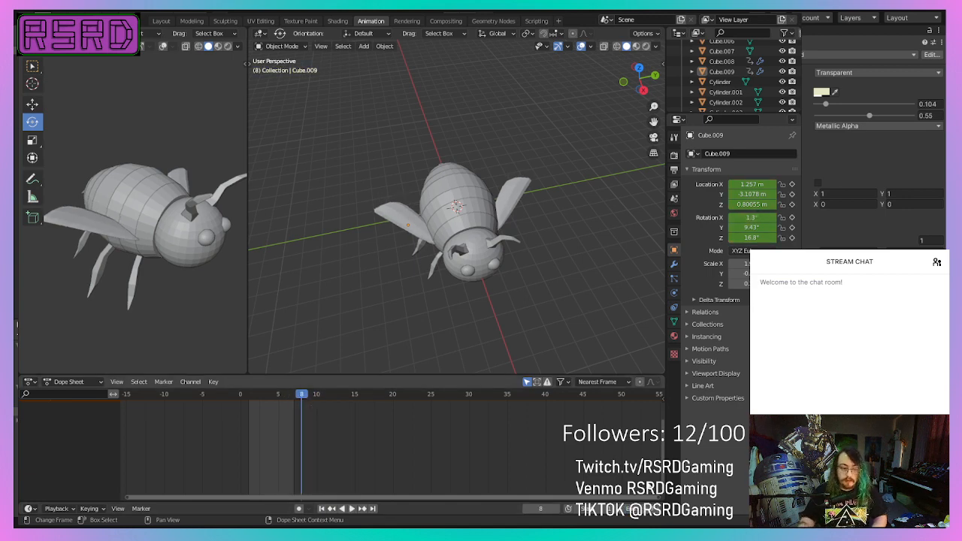
- Play the shortened wing flap from frame 1, examine it from several angles, and stop playback
{"action": "left_click_drag", "start_coordinate": [304, 398], "coordinate": [251, 403]}
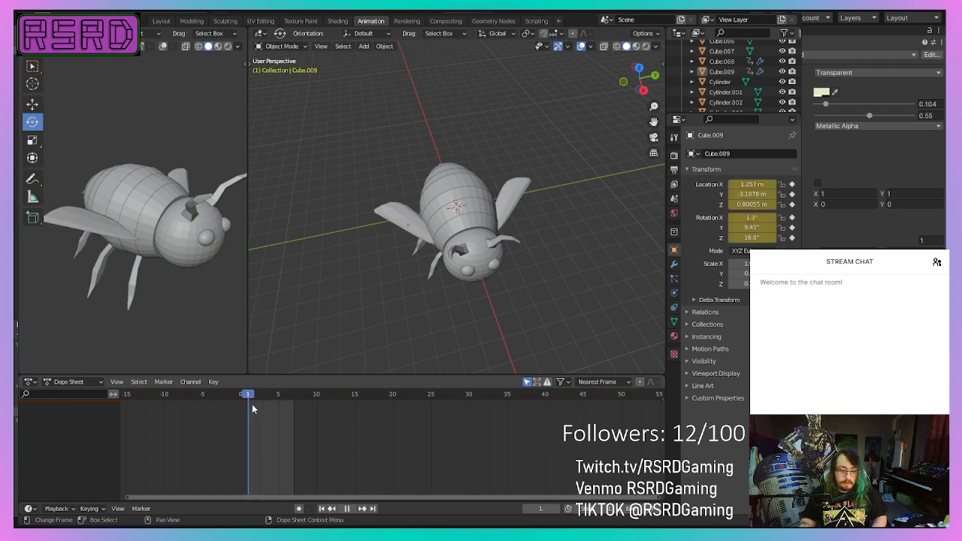
{"action": "left_click", "coordinate": [351, 508]}
{"action": "middle_click_drag", "start_coordinate": [353, 338], "coordinate": [255, 303]}
{"action": "middle_click_drag", "start_coordinate": [371, 328], "coordinate": [346, 305]}
{"action": "scroll", "coordinate": [346, 310], "scroll_direction": "up", "scroll_amount": 3}
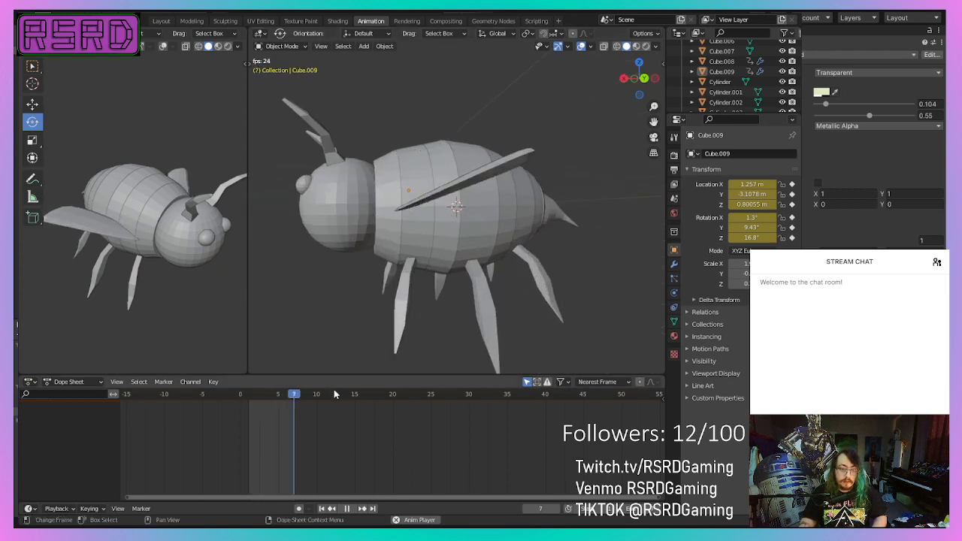
{"action": "left_click", "coordinate": [347, 509]}
{"action": "middle_click_drag", "start_coordinate": [317, 327], "coordinate": [361, 353]}
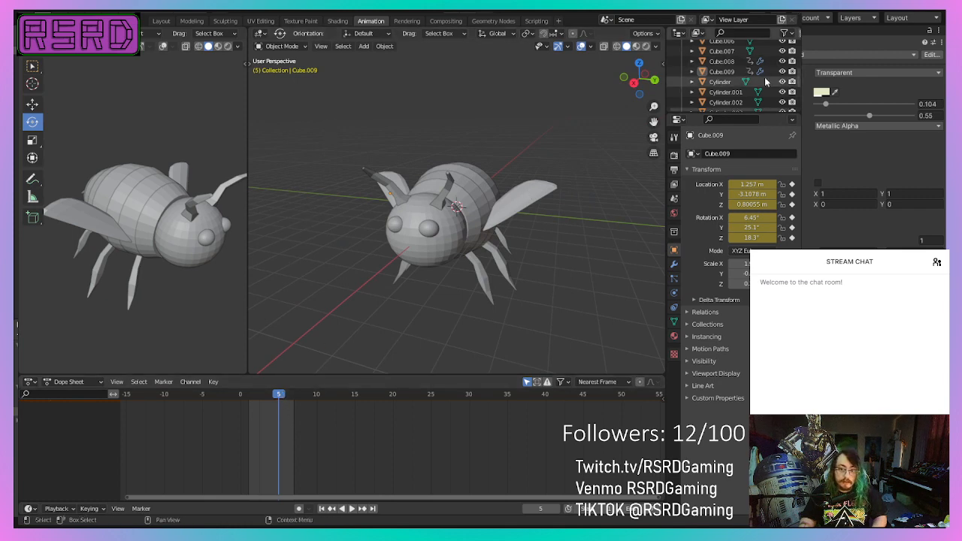
- Move the final keyframes of both wings, Cube.008 and Cube.009, from frame 7 to frame 9
{"action": "key", "text": "Right"}
{"action": "key", "text": "Right"}
{"action": "key", "text": "Right"}
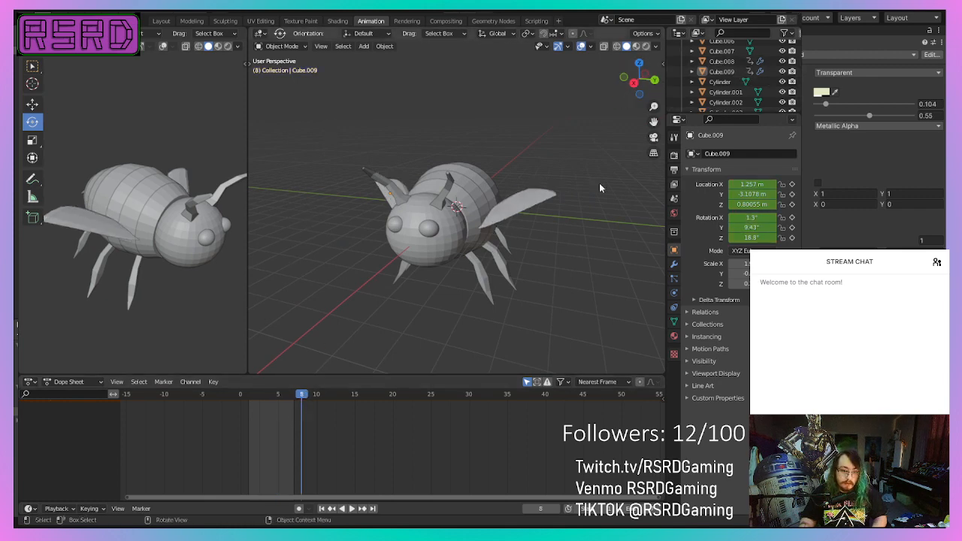
{"action": "left_click", "coordinate": [733, 62]}
{"action": "left_click", "coordinate": [732, 72], "text": "ctrl"}
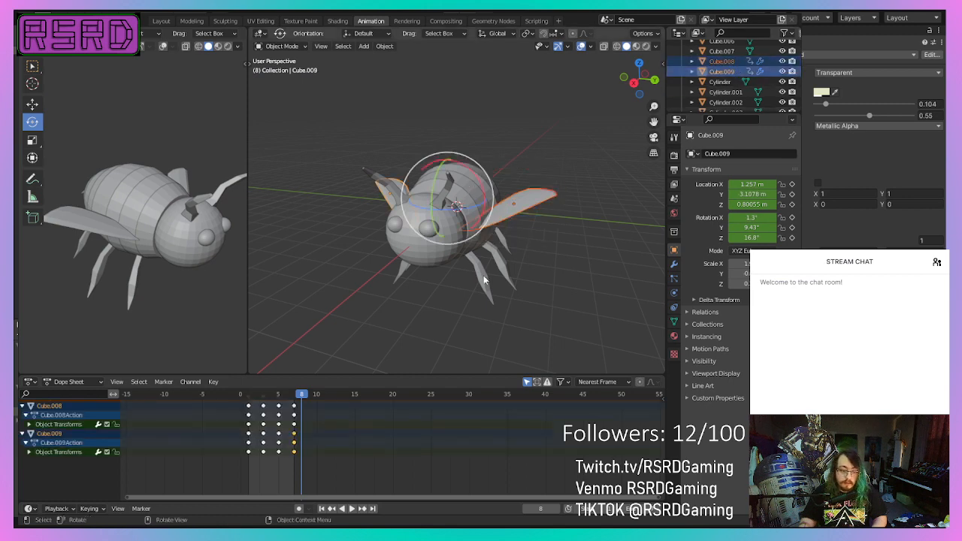
{"action": "left_click", "coordinate": [294, 425]}
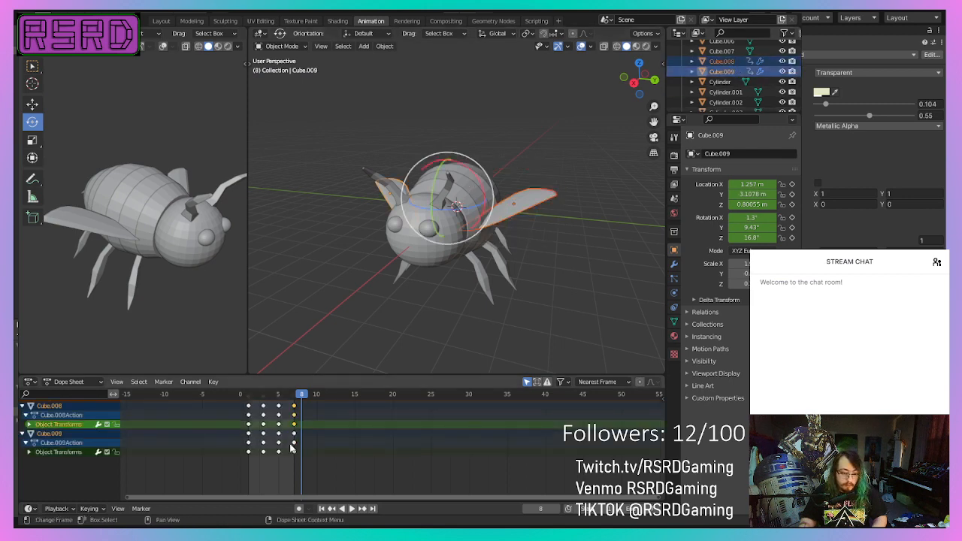
{"action": "left_click", "coordinate": [263, 414]}
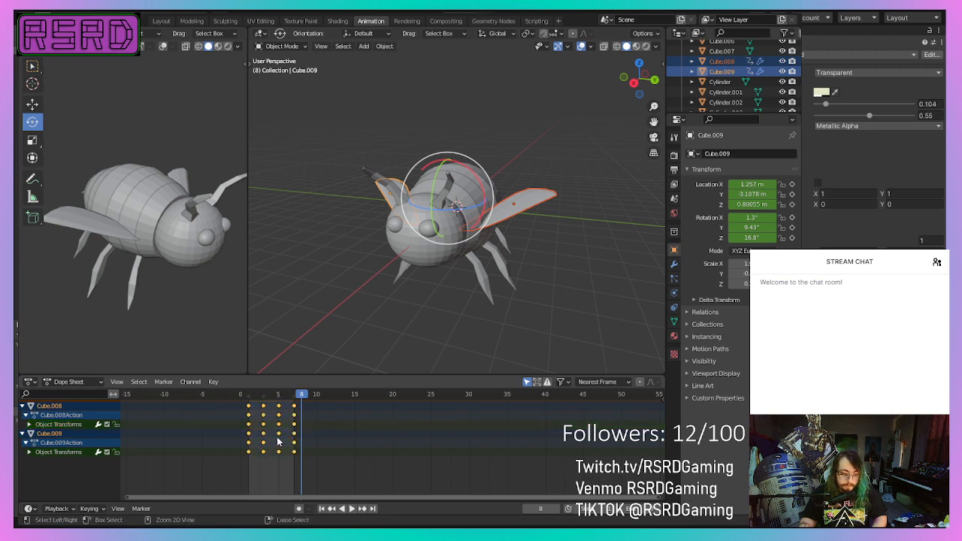
{"action": "left_click", "coordinate": [295, 425]}
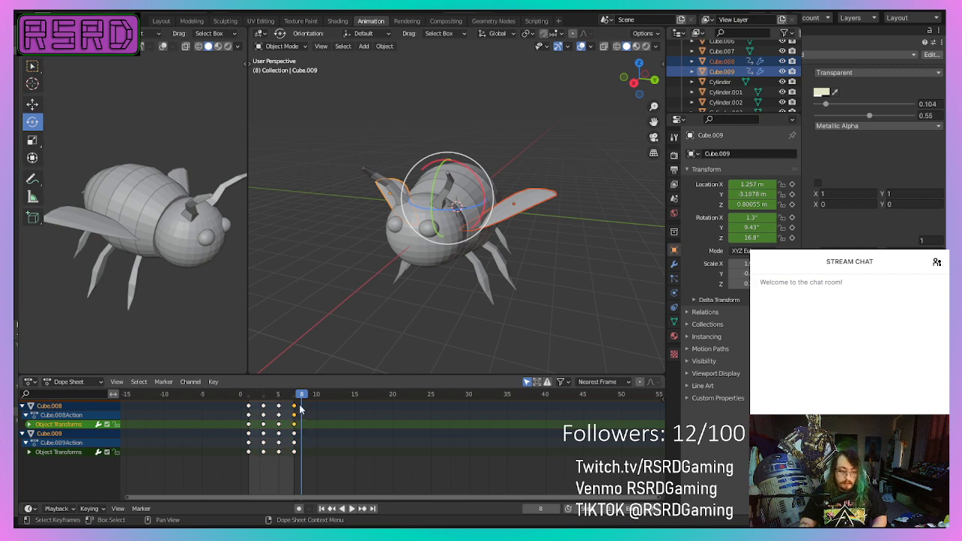
{"action": "left_click_drag", "start_coordinate": [293, 425], "coordinate": [295, 418]}
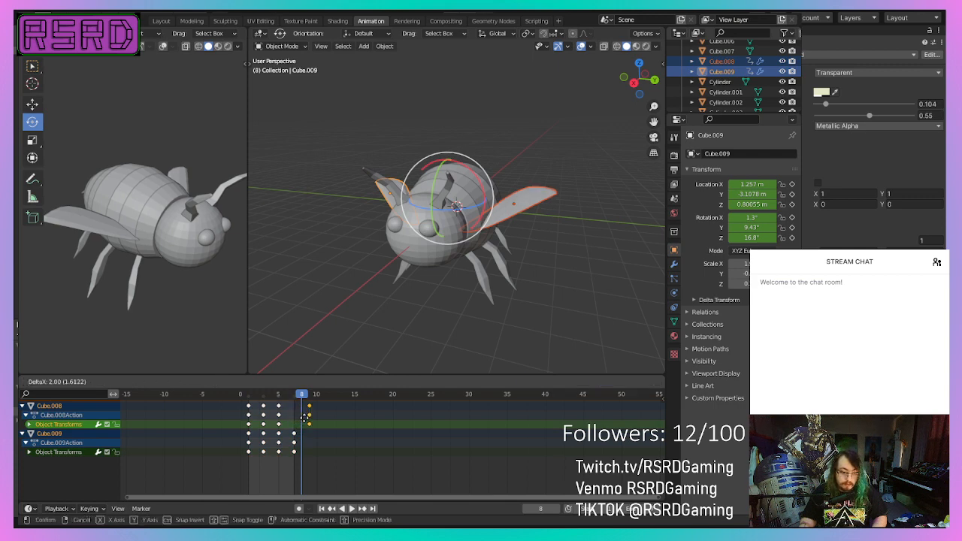
{"action": "left_click", "coordinate": [304, 418]}
{"action": "left_click", "coordinate": [293, 443]}
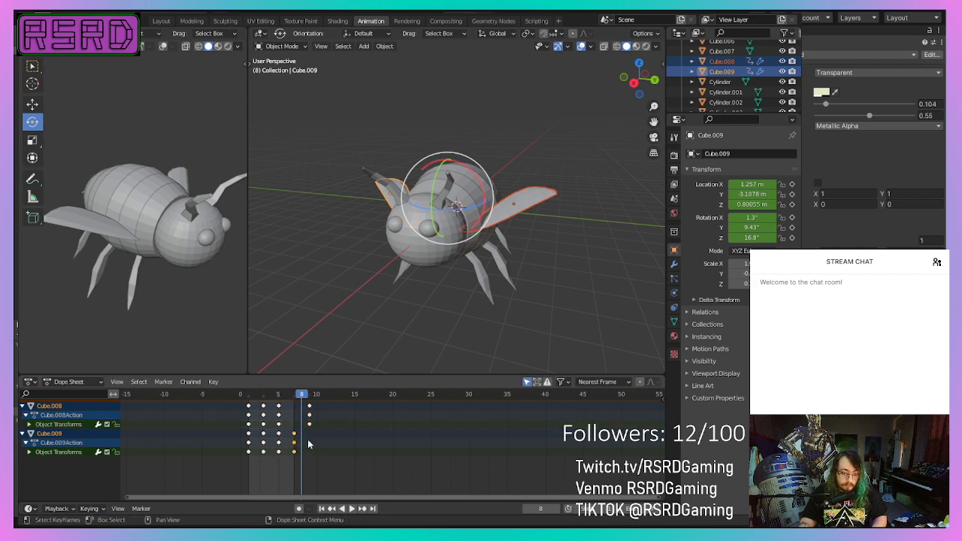
{"action": "left_click_drag", "start_coordinate": [294, 449], "coordinate": [311, 449]}
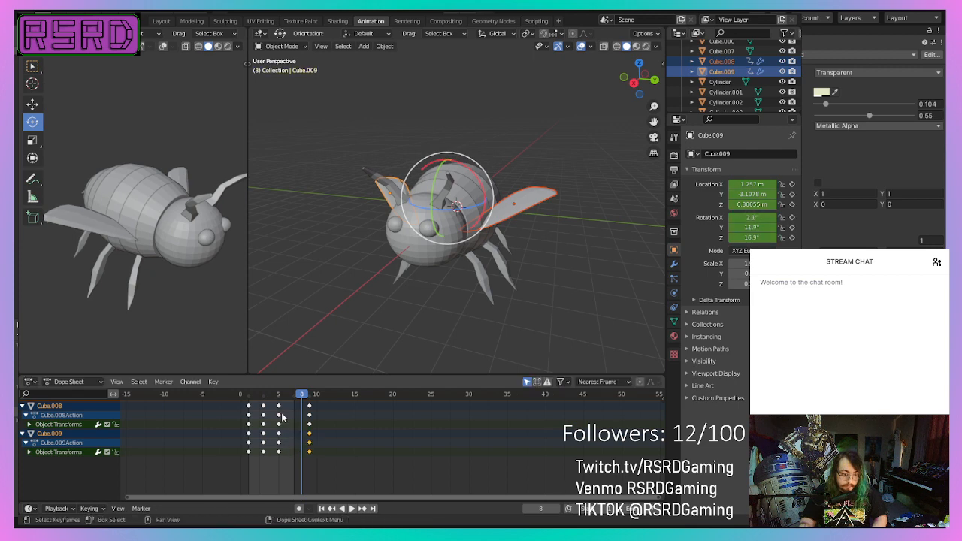
- Move both wings' frame 5 keyframes to frame 7 and set the animation's end frame to 9
{"action": "left_click_drag", "start_coordinate": [279, 419], "coordinate": [295, 415]}
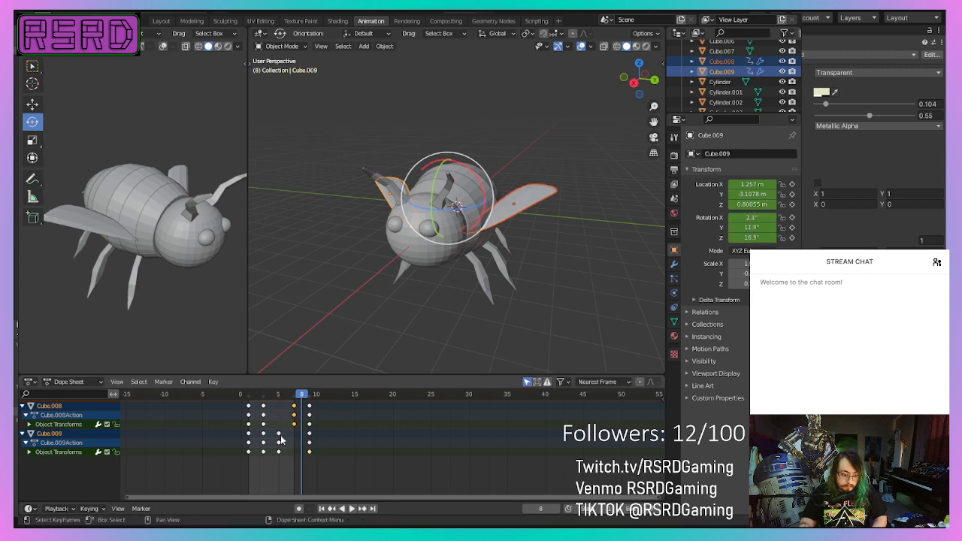
{"action": "left_click_drag", "start_coordinate": [278, 447], "coordinate": [293, 446]}
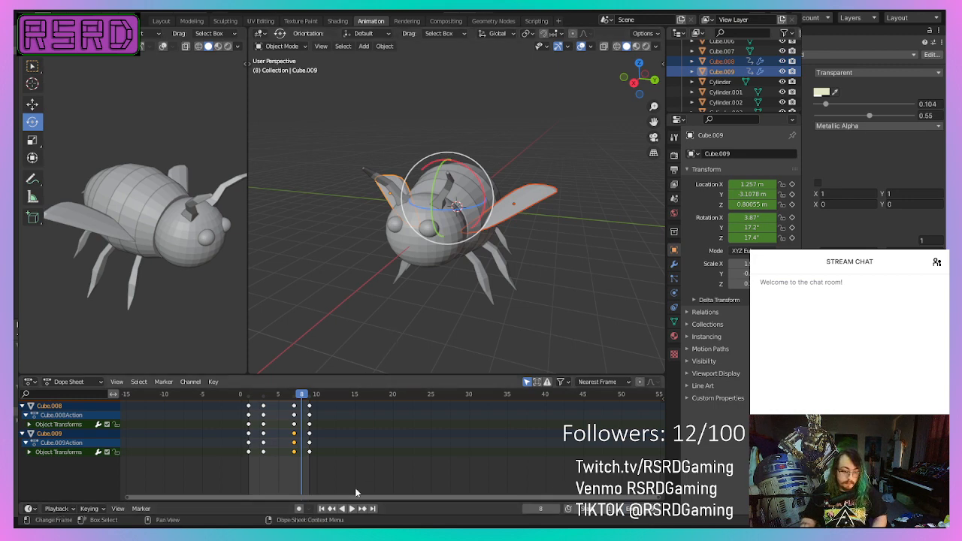
- Play the retimed wing flap, check it from the bee's side, and save the Blender file
{"action": "left_click", "coordinate": [351, 507]}
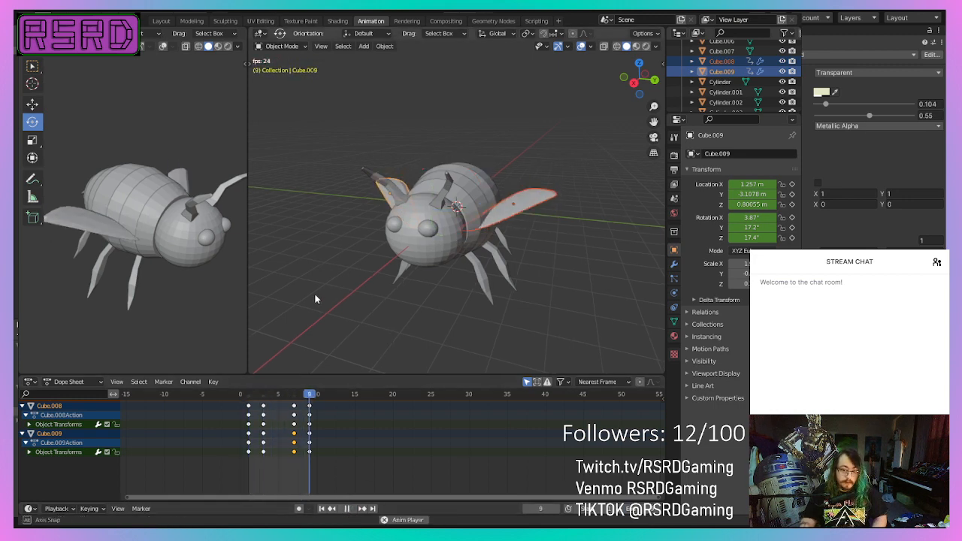
{"action": "middle_click_drag", "start_coordinate": [315, 299], "coordinate": [648, 294]}
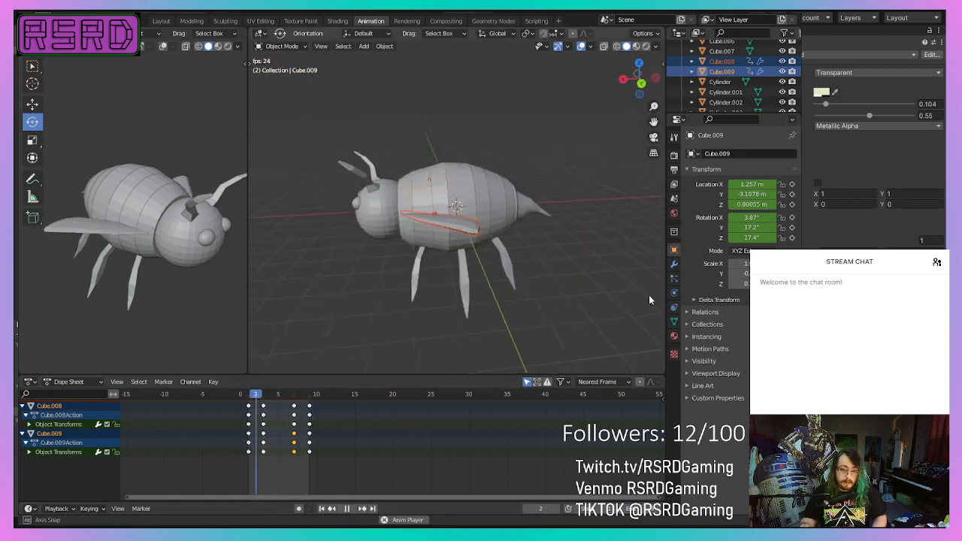
{"action": "left_click", "coordinate": [523, 304]}
{"action": "key", "text": "ctrl+s"}
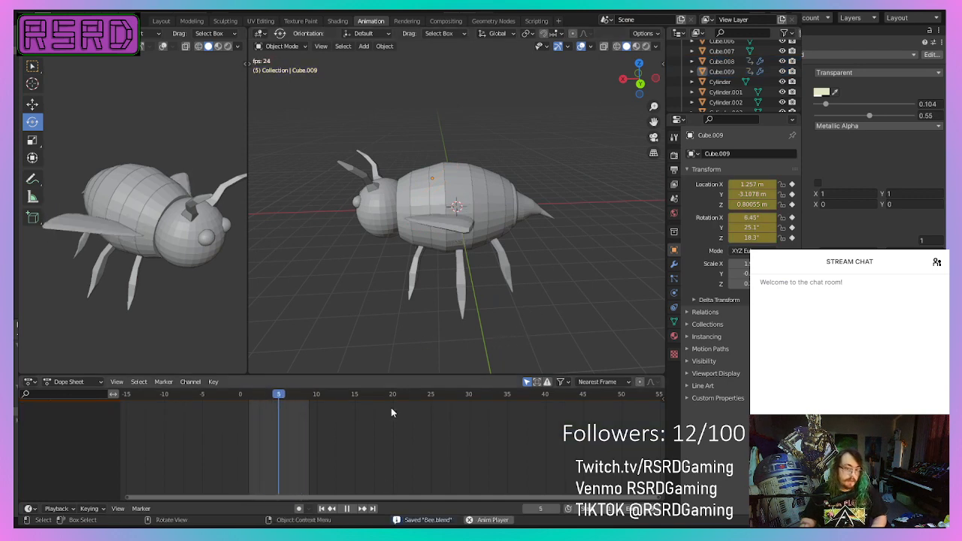
{"action": "left_click", "coordinate": [346, 508]}
- Examine both antennae on the bee's head from the front and from above
{"action": "middle_click_drag", "start_coordinate": [357, 331], "coordinate": [465, 326]}
{"action": "left_click", "coordinate": [374, 161]}
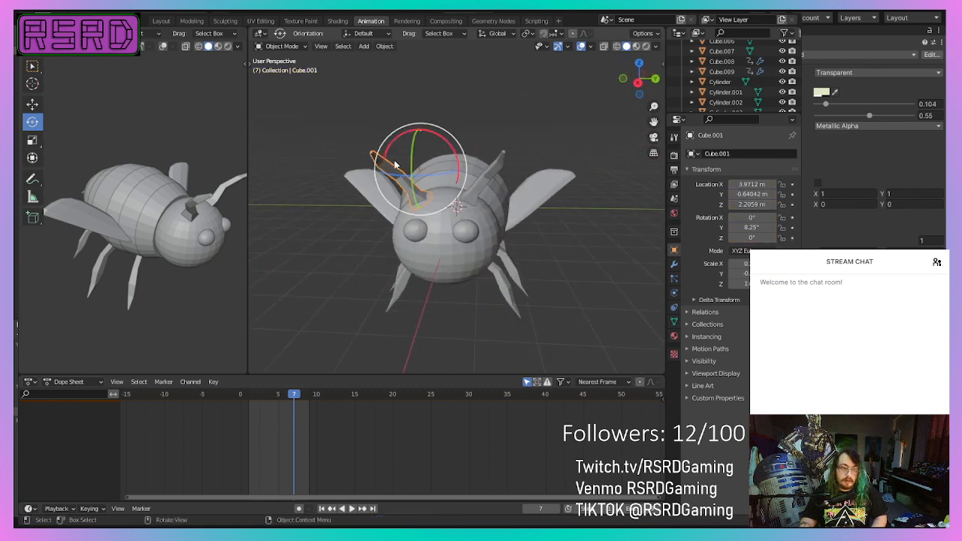
{"action": "left_click", "coordinate": [492, 162]}
{"action": "scroll", "coordinate": [411, 402], "scroll_direction": "down", "scroll_amount": 3}
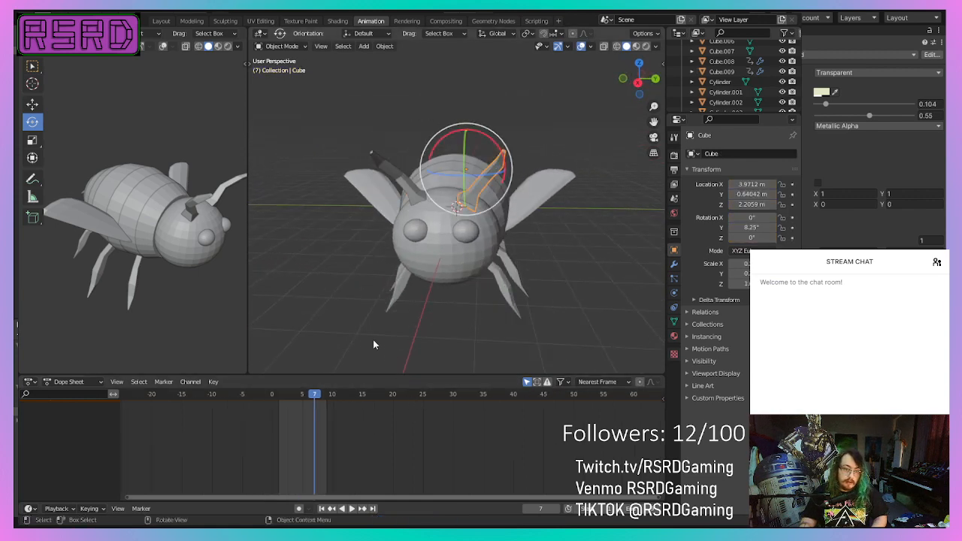
{"action": "scroll", "coordinate": [375, 341], "scroll_direction": "down", "scroll_amount": 3}
{"action": "mouse_move", "coordinate": [372, 339]}
{"action": "middle_mouse_down"}
{"action": "mouse_move", "coordinate": [328, 340]}
{"action": "mouse_move", "coordinate": [387, 348]}
{"action": "middle_mouse_up"}
{"action": "scroll", "coordinate": [384, 333], "scroll_direction": "up", "scroll_amount": 6}
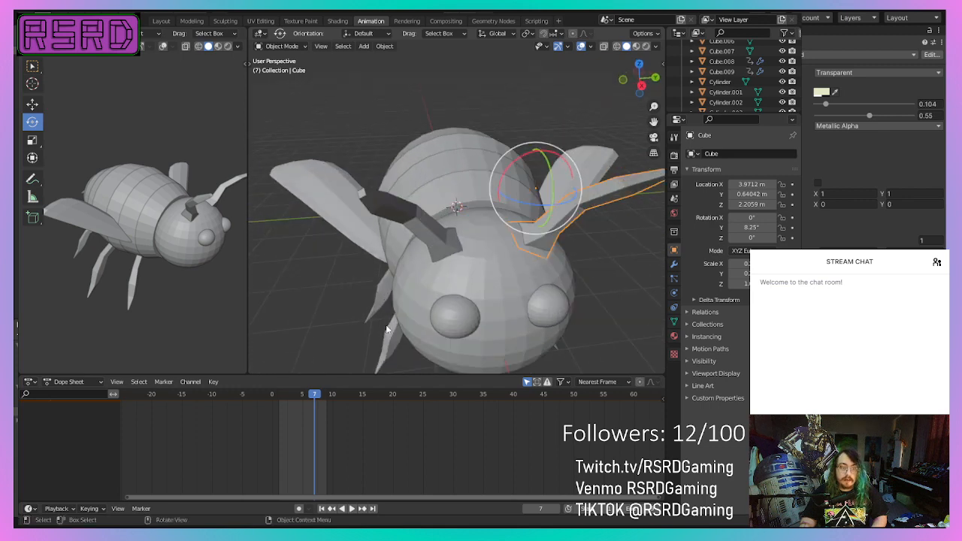
{"action": "scroll", "coordinate": [375, 289], "scroll_direction": "down", "scroll_amount": 4}
- Insert a Location & Rotation keyframe for the antenna Cube.001 at frame 1
{"action": "left_click", "coordinate": [527, 234]}
{"action": "left_click", "coordinate": [434, 224]}
{"action": "left_click", "coordinate": [430, 224]}
{"action": "left_click", "coordinate": [431, 224]}
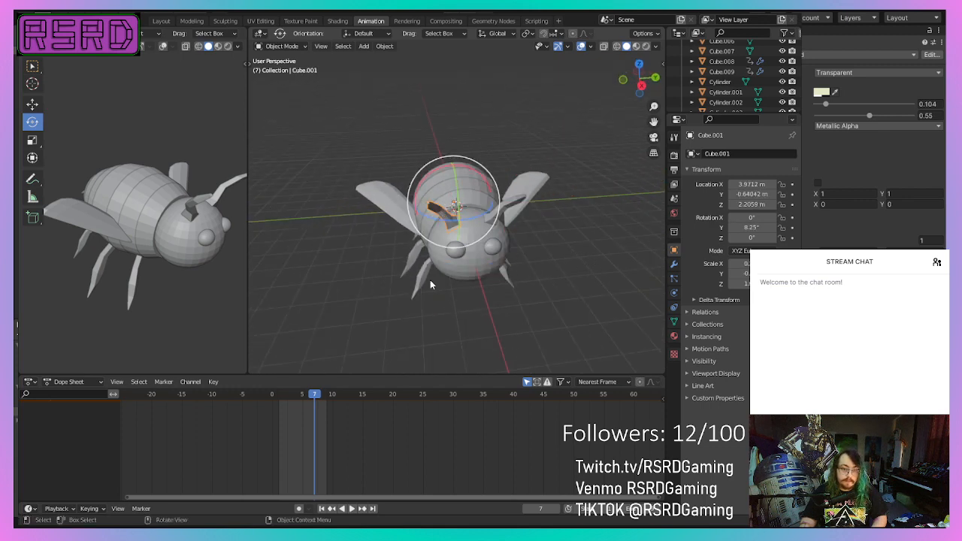
{"action": "key", "text": "space"}
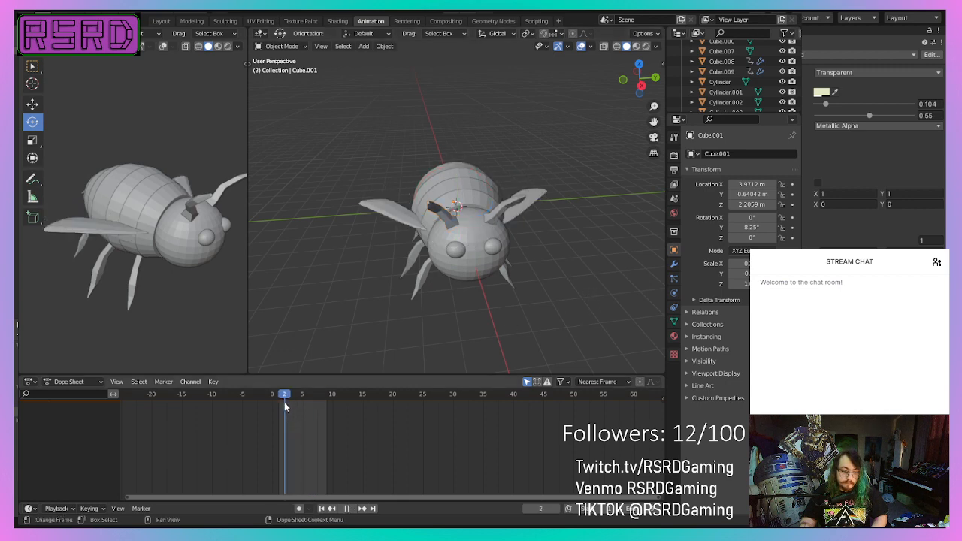
{"action": "key", "text": "space"}
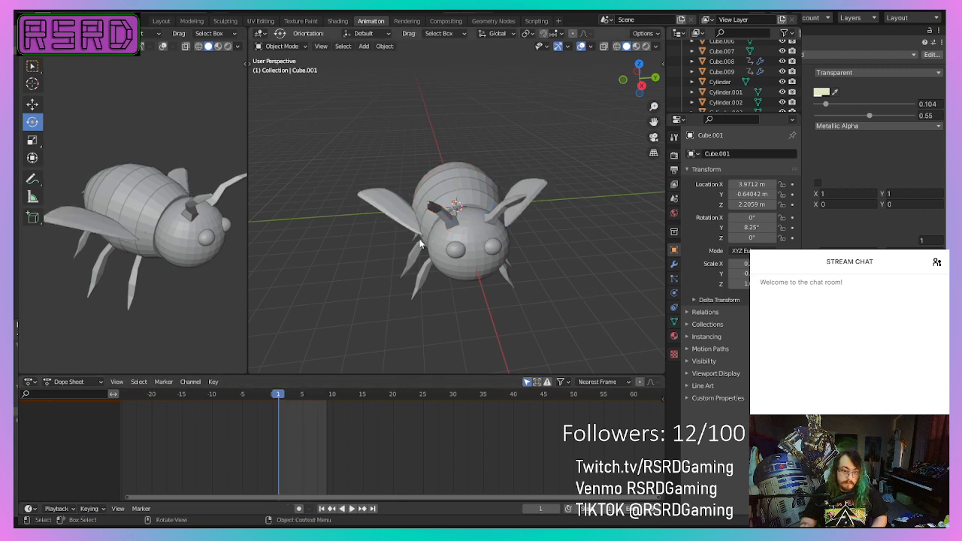
{"action": "right_click", "coordinate": [387, 332]}
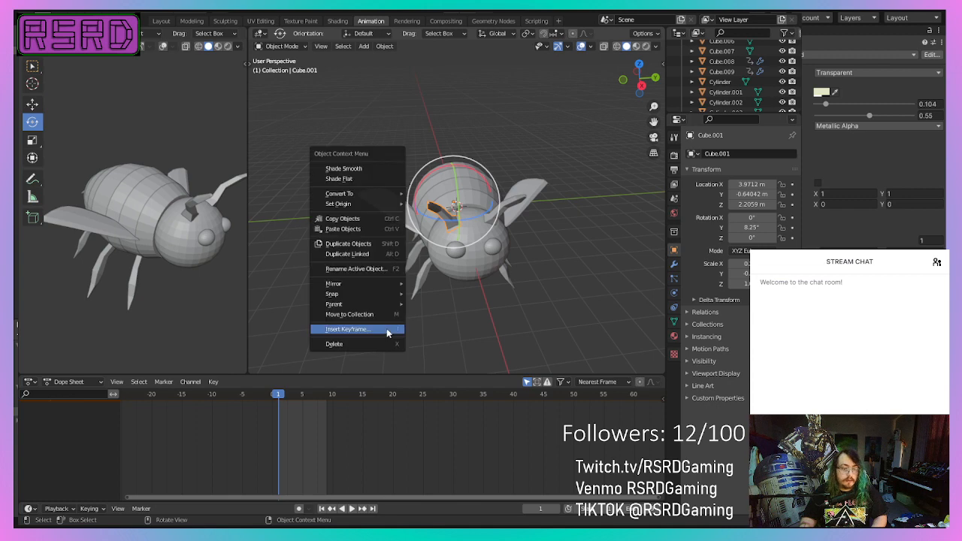
{"action": "left_click", "coordinate": [388, 331]}
{"action": "left_click", "coordinate": [388, 329]}
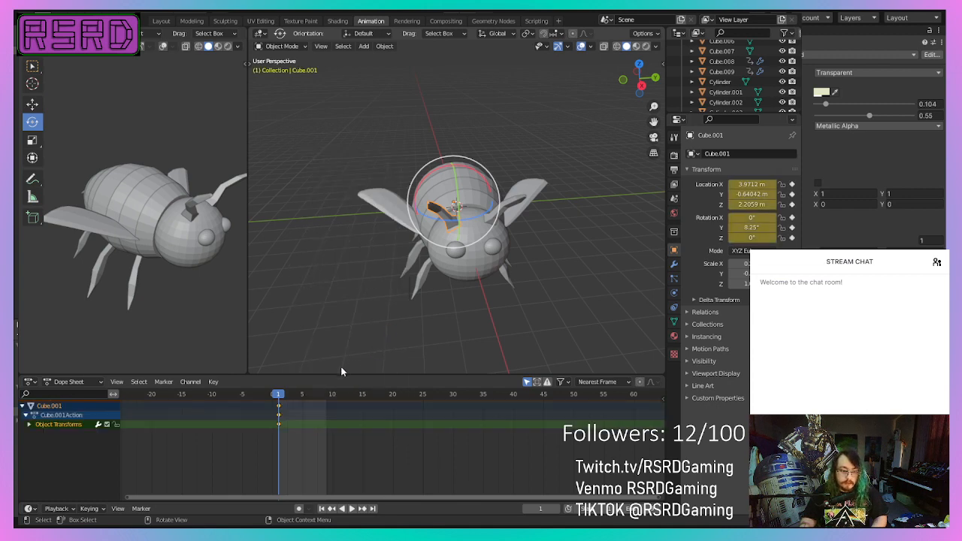
- At frame 6, rotate the antenna Cube.001 to about -7.69° in X, 8.18° in Y and -20.5° in Z
{"action": "key", "text": "space"}
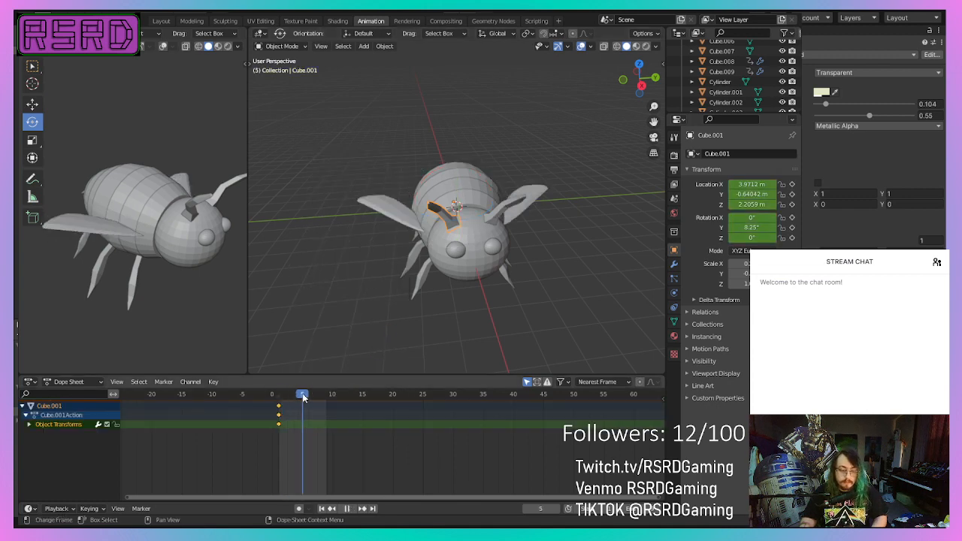
{"action": "left_click_drag", "start_coordinate": [305, 398], "coordinate": [310, 398]}
{"action": "key", "text": "space"}
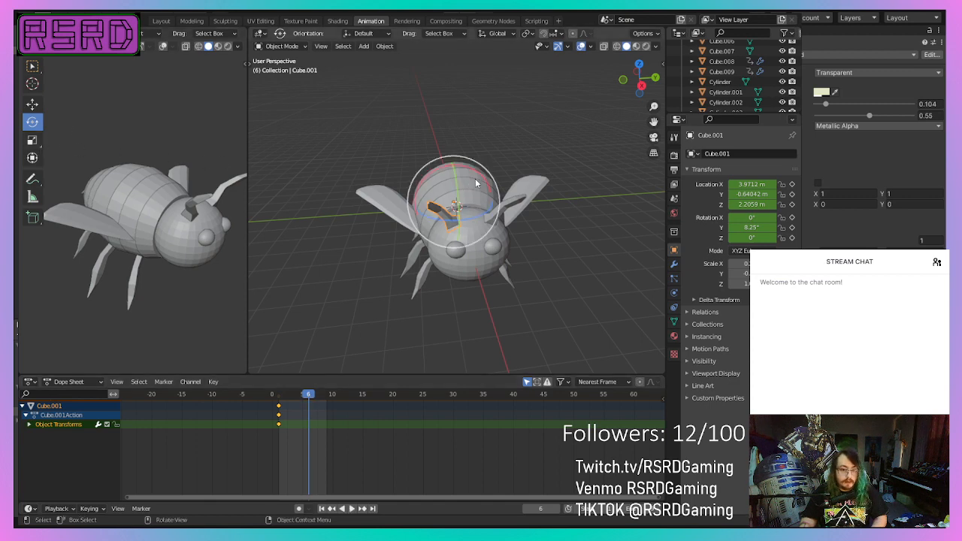
{"action": "left_click_drag", "start_coordinate": [474, 182], "coordinate": [479, 174]}
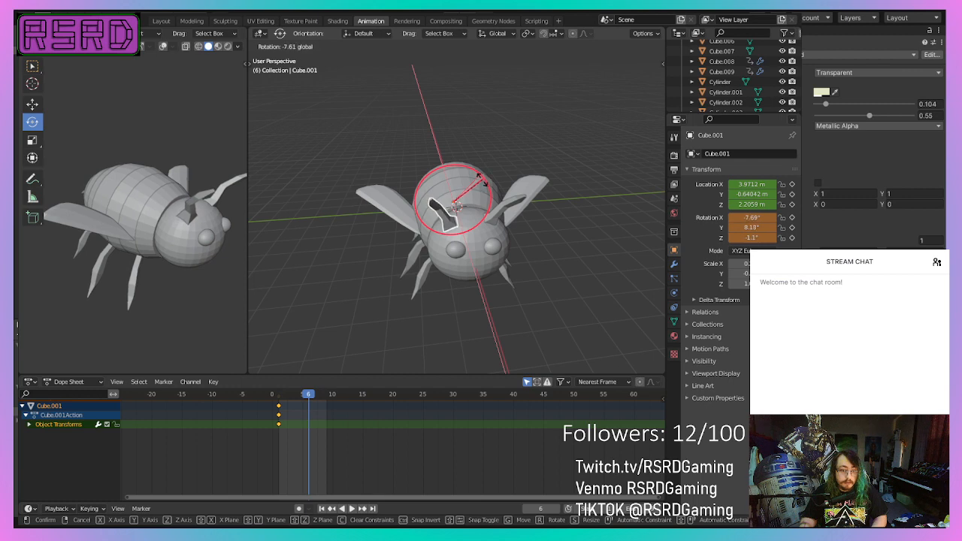
{"action": "left_click_drag", "start_coordinate": [481, 180], "coordinate": [481, 181]}
{"action": "middle_click_drag", "start_coordinate": [466, 213], "coordinate": [506, 229]}
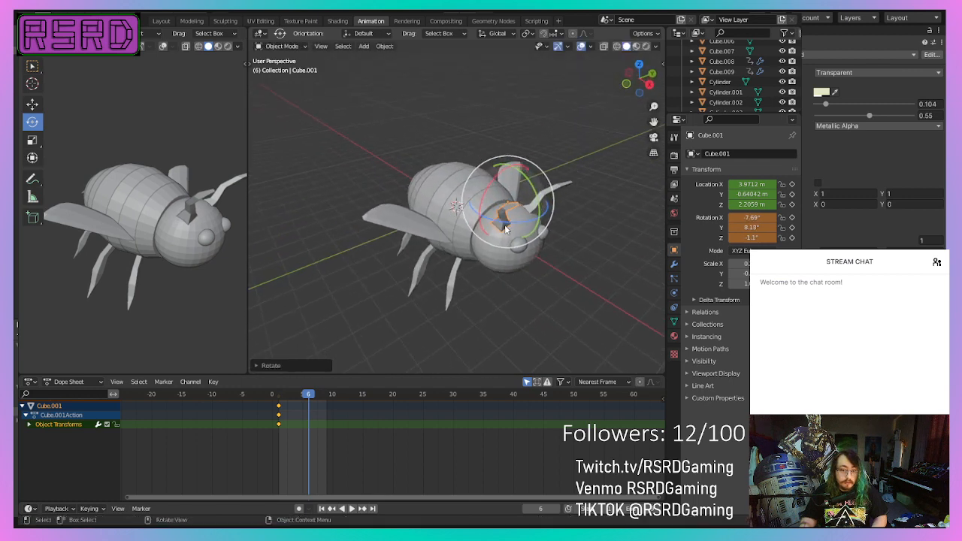
{"action": "left_click_drag", "start_coordinate": [505, 226], "coordinate": [497, 219]}
{"action": "middle_click_drag", "start_coordinate": [406, 259], "coordinate": [286, 382]}
- Insert a Location & Rotation keyframe for the rotated antenna at frame 6
{"action": "right_click", "coordinate": [348, 326]}
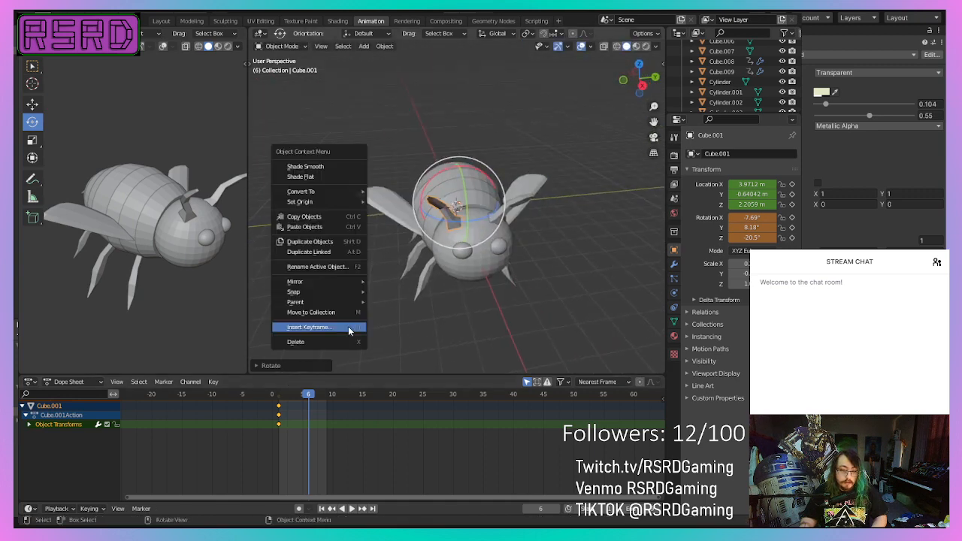
{"action": "left_click", "coordinate": [337, 329]}
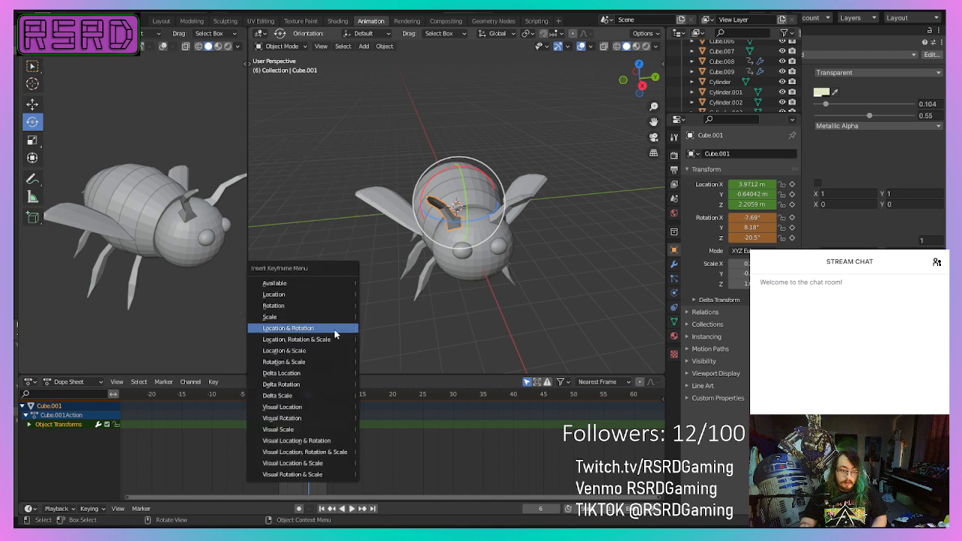
{"action": "left_click", "coordinate": [335, 330]}
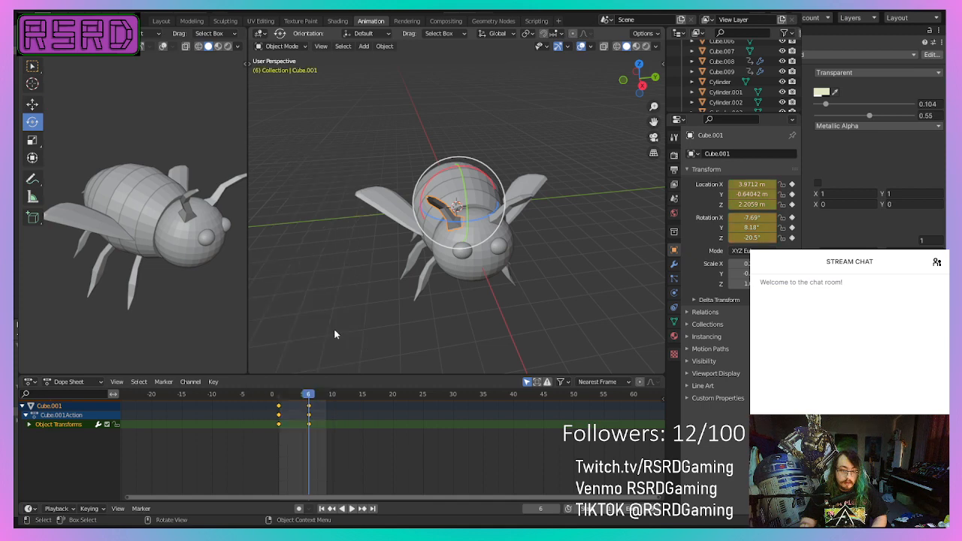
- Duplicate the antenna's frame 1 keyframe to frame 9 so that its motion loops
{"action": "right_click", "coordinate": [278, 411]}
{"action": "left_click", "coordinate": [277, 408]}
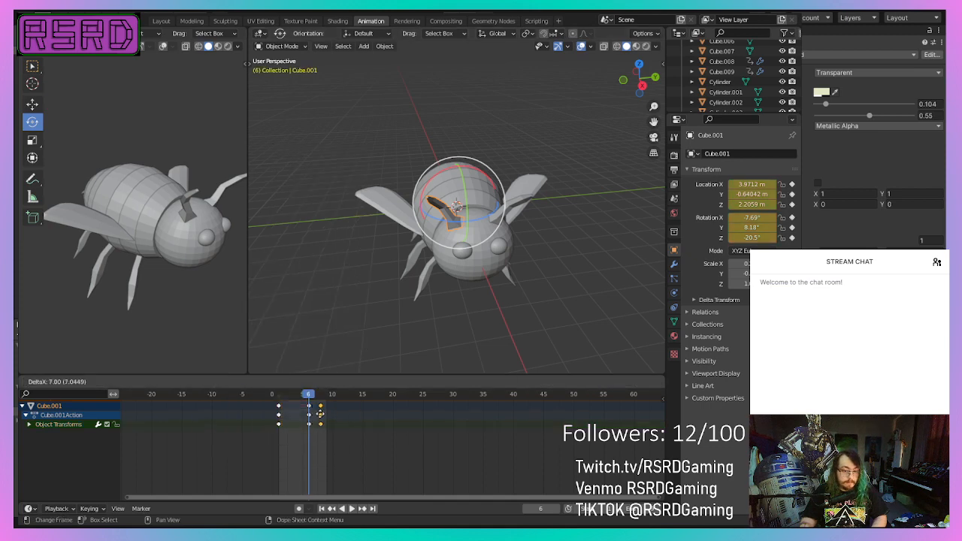
{"action": "left_click", "coordinate": [326, 415]}
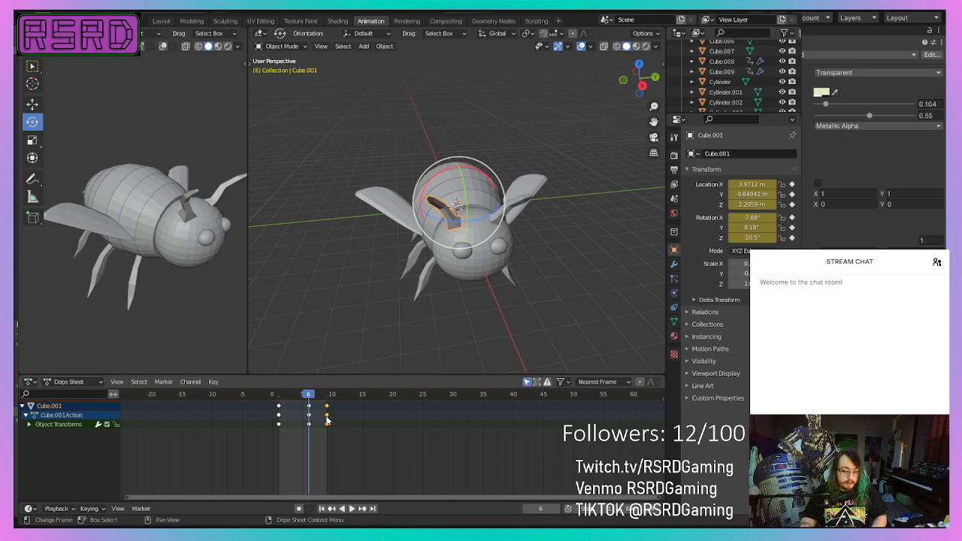
- Play the antenna and wing animation, examine it from behind and from the front, and stop playback
{"action": "left_click", "coordinate": [352, 509]}
{"action": "middle_click_drag", "start_coordinate": [330, 332], "coordinate": [484, 331]}
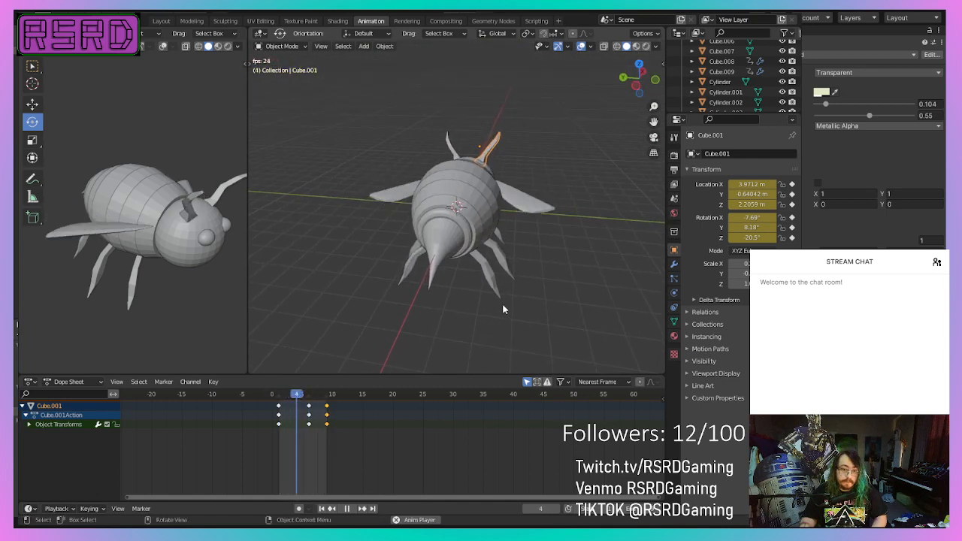
{"action": "middle_click_drag", "start_coordinate": [332, 324], "coordinate": [476, 335]}
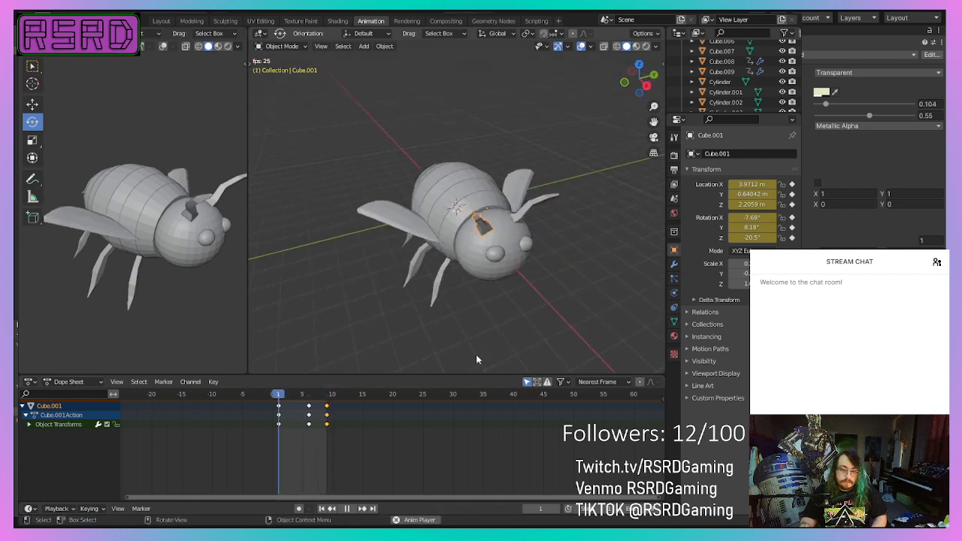
{"action": "key", "text": "space"}
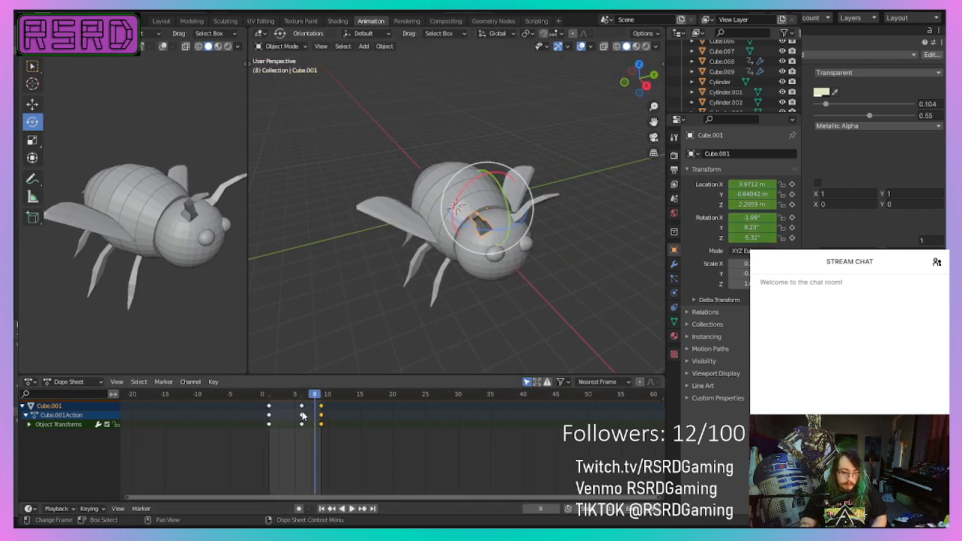
- Move the antenna's frame 6 keyframe to frame 5 and check the motion with a short playback
{"action": "left_click_drag", "start_coordinate": [303, 416], "coordinate": [295, 418]}
{"action": "left_click", "coordinate": [348, 509]}
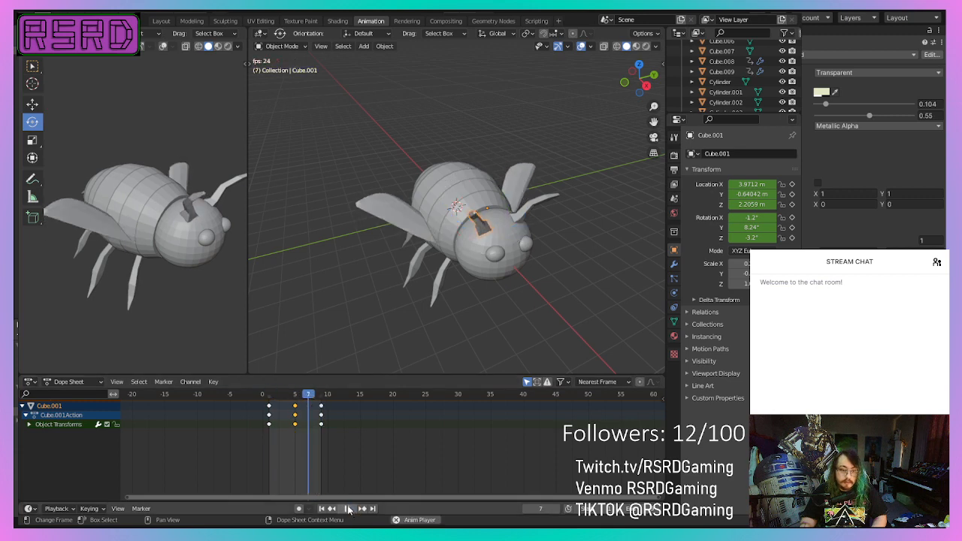
{"action": "key", "text": "space"}
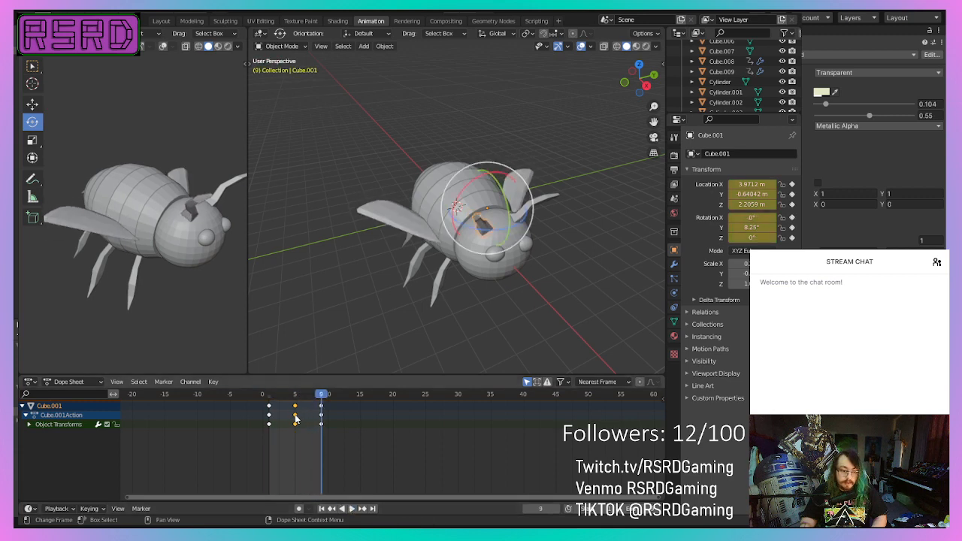
- At frame 5, rotate the antenna to about -10.9° on Z, insert a Location & Rotation keyframe, and check it with a short playback
{"action": "left_click_drag", "start_coordinate": [321, 401], "coordinate": [297, 406]}
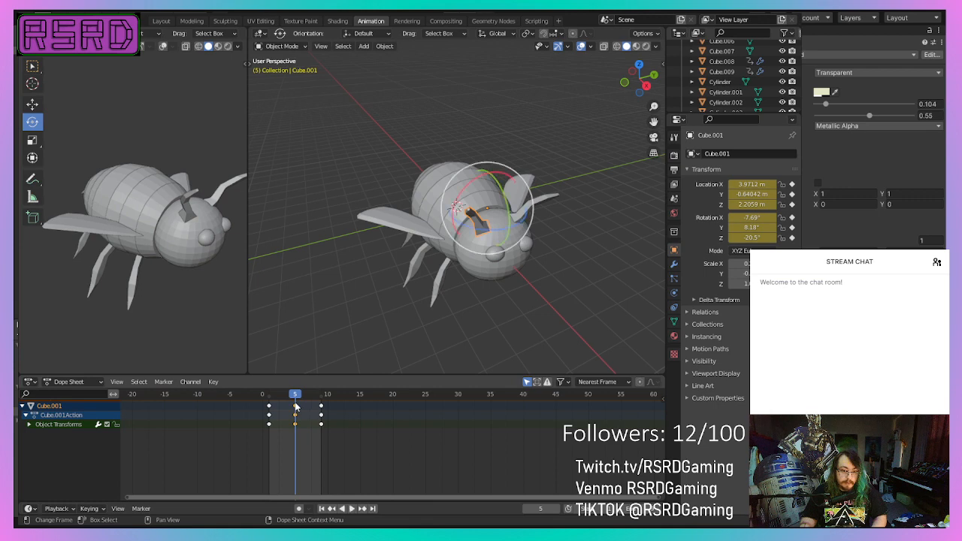
{"action": "mouse_move", "coordinate": [483, 235]}
{"action": "left_mouse_down"}
{"action": "mouse_move", "coordinate": [479, 219]}
{"action": "mouse_move", "coordinate": [487, 228]}
{"action": "left_mouse_up"}
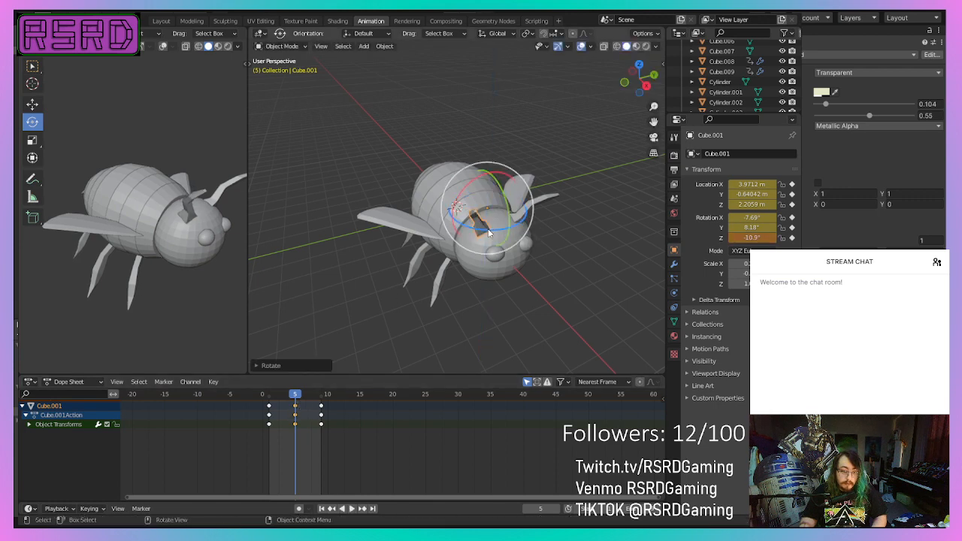
{"action": "right_click", "coordinate": [398, 341]}
{"action": "left_click", "coordinate": [391, 325]}
{"action": "left_click", "coordinate": [392, 325]}
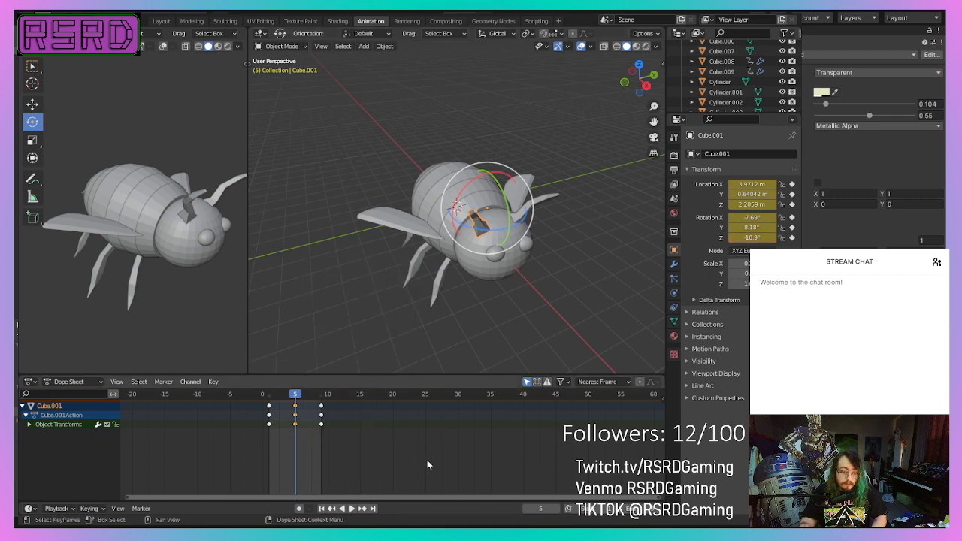
{"action": "left_click", "coordinate": [352, 509]}
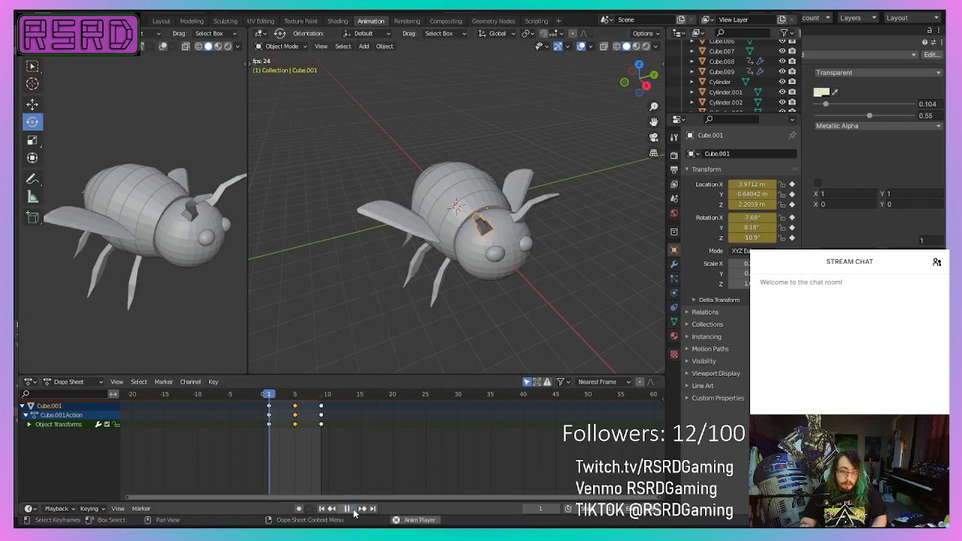
{"action": "left_click", "coordinate": [352, 509]}
- Rotate the antenna at frame 5 to about 1.14°, 9.76° and -9.53° on X, Y and Z, and insert a Location & Rotation keyframe
{"action": "left_click_drag", "start_coordinate": [471, 186], "coordinate": [472, 195]}
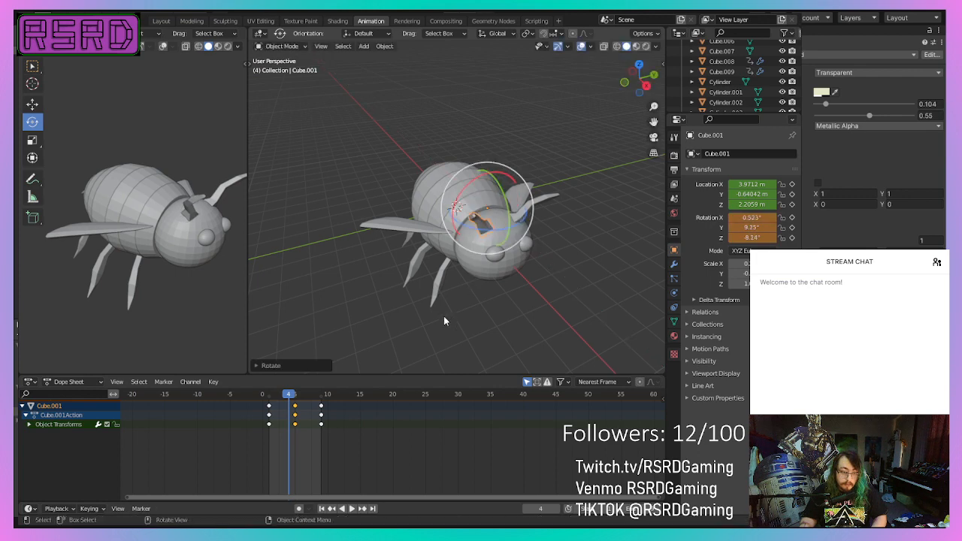
{"action": "left_click_drag", "start_coordinate": [288, 395], "coordinate": [295, 394]}
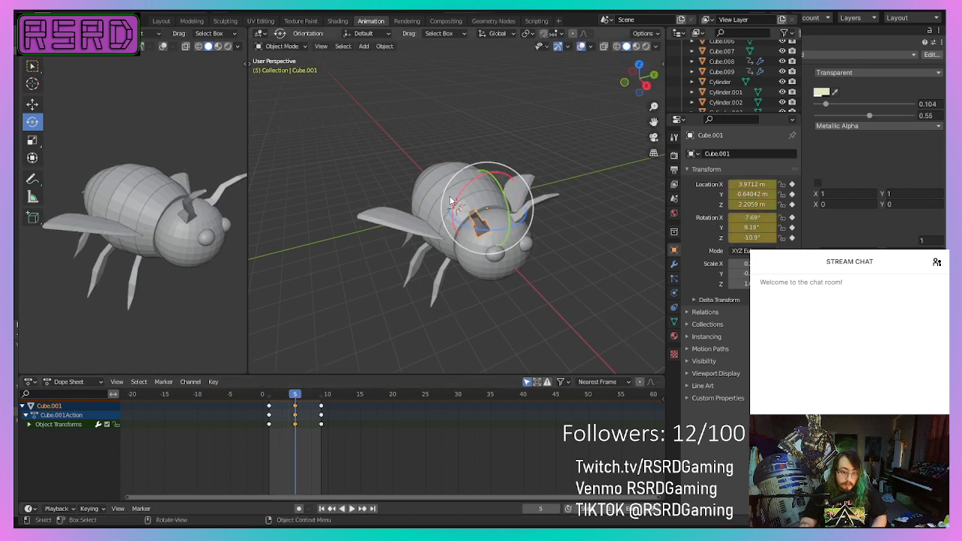
{"action": "left_click_drag", "start_coordinate": [462, 193], "coordinate": [460, 195]}
{"action": "right_click", "coordinate": [435, 293]}
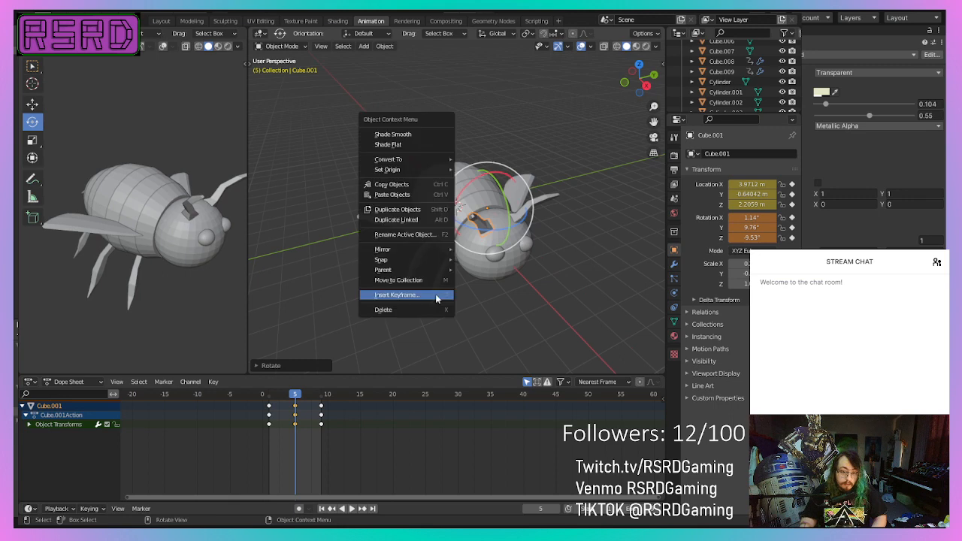
{"action": "left_click", "coordinate": [435, 293]}
{"action": "left_click", "coordinate": [435, 295]}
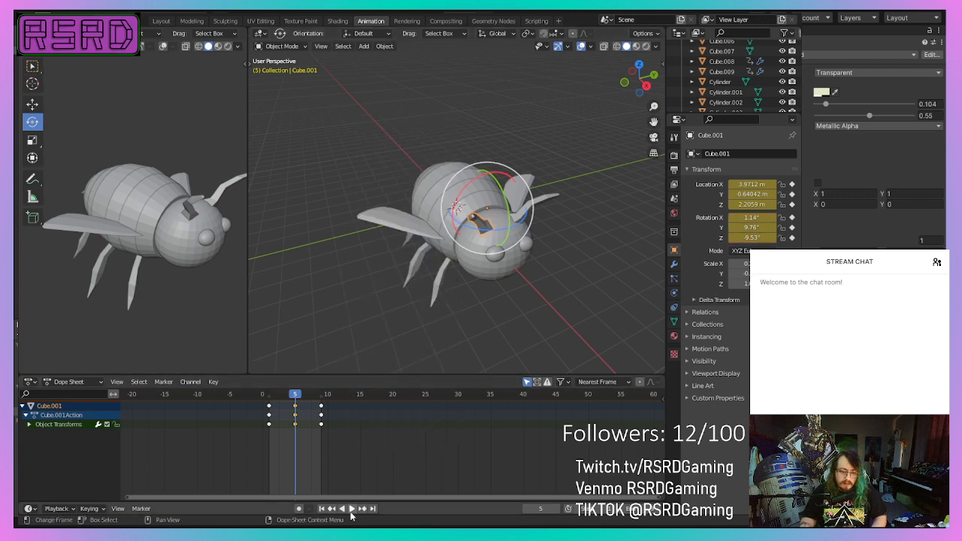
- Play the animation, examine the antenna's motion from the front, and stop playback
{"action": "key", "text": "space"}
{"action": "middle_click_drag", "start_coordinate": [371, 340], "coordinate": [325, 299]}
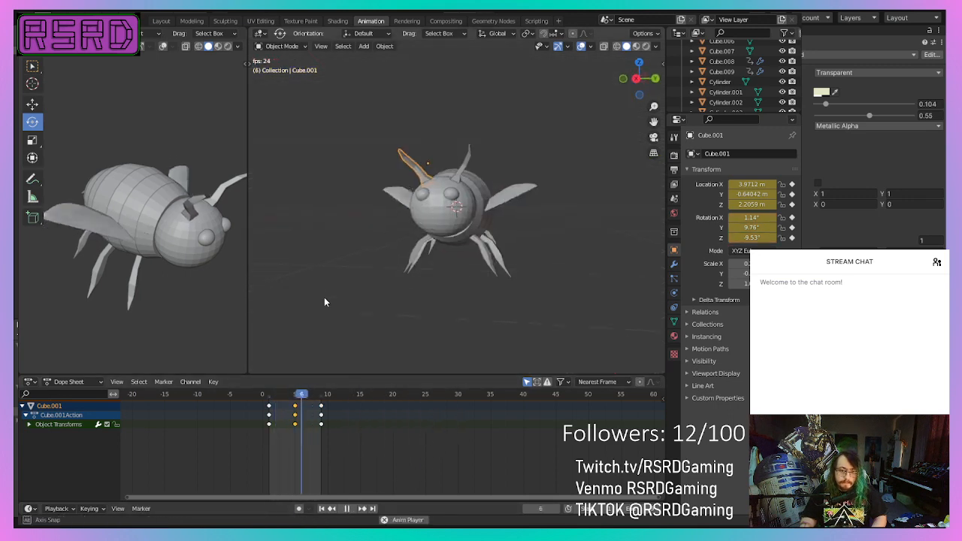
{"action": "left_click", "coordinate": [408, 359]}
{"action": "key", "text": "space"}
- Insert a Location & Rotation keyframe for the bee's other antenna at frame 1
{"action": "left_click_drag", "start_coordinate": [281, 395], "coordinate": [271, 395]}
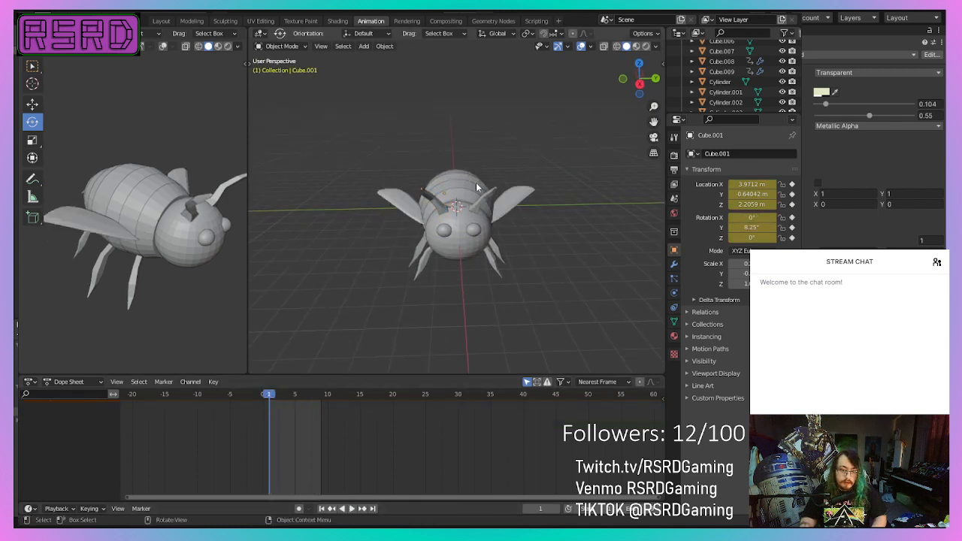
{"action": "left_click", "coordinate": [480, 205]}
{"action": "scroll", "coordinate": [420, 286], "scroll_direction": "up", "scroll_amount": 7}
{"action": "scroll", "coordinate": [417, 291], "scroll_direction": "down", "scroll_amount": 4}
{"action": "middle_click_drag", "start_coordinate": [416, 291], "coordinate": [389, 296]}
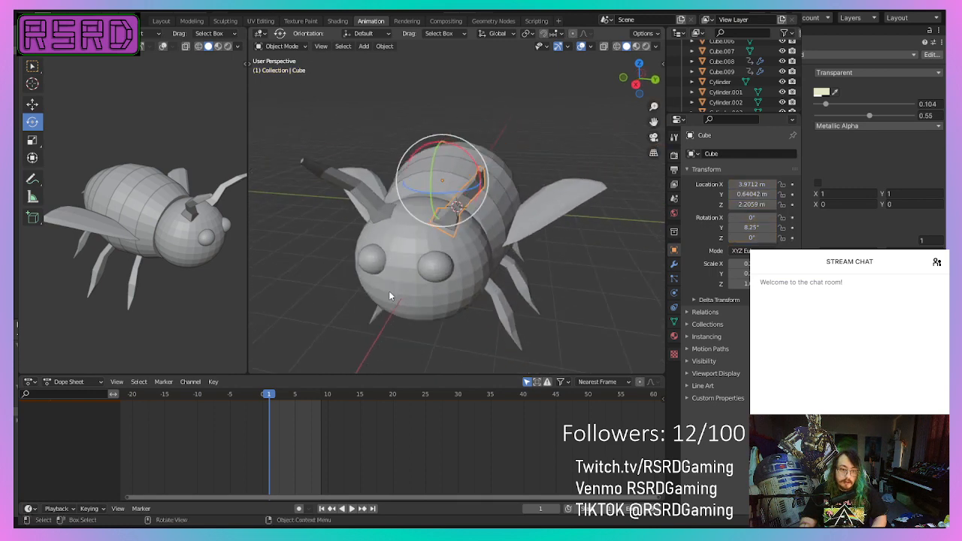
{"action": "middle_click_drag", "start_coordinate": [150, 255], "coordinate": [196, 272]}
{"action": "middle_click_drag", "start_coordinate": [397, 290], "coordinate": [348, 316]}
{"action": "right_click", "coordinate": [351, 314]}
{"action": "left_click", "coordinate": [347, 315]}
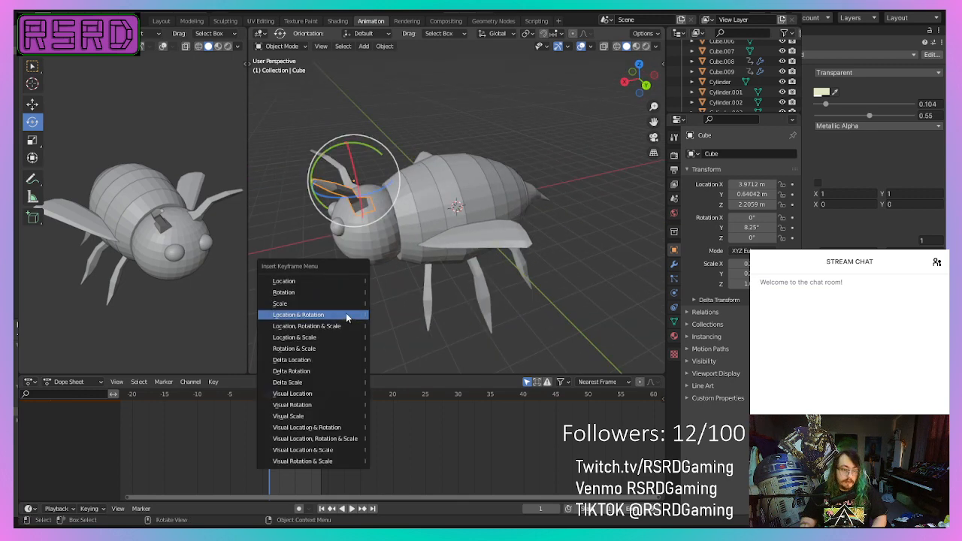
{"action": "left_click", "coordinate": [345, 313]}
- At frame 6, rotate the second antenna to about 18.4° on Y and insert a Location & Rotation keyframe
{"action": "left_click_drag", "start_coordinate": [364, 148], "coordinate": [358, 143]}
{"action": "left_click_drag", "start_coordinate": [270, 397], "coordinate": [299, 397]}
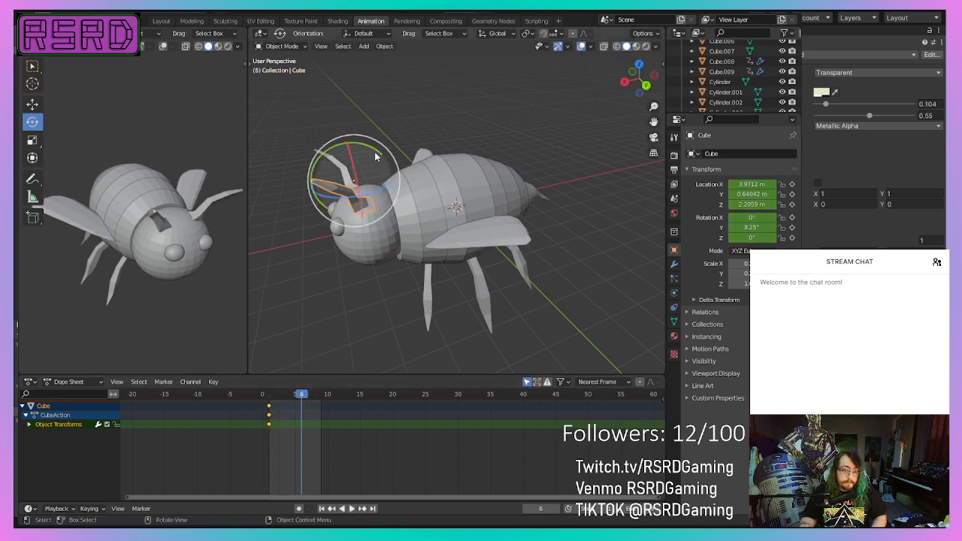
{"action": "left_click_drag", "start_coordinate": [378, 154], "coordinate": [359, 148]}
{"action": "right_click", "coordinate": [354, 322]}
{"action": "left_click", "coordinate": [354, 322]}
{"action": "left_click", "coordinate": [356, 327]}
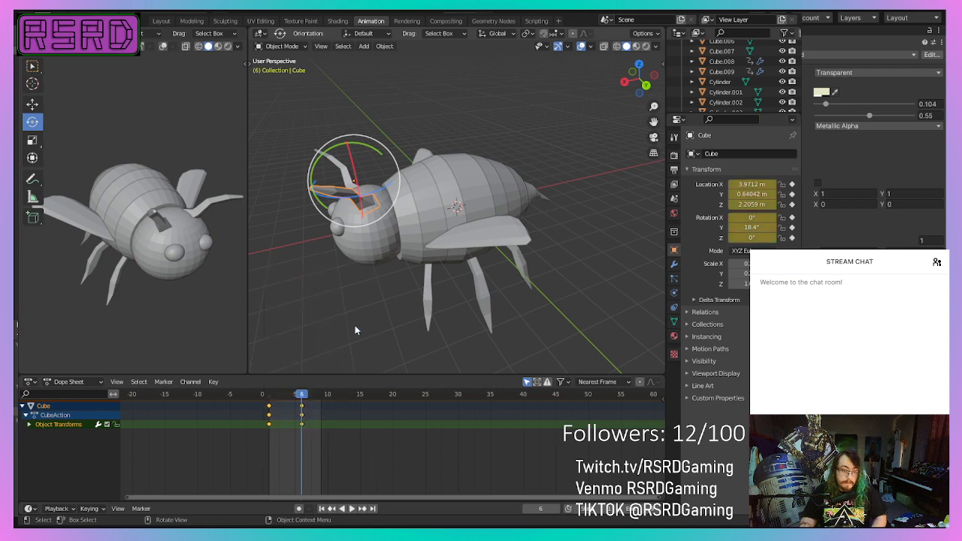
- Duplicate the second antenna's frame 1 keyframe to frame 9
{"action": "right_click", "coordinate": [269, 423]}
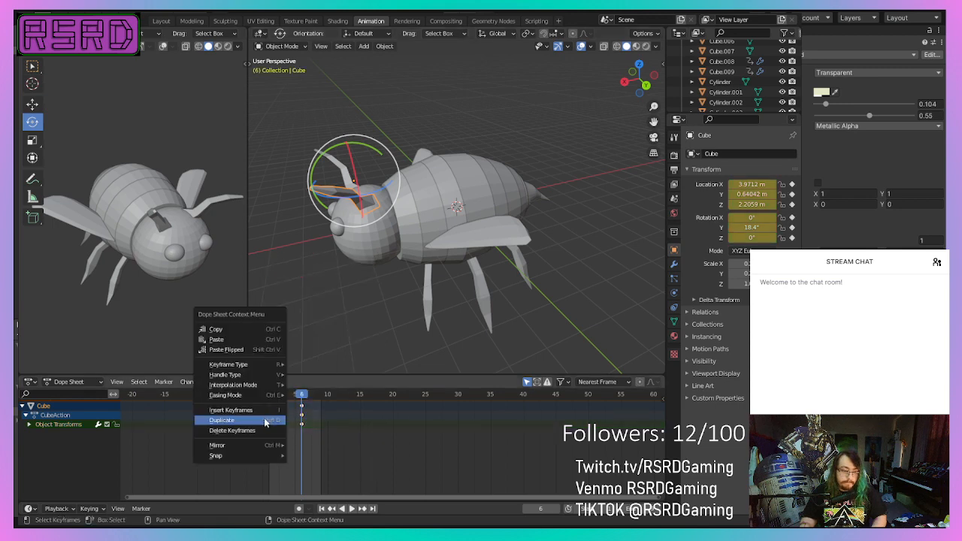
{"action": "left_click", "coordinate": [265, 421]}
{"action": "left_click", "coordinate": [316, 409]}
- Play the animation, examine both antennae from behind and from the side, and stop playback
{"action": "key", "text": "space"}
{"action": "middle_click_drag", "start_coordinate": [327, 357], "coordinate": [579, 358]}
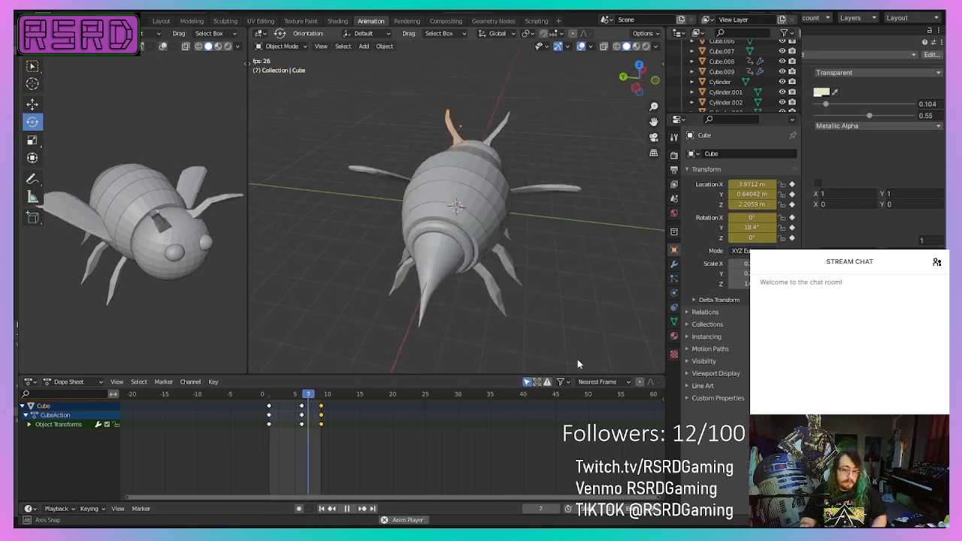
{"action": "scroll", "coordinate": [590, 341], "scroll_direction": "down", "scroll_amount": 4}
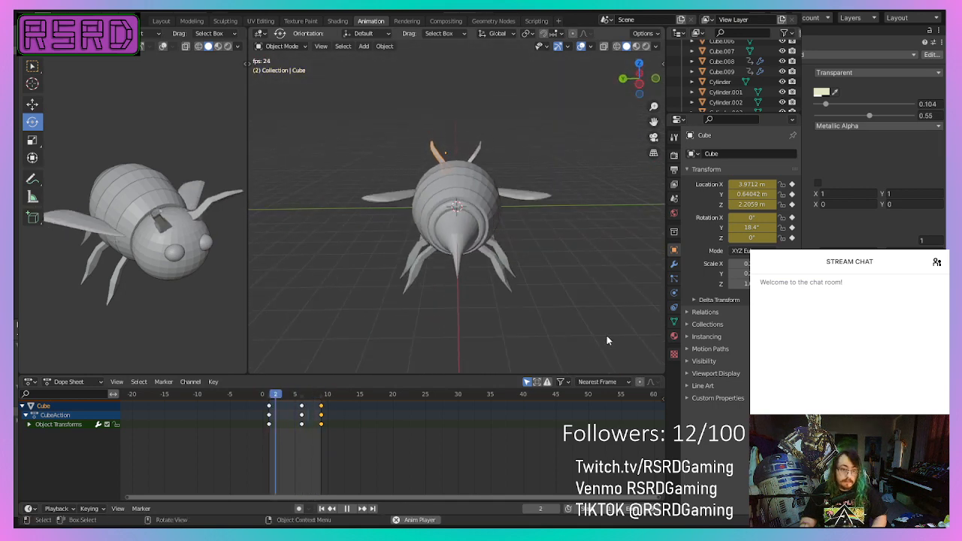
{"action": "middle_click_drag", "start_coordinate": [595, 306], "coordinate": [488, 296]}
{"action": "scroll", "coordinate": [588, 301], "scroll_direction": "up", "scroll_amount": 3}
{"action": "left_click", "coordinate": [582, 296]}
{"action": "scroll", "coordinate": [488, 296], "scroll_direction": "down", "scroll_amount": 1}
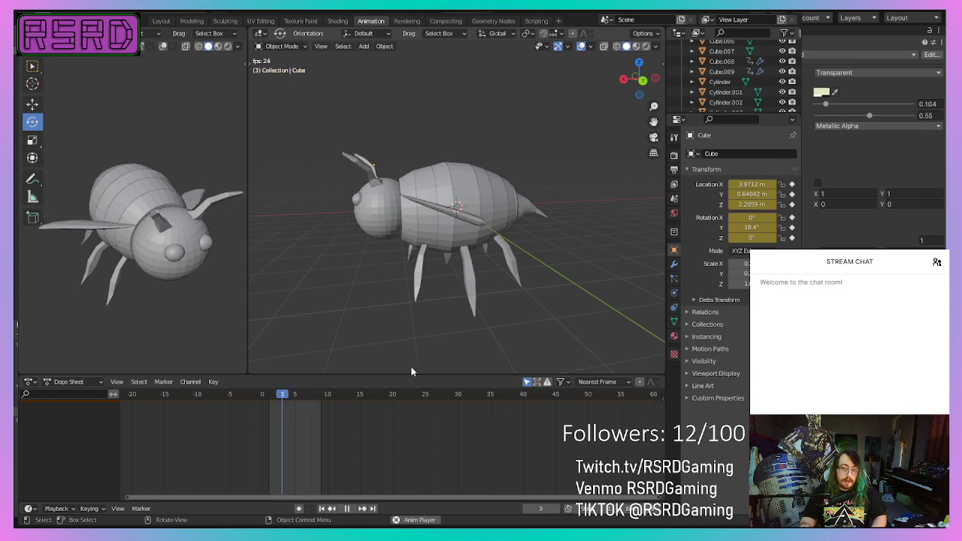
{"action": "left_click", "coordinate": [348, 509]}
- Insert a Location & Rotation keyframe at frame 1 for the middle leg on the bee's right side
{"action": "scroll", "coordinate": [470, 312], "scroll_direction": "down", "scroll_amount": 1}
{"action": "middle_click_drag", "start_coordinate": [468, 311], "coordinate": [549, 303]}
{"action": "scroll", "coordinate": [553, 307], "scroll_direction": "up", "scroll_amount": 2}
{"action": "middle_click_drag", "start_coordinate": [417, 287], "coordinate": [404, 262]}
{"action": "left_click", "coordinate": [412, 245]}
{"action": "middle_click_drag", "start_coordinate": [411, 244], "coordinate": [309, 332]}
{"action": "left_click_drag", "start_coordinate": [283, 398], "coordinate": [266, 400]}
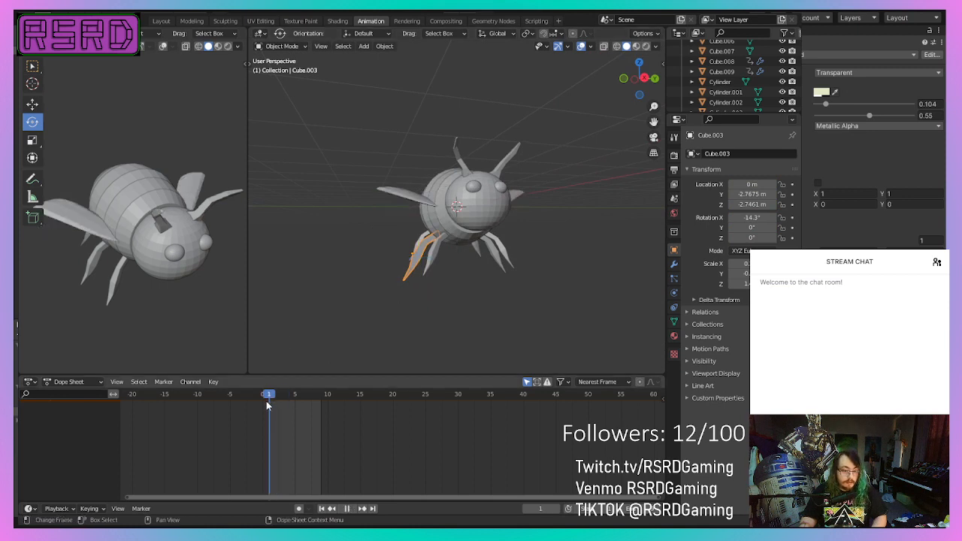
{"action": "key", "text": "i"}
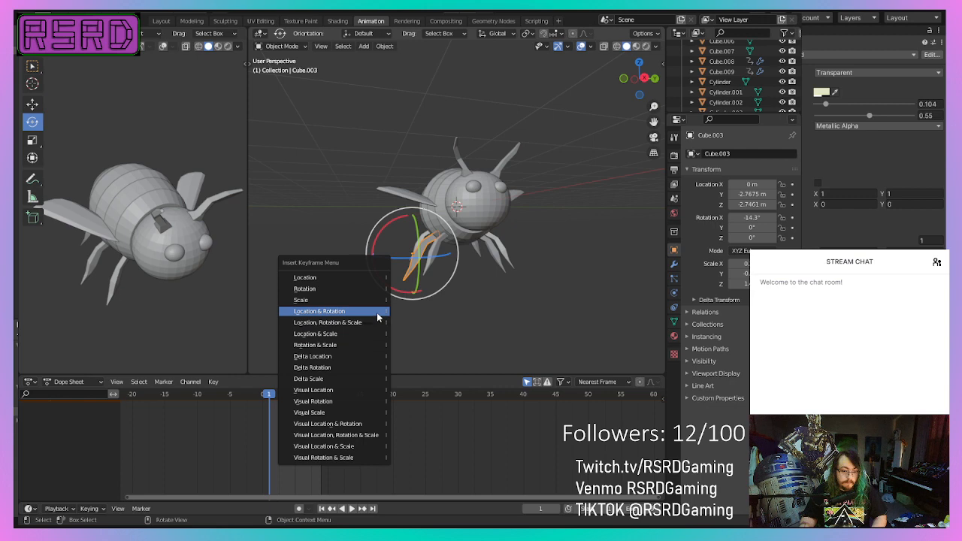
{"action": "left_click", "coordinate": [376, 313]}
- At frame 5, rotate the right middle leg to about -23.2° on X and insert a Location & Rotation keyframe
{"action": "key", "text": "space"}
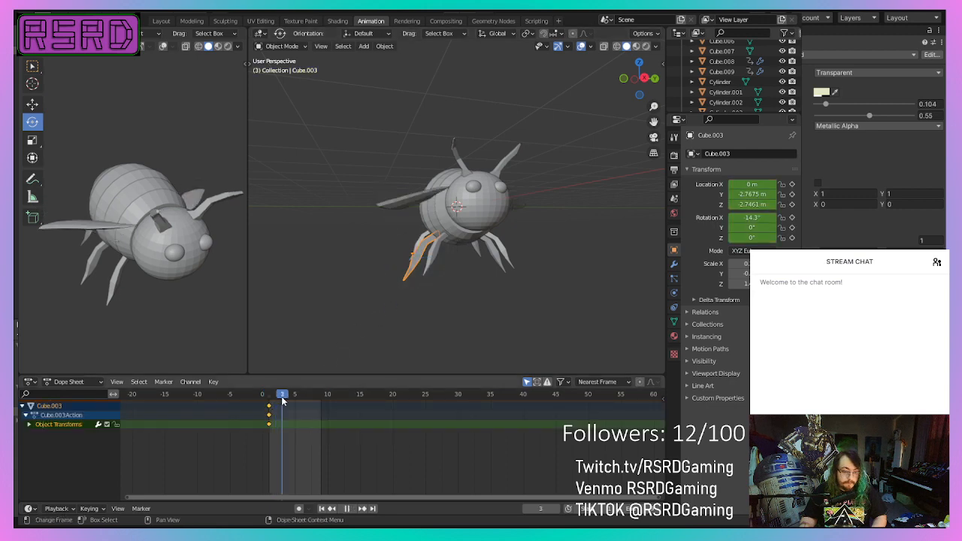
{"action": "key", "text": "space"}
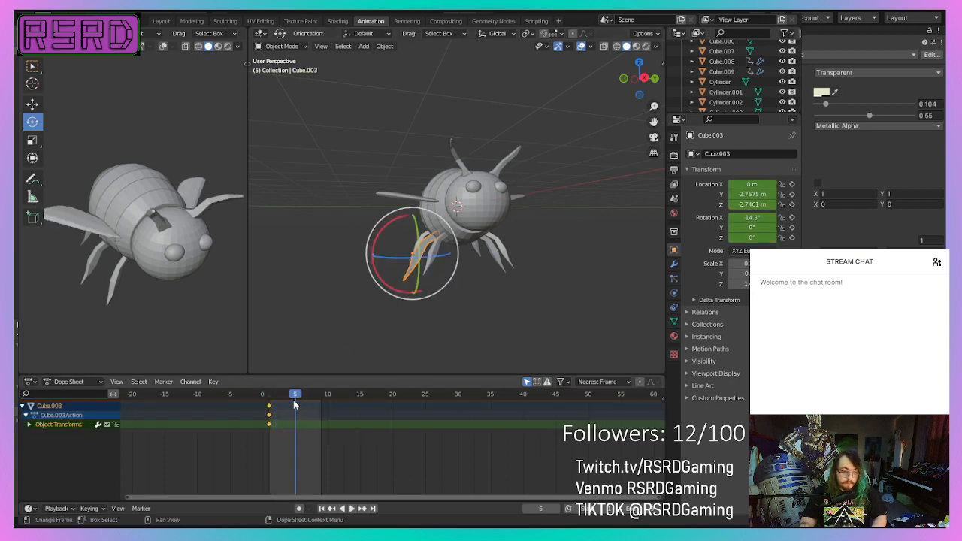
{"action": "left_click_drag", "start_coordinate": [398, 220], "coordinate": [406, 216]}
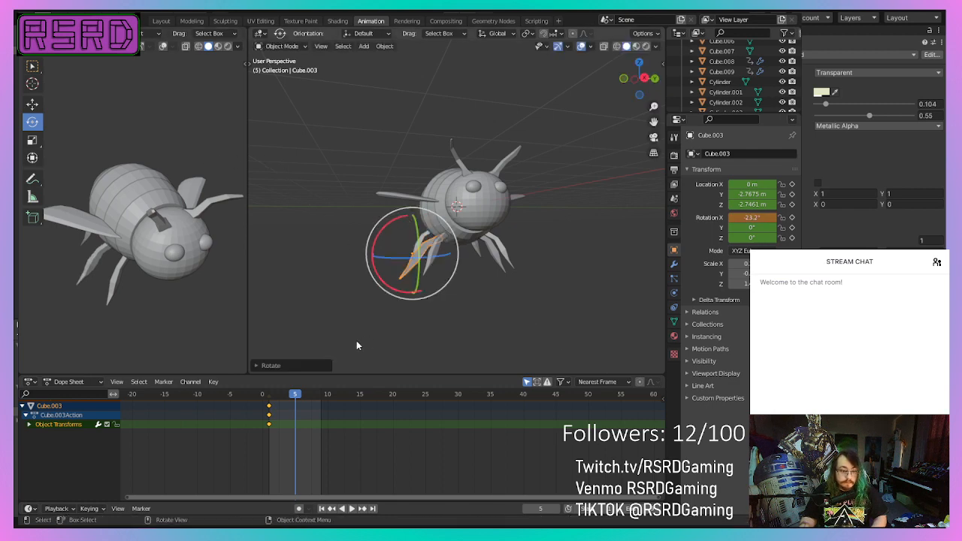
{"action": "right_click", "coordinate": [354, 345]}
{"action": "left_click", "coordinate": [353, 346]}
{"action": "left_click", "coordinate": [352, 347]}
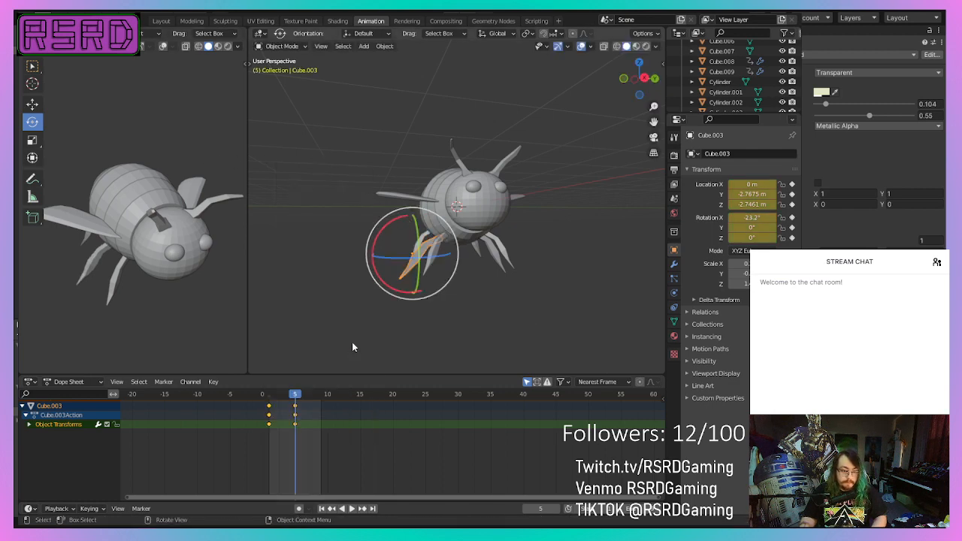
- Duplicate the right middle leg's frame 1 keyframe to frame 9
{"action": "left_click", "coordinate": [269, 414]}
{"action": "right_click", "coordinate": [269, 417]}
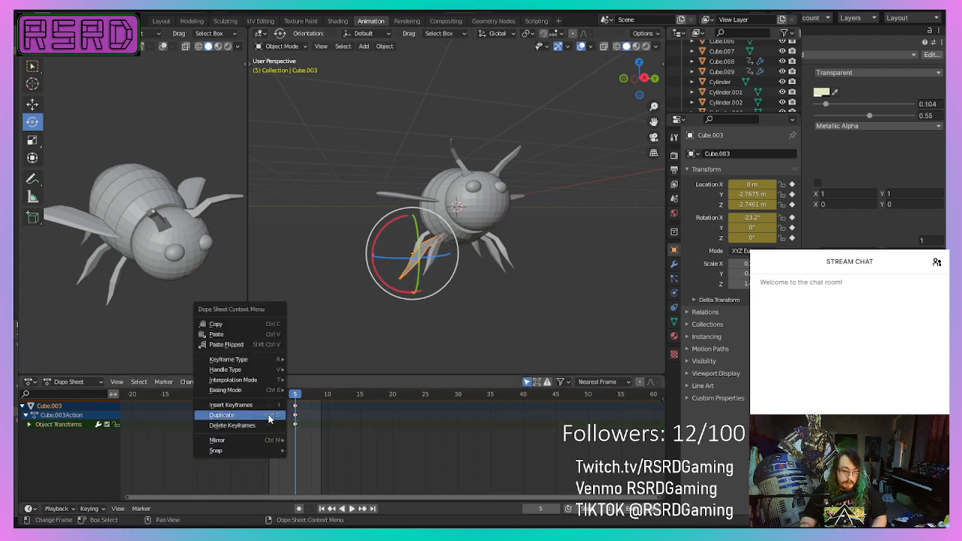
{"action": "left_click", "coordinate": [269, 417]}
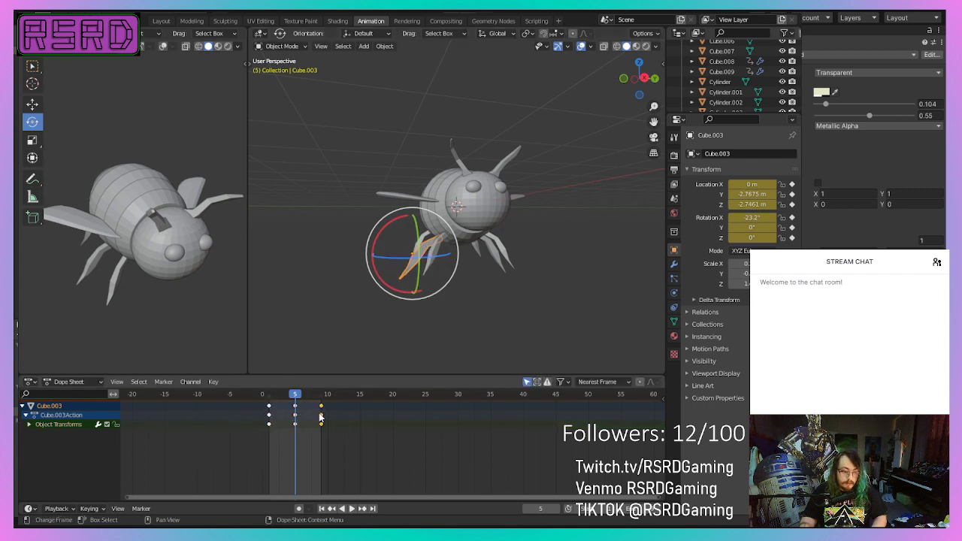
- Play the animation, examine the leg's motion from the front and from behind, and stop playback
{"action": "left_click", "coordinate": [350, 508]}
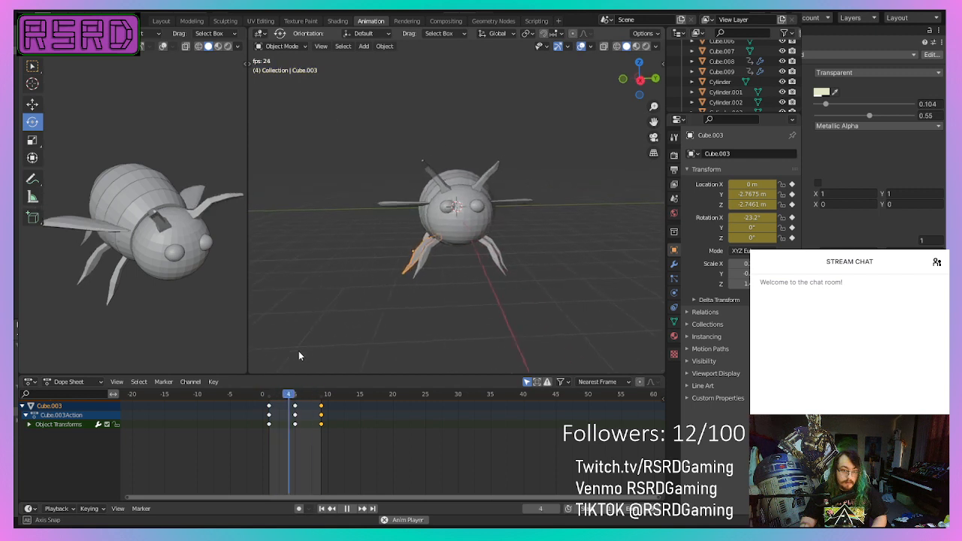
{"action": "middle_click_drag", "start_coordinate": [305, 339], "coordinate": [474, 327]}
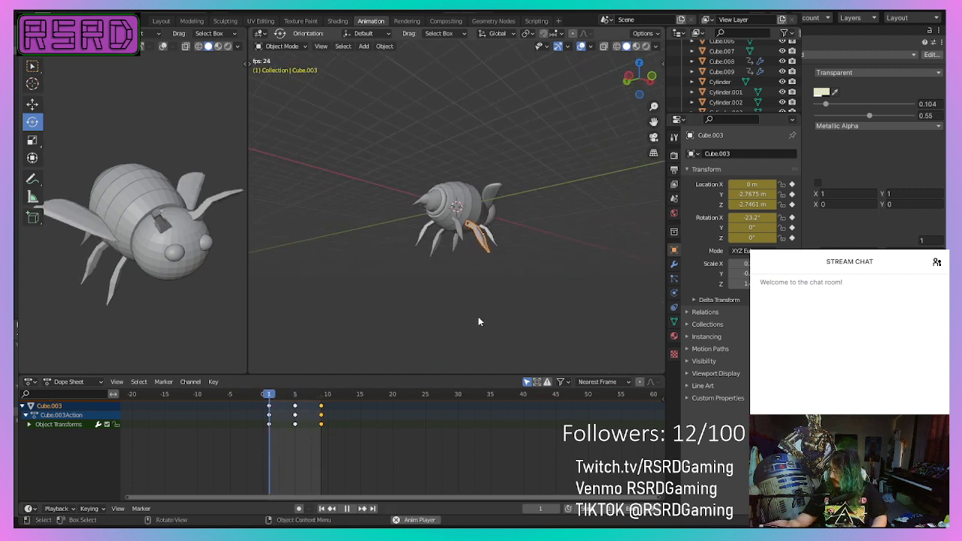
{"action": "left_click", "coordinate": [468, 310]}
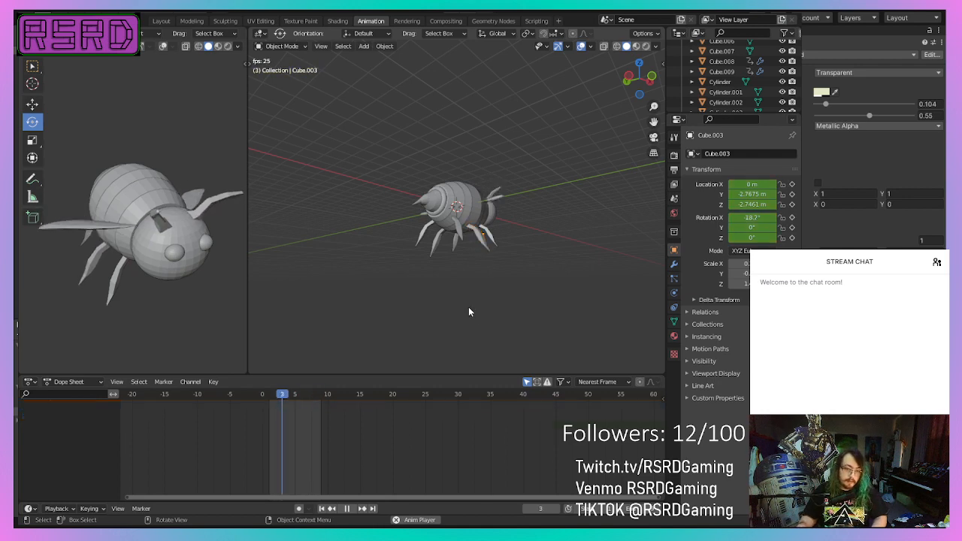
{"action": "key", "text": "space"}
- Insert a Location & Rotation keyframe at frame 1 for the middle leg on the bee's left side
{"action": "middle_click_drag", "start_coordinate": [457, 312], "coordinate": [471, 277]}
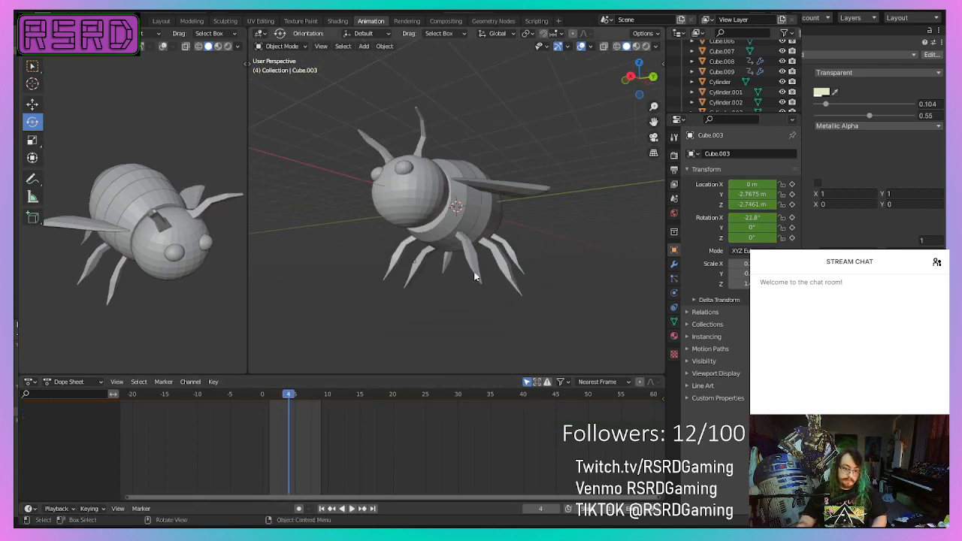
{"action": "left_click", "coordinate": [487, 279]}
{"action": "right_click", "coordinate": [507, 271]}
{"action": "left_click", "coordinate": [508, 268]}
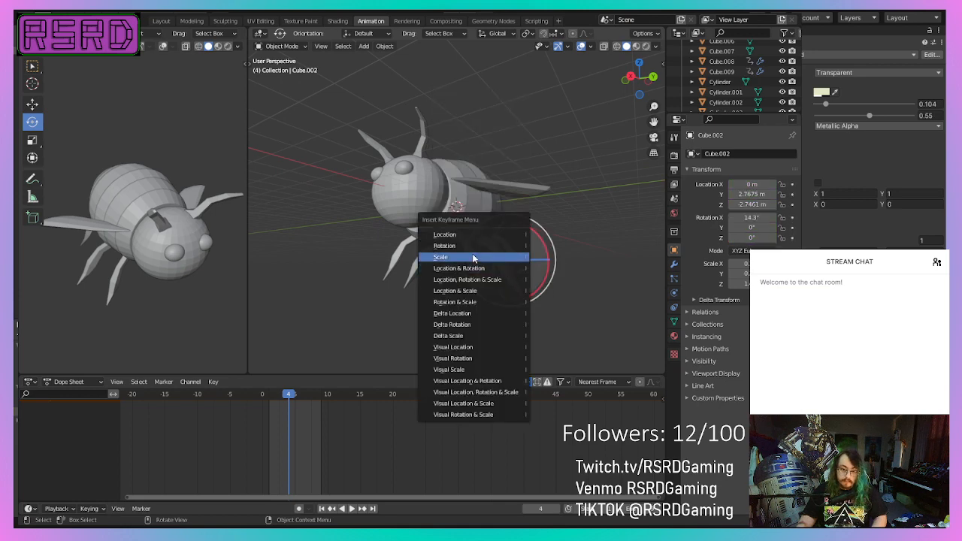
{"action": "left_click", "coordinate": [479, 268]}
{"action": "key", "text": "space"}
{"action": "key", "text": "space"}
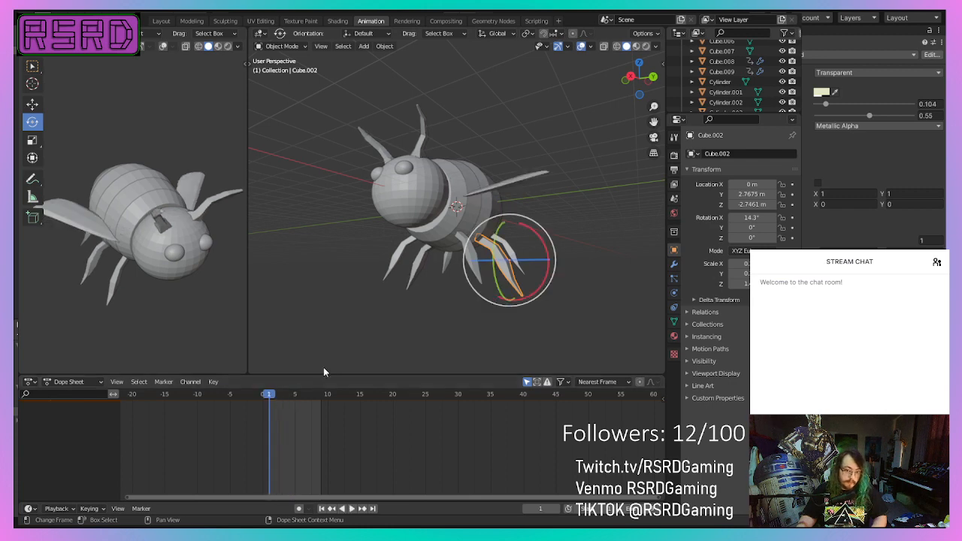
{"action": "right_click", "coordinate": [495, 309]}
{"action": "left_click", "coordinate": [494, 313]}
{"action": "left_click", "coordinate": [495, 314]}
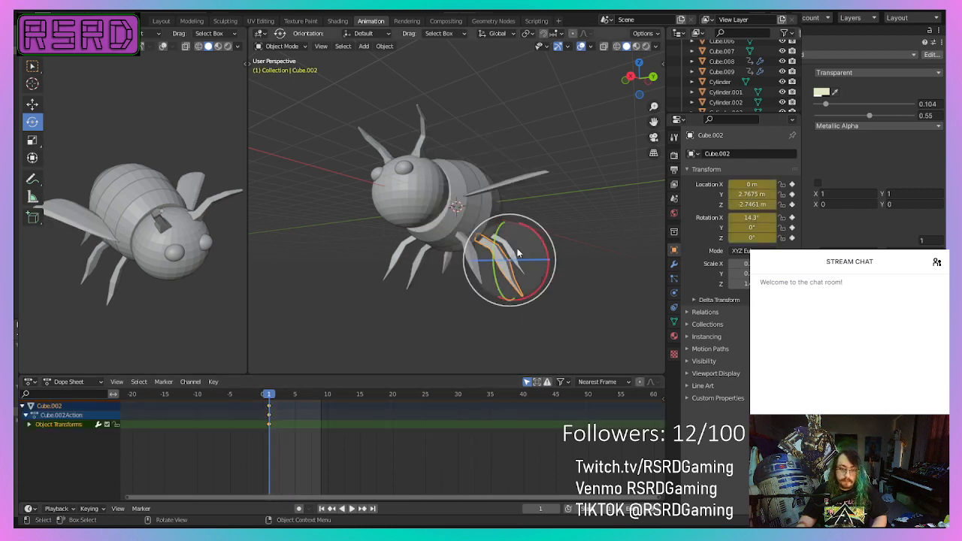
- At frame 5, move the left middle leg to Y 2.9856 m, Z -2.6345 m, rotate it to 19.8° on X, and insert a Location & Rotation keyframe
{"action": "left_click_drag", "start_coordinate": [535, 233], "coordinate": [539, 223]}
{"action": "left_click_drag", "start_coordinate": [271, 394], "coordinate": [296, 395]}
{"action": "left_click", "coordinate": [34, 106]}
{"action": "left_click_drag", "start_coordinate": [508, 222], "coordinate": [514, 219]}
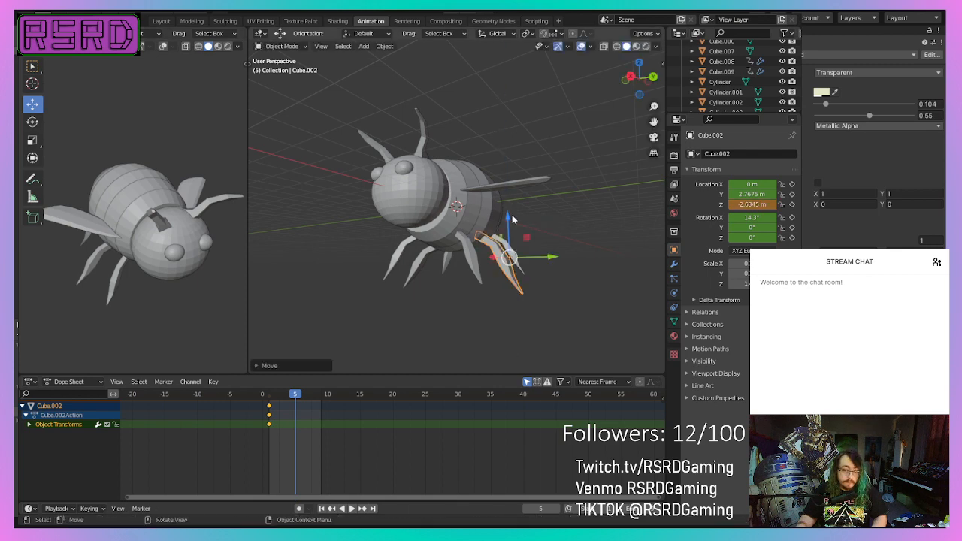
{"action": "left_click_drag", "start_coordinate": [554, 259], "coordinate": [554, 256]}
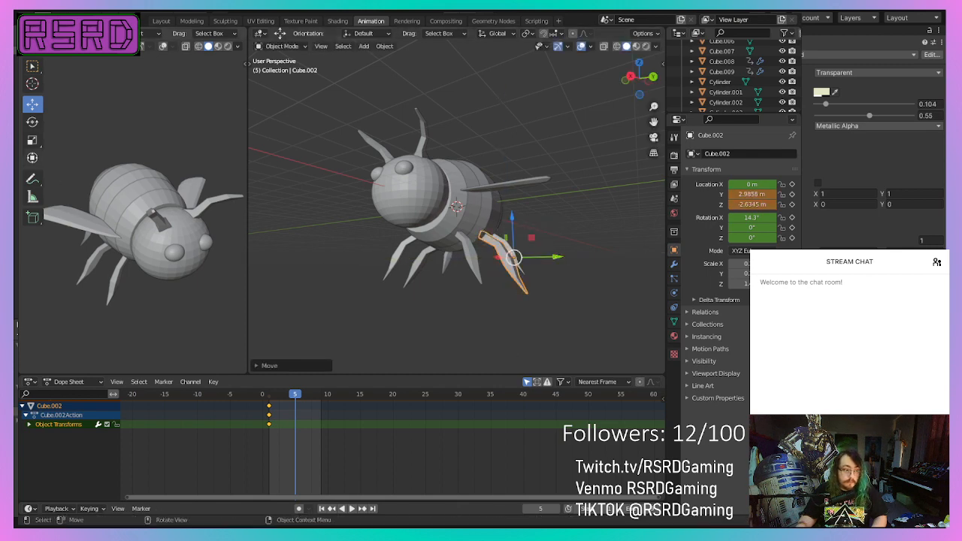
{"action": "left_click", "coordinate": [33, 122]}
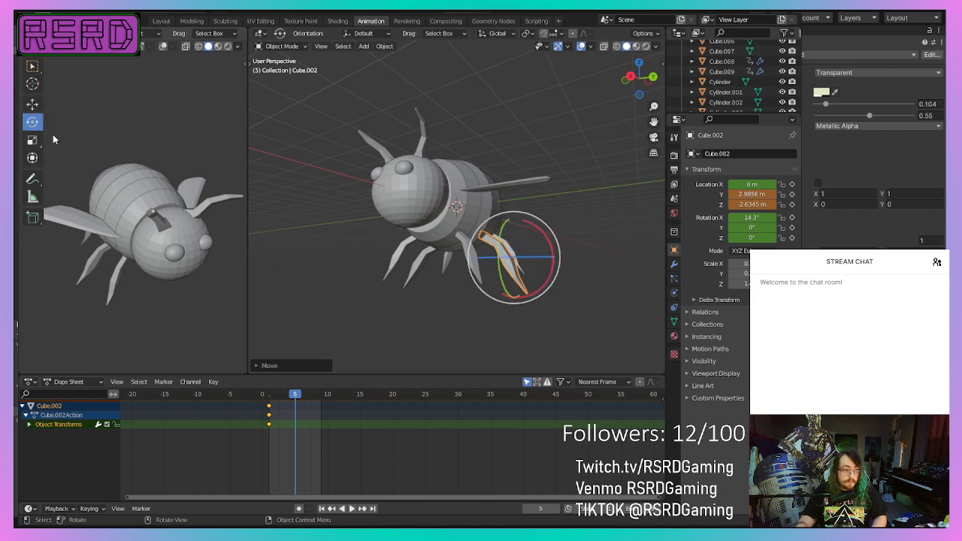
{"action": "left_click_drag", "start_coordinate": [547, 239], "coordinate": [541, 254]}
{"action": "right_click", "coordinate": [492, 344]}
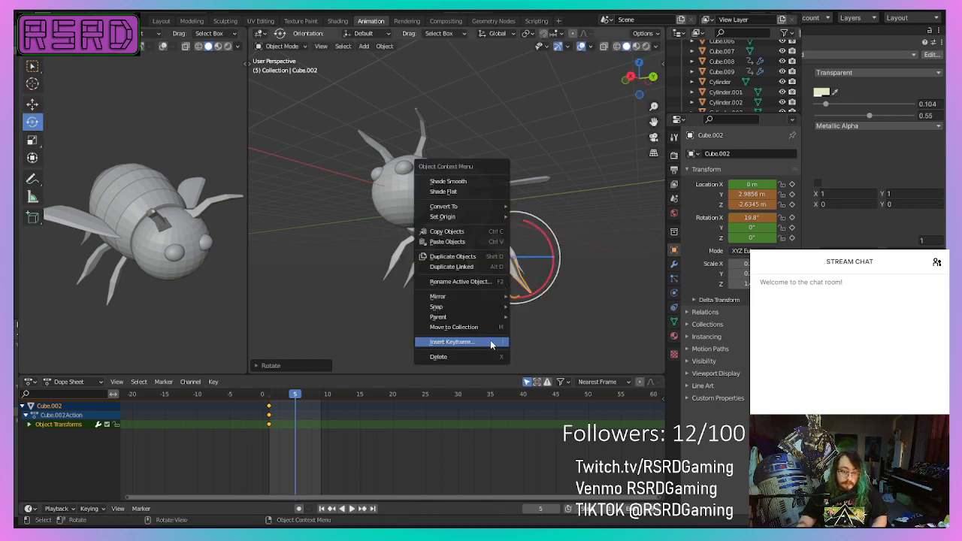
{"action": "left_click", "coordinate": [490, 344]}
{"action": "left_click", "coordinate": [485, 341]}
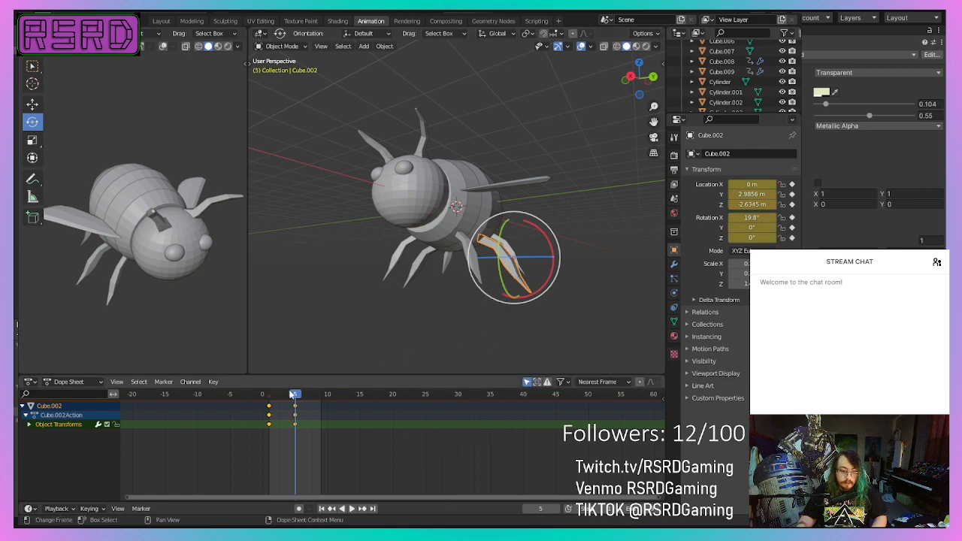
- Duplicate the left middle leg's frame 1 keyframe to frame 9
{"action": "key", "text": "space"}
{"action": "key", "text": "space"}
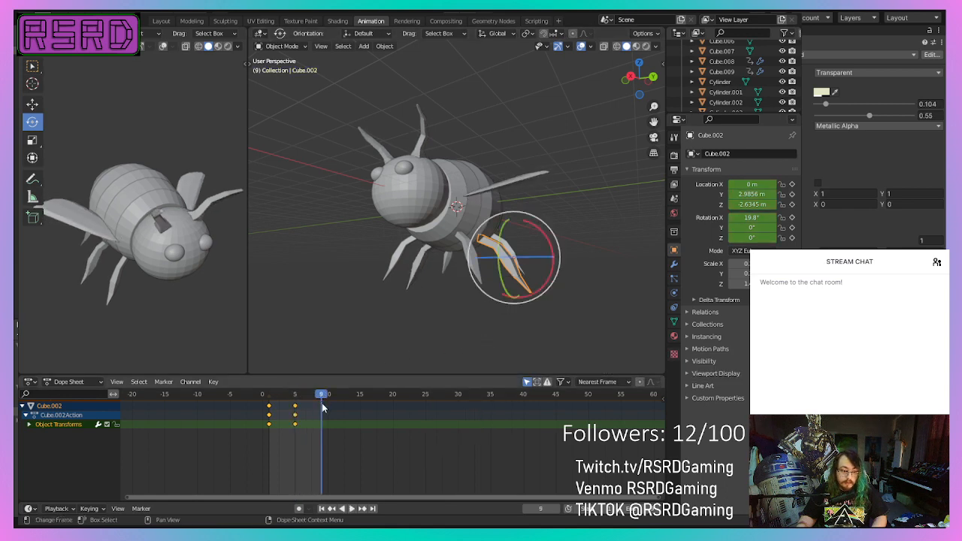
{"action": "right_click", "coordinate": [269, 423]}
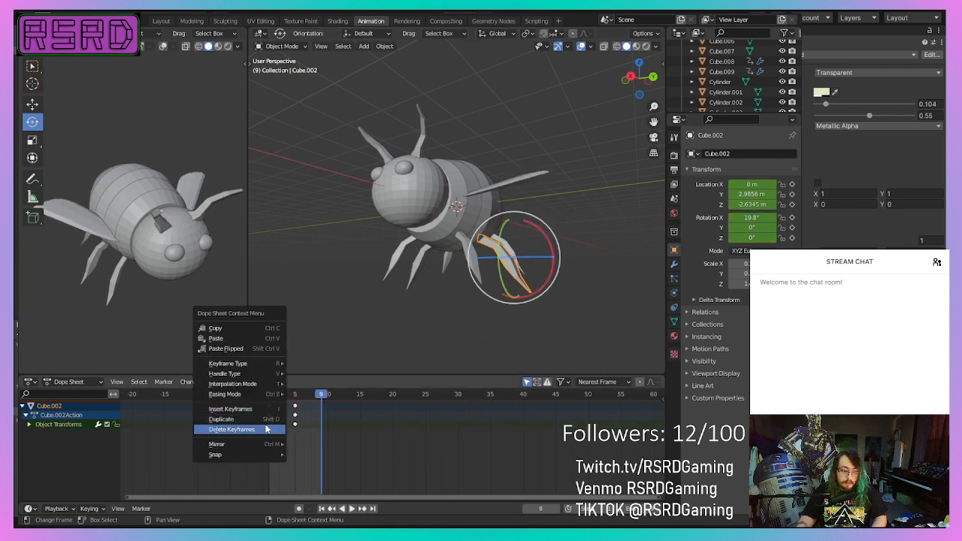
{"action": "left_click", "coordinate": [265, 419]}
{"action": "left_click", "coordinate": [320, 412]}
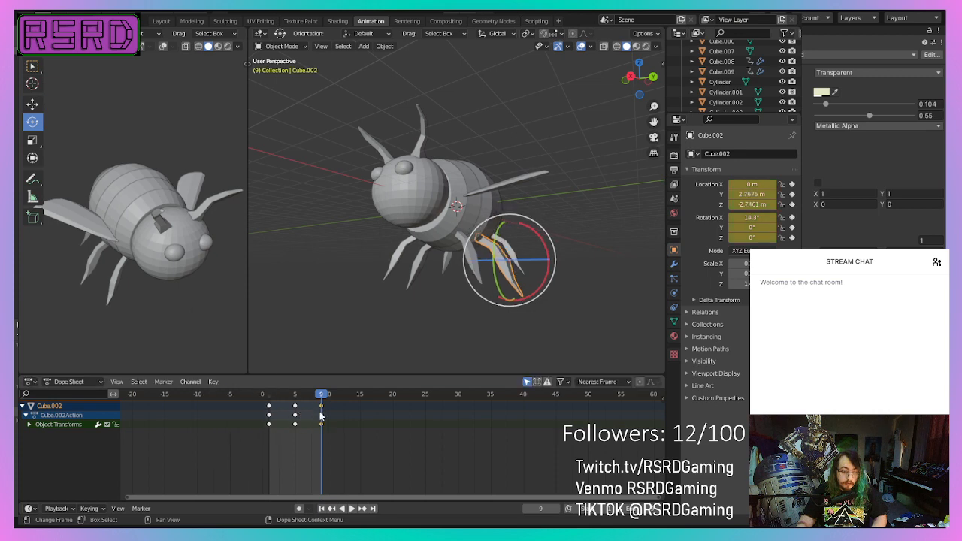
- Play the animation, examine the left middle leg's motion from the front and the side, and stop playback
{"action": "key", "text": "space"}
{"action": "middle_click_drag", "start_coordinate": [365, 371], "coordinate": [469, 286]}
{"action": "scroll", "coordinate": [468, 285], "scroll_direction": "up", "scroll_amount": 3}
{"action": "left_click", "coordinate": [347, 510]}
{"action": "mouse_move", "coordinate": [334, 308]}
{"action": "middle_mouse_down"}
{"action": "mouse_move", "coordinate": [414, 321]}
{"action": "mouse_move", "coordinate": [334, 328]}
{"action": "middle_mouse_up"}
{"action": "scroll", "coordinate": [414, 321], "scroll_direction": "down", "scroll_amount": 2}
{"action": "left_click", "coordinate": [359, 332]}
{"action": "scroll", "coordinate": [334, 328], "scroll_direction": "up", "scroll_amount": 3}
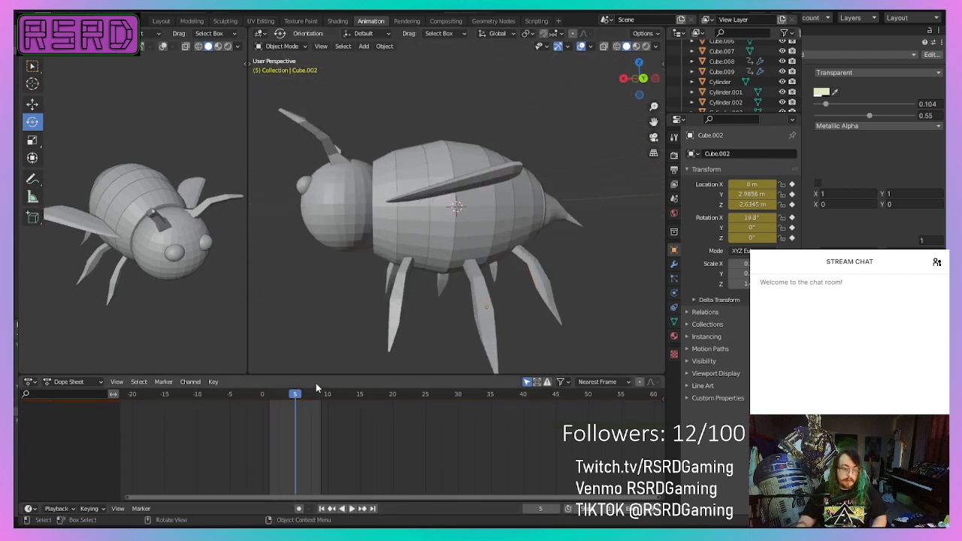
{"action": "key", "text": "space"}
- Insert a Location & Rotation keyframe at frame 1 for the front leg on the bee's left side
{"action": "left_click_drag", "start_coordinate": [295, 396], "coordinate": [268, 398]}
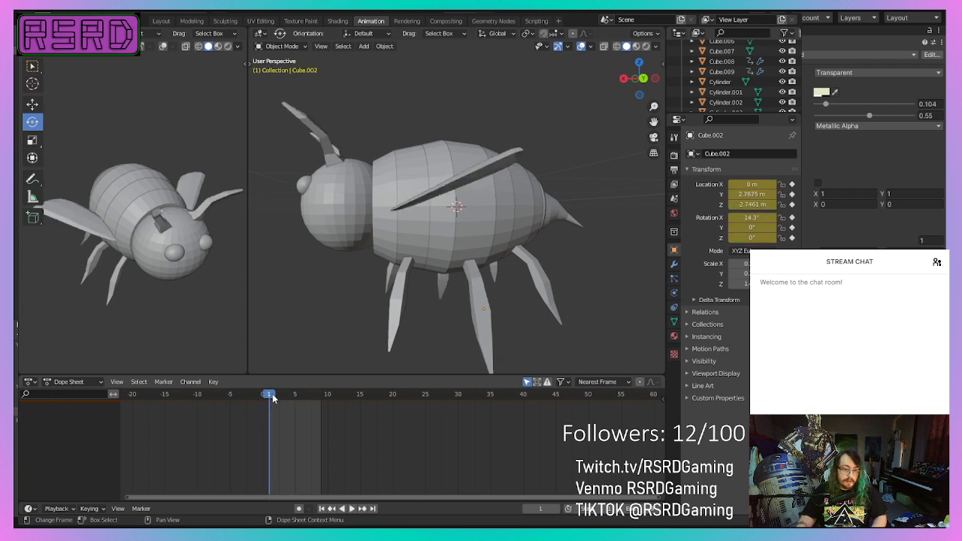
{"action": "scroll", "coordinate": [334, 305], "scroll_direction": "down", "scroll_amount": 3}
{"action": "scroll", "coordinate": [340, 298], "scroll_direction": "up", "scroll_amount": 1}
{"action": "scroll", "coordinate": [342, 297], "scroll_direction": "up", "scroll_amount": 2}
{"action": "scroll", "coordinate": [344, 296], "scroll_direction": "down", "scroll_amount": 3}
{"action": "scroll", "coordinate": [348, 293], "scroll_direction": "up", "scroll_amount": 3}
{"action": "middle_click_drag", "start_coordinate": [351, 288], "coordinate": [362, 304]}
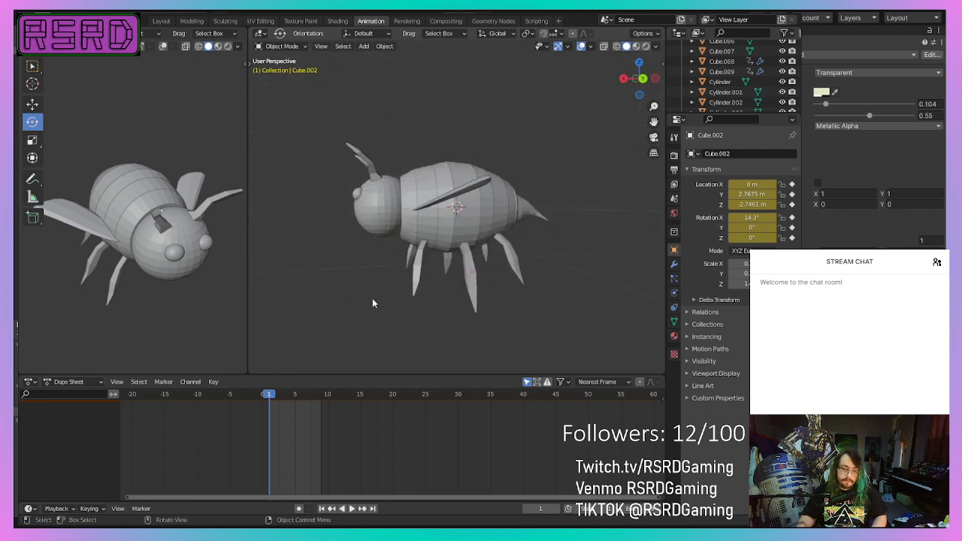
{"action": "left_click", "coordinate": [416, 279]}
{"action": "middle_click_drag", "start_coordinate": [416, 280], "coordinate": [351, 147]}
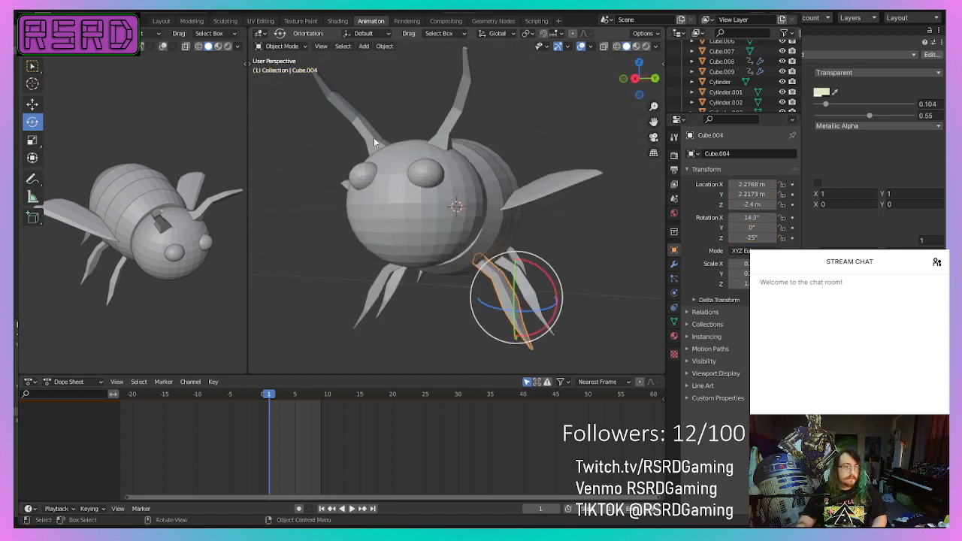
{"action": "scroll", "coordinate": [466, 294], "scroll_direction": "down", "scroll_amount": 3}
{"action": "right_click", "coordinate": [470, 297]}
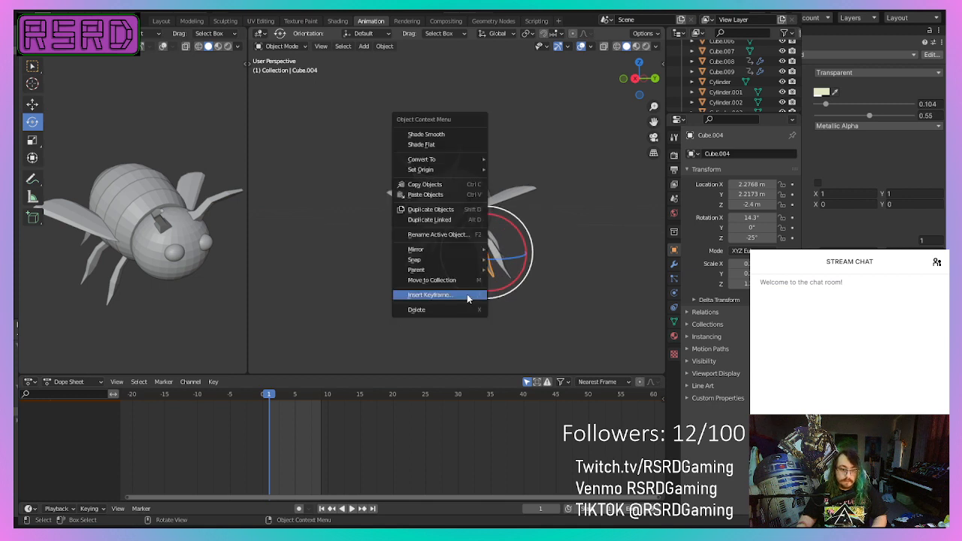
{"action": "left_click", "coordinate": [467, 296]}
{"action": "left_click", "coordinate": [467, 294]}
- At frame 5, rotate the left front leg to -41.8° on Z, move it to X 2.7655 m, and insert a Location & Rotation keyframe
{"action": "middle_click_drag", "start_coordinate": [488, 298], "coordinate": [441, 324]}
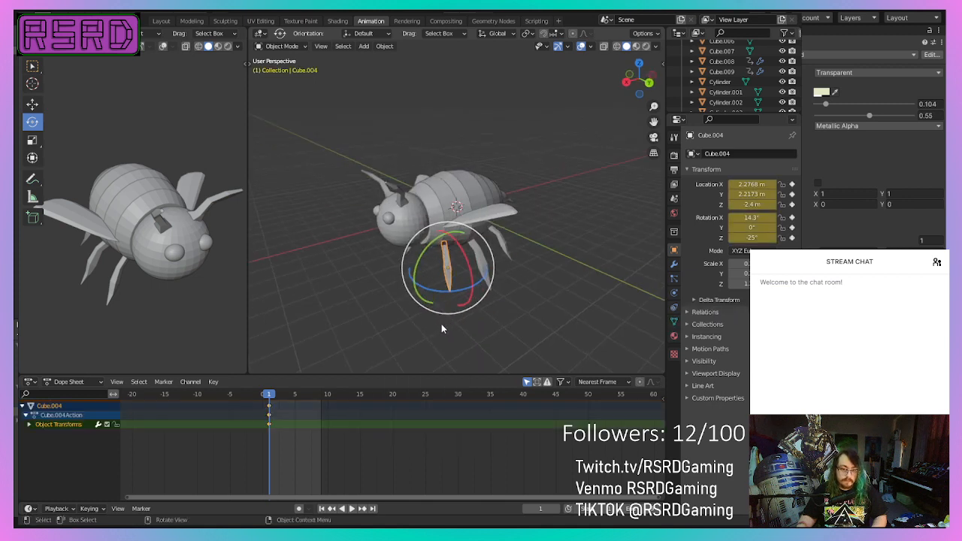
{"action": "left_click_drag", "start_coordinate": [446, 298], "coordinate": [446, 298]}
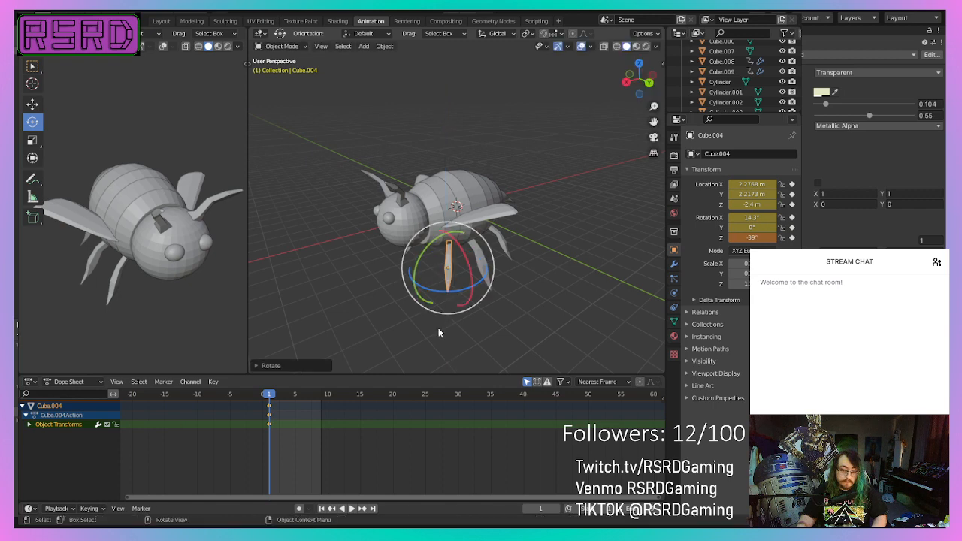
{"action": "key", "text": "space"}
{"action": "key", "text": "space"}
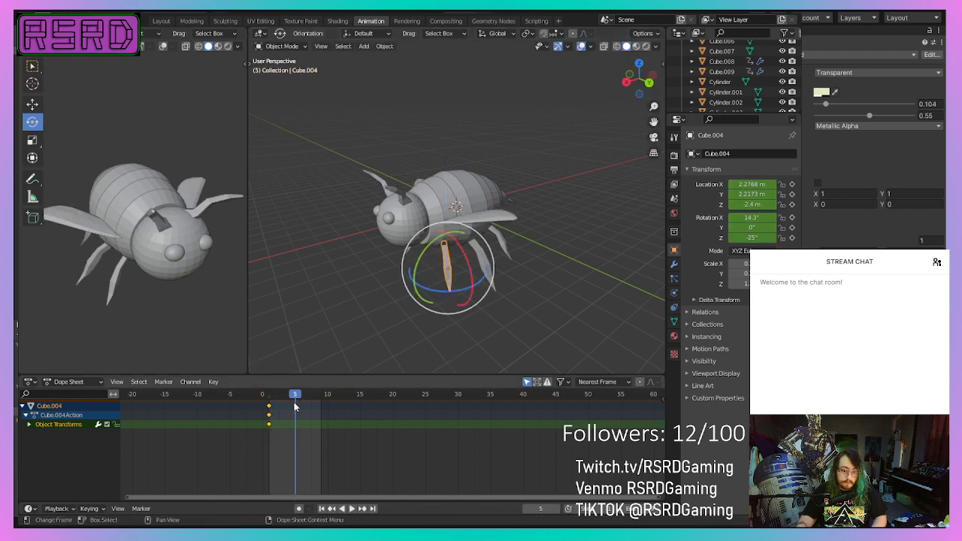
{"action": "left_click_drag", "start_coordinate": [461, 293], "coordinate": [398, 285]}
{"action": "left_click", "coordinate": [32, 103]}
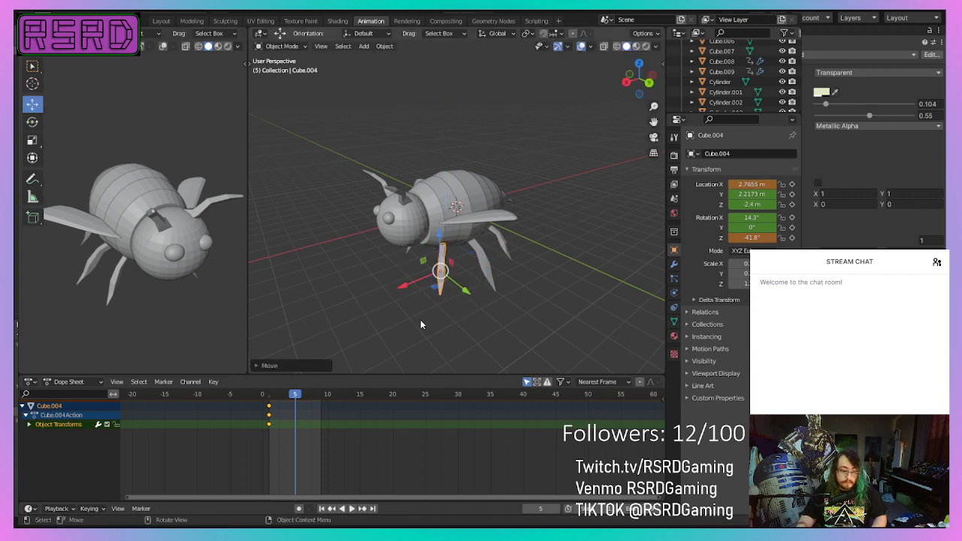
{"action": "right_click", "coordinate": [420, 317]}
{"action": "left_click", "coordinate": [419, 319]}
{"action": "left_click", "coordinate": [417, 321]}
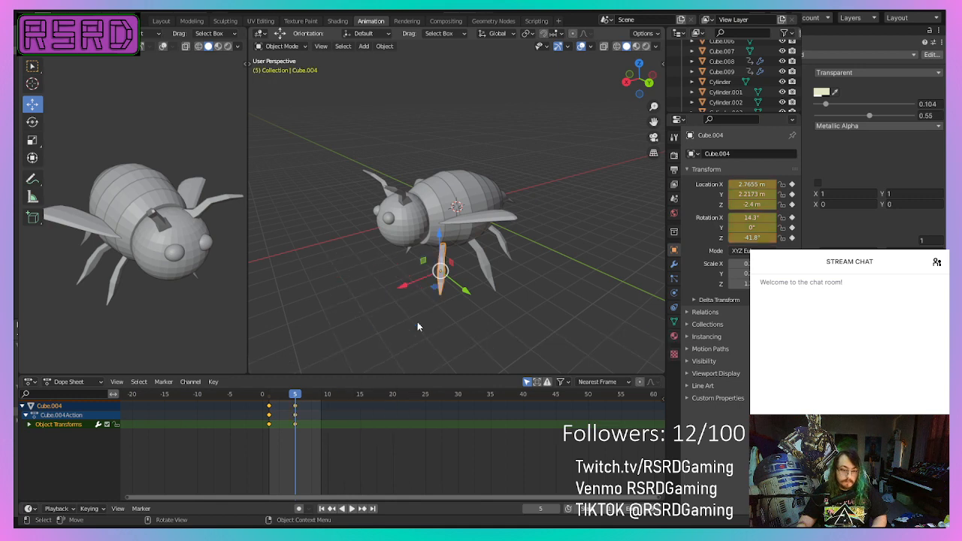
- Duplicate the left front leg's frame 1 keyframe to frame 9
{"action": "right_click", "coordinate": [272, 426]}
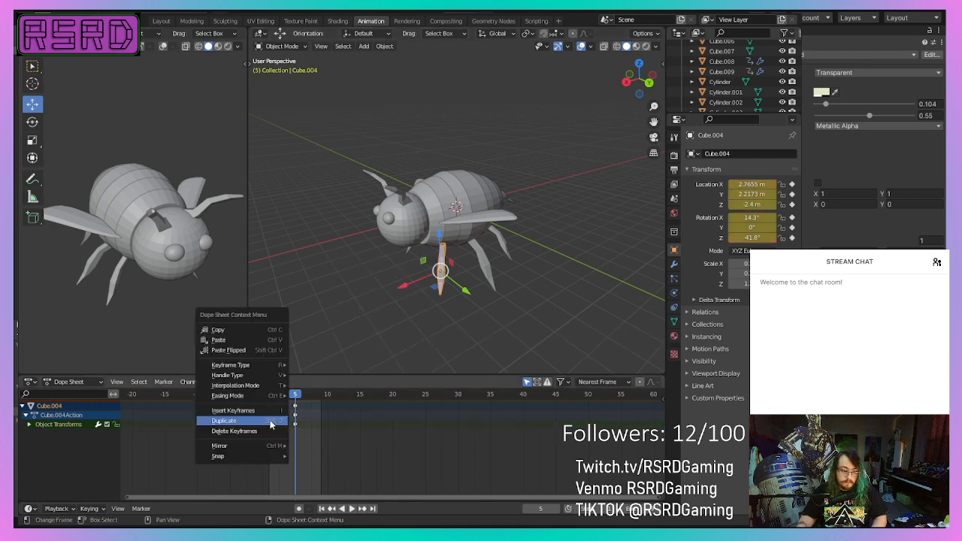
{"action": "left_click", "coordinate": [270, 424]}
- Play the animation, examine the left front leg's motion from the front, and stop playback
{"action": "middle_click_drag", "start_coordinate": [380, 342], "coordinate": [460, 292]}
{"action": "left_click", "coordinate": [351, 511]}
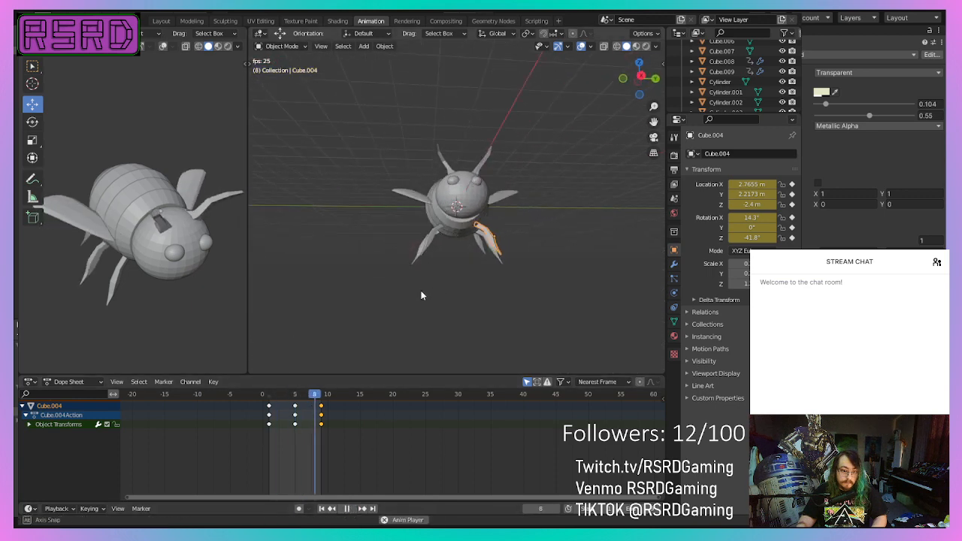
{"action": "middle_click_drag", "start_coordinate": [426, 289], "coordinate": [387, 328]}
{"action": "scroll", "coordinate": [391, 332], "scroll_direction": "up", "scroll_amount": 5}
{"action": "left_click", "coordinate": [414, 355]}
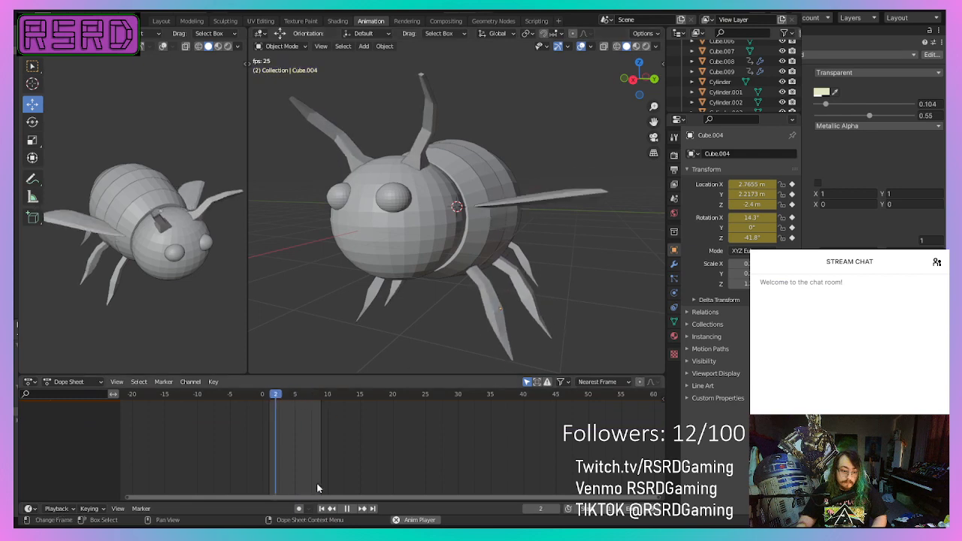
{"action": "left_click", "coordinate": [346, 508]}
- Insert a Location & Rotation keyframe at frame 1 for the front leg on the bee's right side
{"action": "scroll", "coordinate": [392, 331], "scroll_direction": "down", "scroll_amount": 4}
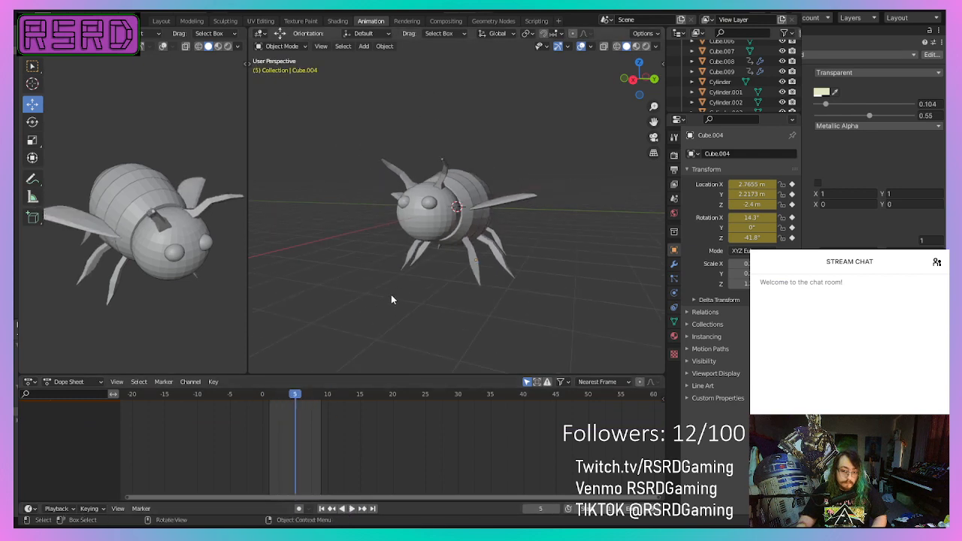
{"action": "left_click", "coordinate": [408, 255]}
{"action": "middle_click_drag", "start_coordinate": [408, 254], "coordinate": [498, 278]}
{"action": "scroll", "coordinate": [499, 277], "scroll_direction": "up", "scroll_amount": 4}
{"action": "scroll", "coordinate": [500, 279], "scroll_direction": "down", "scroll_amount": 3}
{"action": "right_click", "coordinate": [484, 326]}
{"action": "left_click", "coordinate": [484, 326]}
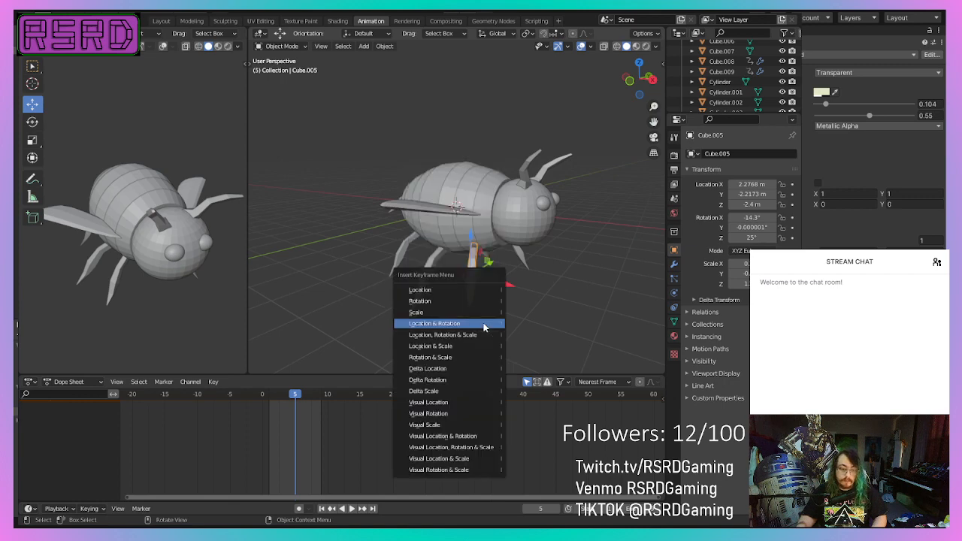
{"action": "left_click", "coordinate": [486, 323]}
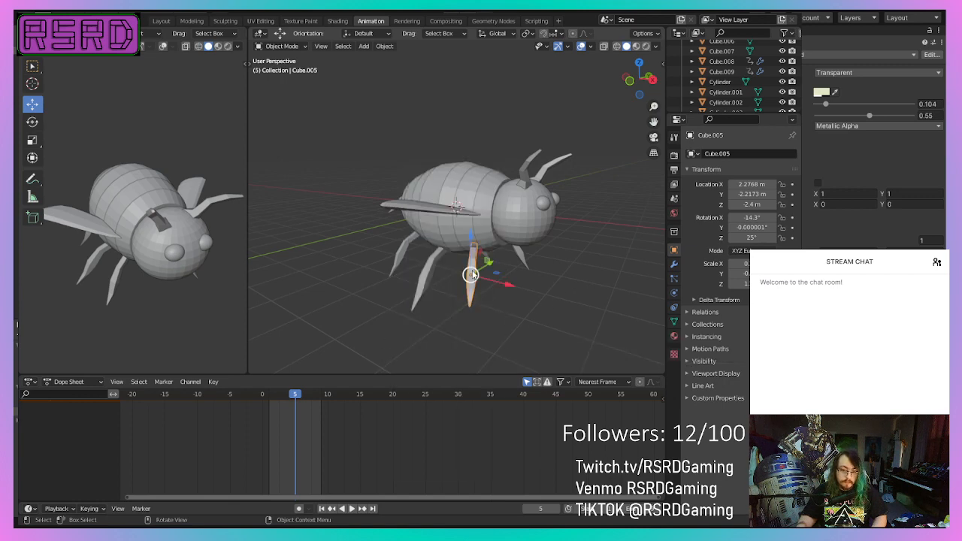
{"action": "left_click_drag", "start_coordinate": [288, 398], "coordinate": [270, 400]}
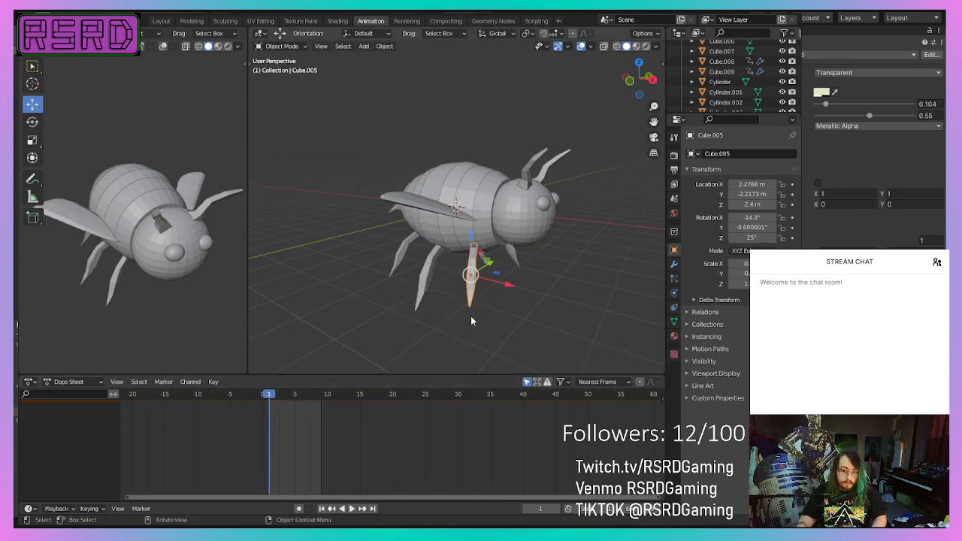
{"action": "right_click", "coordinate": [471, 320]}
{"action": "left_click", "coordinate": [471, 318]}
{"action": "left_click", "coordinate": [471, 318]}
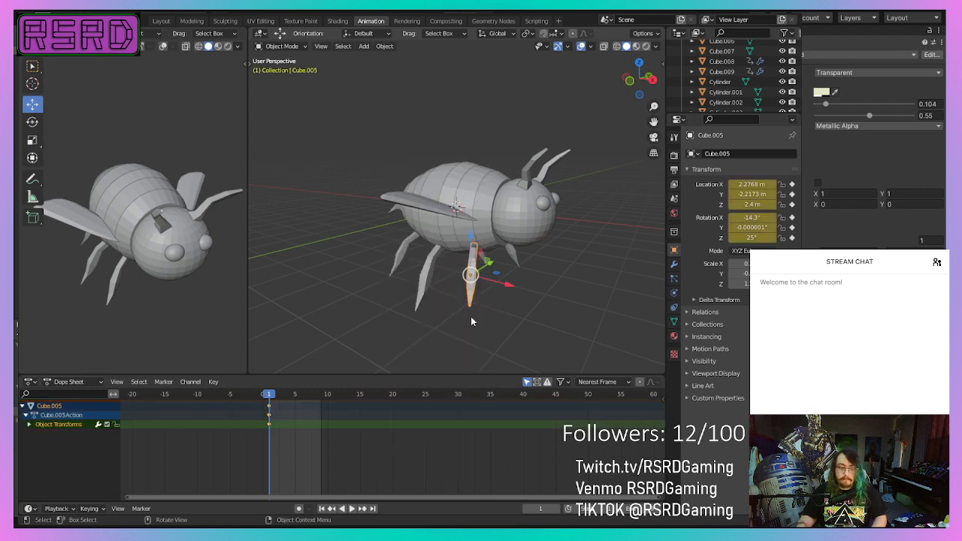
{"action": "left_click", "coordinate": [32, 122]}
{"action": "left_click_drag", "start_coordinate": [480, 295], "coordinate": [391, 226]}
{"action": "left_click", "coordinate": [33, 106]}
{"action": "left_click_drag", "start_coordinate": [507, 287], "coordinate": [498, 265]}
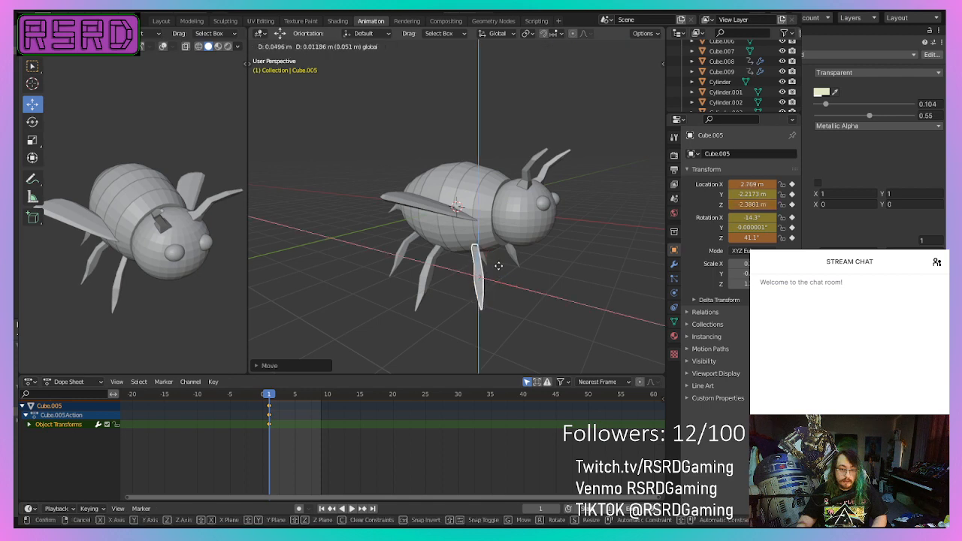
{"action": "left_click", "coordinate": [499, 266]}
{"action": "right_click", "coordinate": [508, 305]}
- At frame 5, move the right front leg to X 2.8345 m, Z -2.219 m, rotate it to 34.1° on Z, and insert a Location & Rotation keyframe
{"action": "left_click_drag", "start_coordinate": [274, 397], "coordinate": [293, 398]}
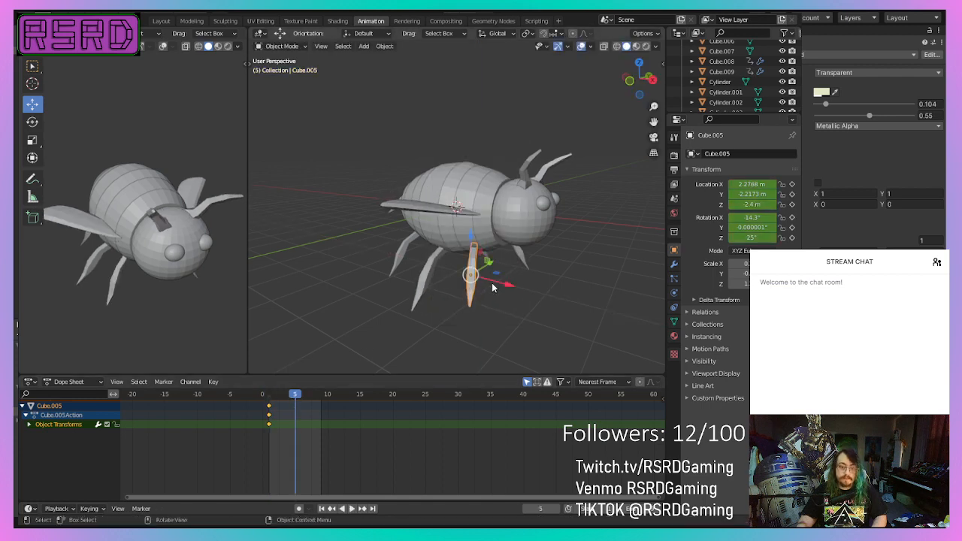
{"action": "right_click", "coordinate": [489, 303]}
{"action": "mouse_move", "coordinate": [494, 287]}
{"action": "left_mouse_down"}
{"action": "mouse_move", "coordinate": [505, 290]}
{"action": "mouse_move", "coordinate": [502, 259]}
{"action": "mouse_move", "coordinate": [503, 287]}
{"action": "left_mouse_up"}
{"action": "left_click", "coordinate": [32, 123]}
{"action": "right_click", "coordinate": [523, 324]}
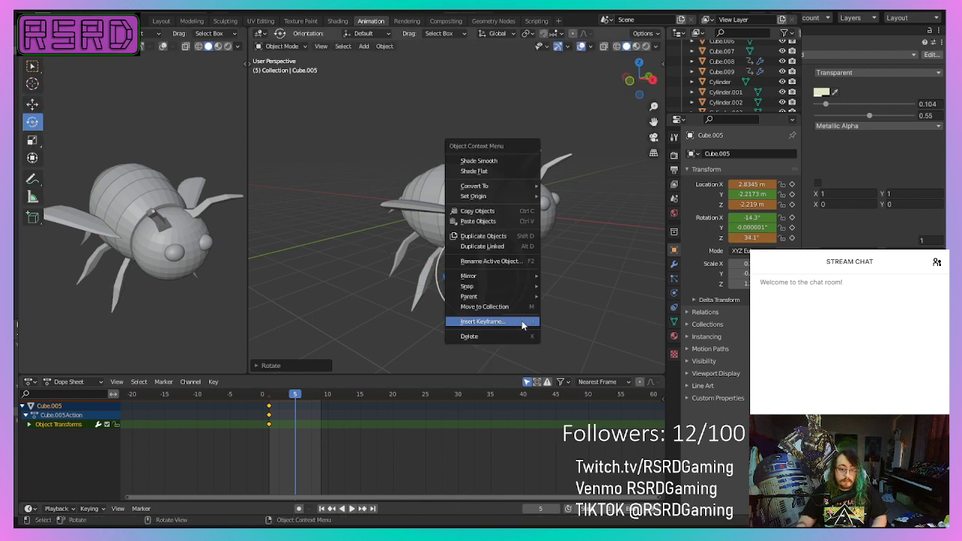
{"action": "left_click", "coordinate": [521, 321]}
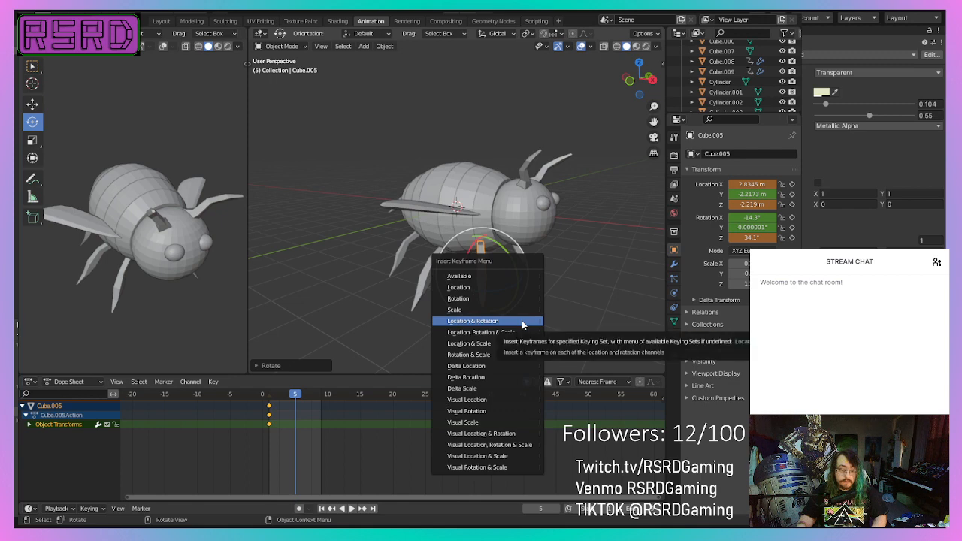
{"action": "left_click", "coordinate": [522, 320]}
- Duplicate the right front leg's frame 1 keyframe to frame 9
{"action": "right_click", "coordinate": [272, 417]}
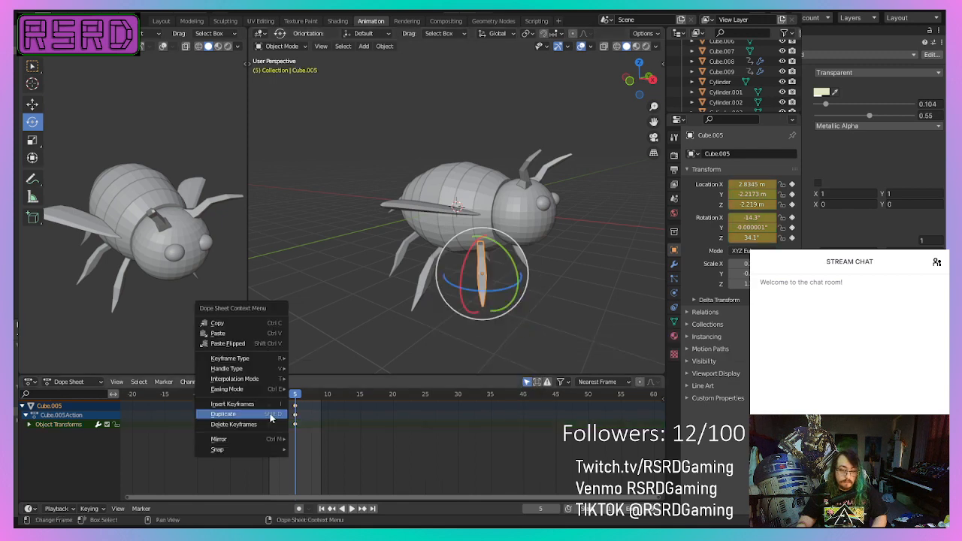
{"action": "left_click", "coordinate": [271, 418]}
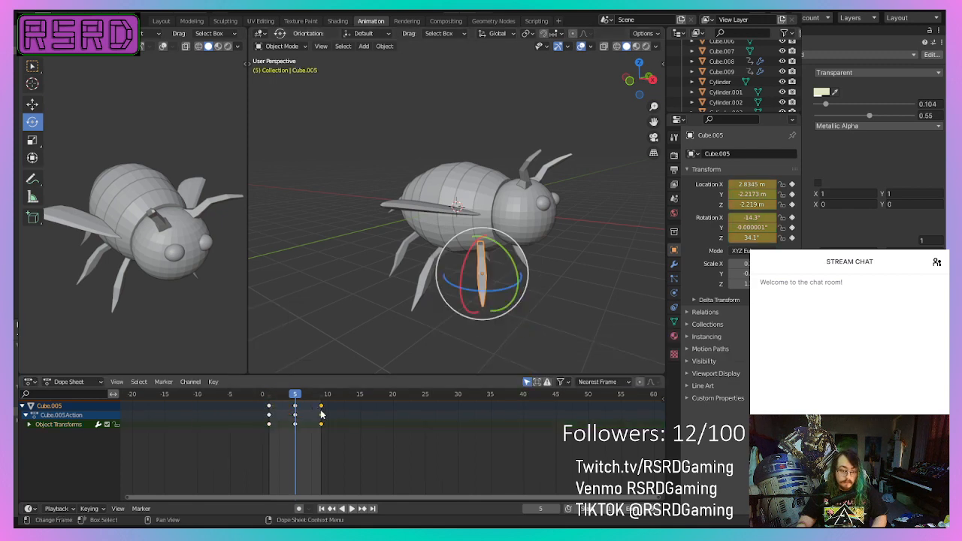
- Play the animation, examine the right front leg's motion from behind and the side, stop playback, and deselect the leg
{"action": "left_click", "coordinate": [351, 510]}
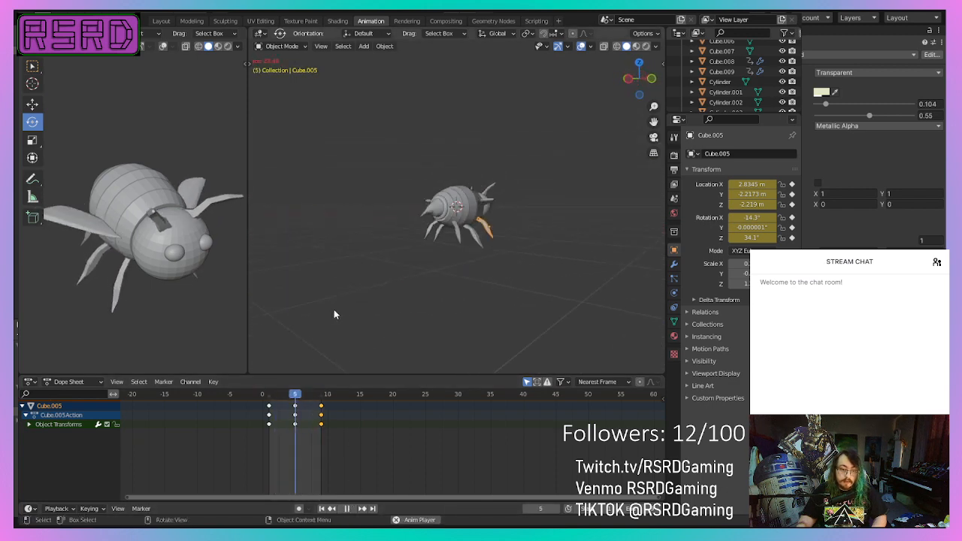
{"action": "key", "text": "space"}
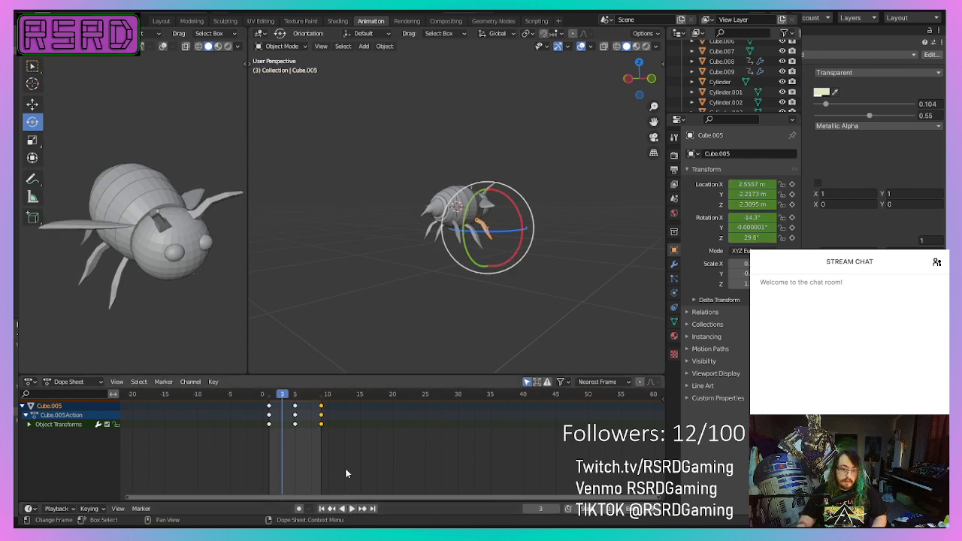
{"action": "middle_click_drag", "start_coordinate": [321, 271], "coordinate": [385, 248]}
{"action": "left_click", "coordinate": [369, 298]}
{"action": "scroll", "coordinate": [354, 307], "scroll_direction": "down", "scroll_amount": 5}
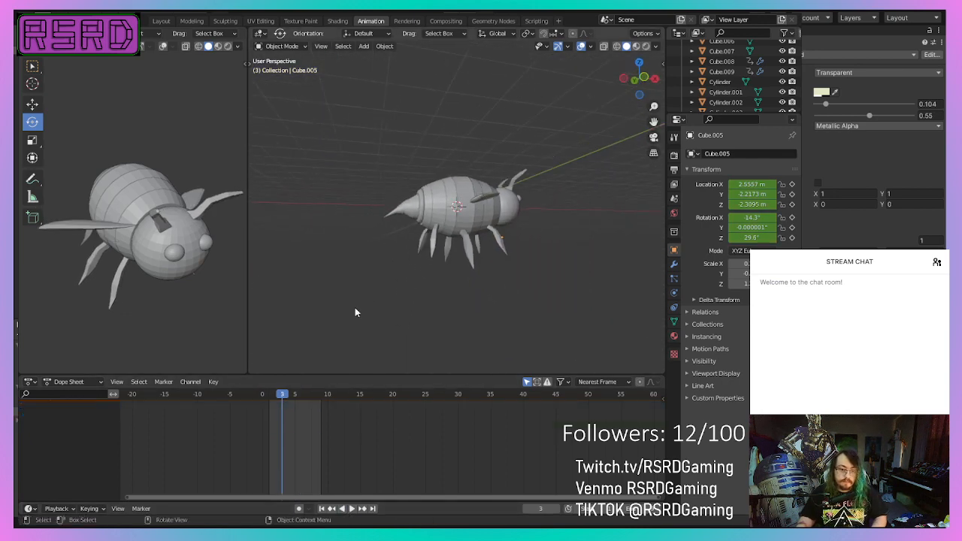
- Select the rear leg on the bee's left side and insert a Location & Rotation keyframe at frame 1
{"action": "middle_click_drag", "start_coordinate": [360, 302], "coordinate": [557, 280]}
{"action": "scroll", "coordinate": [567, 284], "scroll_direction": "up", "scroll_amount": 5}
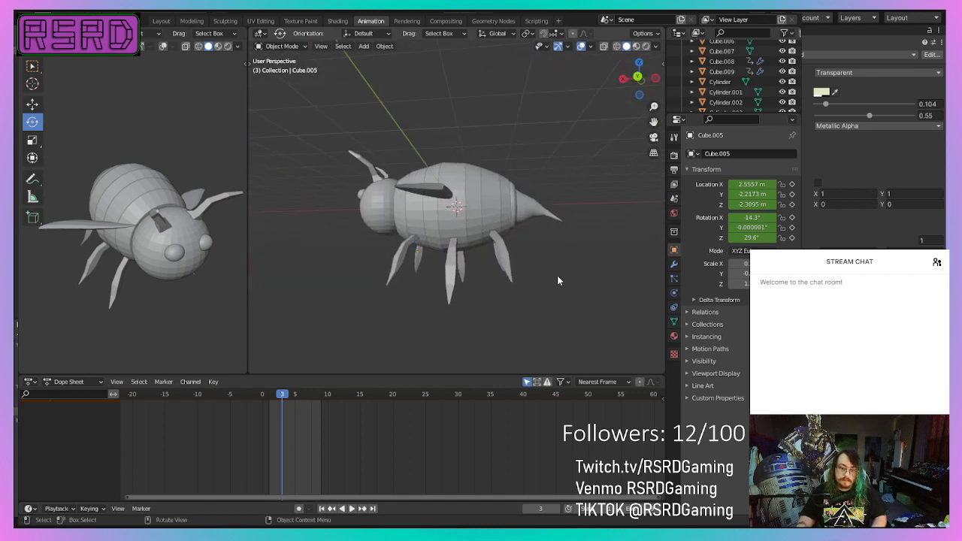
{"action": "left_click", "coordinate": [504, 257]}
{"action": "middle_click_drag", "start_coordinate": [505, 257], "coordinate": [482, 262]}
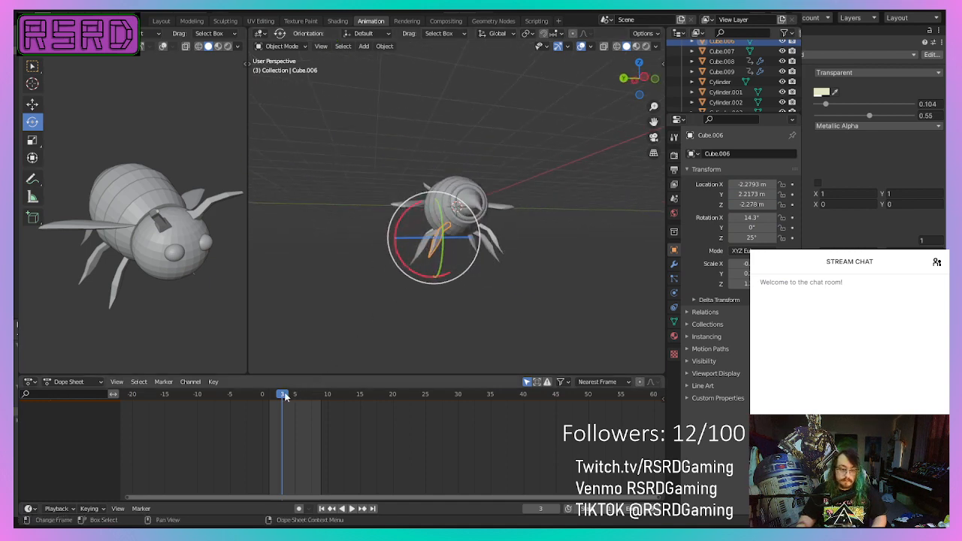
{"action": "left_click_drag", "start_coordinate": [283, 395], "coordinate": [270, 397]}
{"action": "scroll", "coordinate": [395, 330], "scroll_direction": "up", "scroll_amount": 3}
{"action": "right_click", "coordinate": [397, 367]}
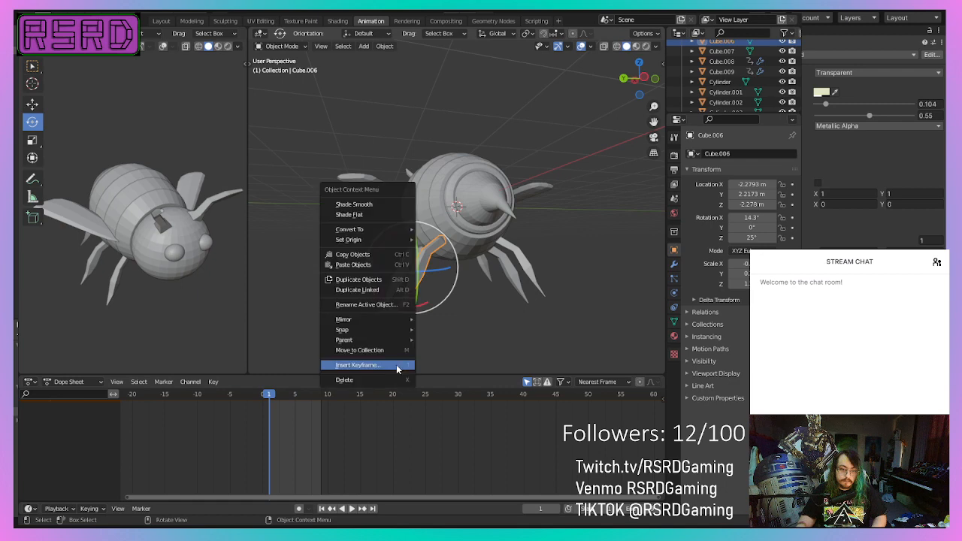
{"action": "left_click", "coordinate": [394, 364]}
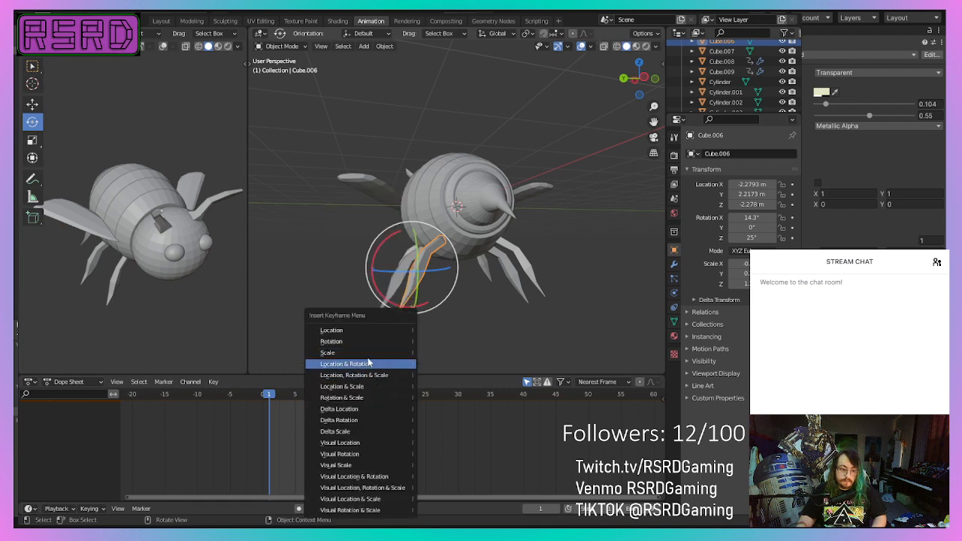
{"action": "left_click", "coordinate": [367, 366]}
{"action": "middle_click_drag", "start_coordinate": [369, 355], "coordinate": [414, 359]}
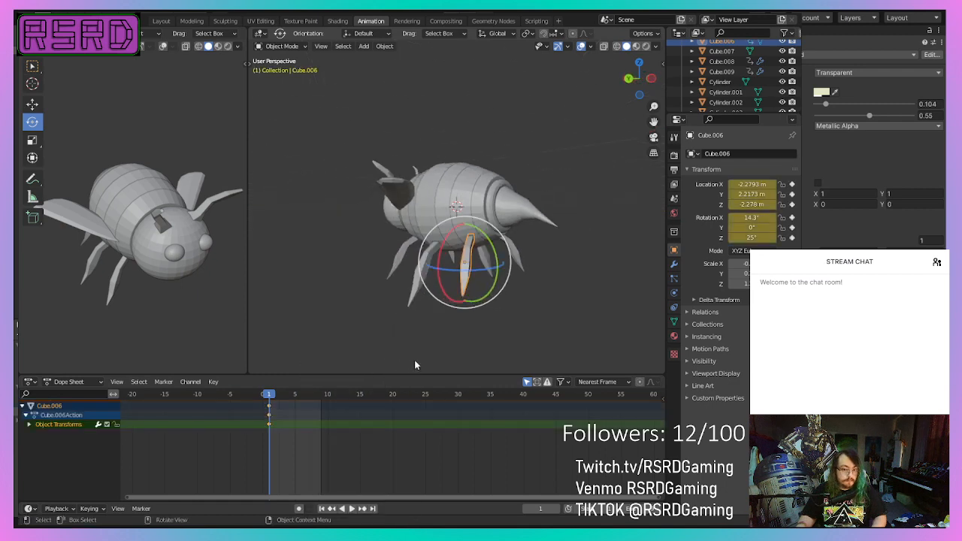
{"action": "scroll", "coordinate": [414, 359], "scroll_direction": "up", "scroll_amount": 2}
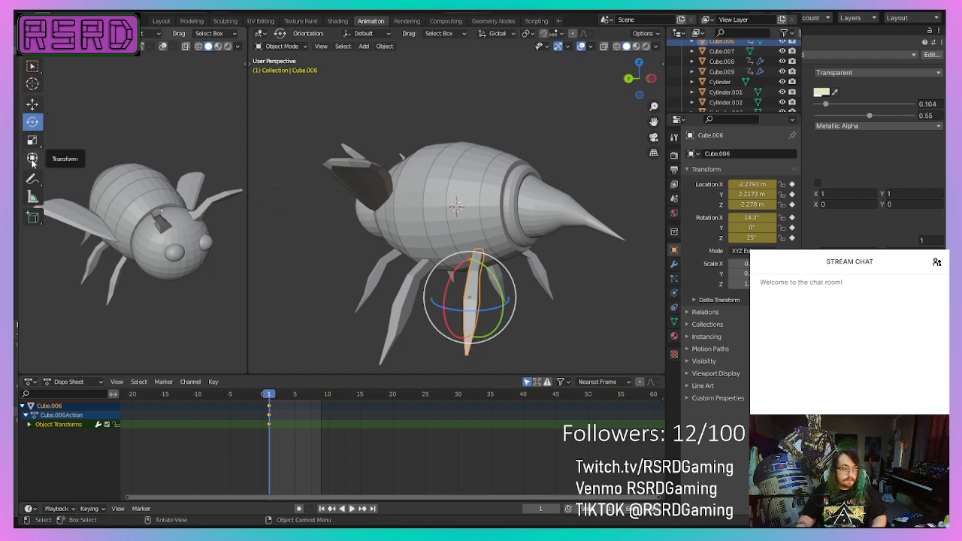
{"action": "left_click_drag", "start_coordinate": [483, 314], "coordinate": [495, 315]}
{"action": "middle_click_drag", "start_coordinate": [529, 312], "coordinate": [396, 254]}
{"action": "left_click_drag", "start_coordinate": [396, 256], "coordinate": [413, 268]}
{"action": "right_click", "coordinate": [439, 321]}
{"action": "left_click", "coordinate": [440, 322]}
{"action": "left_click", "coordinate": [440, 321]}
- At frame 5, rotate the left rear leg to X 17.7°, Y 3.87°, Z 41.5° and insert a Location & Rotation keyframe
{"action": "left_click_drag", "start_coordinate": [269, 396], "coordinate": [294, 394]}
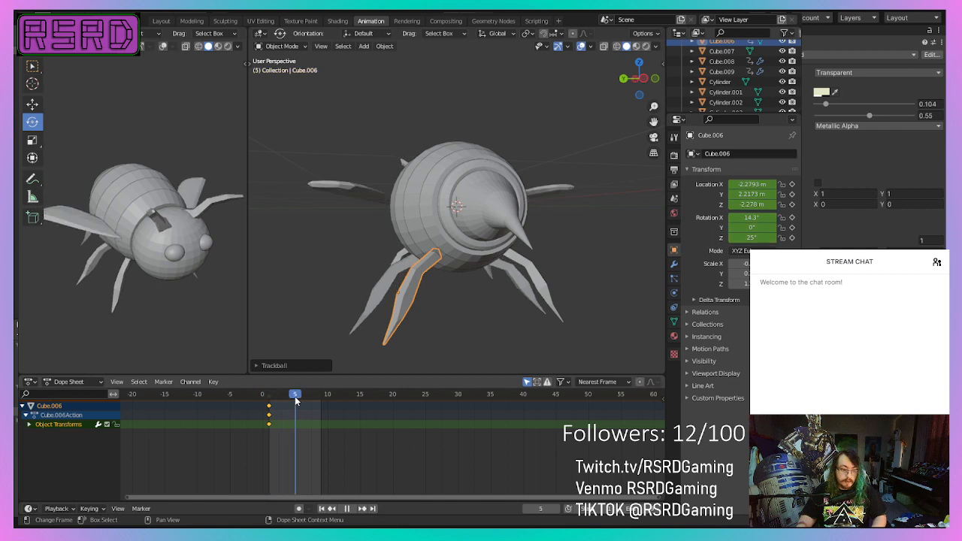
{"action": "left_click_drag", "start_coordinate": [390, 309], "coordinate": [414, 204]}
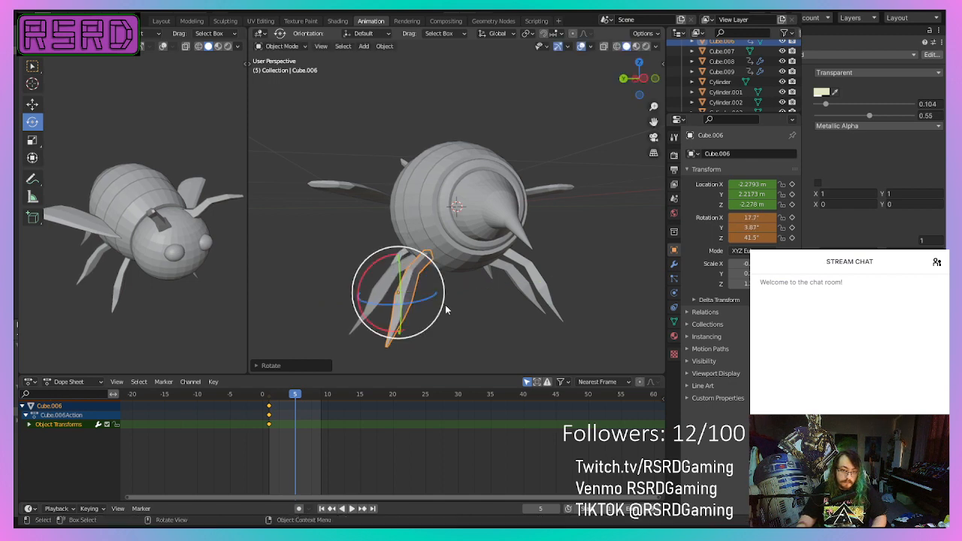
{"action": "right_click", "coordinate": [467, 320]}
{"action": "left_click", "coordinate": [467, 320]}
{"action": "left_click", "coordinate": [467, 320]}
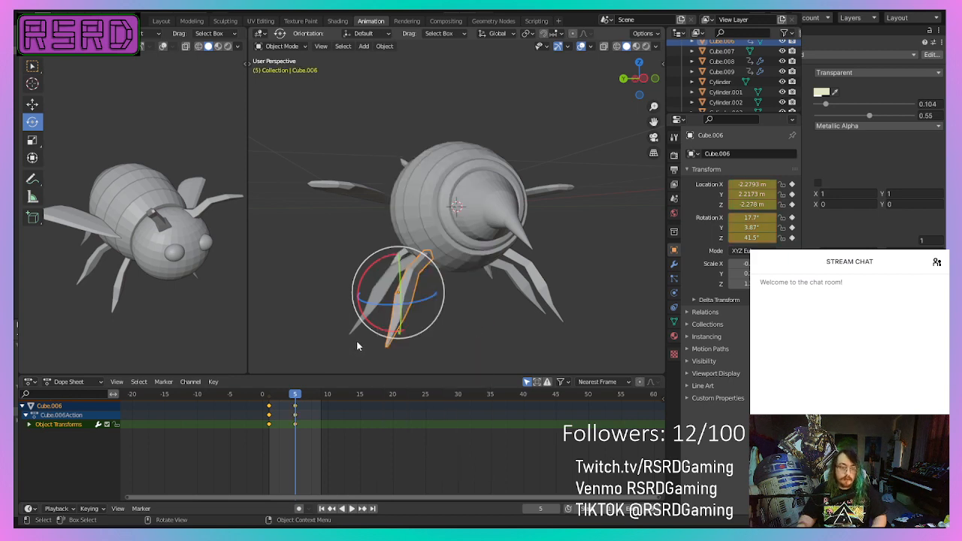
- Duplicate the left rear leg's frame 1 keyframe to frame 9
{"action": "right_click", "coordinate": [268, 421]}
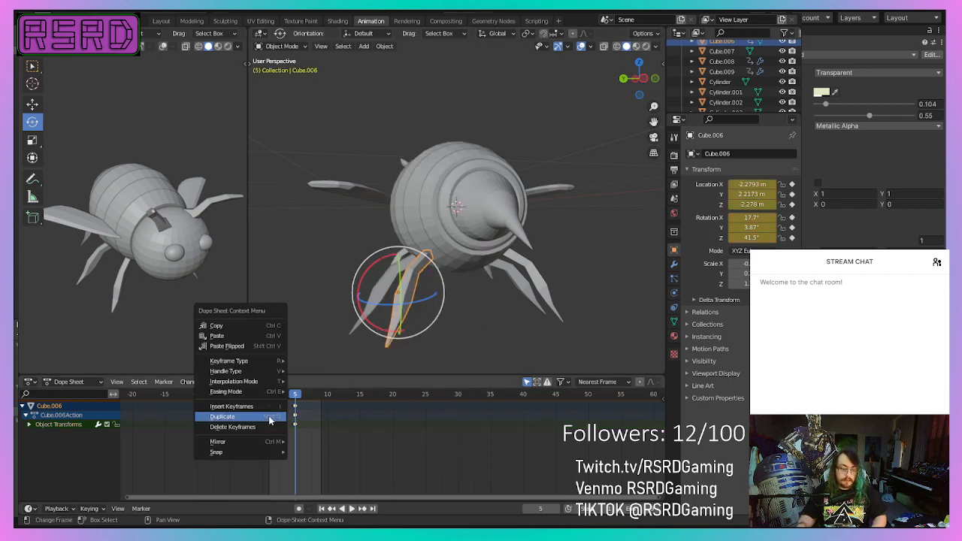
{"action": "left_click", "coordinate": [269, 417]}
{"action": "left_click", "coordinate": [296, 420]}
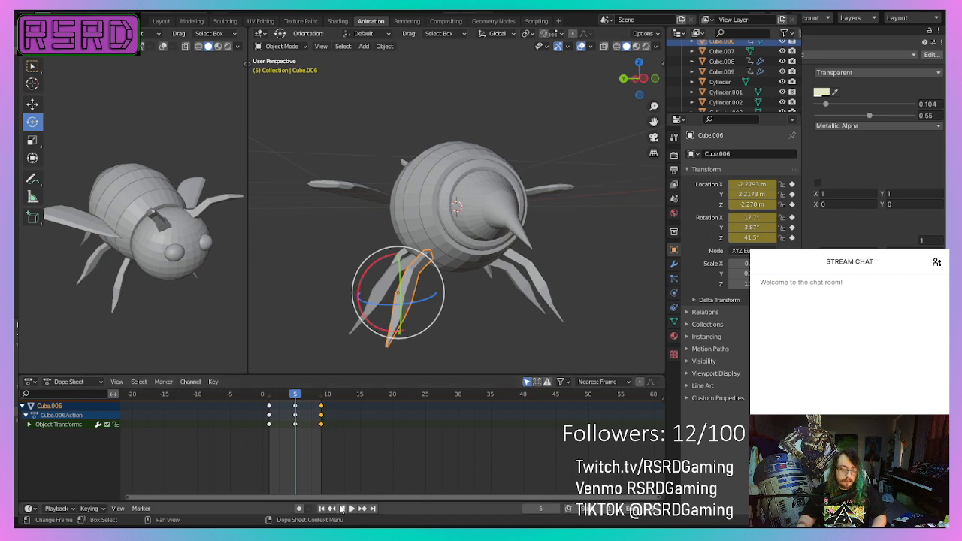
- Play the animation, examine the left rear leg's motion from behind and the side, and stop playback
{"action": "left_click", "coordinate": [353, 509]}
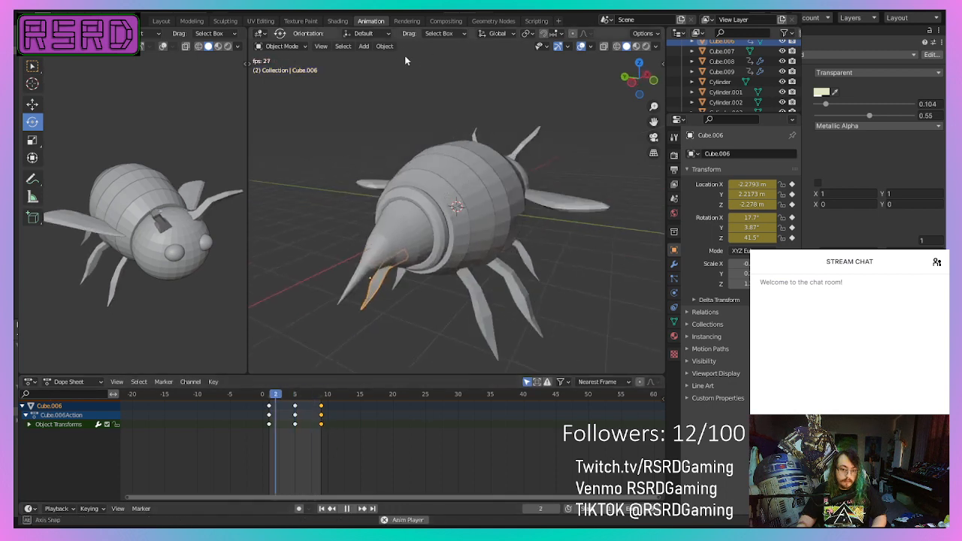
{"action": "scroll", "coordinate": [384, 390], "scroll_direction": "down", "scroll_amount": 1}
{"action": "middle_click_drag", "start_coordinate": [416, 302], "coordinate": [396, 284]}
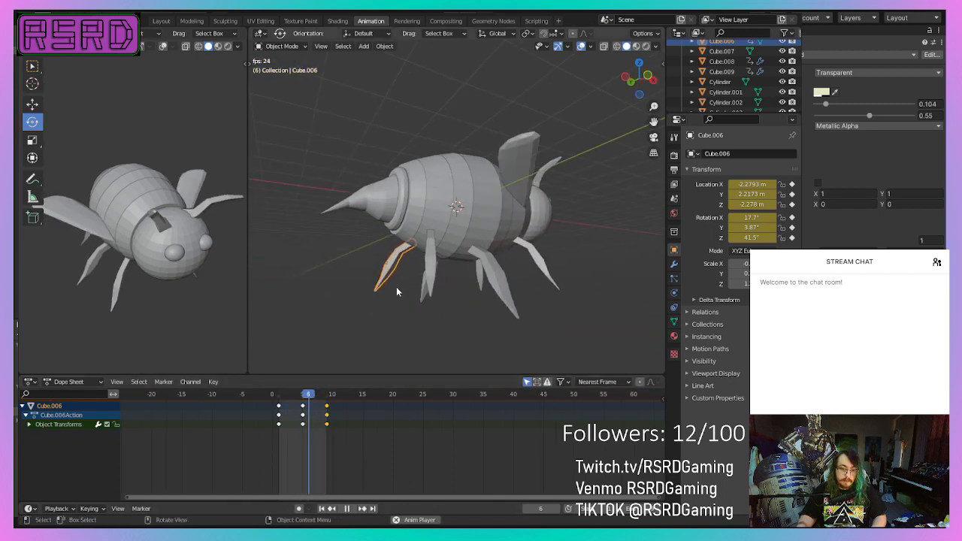
{"action": "middle_click_drag", "start_coordinate": [362, 255], "coordinate": [316, 284]}
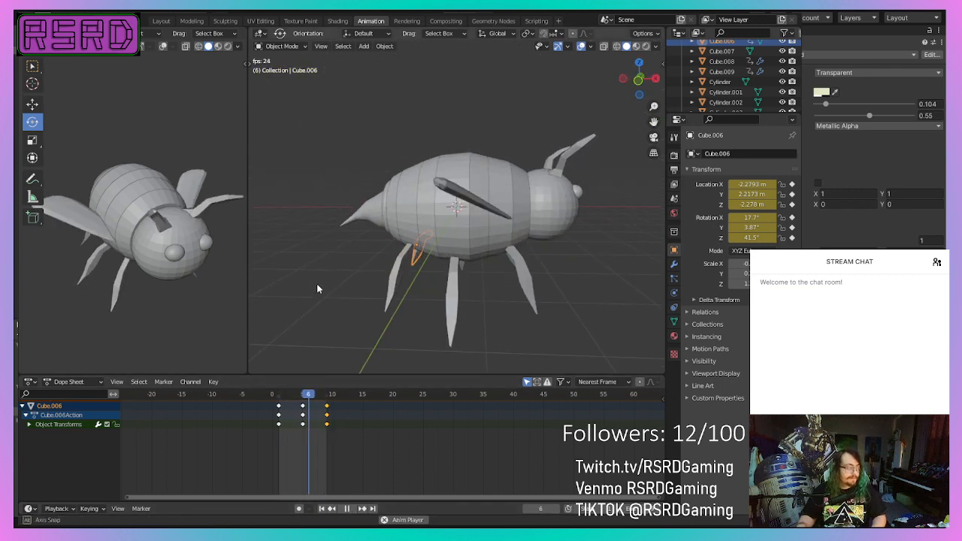
{"action": "middle_click_drag", "start_coordinate": [316, 285], "coordinate": [415, 329]}
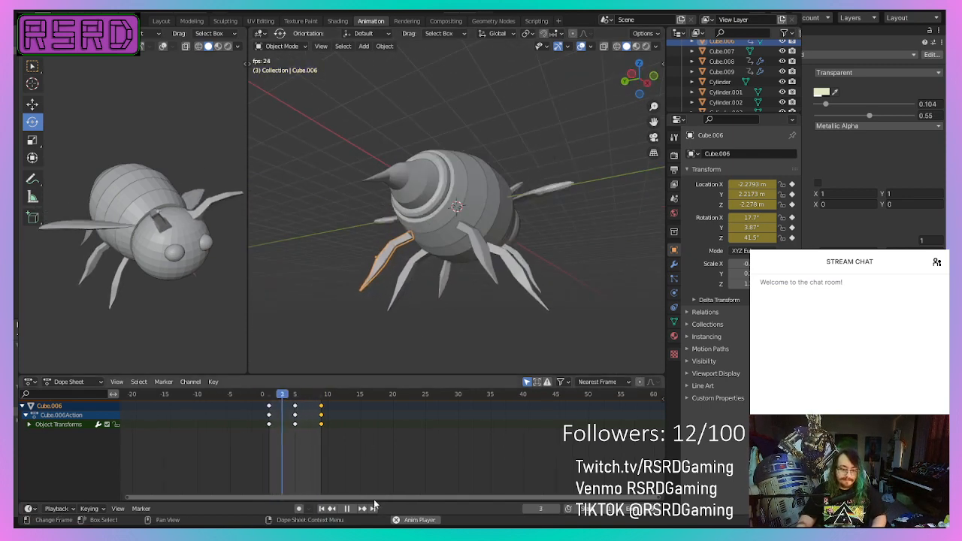
{"action": "left_click", "coordinate": [348, 509]}
- Select the rear leg on the bee's right side and insert a Location & Rotation keyframe at frame 1
{"action": "middle_click_drag", "start_coordinate": [353, 365], "coordinate": [320, 350]}
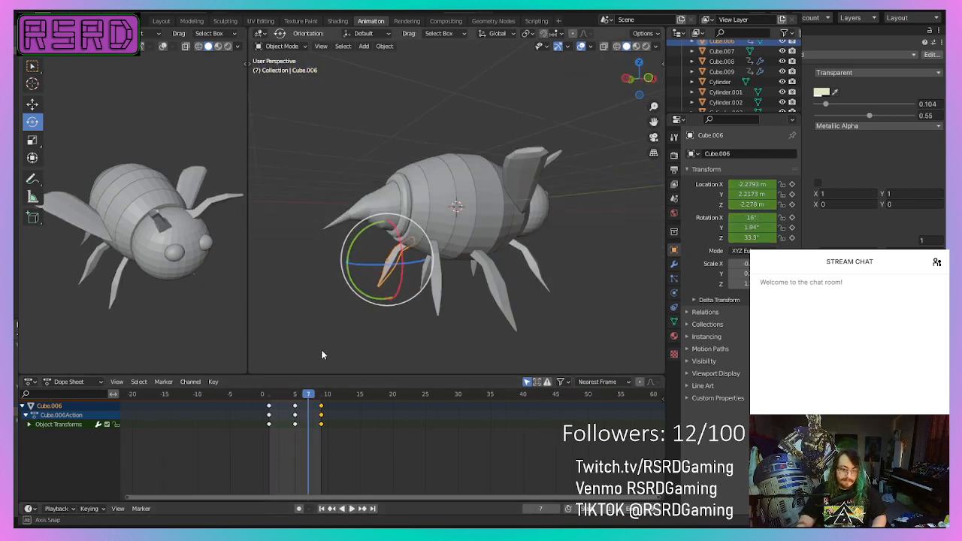
{"action": "left_click", "coordinate": [441, 299]}
{"action": "middle_click_drag", "start_coordinate": [441, 299], "coordinate": [379, 318]}
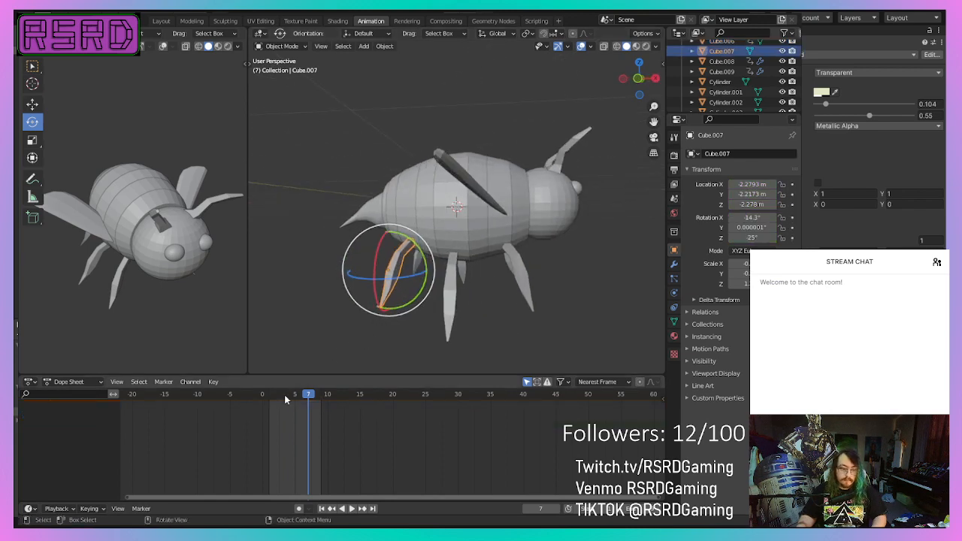
{"action": "left_click_drag", "start_coordinate": [306, 397], "coordinate": [269, 401]}
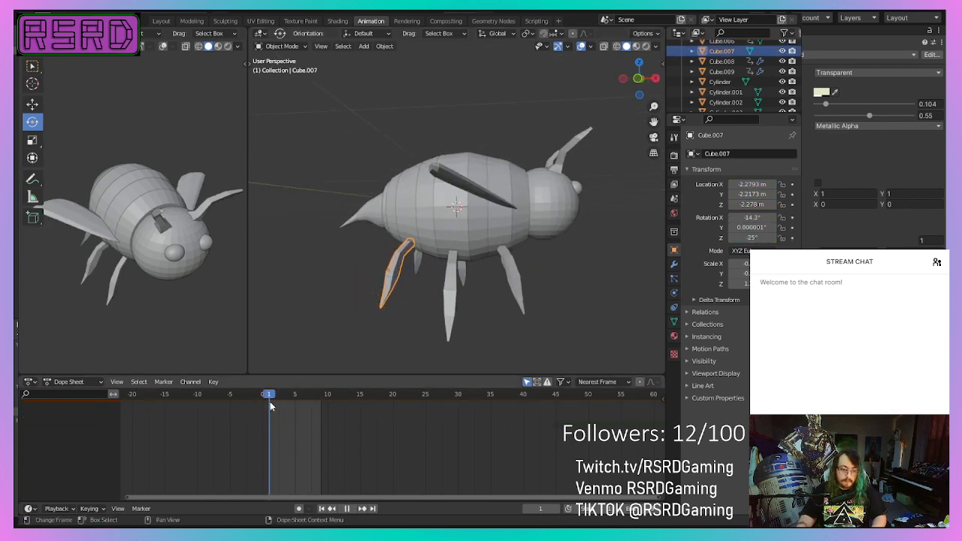
{"action": "right_click", "coordinate": [372, 333]}
{"action": "left_click", "coordinate": [373, 332]}
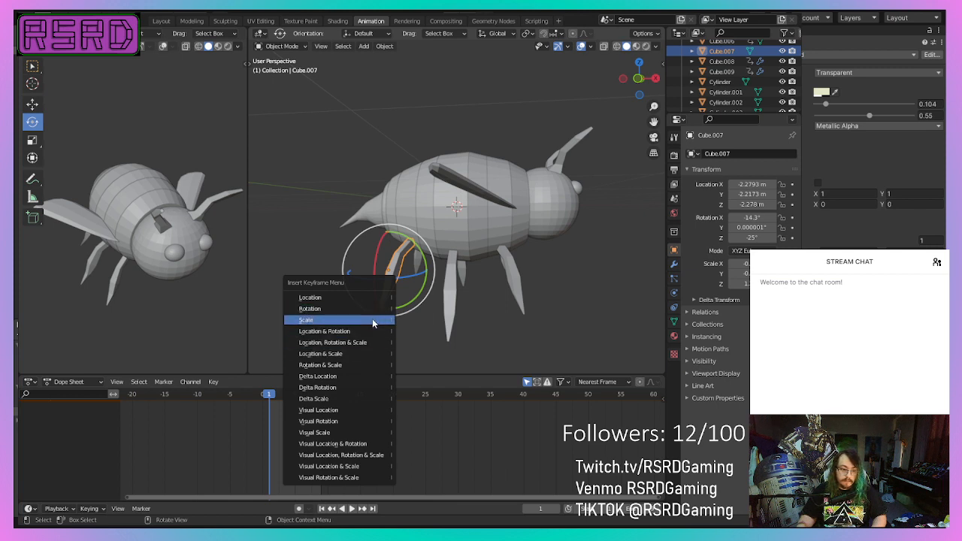
{"action": "left_click", "coordinate": [372, 330]}
- At frame 5, rotate the right rear leg to X -17.9°, Y -4.8°, Z -52.7° and insert a Location & Rotation keyframe
{"action": "middle_click_drag", "start_coordinate": [377, 313], "coordinate": [346, 320]}
{"action": "left_click_drag", "start_coordinate": [286, 398], "coordinate": [295, 397]}
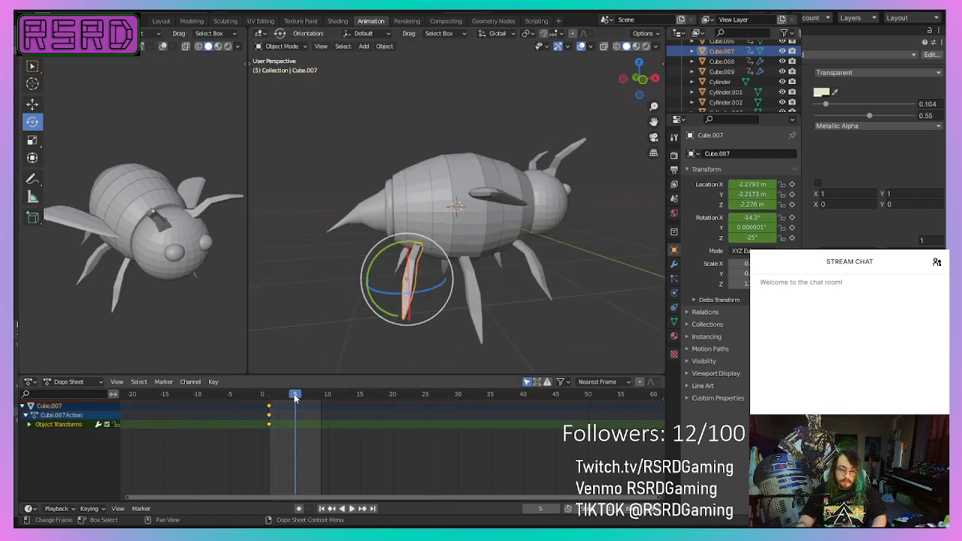
{"action": "middle_click_drag", "start_coordinate": [359, 342], "coordinate": [387, 348]}
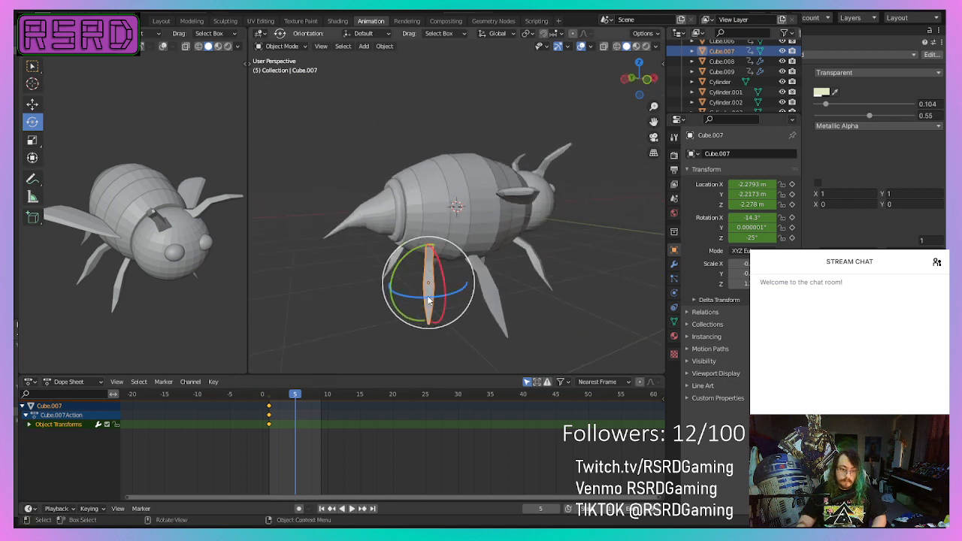
{"action": "left_click_drag", "start_coordinate": [430, 299], "coordinate": [448, 288]}
{"action": "right_click", "coordinate": [443, 326]}
{"action": "left_click", "coordinate": [443, 326]}
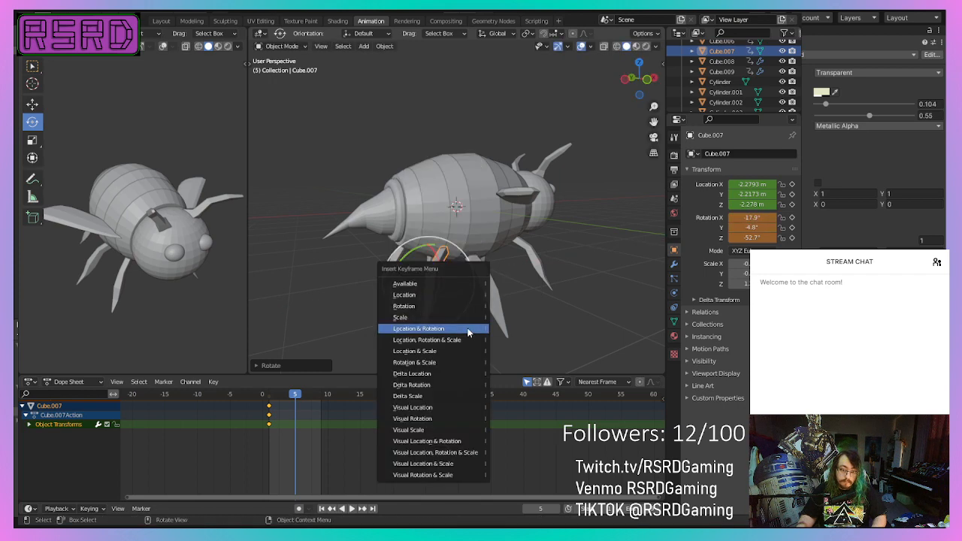
{"action": "left_click", "coordinate": [450, 327]}
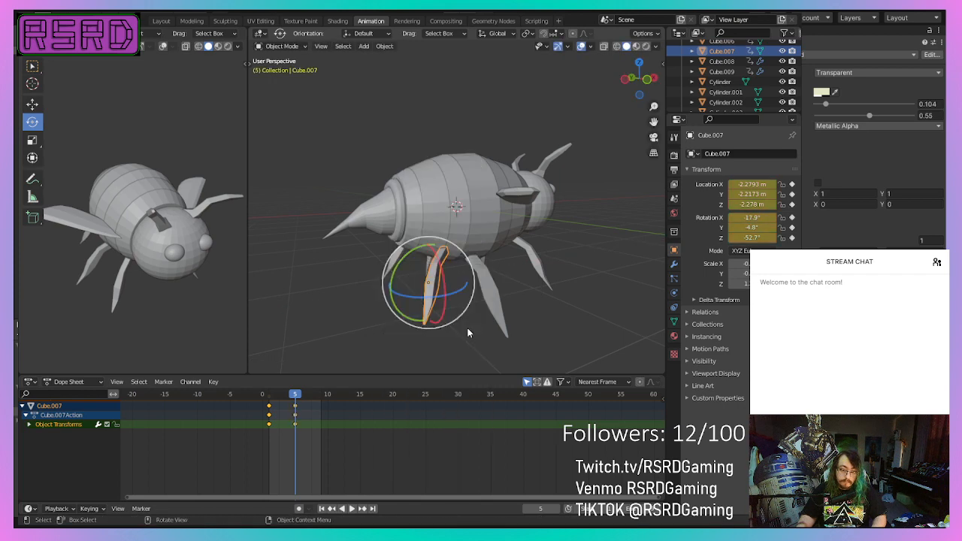
- Duplicate the right rear leg's frame 1 keyframe to frame 9
{"action": "right_click", "coordinate": [274, 421]}
{"action": "left_click", "coordinate": [275, 418]}
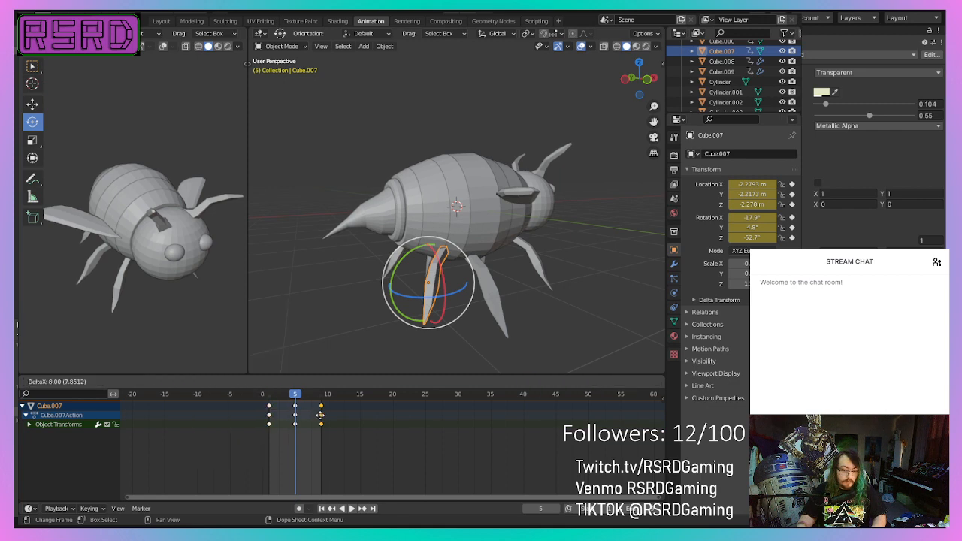
{"action": "left_click", "coordinate": [320, 414]}
- Play the animation, examine the whole bee's motion from the side and front, stop playback, and deselect the leg
{"action": "left_click", "coordinate": [351, 507]}
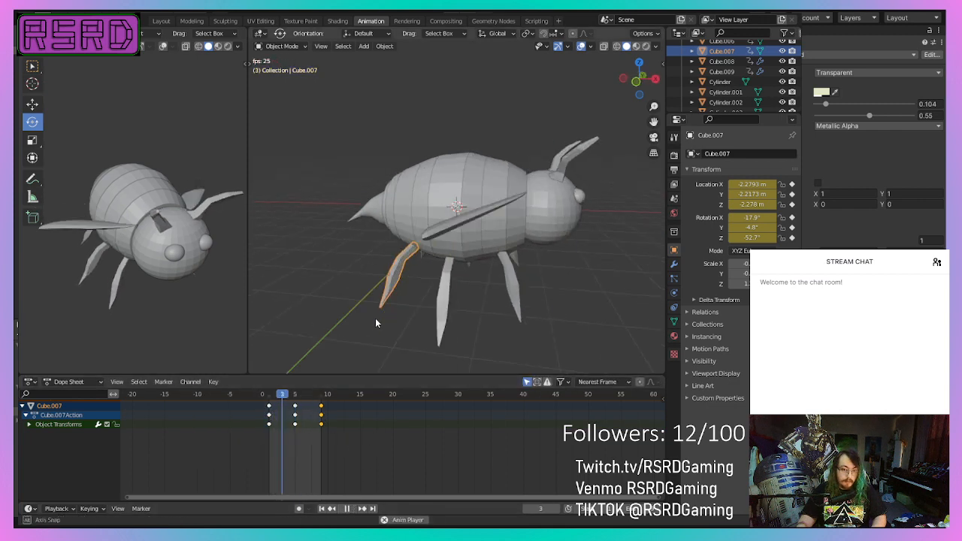
{"action": "middle_click_drag", "start_coordinate": [271, 272], "coordinate": [637, 240]}
{"action": "scroll", "coordinate": [548, 308], "scroll_direction": "down", "scroll_amount": 5}
{"action": "scroll", "coordinate": [318, 269], "scroll_direction": "up", "scroll_amount": 4}
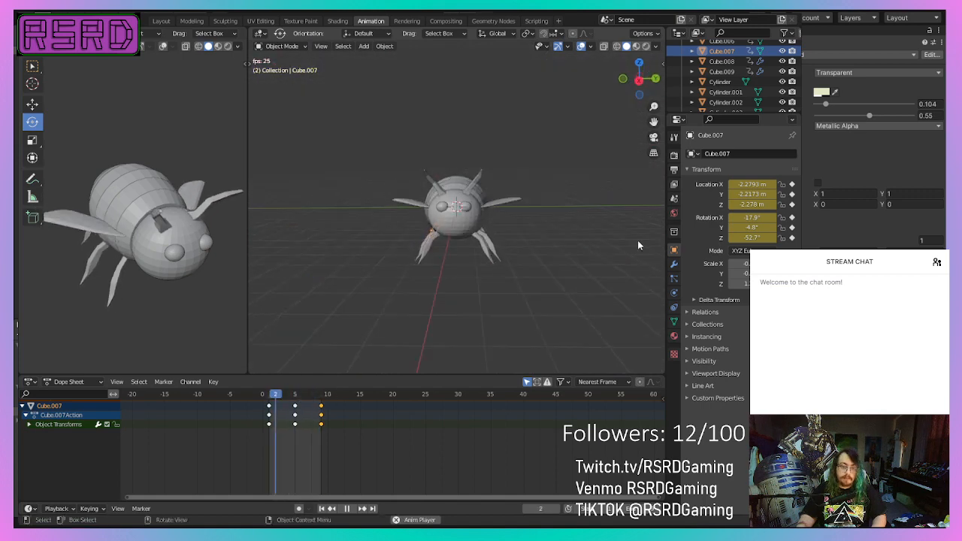
{"action": "left_click", "coordinate": [345, 508]}
{"action": "scroll", "coordinate": [346, 251], "scroll_direction": "down", "scroll_amount": 6}
{"action": "left_click", "coordinate": [384, 244]}
- Save the Blender file and switch to Unity to inspect the bee in the scene
{"action": "key", "text": "ctrl+s"}
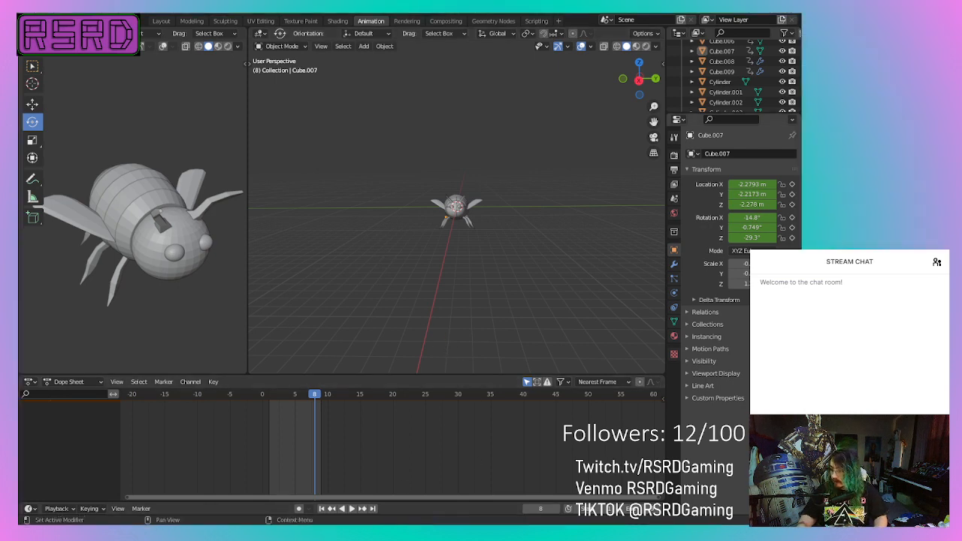
{"action": "key", "text": "alt+Tab"}
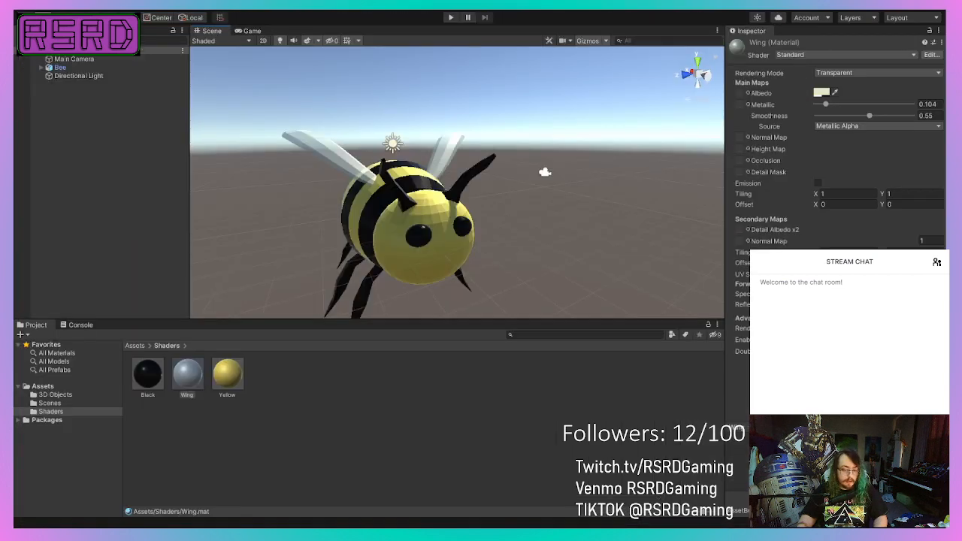
{"action": "left_click", "coordinate": [495, 167]}
{"action": "scroll", "coordinate": [470, 216], "scroll_direction": "up", "scroll_amount": 3}
{"action": "middle_click_drag", "start_coordinate": [462, 213], "coordinate": [544, 223]}
{"action": "scroll", "coordinate": [354, 220], "scroll_direction": "down", "scroll_amount": 1}
{"action": "right_click_drag", "start_coordinate": [543, 223], "coordinate": [410, 202]}
{"action": "scroll", "coordinate": [409, 201], "scroll_direction": "down", "scroll_amount": 3}
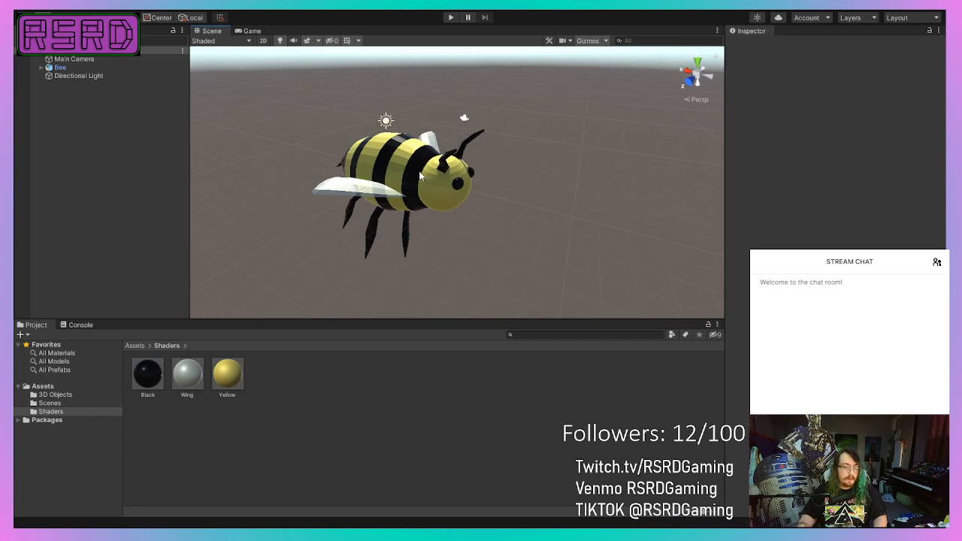
- Expand the Bee model in the 3D Objects folder and select its Scene animation clip
{"action": "left_click", "coordinate": [416, 188]}
{"action": "left_click", "coordinate": [53, 396]}
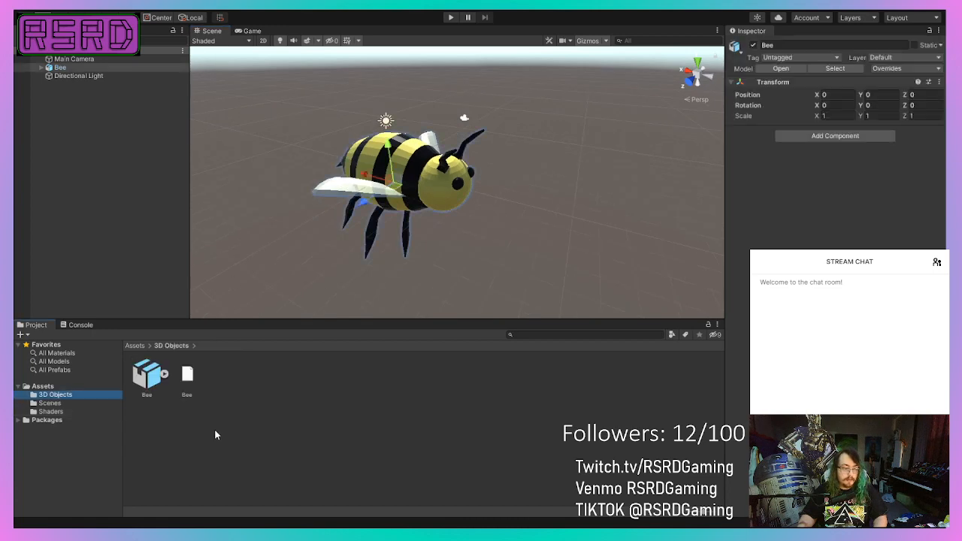
{"action": "left_click", "coordinate": [165, 375]}
{"action": "left_click", "coordinate": [614, 472]}
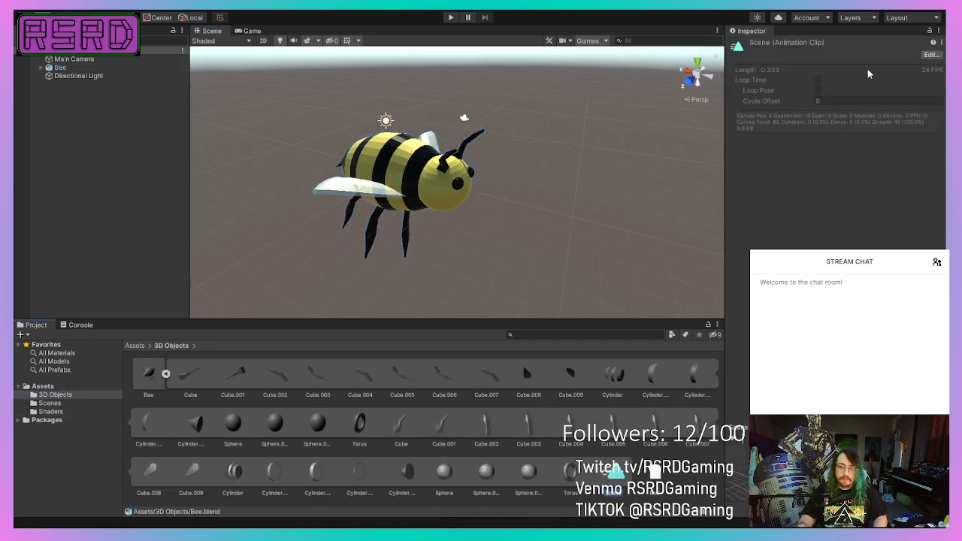
- Open the clip's Bee import settings and set the rig's Animation Type to Legacy
{"action": "left_click", "coordinate": [931, 55]}
{"action": "left_click", "coordinate": [809, 72]}
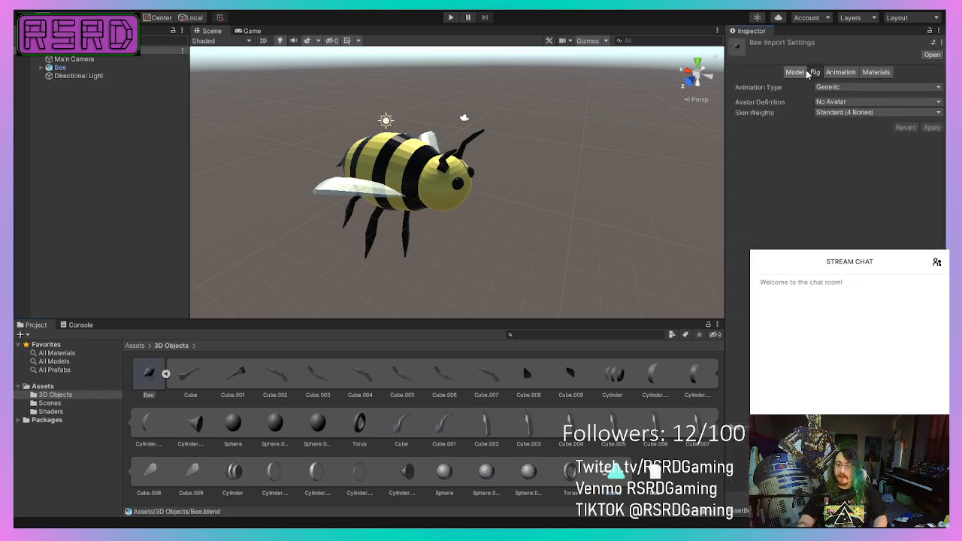
{"action": "left_click", "coordinate": [866, 112]}
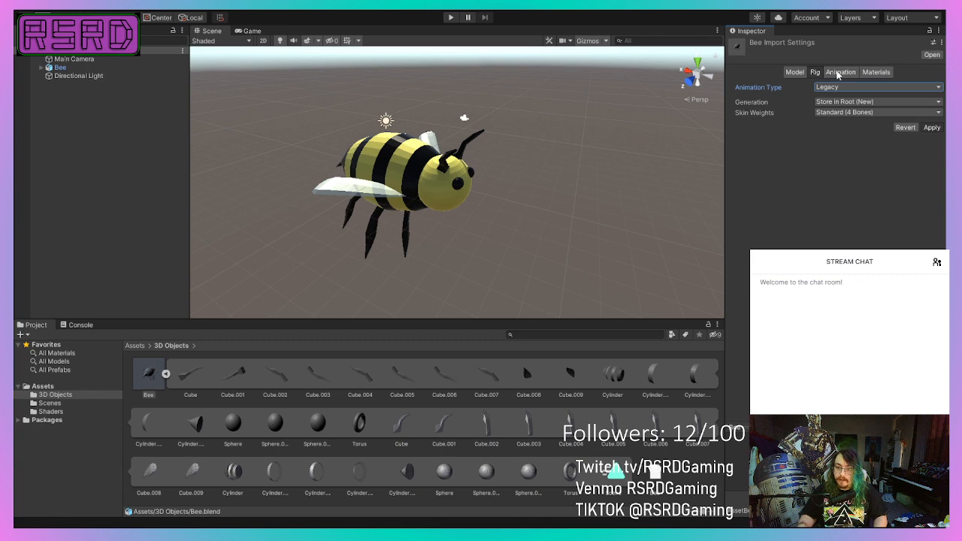
- Open the Bee's animation import settings and run the scene to test the animation in the Game view
{"action": "left_click", "coordinate": [839, 72]}
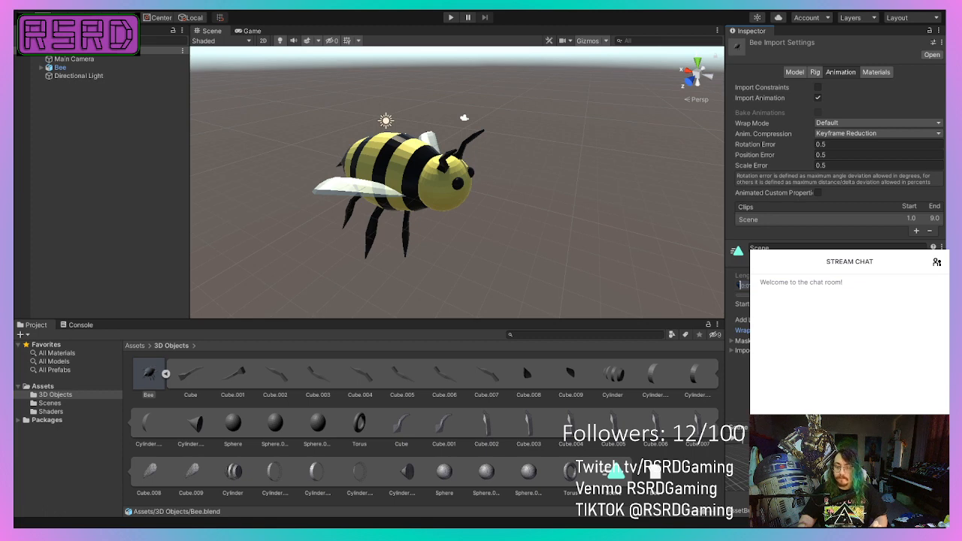
{"action": "left_click", "coordinate": [451, 19]}
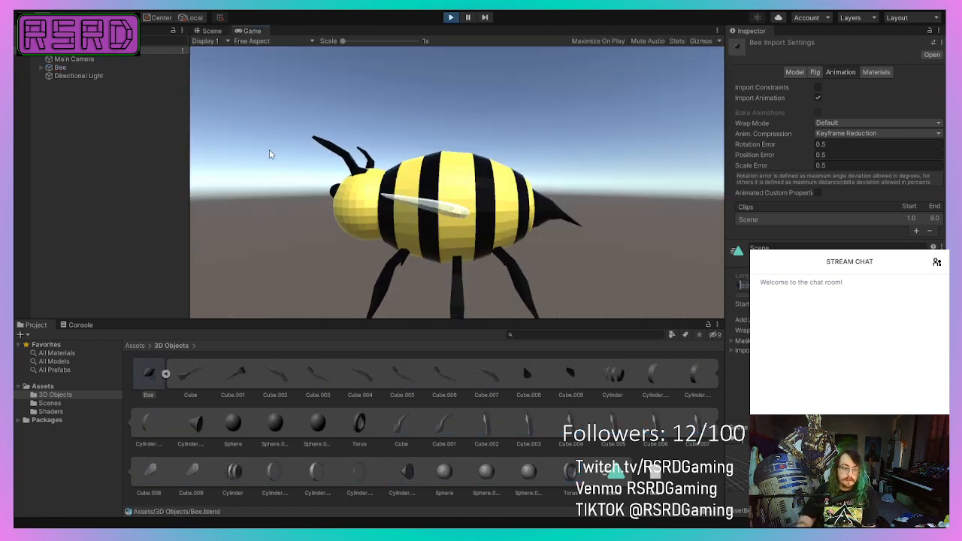
- Examine the bee's running animation from several sides in the Scene view, and stop the scene
{"action": "left_click", "coordinate": [210, 31]}
{"action": "scroll", "coordinate": [447, 178], "scroll_direction": "up", "scroll_amount": 5}
{"action": "middle_click_drag", "start_coordinate": [420, 172], "coordinate": [510, 101]}
{"action": "right_click_drag", "start_coordinate": [511, 101], "coordinate": [571, 64]}
{"action": "middle_click_drag", "start_coordinate": [421, 180], "coordinate": [547, 201]}
{"action": "scroll", "coordinate": [547, 200], "scroll_direction": "down", "scroll_amount": 5}
{"action": "middle_click_drag", "start_coordinate": [575, 164], "coordinate": [481, 213]}
{"action": "right_click_drag", "start_coordinate": [481, 212], "coordinate": [410, 271]}
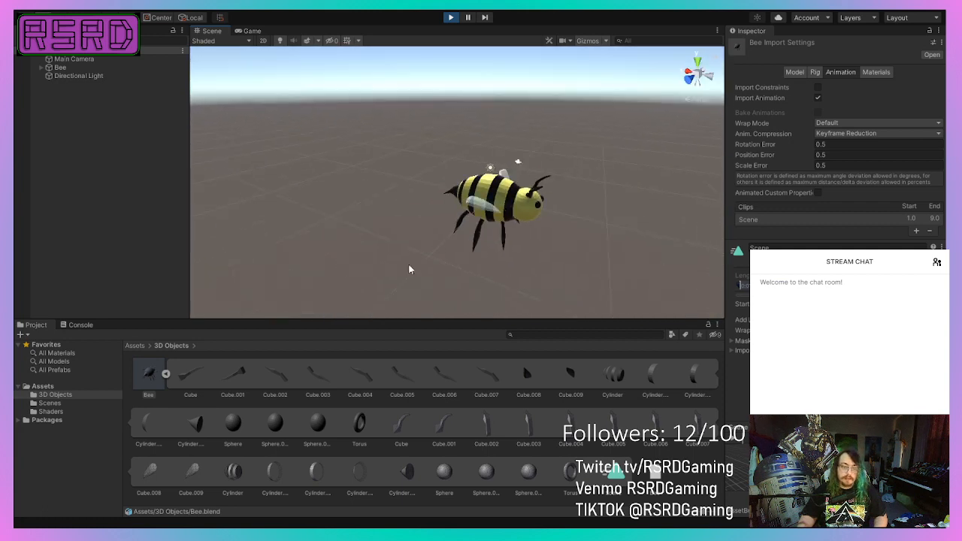
{"action": "left_click", "coordinate": [452, 21]}
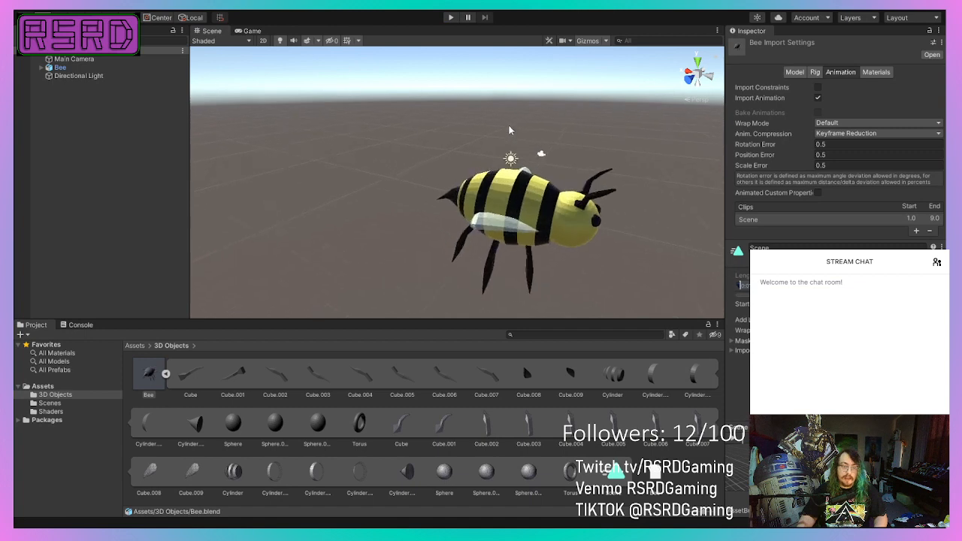
{"action": "middle_click_drag", "start_coordinate": [467, 177], "coordinate": [441, 221]}
{"action": "right_click_drag", "start_coordinate": [441, 221], "coordinate": [264, 318]}
{"action": "middle_click_drag", "start_coordinate": [449, 262], "coordinate": [280, 200]}
{"action": "scroll", "coordinate": [303, 176], "scroll_direction": "up", "scroll_amount": 5}
{"action": "scroll", "coordinate": [360, 148], "scroll_direction": "down", "scroll_amount": 3}
{"action": "right_click_drag", "start_coordinate": [360, 148], "coordinate": [304, 49]}
{"action": "scroll", "coordinate": [316, 56], "scroll_direction": "down", "scroll_amount": 5}
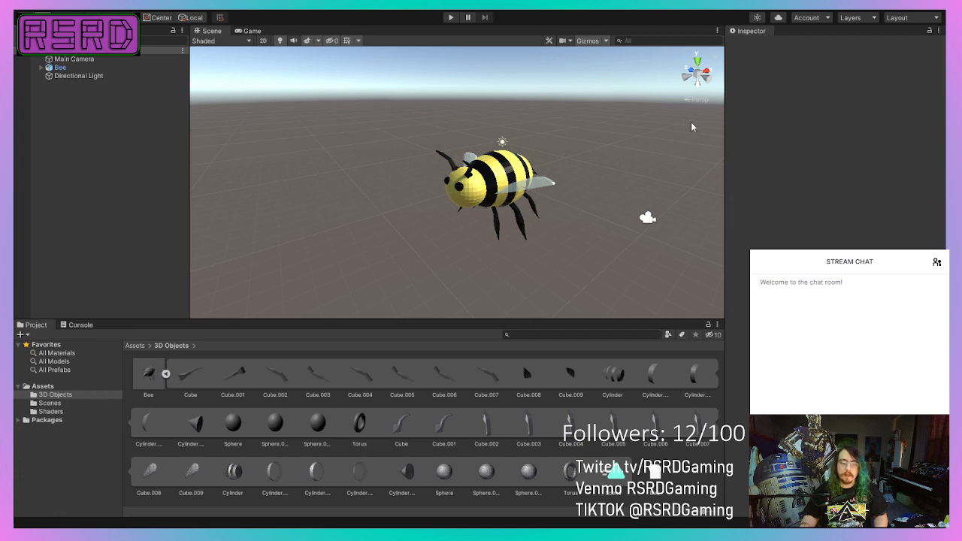
{"action": "scroll", "coordinate": [391, 219], "scroll_direction": "up", "scroll_amount": 3}
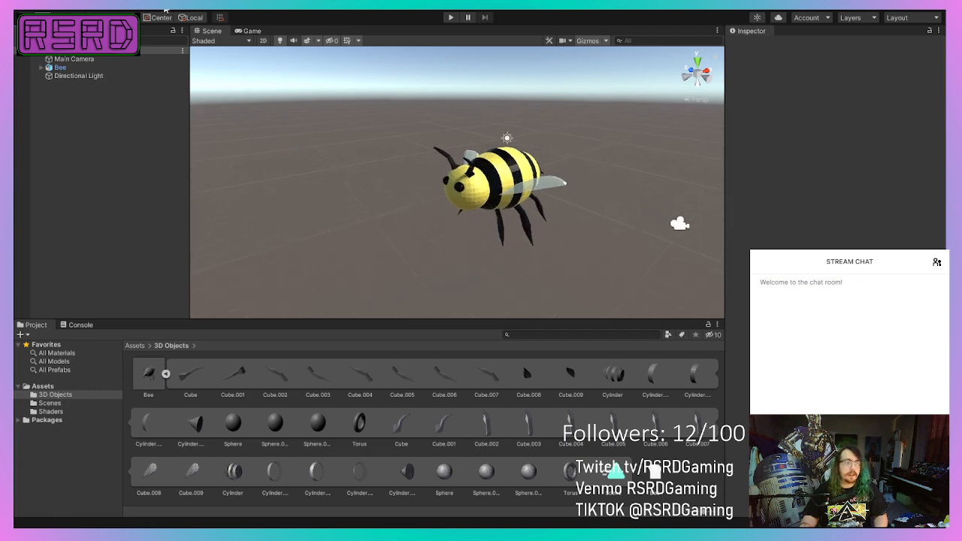
- Add a Cinemachine FreeLook camera to the scene and assign the Bee as its Follow and Look At target
{"action": "left_click", "coordinate": [223, 36]}
{"action": "scroll", "coordinate": [533, 217], "scroll_direction": "down", "scroll_amount": 4}
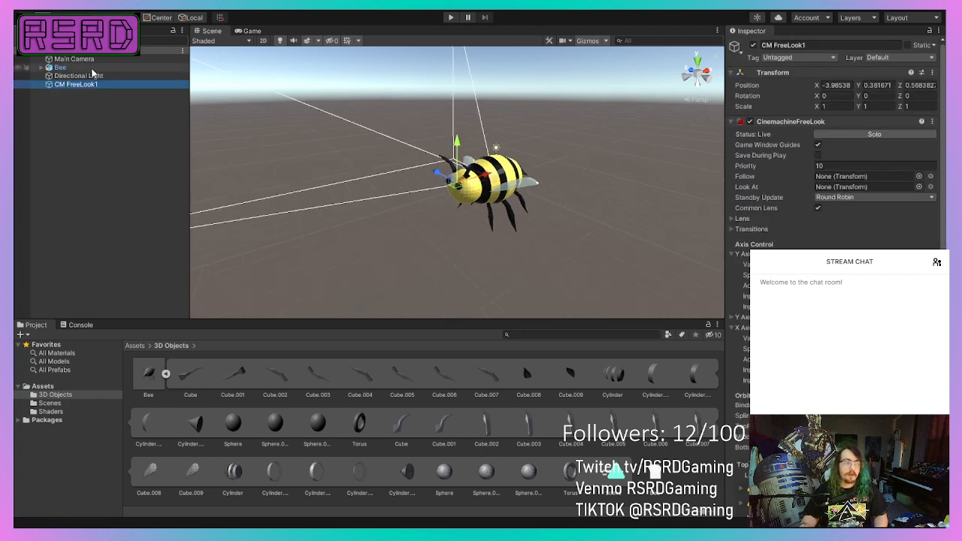
{"action": "left_click_drag", "start_coordinate": [91, 69], "coordinate": [863, 178]}
{"action": "left_click_drag", "start_coordinate": [95, 68], "coordinate": [840, 186]}
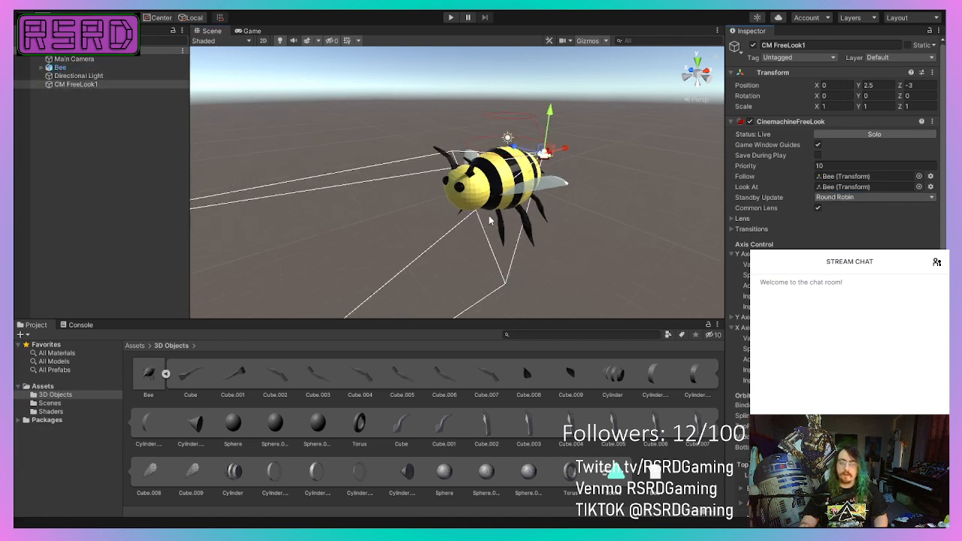
- Set the FreeLook camera's BottomRig orbit to height -2.65 and radius 12.12
{"action": "scroll", "coordinate": [490, 217], "scroll_direction": "up", "scroll_amount": 3}
{"action": "left_click_drag", "start_coordinate": [489, 217], "coordinate": [371, 231], "text": "alt"}
{"action": "middle_click_drag", "start_coordinate": [371, 232], "coordinate": [328, 152]}
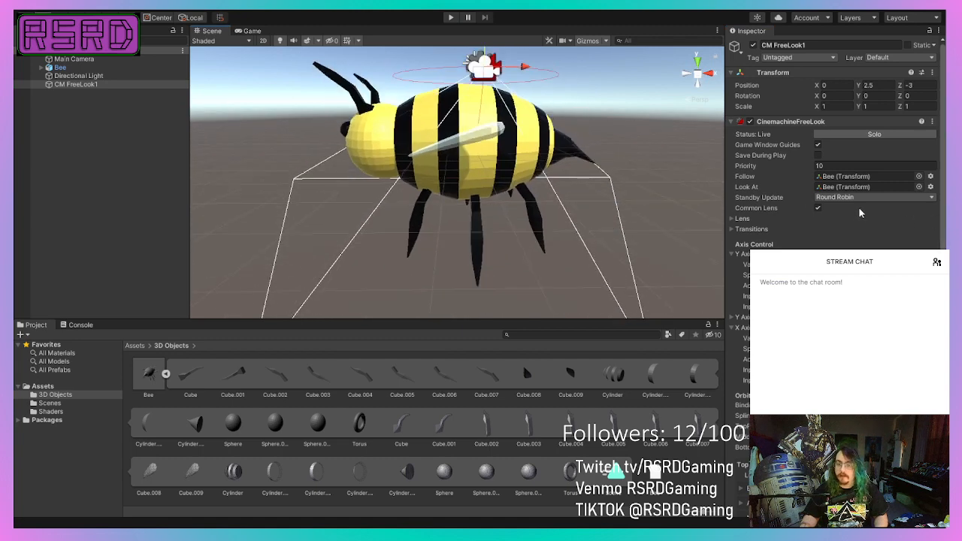
{"action": "scroll", "coordinate": [861, 212], "scroll_direction": "down", "scroll_amount": 5}
{"action": "left_click_drag", "start_coordinate": [826, 235], "coordinate": [783, 229]}
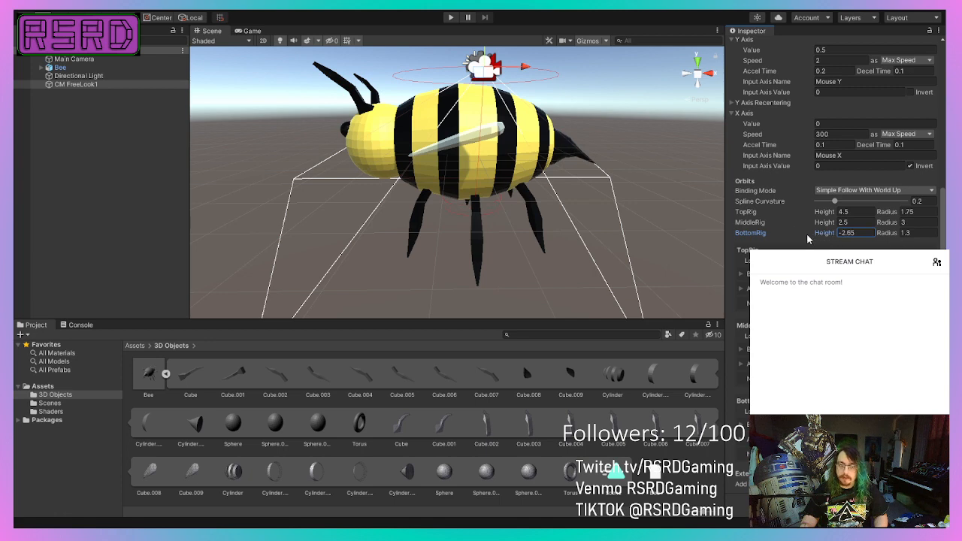
{"action": "left_click_drag", "start_coordinate": [890, 235], "coordinate": [934, 234]}
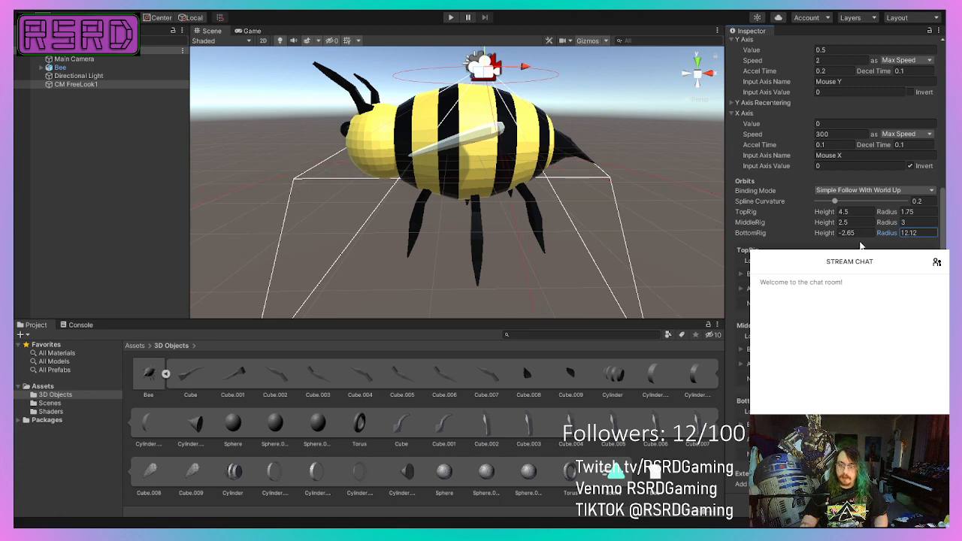
- Set the FreeLook camera's MiddleRig orbit to height 1.1 and radius 22.32
{"action": "left_click_drag", "start_coordinate": [824, 223], "coordinate": [805, 216]}
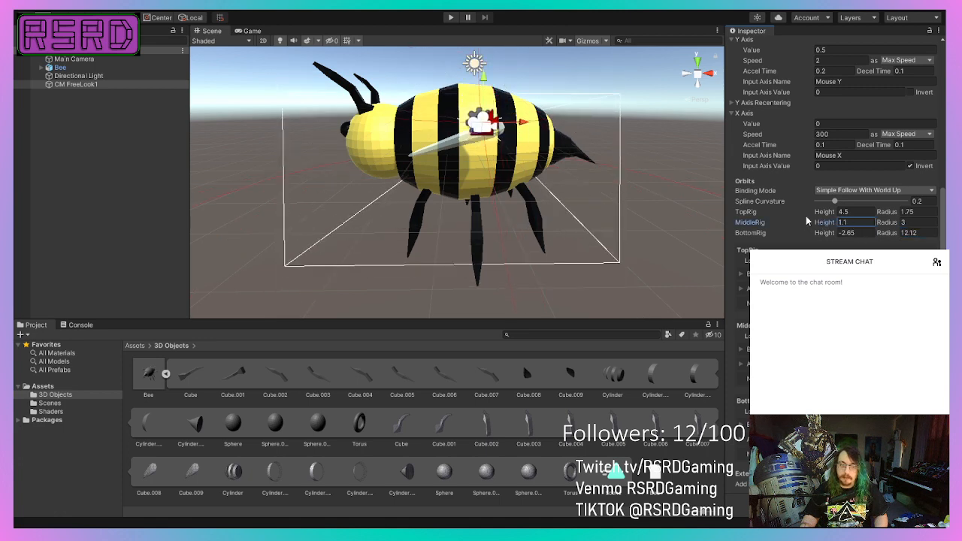
{"action": "left_click_drag", "start_coordinate": [894, 224], "coordinate": [961, 222]}
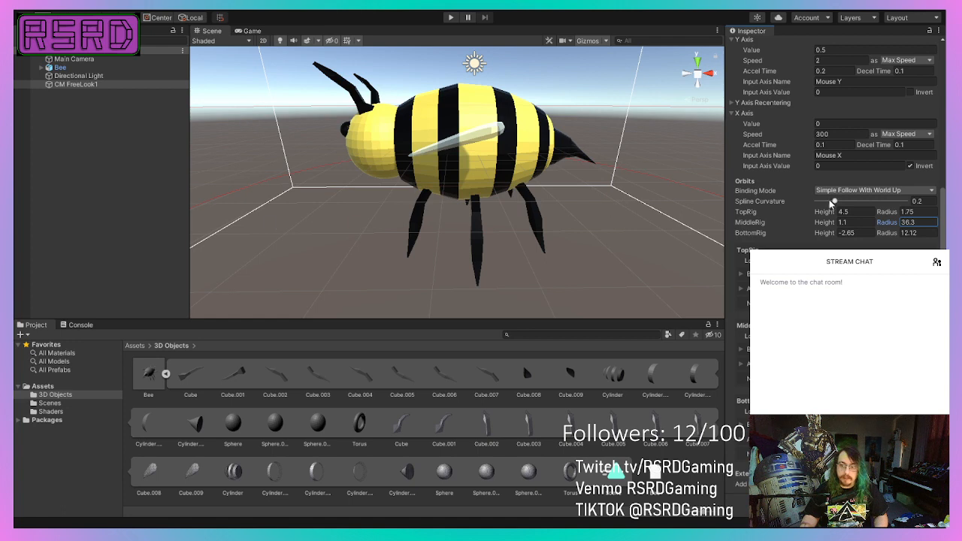
{"action": "scroll", "coordinate": [575, 121], "scroll_direction": "down", "scroll_amount": 10}
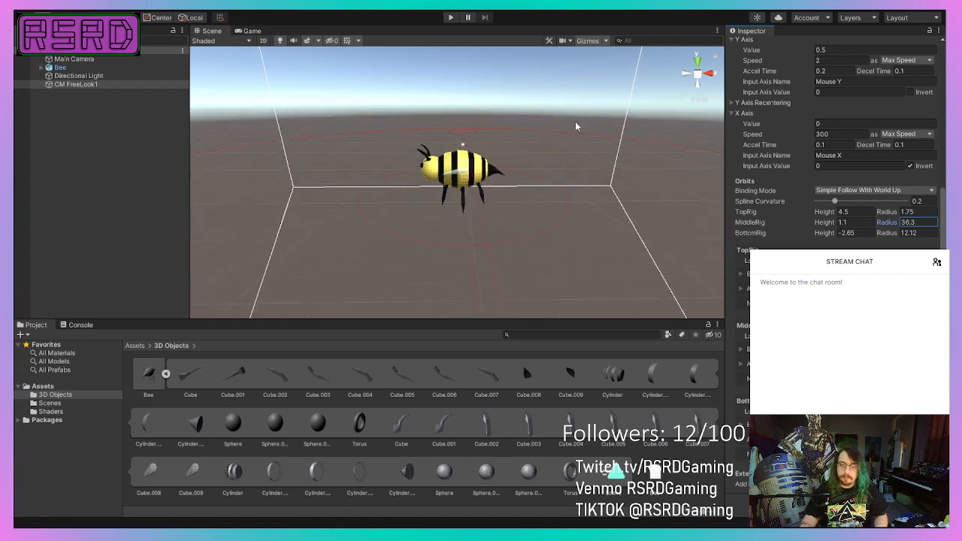
{"action": "left_click_drag", "start_coordinate": [900, 228], "coordinate": [751, 234]}
{"action": "left_click", "coordinate": [751, 235]}
- Set the FreeLook camera's TopRig orbit to height 5.7 and radius 5.65
{"action": "left_click_drag", "start_coordinate": [826, 214], "coordinate": [849, 213]}
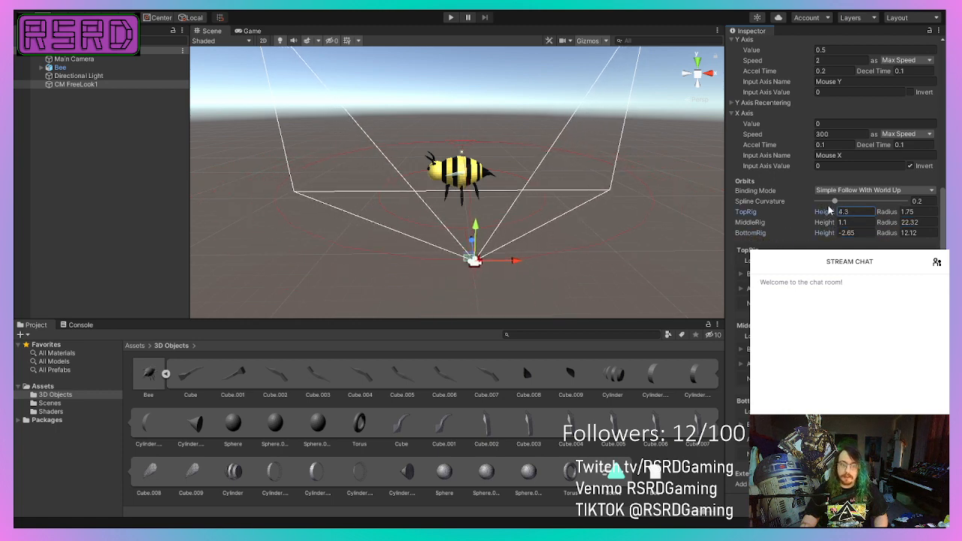
{"action": "left_click", "coordinate": [899, 213]}
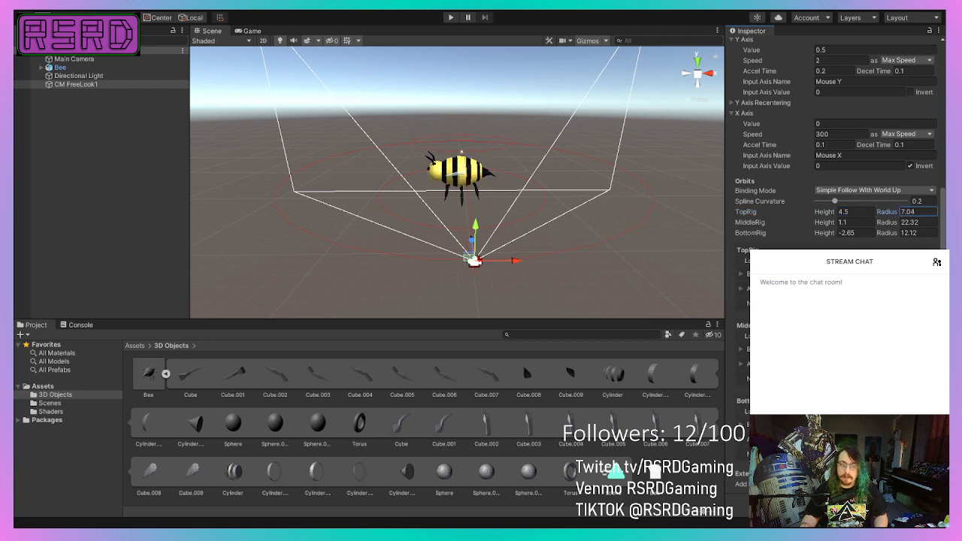
{"action": "left_click", "coordinate": [840, 213]}
{"action": "middle_click_drag", "start_coordinate": [443, 265], "coordinate": [465, 181]}
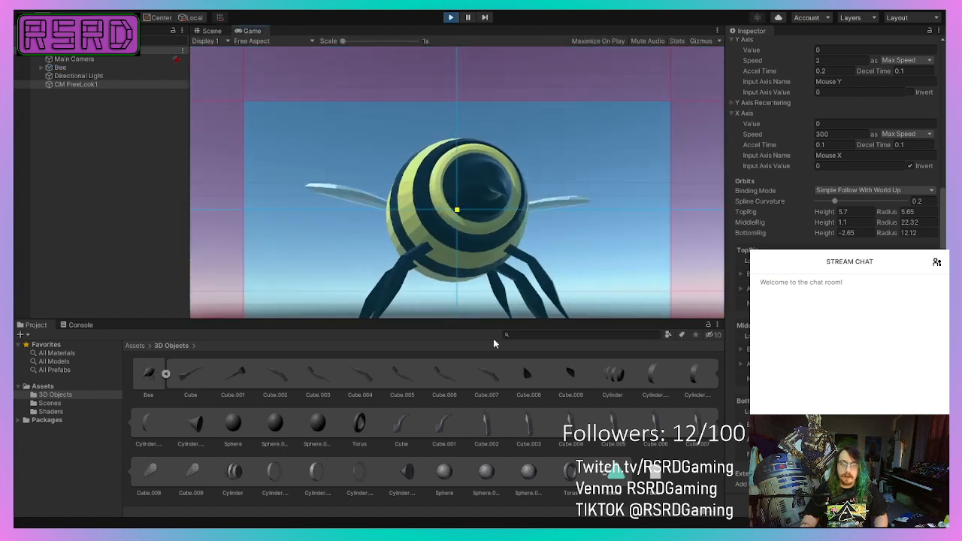
- Select the Main Camera while testing the orbit, stop the scene and examine the bee within the camera's view
{"action": "left_click", "coordinate": [96, 59]}
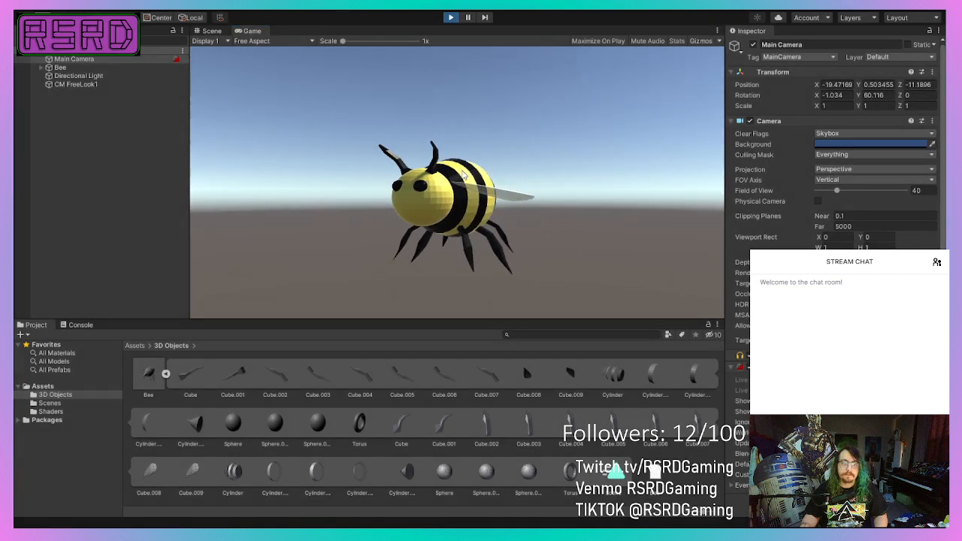
{"action": "key", "text": "ctrl+p"}
{"action": "scroll", "coordinate": [489, 154], "scroll_direction": "down", "scroll_amount": 3}
{"action": "scroll", "coordinate": [484, 143], "scroll_direction": "up", "scroll_amount": 6}
{"action": "middle_click_drag", "start_coordinate": [449, 156], "coordinate": [360, 316]}
{"action": "right_click_drag", "start_coordinate": [578, 197], "coordinate": [539, 167]}
{"action": "scroll", "coordinate": [538, 165], "scroll_direction": "down", "scroll_amount": 3}
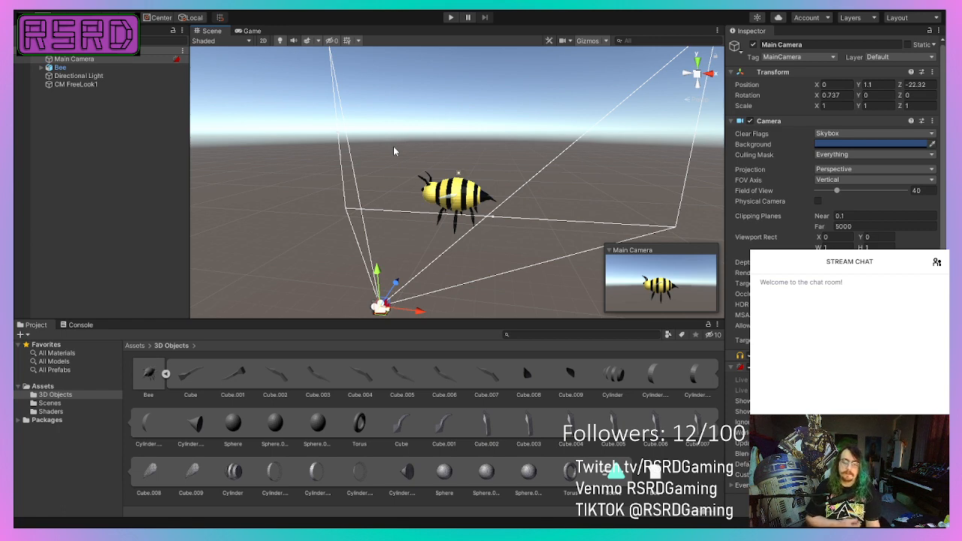
{"action": "scroll", "coordinate": [393, 146], "scroll_direction": "up", "scroll_amount": 6}
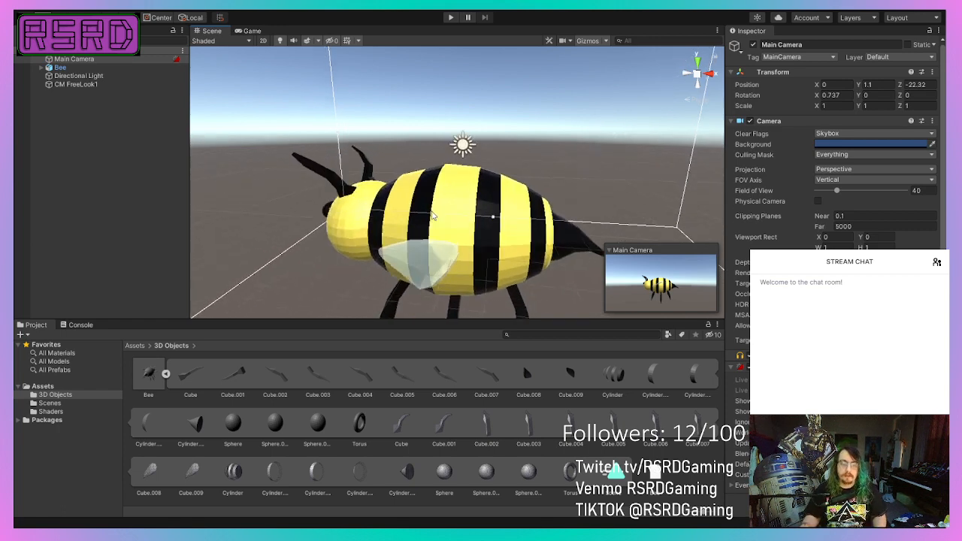
{"action": "right_click_drag", "start_coordinate": [508, 116], "coordinate": [399, 172]}
{"action": "scroll", "coordinate": [530, 184], "scroll_direction": "down", "scroll_amount": 5}
{"action": "scroll", "coordinate": [528, 185], "scroll_direction": "down", "scroll_amount": 2}
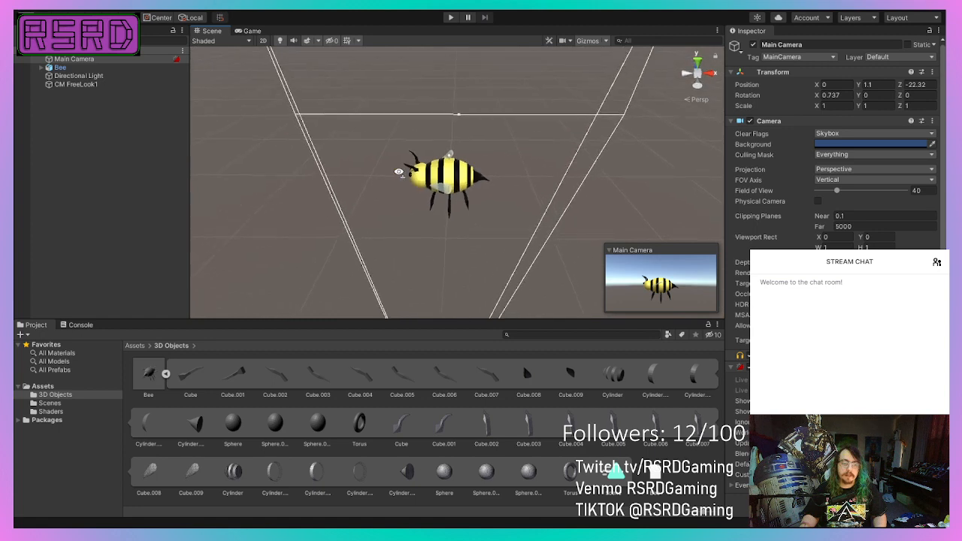
{"action": "key", "text": "f"}
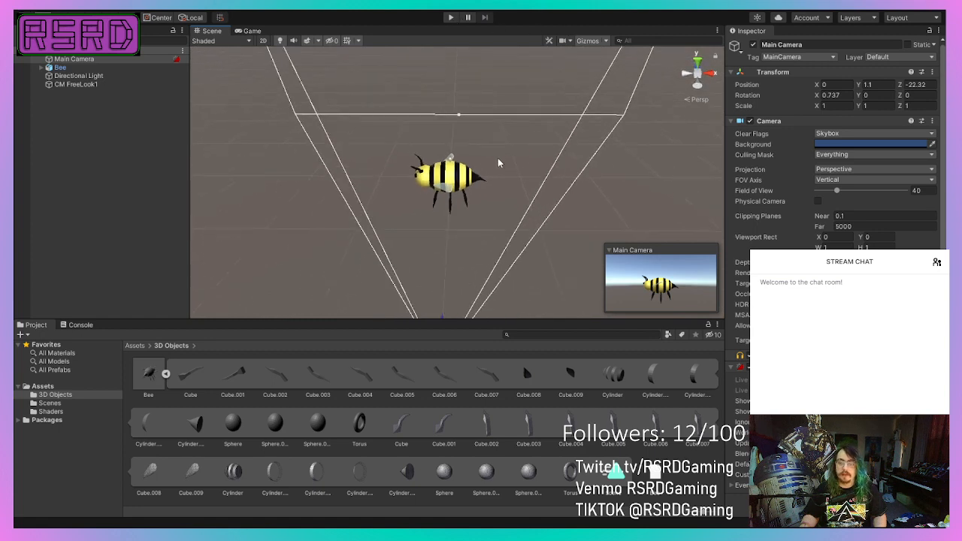
- Scale the Bee object to 0.2 on the X, Y and Z axes
{"action": "left_click", "coordinate": [102, 67]}
{"action": "left_click", "coordinate": [851, 116]}
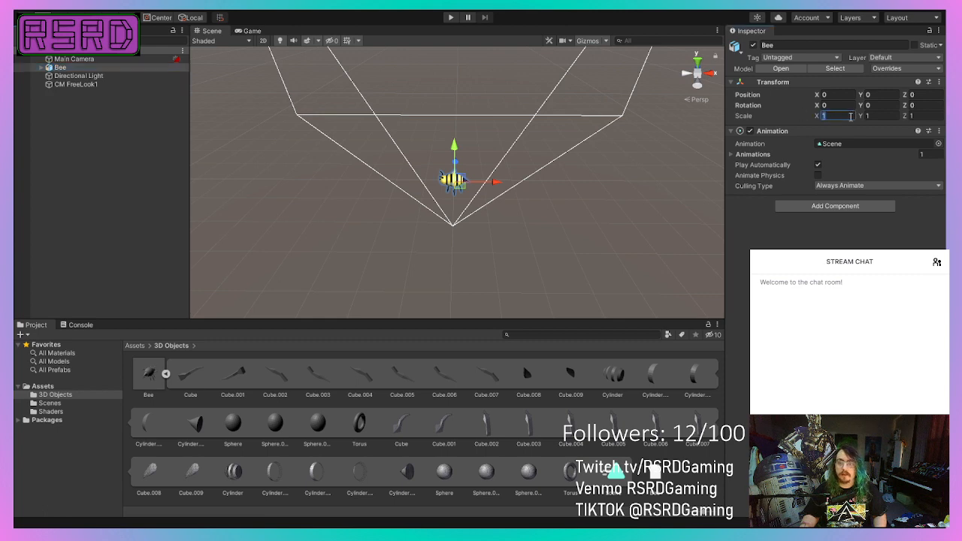
{"action": "key", "text": "BackSpace"}
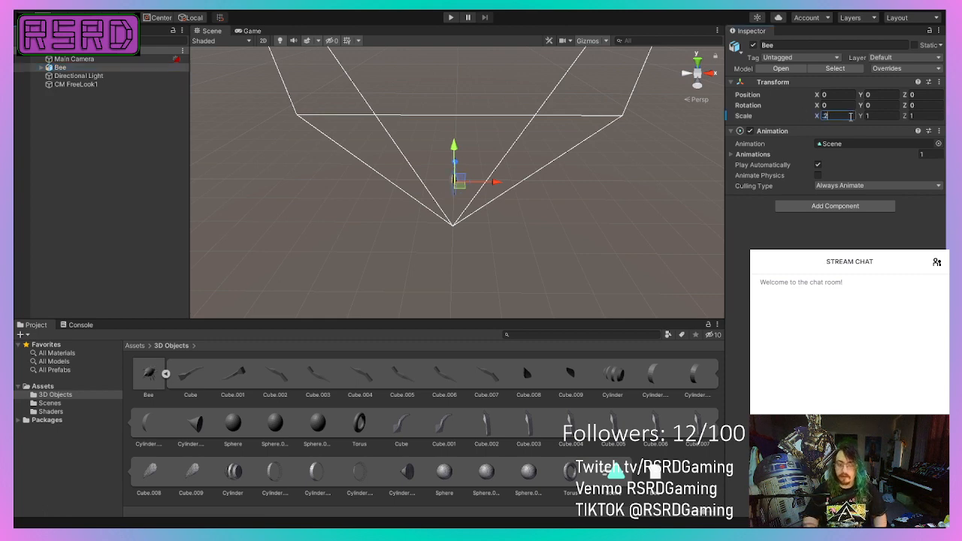
{"action": "key", "text": "Tab"}
{"action": "type", "text": ".2"}
{"action": "key", "text": "Tab"}
{"action": "type", "text": "."}
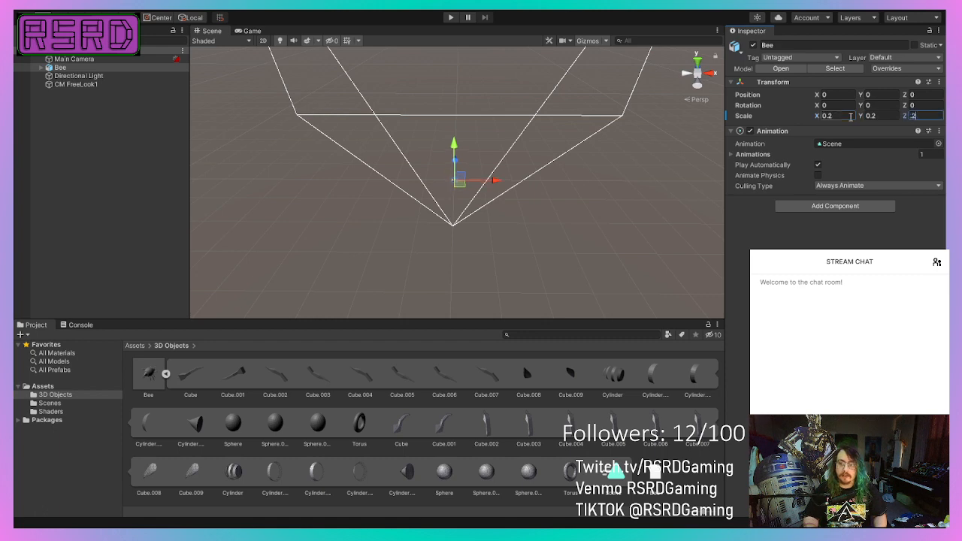
{"action": "scroll", "coordinate": [512, 222], "scroll_direction": "up", "scroll_amount": 5}
{"action": "middle_click_drag", "start_coordinate": [406, 182], "coordinate": [409, 115]}
{"action": "scroll", "coordinate": [409, 115], "scroll_direction": "down", "scroll_amount": 2}
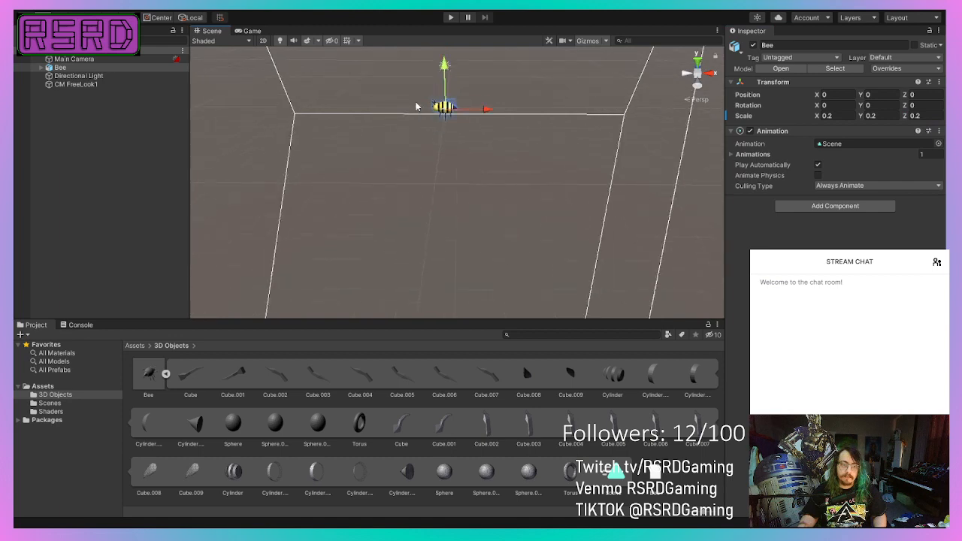
- Test the scaled bee in play mode, enable Maximize On Play for a full-size run, and stop the scene
{"action": "left_click", "coordinate": [451, 17]}
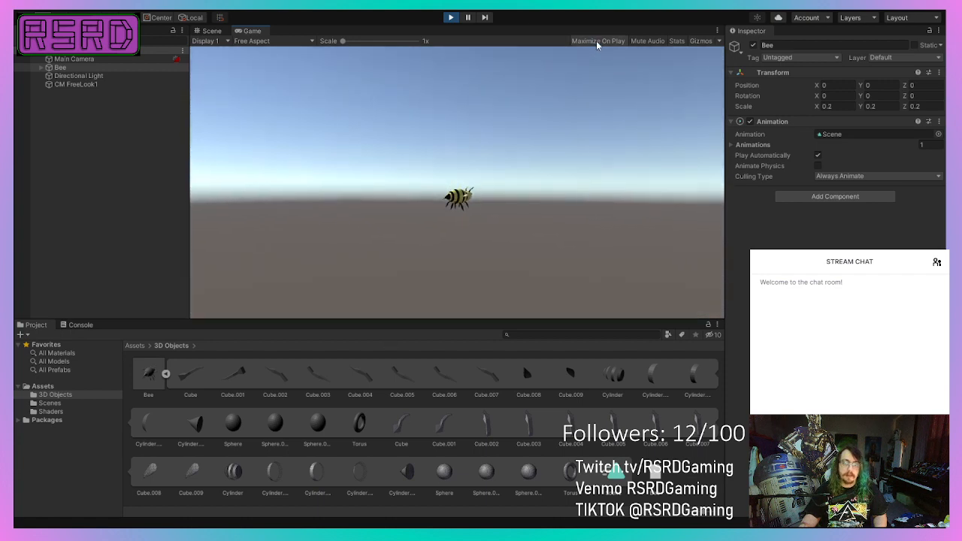
{"action": "left_click", "coordinate": [450, 17]}
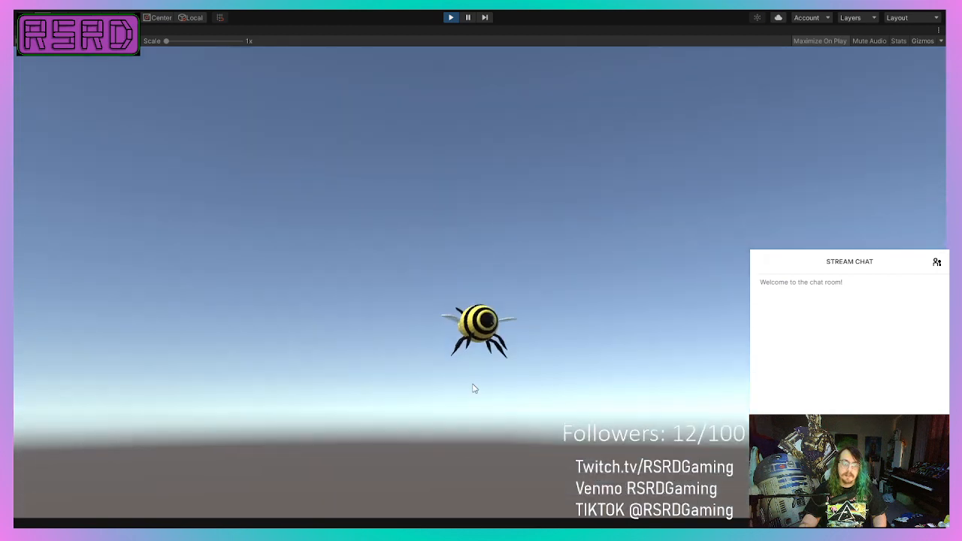
{"action": "key", "text": "ctrl+p"}
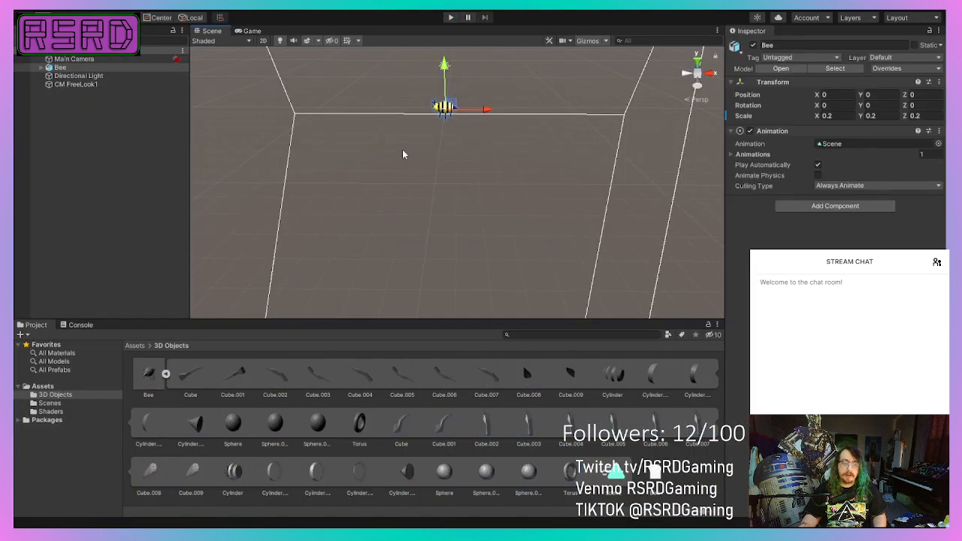
- Widen the BottomRig orbit radius of the CM FreeLook1 camera
{"action": "left_click", "coordinate": [106, 84]}
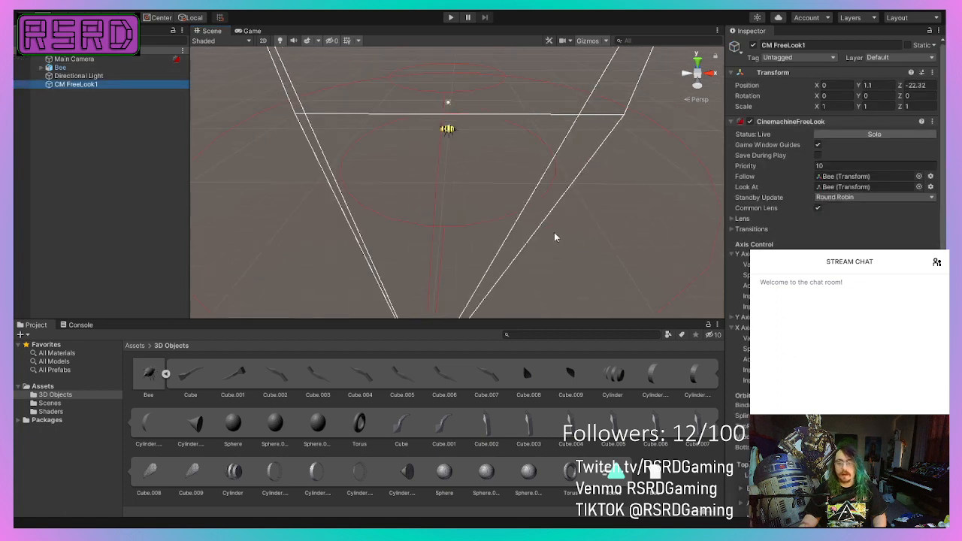
{"action": "key", "text": "f"}
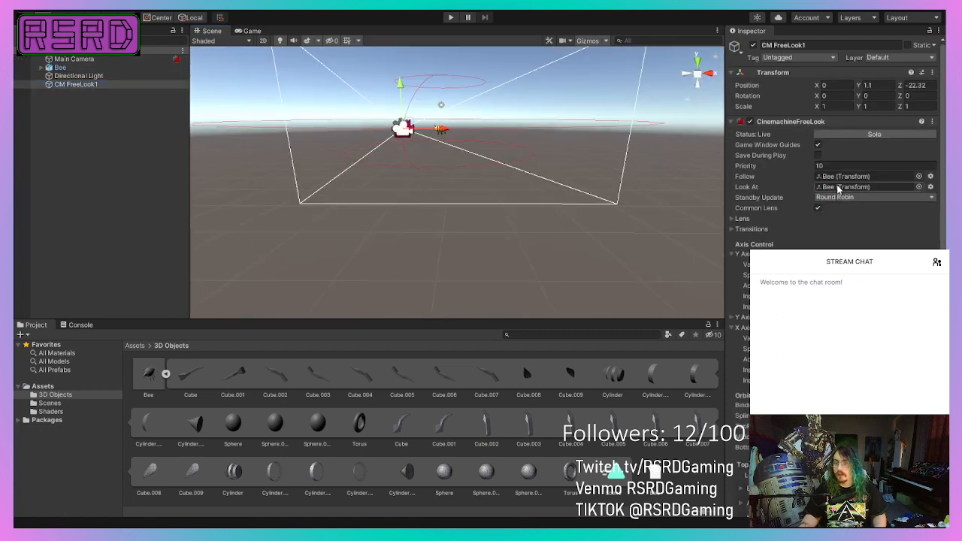
{"action": "scroll", "coordinate": [834, 188], "scroll_direction": "down", "scroll_amount": 3}
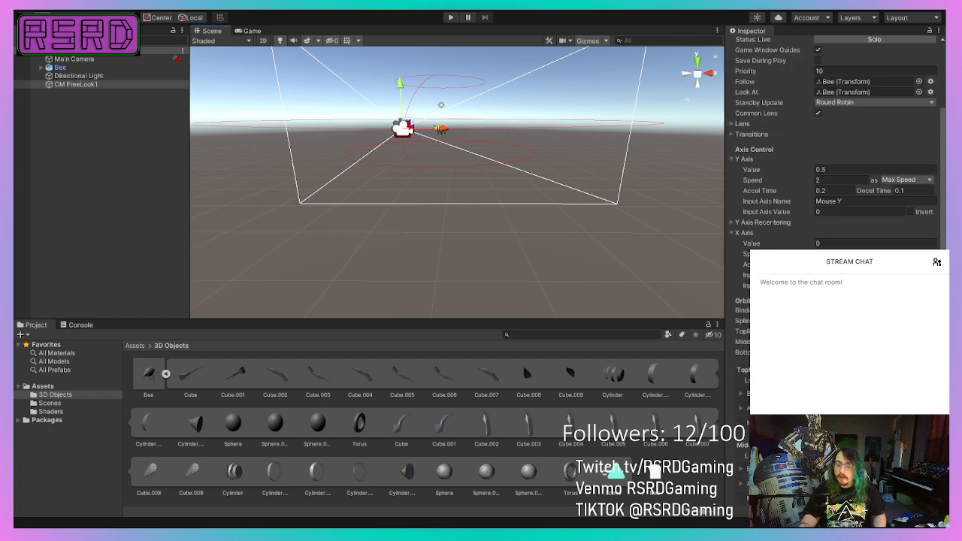
{"action": "left_click", "coordinate": [833, 351]}
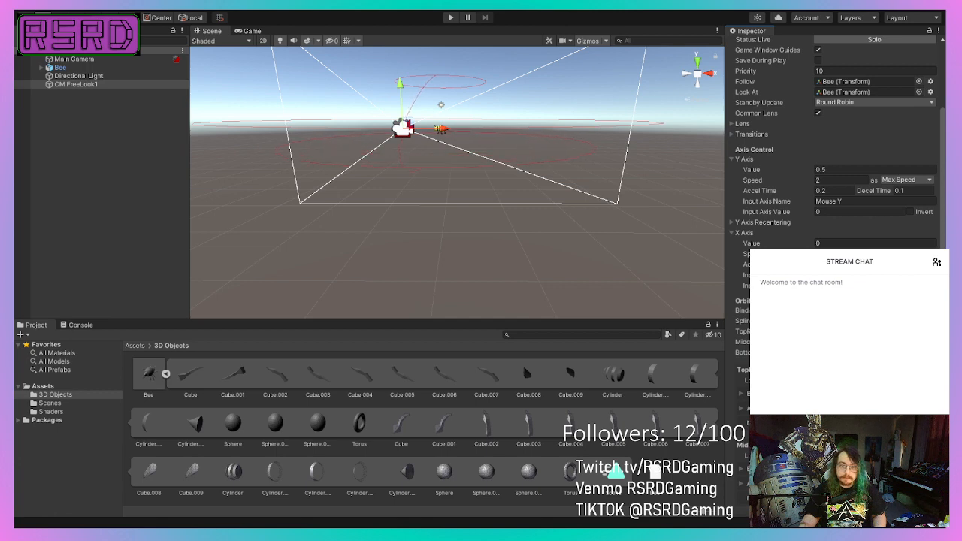
- Test the camera orbit in a maximized run, stop the scene and check the Bee object's settings
{"action": "left_click", "coordinate": [450, 17]}
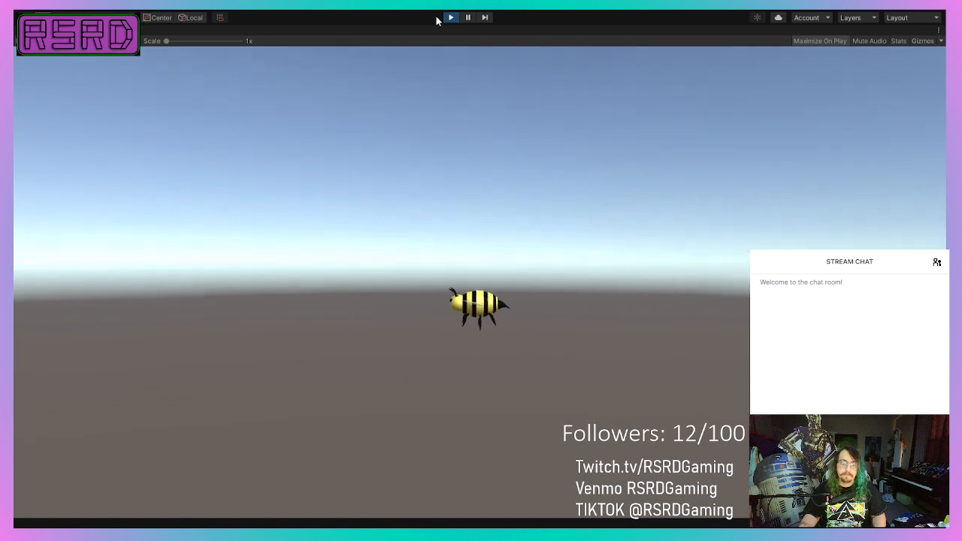
{"action": "left_click", "coordinate": [452, 18]}
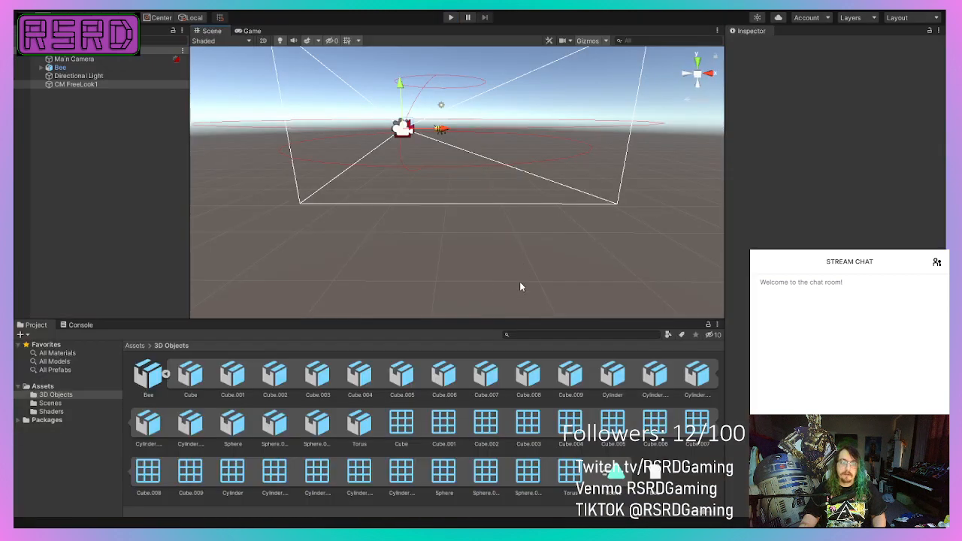
{"action": "left_click", "coordinate": [90, 67]}
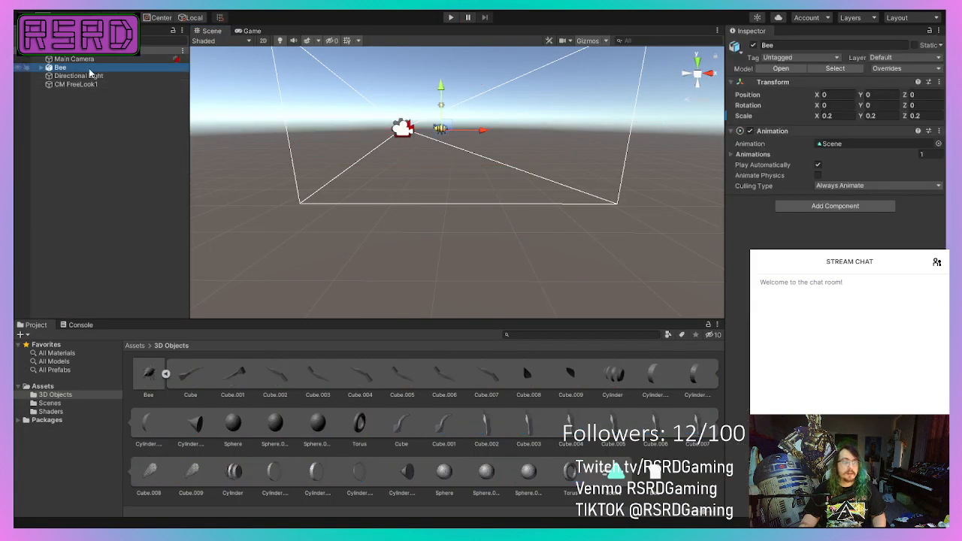
{"action": "left_click", "coordinate": [79, 157]}
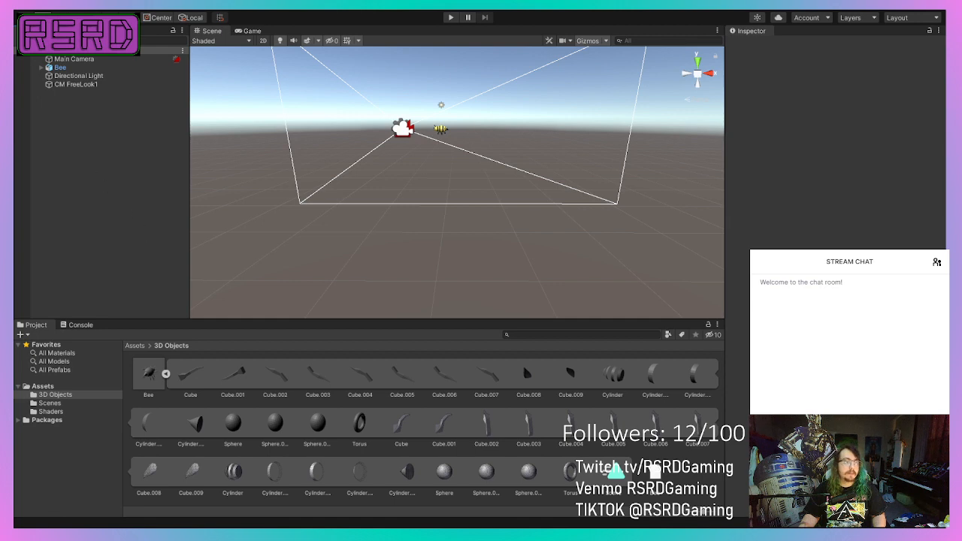
- Create an empty game object in the scene and name it Character
{"action": "key", "text": "ctrl+shift+n"}
{"action": "type", "text": "Chat"}
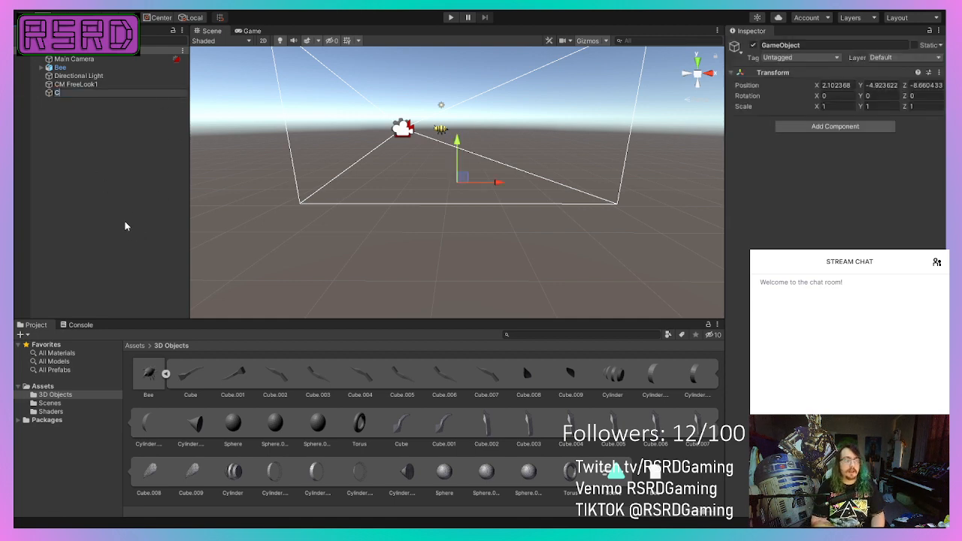
{"action": "key", "text": "BackSpace"}
{"action": "key", "text": "BackSpace"}
{"action": "key", "text": "BackSpace"}
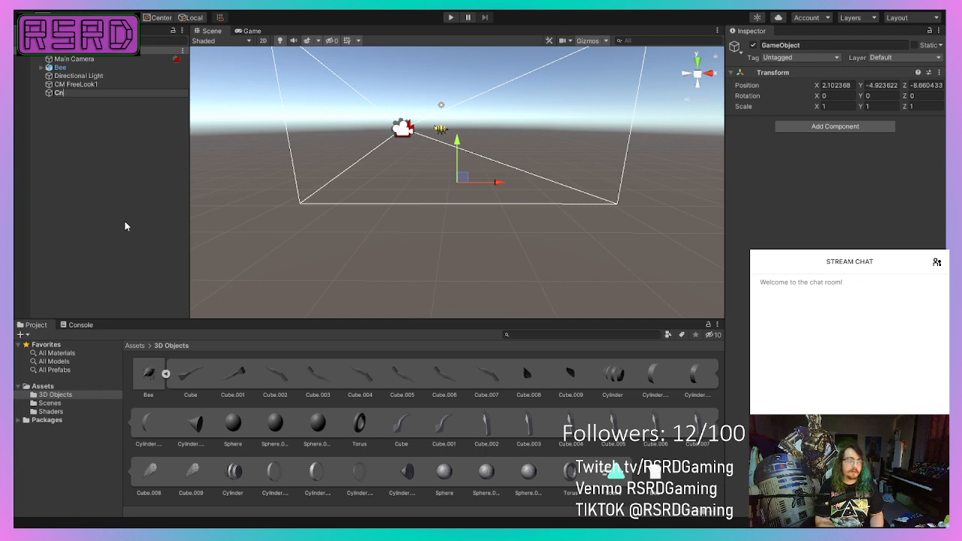
{"action": "type", "text": "haract"}
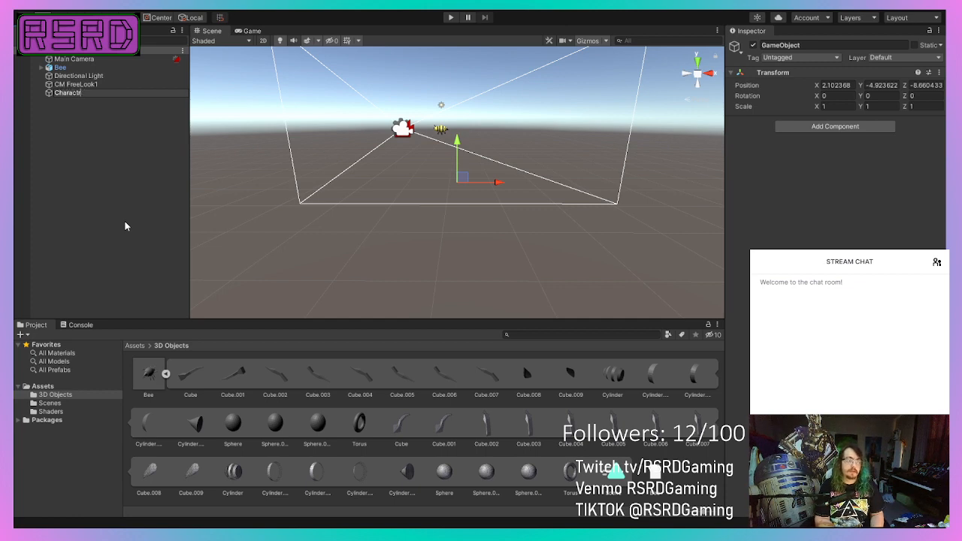
{"action": "type", "text": "er"}
{"action": "key", "text": "Return"}
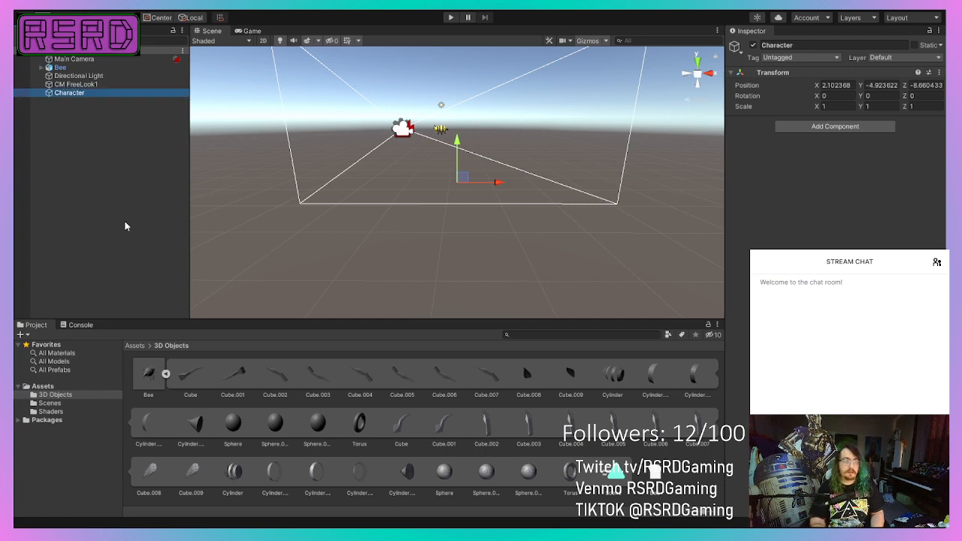
- Try making the Bee a child of the Character object, and run the scene briefly in play mode
{"action": "left_click_drag", "start_coordinate": [60, 67], "coordinate": [82, 93]}
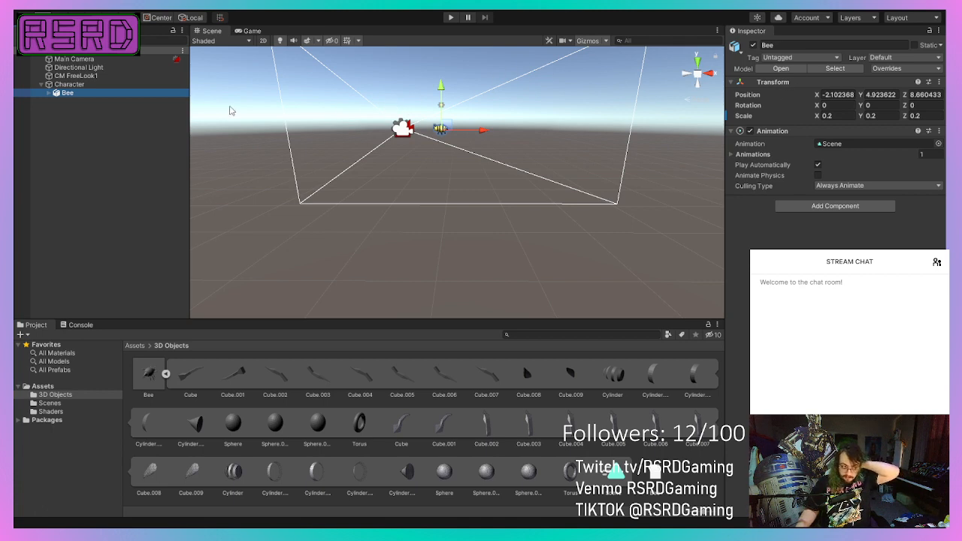
{"action": "left_click", "coordinate": [102, 76]}
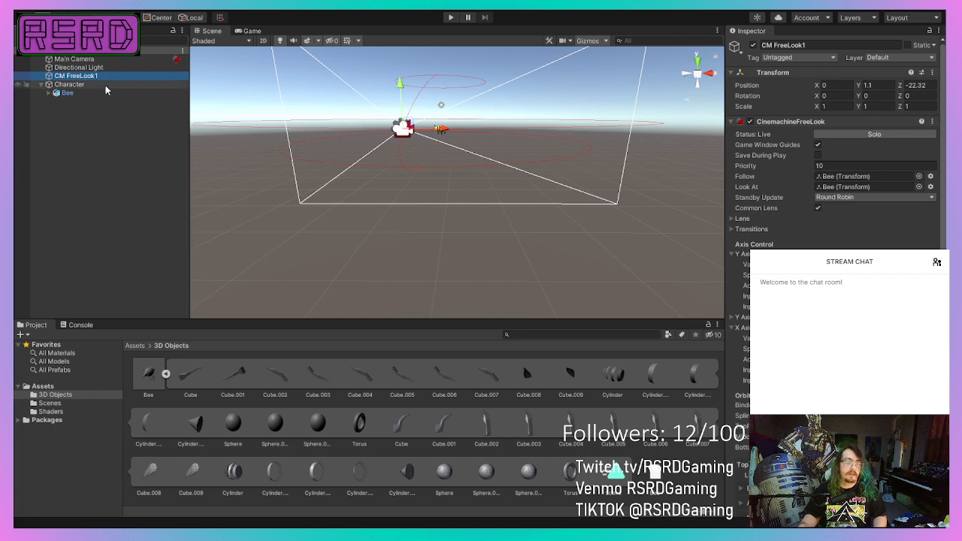
{"action": "left_click", "coordinate": [105, 85]}
{"action": "left_click", "coordinate": [103, 76]}
{"action": "left_click", "coordinate": [451, 18]}
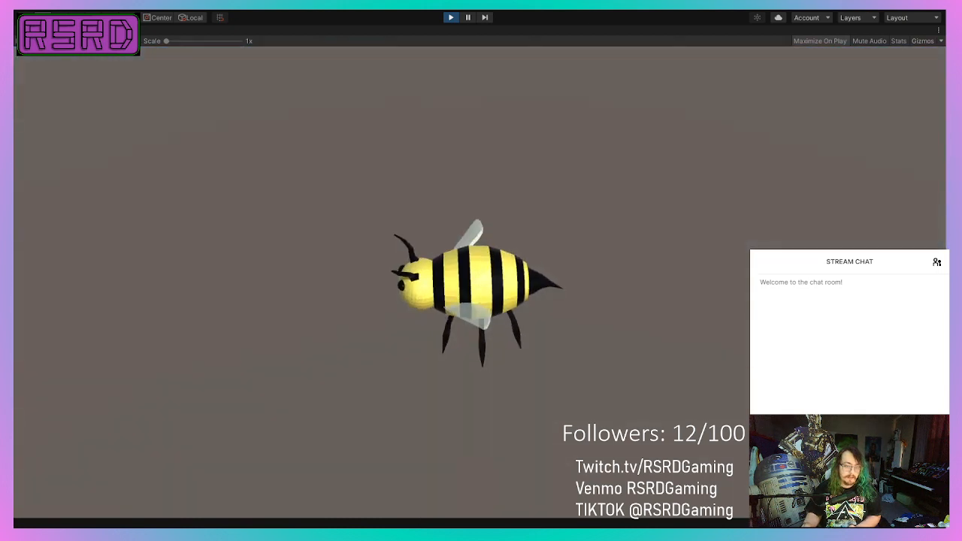
{"action": "left_click", "coordinate": [451, 19]}
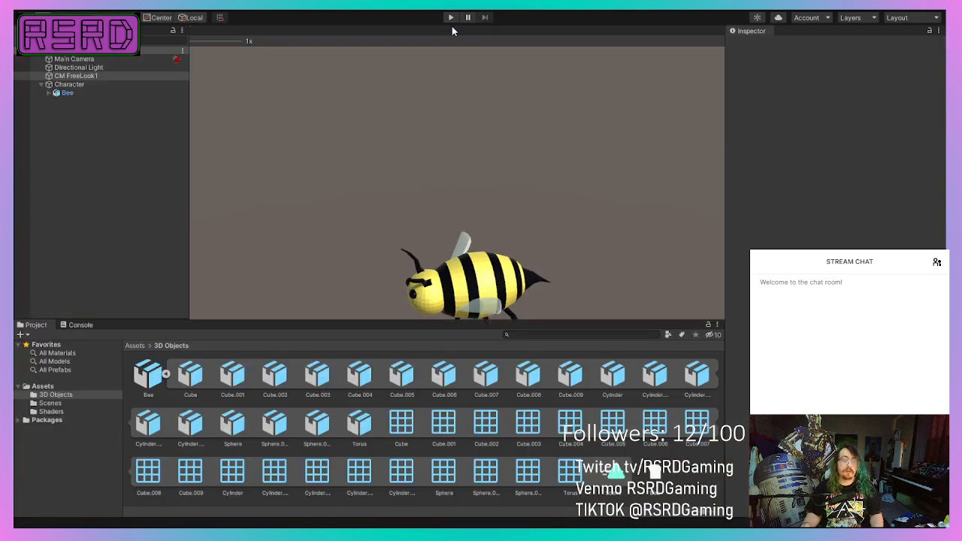
- Set the Character object's position to 0 on X, Y and Z while the Bee is parented to it
{"action": "left_click", "coordinate": [93, 92]}
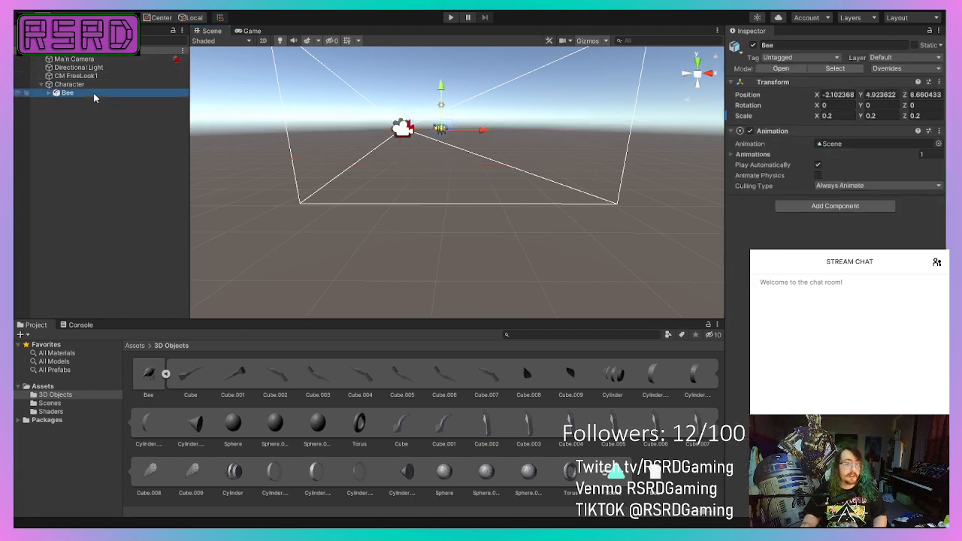
{"action": "left_click", "coordinate": [117, 84]}
{"action": "left_click", "coordinate": [116, 76]}
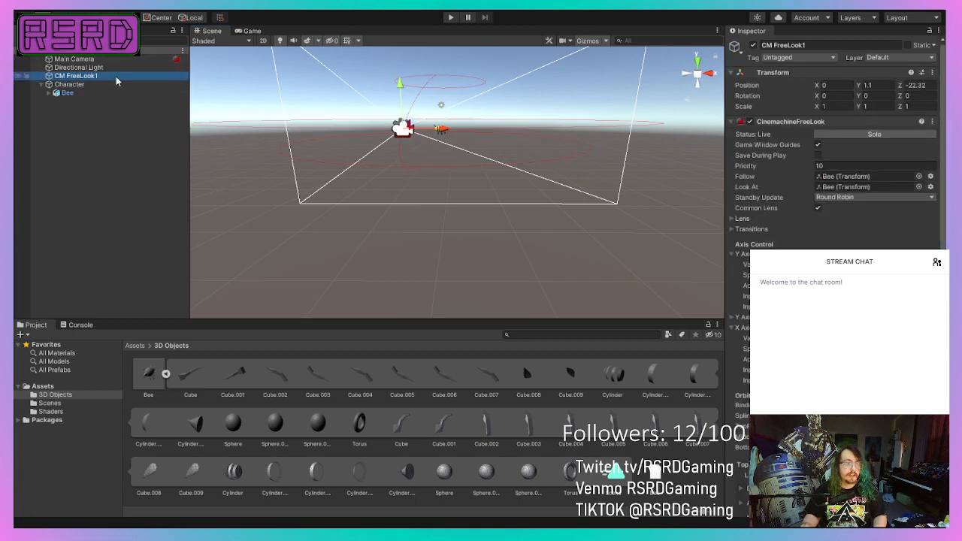
{"action": "left_click", "coordinate": [112, 84]}
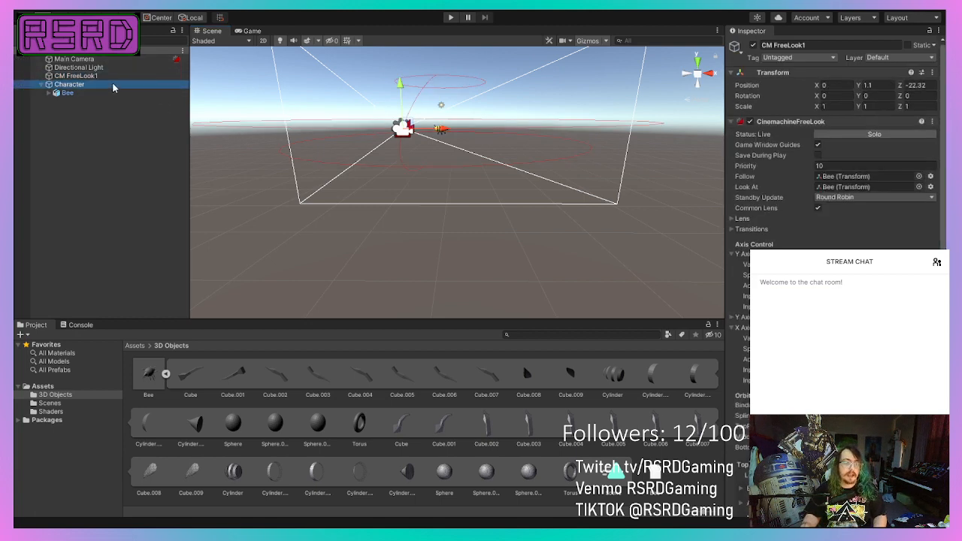
{"action": "left_click", "coordinate": [108, 91]}
{"action": "left_click", "coordinate": [111, 84]}
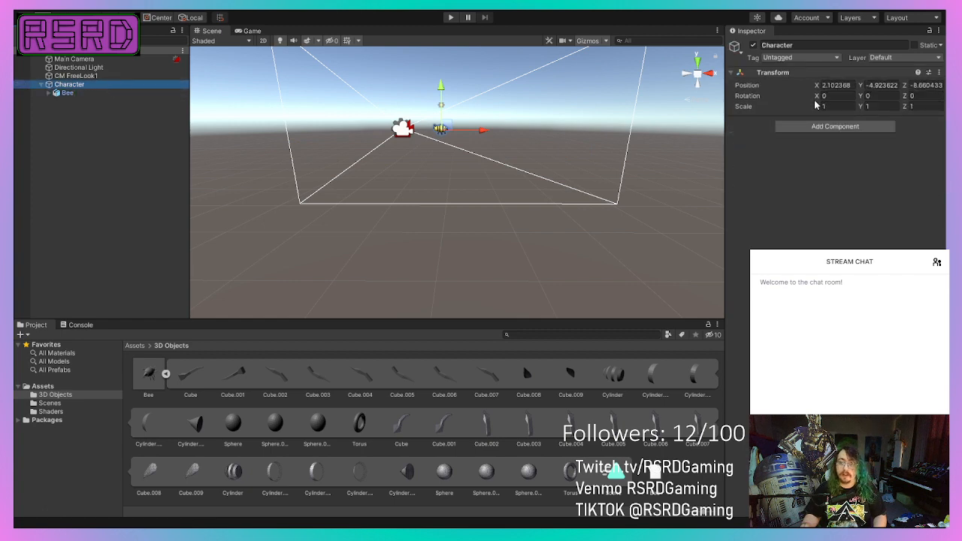
{"action": "left_click", "coordinate": [838, 85]}
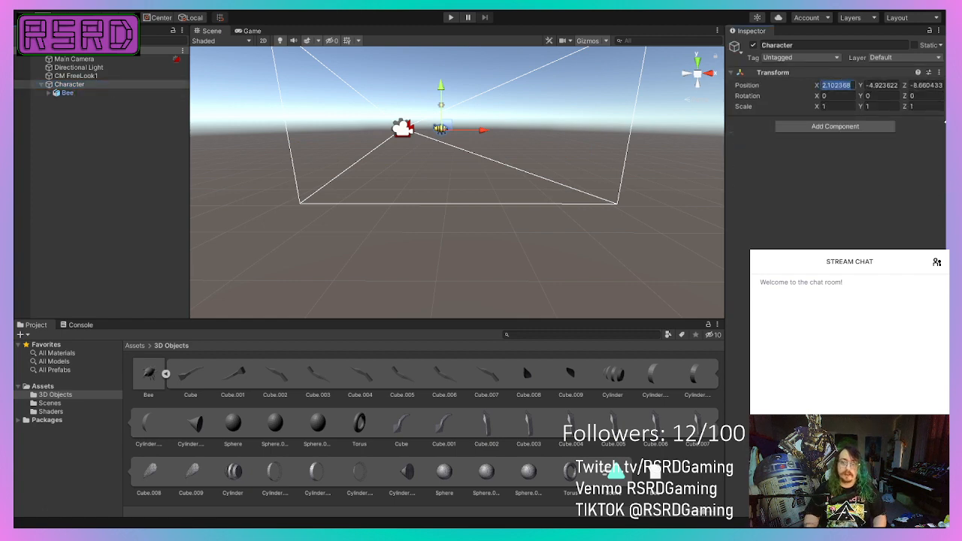
{"action": "type", "text": "0"}
{"action": "key", "text": "Tab"}
{"action": "type", "text": "0"}
{"action": "key", "text": "Tab"}
{"action": "type", "text": "0"}
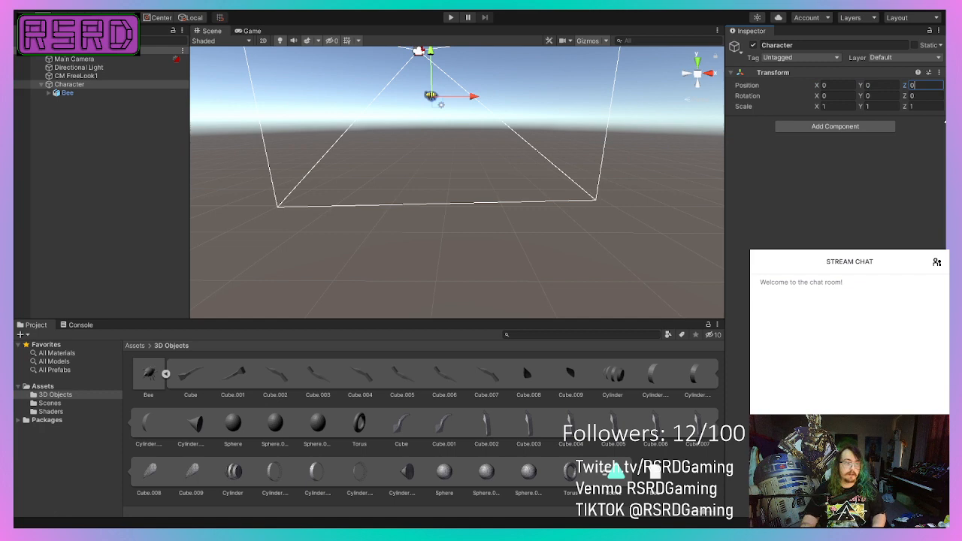
- Undo the Character object's position change and the parenting of the Bee
{"action": "key", "text": "ctrl+z"}
{"action": "key", "text": "ctrl+z"}
{"action": "key", "text": "ctrl+z"}
{"action": "key", "text": "ctrl+z"}
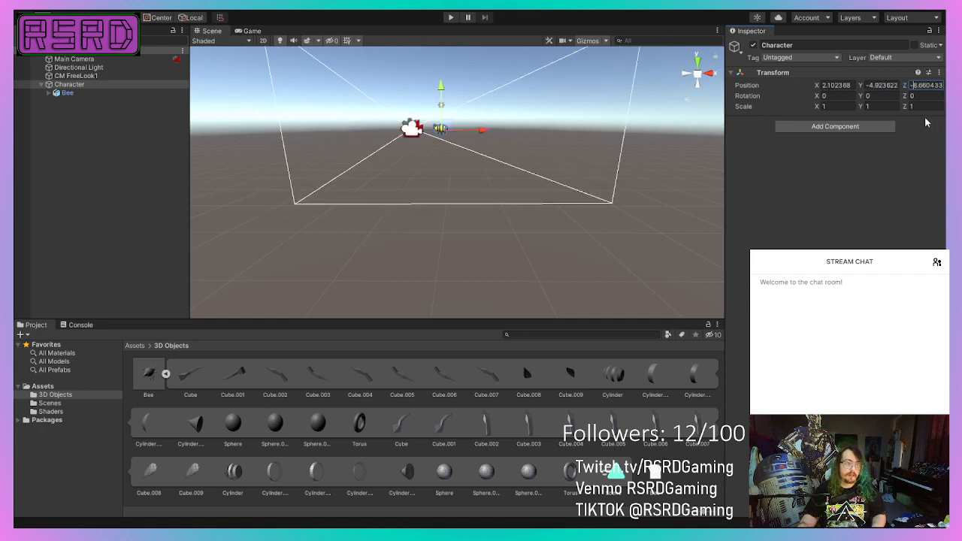
{"action": "key", "text": "ctrl+z"}
{"action": "key", "text": "ctrl+z"}
{"action": "key", "text": "ctrl+z"}
{"action": "key", "text": "ctrl+z"}
{"action": "key", "text": "ctrl+z"}
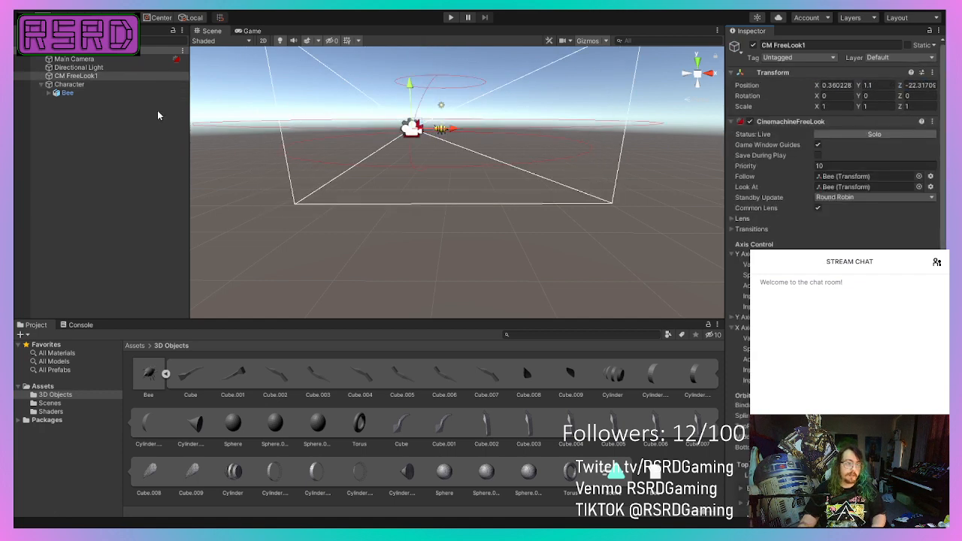
{"action": "key", "text": "ctrl+z"}
{"action": "key", "text": "ctrl+z"}
{"action": "key", "text": "ctrl+z"}
{"action": "key", "text": "ctrl+z"}
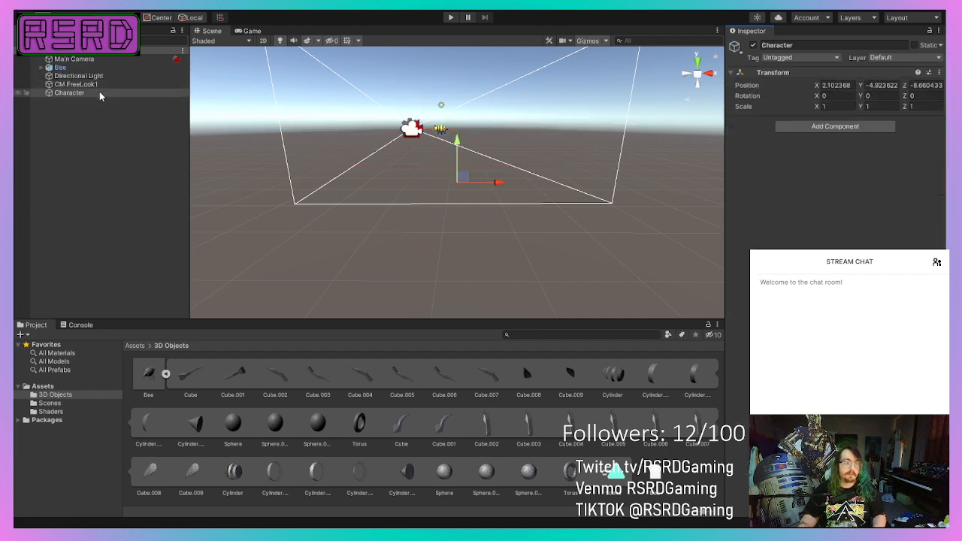
- Set the Character object's position to 0 on X, Y and Z and make the Bee its child
{"action": "left_click", "coordinate": [849, 85]}
{"action": "type", "text": "0"}
{"action": "key", "text": "Tab"}
{"action": "type", "text": "0"}
{"action": "key", "text": "Tab"}
{"action": "type", "text": "0"}
{"action": "left_click_drag", "start_coordinate": [104, 67], "coordinate": [101, 92]}
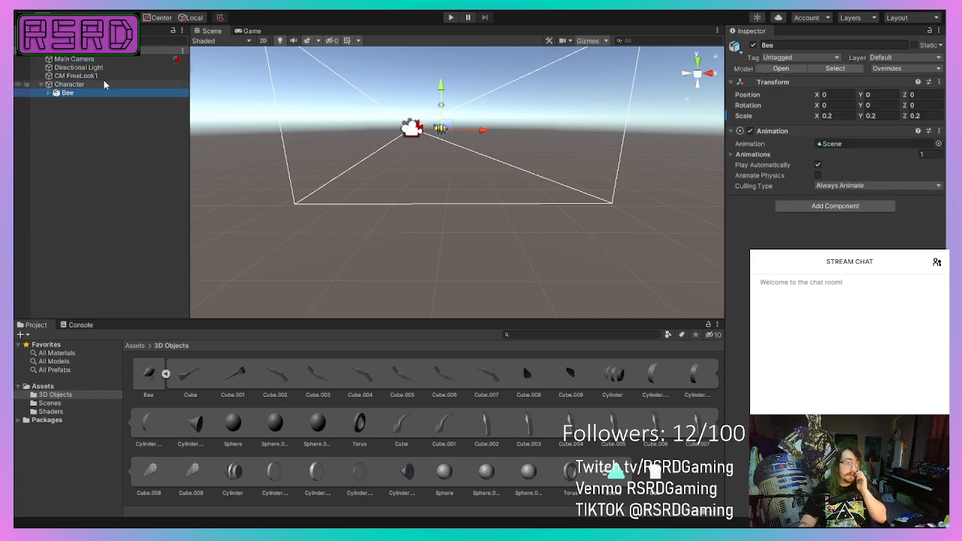
- Assign Character as both the Follow and Look At target of CM FreeLook1, and test the scene in play mode
{"action": "left_click", "coordinate": [101, 77]}
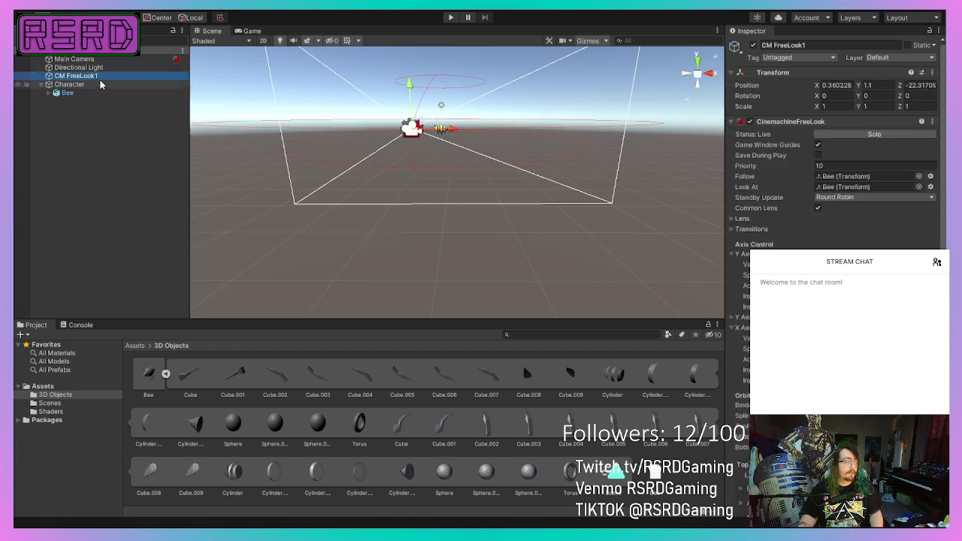
{"action": "left_click_drag", "start_coordinate": [97, 88], "coordinate": [849, 176]}
{"action": "left_click_drag", "start_coordinate": [94, 84], "coordinate": [832, 186]}
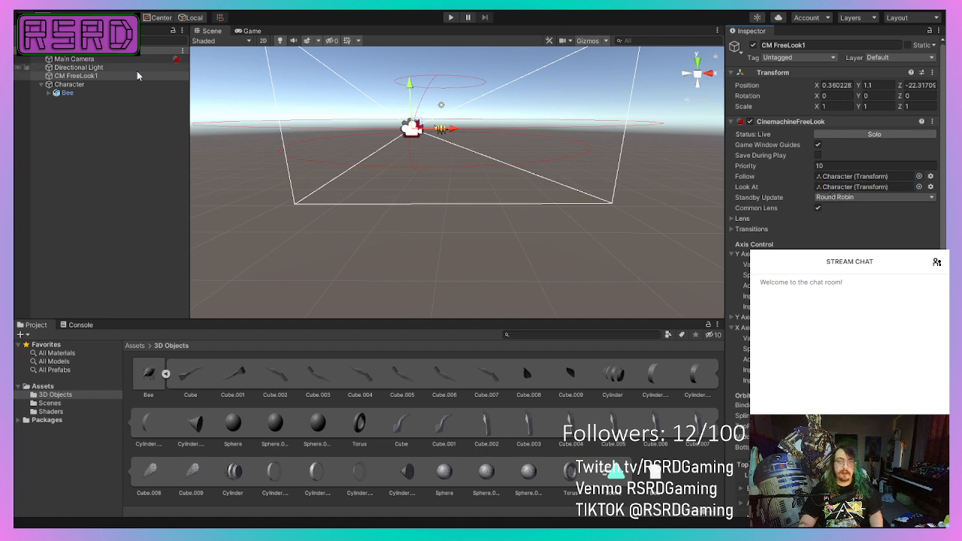
{"action": "left_click", "coordinate": [74, 84]}
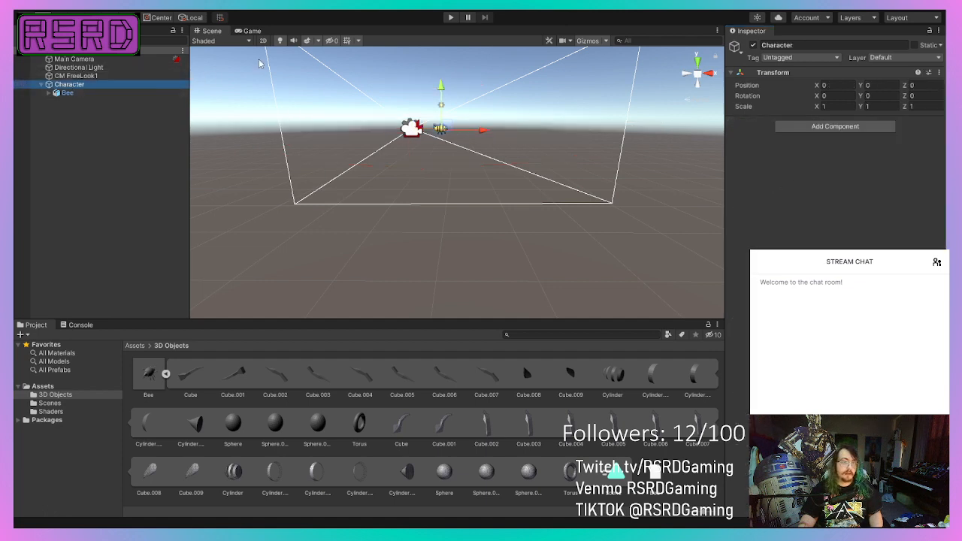
{"action": "left_click", "coordinate": [450, 17]}
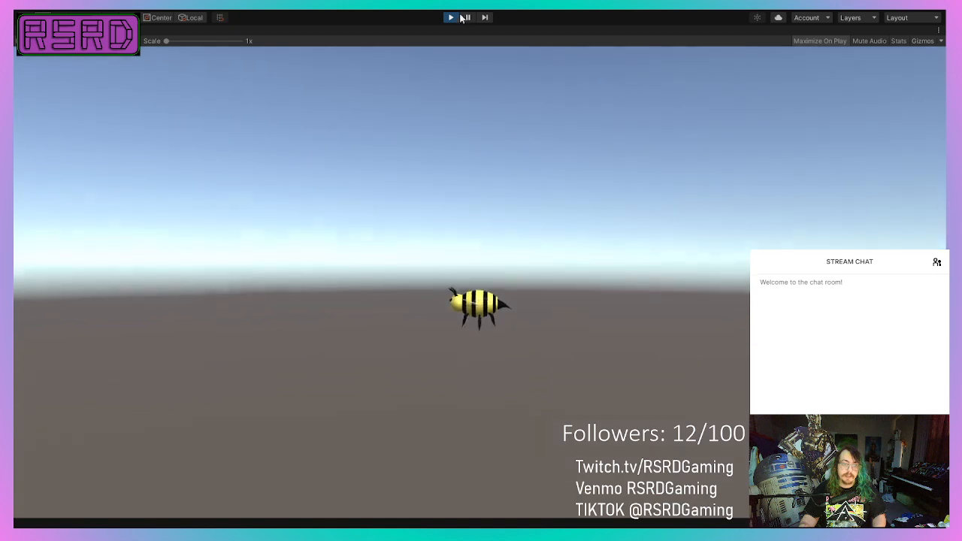
{"action": "left_click", "coordinate": [452, 18]}
- Set the Bee object's Y rotation to 90, and test its orientation in play mode
{"action": "left_click", "coordinate": [105, 93]}
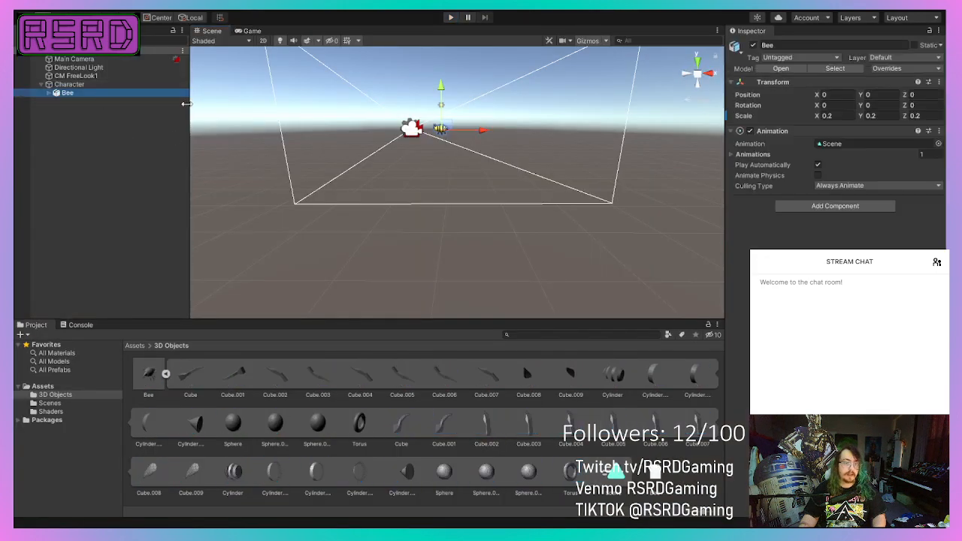
{"action": "left_click_drag", "start_coordinate": [862, 106], "coordinate": [908, 170]}
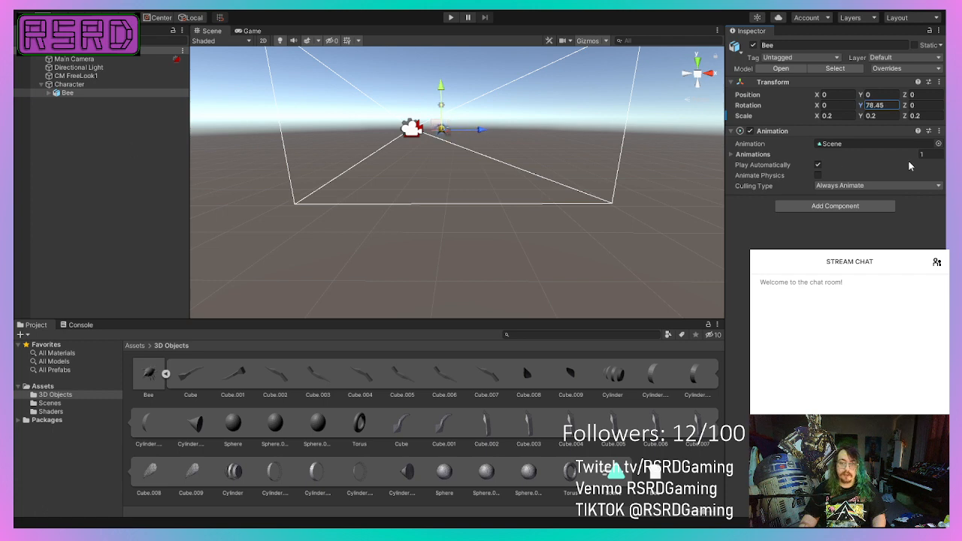
{"action": "left_click", "coordinate": [891, 105]}
{"action": "type", "text": "90"}
{"action": "key", "text": "Return"}
{"action": "left_click", "coordinate": [448, 18]}
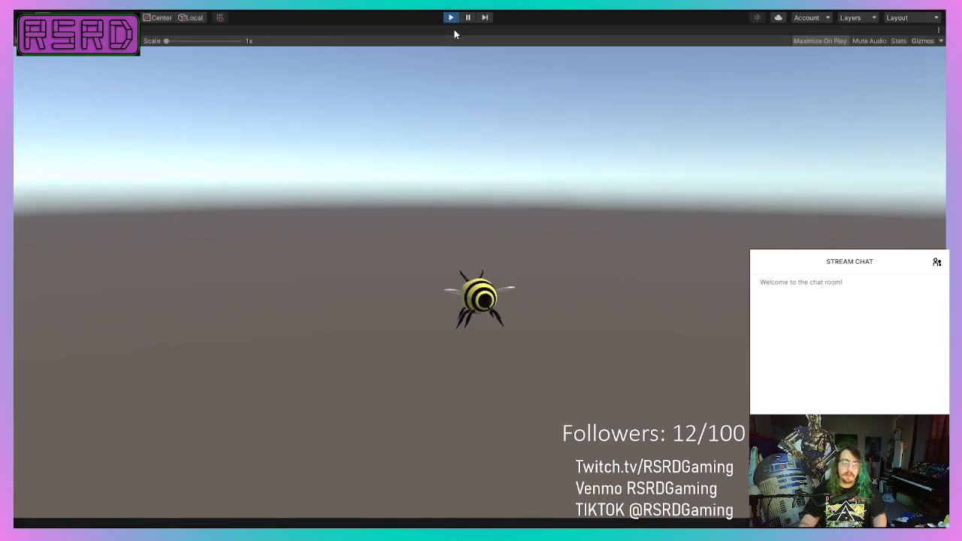
{"action": "left_click", "coordinate": [450, 17]}
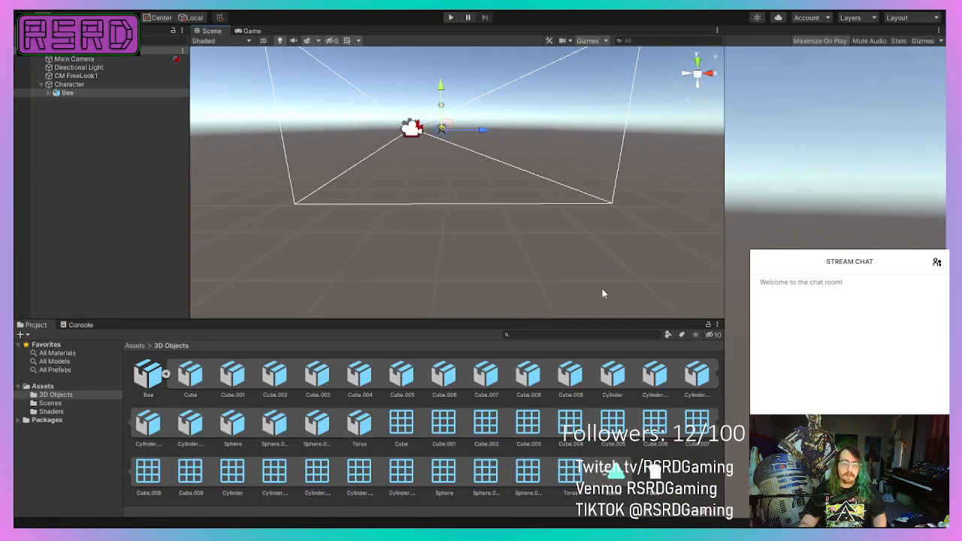